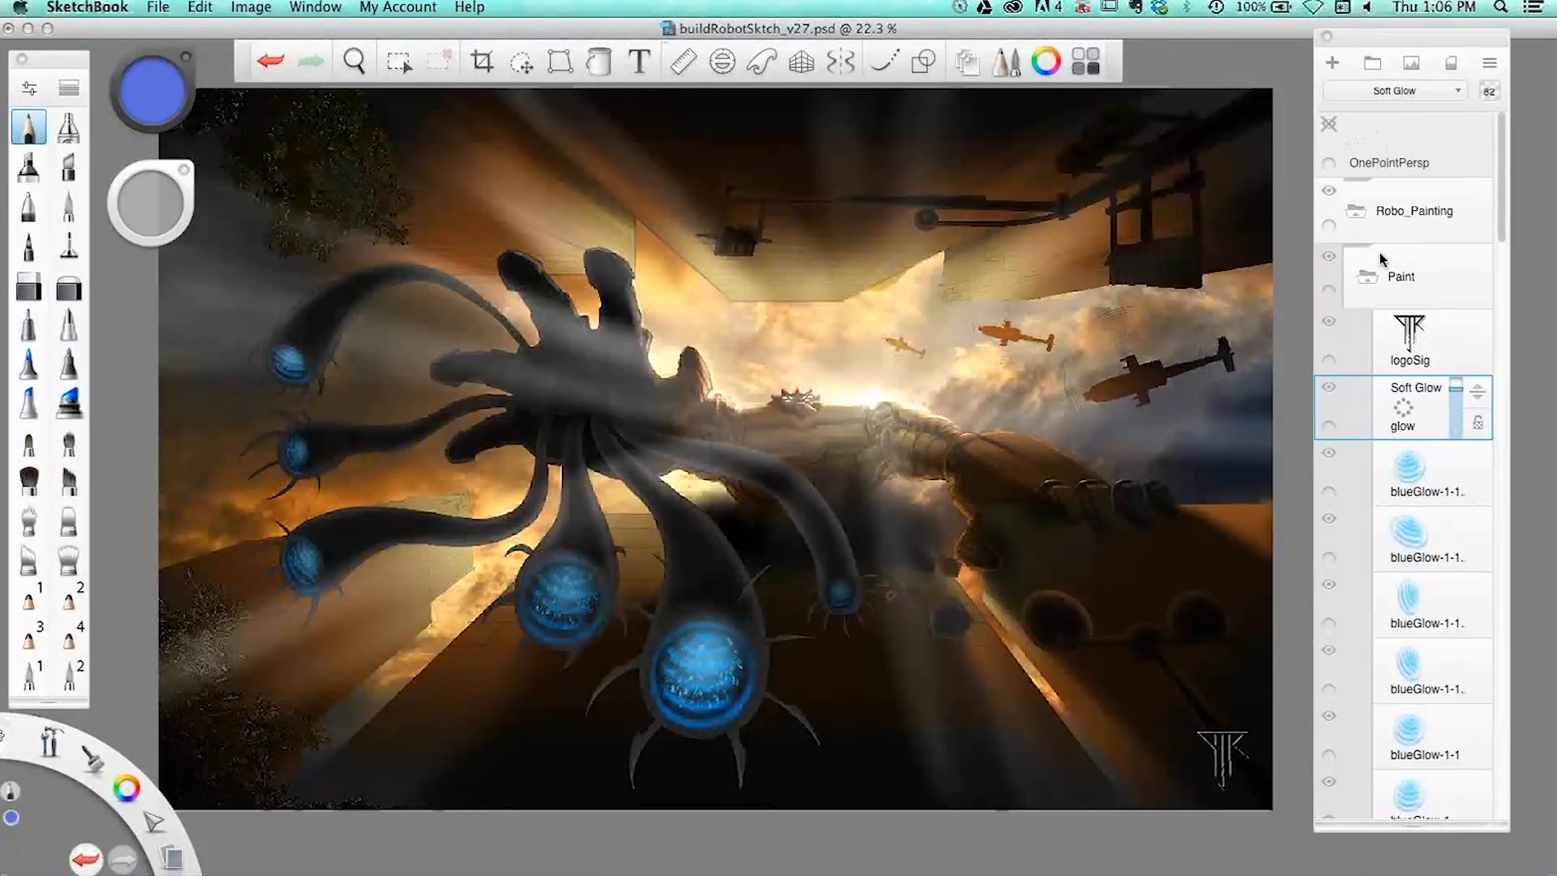
# - Collapse the Paint layer group and look through the image size and canvas commands
pyautogui.click(1368, 276)
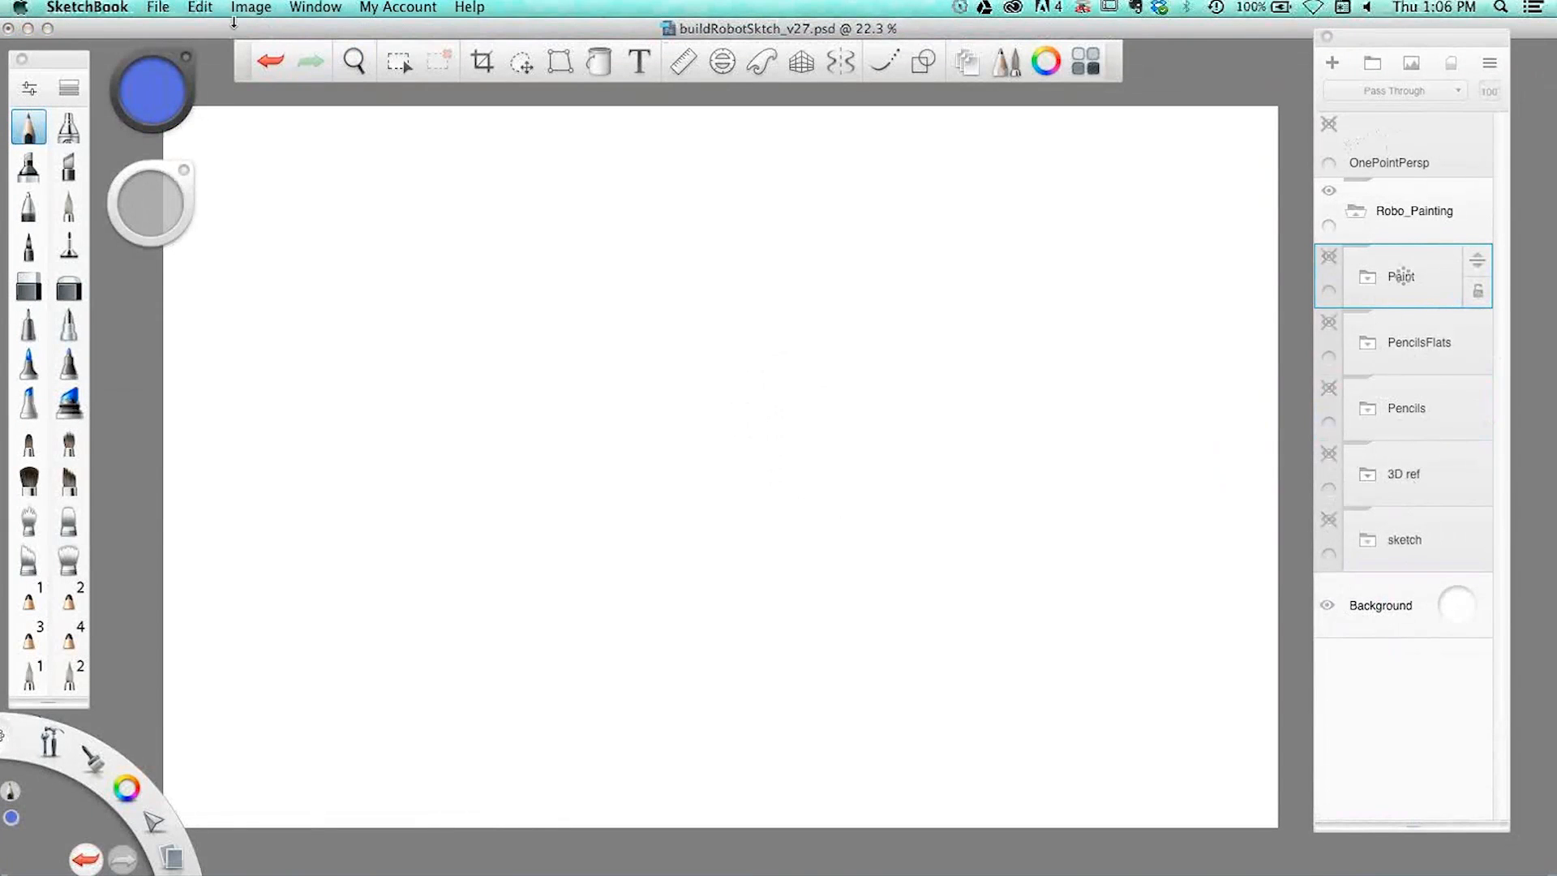
pyautogui.click(205, 11)
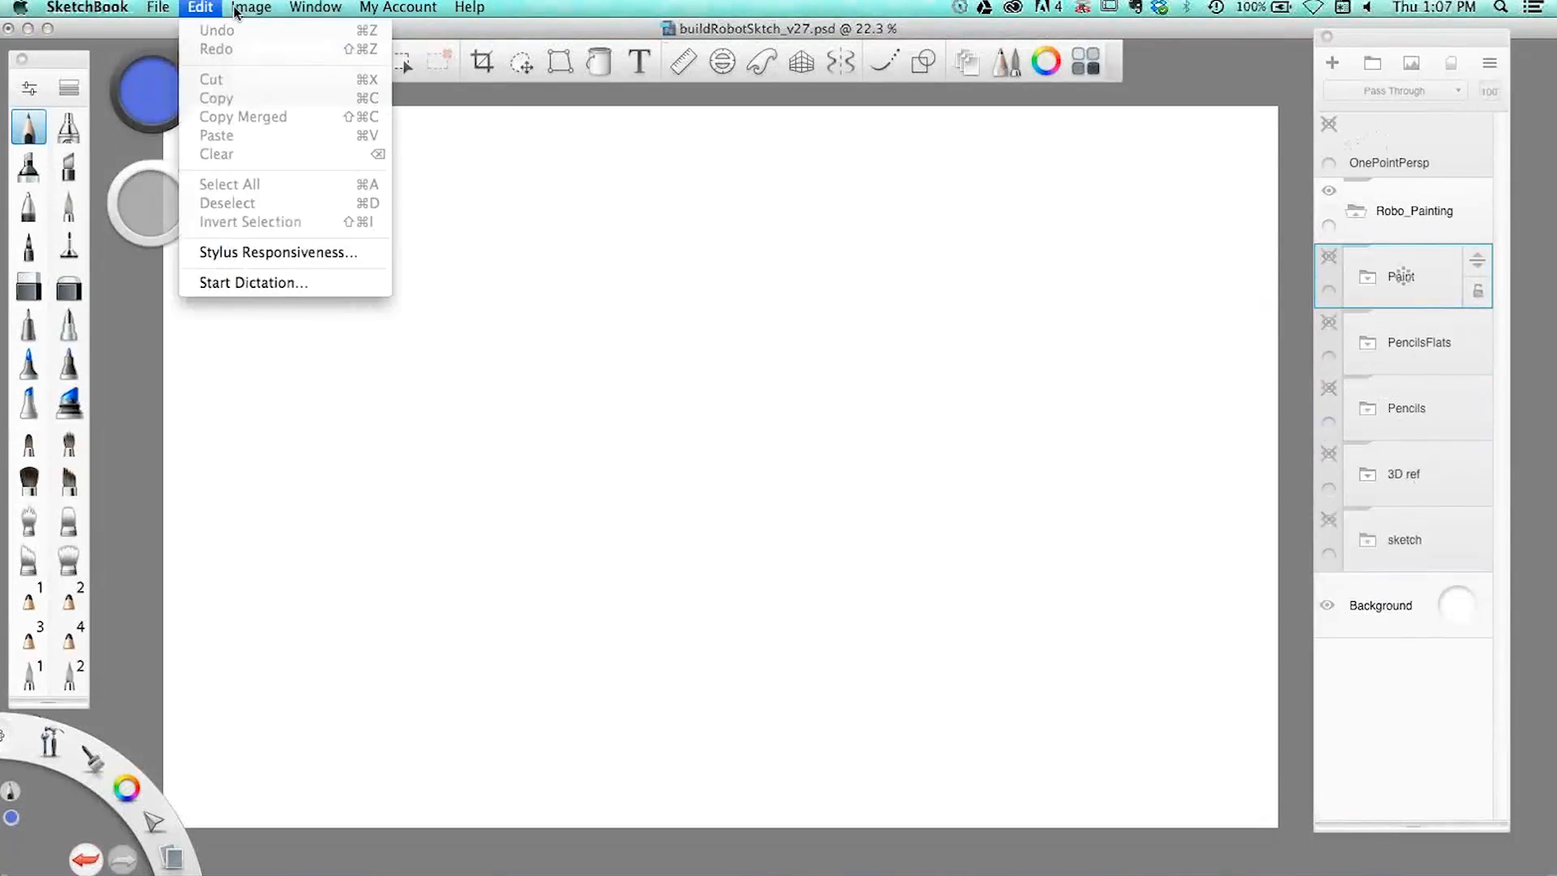
pyautogui.moveTo(253, 11)
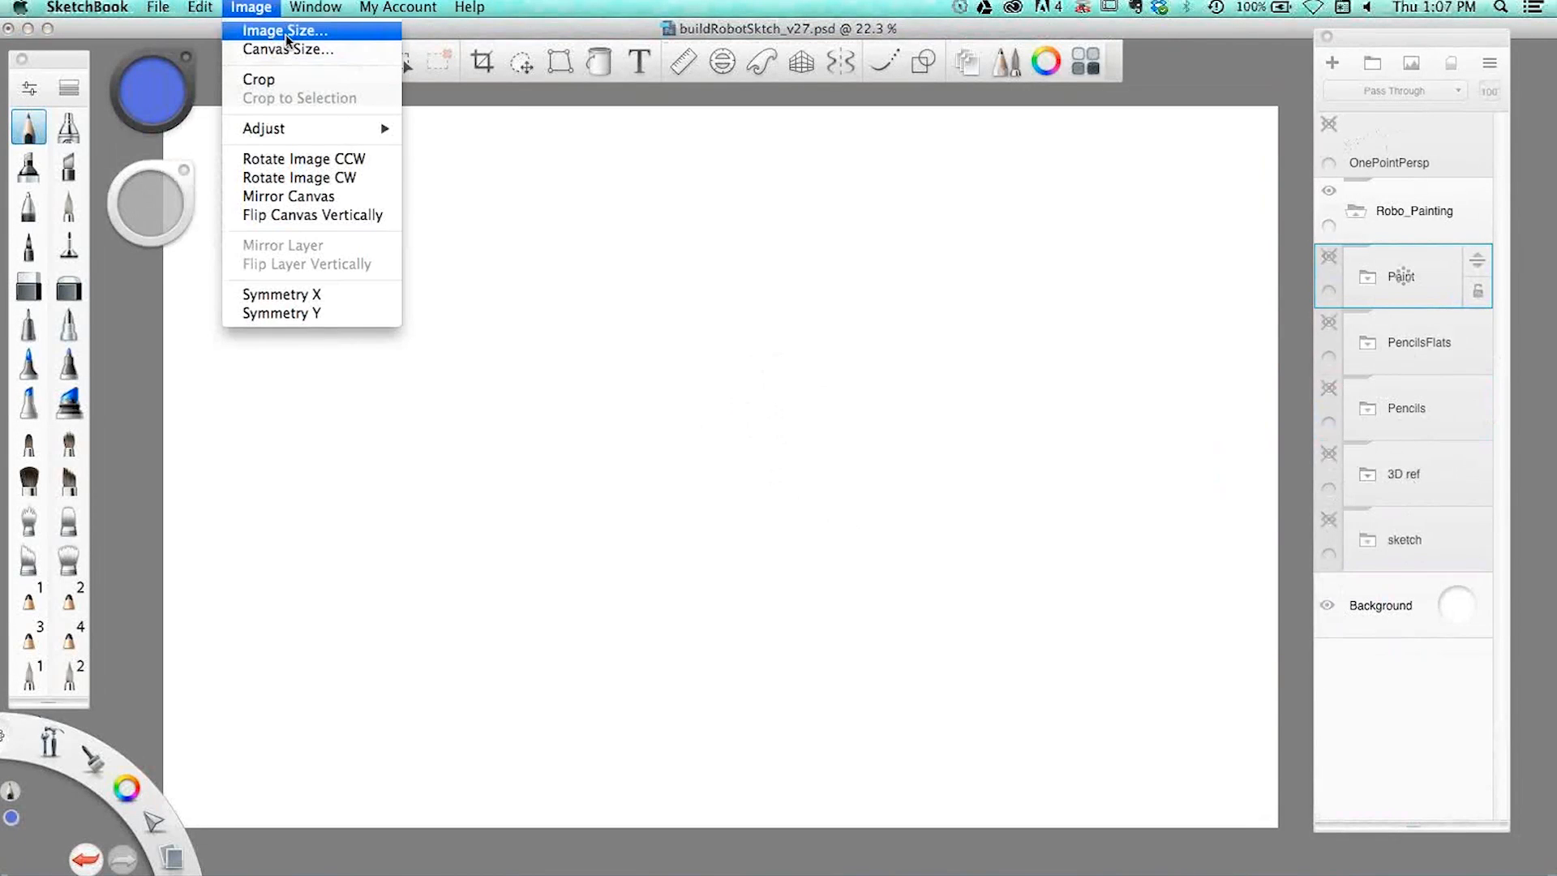
pyautogui.click(247, 12)
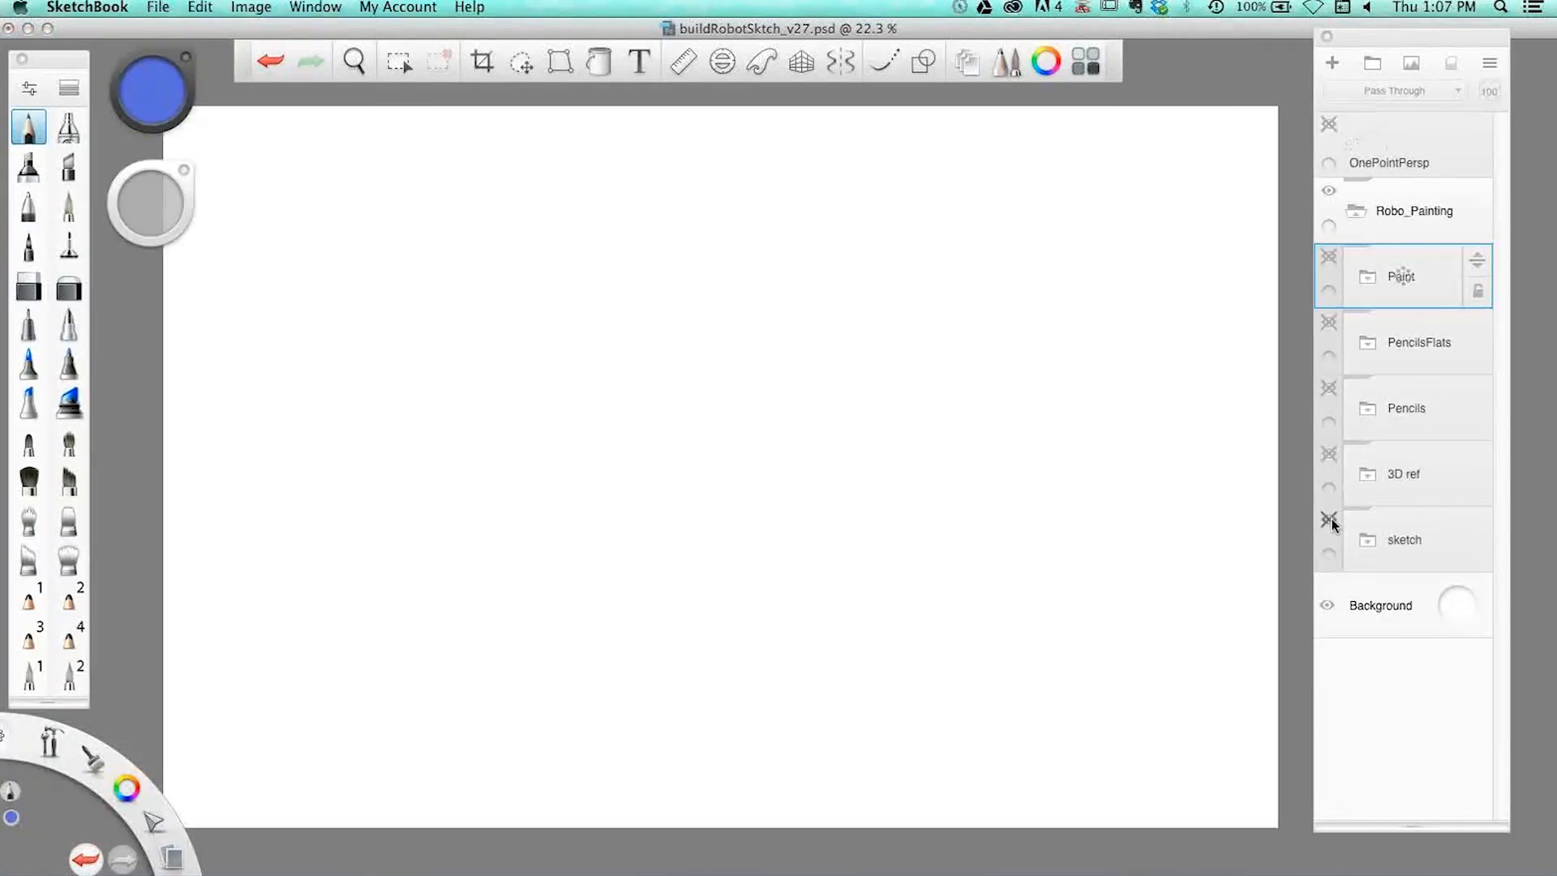
# - Expand the sketch layer group and show its rough composition together with the Robot layer
pyautogui.click(1368, 541)
pyautogui.moveTo(1503, 503); pyautogui.dragTo(1505, 689)
pyautogui.click(1332, 378)
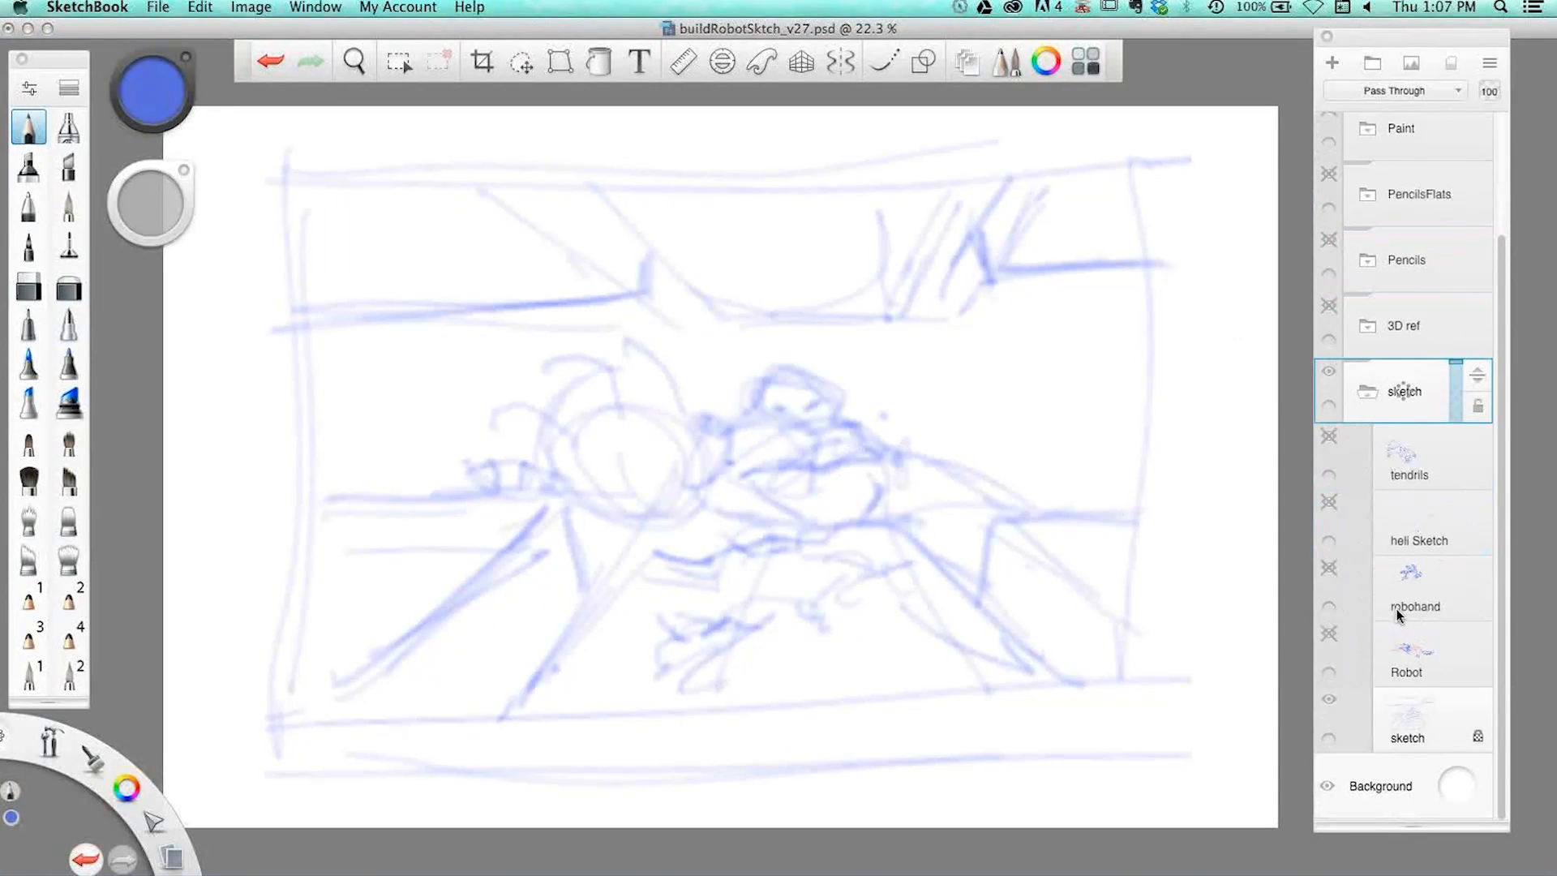
pyautogui.click(1330, 632)
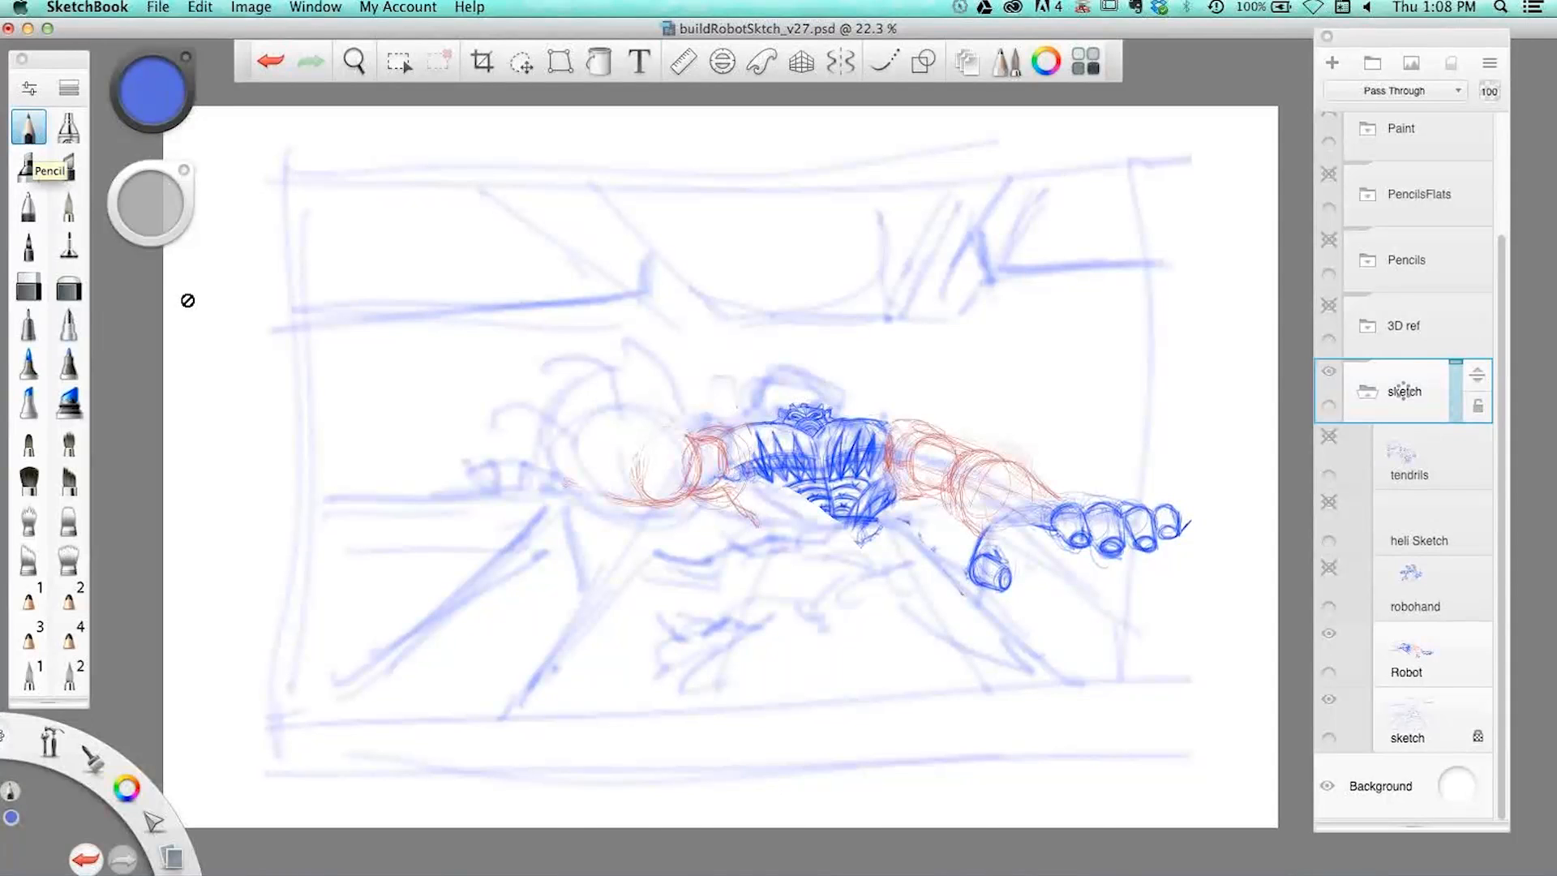
# - View the Copic Library of marker colours and close it again
pyautogui.click(1087, 69)
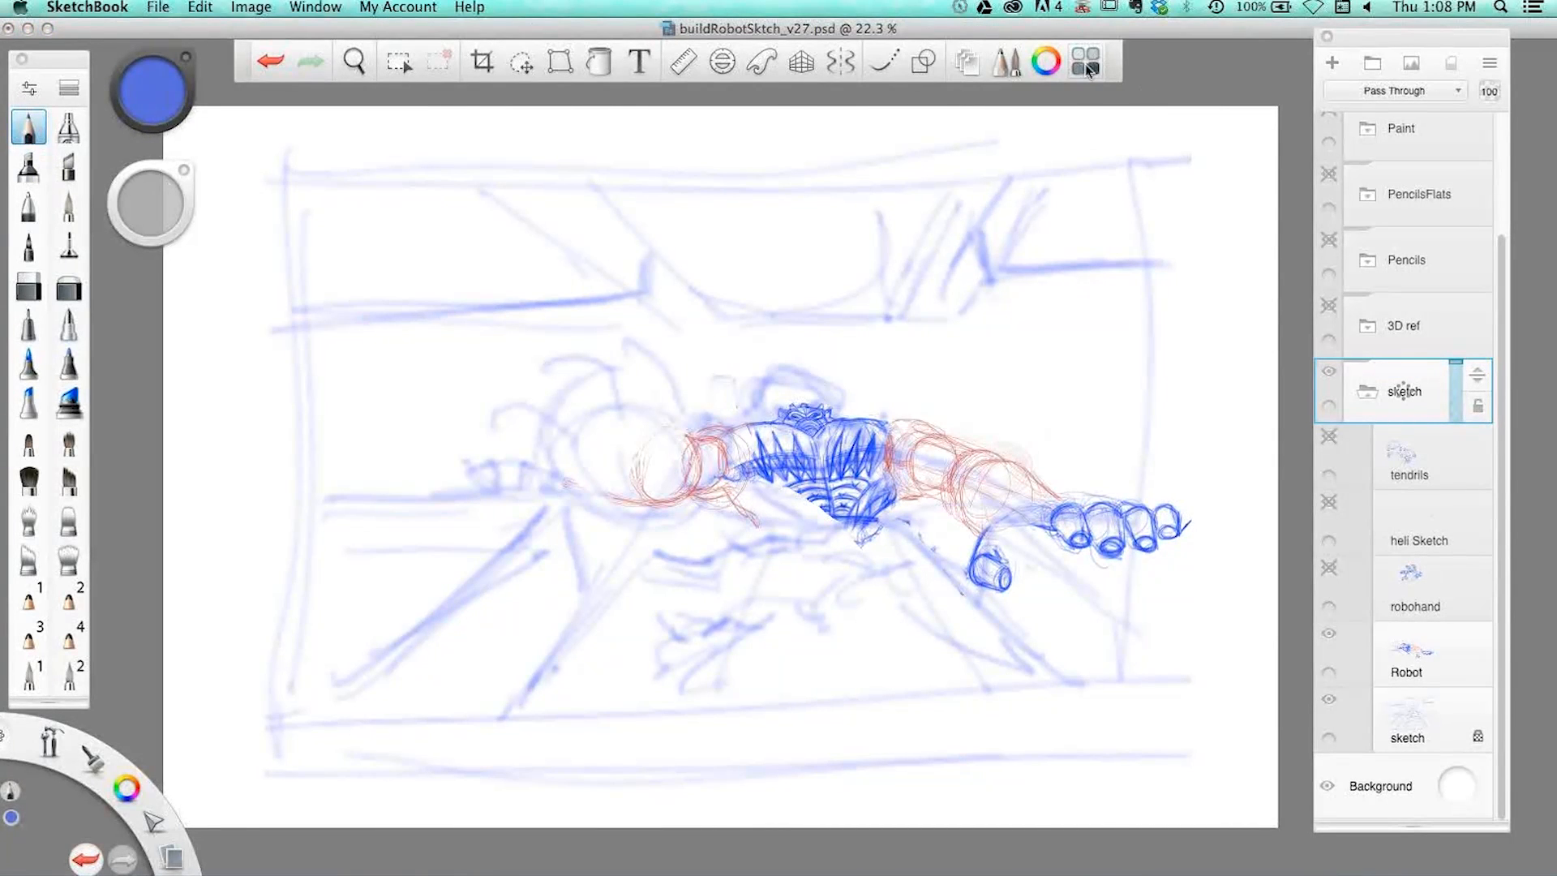
pyautogui.moveTo(1257, 42); pyautogui.dragTo(1204, 39)
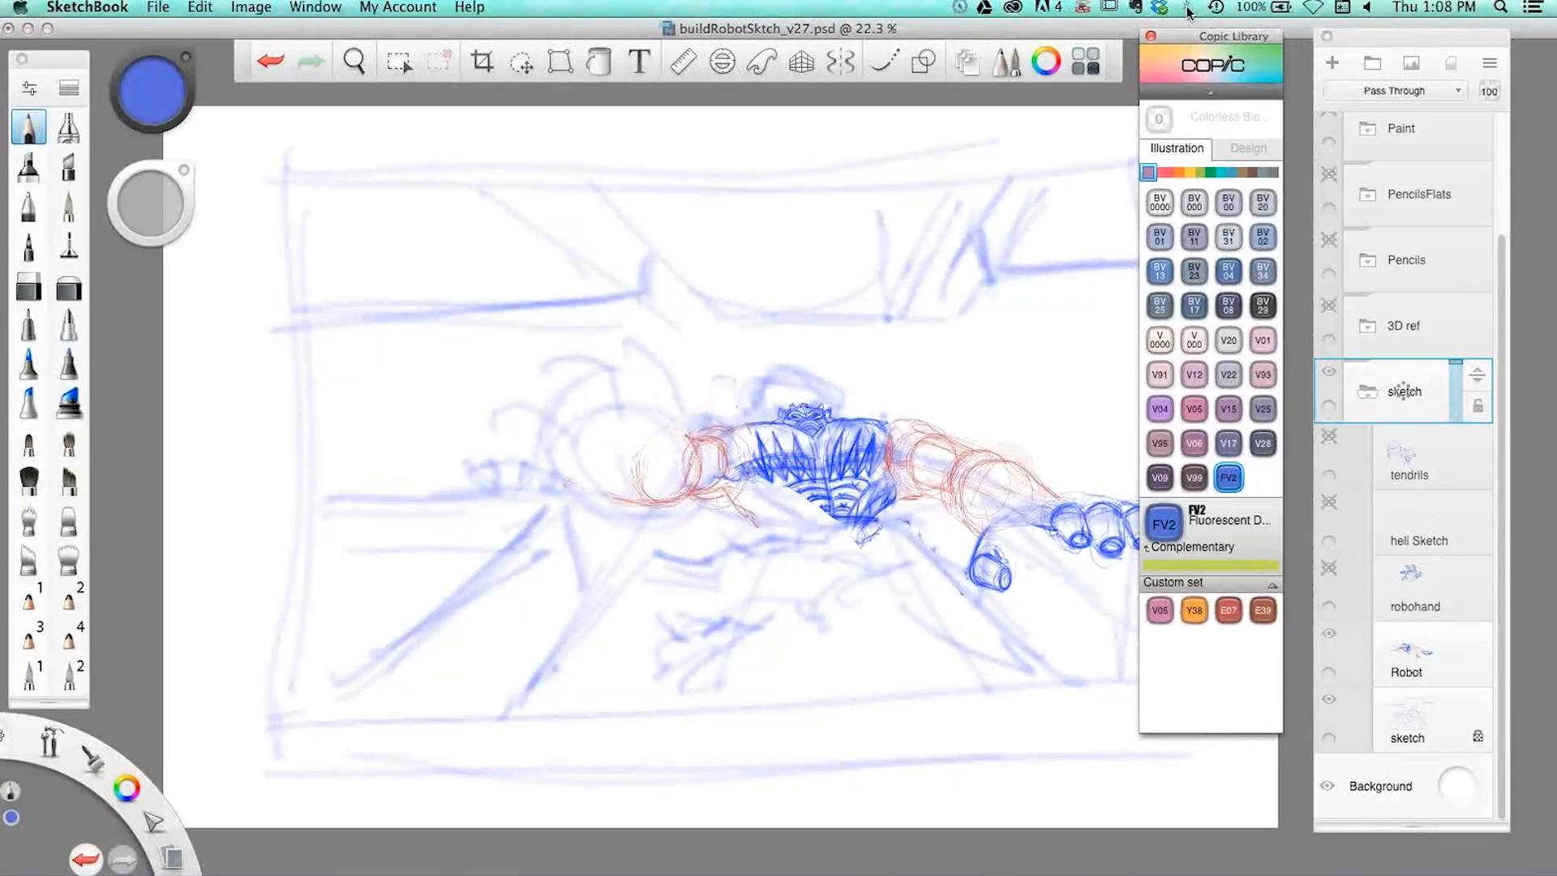
pyautogui.click(1153, 37)
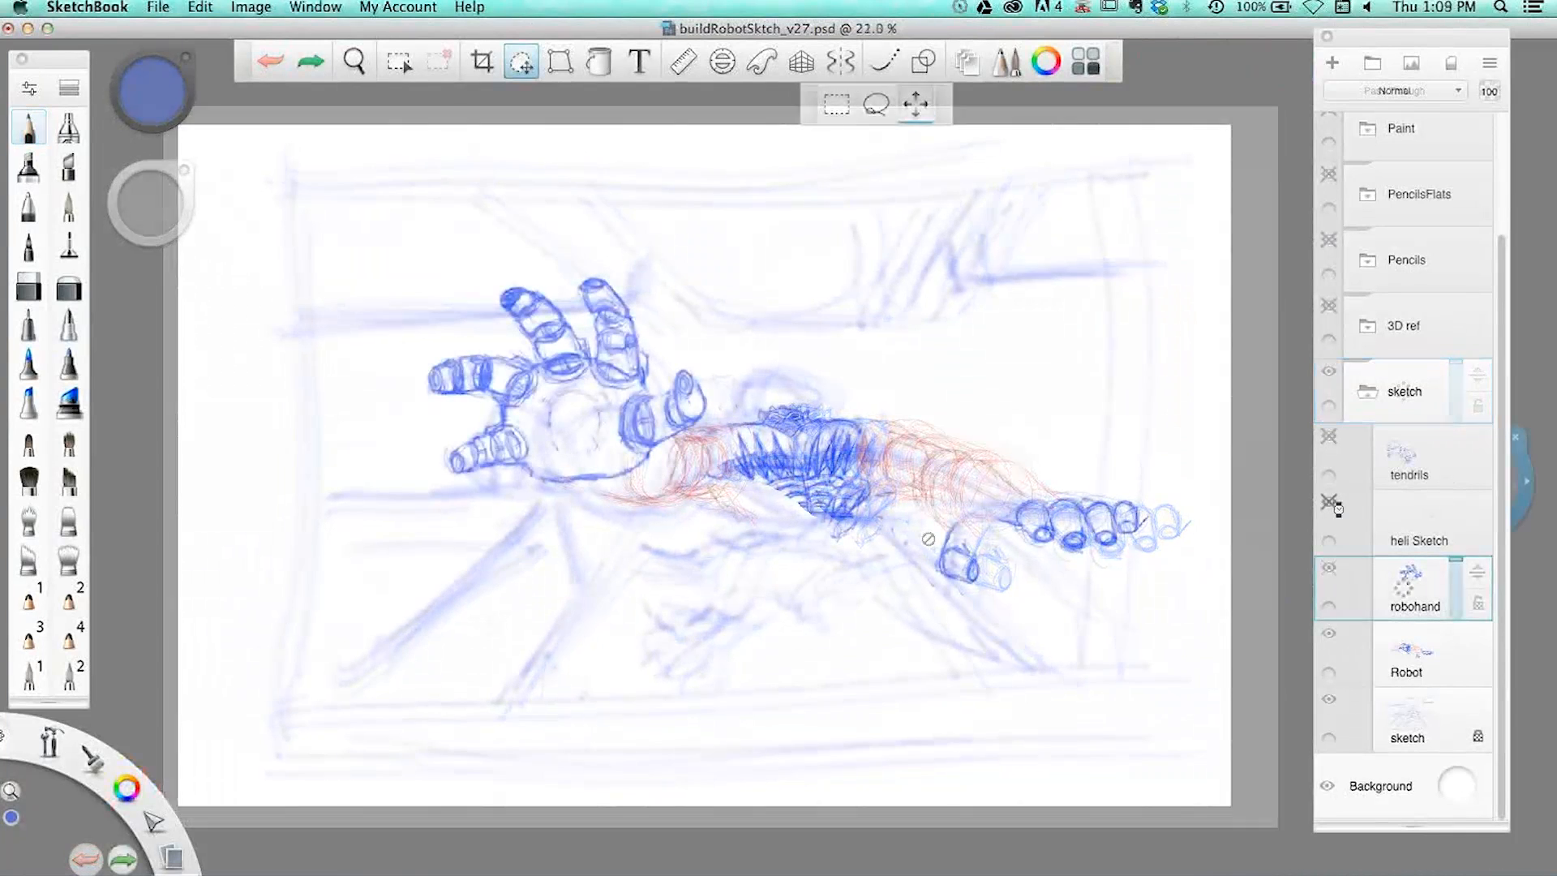
# - Show the heli Sketch and tendrils layers in the sketch group along with the robot drawing
pyautogui.moveTo(1034, 430); pyautogui.dragTo(1207, 482)
pyautogui.click(1284, 379)
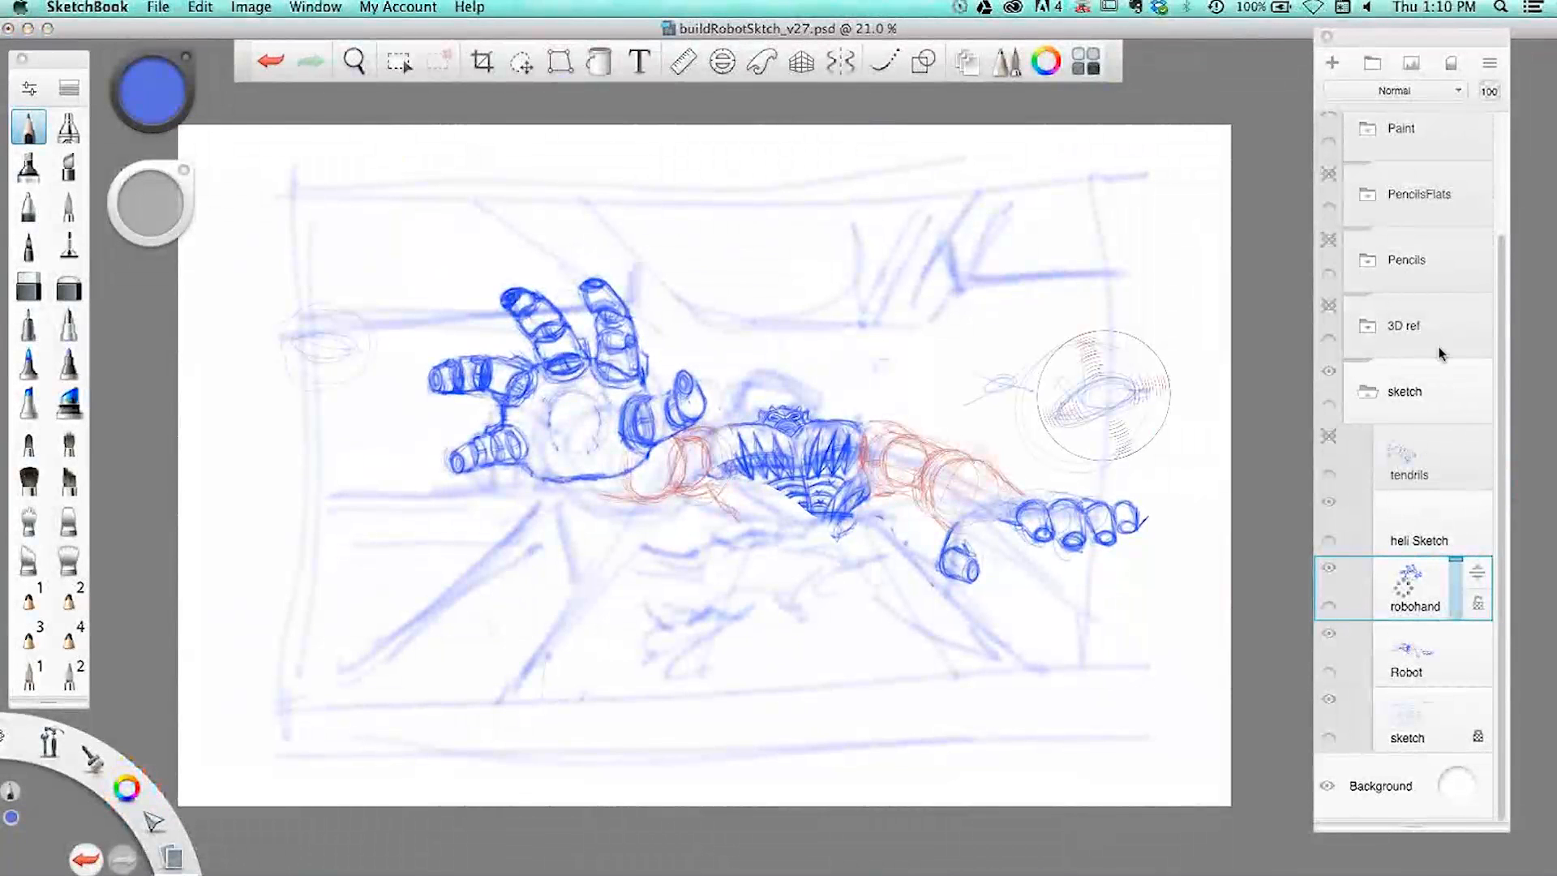
pyautogui.click(1331, 437)
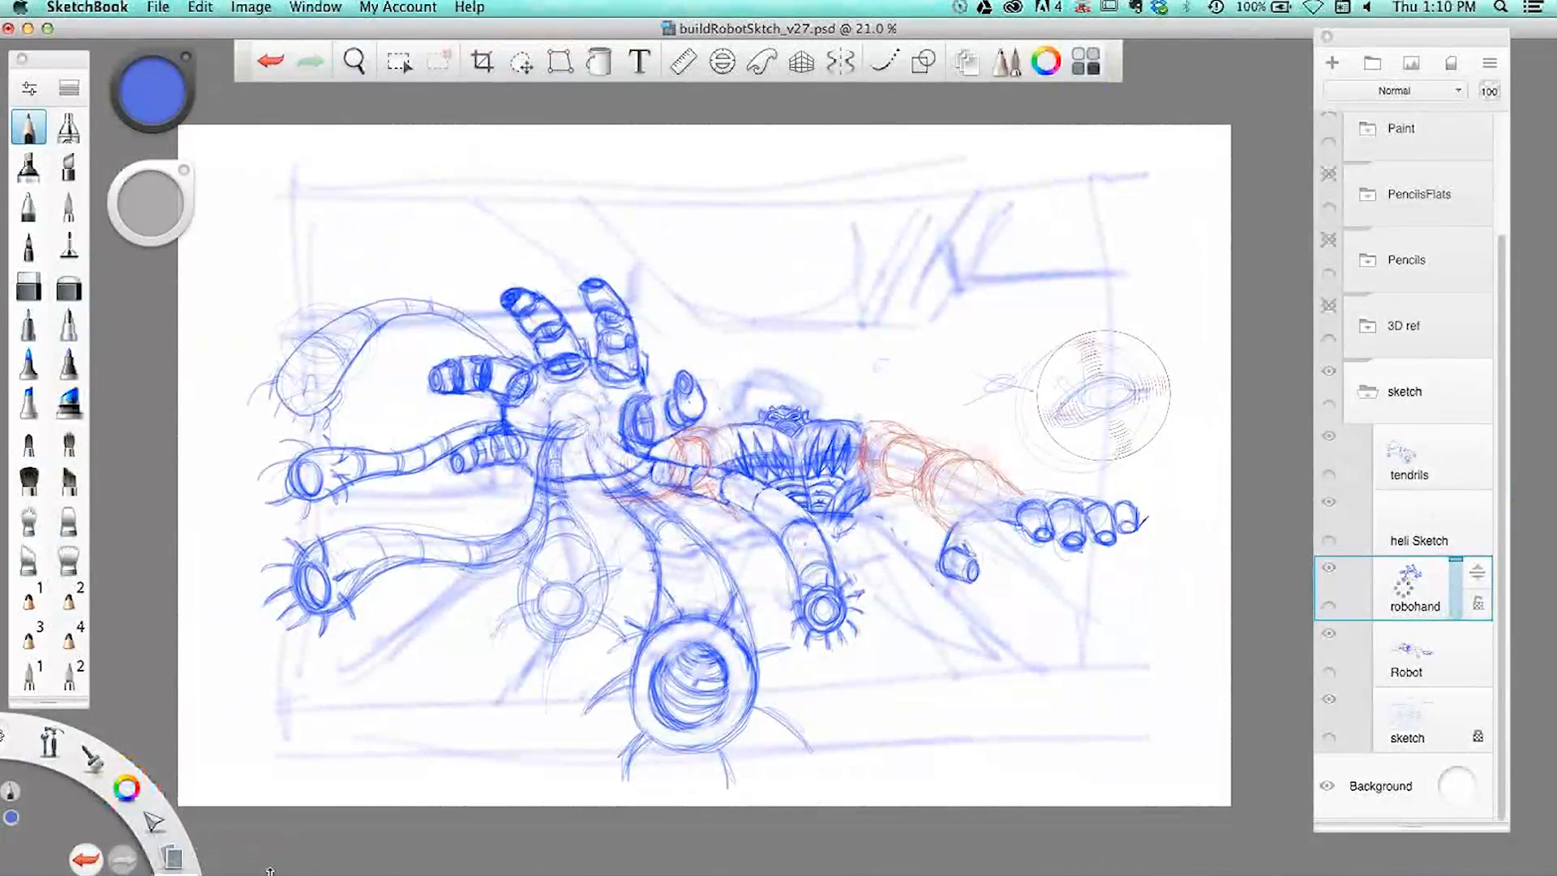
pyautogui.moveTo(272, 858)
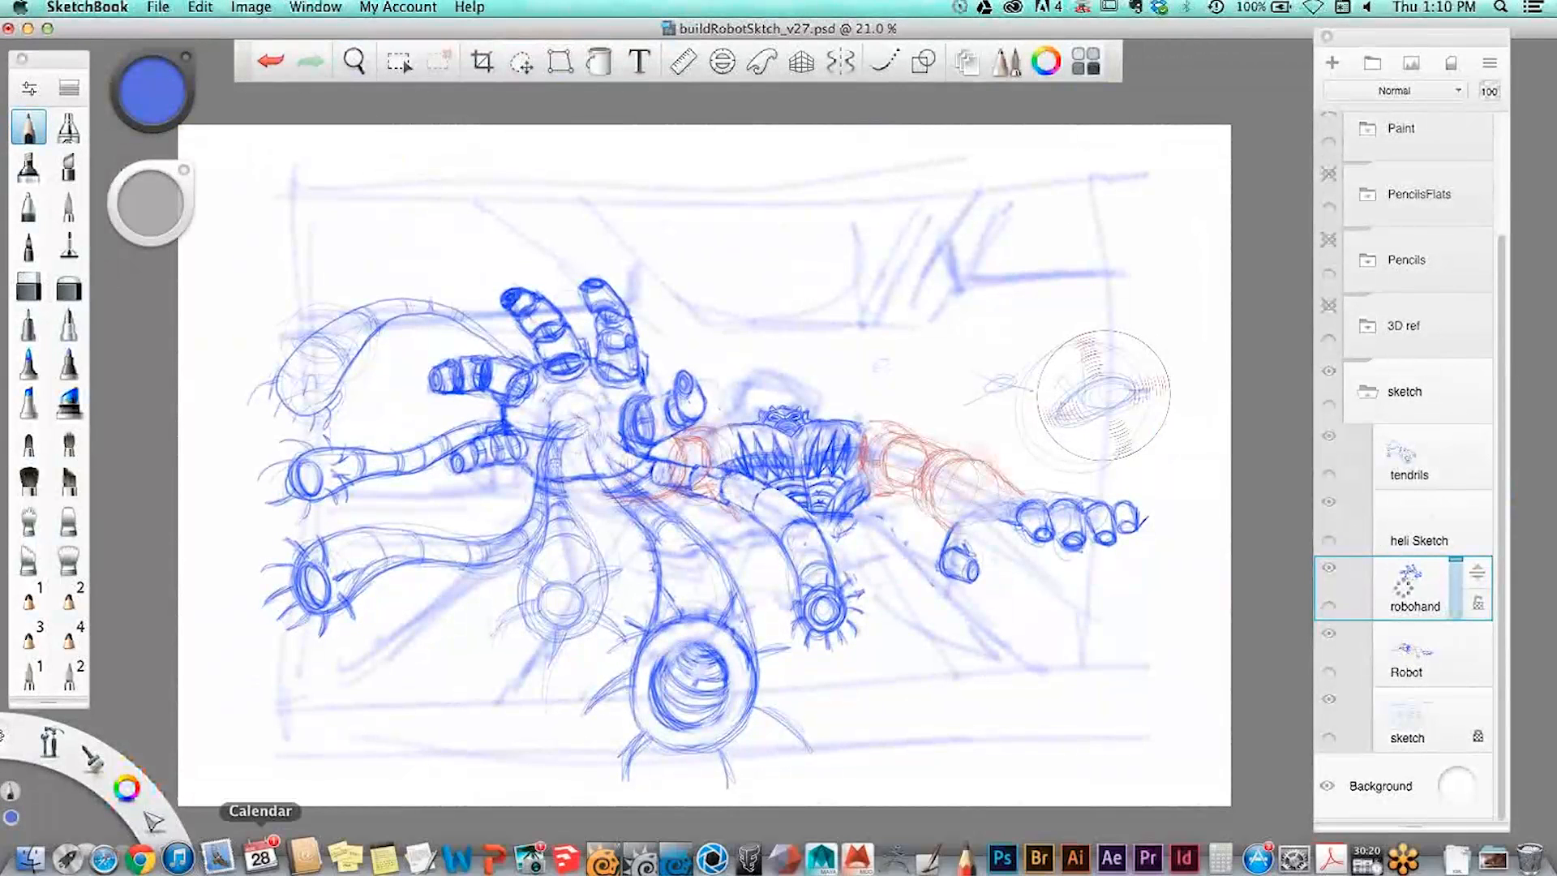
pyautogui.click(272, 858)
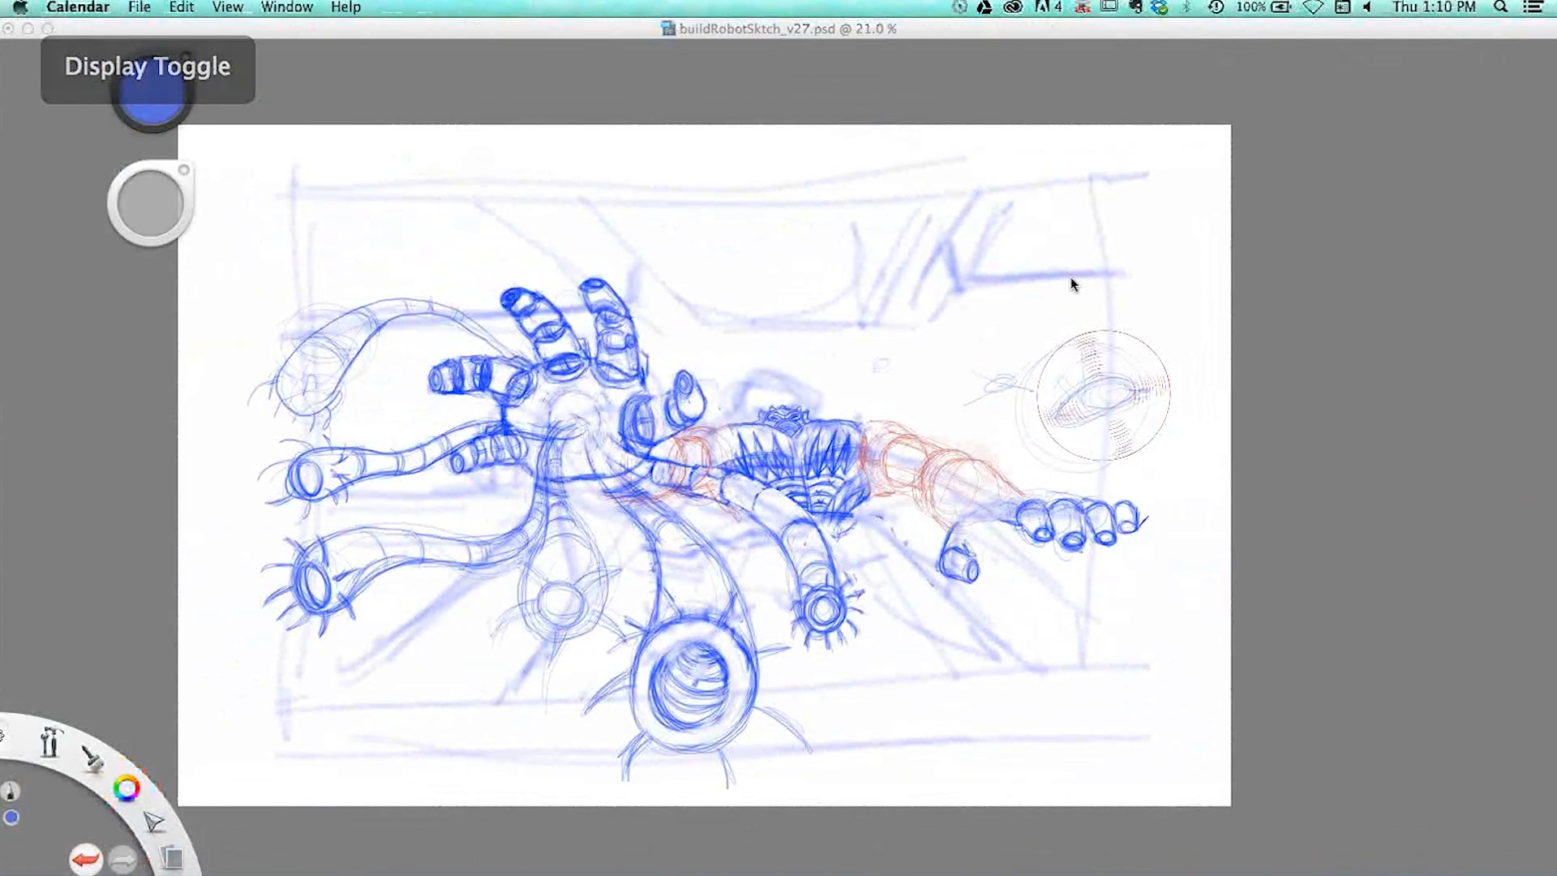
pyautogui.click(1295, 237)
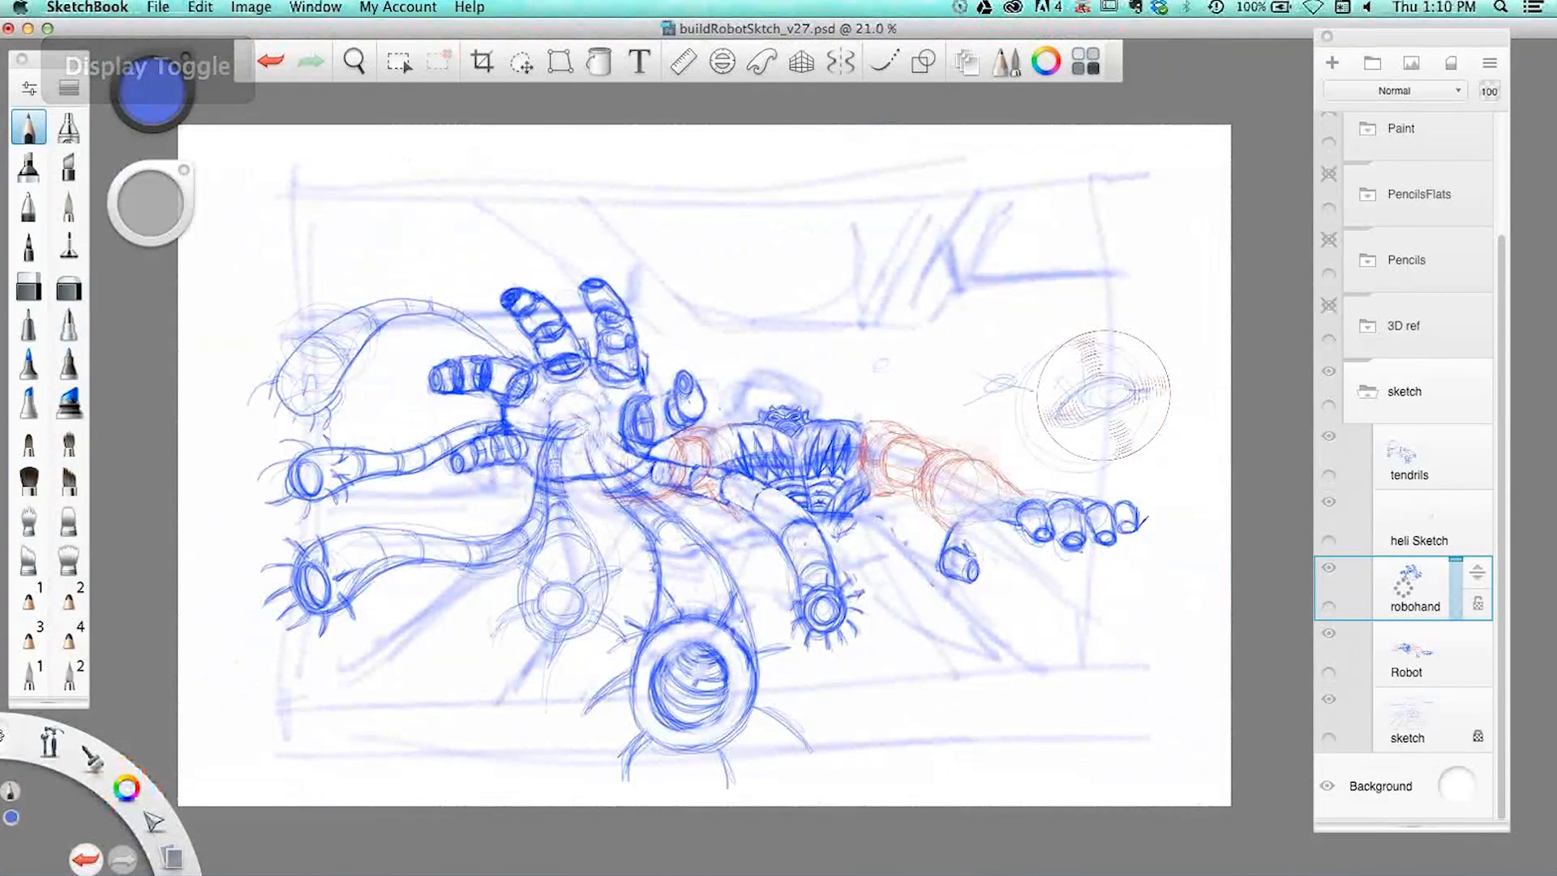
# - Undo the last edit, then select and collapse the sketch layer group
pyautogui.press('super+z')
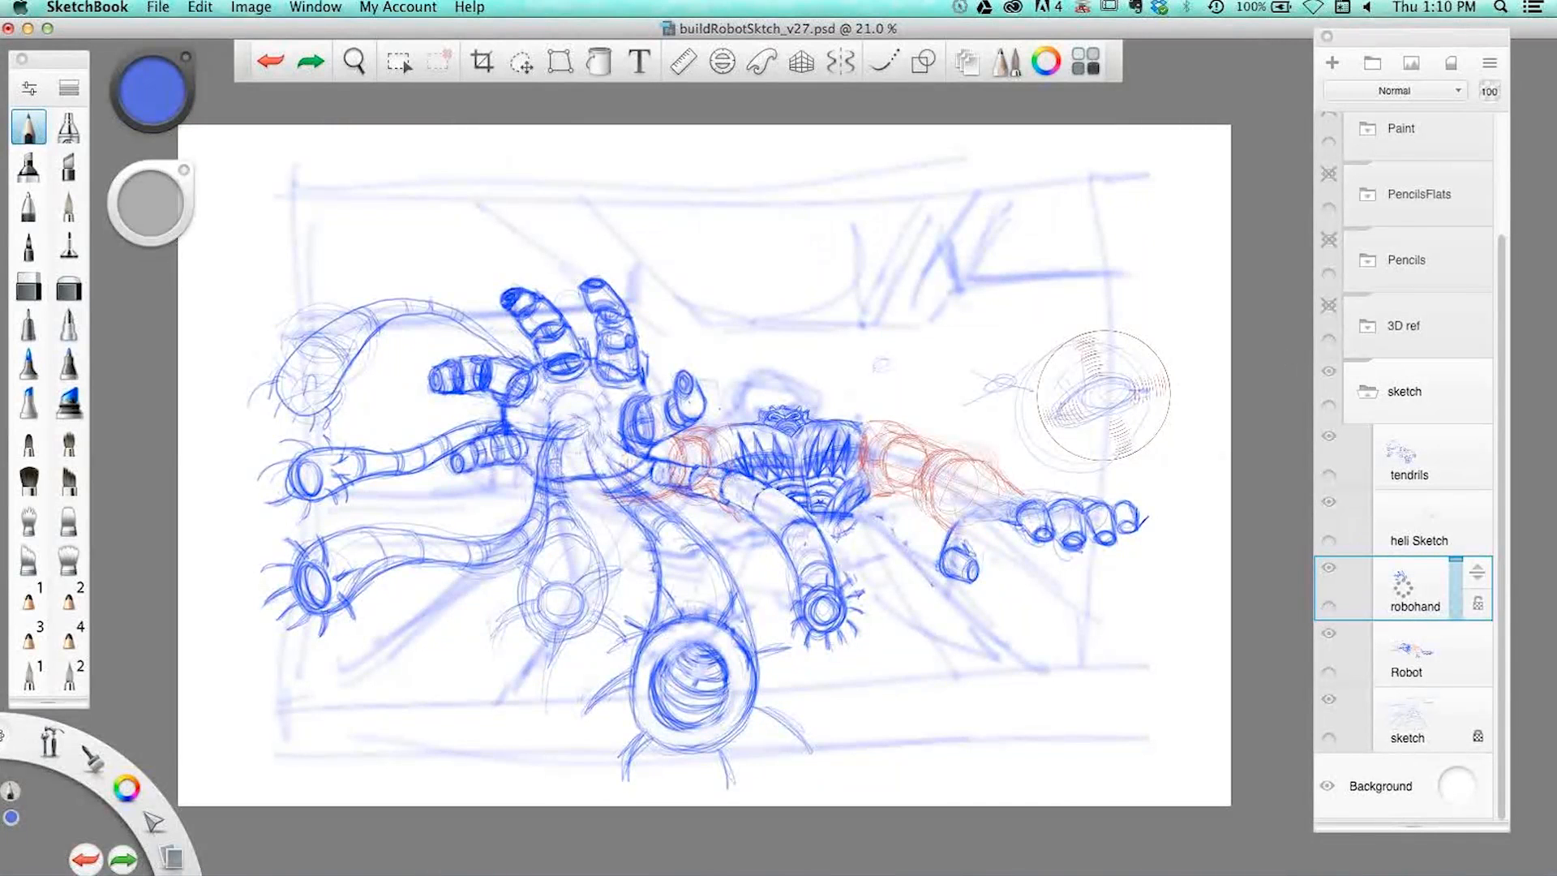
pyautogui.click(1427, 393)
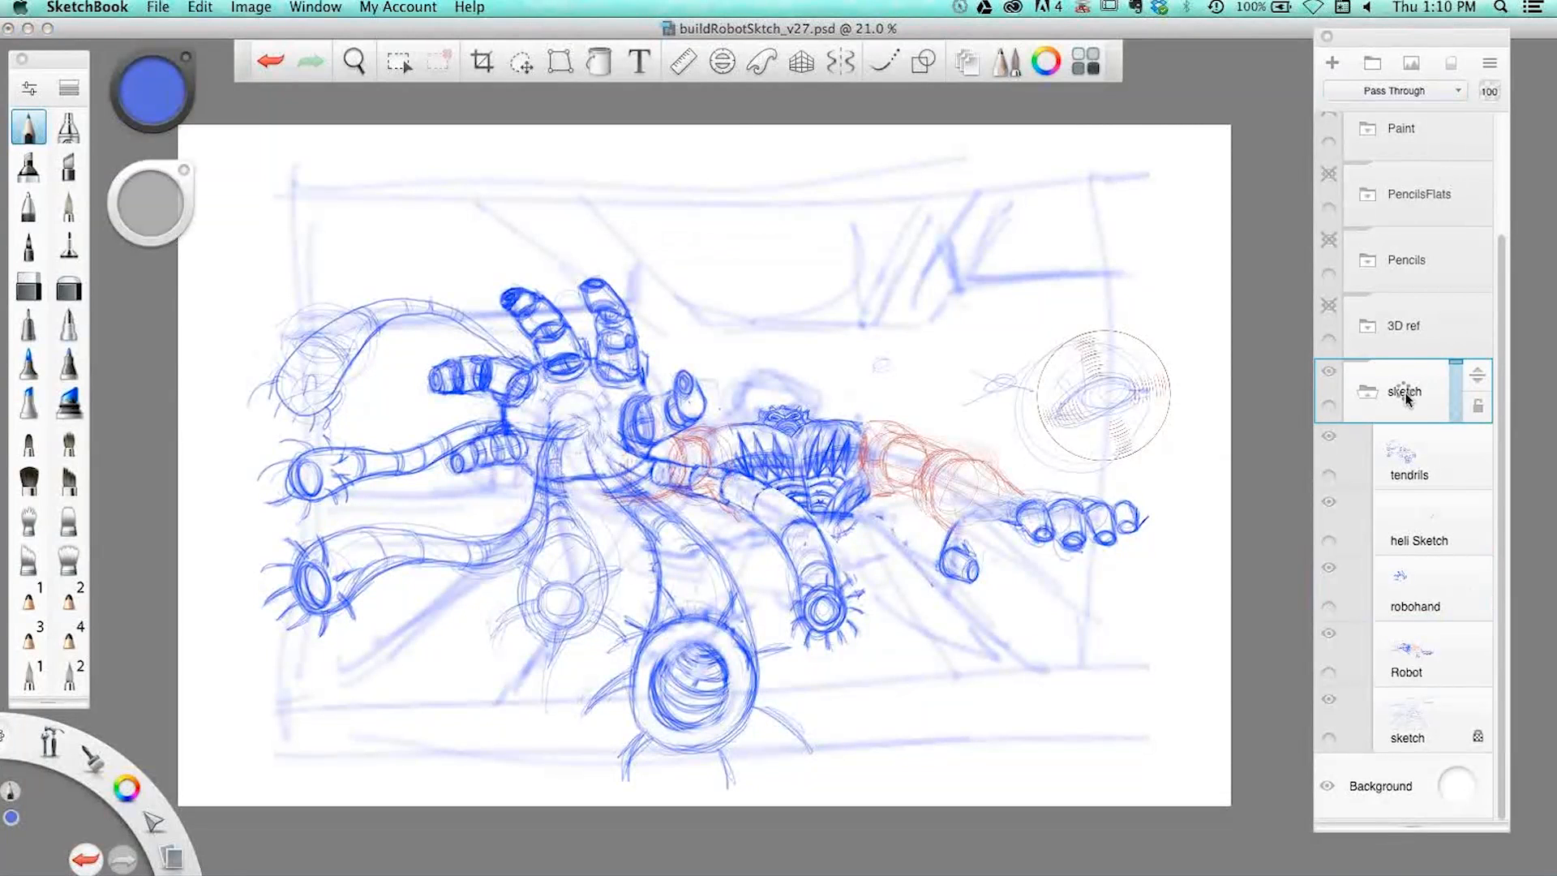
pyautogui.click(1368, 395)
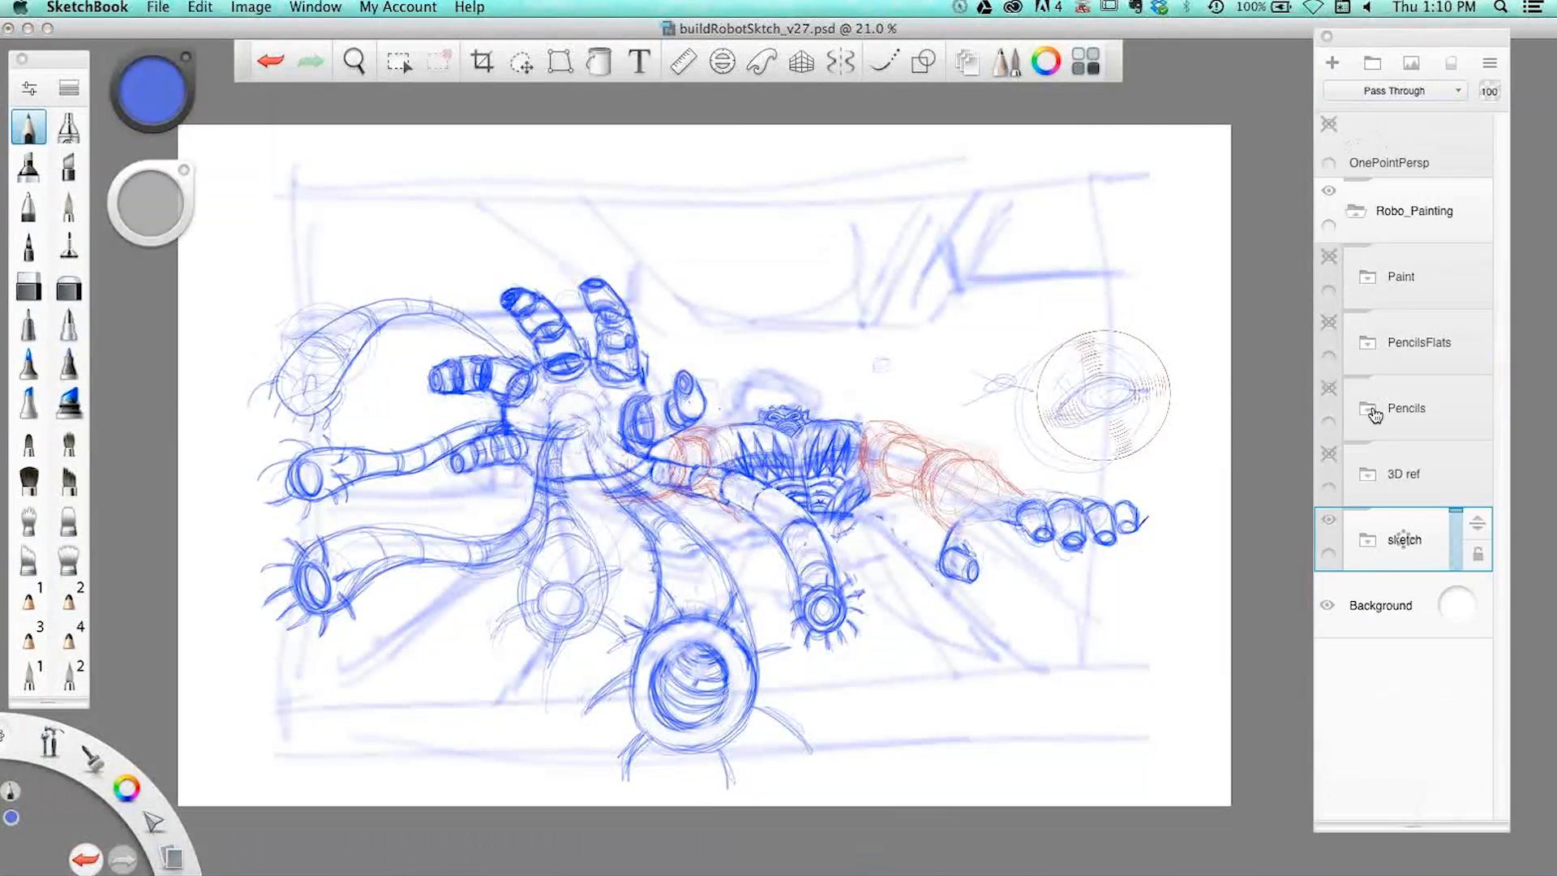
pyautogui.click(1376, 545)
pyautogui.click(1377, 546)
pyautogui.moveTo(1408, 539)
pyautogui.mouseDown()
pyautogui.moveTo(1435, 552)
pyautogui.moveTo(1416, 546)
pyautogui.mouseUp()
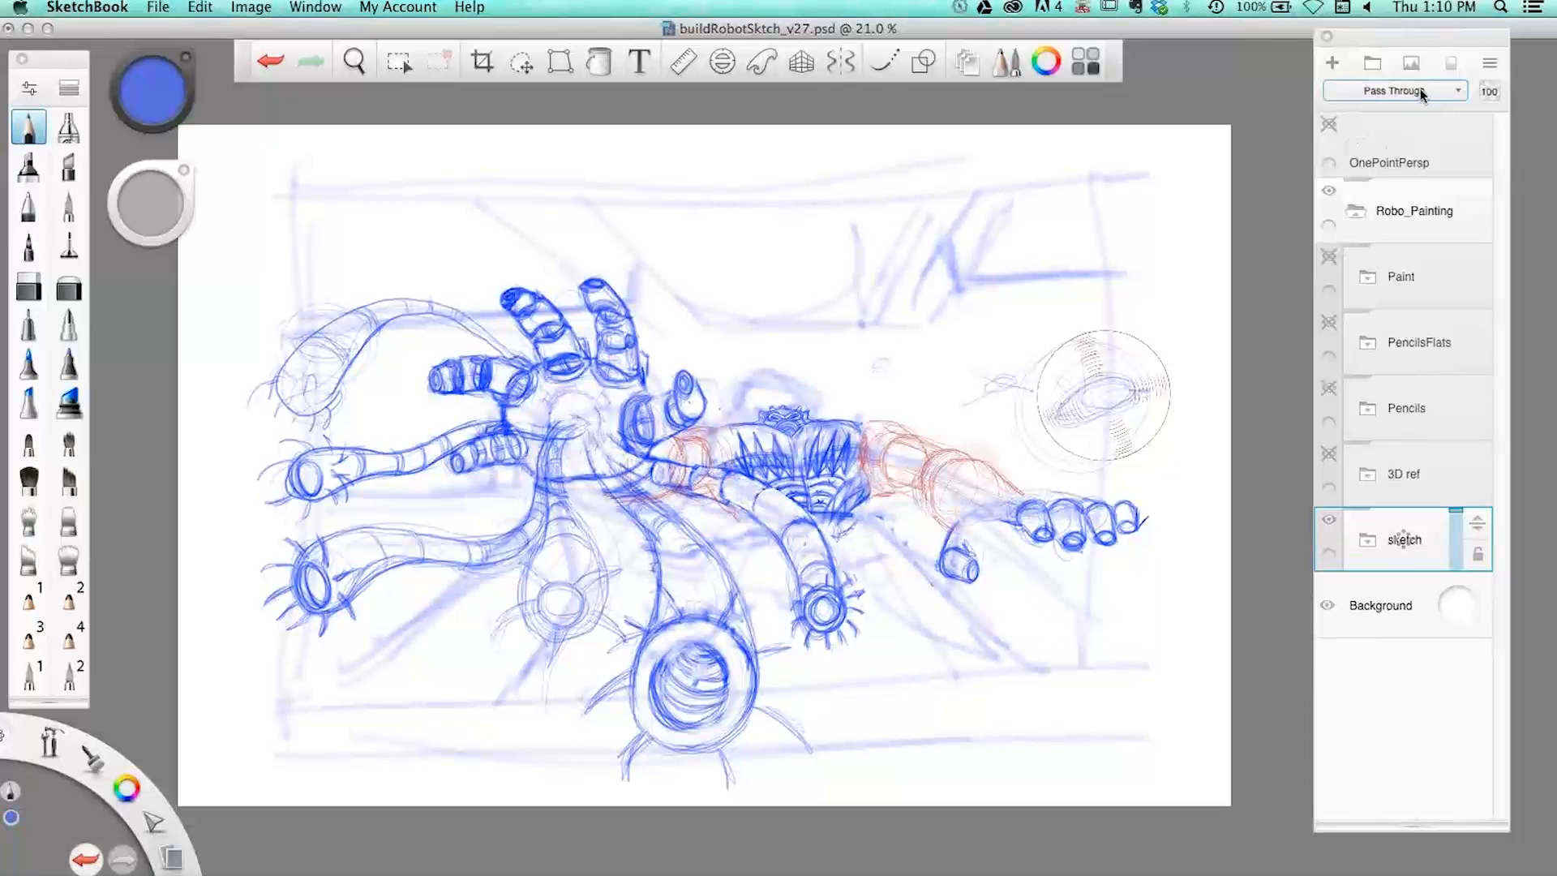
# - Lower the sketch layer group's opacity until the blue drawing is only faintly visible
pyautogui.moveTo(1456, 37); pyautogui.dragTo(1442, 27)
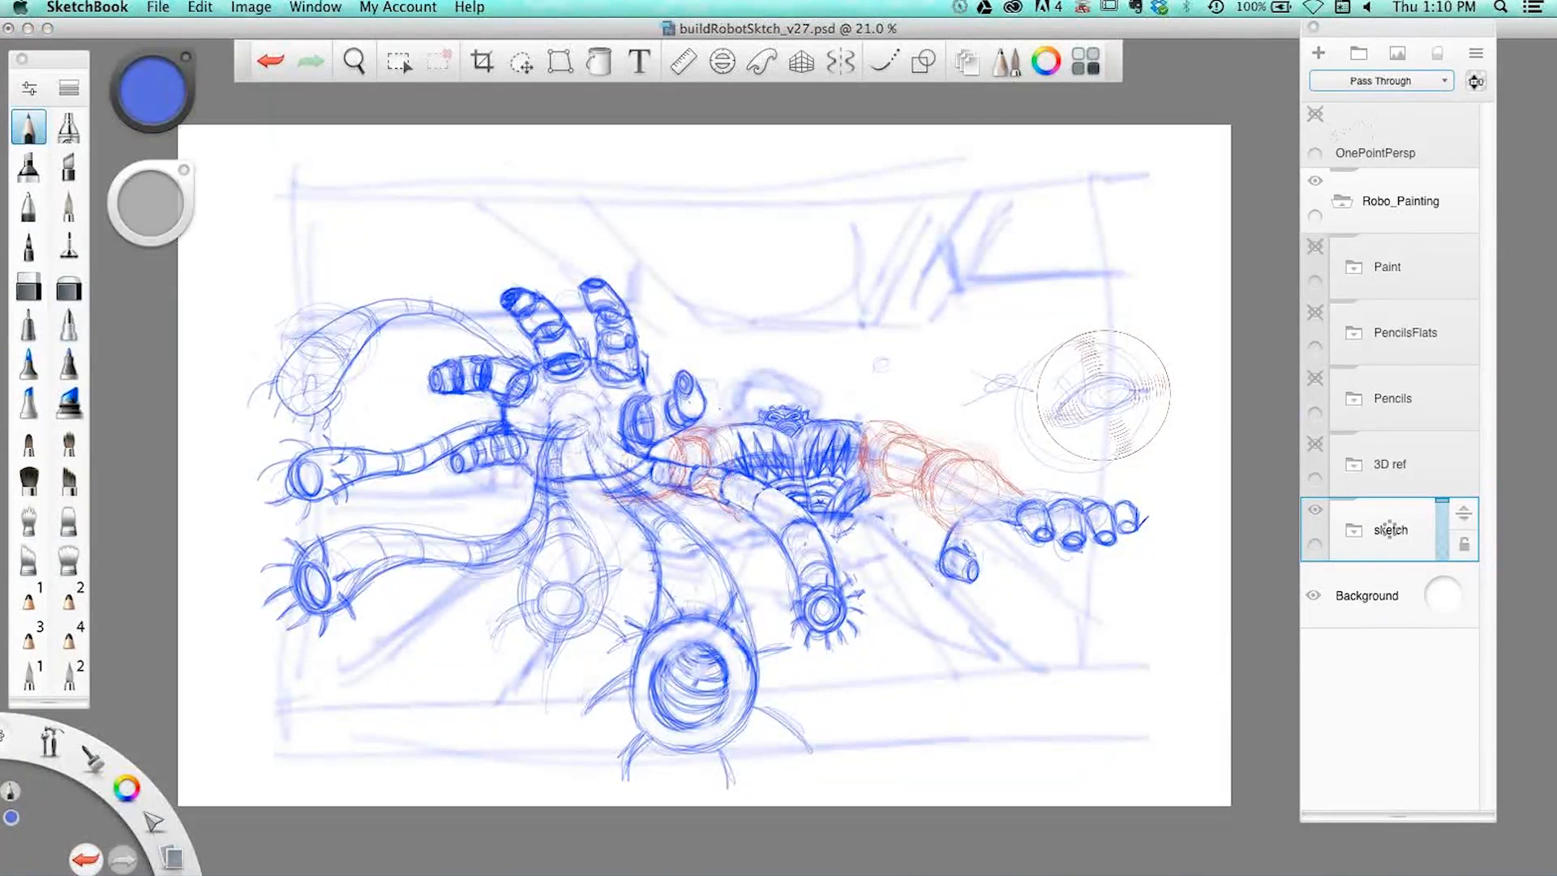
pyautogui.click(1476, 82)
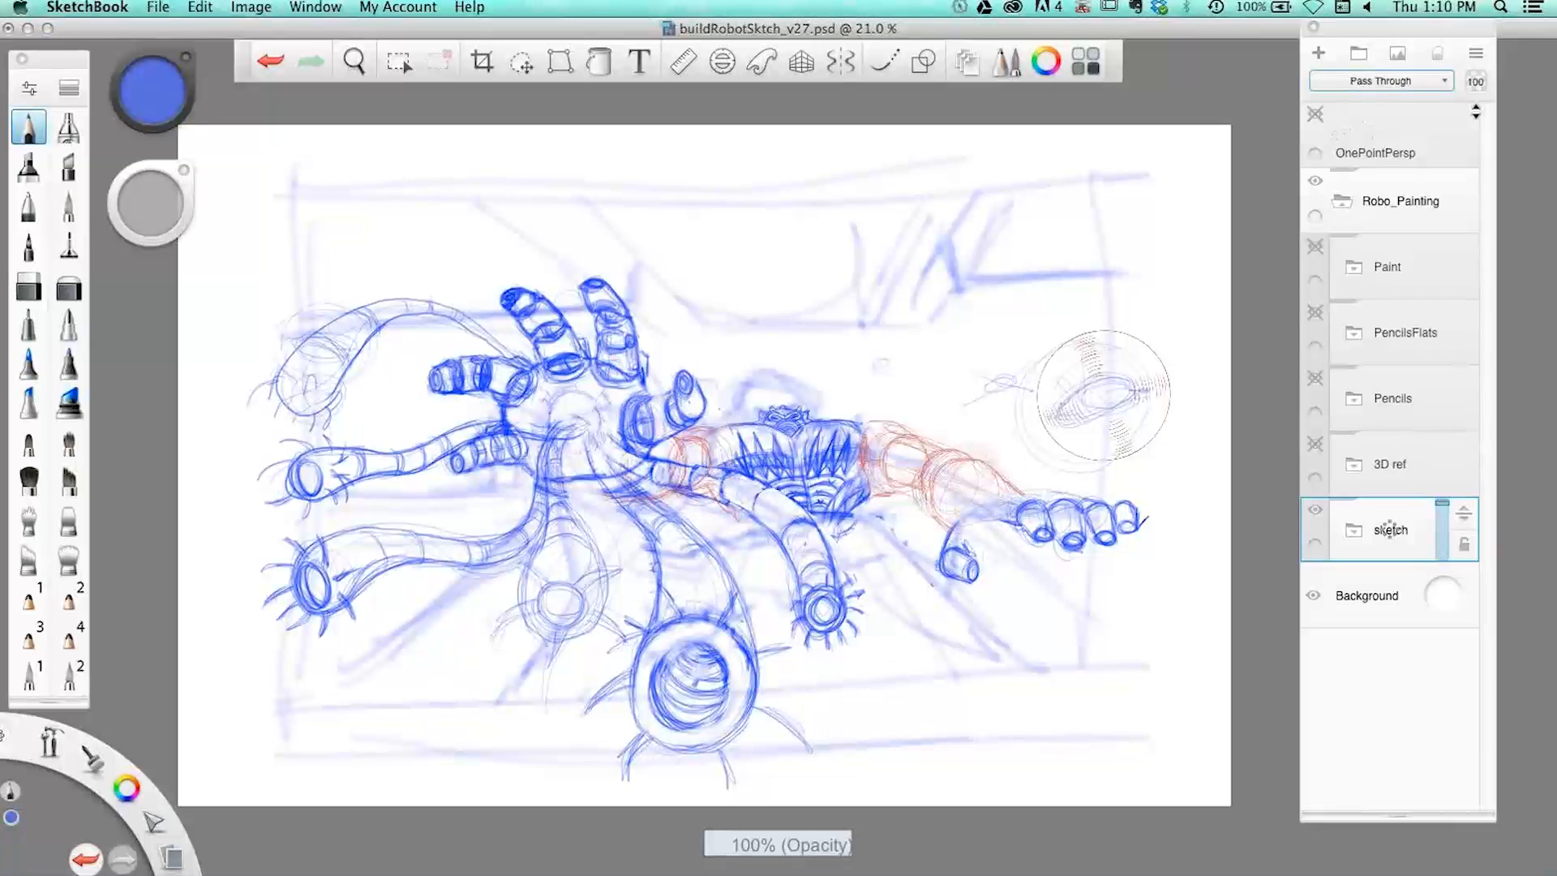
pyautogui.moveTo(1476, 112); pyautogui.dragTo(1485, 386)
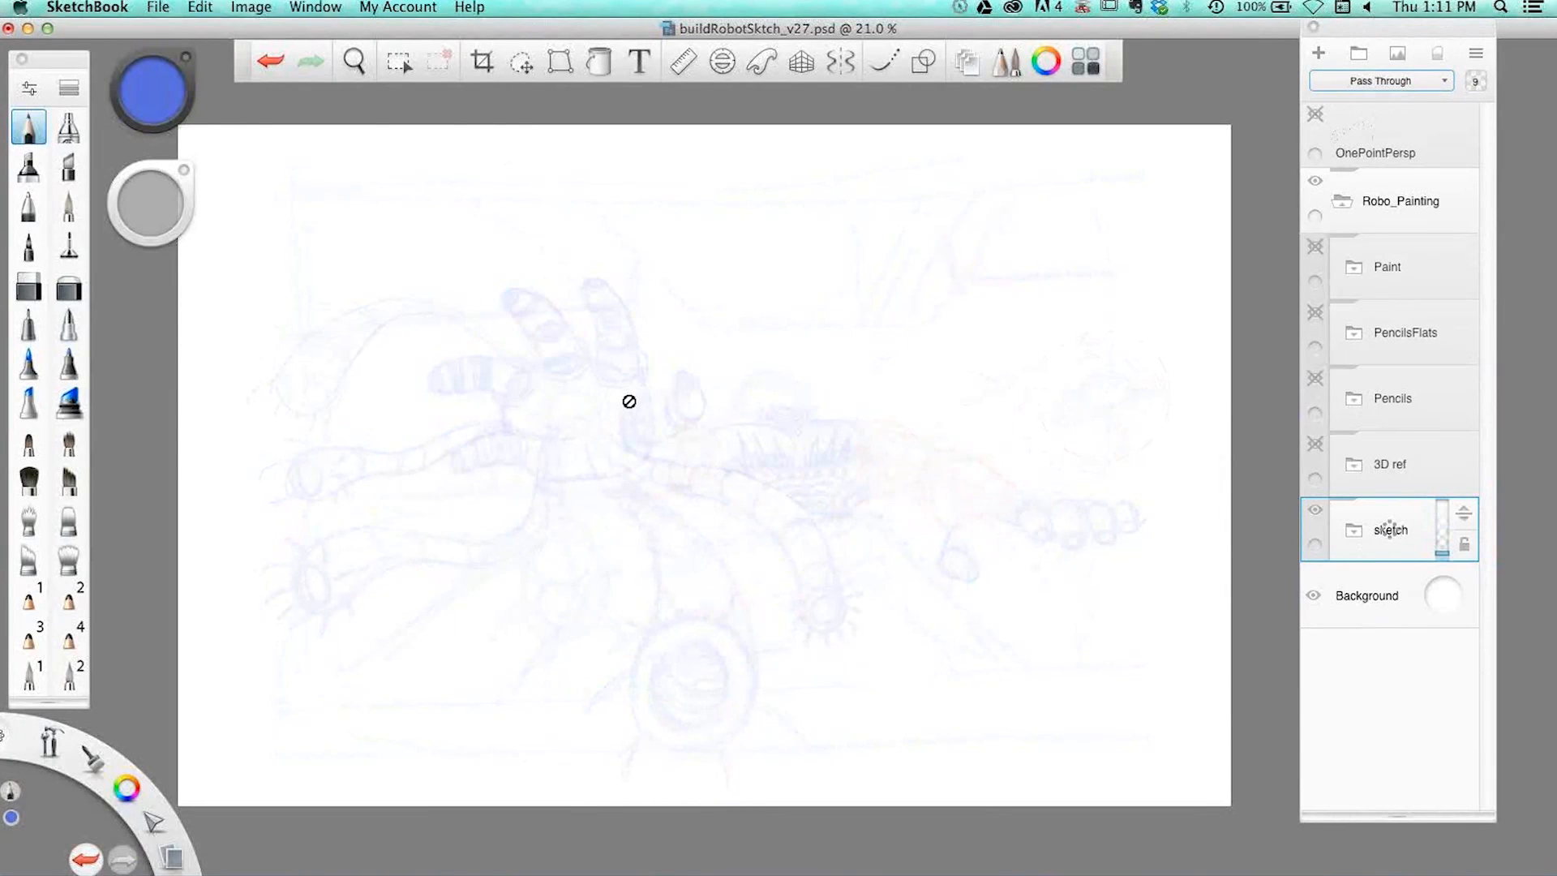
# - Hide the sketch layer group and show the Pencils layer group
pyautogui.press('space')
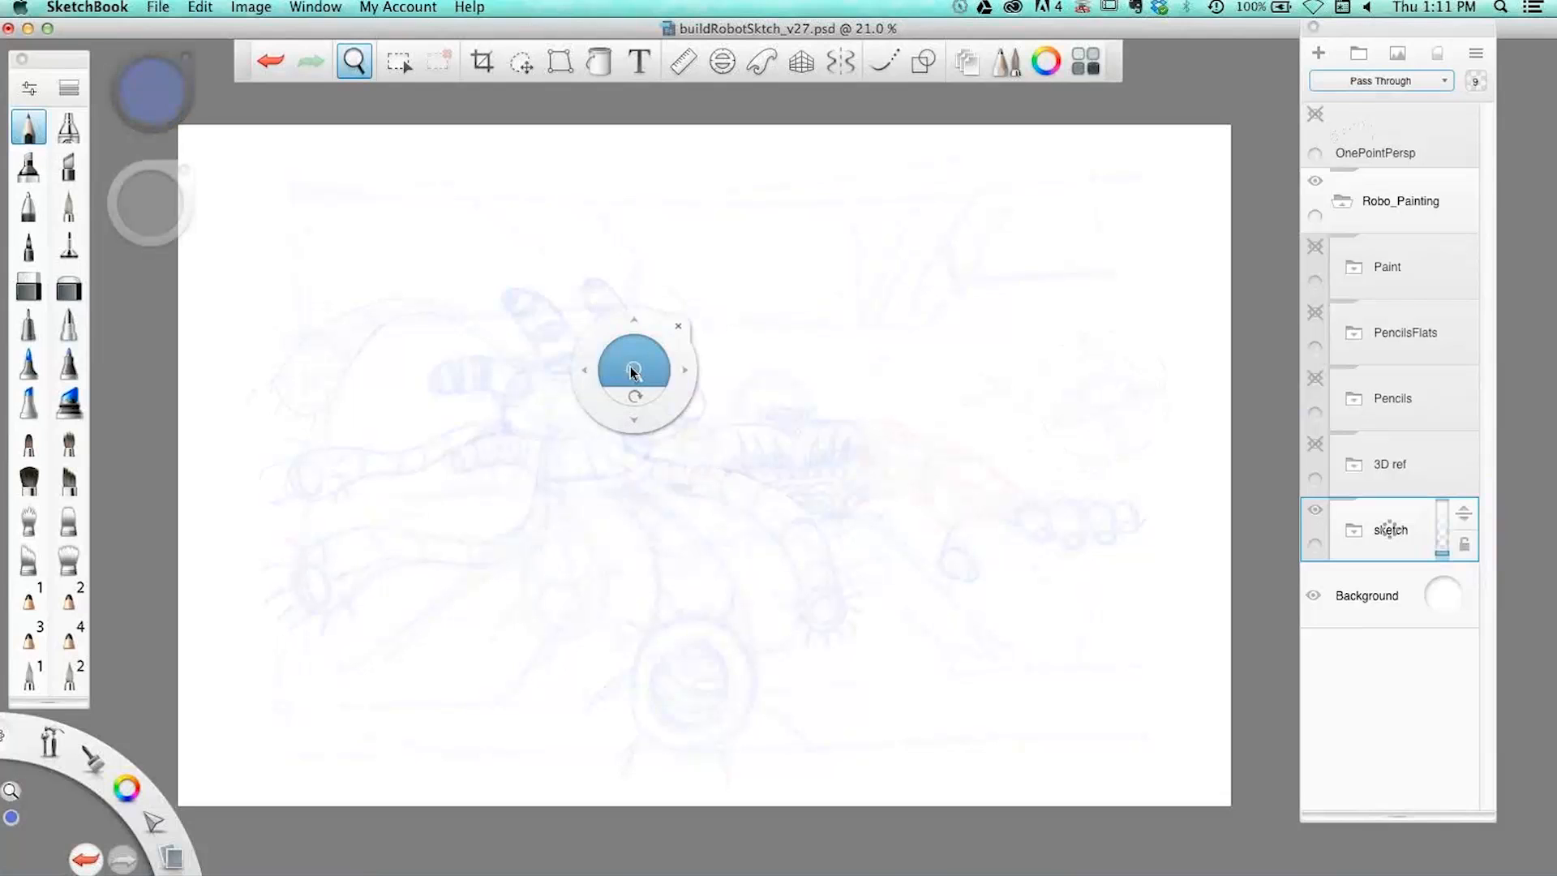
pyautogui.moveTo(628, 369); pyautogui.dragTo(799, 432)
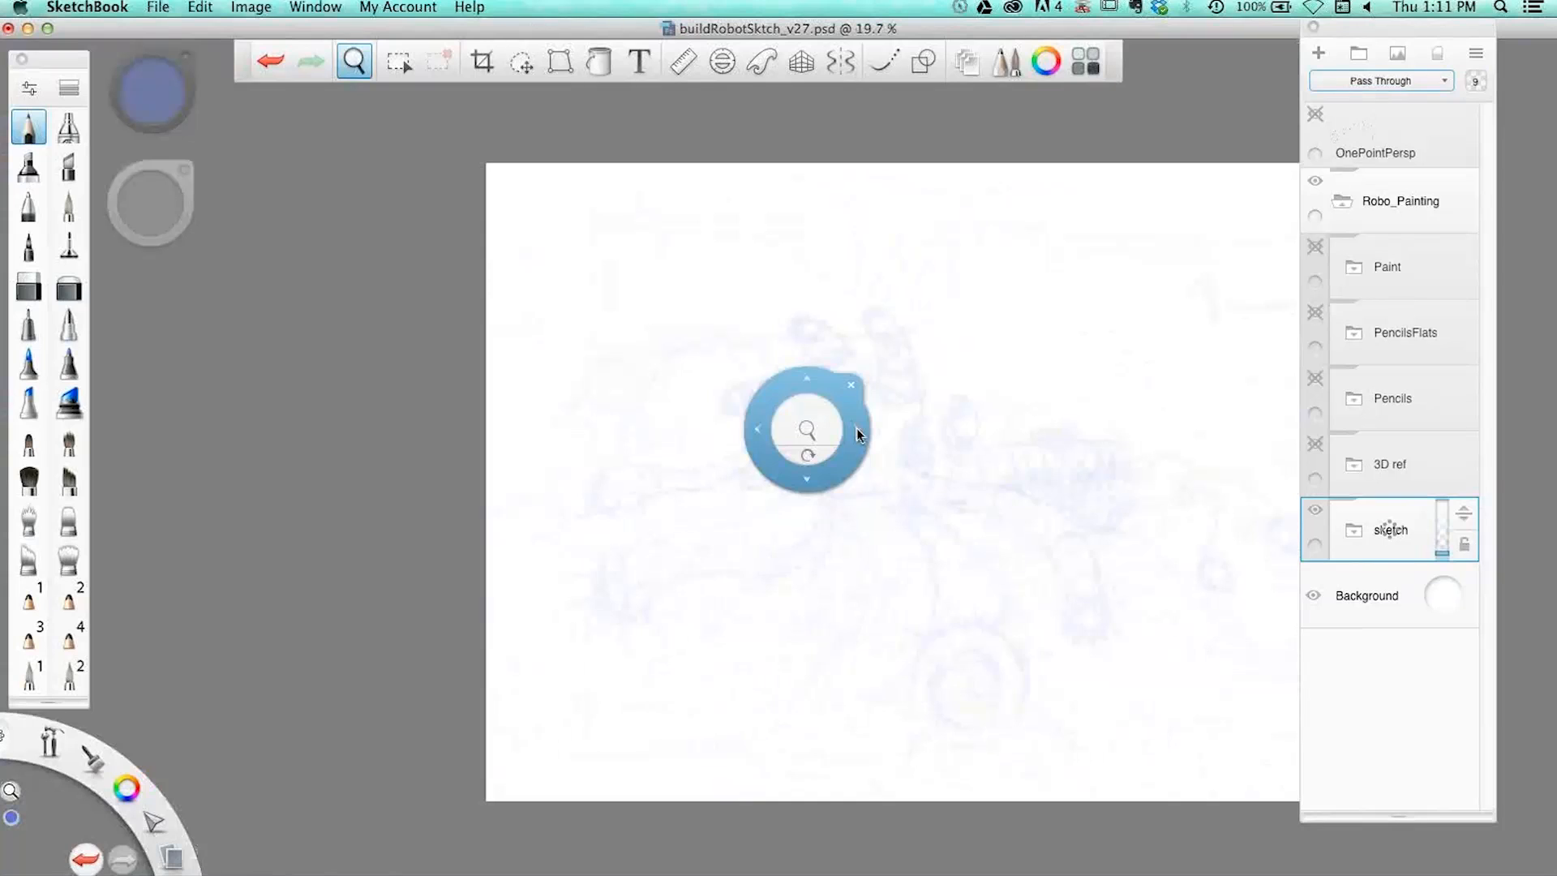
pyautogui.click(1315, 509)
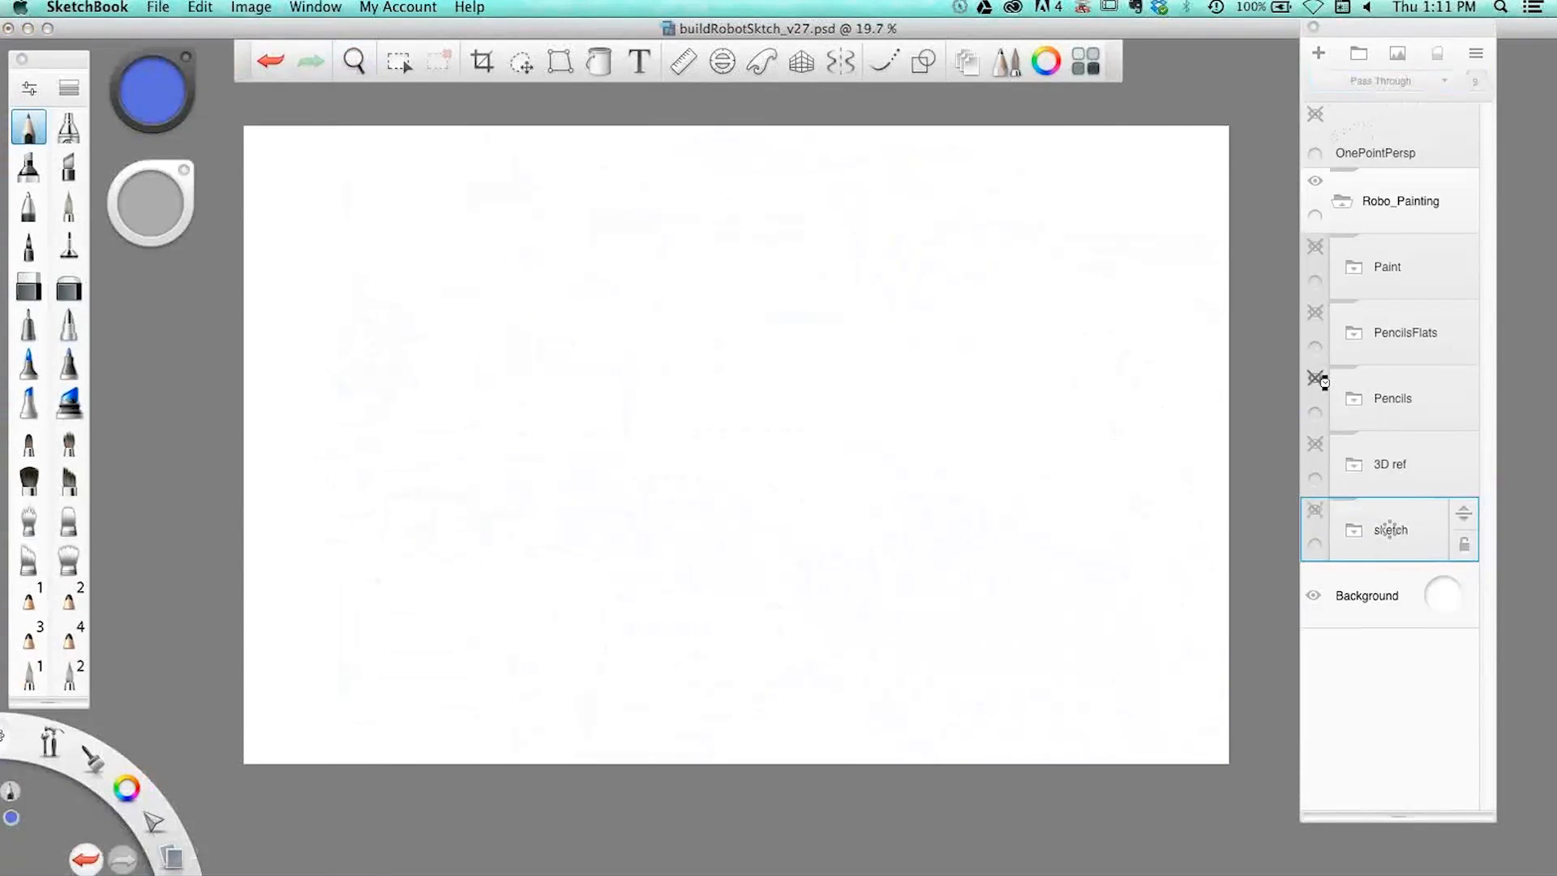
pyautogui.click(1322, 381)
# - Activate the selection tool in Lasso mode for working on the robot's pencil drawing
pyautogui.press('space')
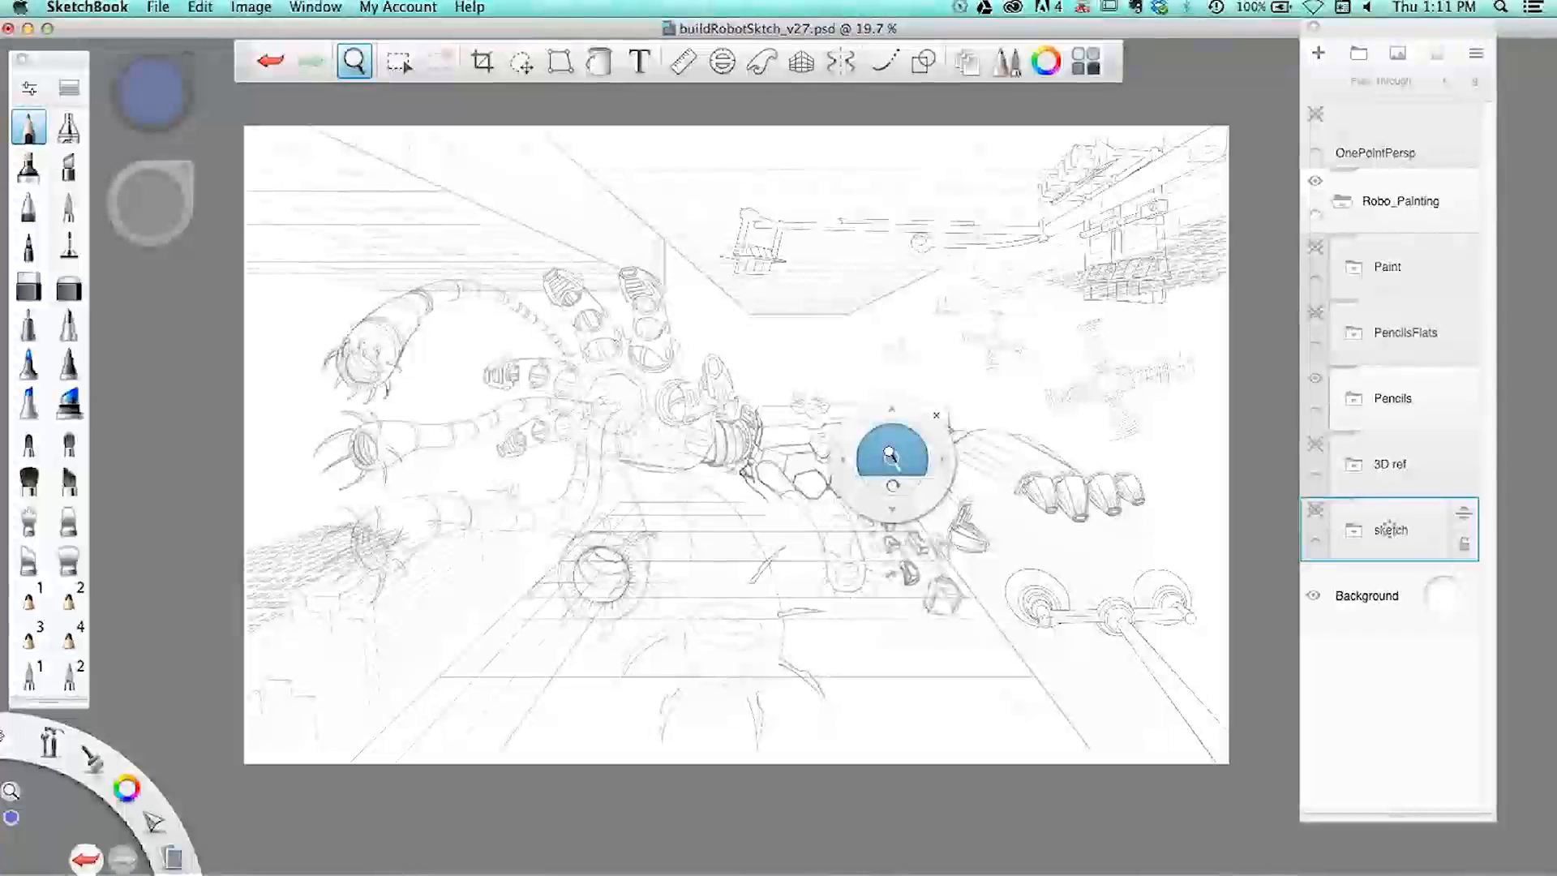
pyautogui.moveTo(889, 454); pyautogui.dragTo(845, 525)
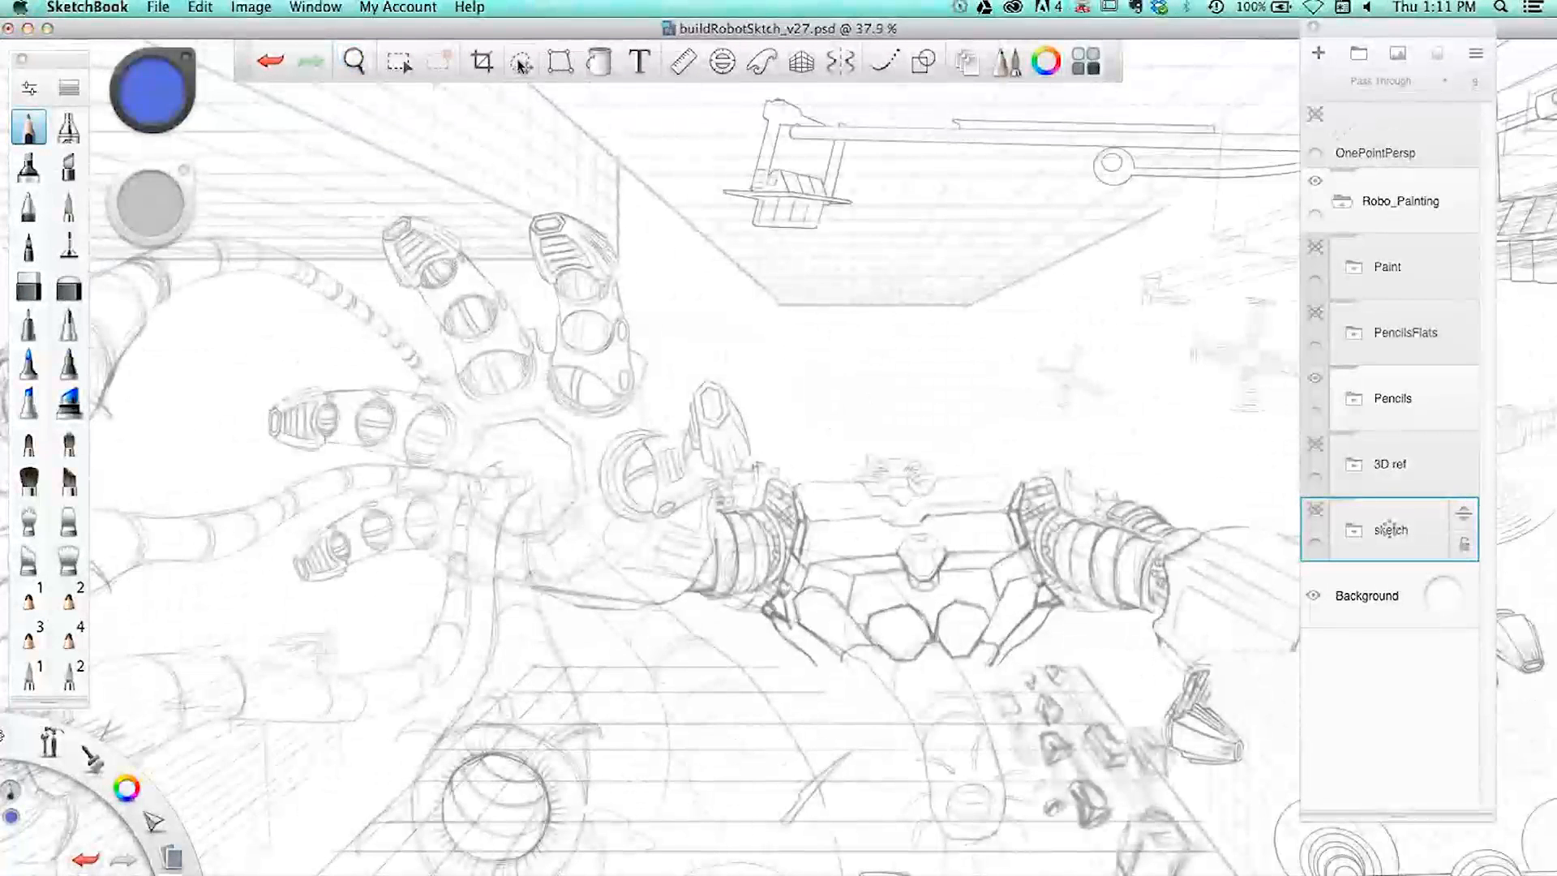
pyautogui.click(400, 61)
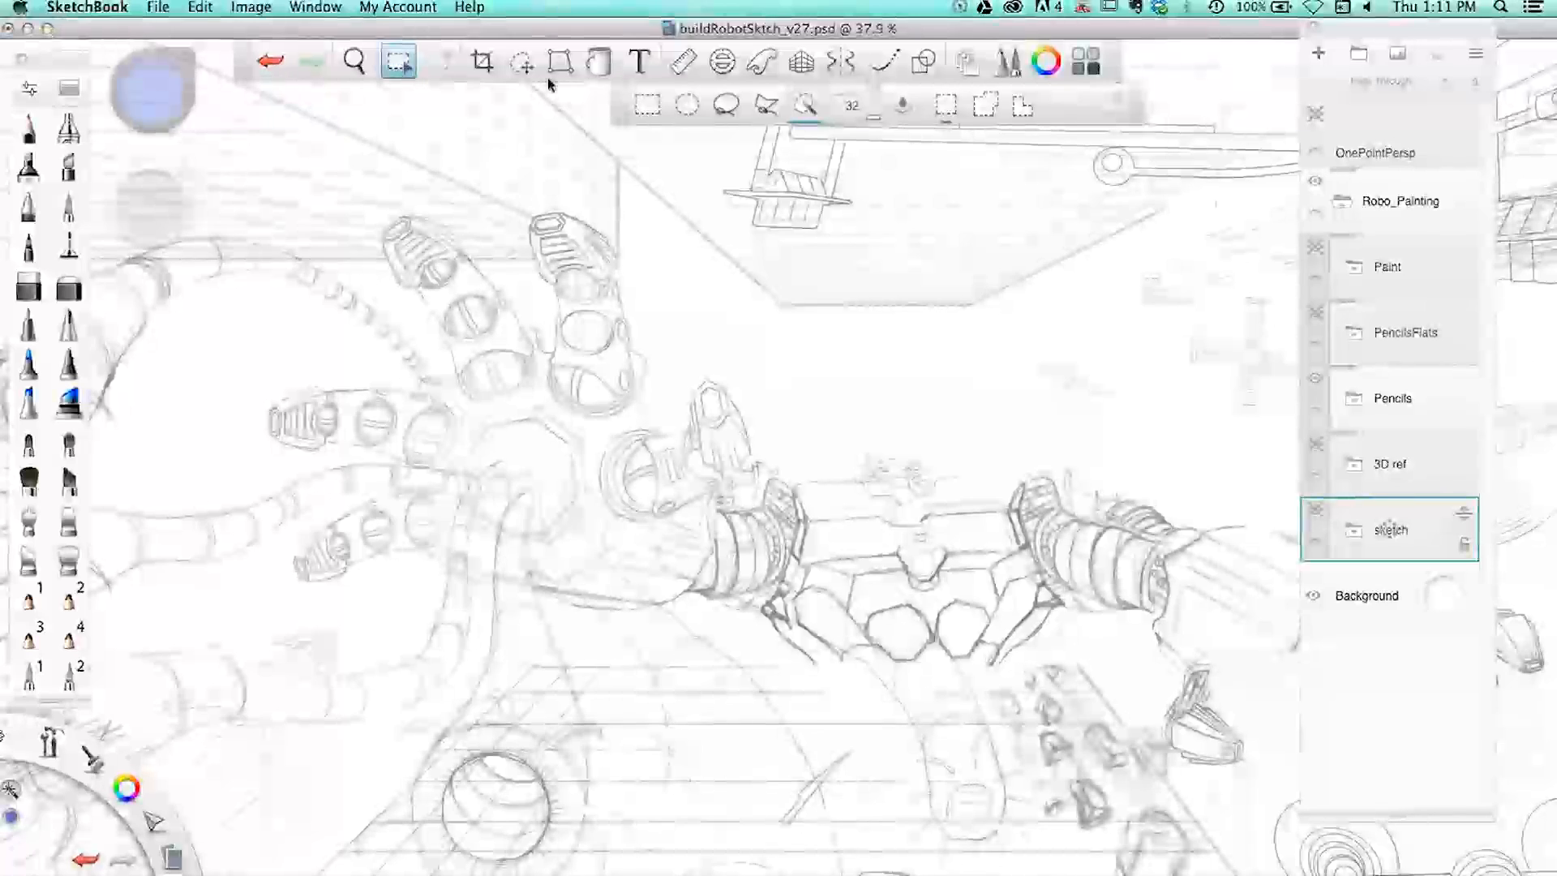
pyautogui.click(726, 106)
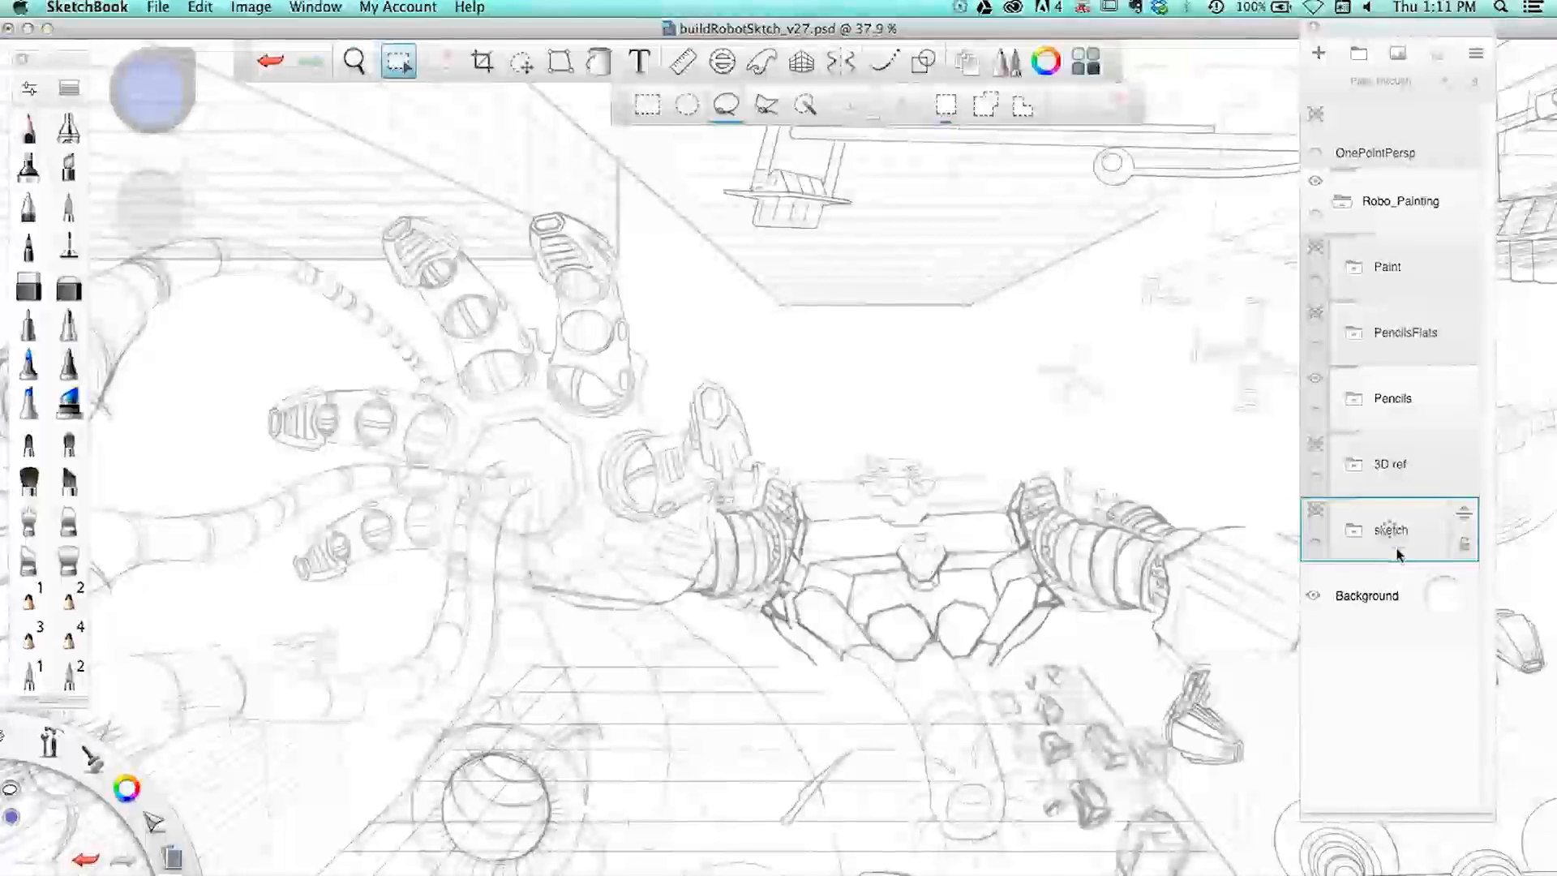
# - Expand the Pencils layer group and make its robot pencil layer active, toggling visibility to check it
pyautogui.click(1317, 380)
pyautogui.click(1317, 380)
pyautogui.click(1353, 399)
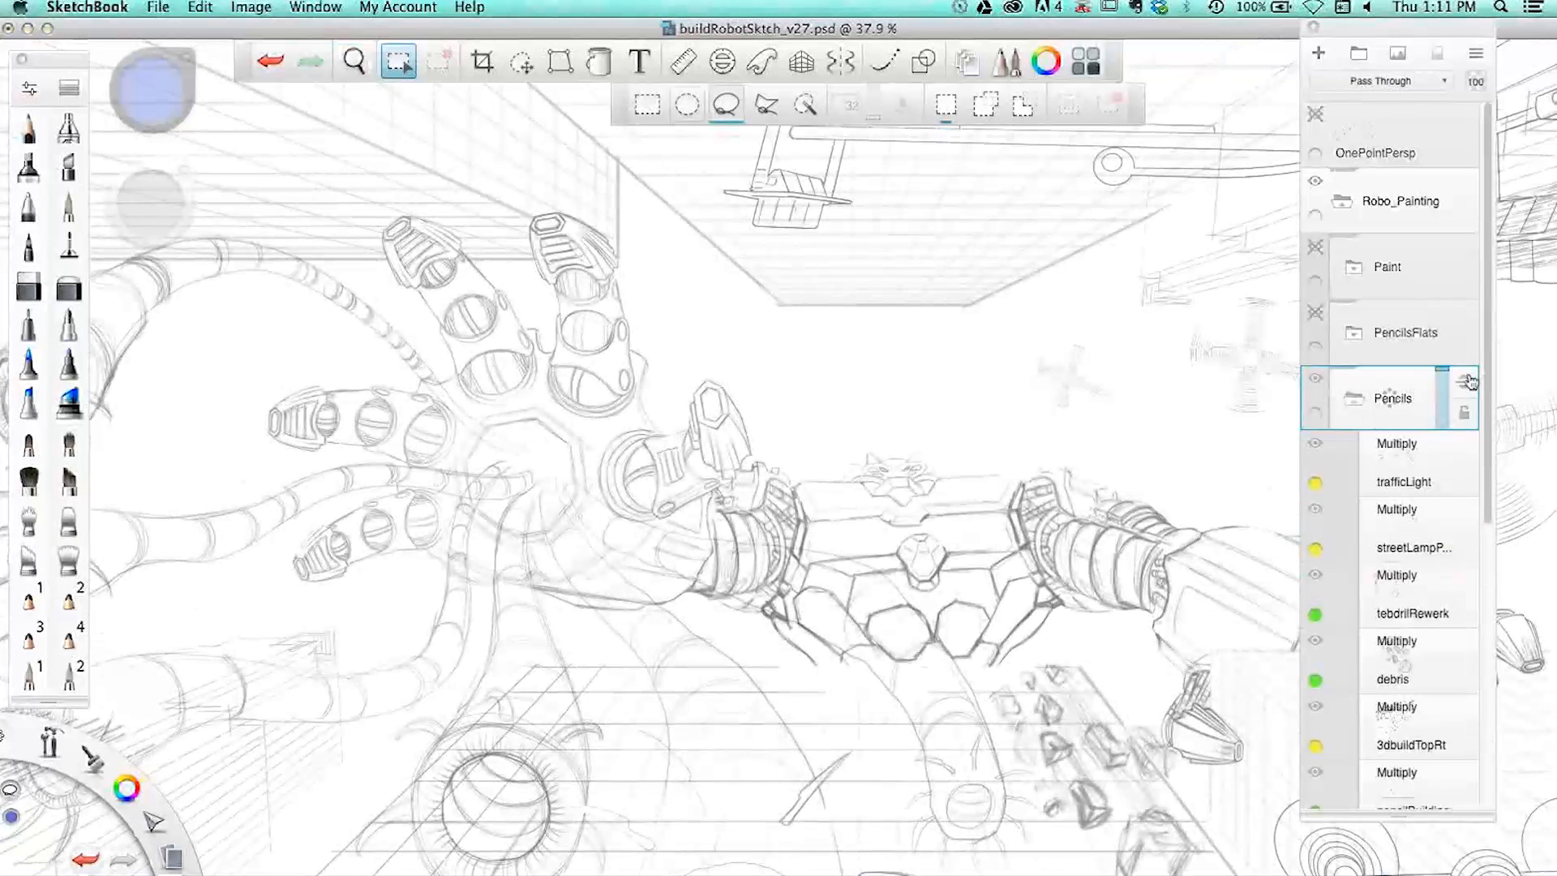
pyautogui.moveTo(1489, 377); pyautogui.dragTo(1487, 568)
pyautogui.click(1316, 520)
pyautogui.click(1315, 520)
pyautogui.click(1409, 556)
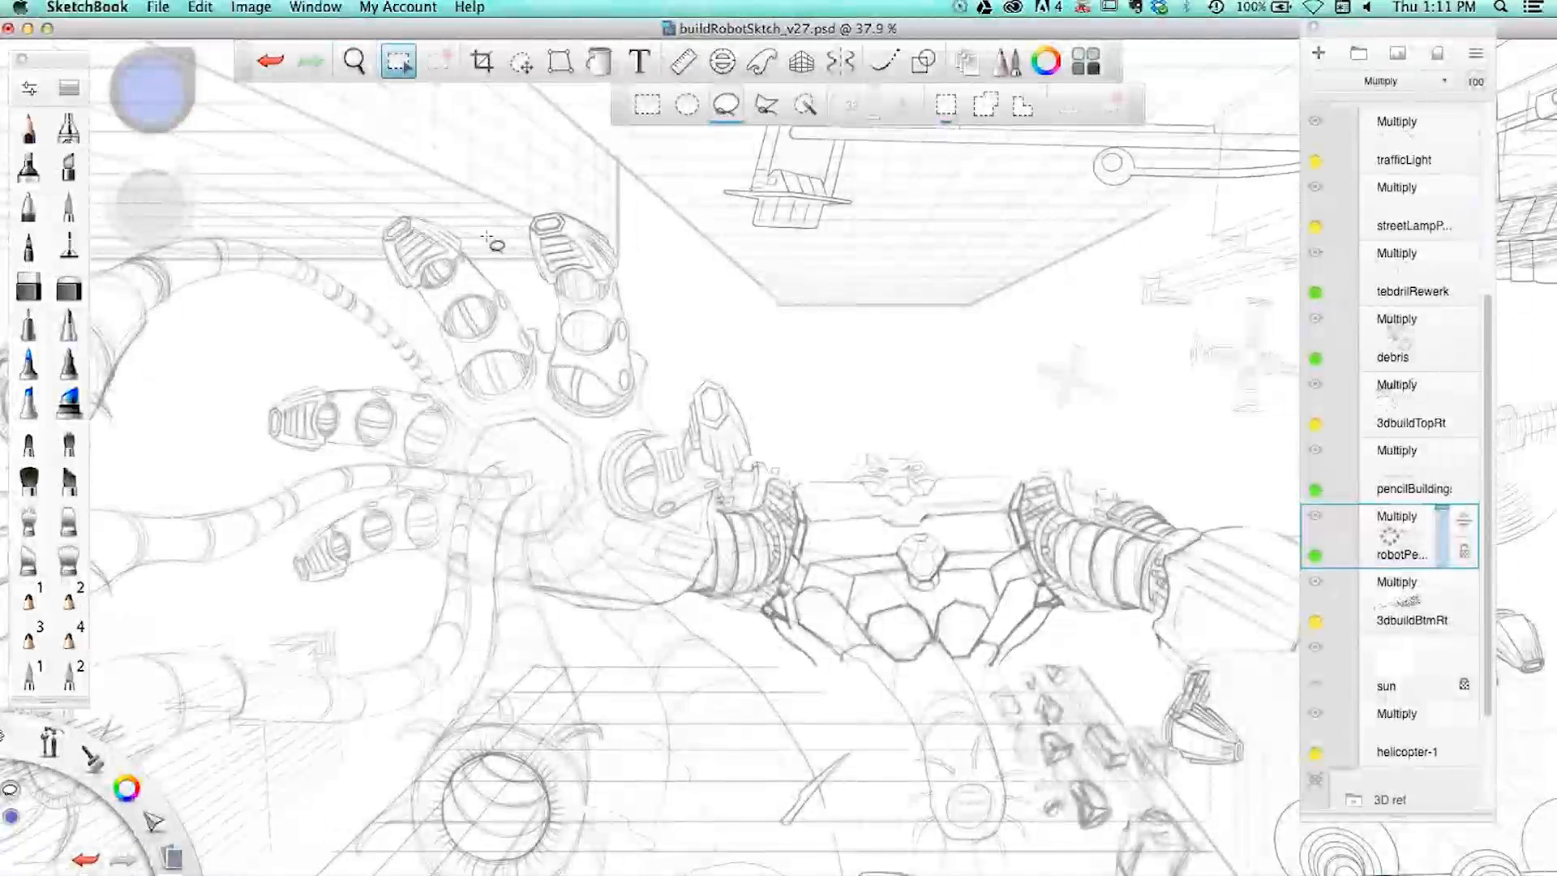
# - Lasso the outermost of the robot hand's two raised fingers
pyautogui.moveTo(390, 311); pyautogui.dragTo(458, 387)
pyautogui.moveTo(542, 389); pyautogui.dragTo(529, 323)
pyautogui.moveTo(518, 262); pyautogui.dragTo(520, 264)
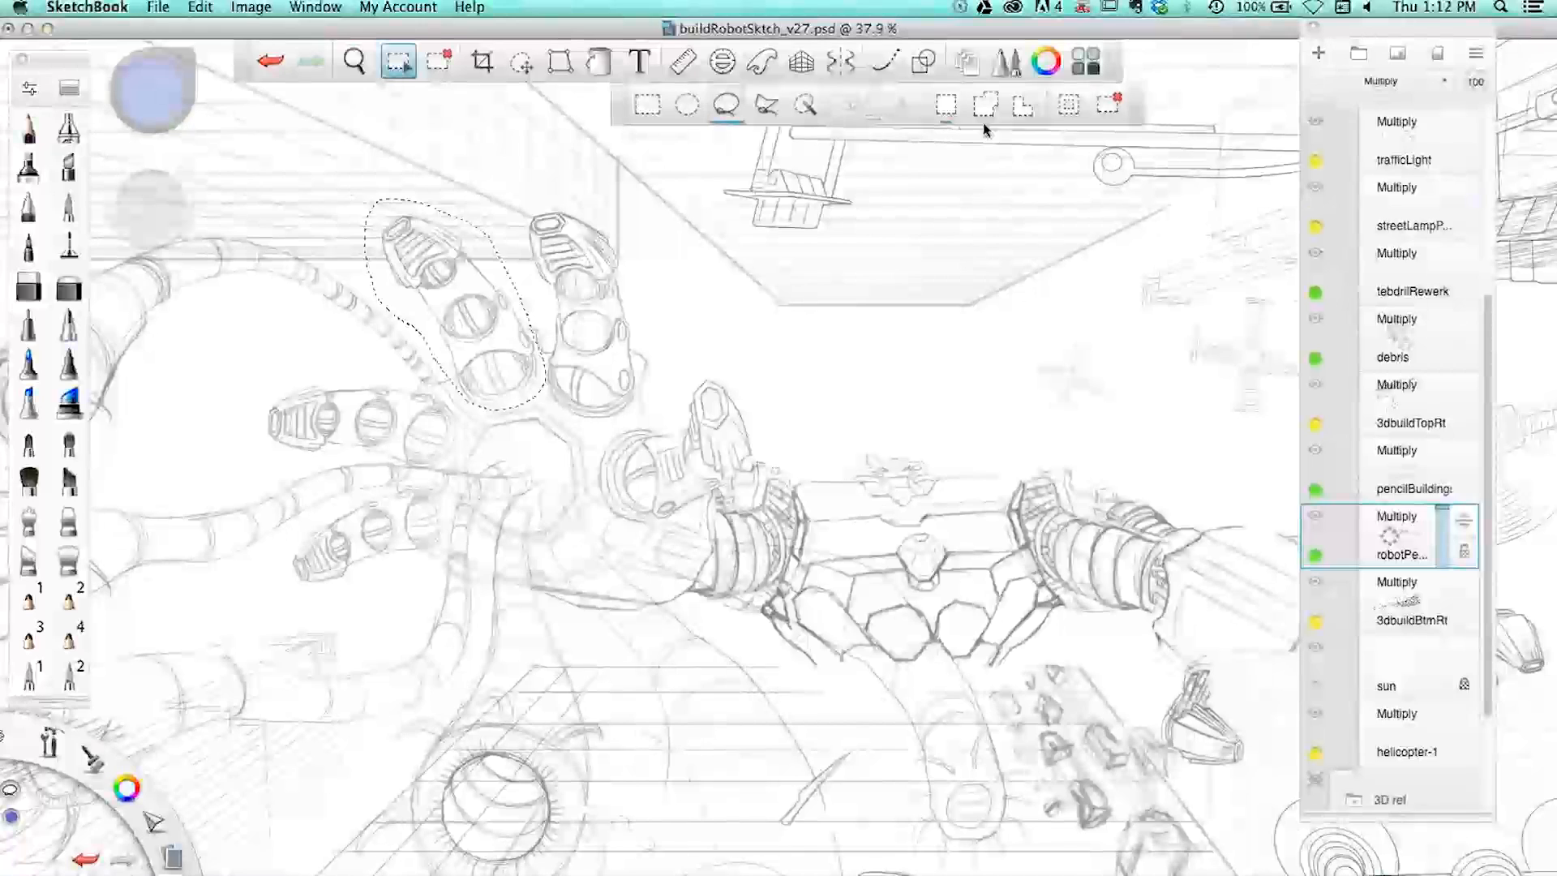
# - Switch the lasso to add mode and extend the selection beside the fingertip and the finger's base
pyautogui.press('shift')
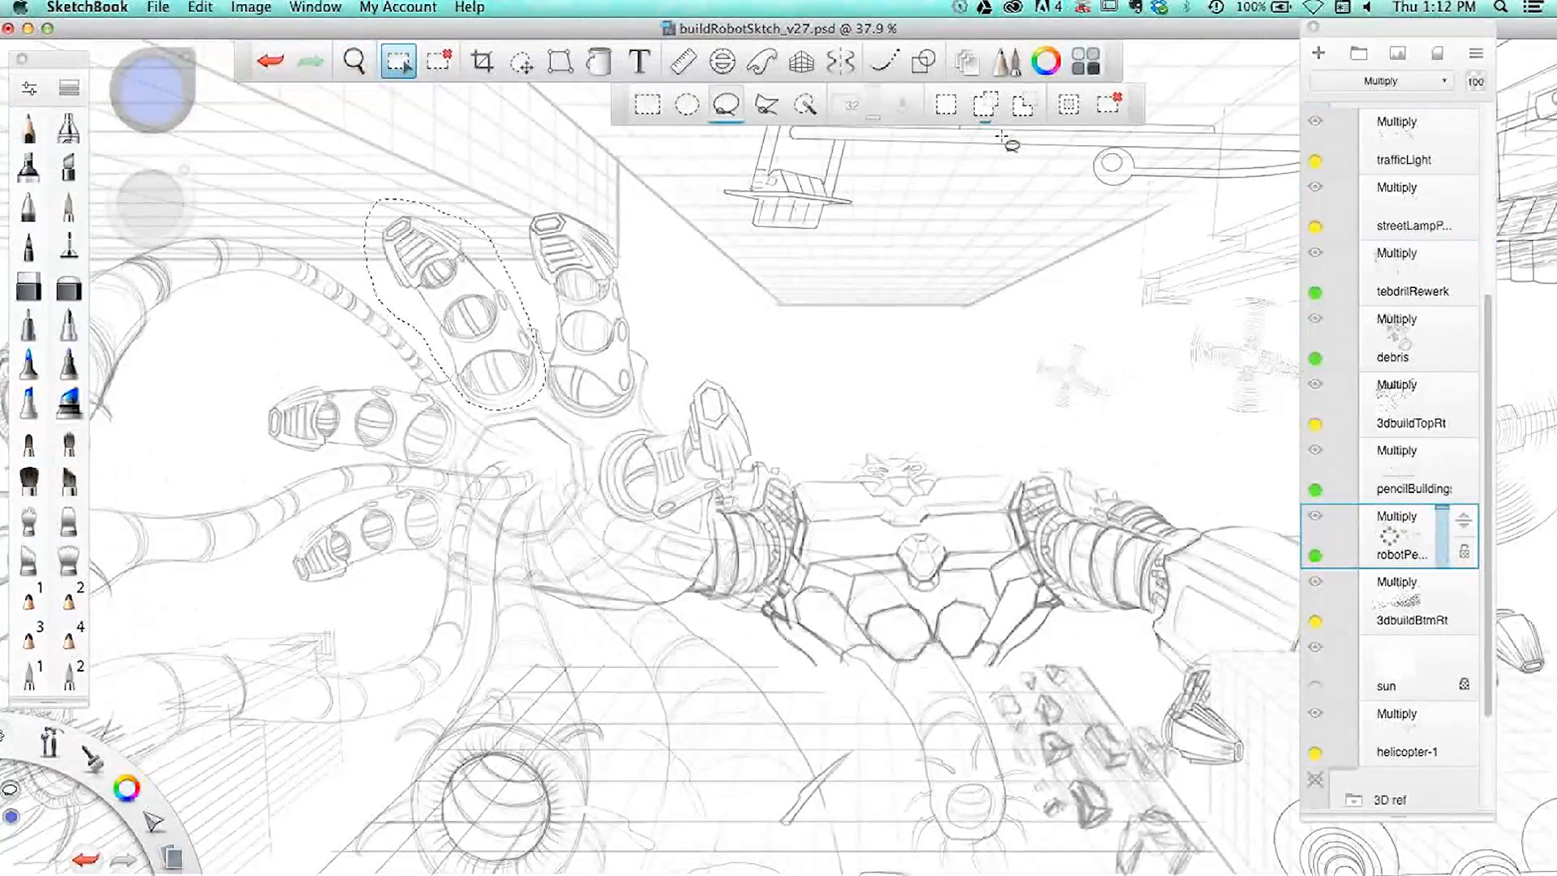
pyautogui.press('shift')
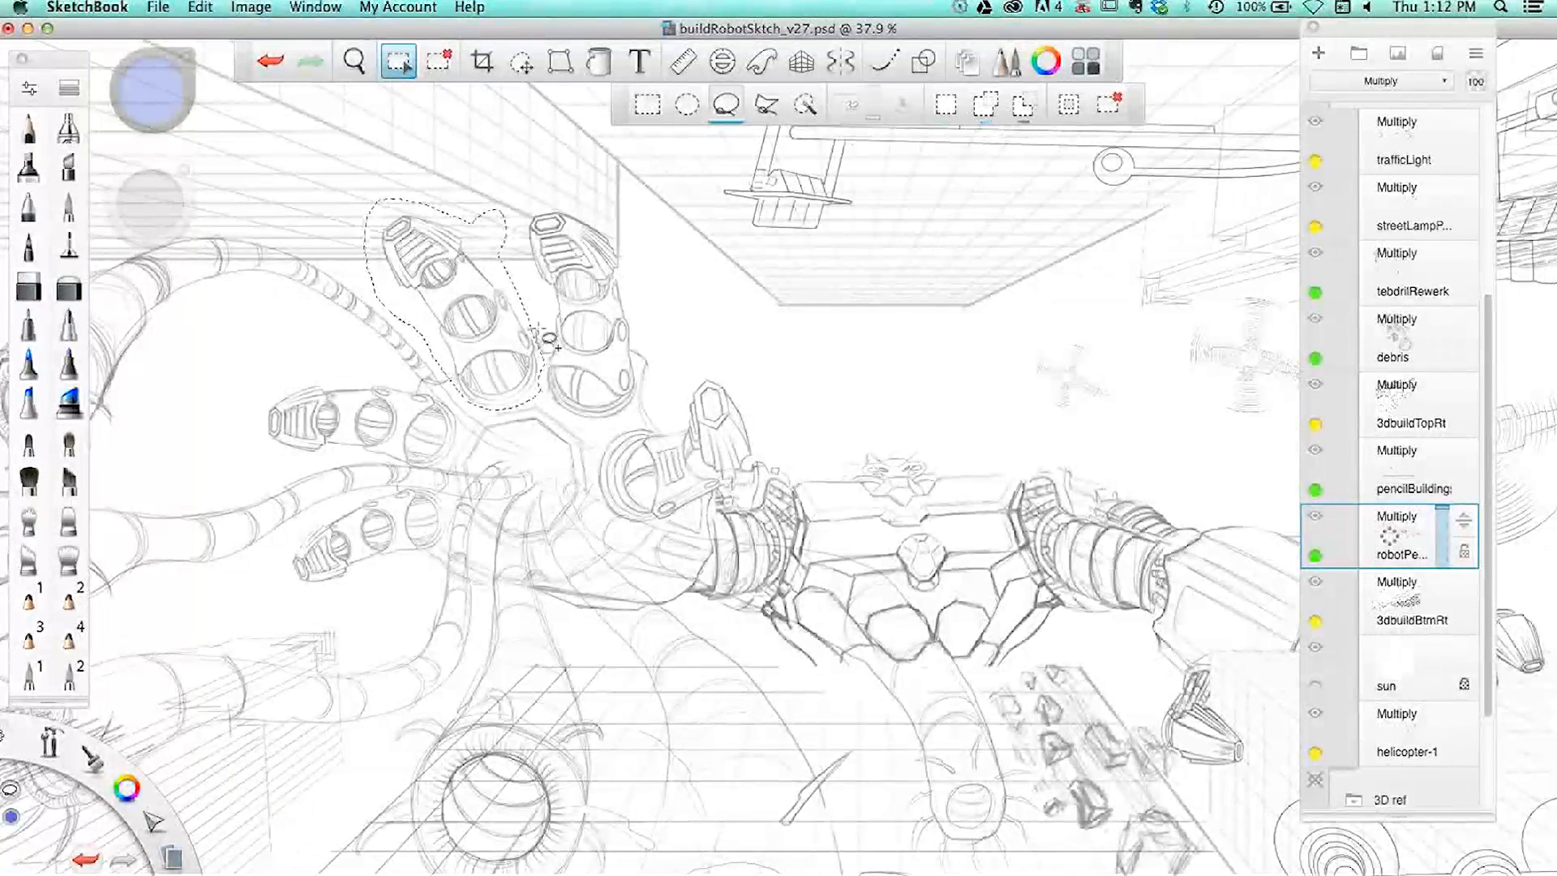
pyautogui.moveTo(535, 357); pyautogui.dragTo(529, 350)
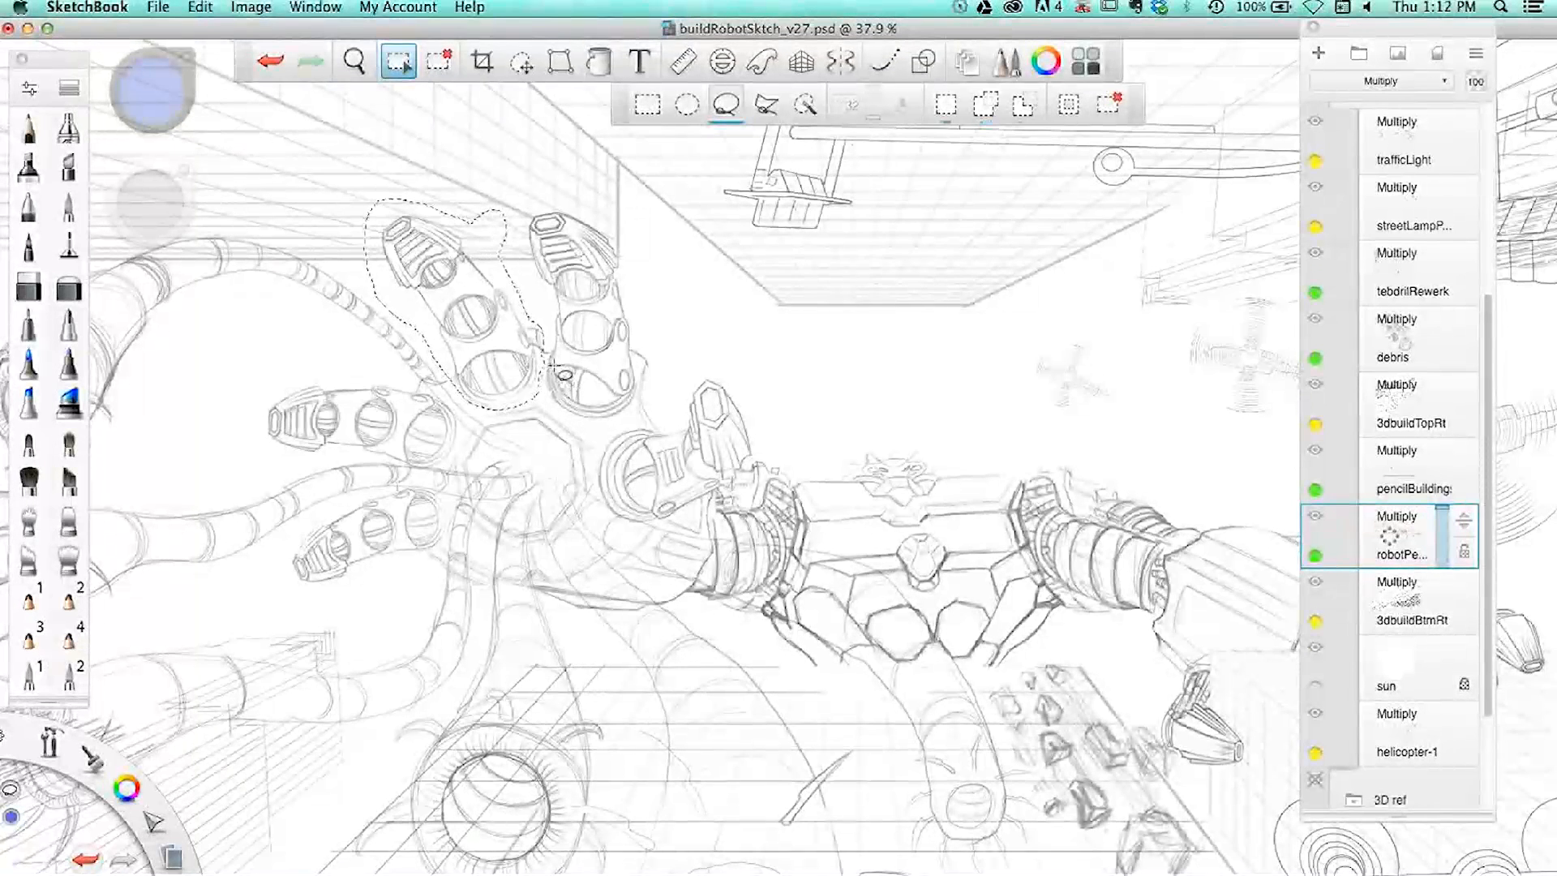
pyautogui.moveTo(539, 349)
pyautogui.mouseDown()
pyautogui.moveTo(525, 392)
pyautogui.moveTo(539, 391)
pyautogui.mouseUp()
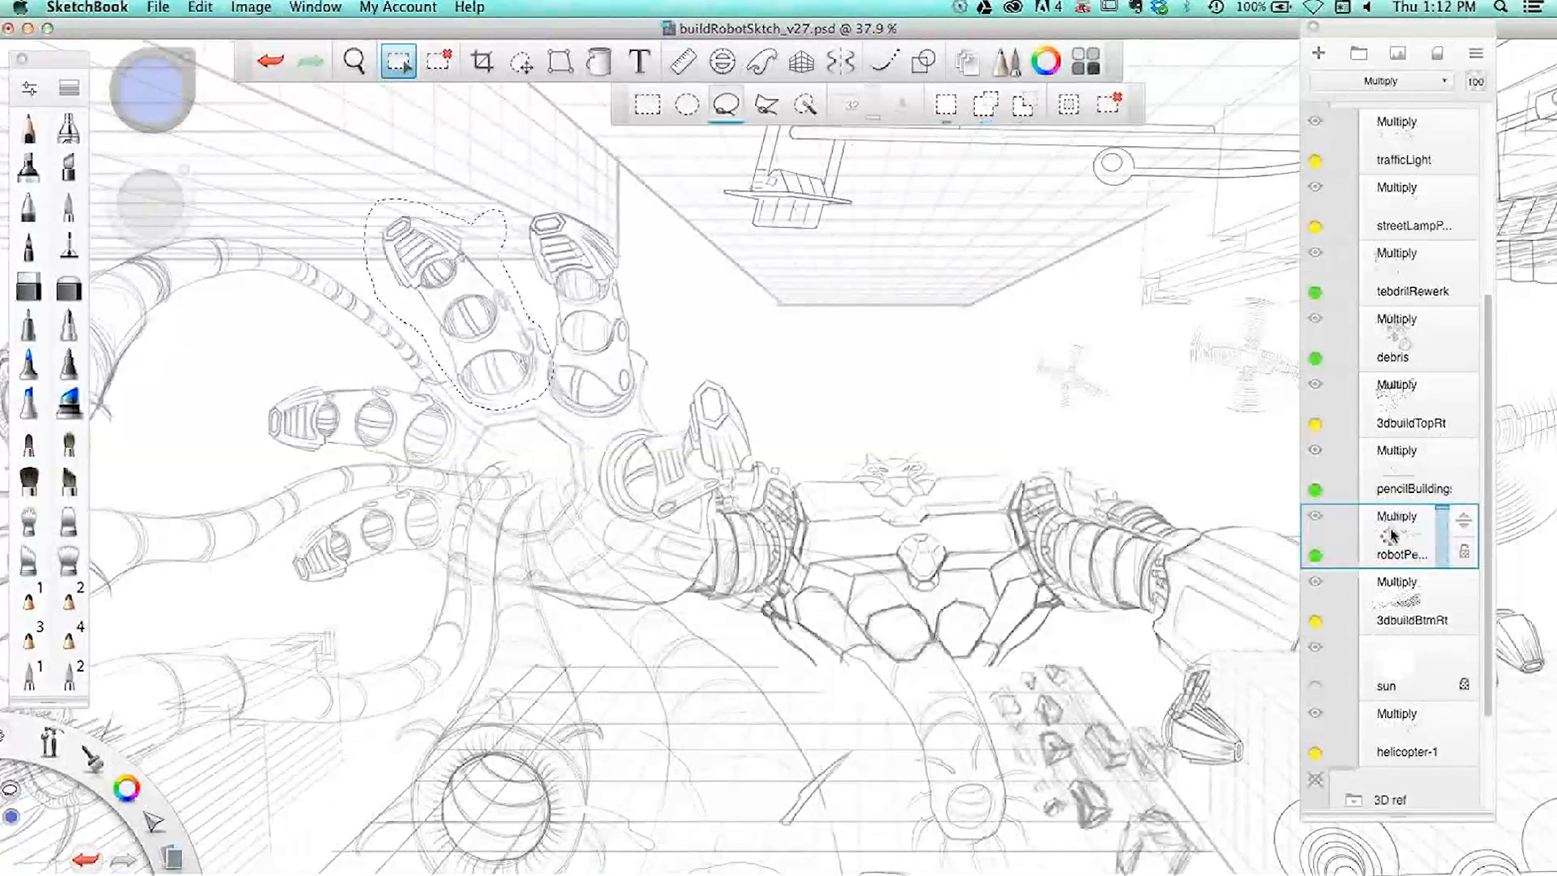
# - Try duplicating the robot pencil layer from its layer options, and undo the duplicate
pyautogui.press('space')
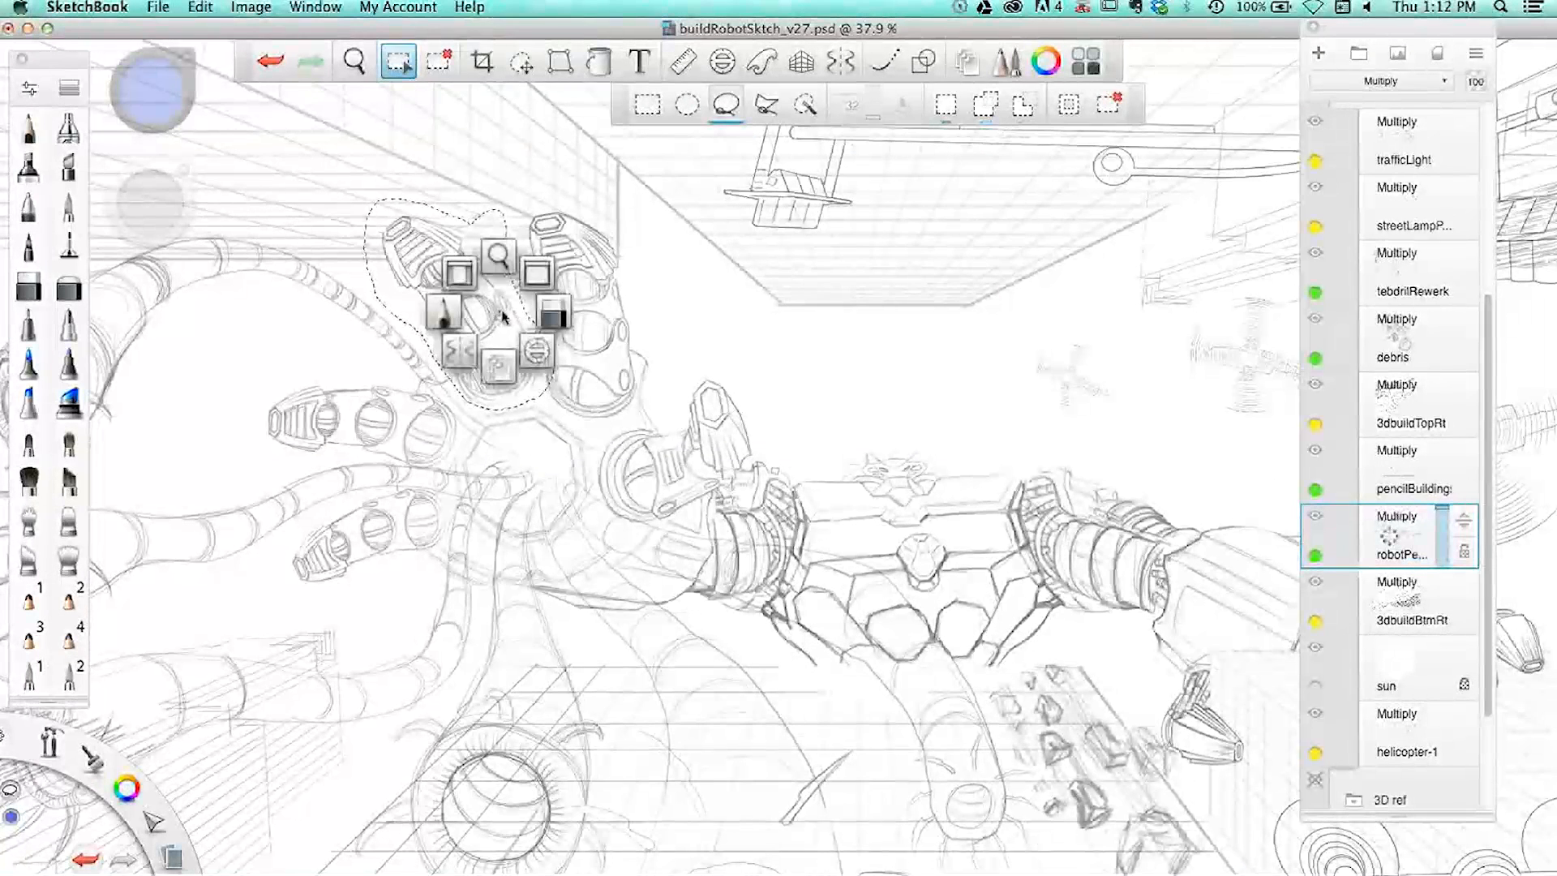
pyautogui.click(1397, 532)
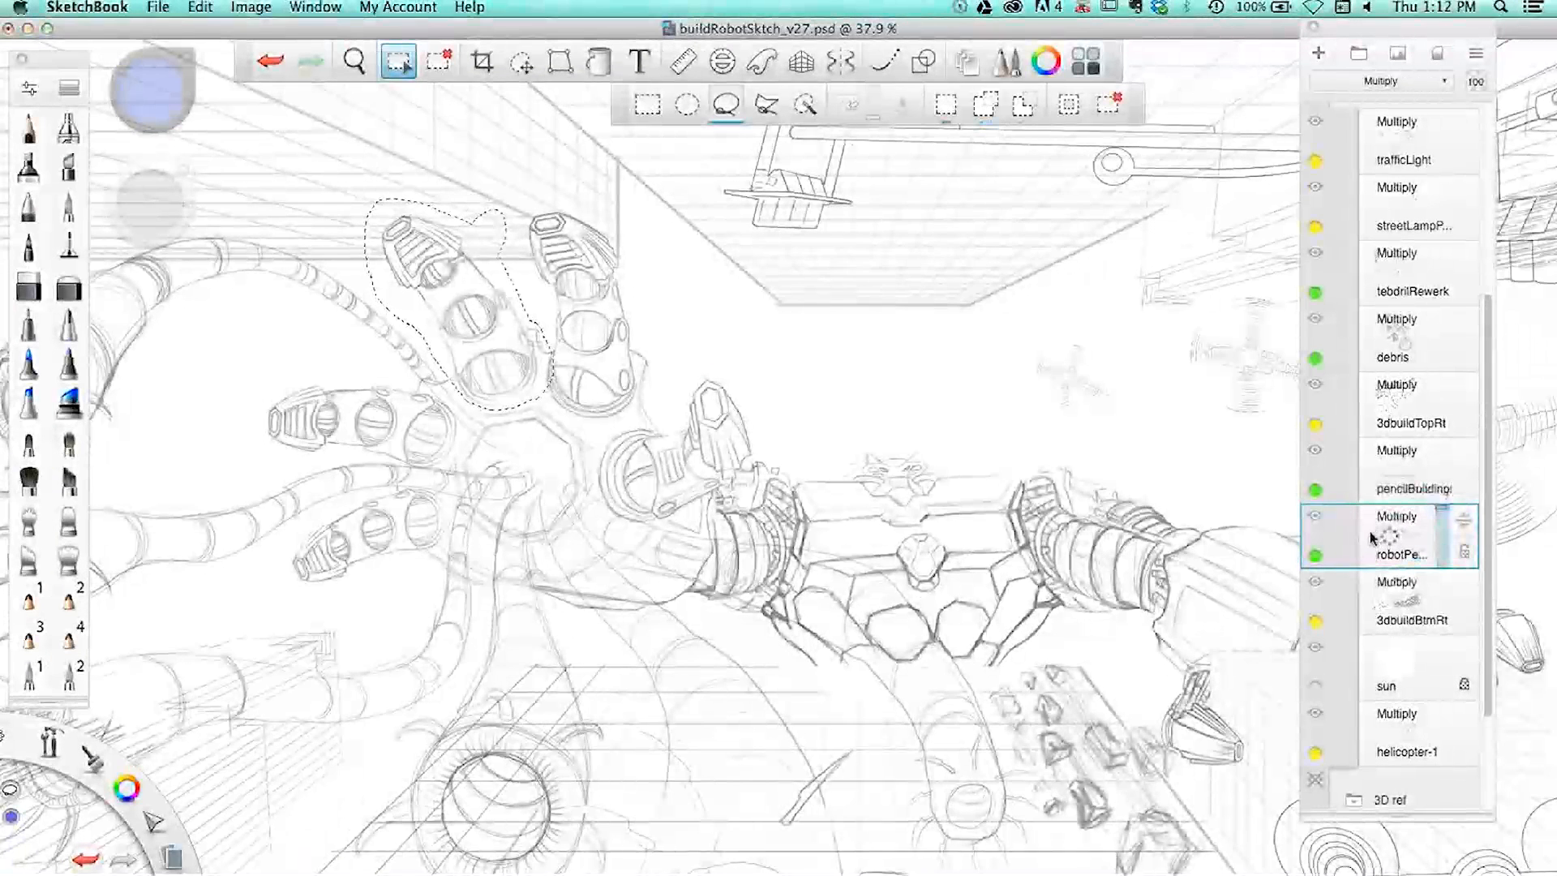
pyautogui.click(1379, 536)
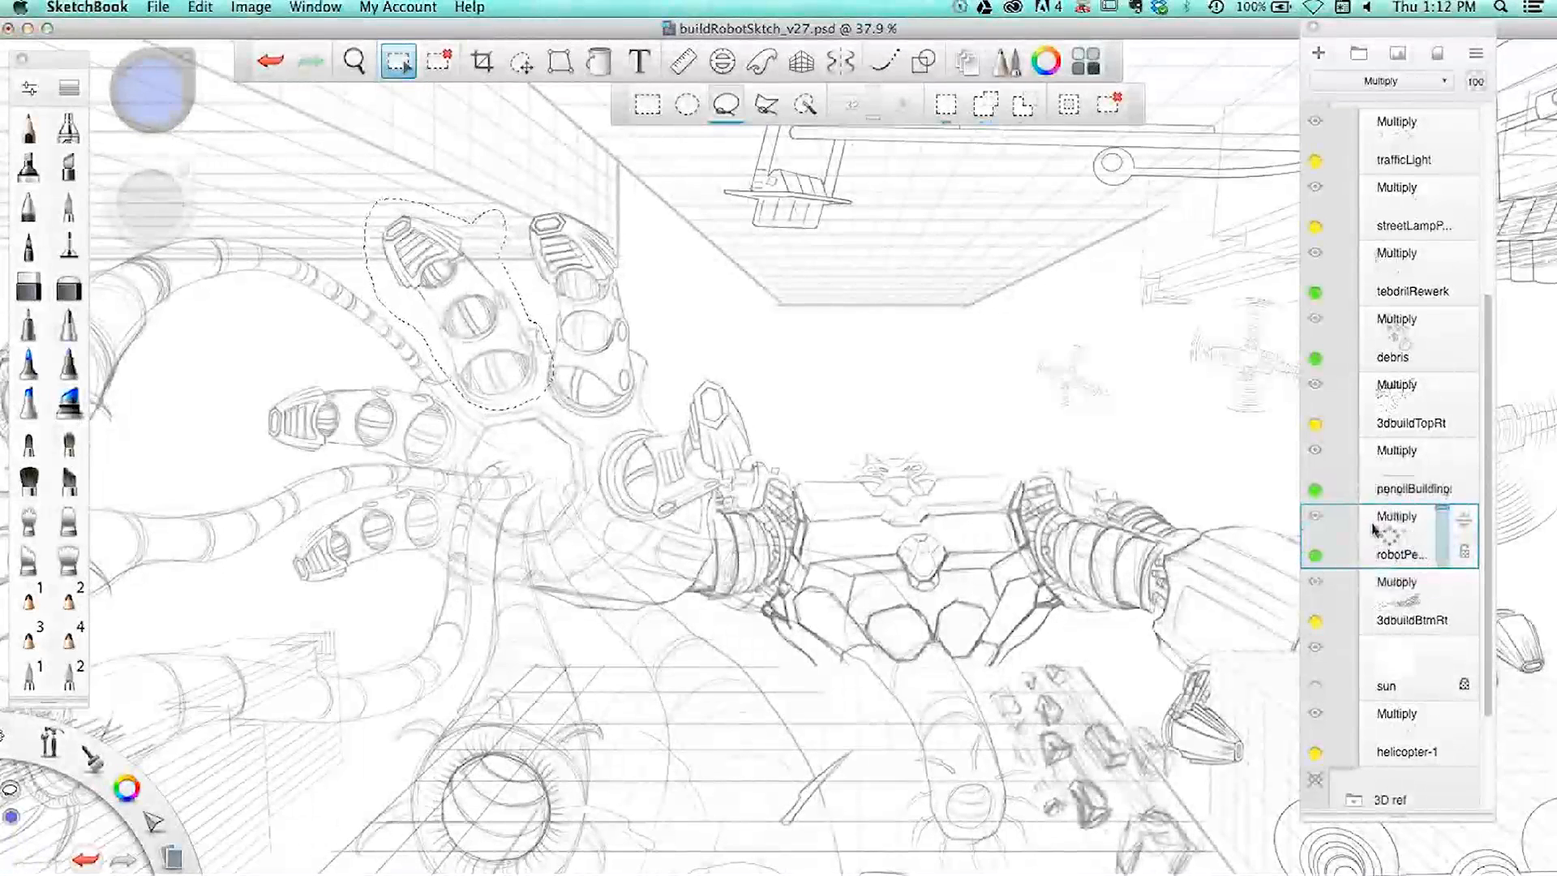
pyautogui.click(1375, 536)
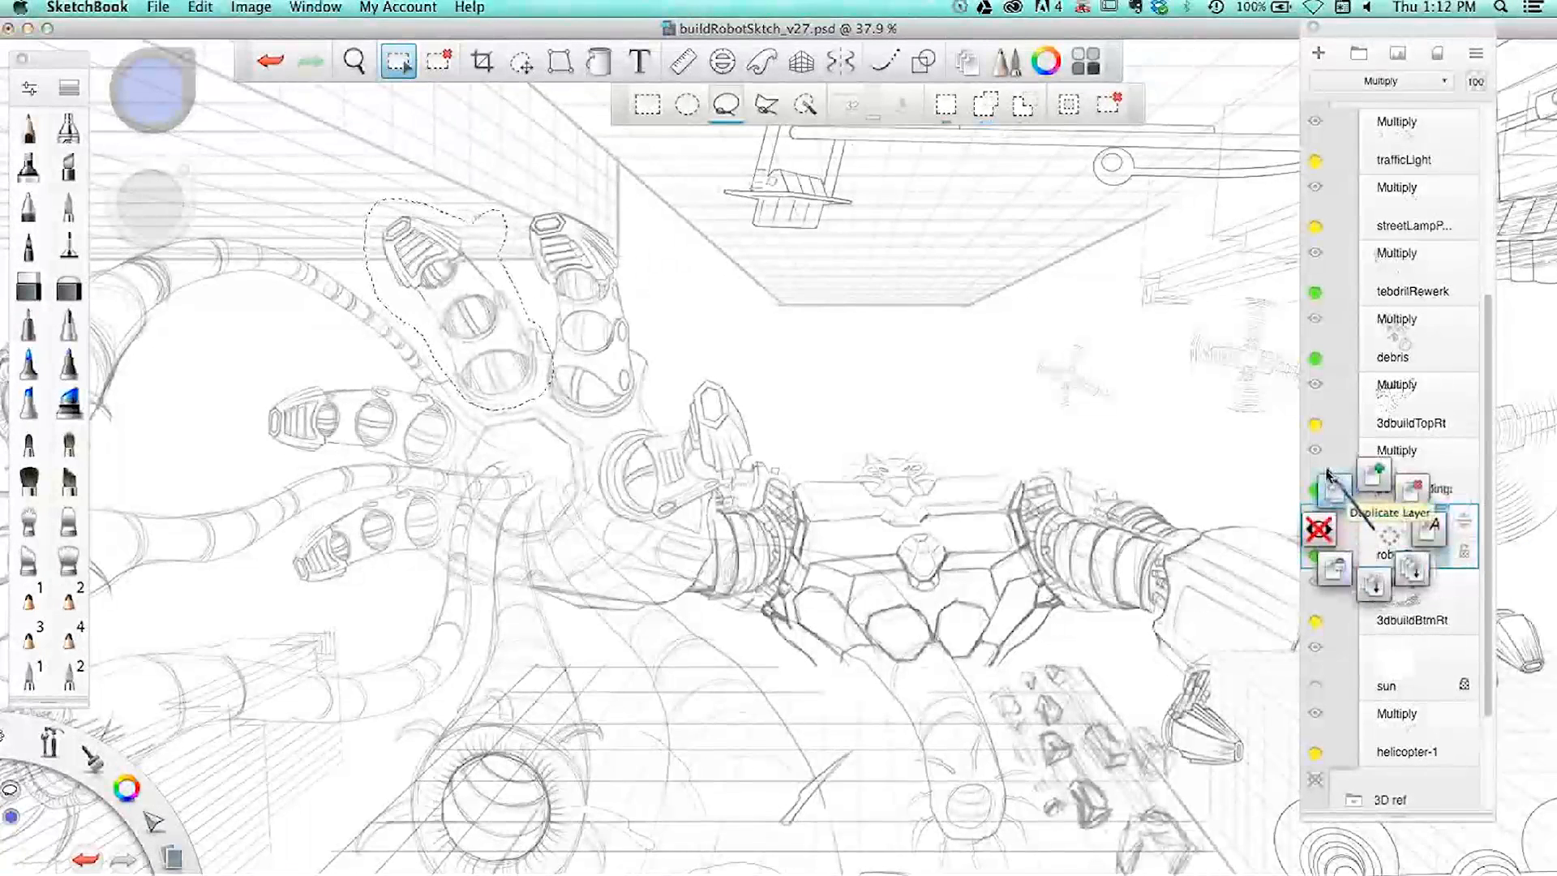
pyautogui.moveTo(1327, 473); pyautogui.dragTo(1330, 475)
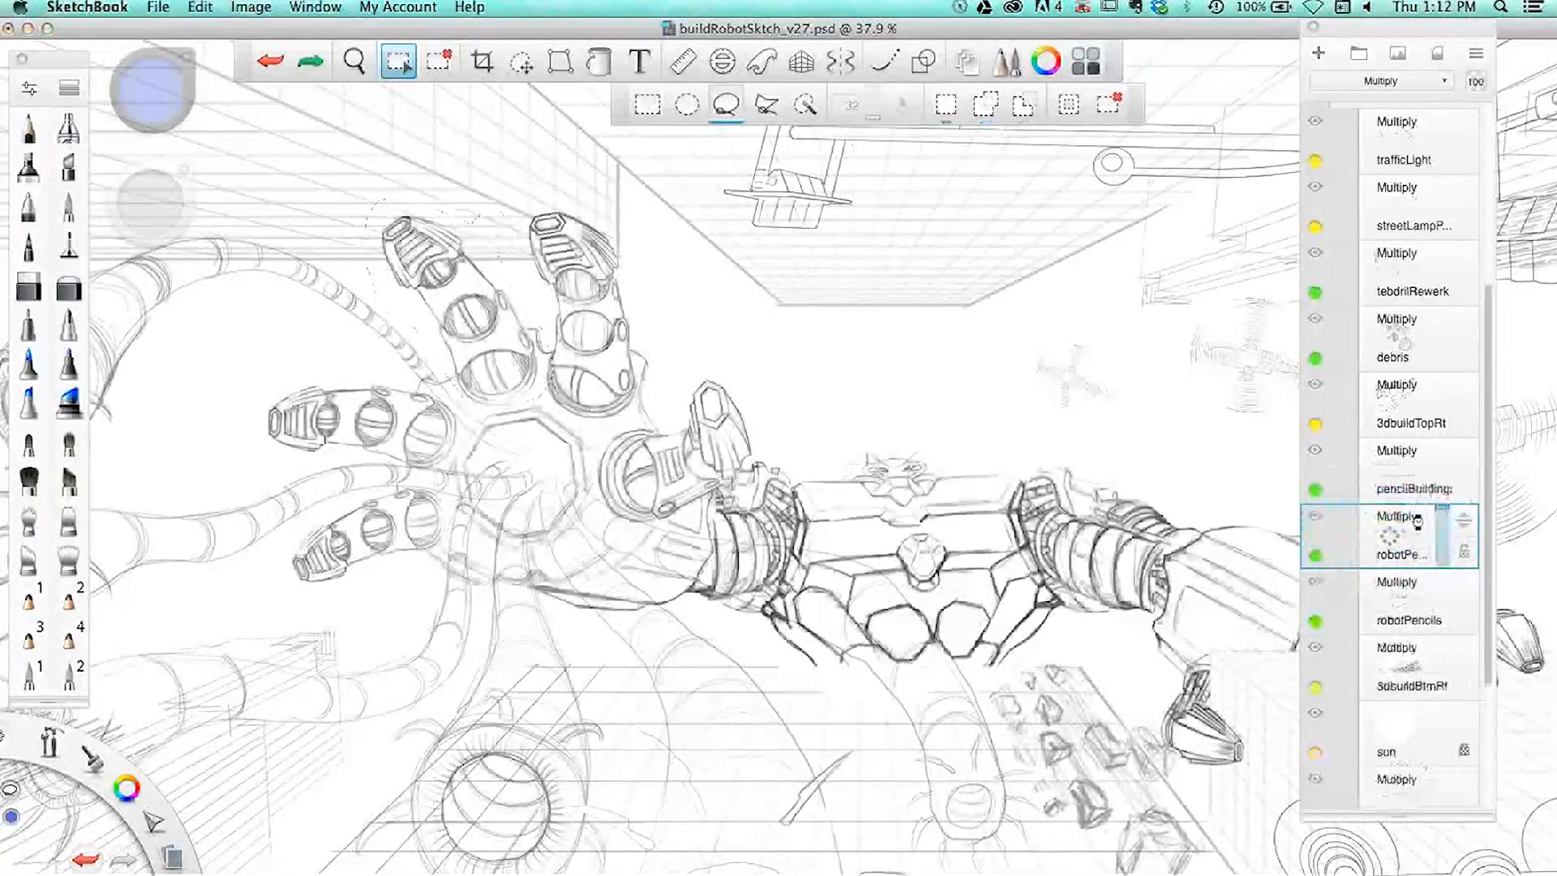
pyautogui.press('super+z')
# - Cut the lassoed tip of the robot hand's outermost raised finger from the robot pencil layer
pyautogui.press('space')
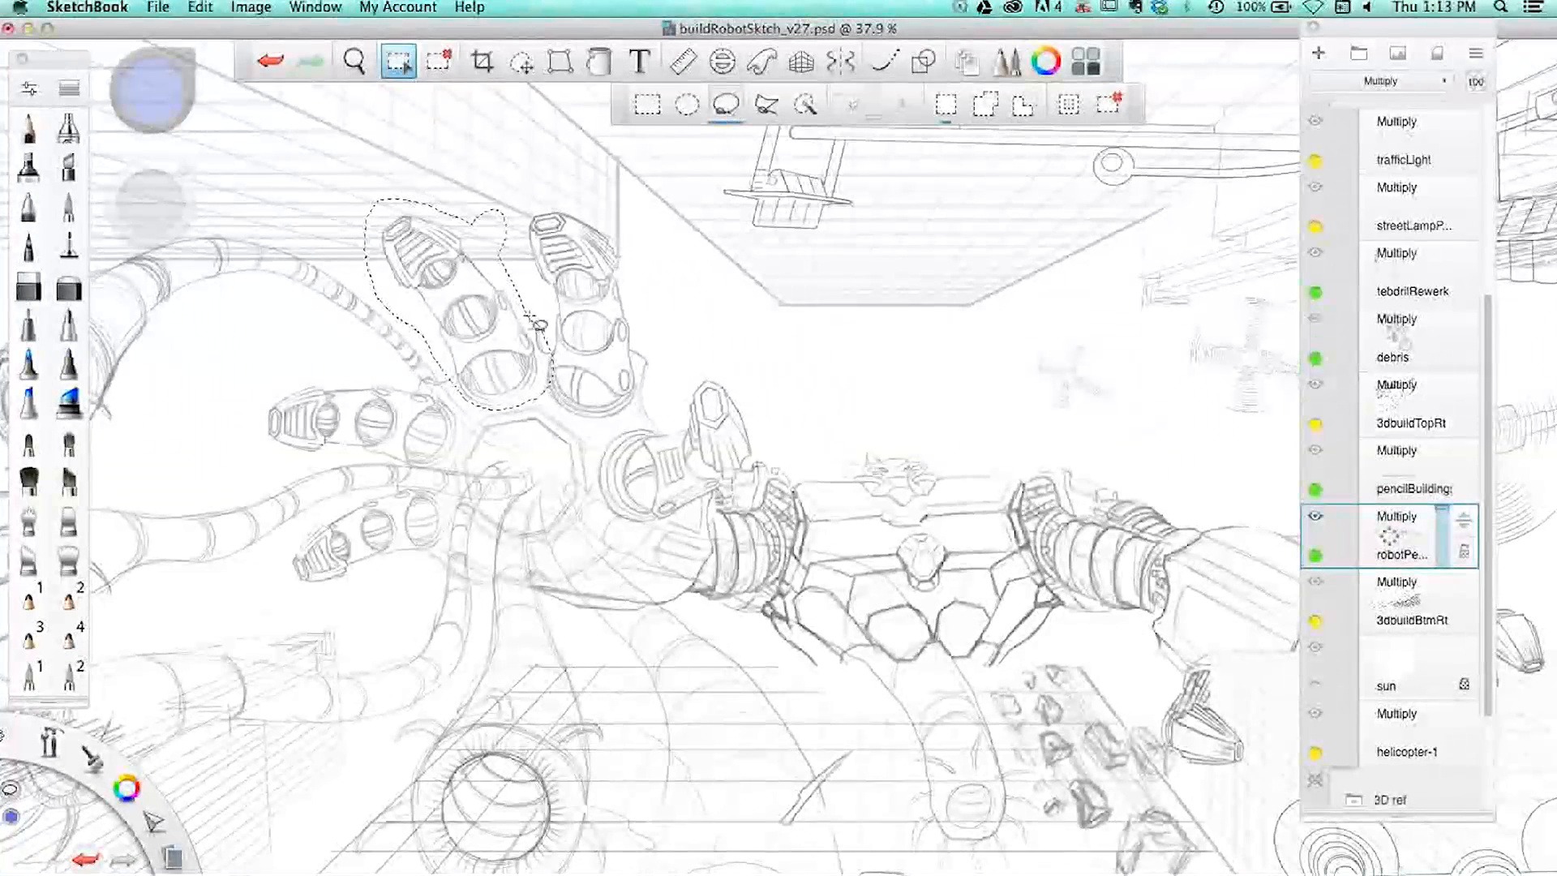
pyautogui.click(1331, 528)
pyautogui.click(1328, 519)
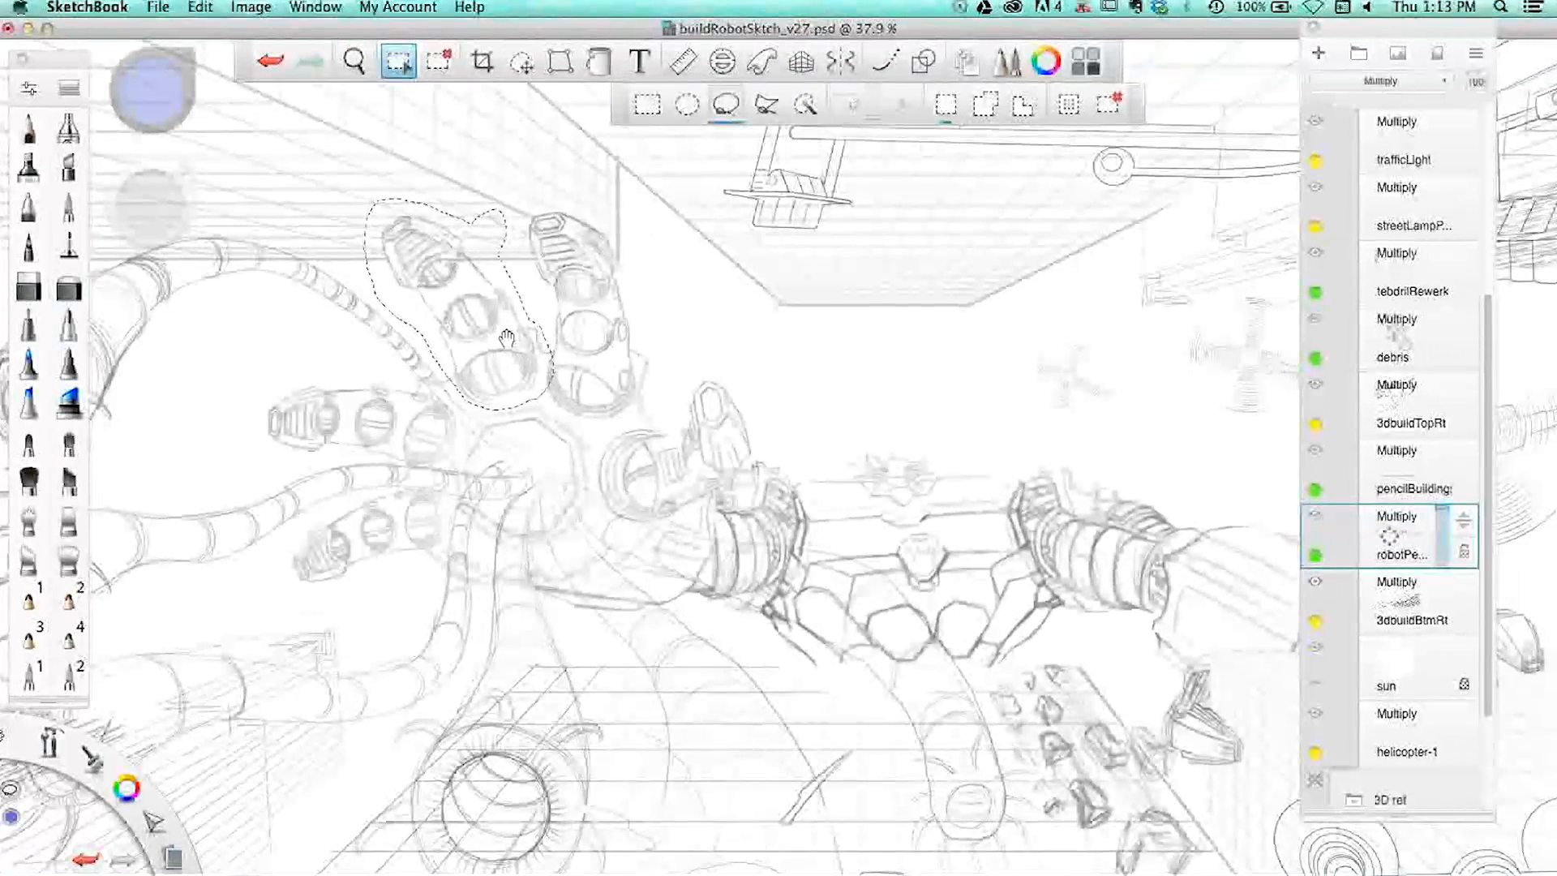
pyautogui.click(201, 7)
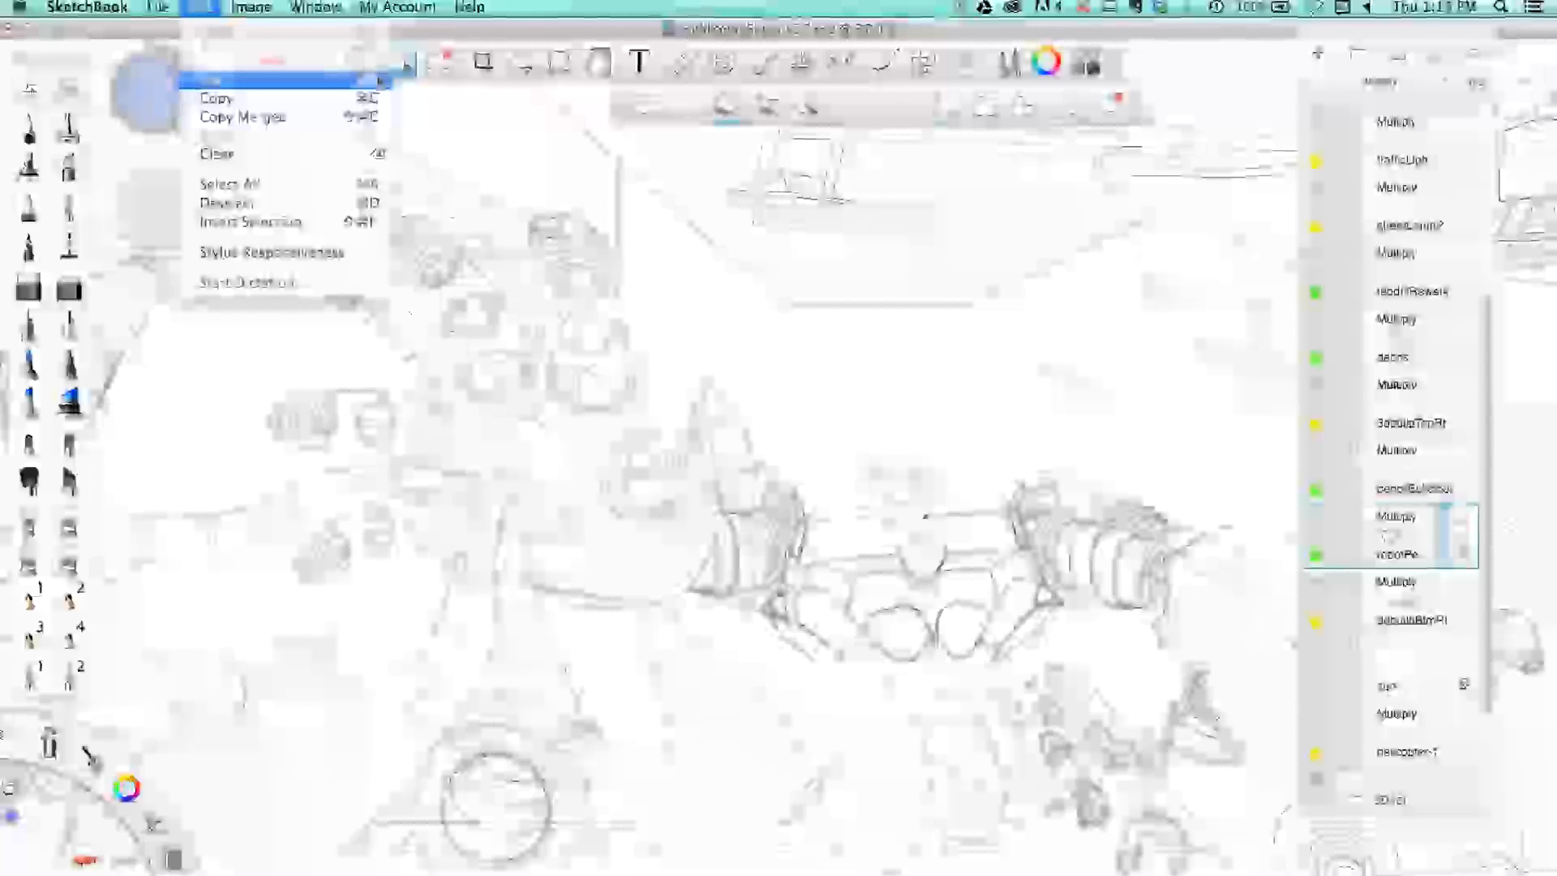
pyautogui.click(380, 80)
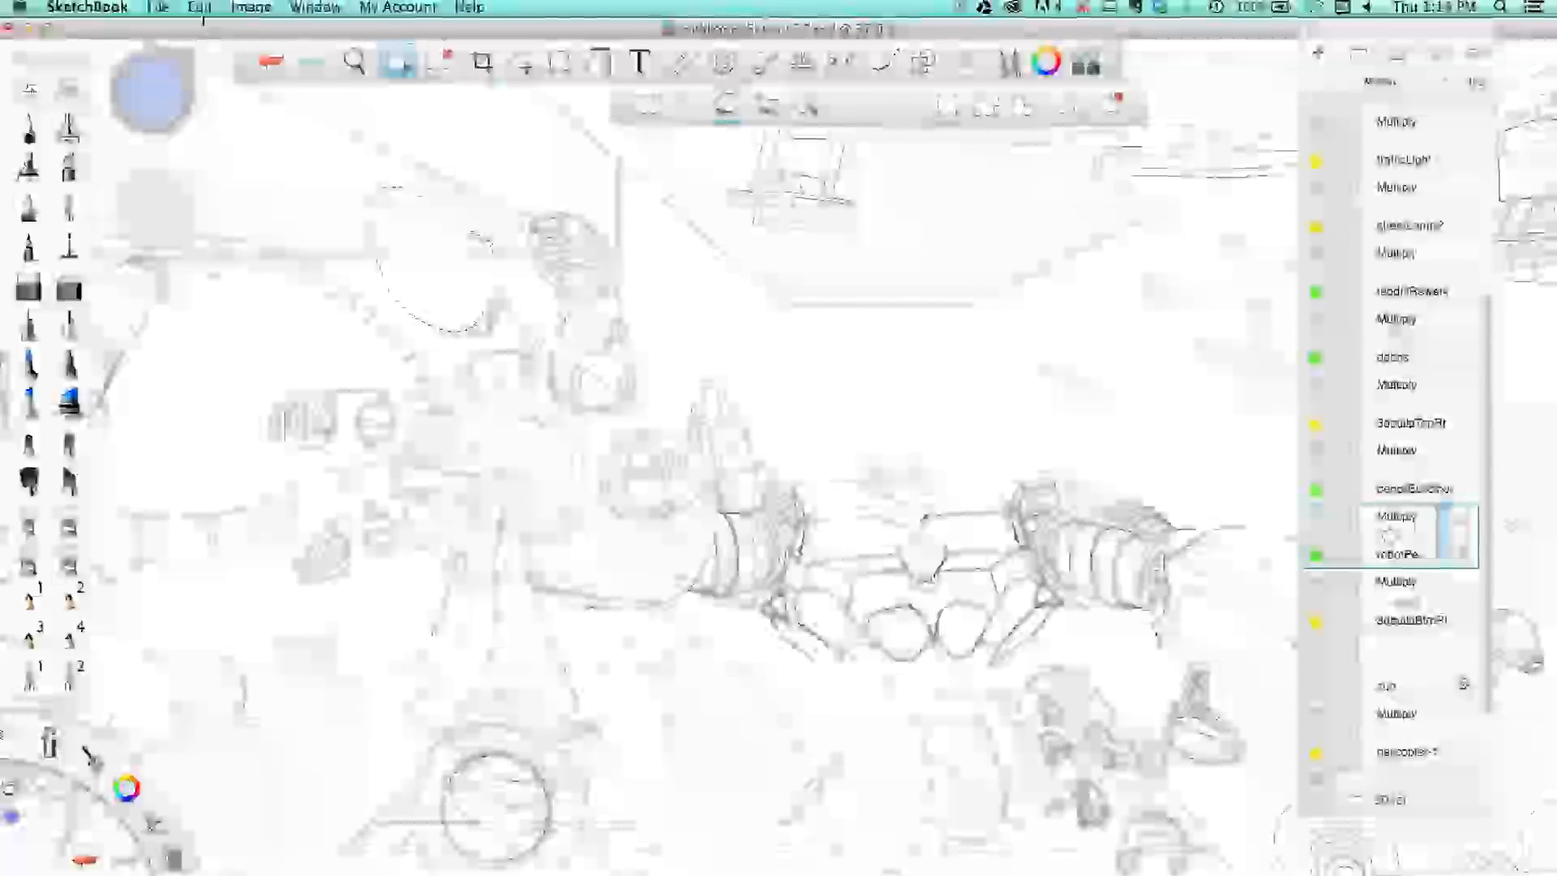
# - Add a new layer above the robot pencil layer and paste the cut fingertip
pyautogui.click(200, 8)
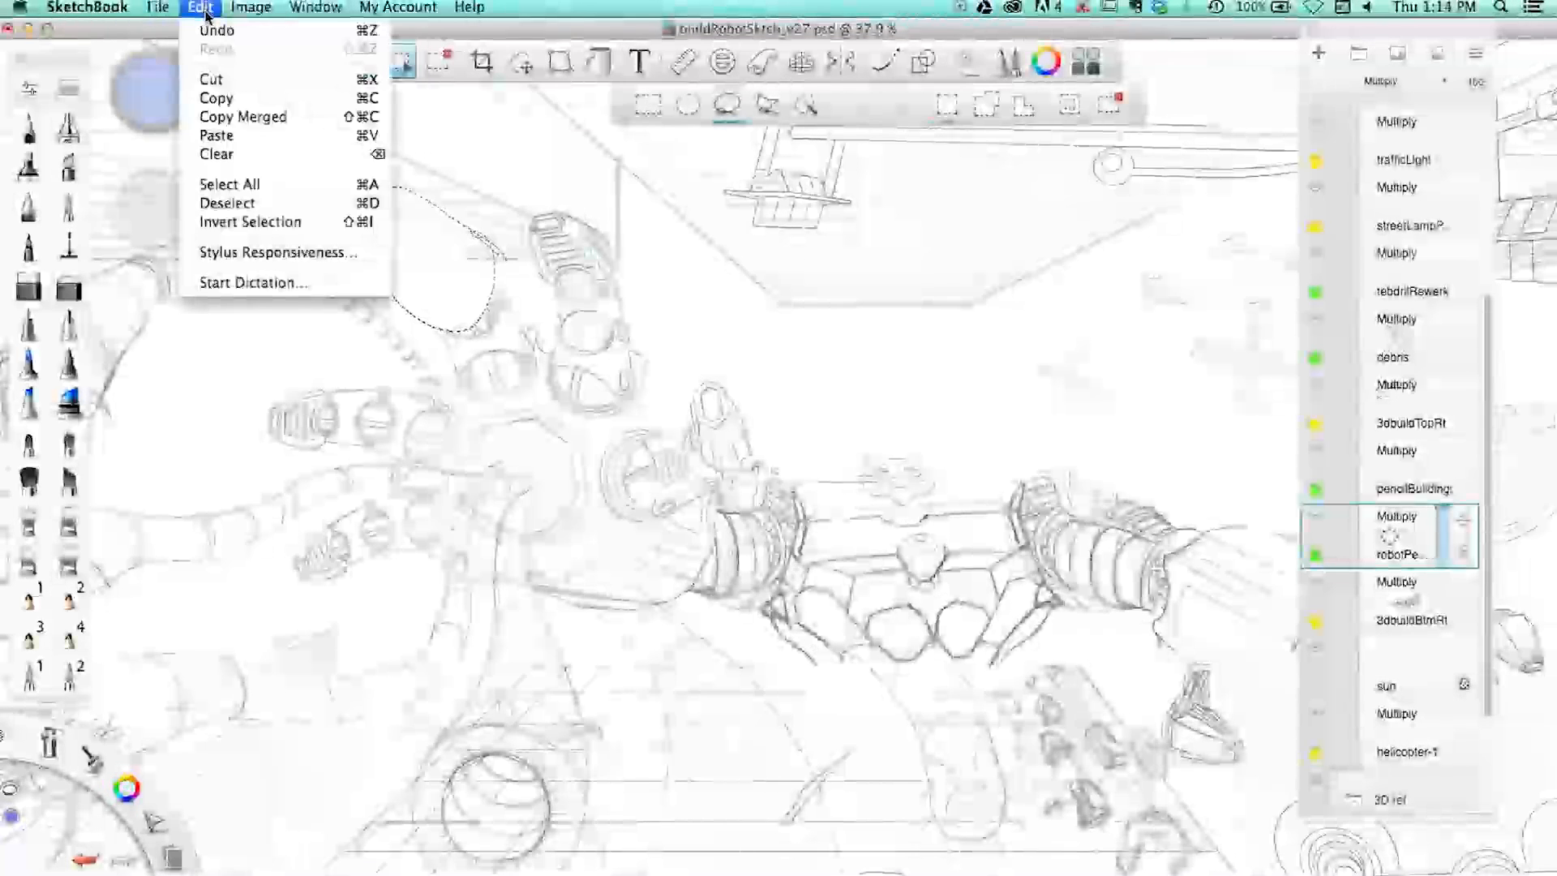
pyautogui.click(235, 135)
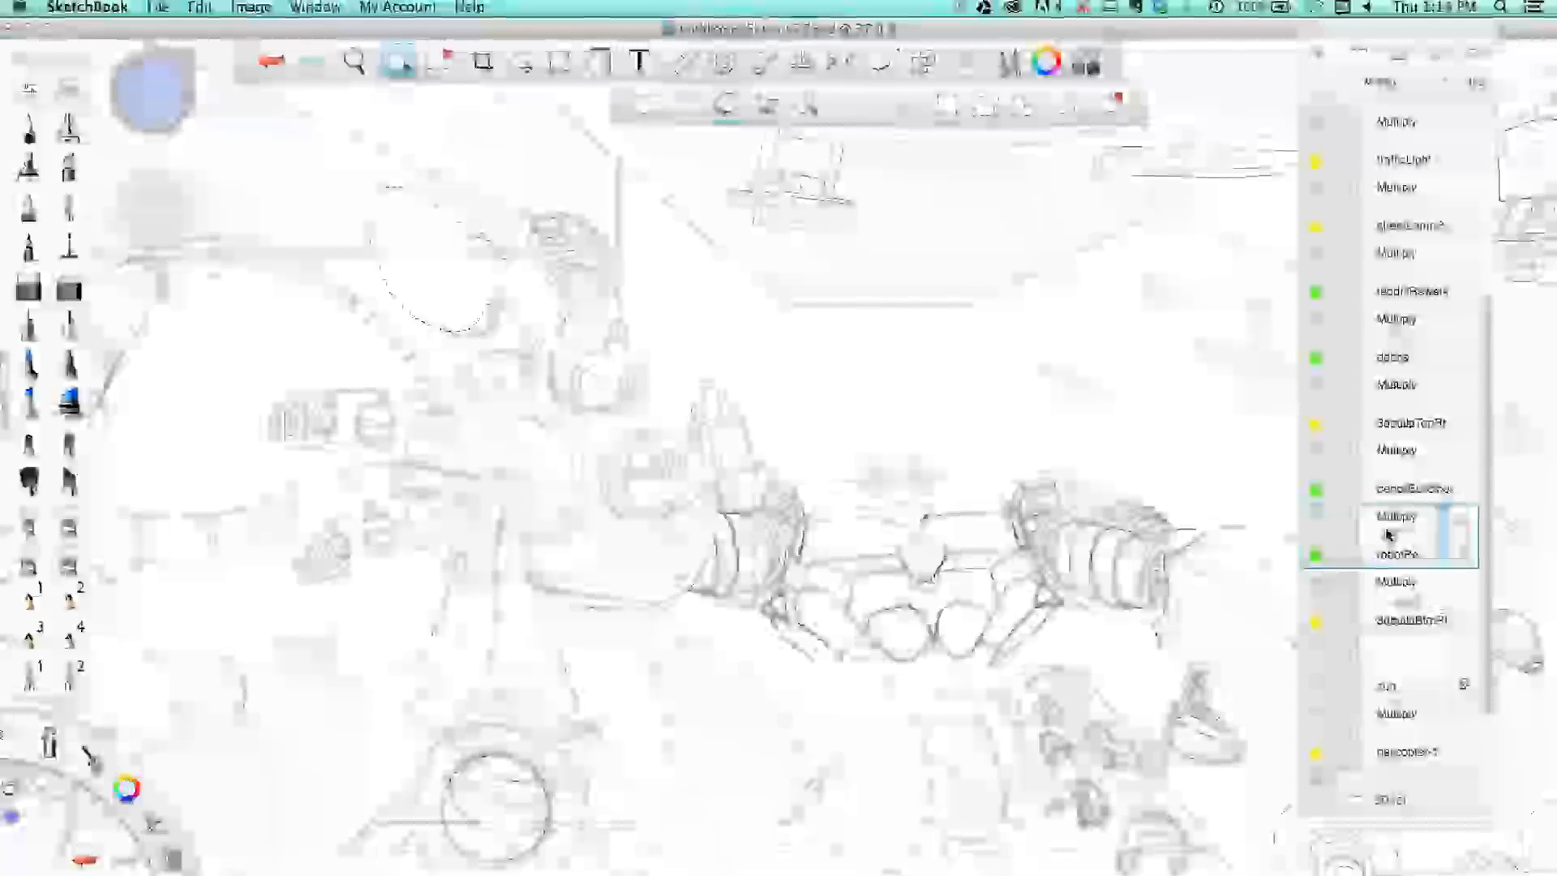
pyautogui.click(1382, 521)
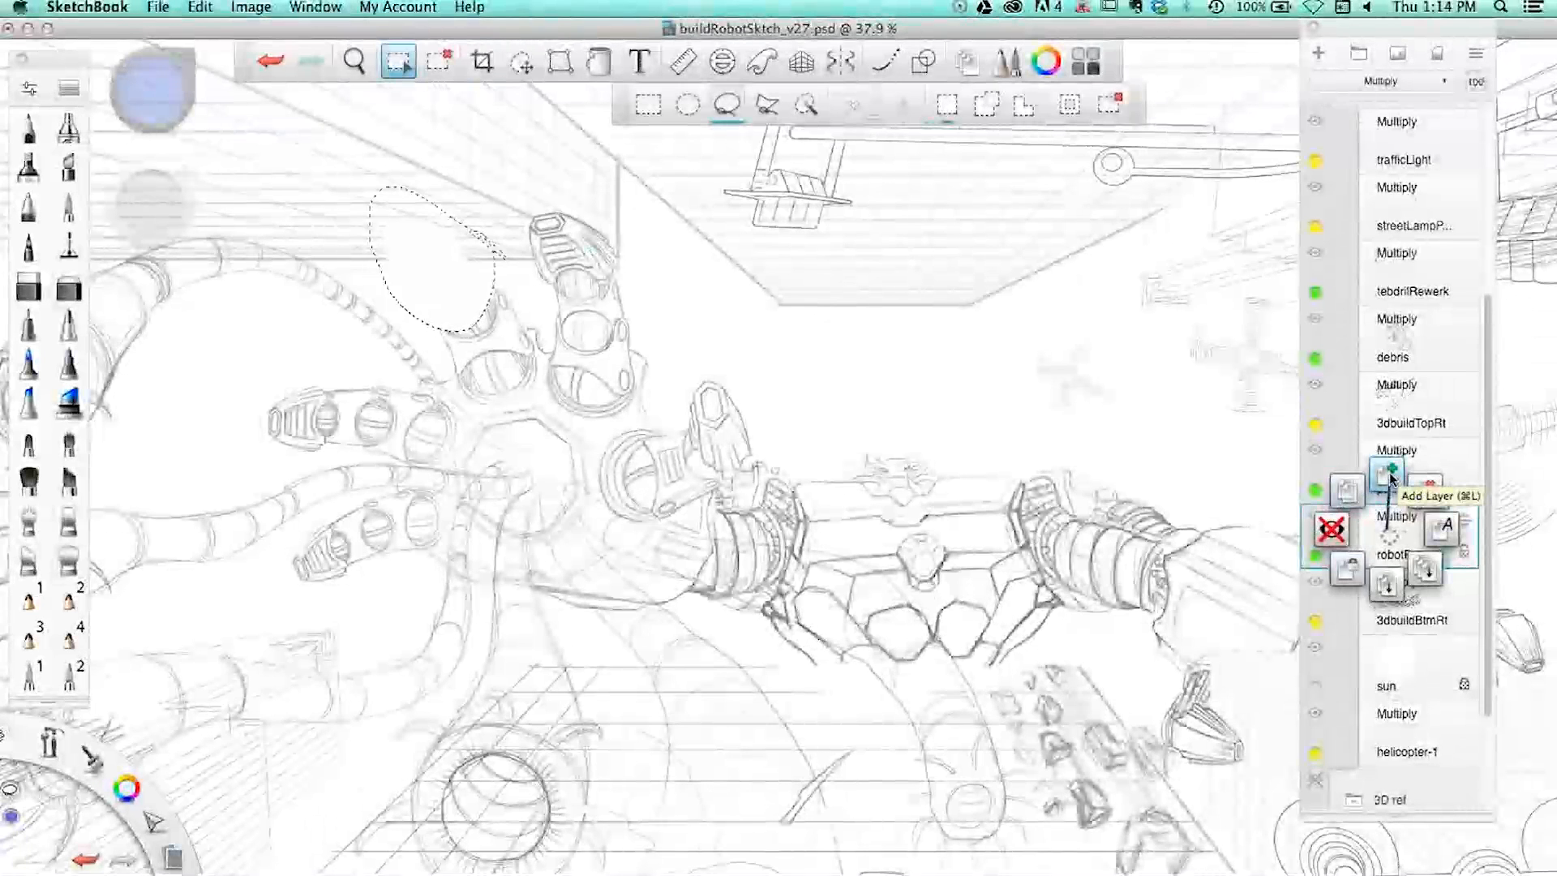
pyautogui.click(1390, 476)
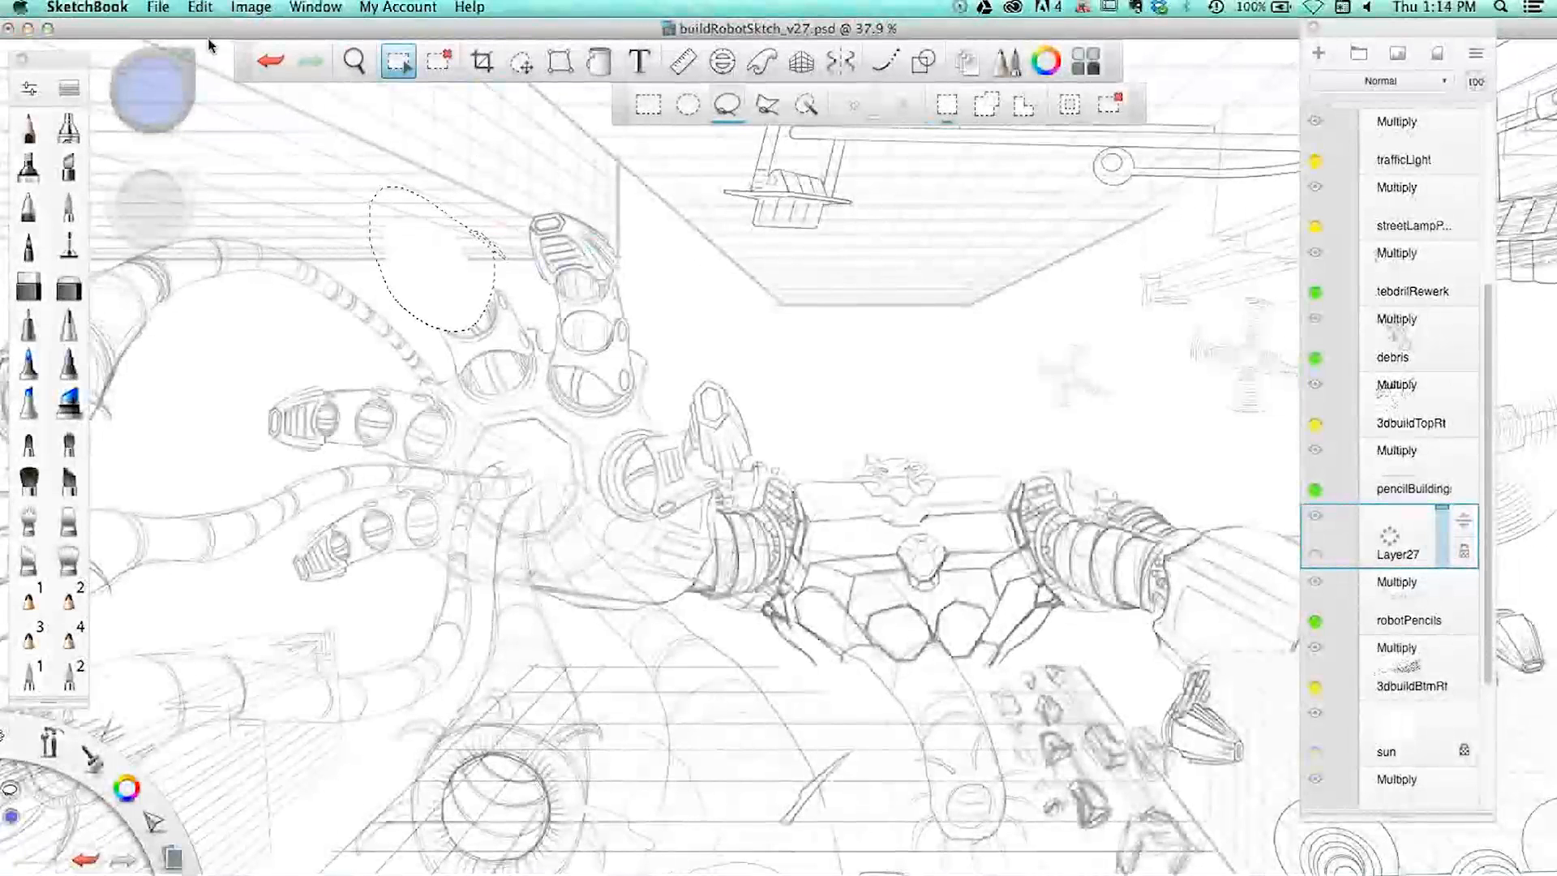
pyautogui.click(202, 9)
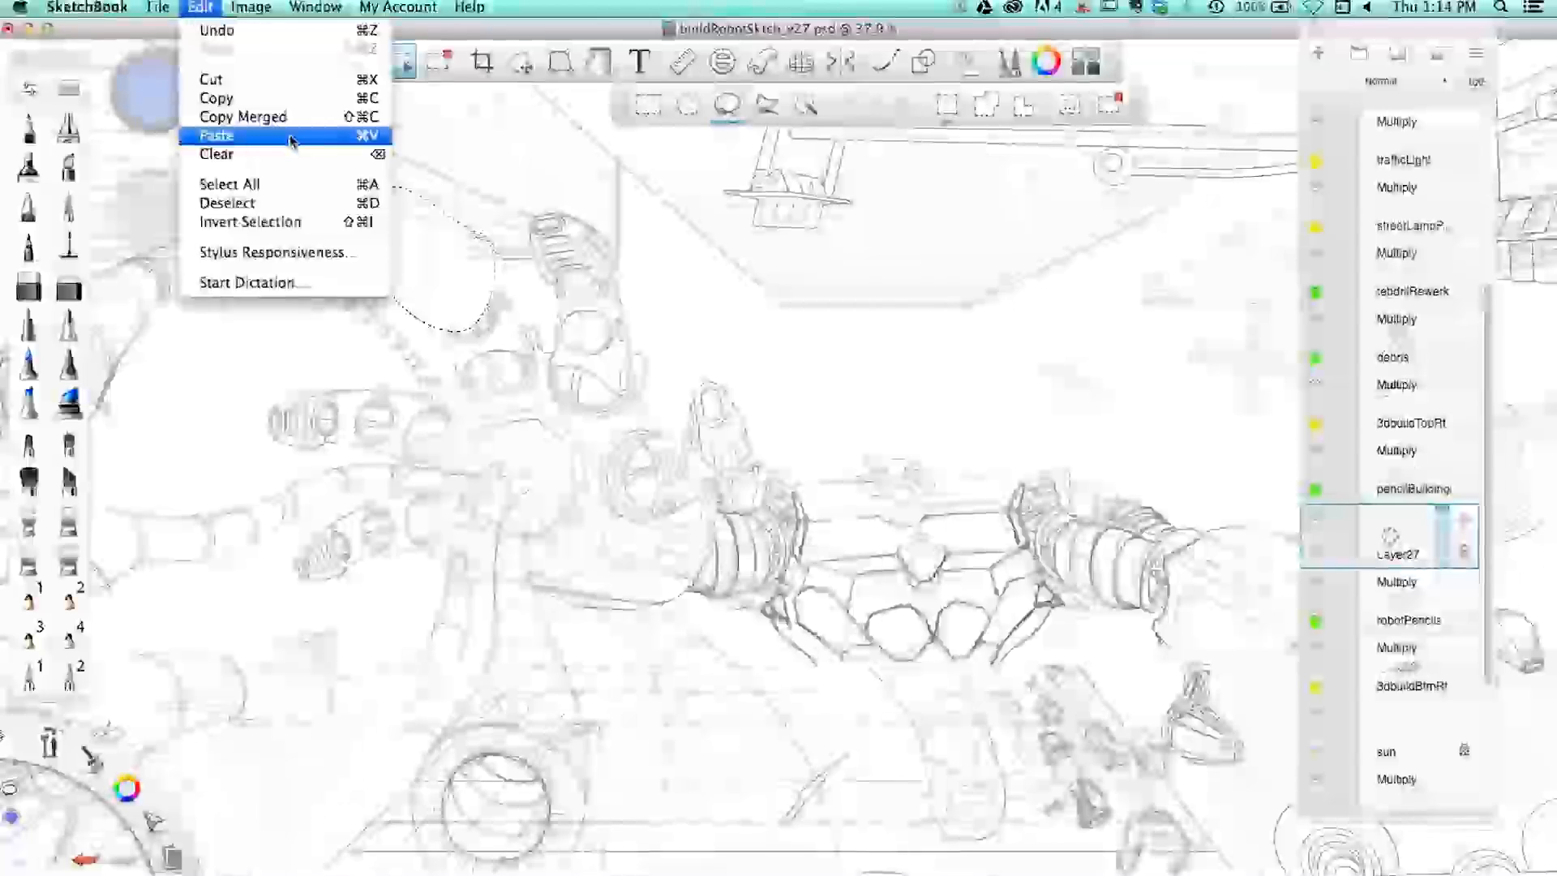
pyautogui.click(299, 141)
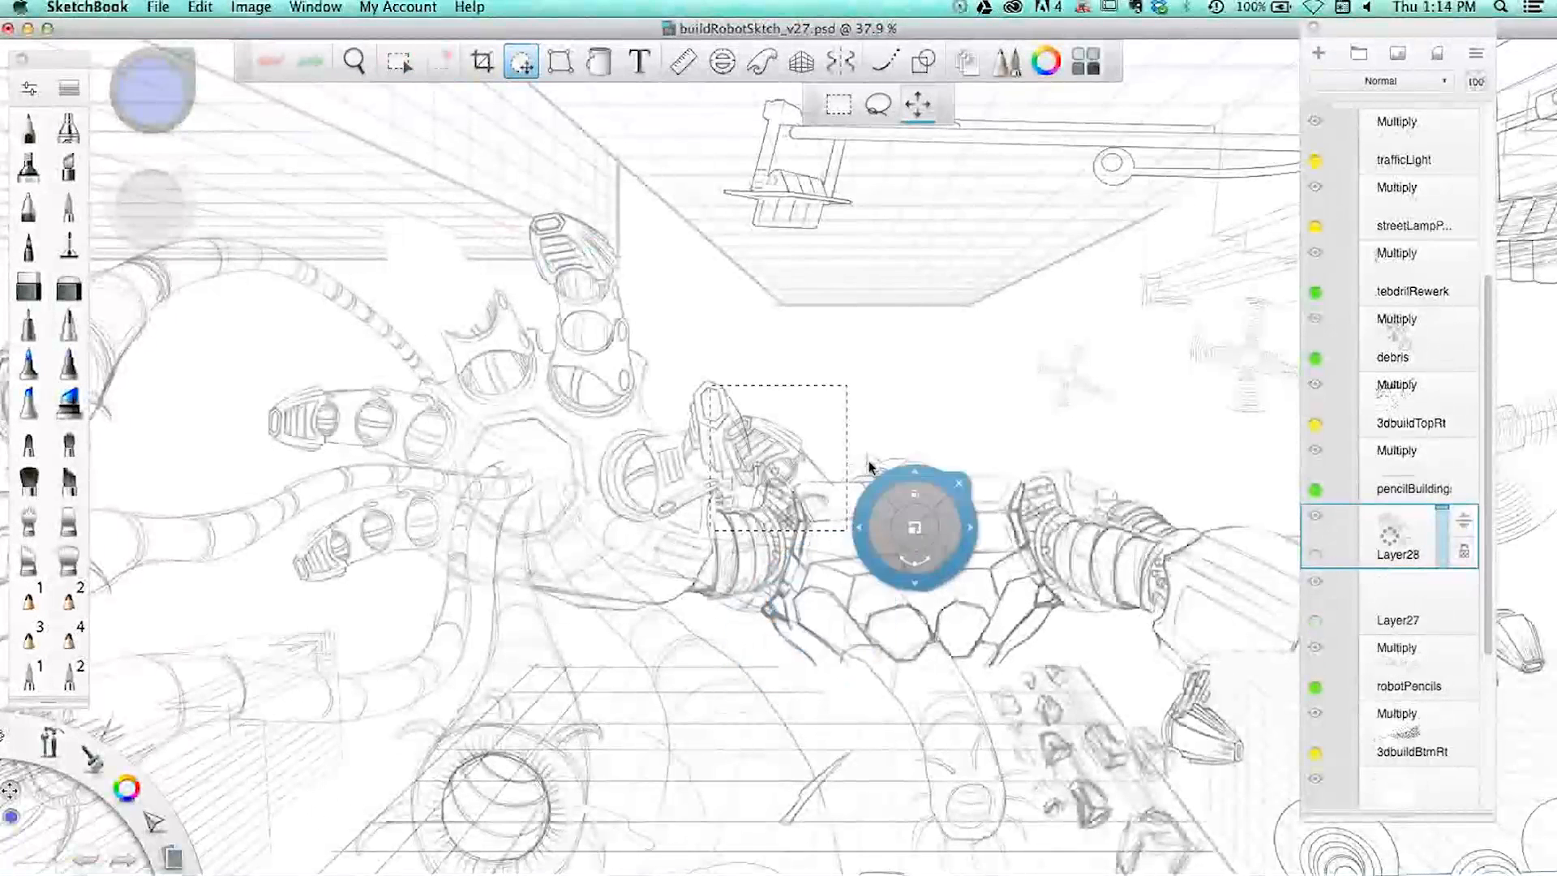
# - Move the pasted fingertip up and outward, away from the robot's hand, and duplicate its layer
pyautogui.click(968, 168)
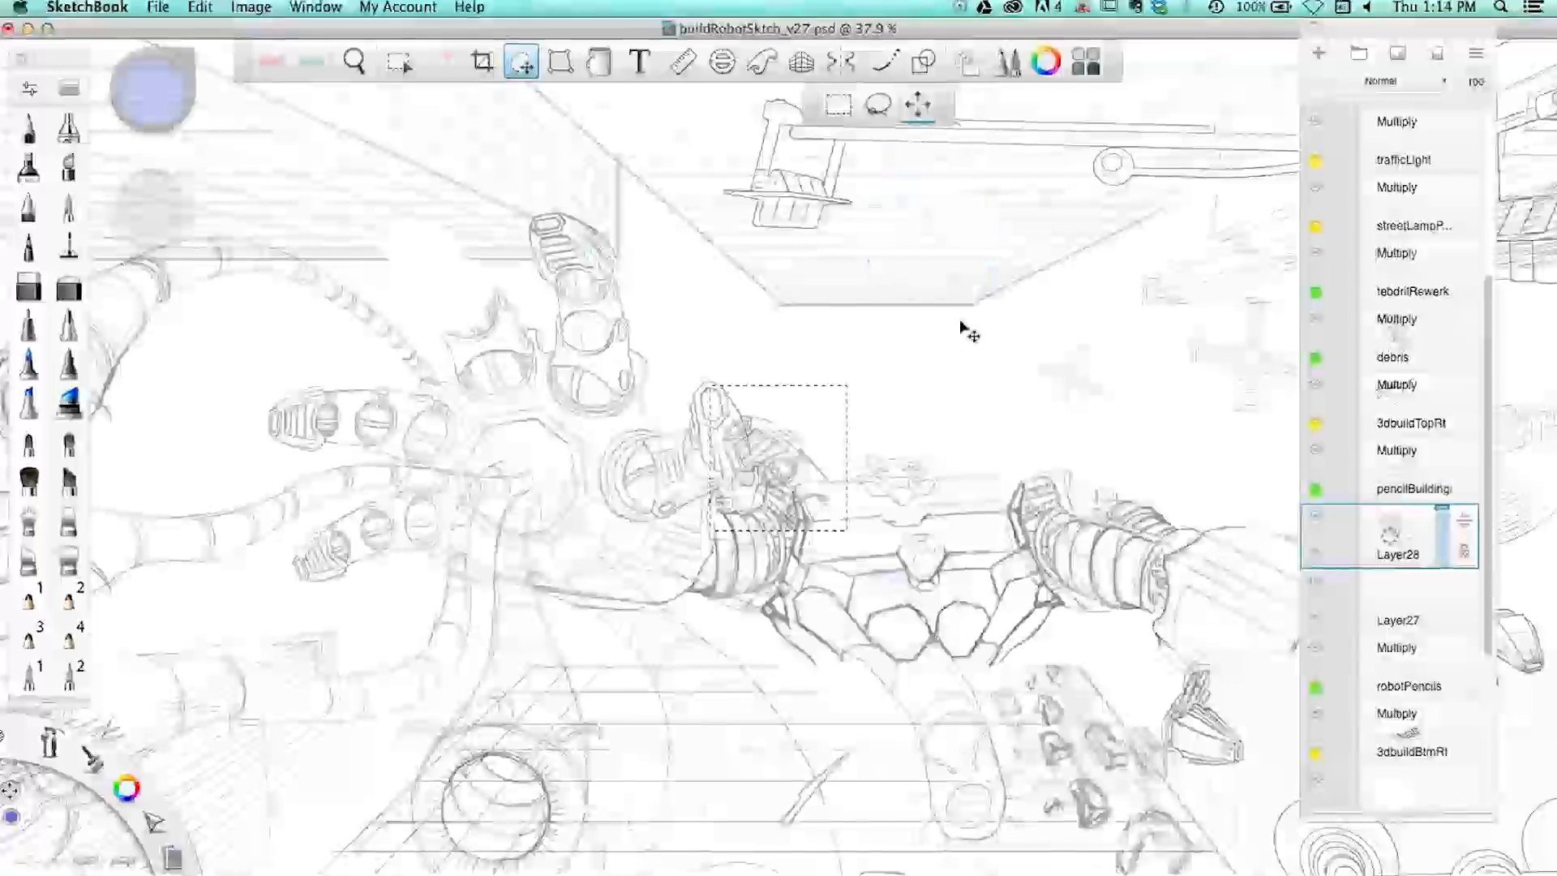
pyautogui.moveTo(872, 288)
pyautogui.mouseDown()
pyautogui.moveTo(712, 146)
pyautogui.moveTo(578, 64)
pyautogui.mouseUp()
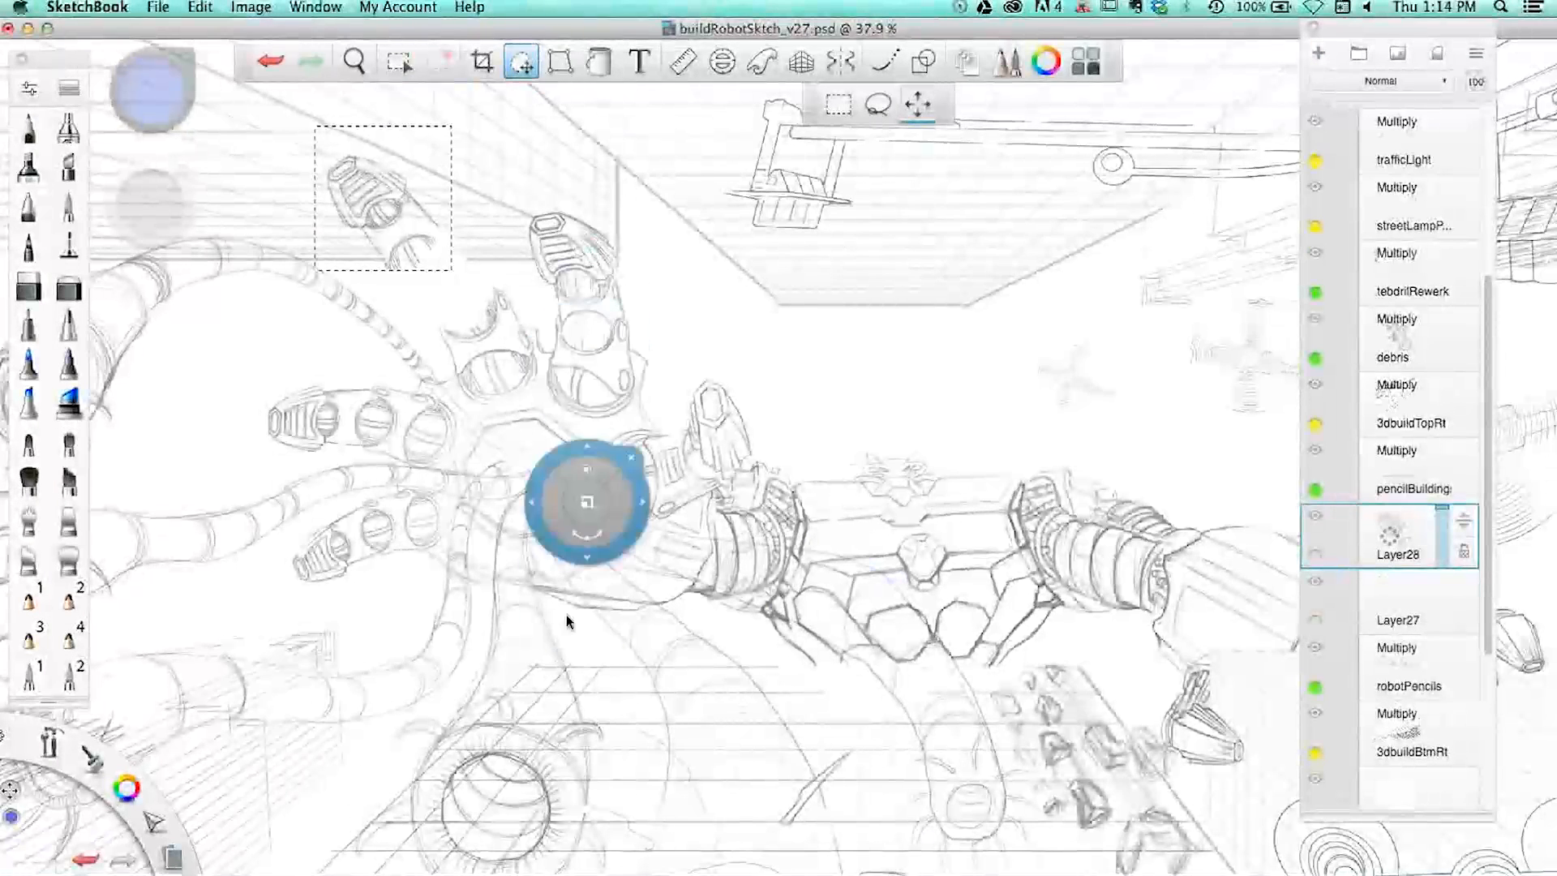
pyautogui.moveTo(1386, 540); pyautogui.dragTo(1341, 492)
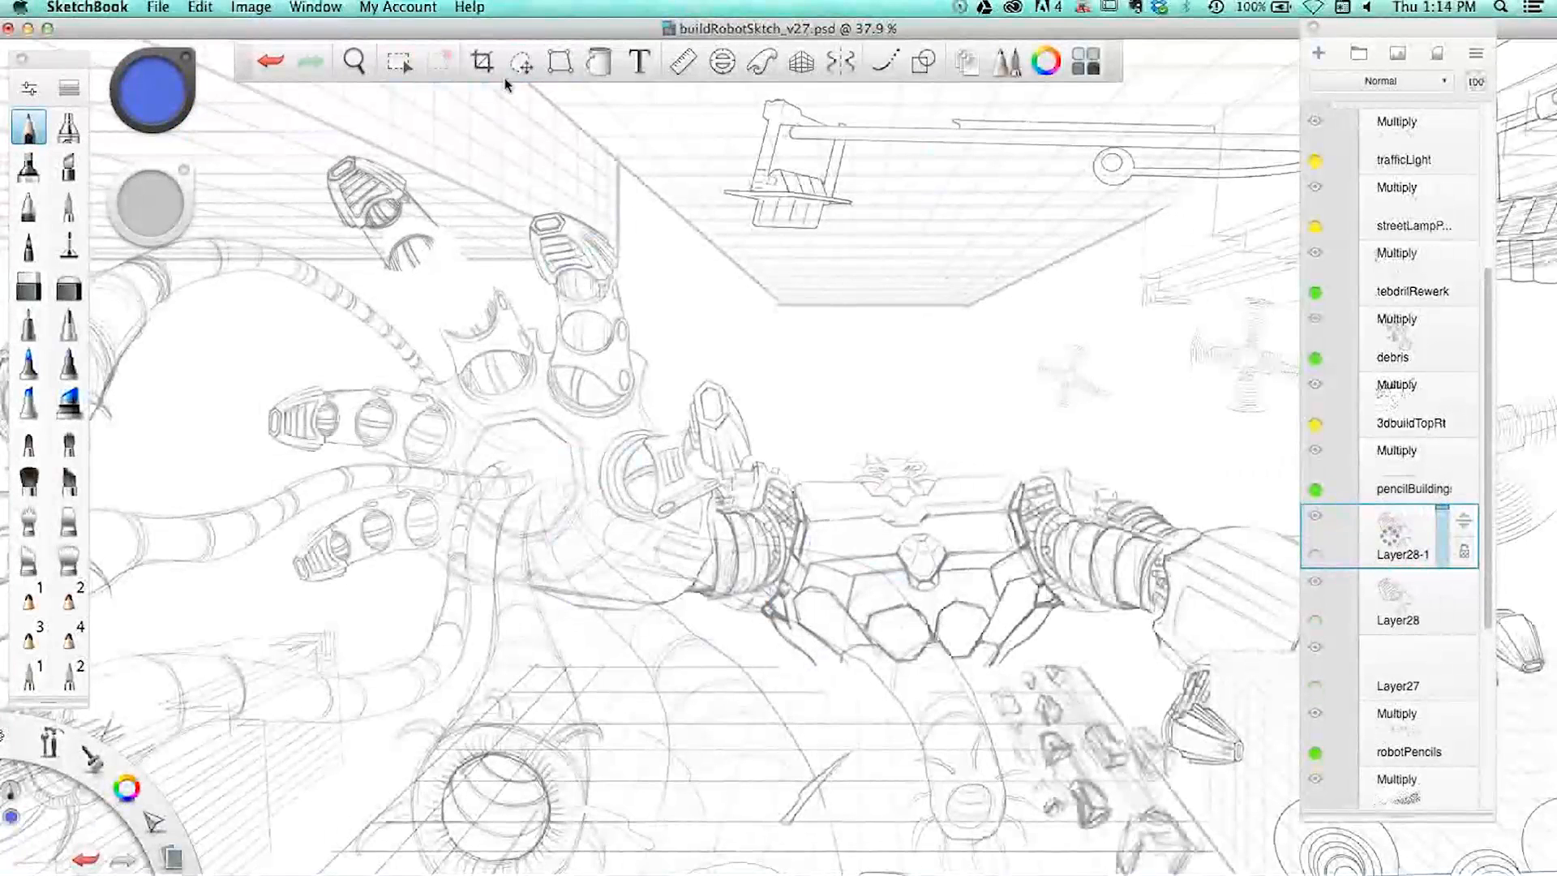
# - Try moving the duplicated fingertip beside the first copy, and restore the original robot pencil layer
pyautogui.click(520, 61)
pyautogui.moveTo(503, 183); pyautogui.dragTo(584, 148)
pyautogui.press('super+z')
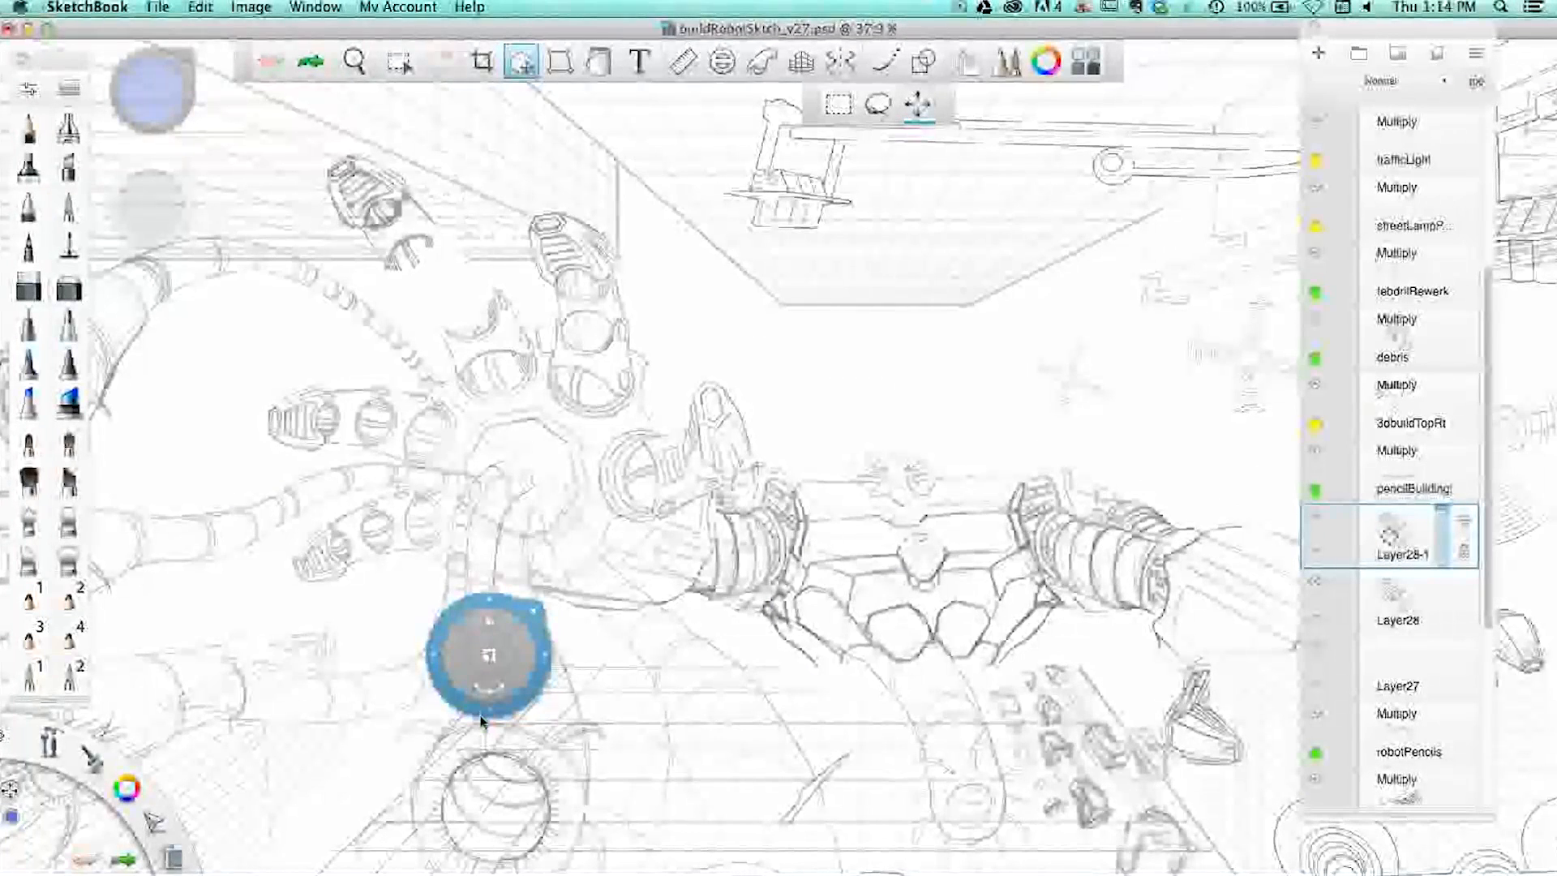
pyautogui.moveTo(481, 721); pyautogui.dragTo(177, 185)
pyautogui.click(313, 68)
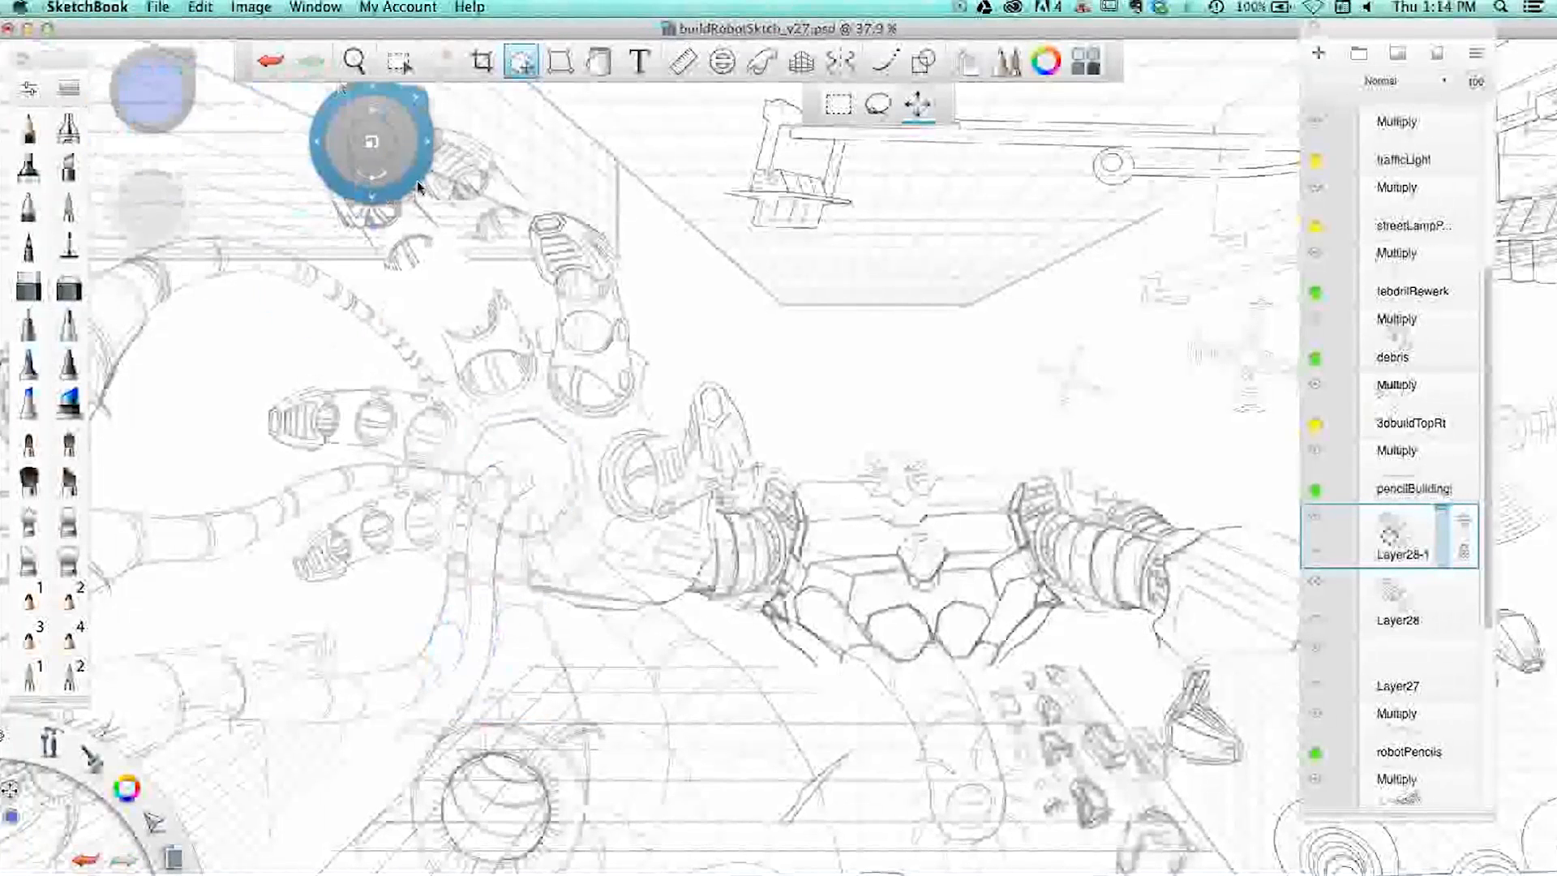
pyautogui.click(283, 56)
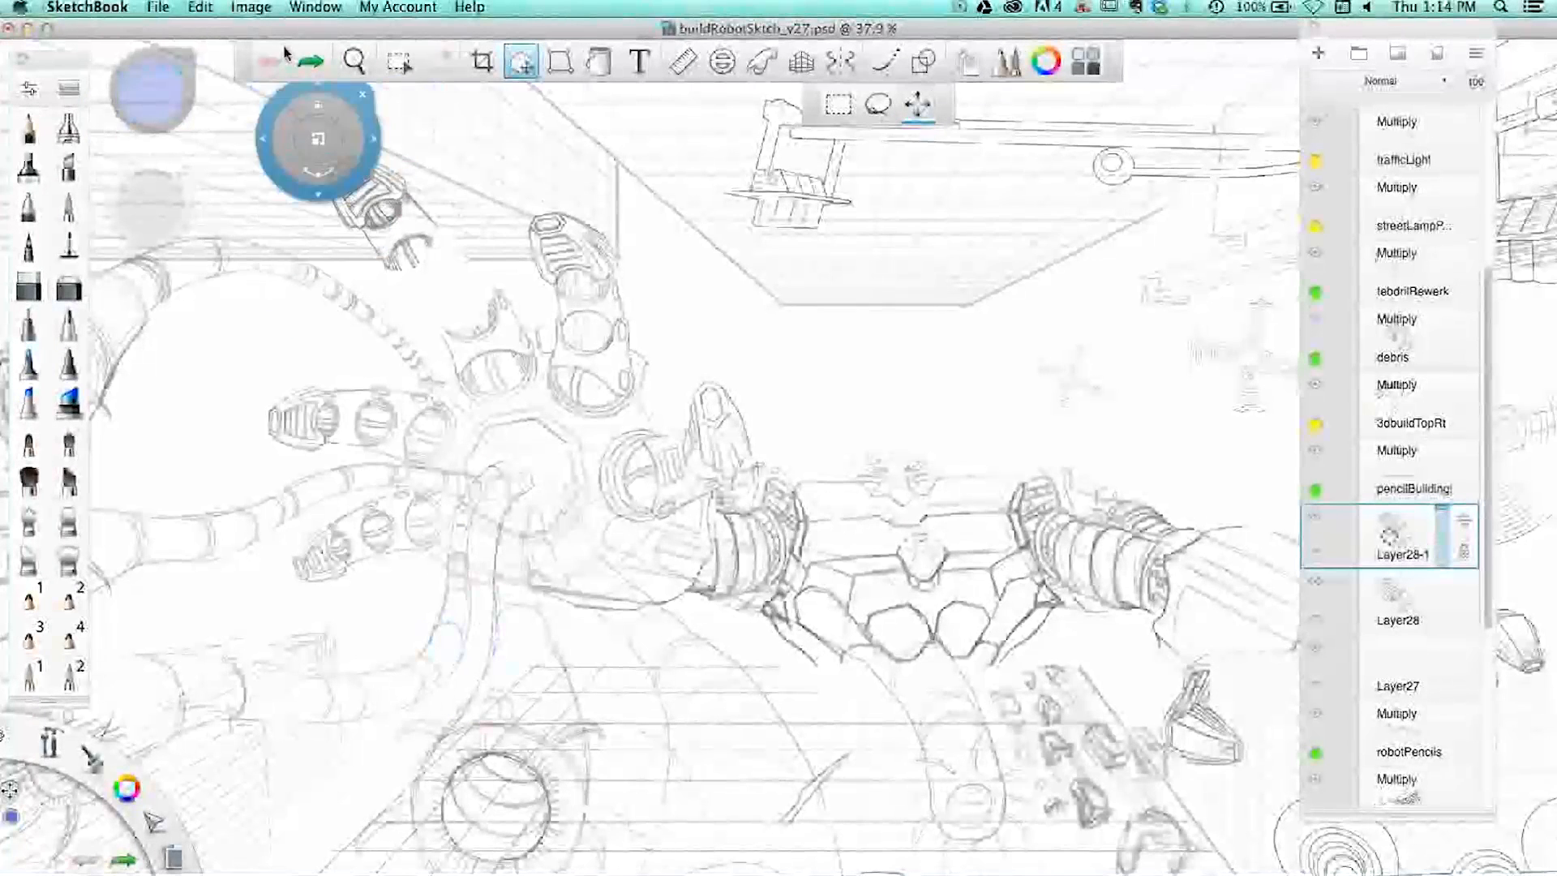
pyautogui.moveTo(1399, 536); pyautogui.dragTo(1412, 509)
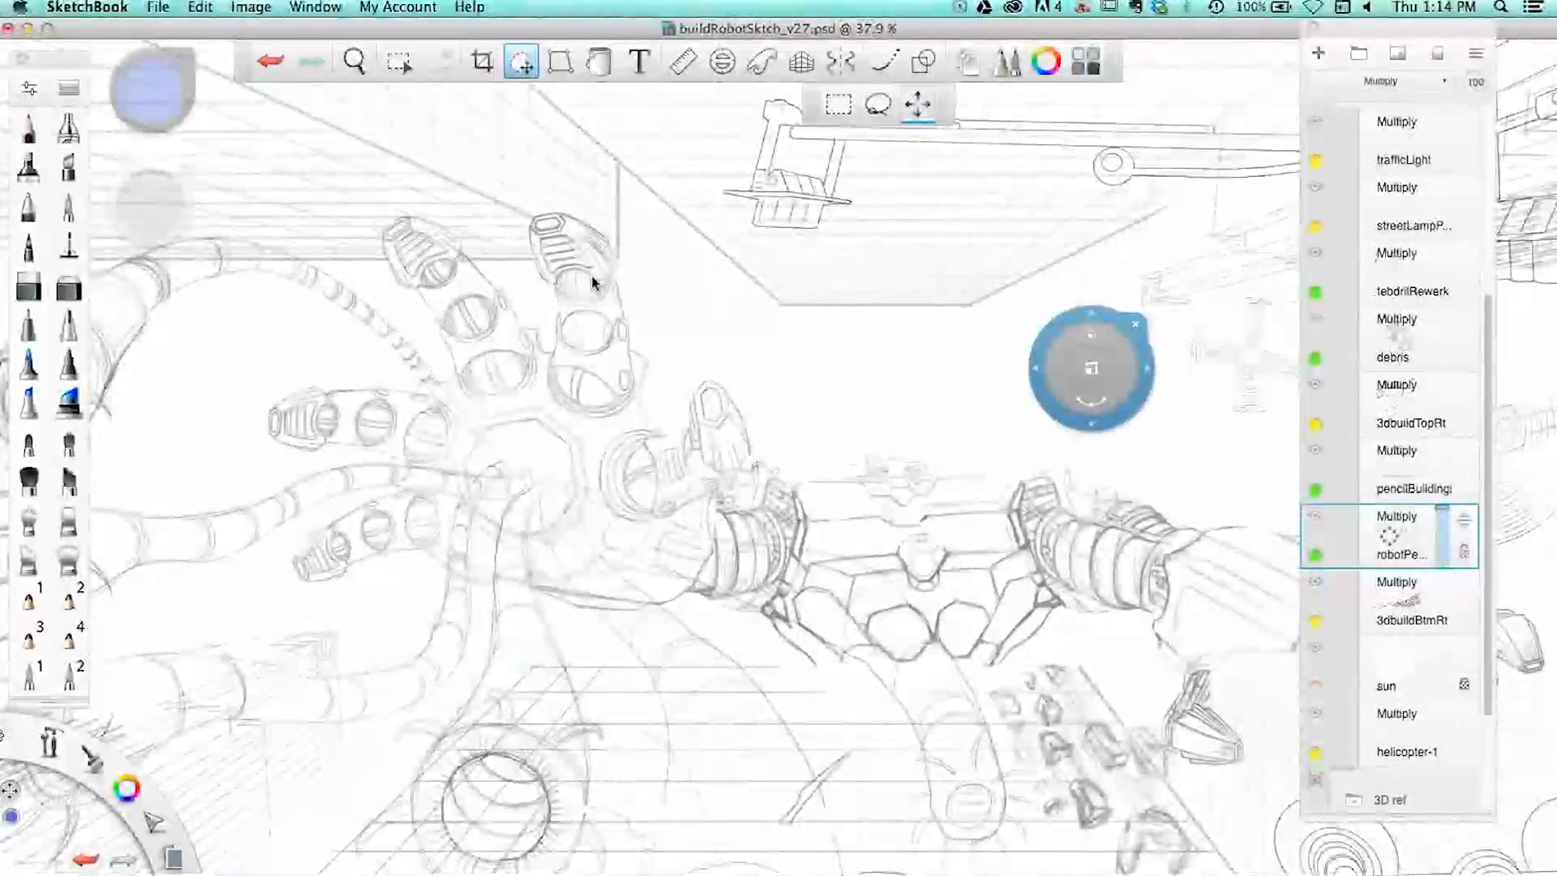
# - Open the program's preferences while the move transform is active on the robot pencil layer
pyautogui.moveTo(1088, 362); pyautogui.dragTo(758, 433)
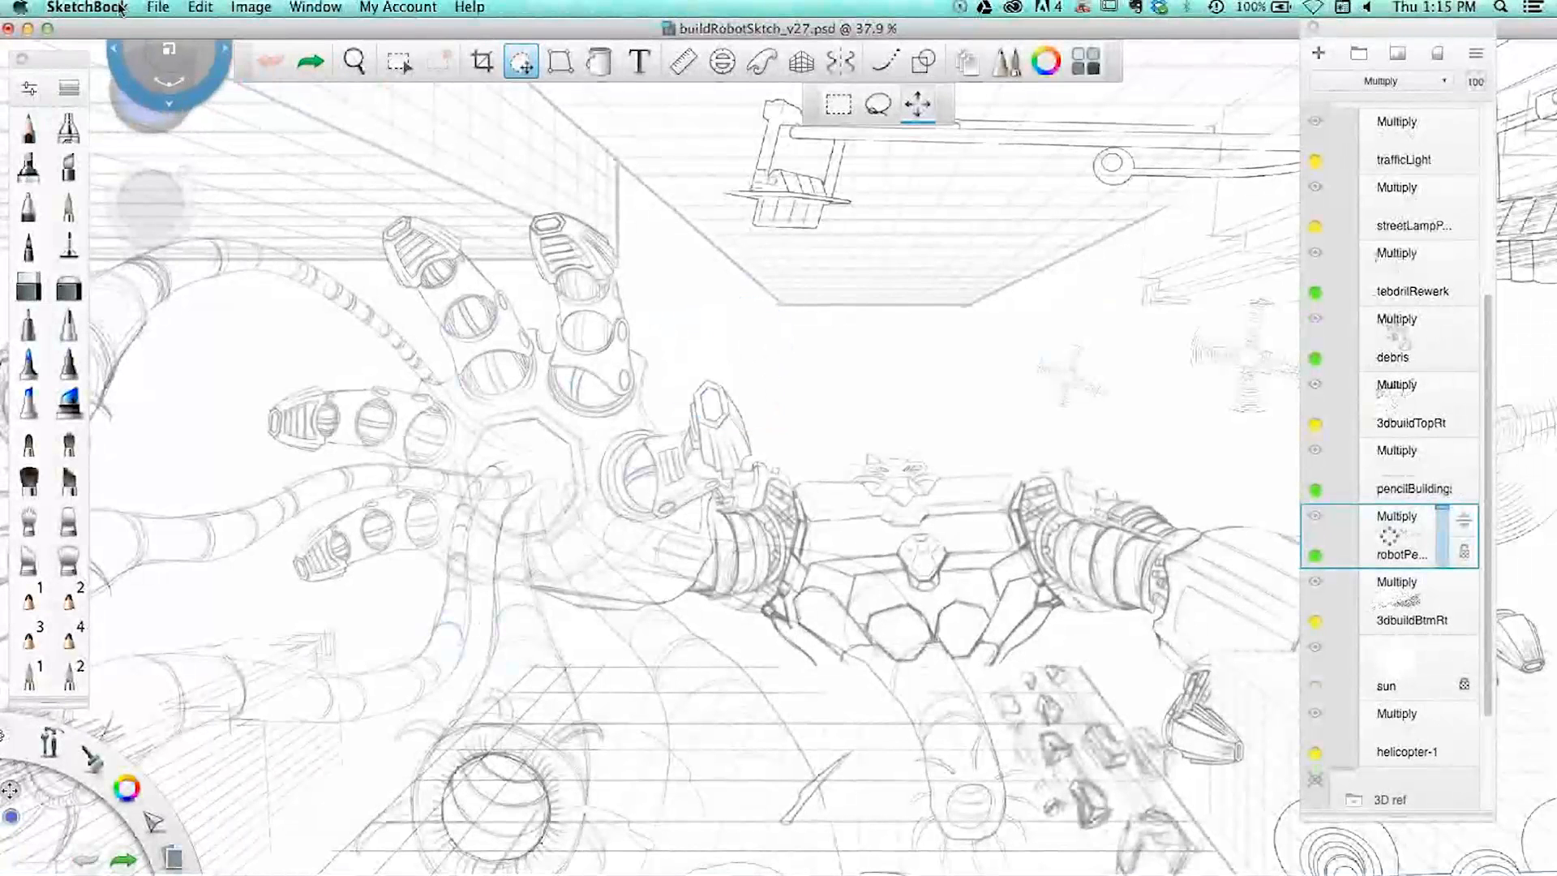
pyautogui.click(87, 7)
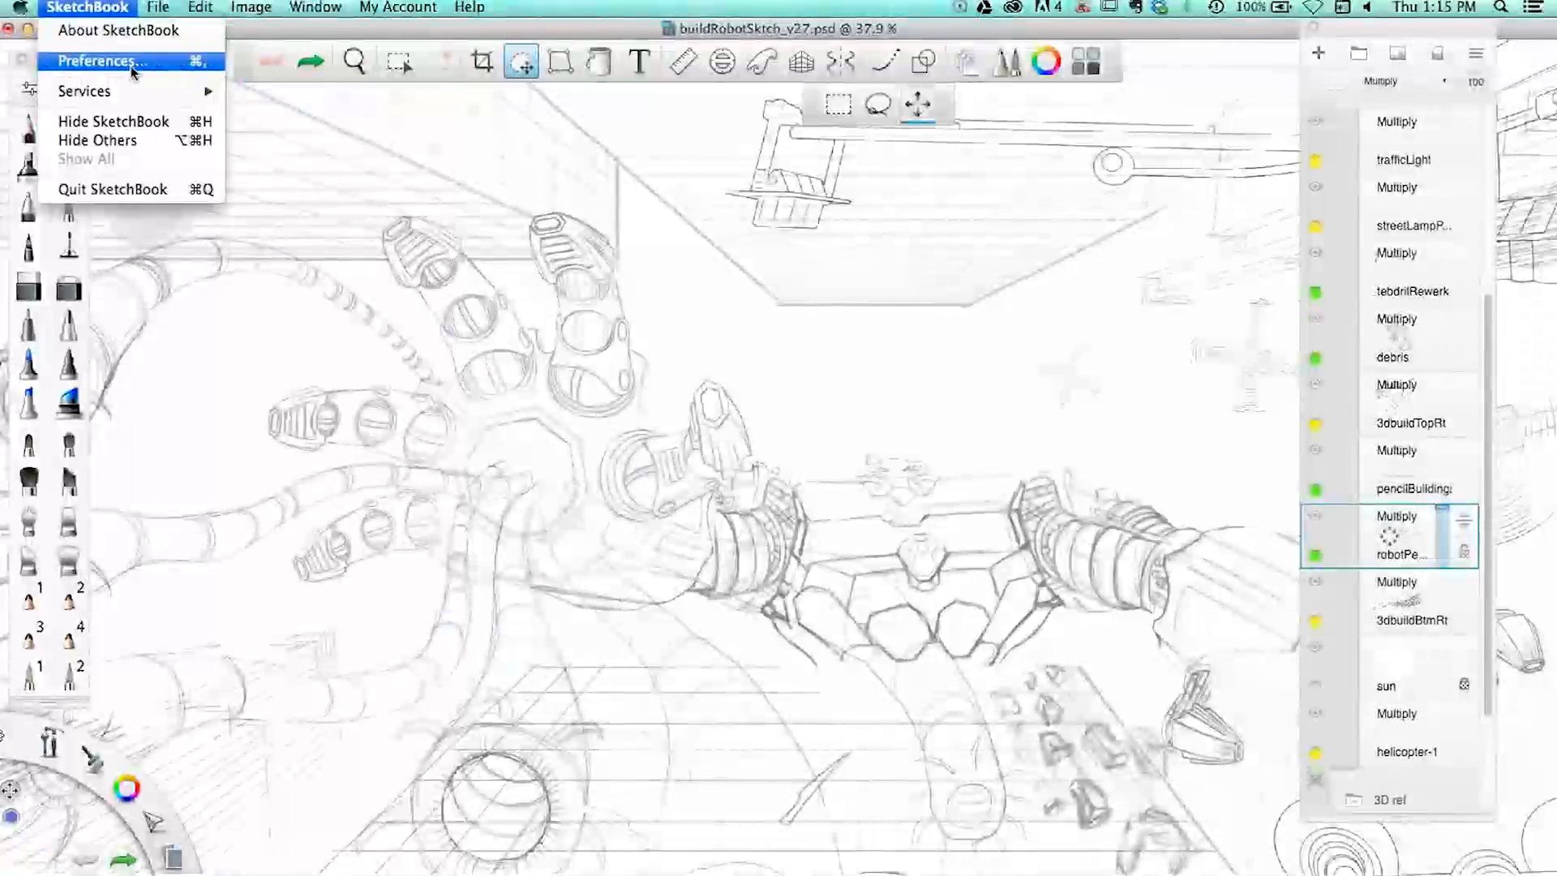
pyautogui.click(132, 68)
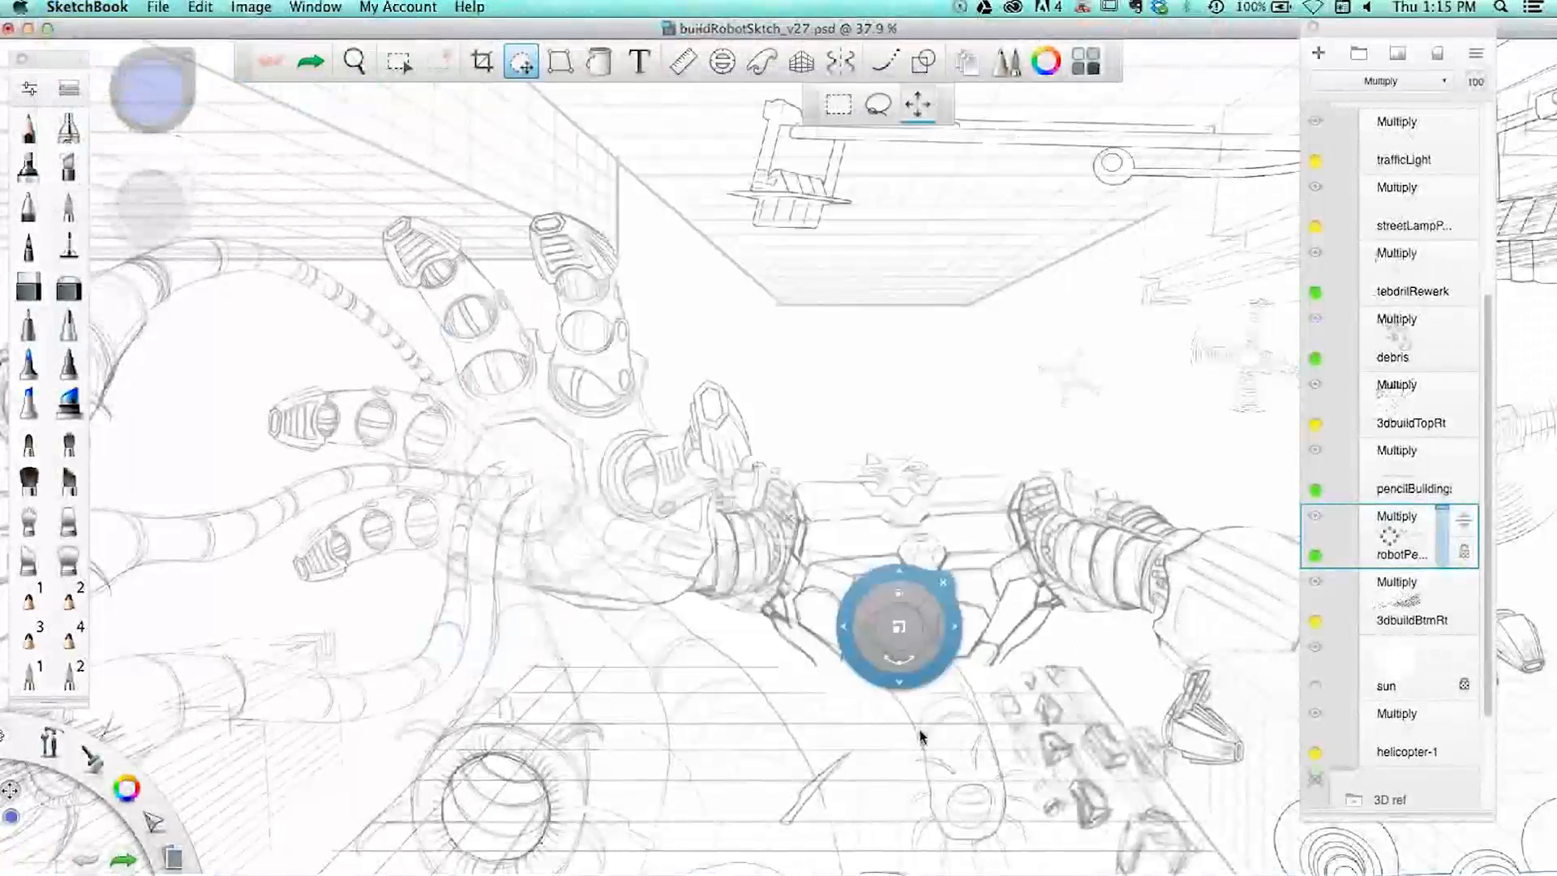
# - Reposition the transform puck over the empty area above the robot's body and close it to end the transform
pyautogui.click(900, 756)
pyautogui.click(965, 598)
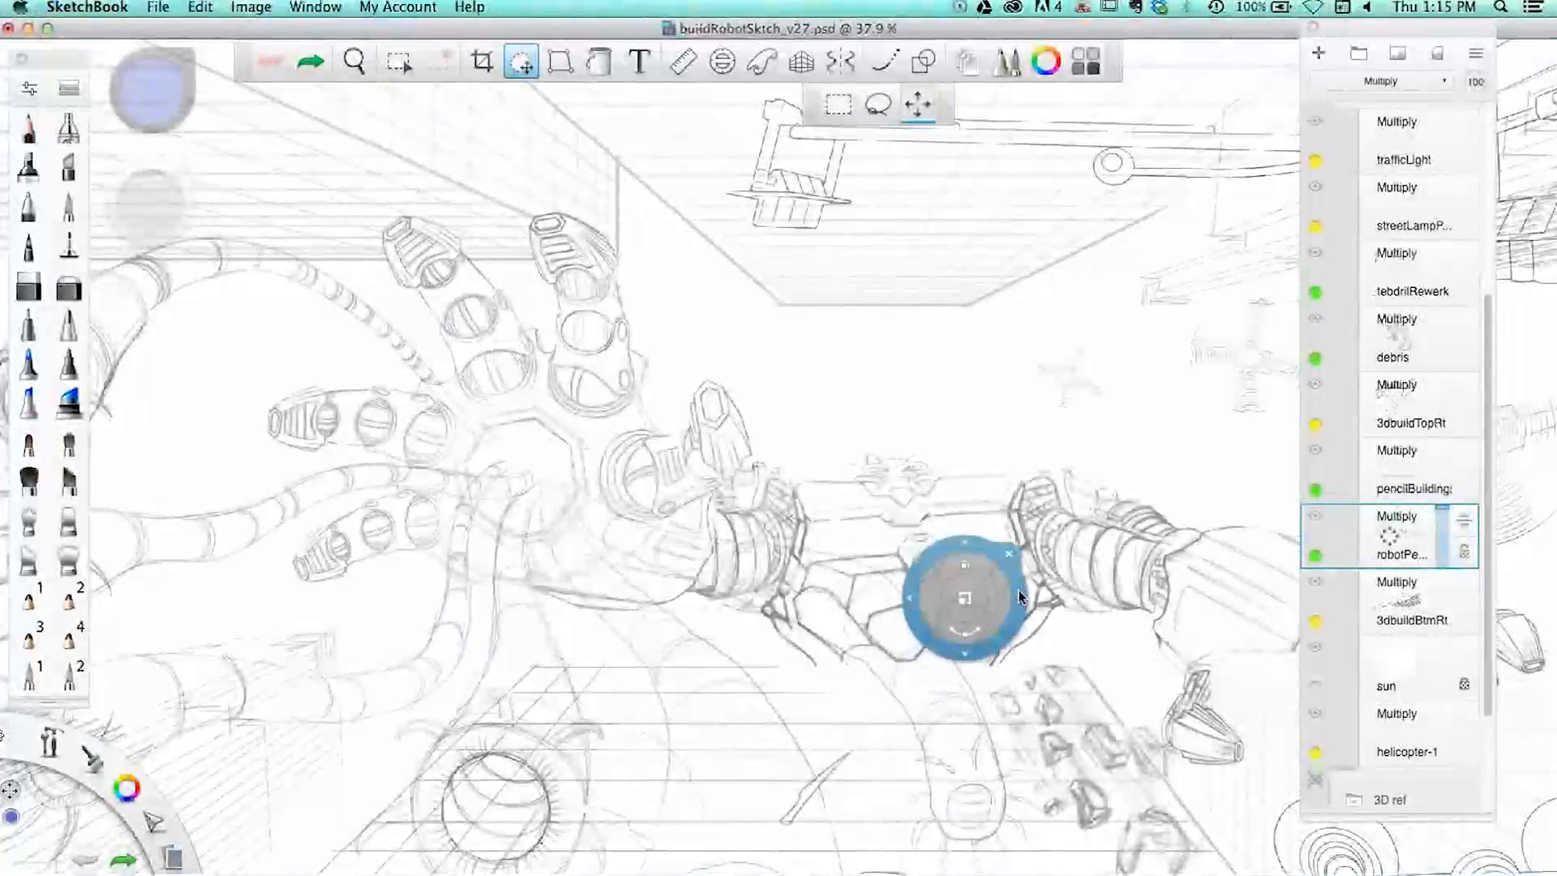
pyautogui.click(987, 463)
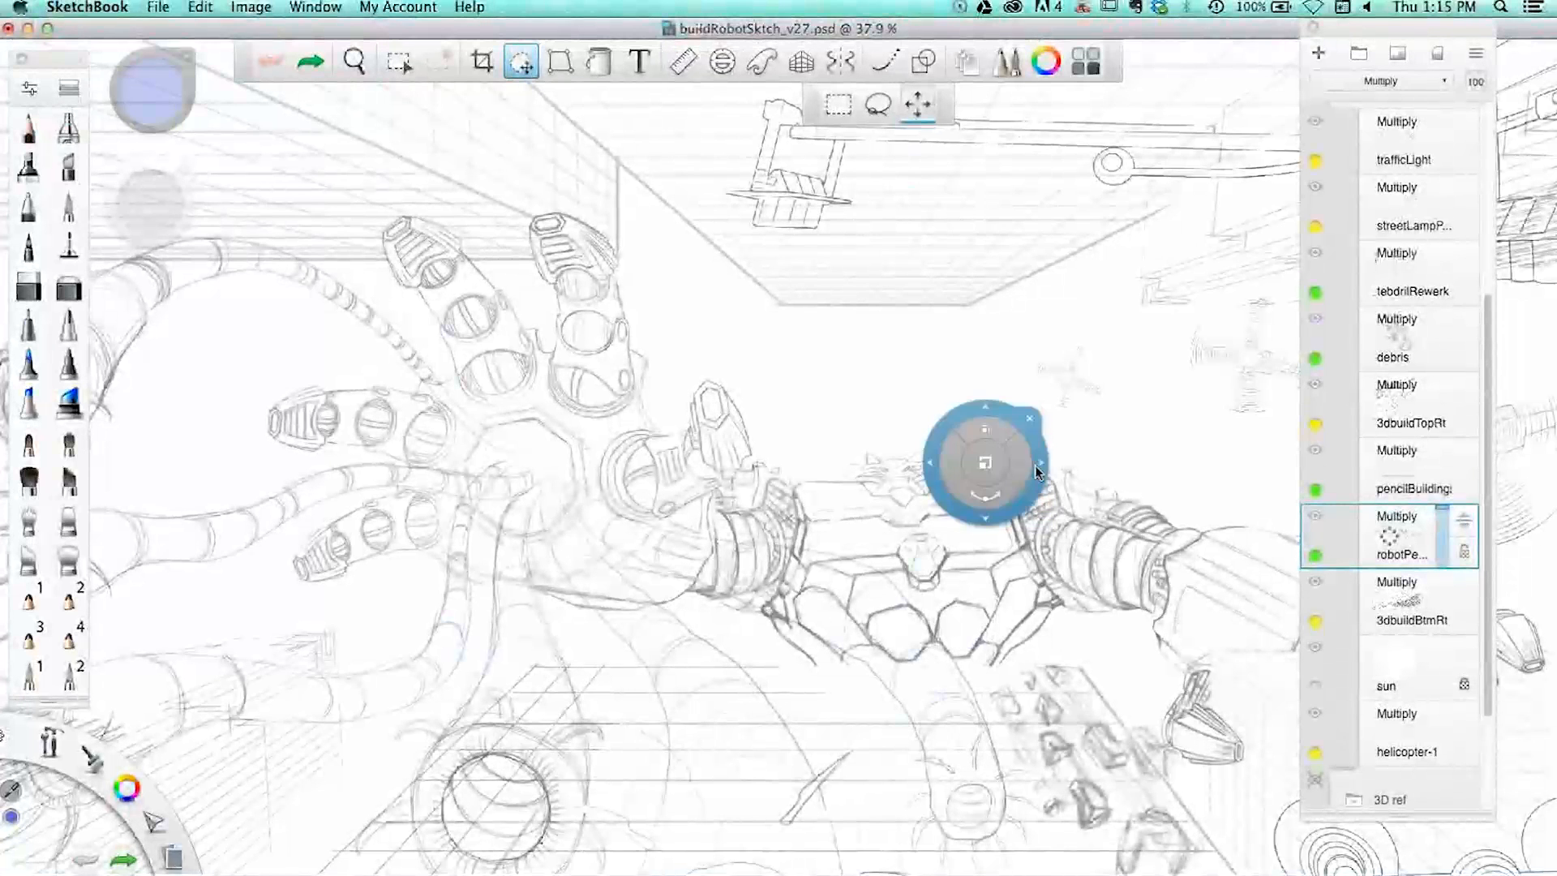
pyautogui.moveTo(1037, 464); pyautogui.dragTo(1037, 275)
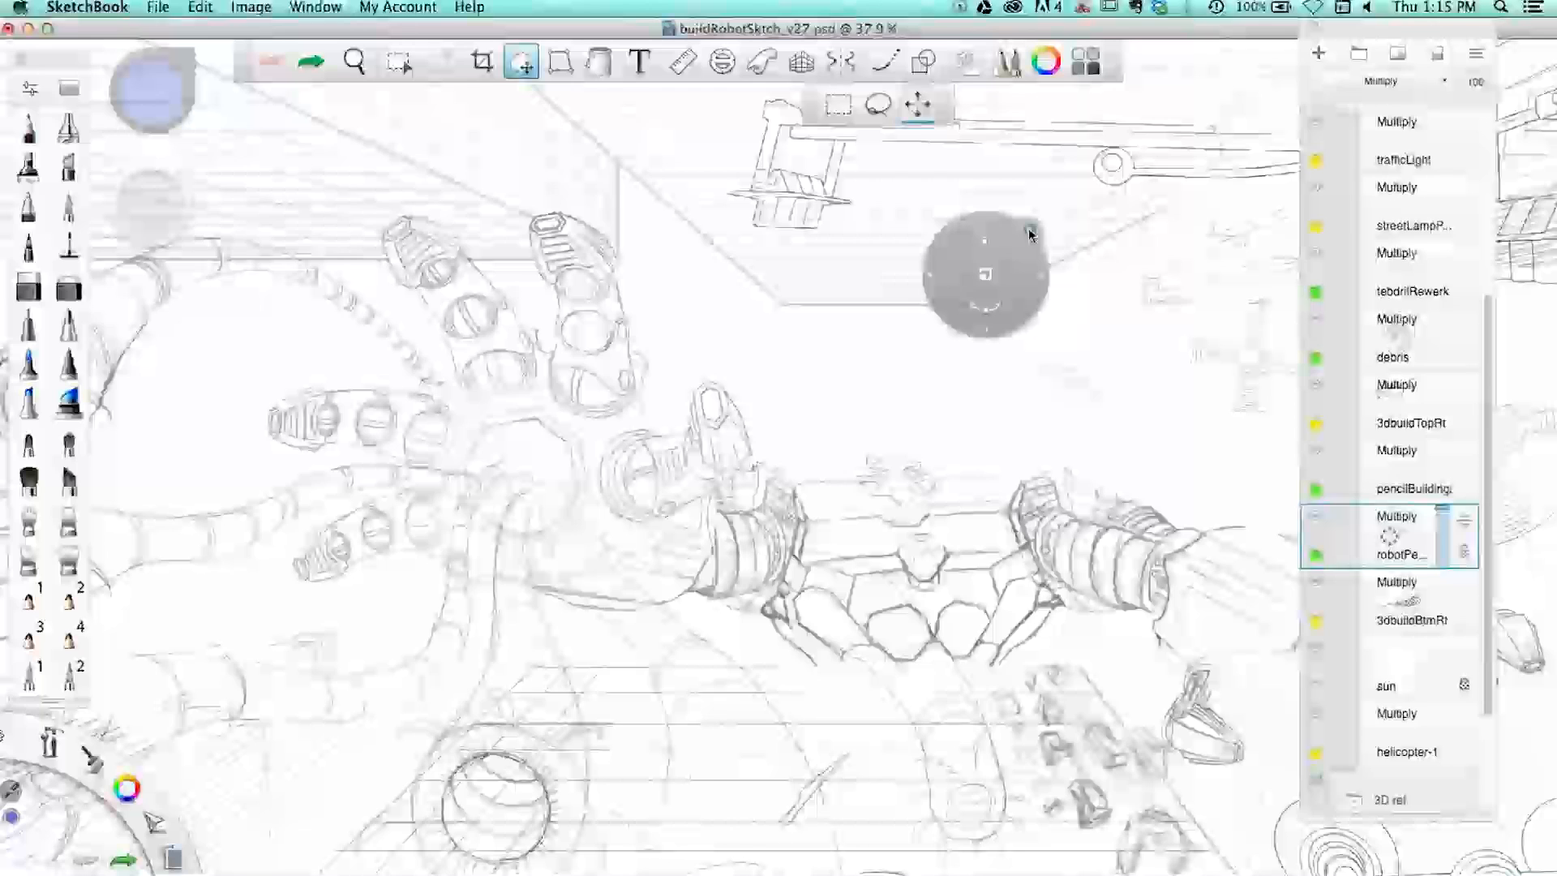
pyautogui.click(1031, 231)
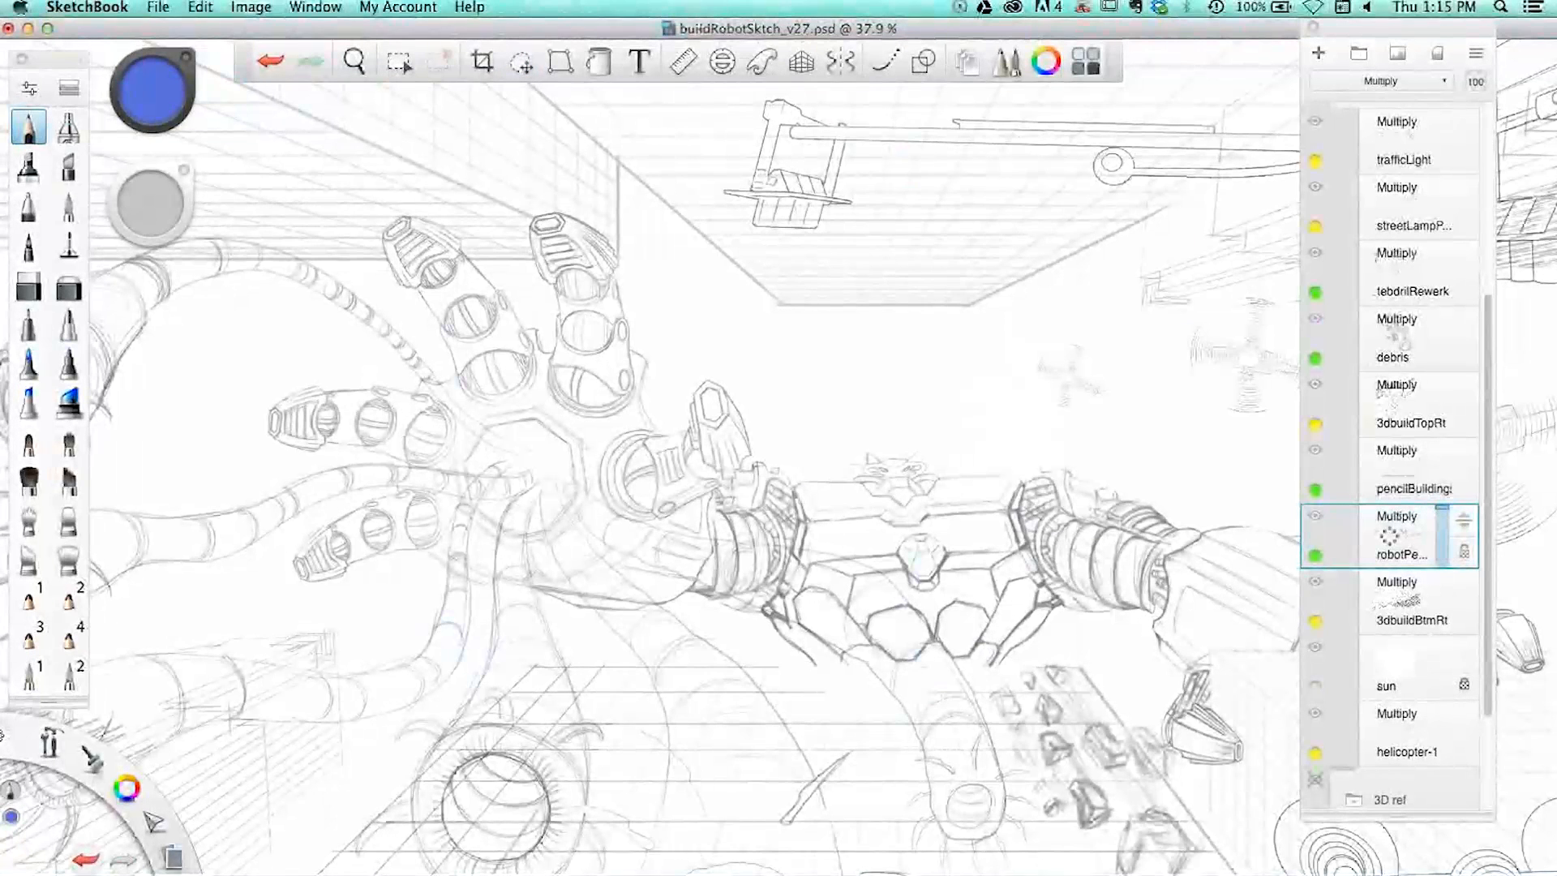
# - Examine the complete pencil drawing and browse the layer list from the painting groups down to the 3D reference group
pyautogui.press('space')
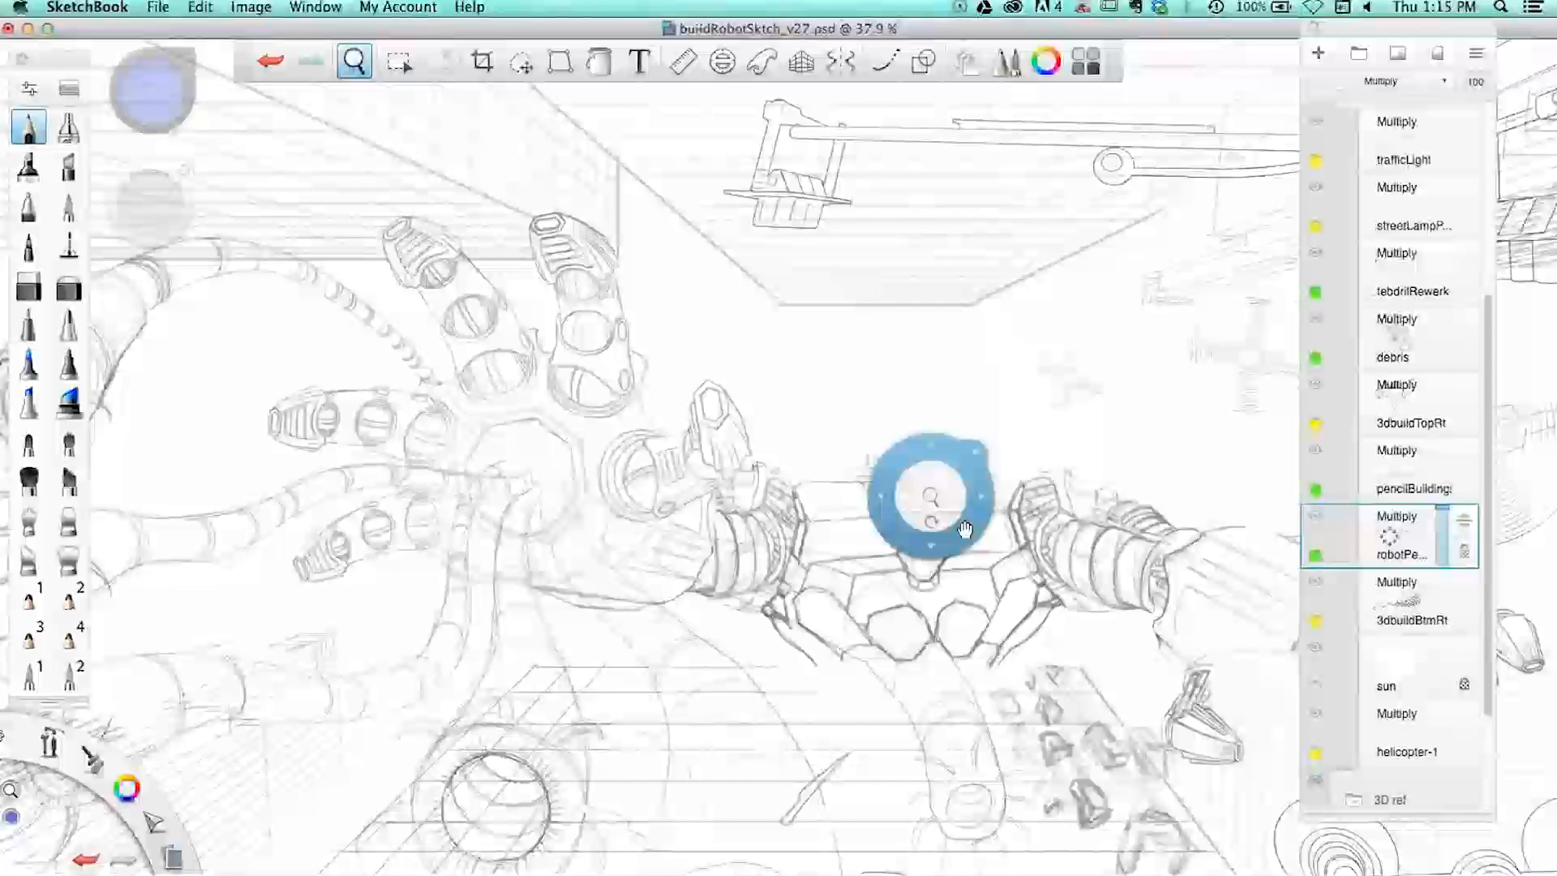
pyautogui.moveTo(965, 529); pyautogui.dragTo(728, 396)
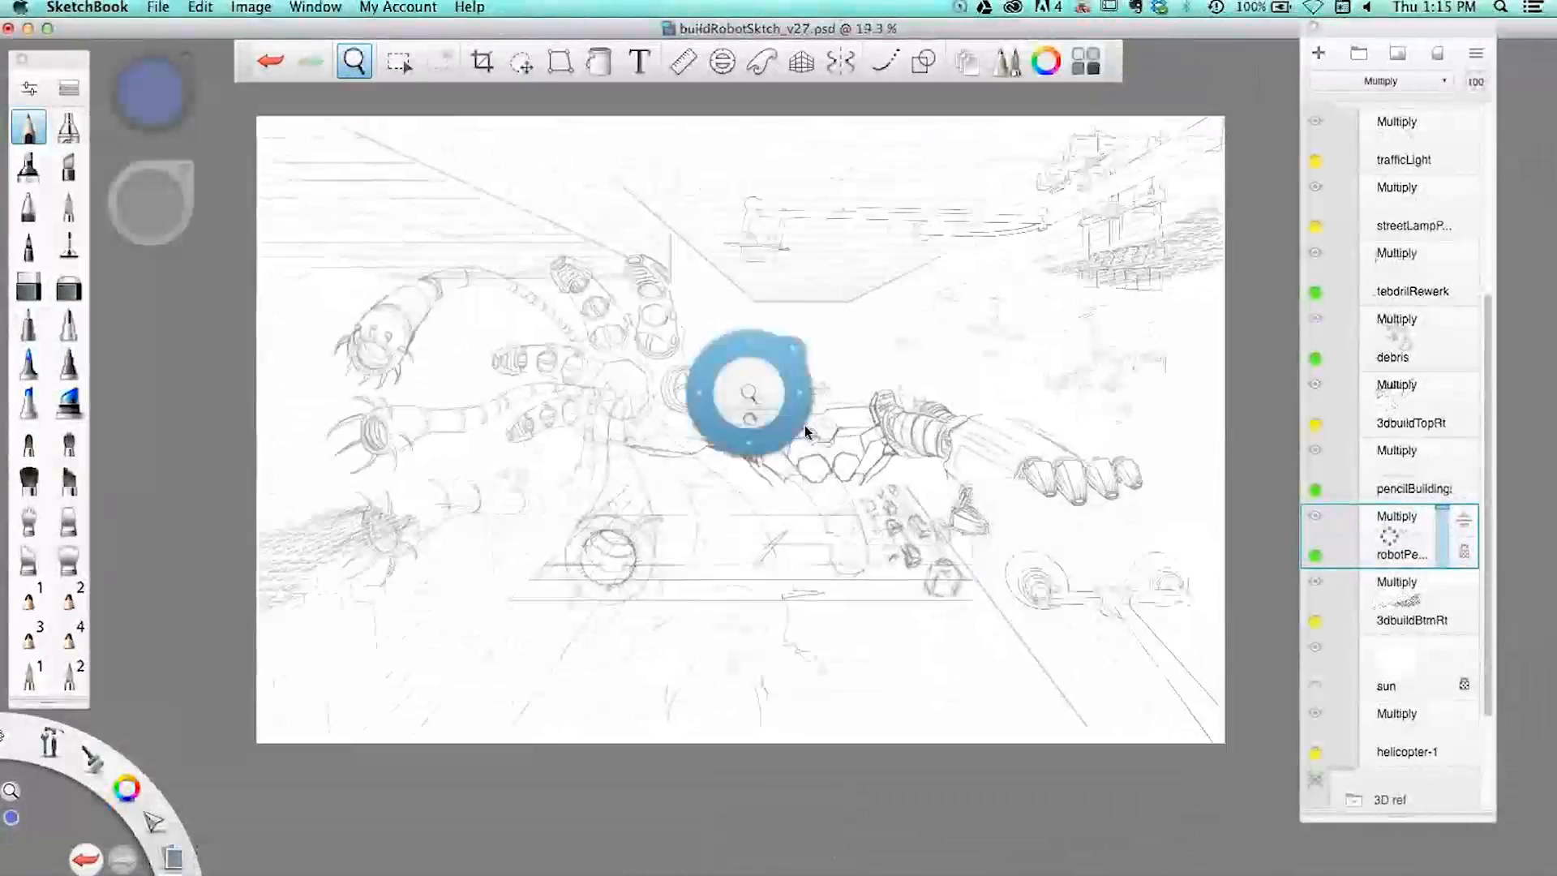
pyautogui.moveTo(891, 415); pyautogui.dragTo(843, 419)
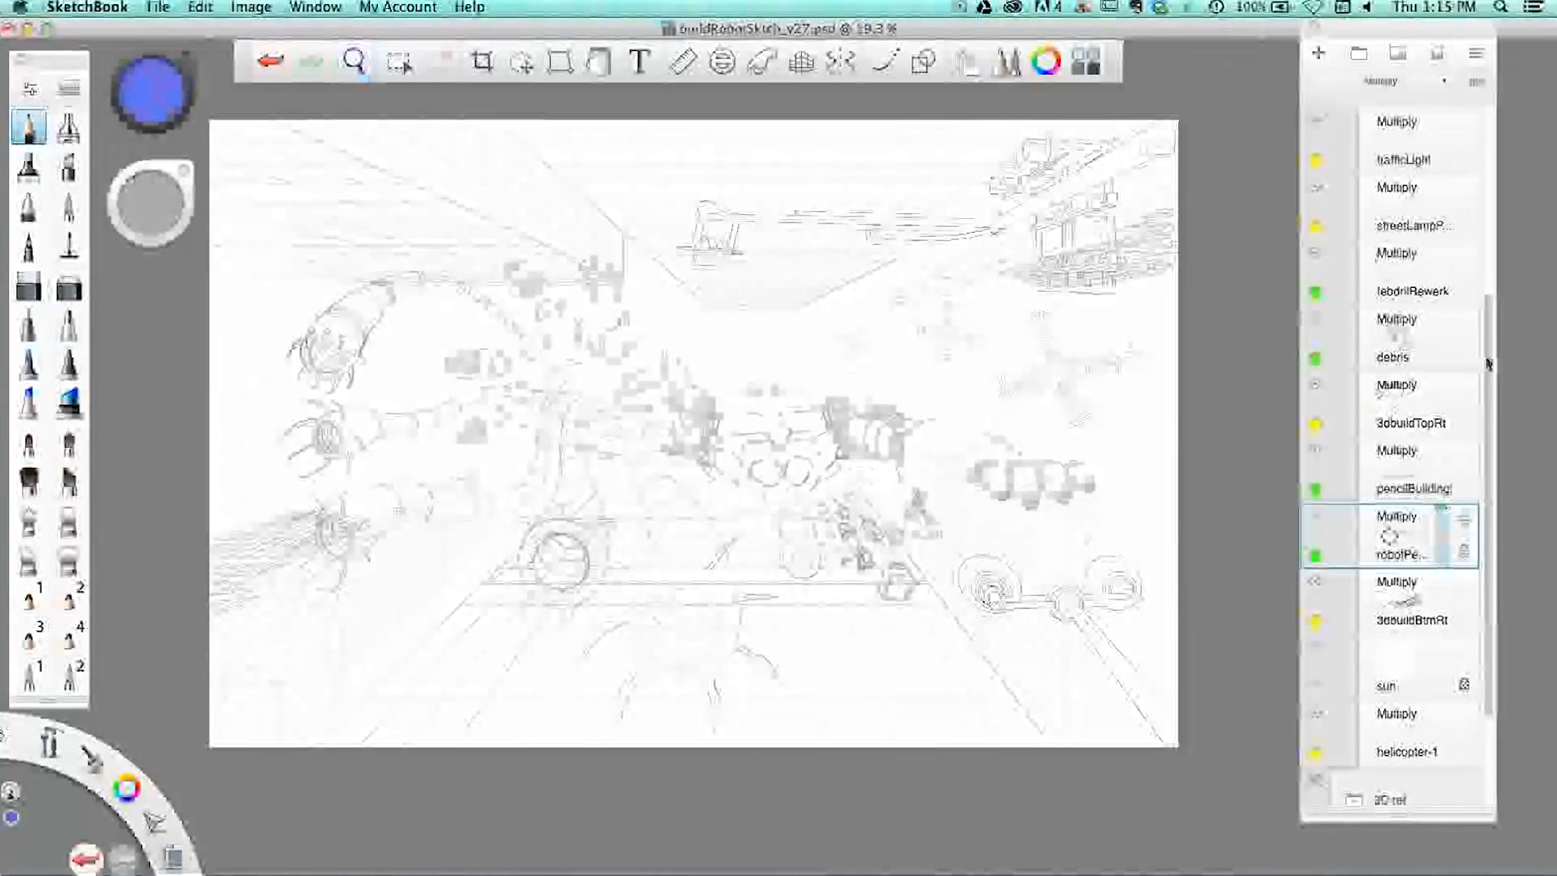
pyautogui.scroll(5, 1484, 243)
pyautogui.scroll(3, 1484, 226)
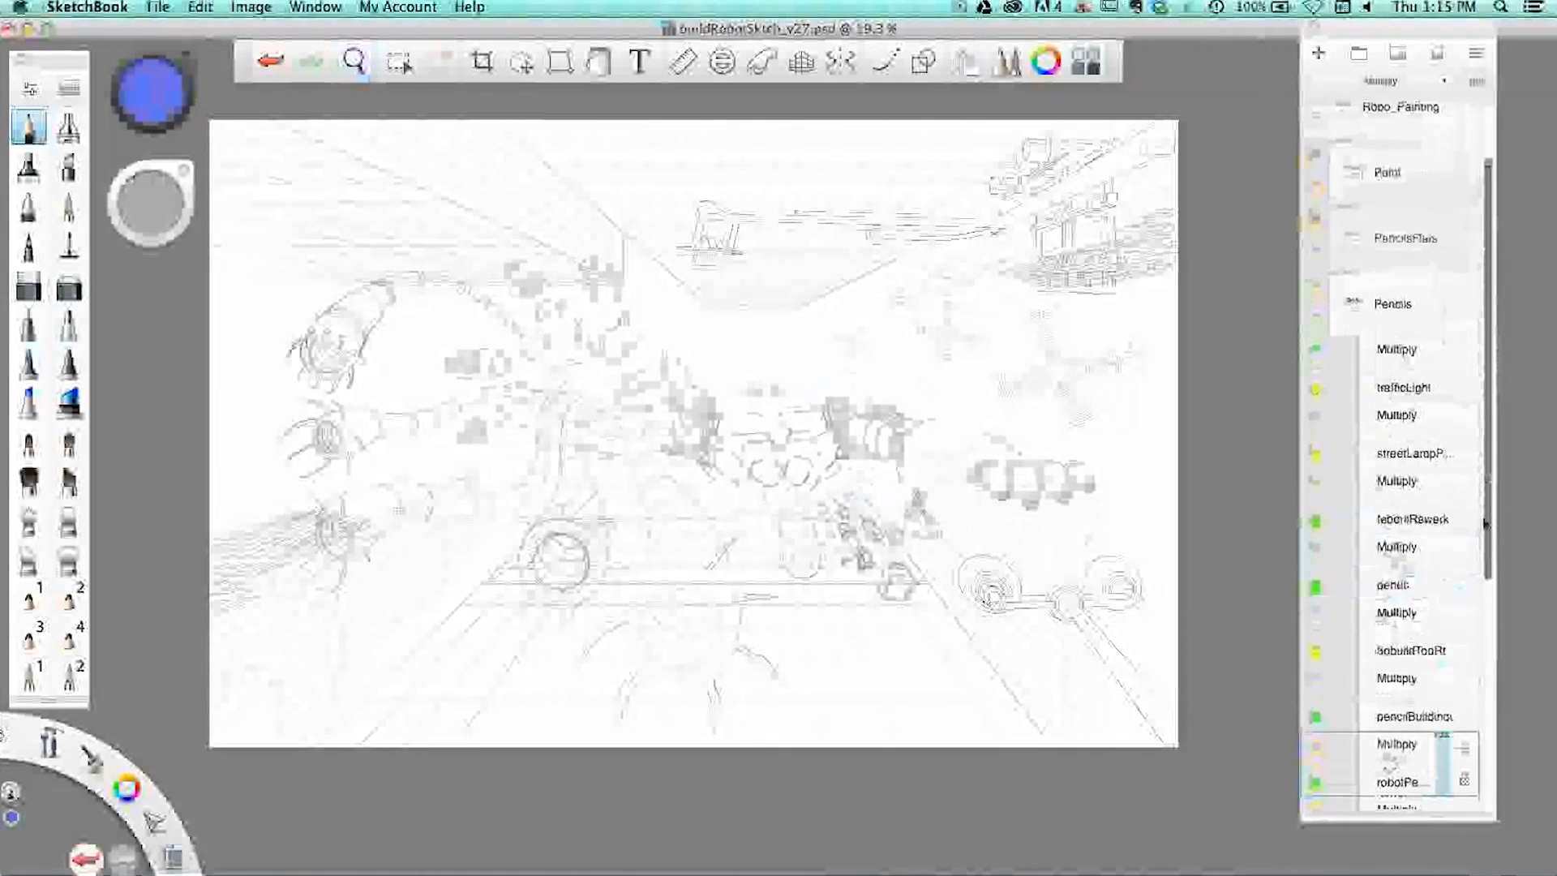
pyautogui.scroll(-5, 1480, 552)
pyautogui.scroll(-5, 1485, 607)
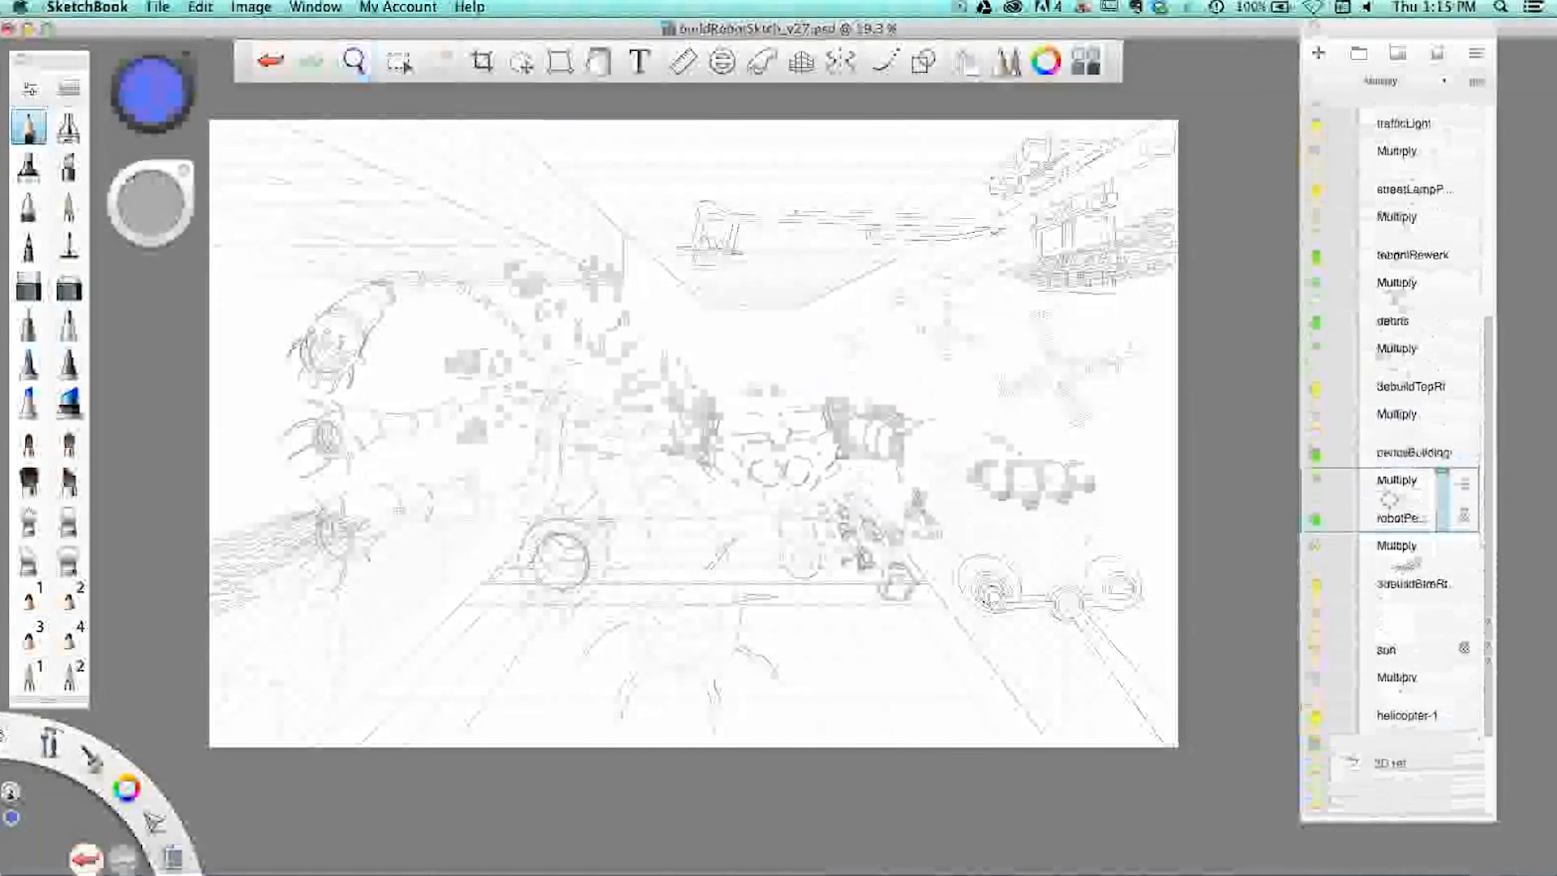
pyautogui.press('space')
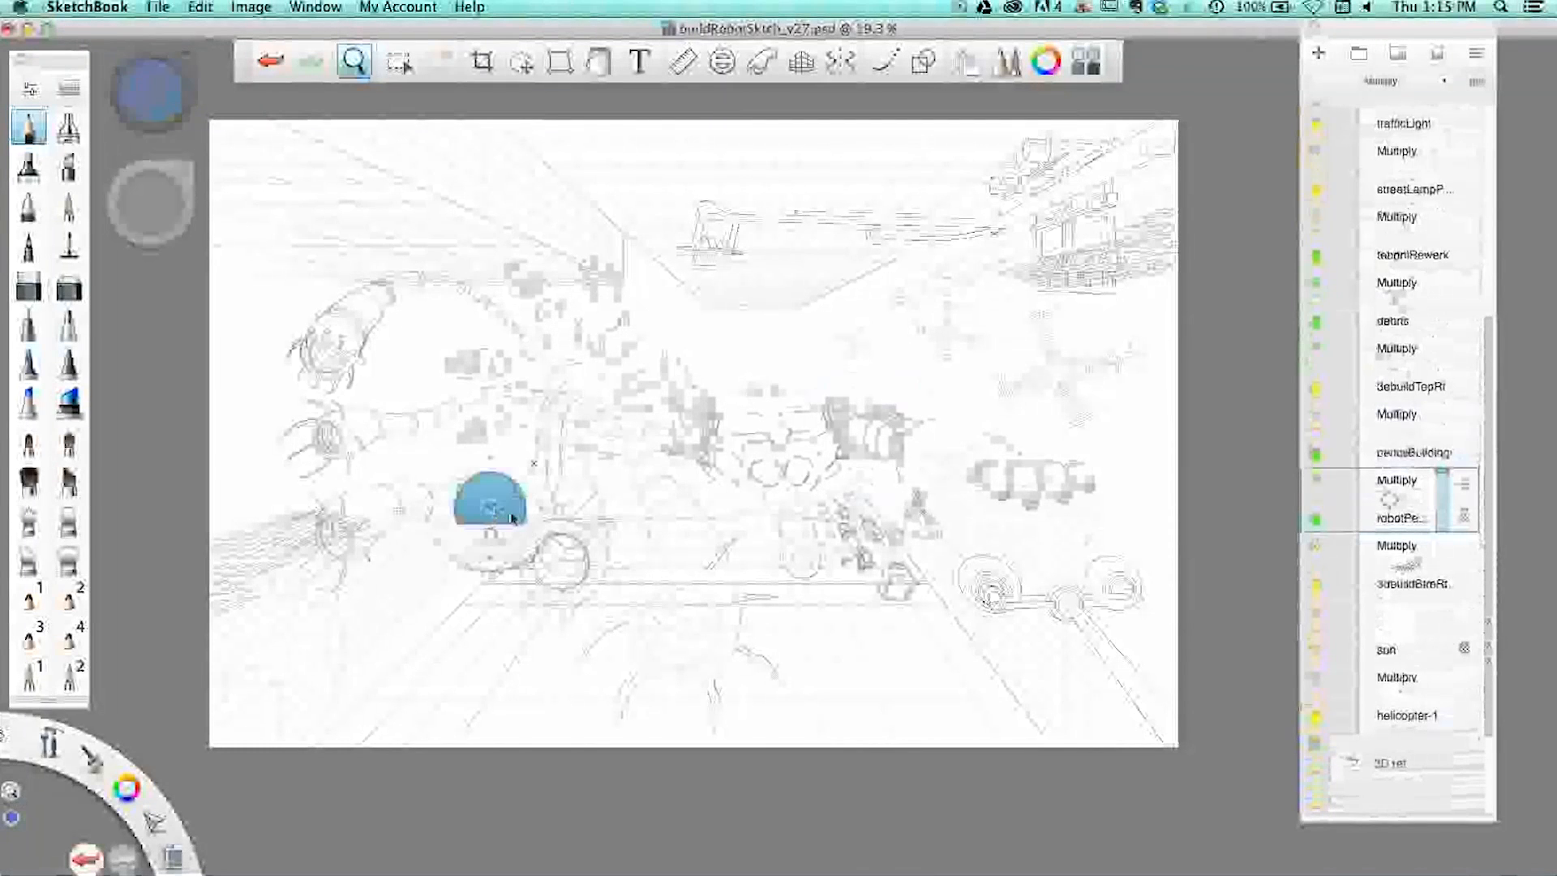
# - Collapse and hide the Pencils group, and make the PencilsFlats group visible
pyautogui.moveTo(488, 500); pyautogui.dragTo(625, 493)
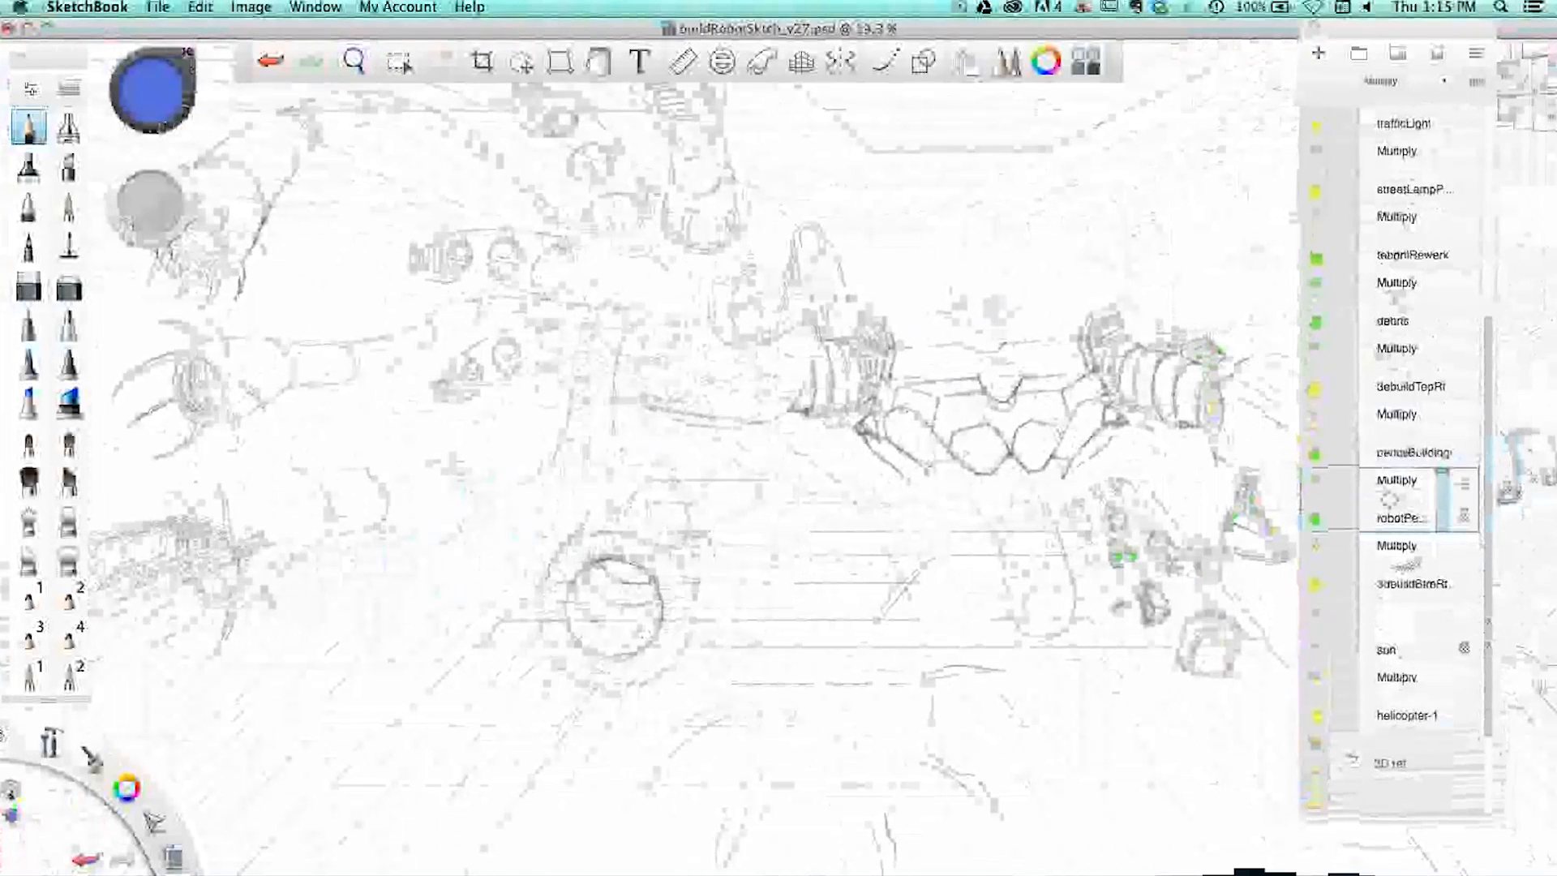
pyautogui.press('space')
pyautogui.moveTo(494, 650); pyautogui.dragTo(472, 605)
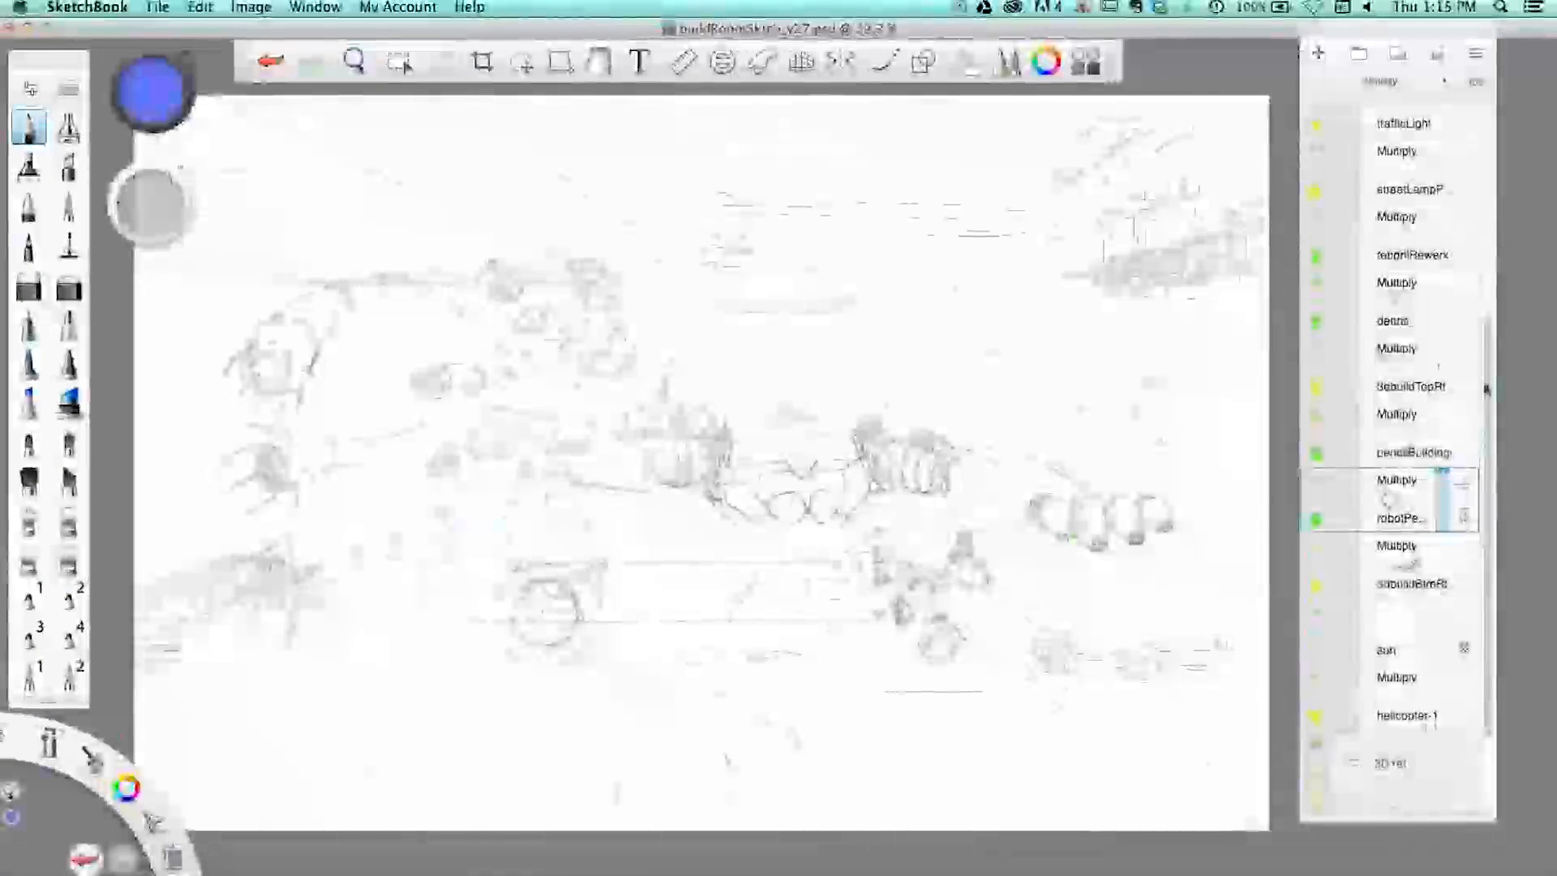
pyautogui.scroll(5, 1356, 328)
pyautogui.click(1356, 328)
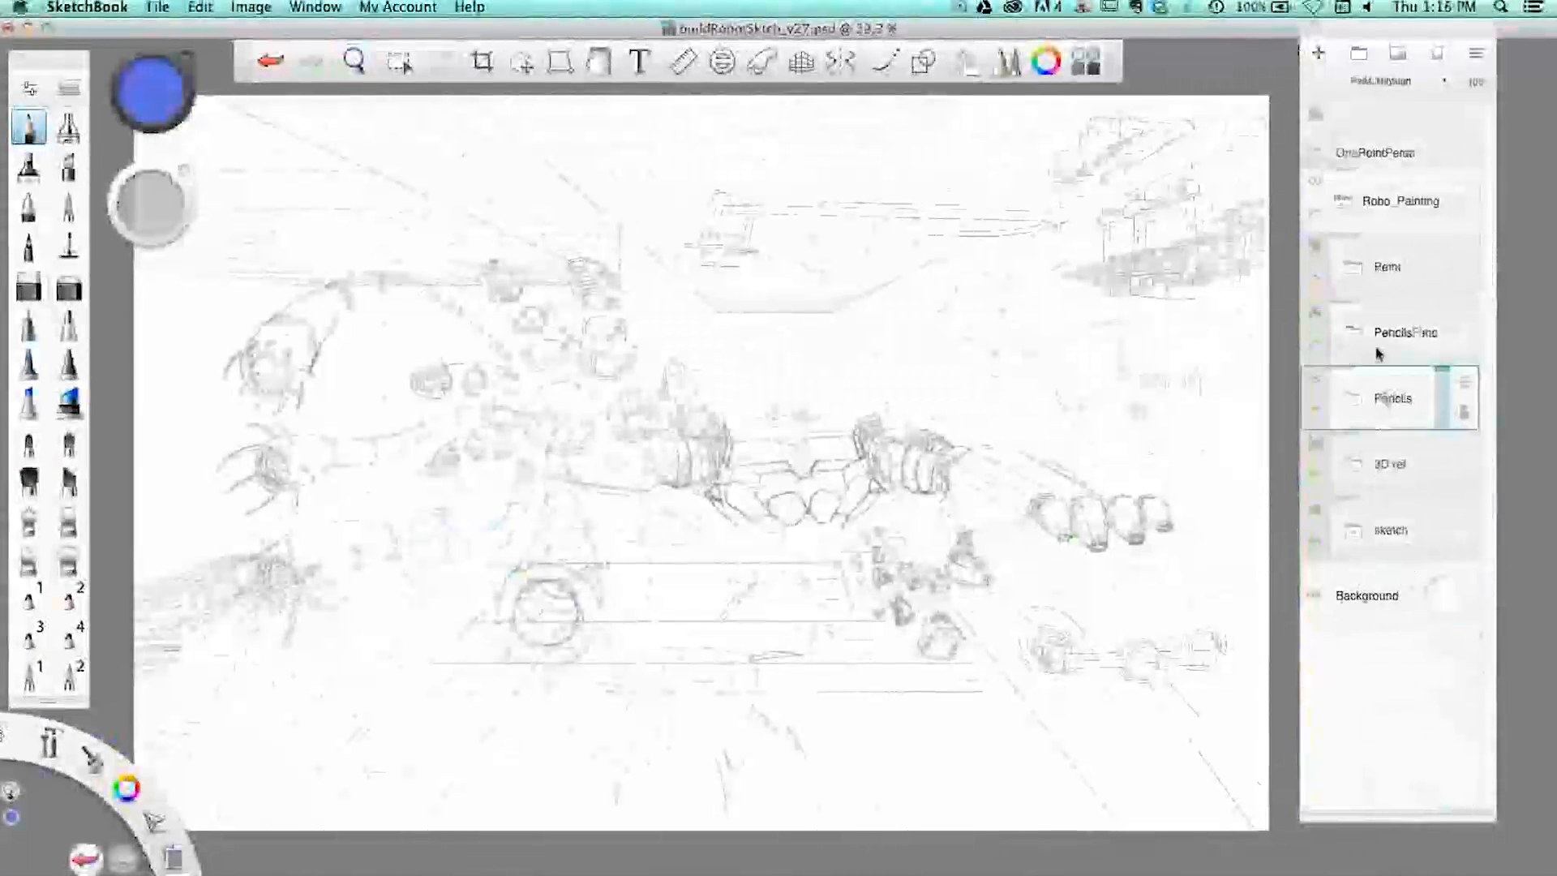
pyautogui.click(1319, 380)
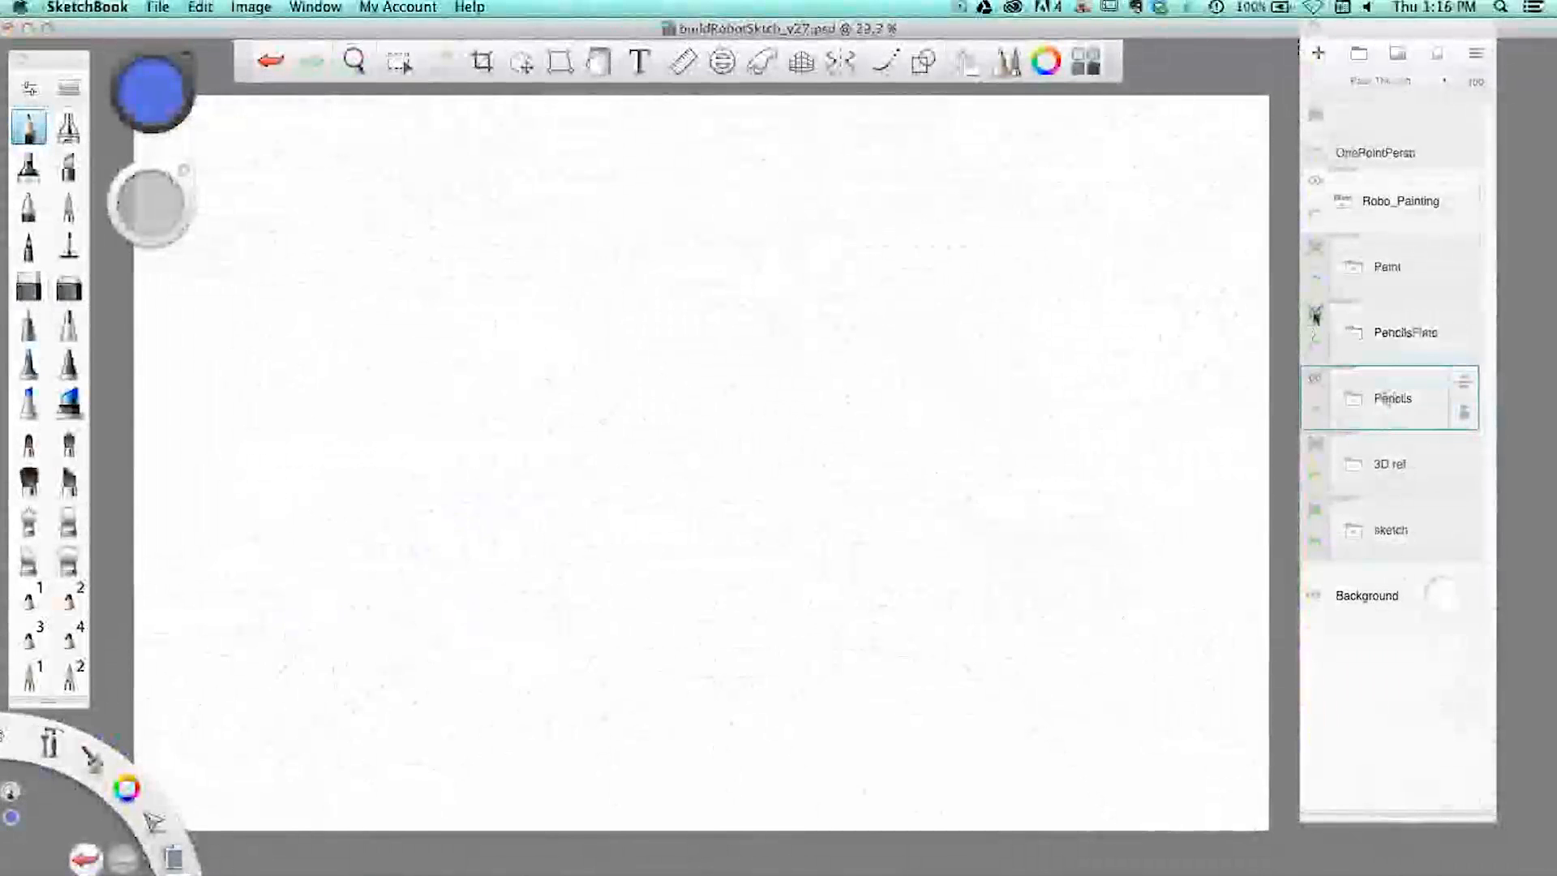
pyautogui.click(1314, 314)
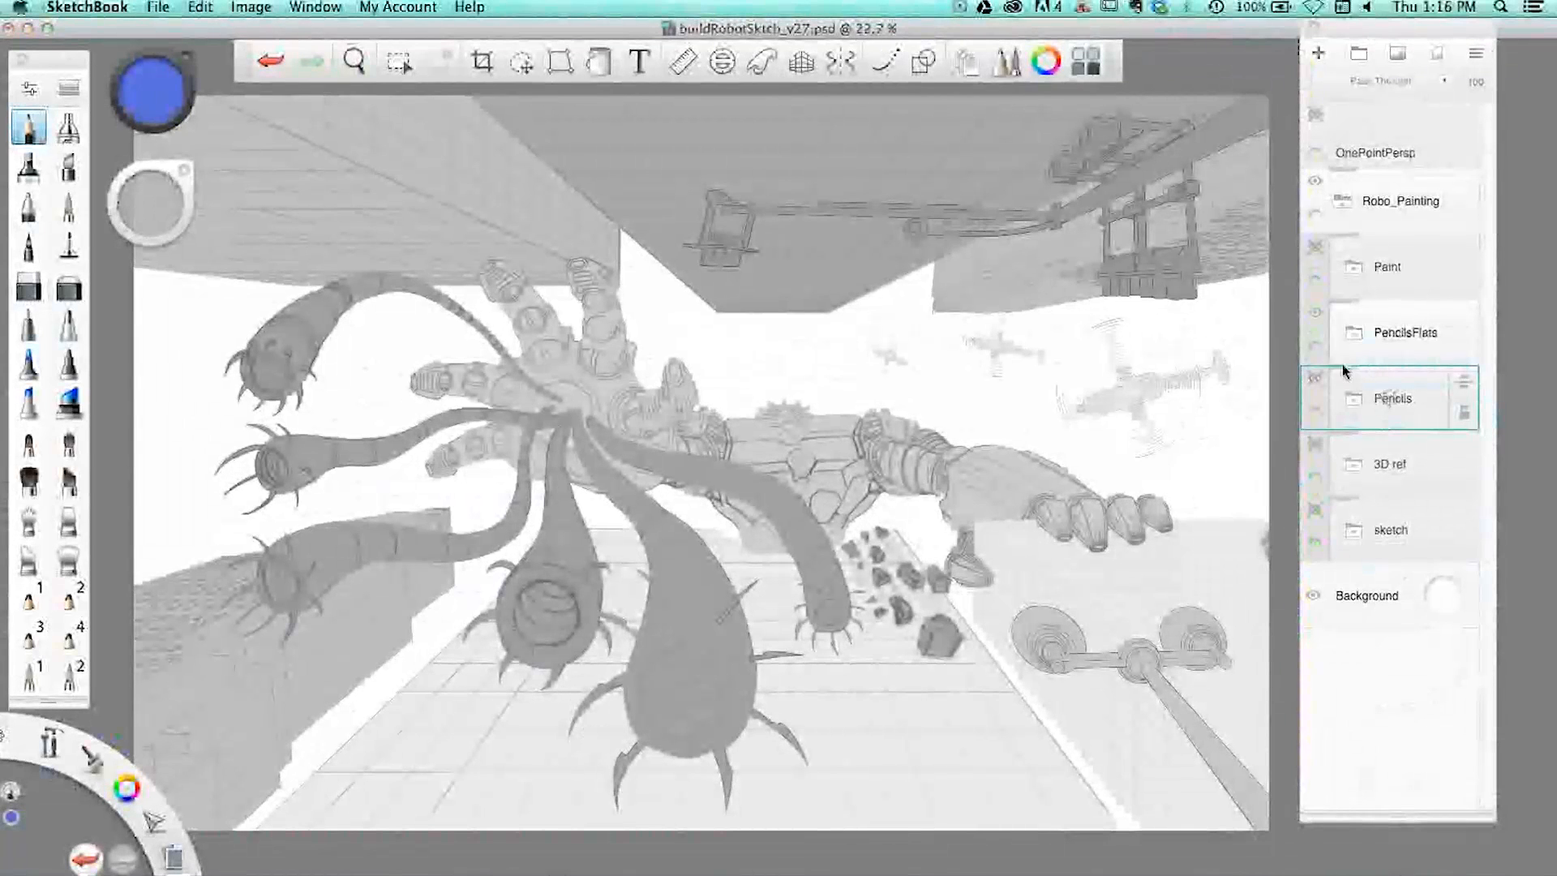
# - Expand the PencilsFlats group, select the flats_tendrils layer, and toggle its visibility off and on
pyautogui.click(1347, 328)
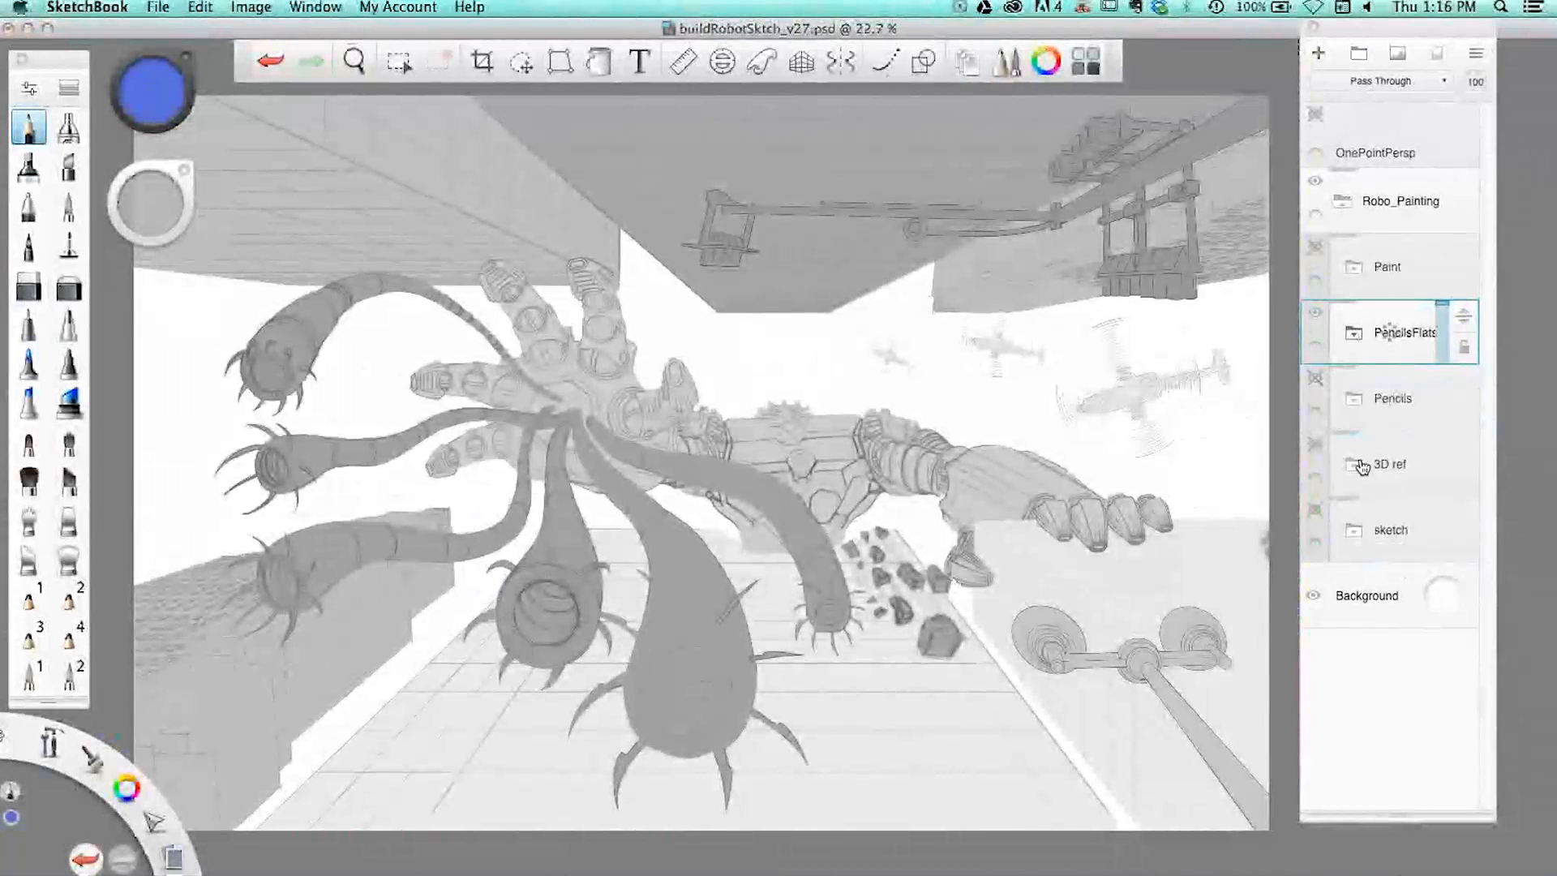
pyautogui.click(1354, 333)
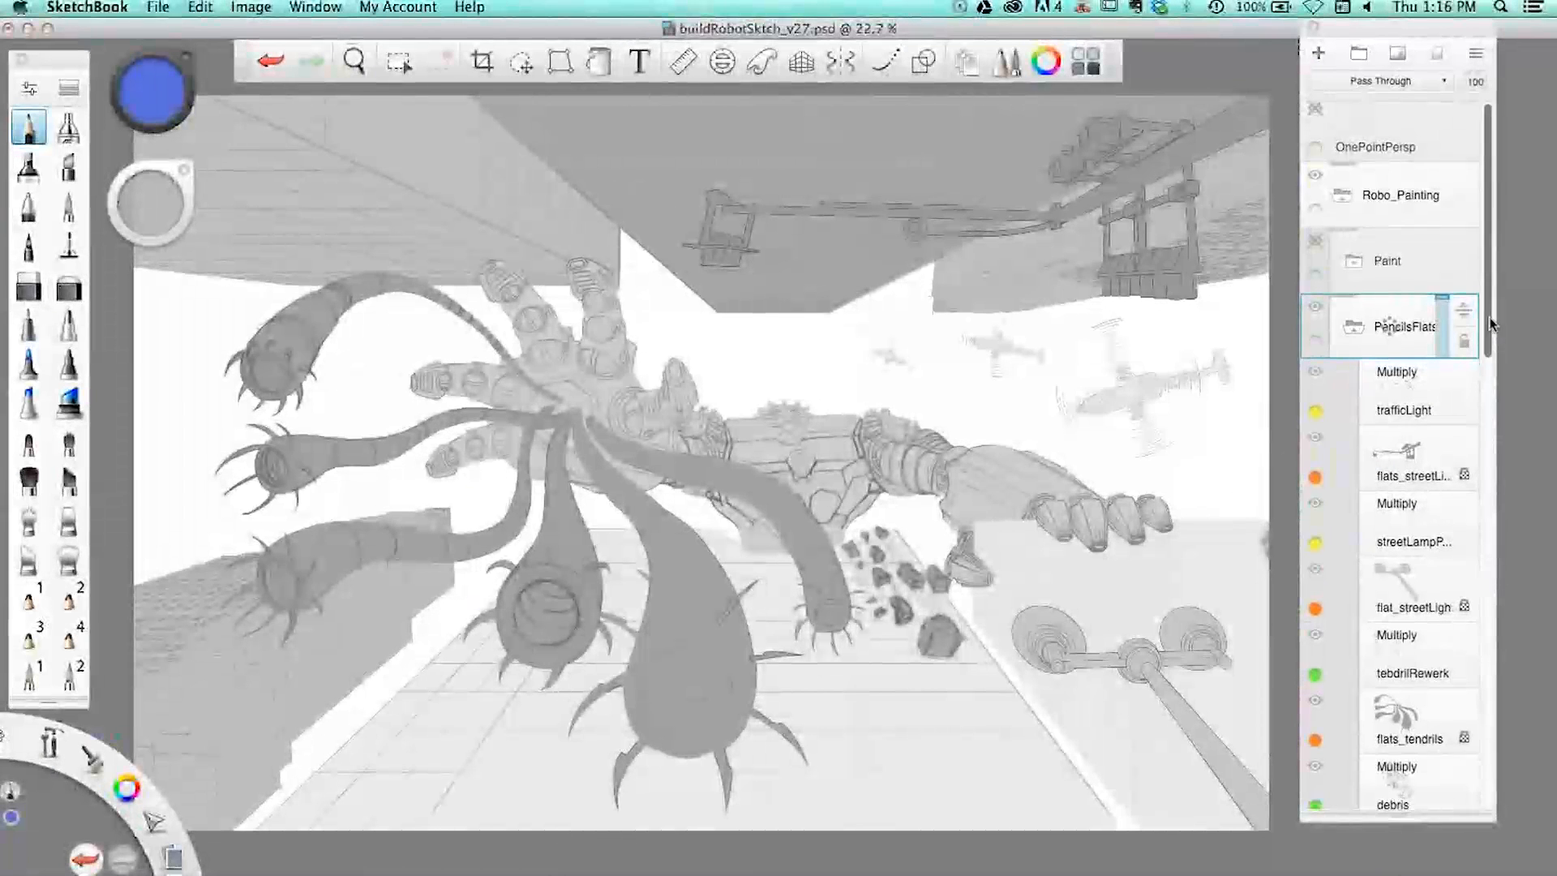
pyautogui.scroll(-3, 1491, 356)
pyautogui.scroll(-3, 1491, 393)
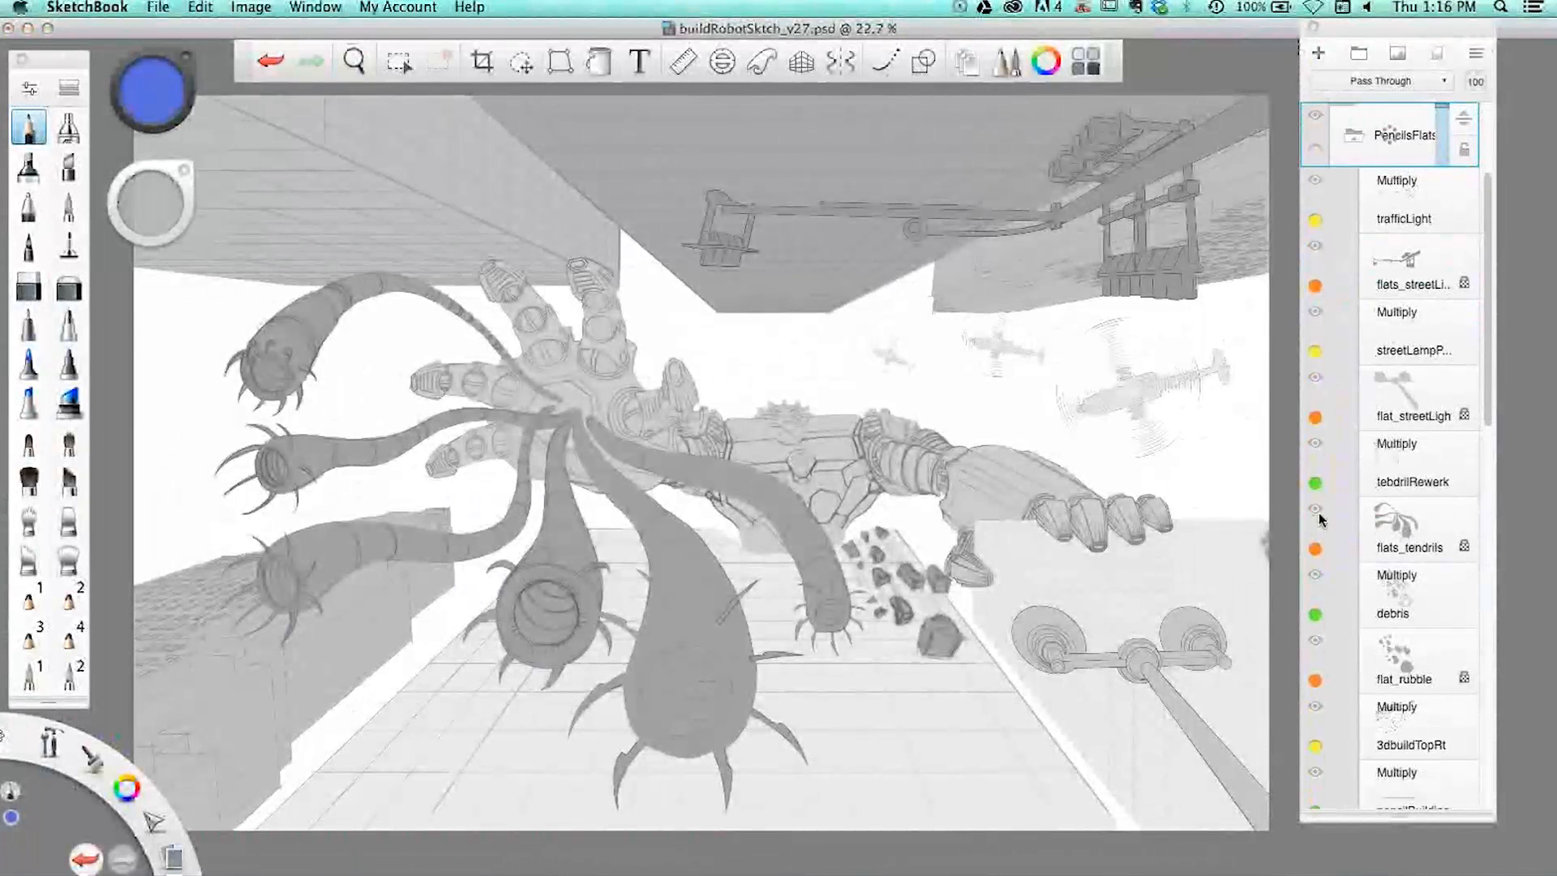
pyautogui.click(1410, 556)
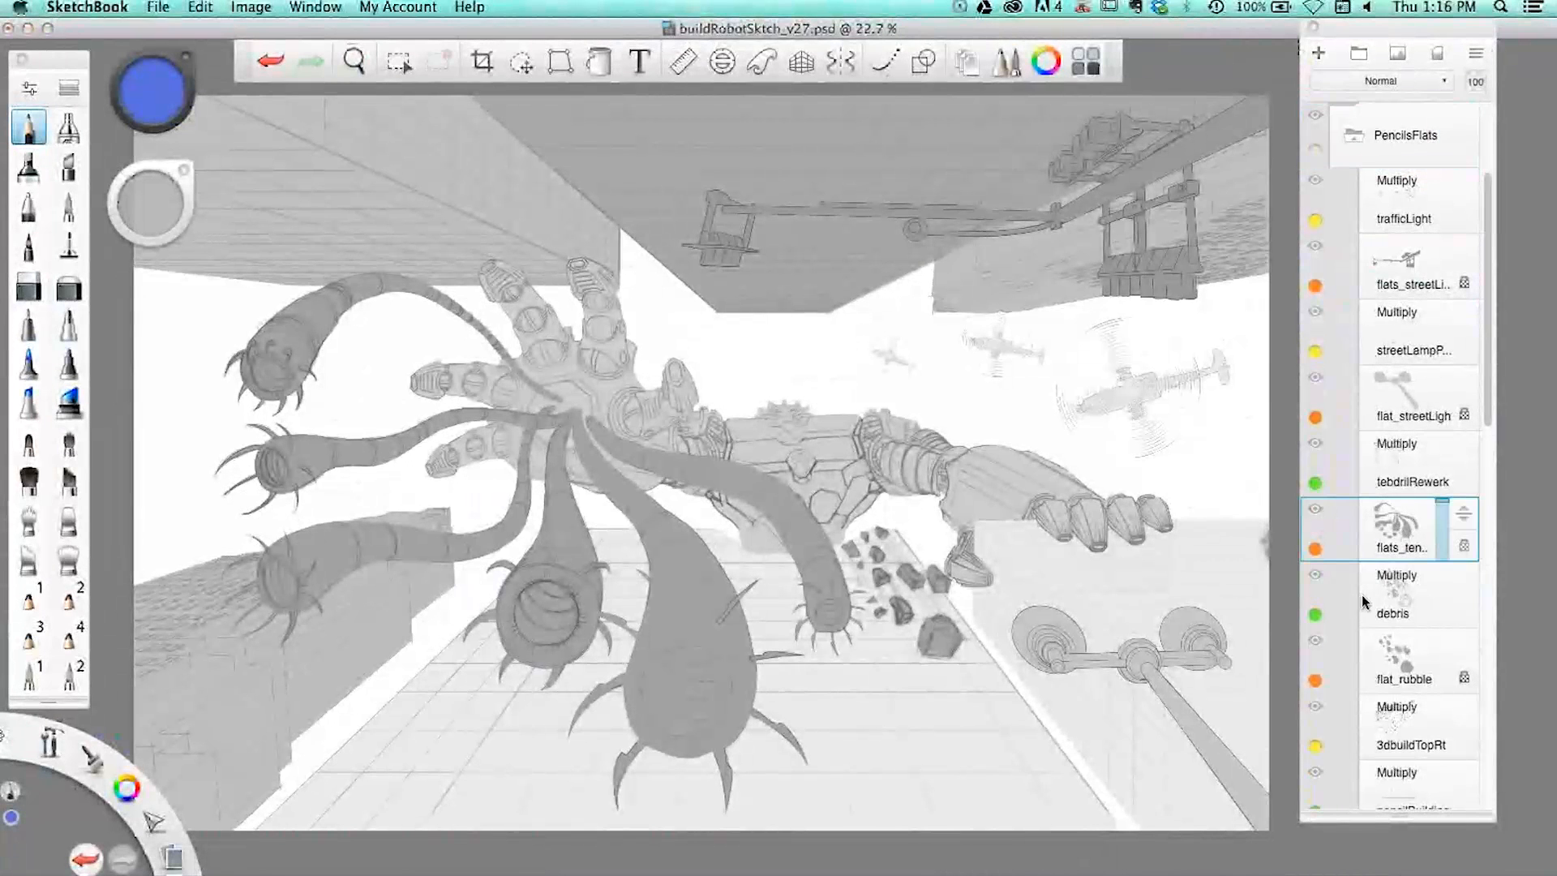
pyautogui.click(1321, 511)
pyautogui.click(1320, 510)
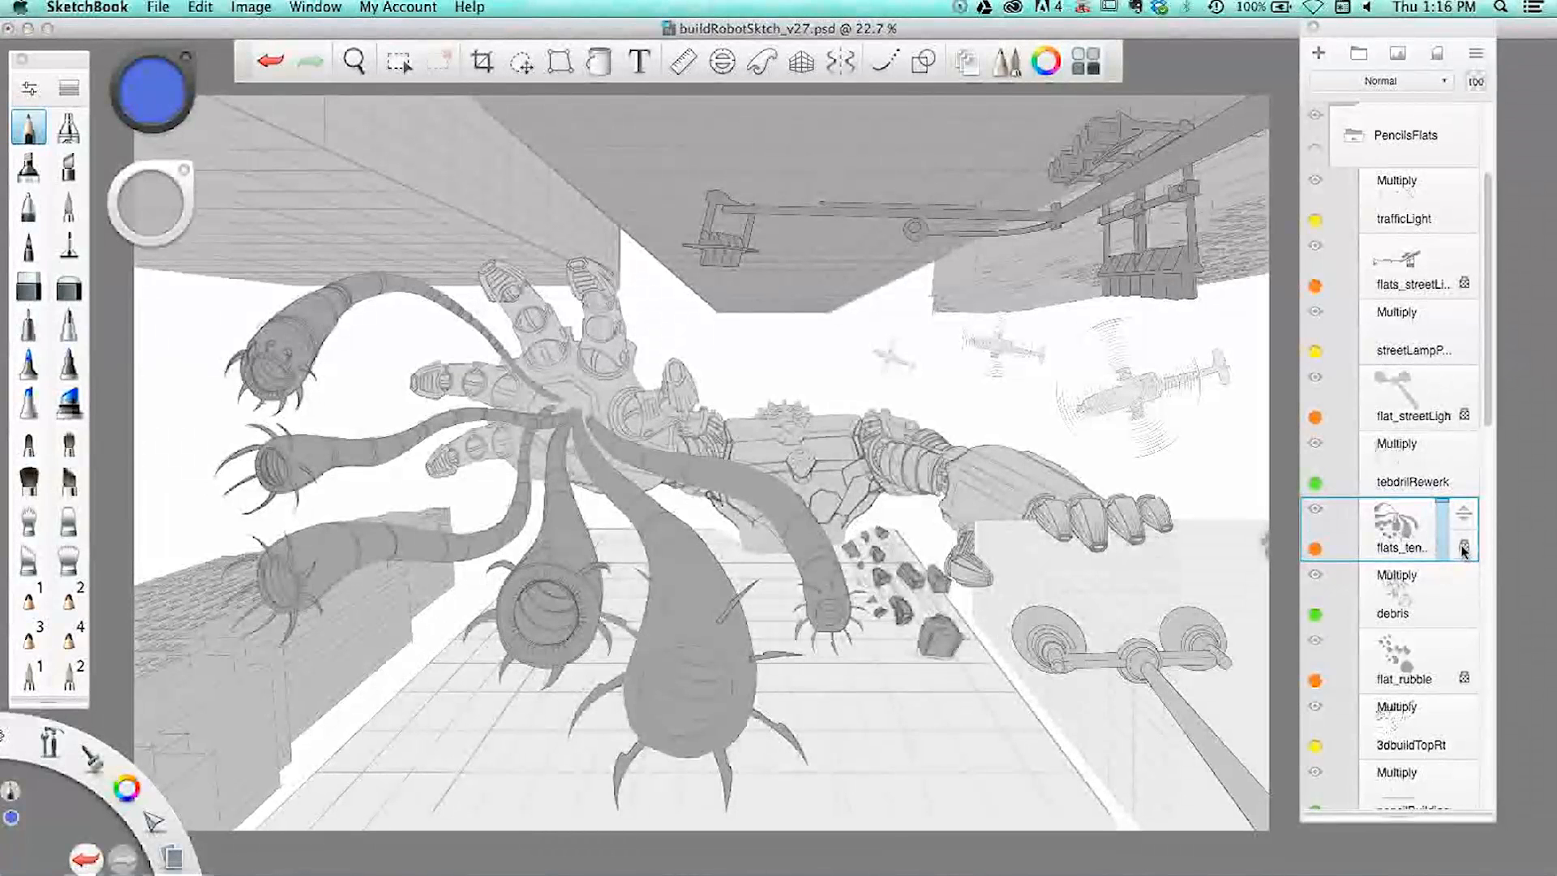
pyautogui.click(521, 63)
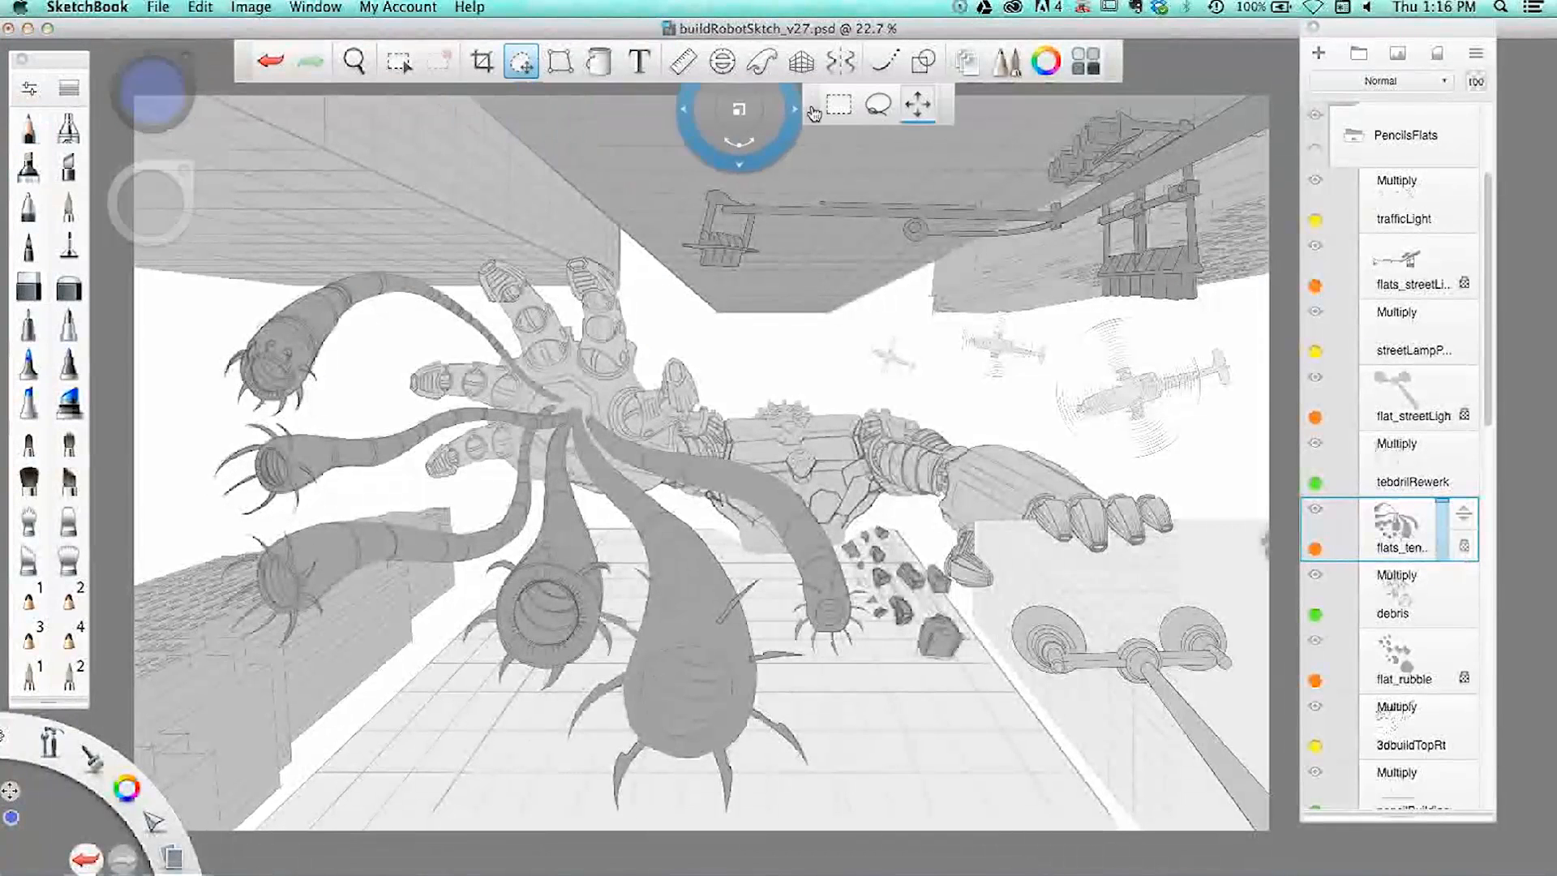
pyautogui.click(876, 105)
pyautogui.moveTo(374, 241)
pyautogui.mouseDown()
pyautogui.moveTo(317, 347)
pyautogui.moveTo(370, 241)
pyautogui.mouseUp()
pyautogui.click(600, 72)
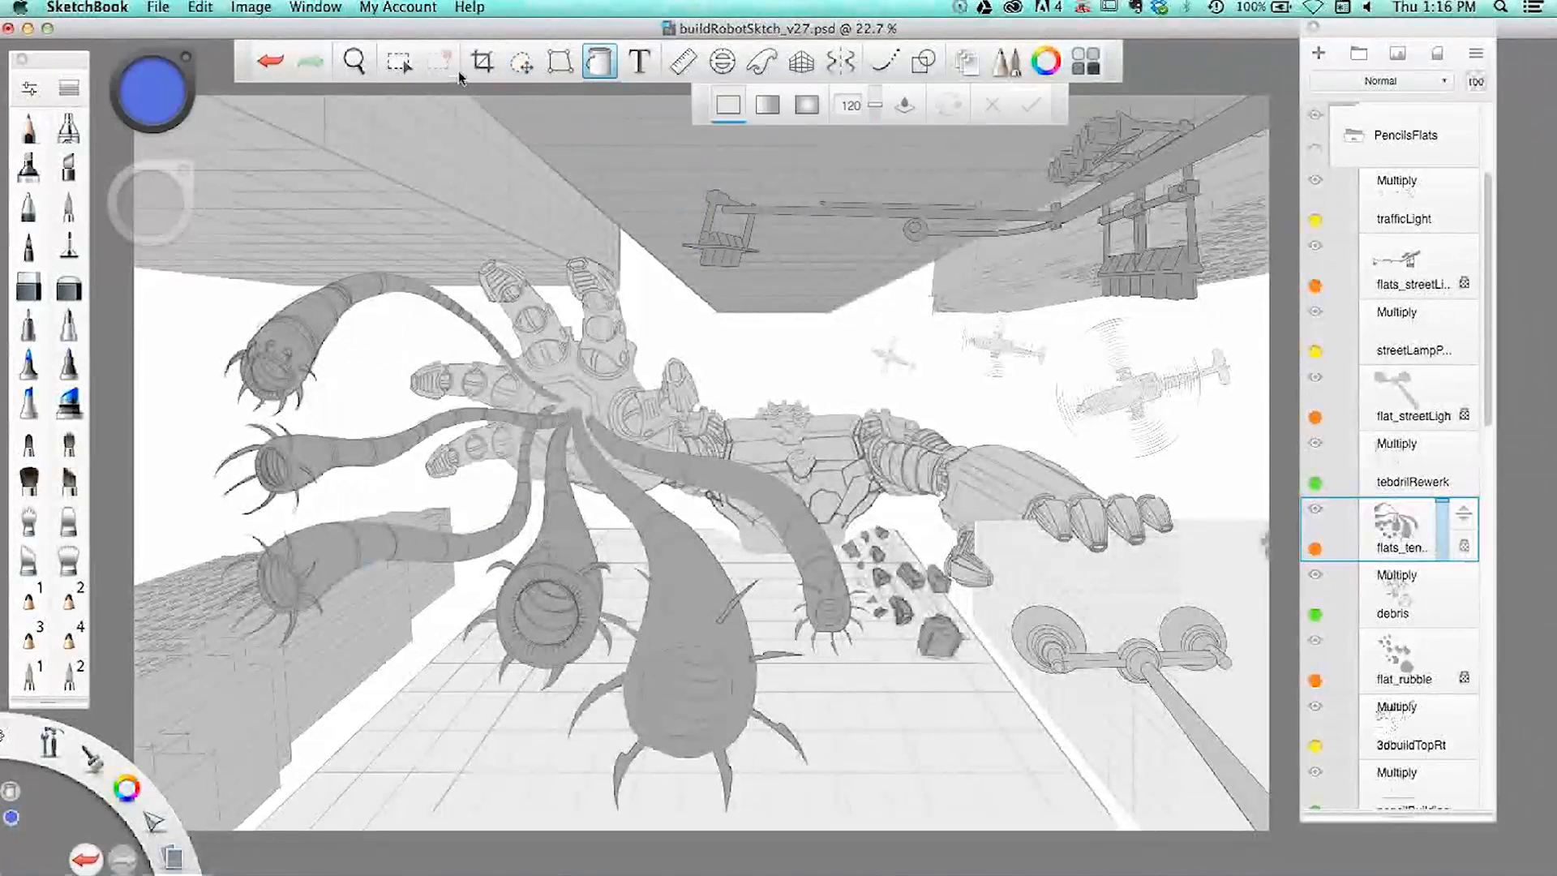
# - Lasso the curved section of the uppermost tendril, try a solid blue fill inside it, and undo the fill and selection
pyautogui.click(396, 68)
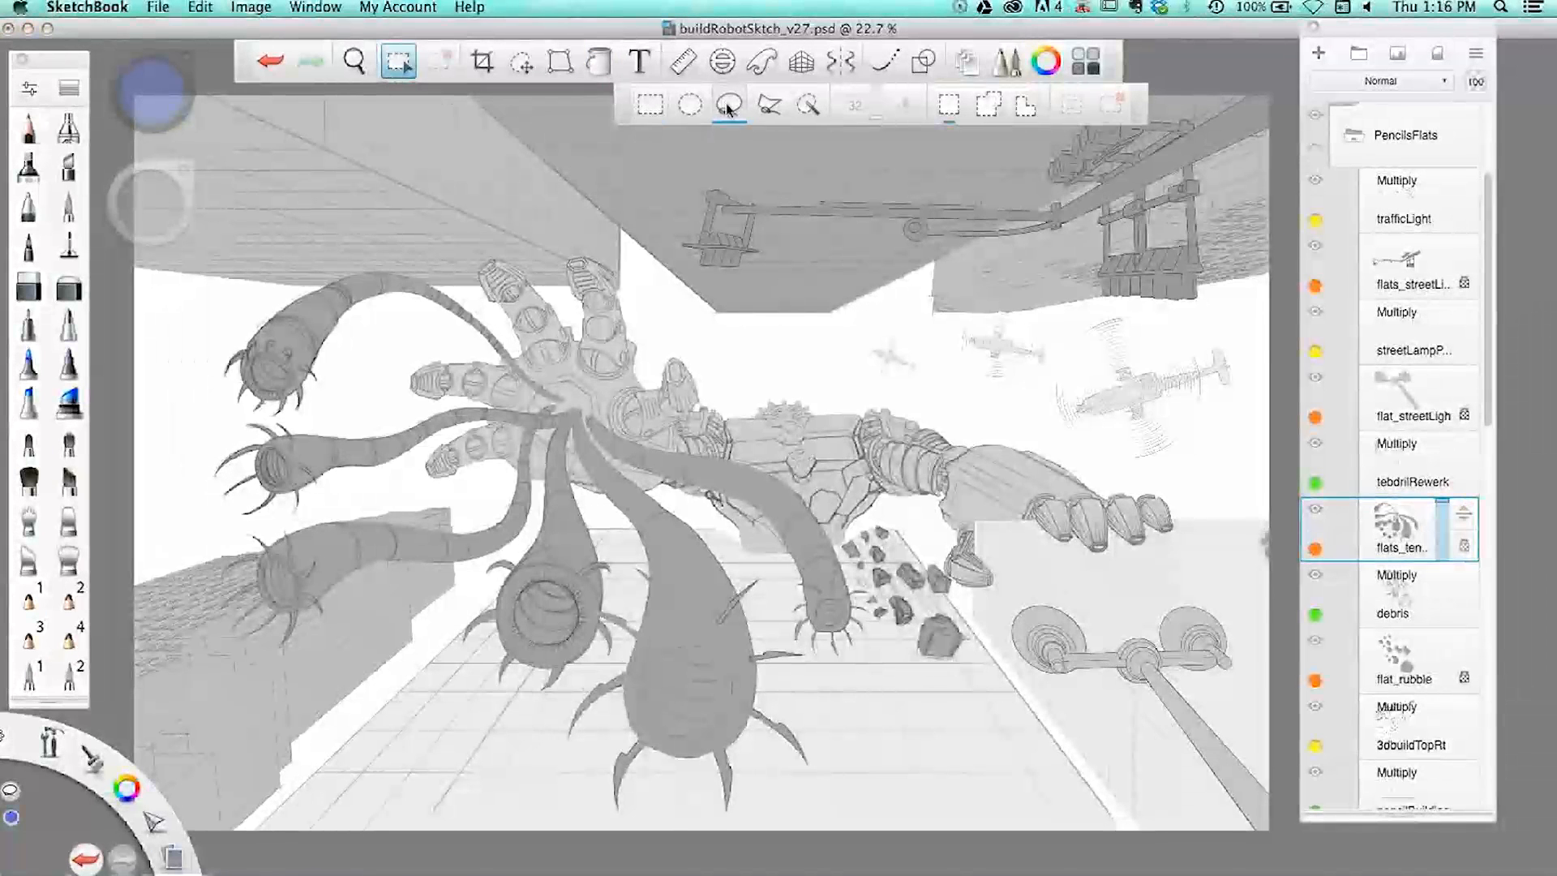
pyautogui.moveTo(427, 240); pyautogui.dragTo(409, 358)
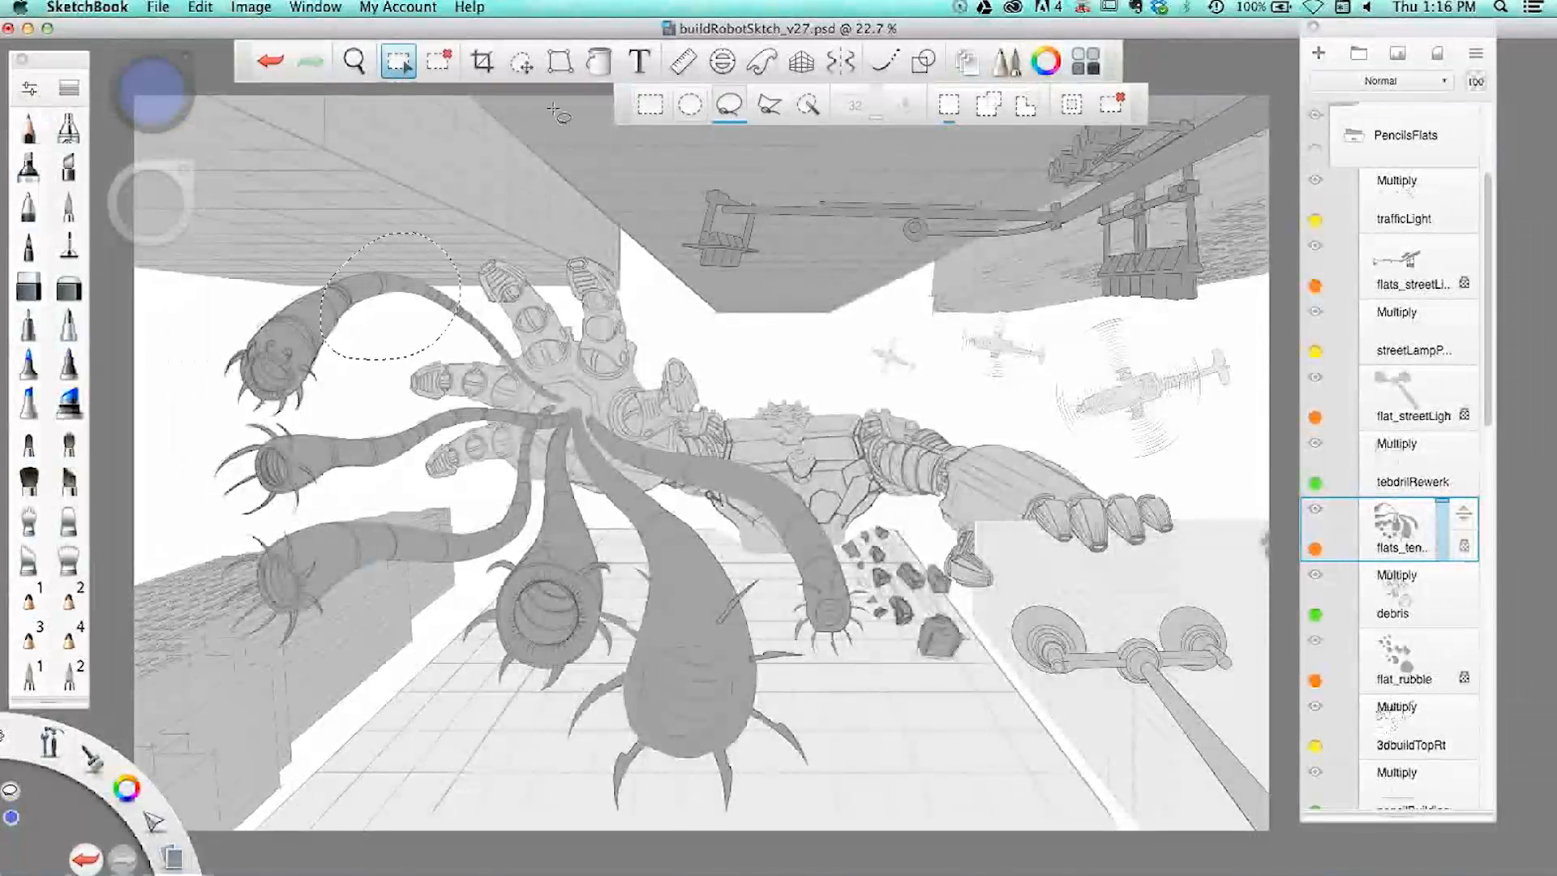
pyautogui.click(600, 62)
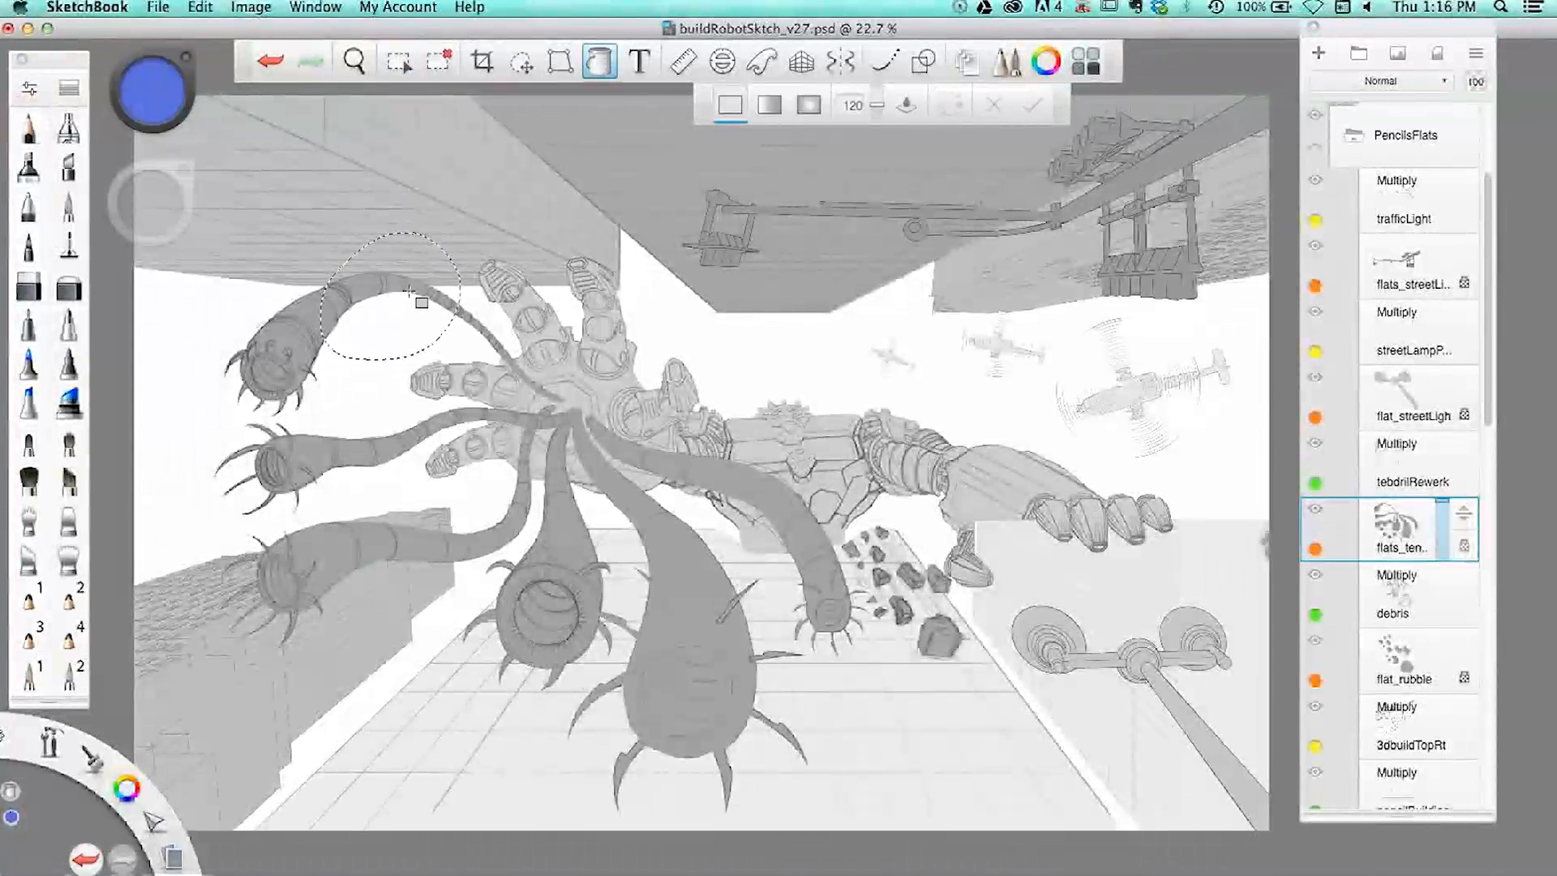
pyautogui.click(397, 328)
pyautogui.press('super+z')
pyautogui.press('super+z')
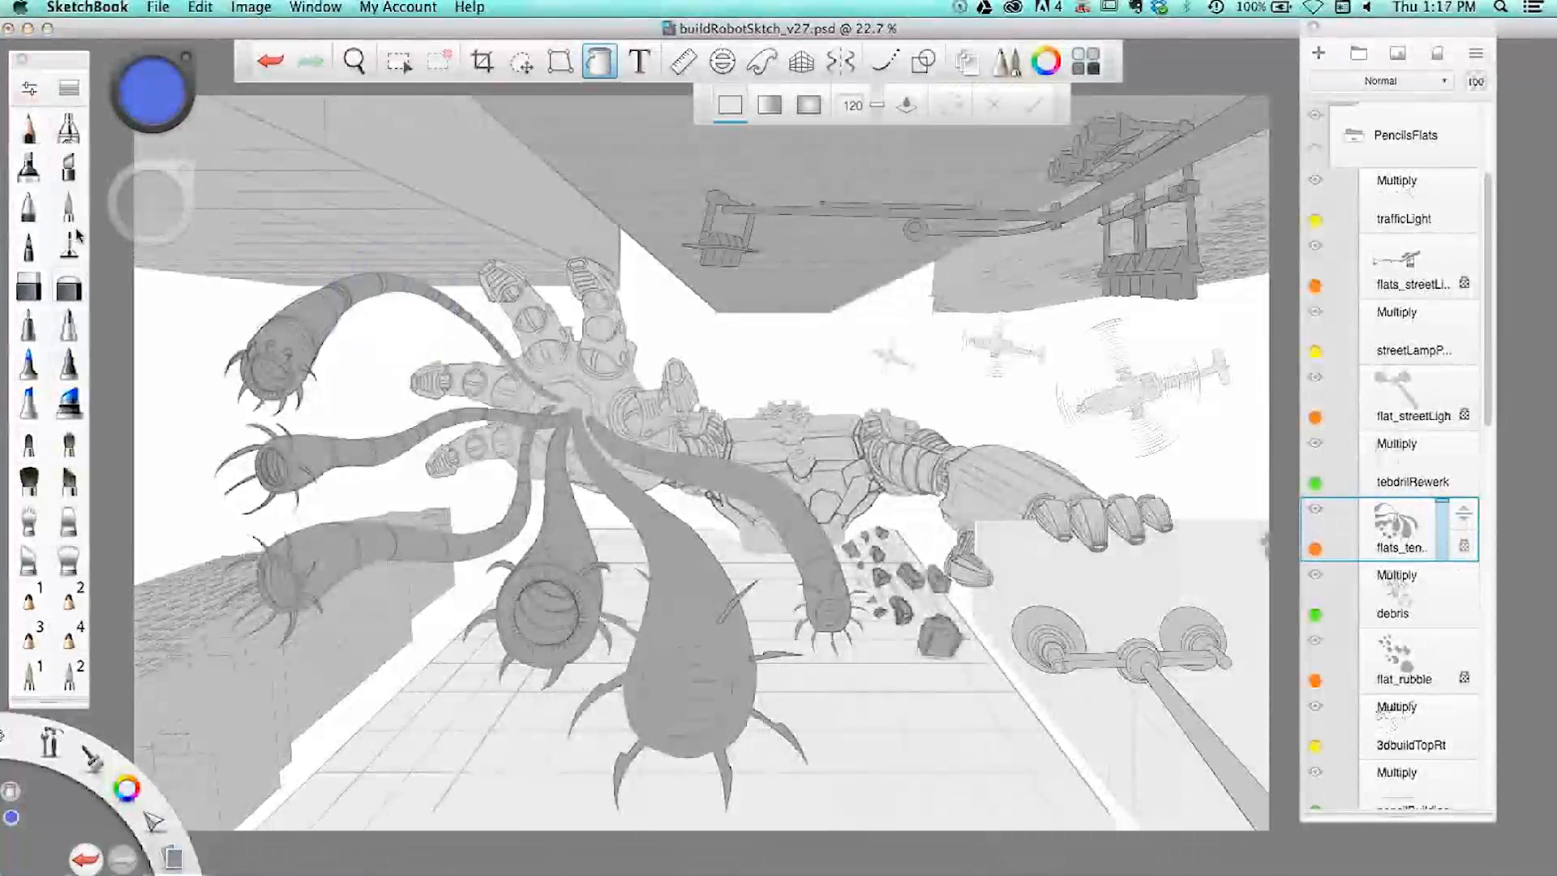
# - Try a solid blue brush stroke along the curve of the uppermost tendril and undo it
pyautogui.click(69, 206)
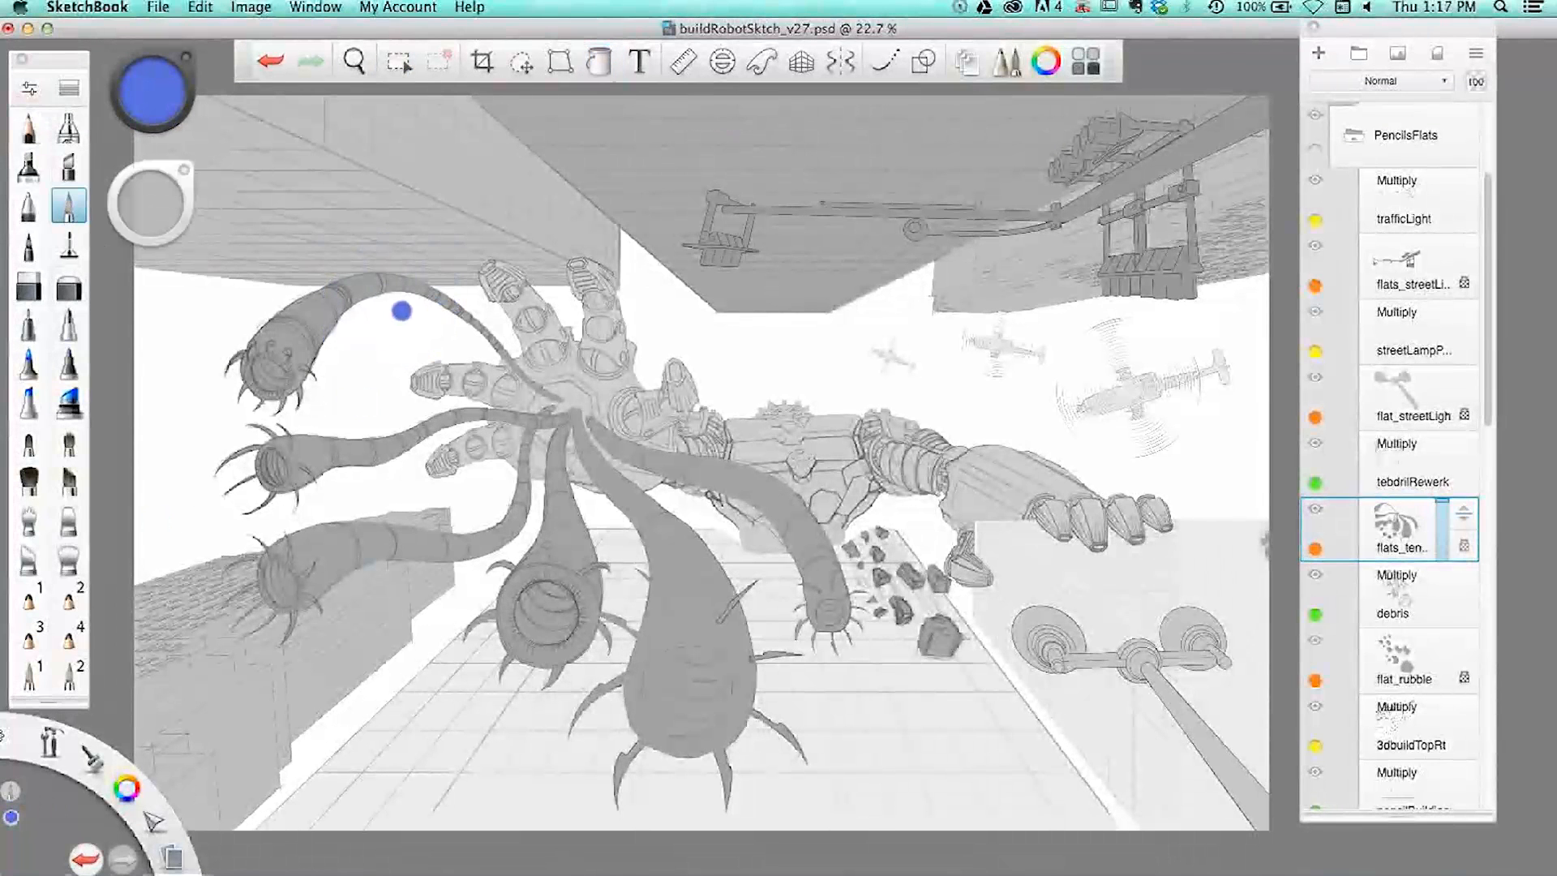
pyautogui.moveTo(352, 285); pyautogui.dragTo(432, 290)
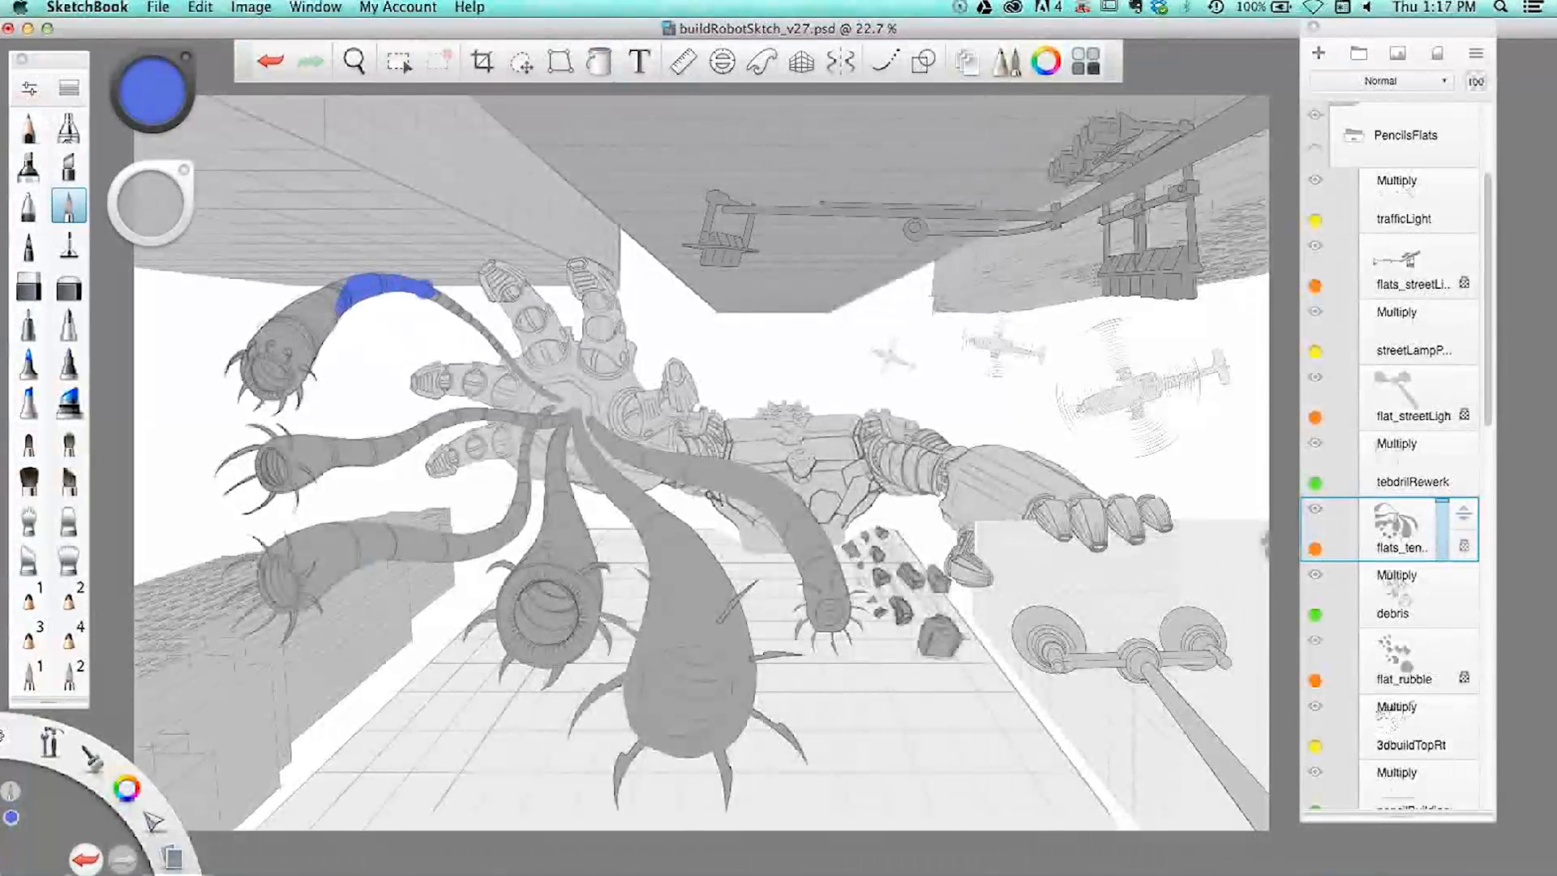
pyautogui.press('super+z')
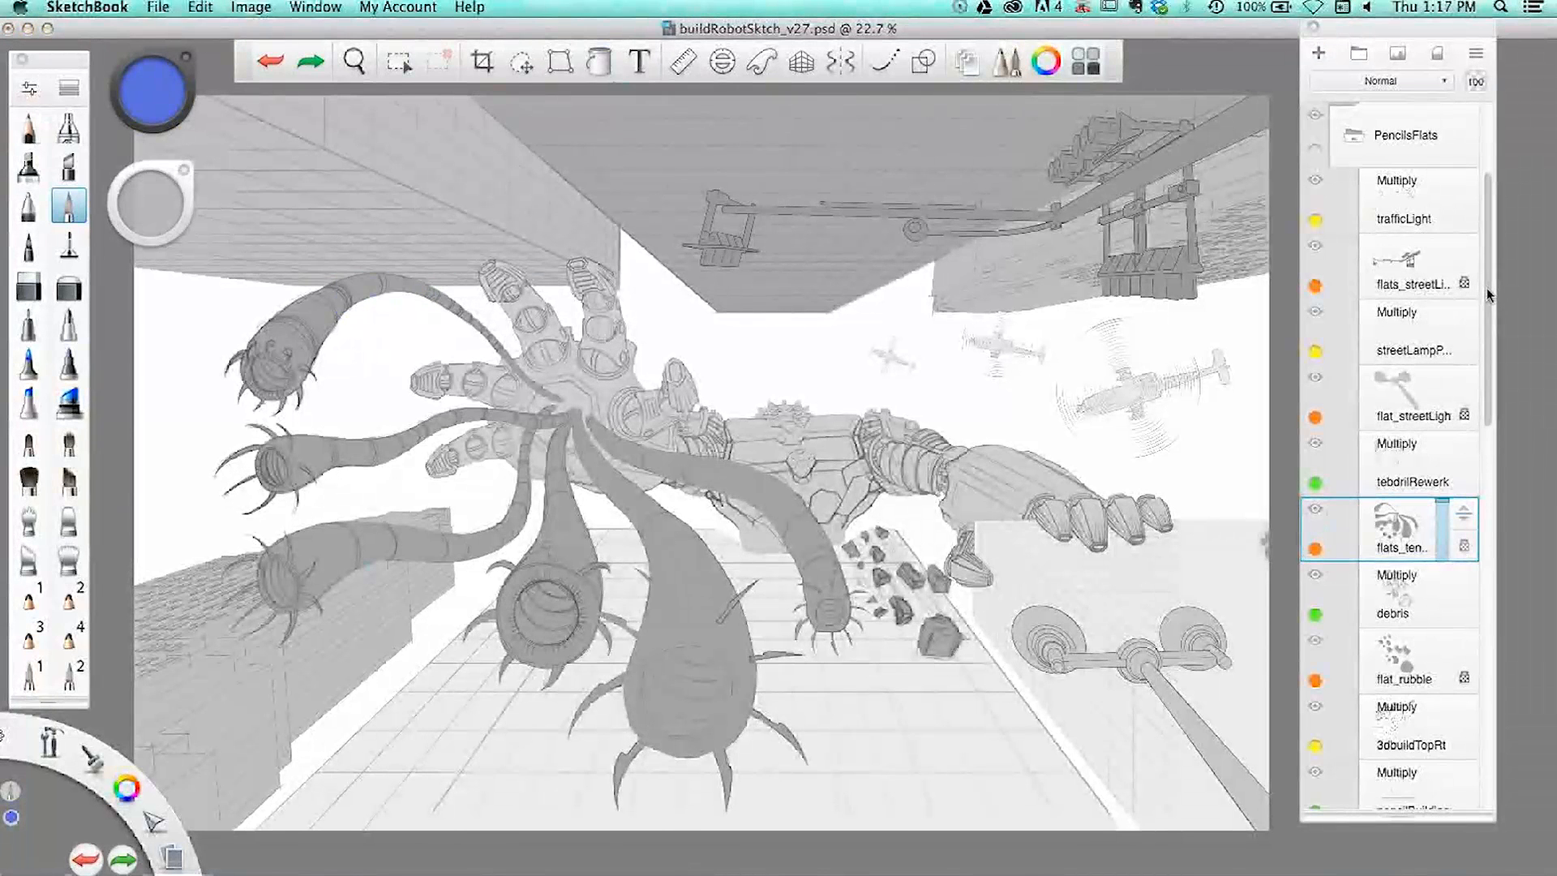
# - Toggle the visibility of the flats_tendrils layer to compare the drawing with and without the tendril flats
pyautogui.moveTo(1487, 291); pyautogui.dragTo(1472, 238)
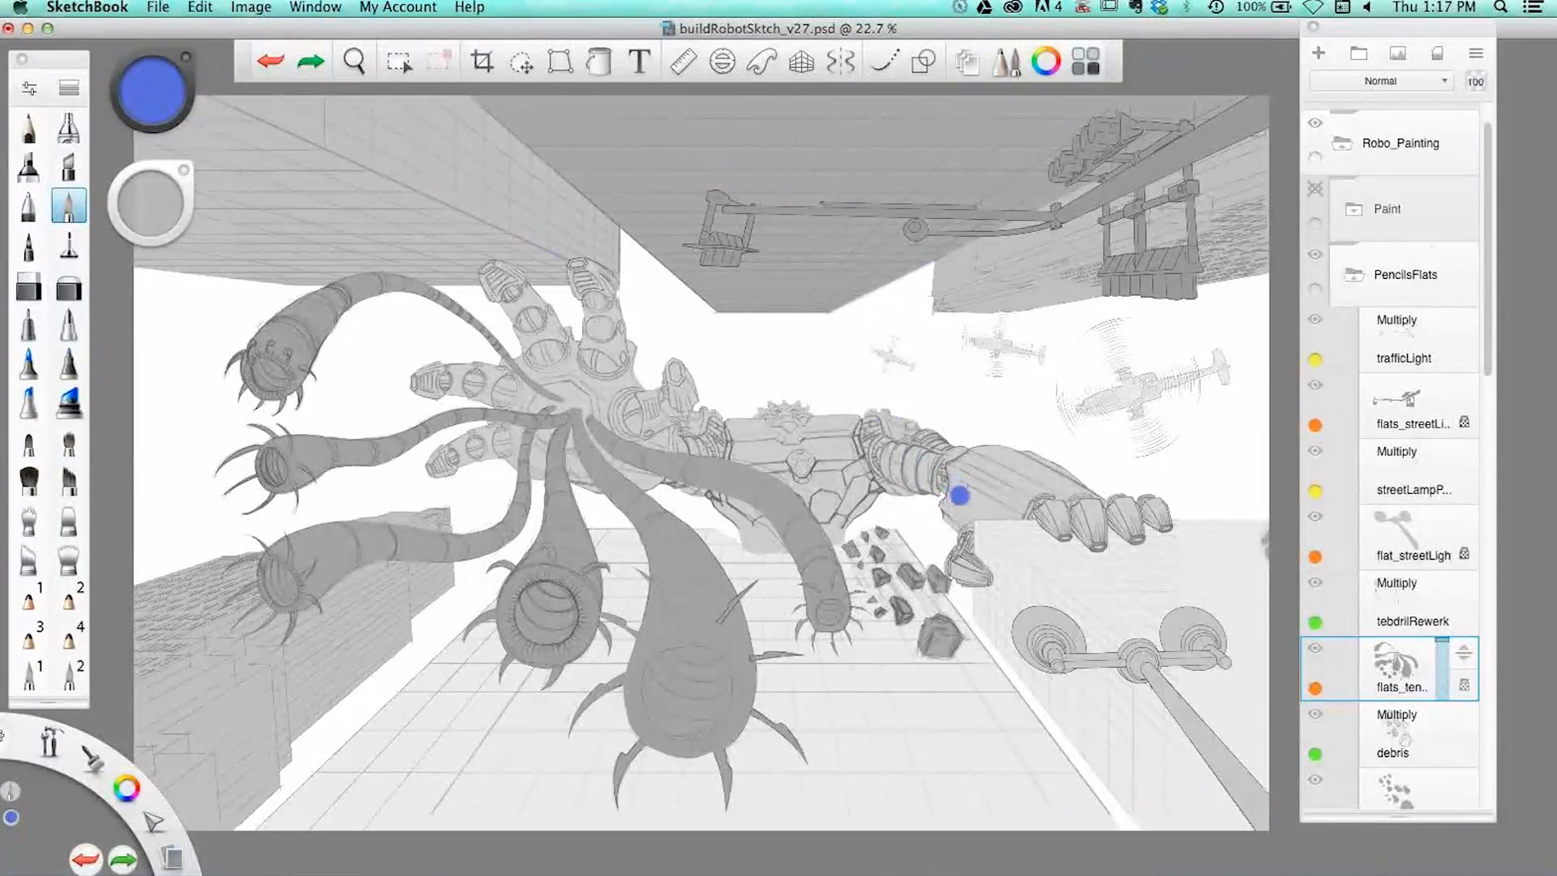
pyautogui.press('space')
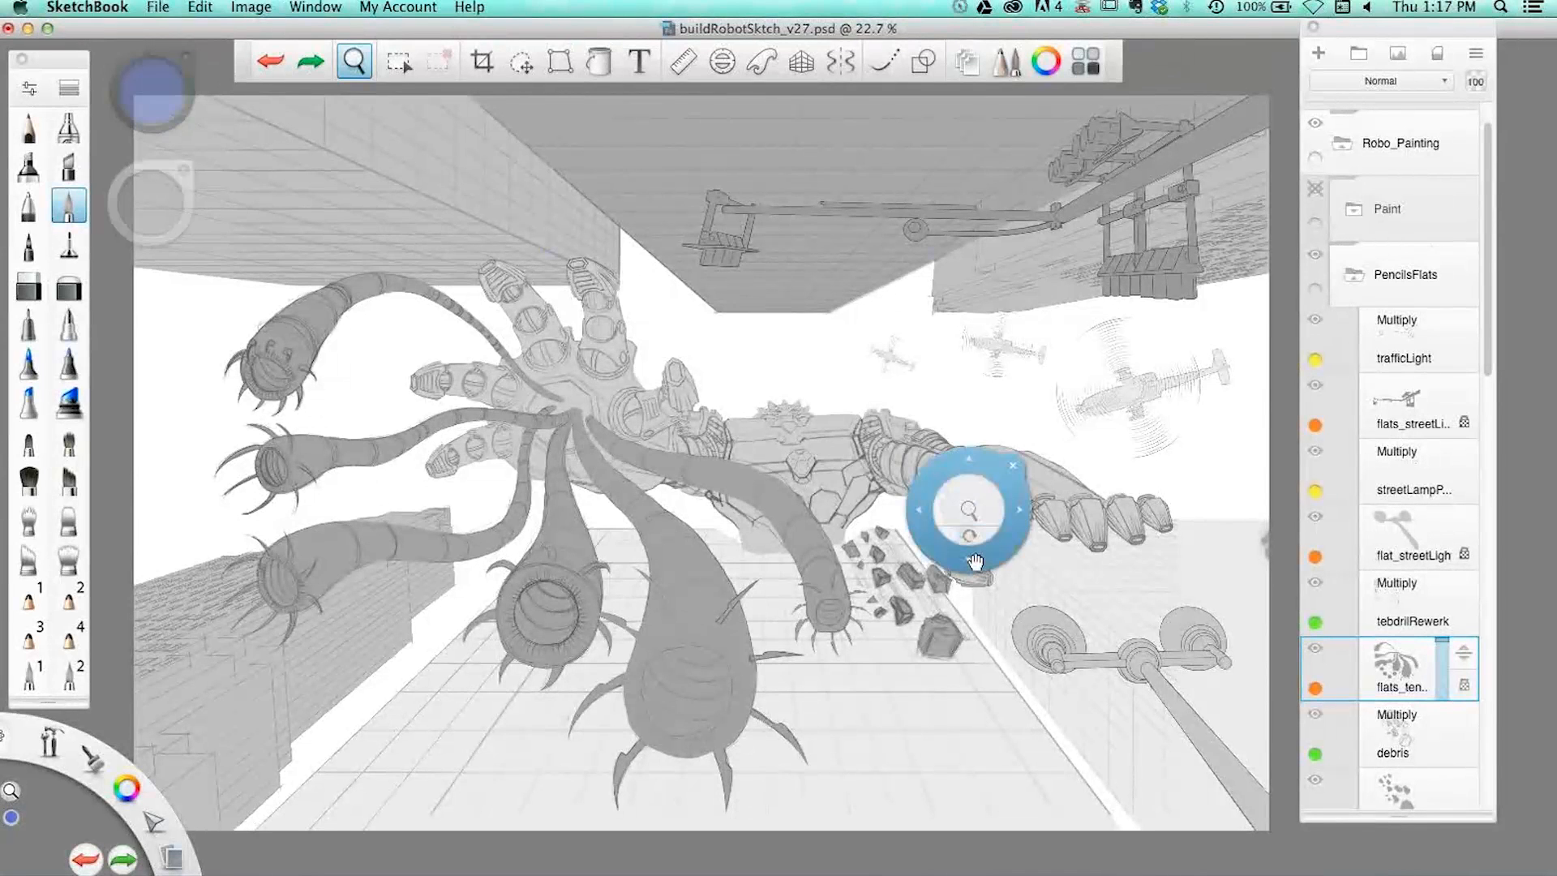
pyautogui.moveTo(976, 562); pyautogui.dragTo(975, 564)
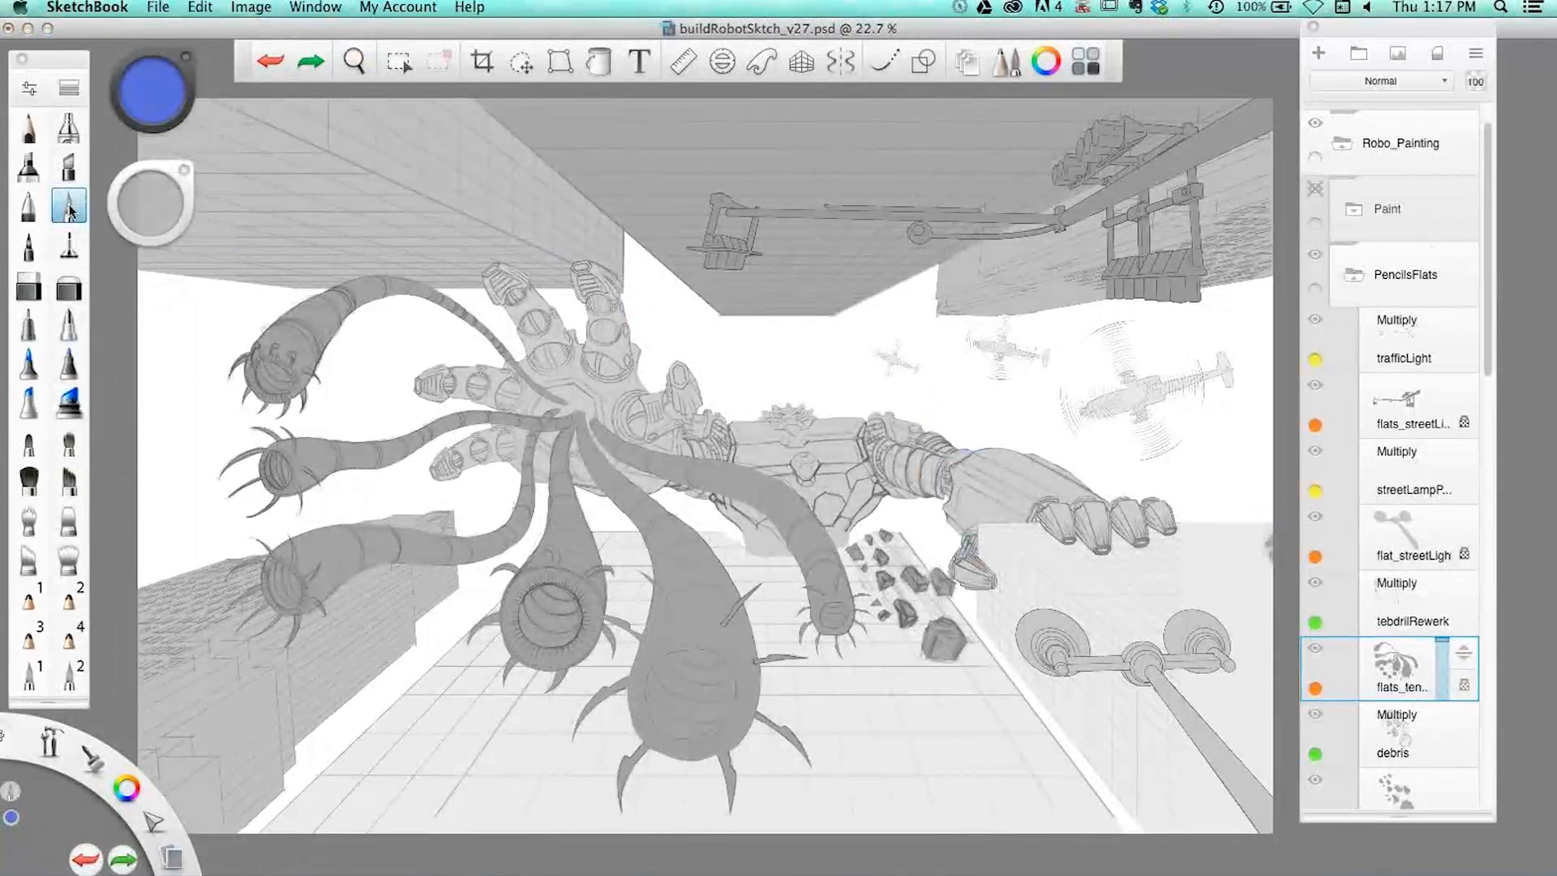
pyautogui.click(1316, 649)
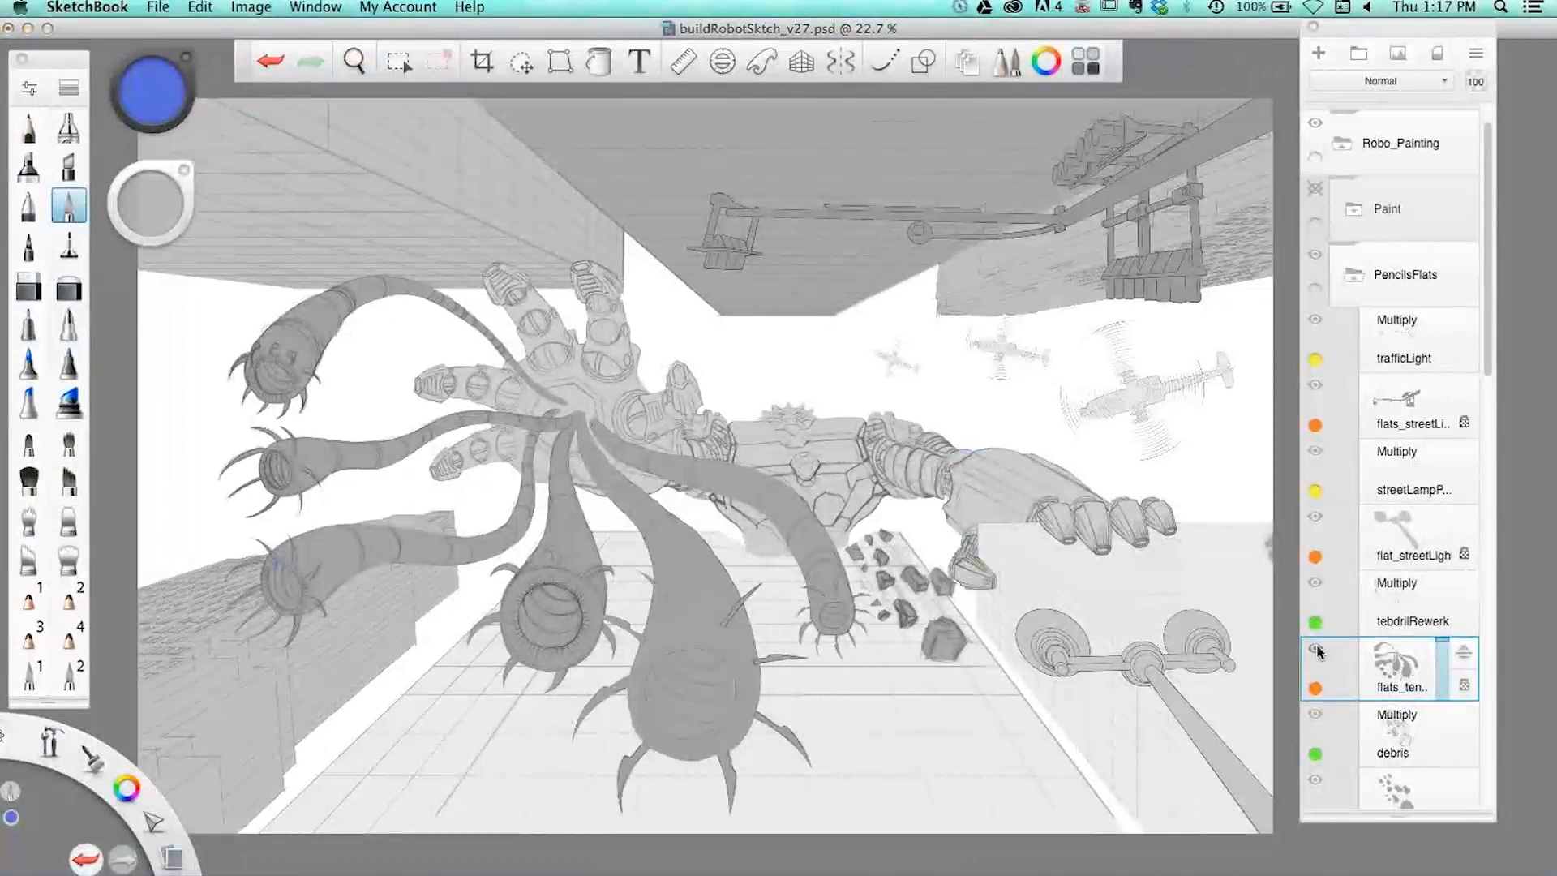
pyautogui.click(1316, 648)
pyautogui.click(1316, 649)
# - Shade the head and curved body of the uppermost tendril with soft blue airbrush strokes on flats_tendrils
pyautogui.click(68, 126)
pyautogui.moveTo(326, 315)
pyautogui.mouseDown()
pyautogui.moveTo(318, 362)
pyautogui.moveTo(371, 290)
pyautogui.mouseUp()
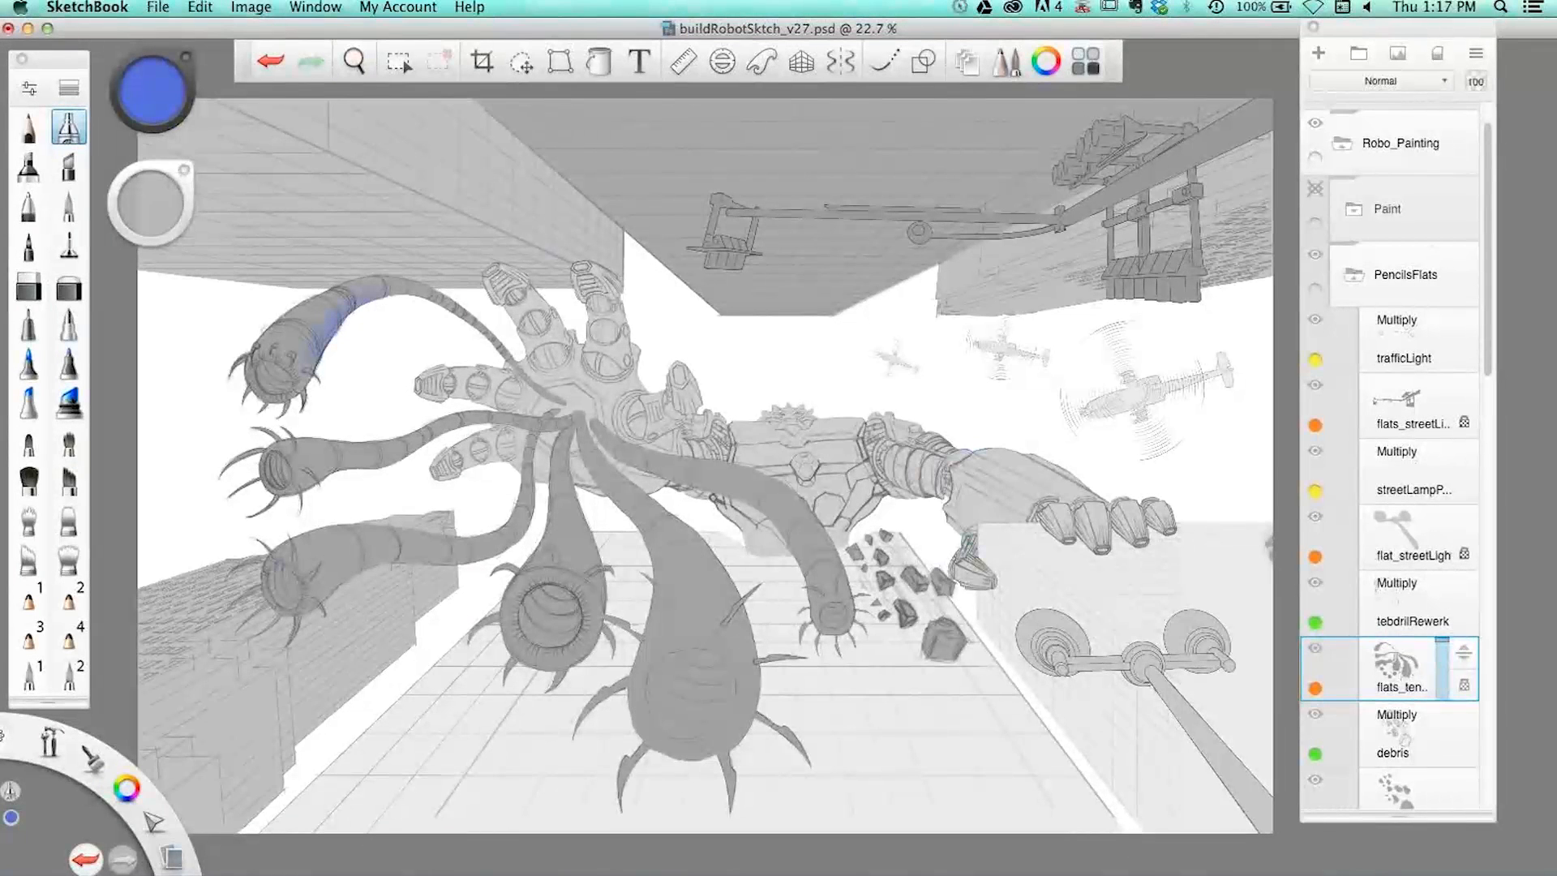
pyautogui.moveTo(307, 373); pyautogui.dragTo(266, 405)
pyautogui.moveTo(272, 336); pyautogui.dragTo(312, 302)
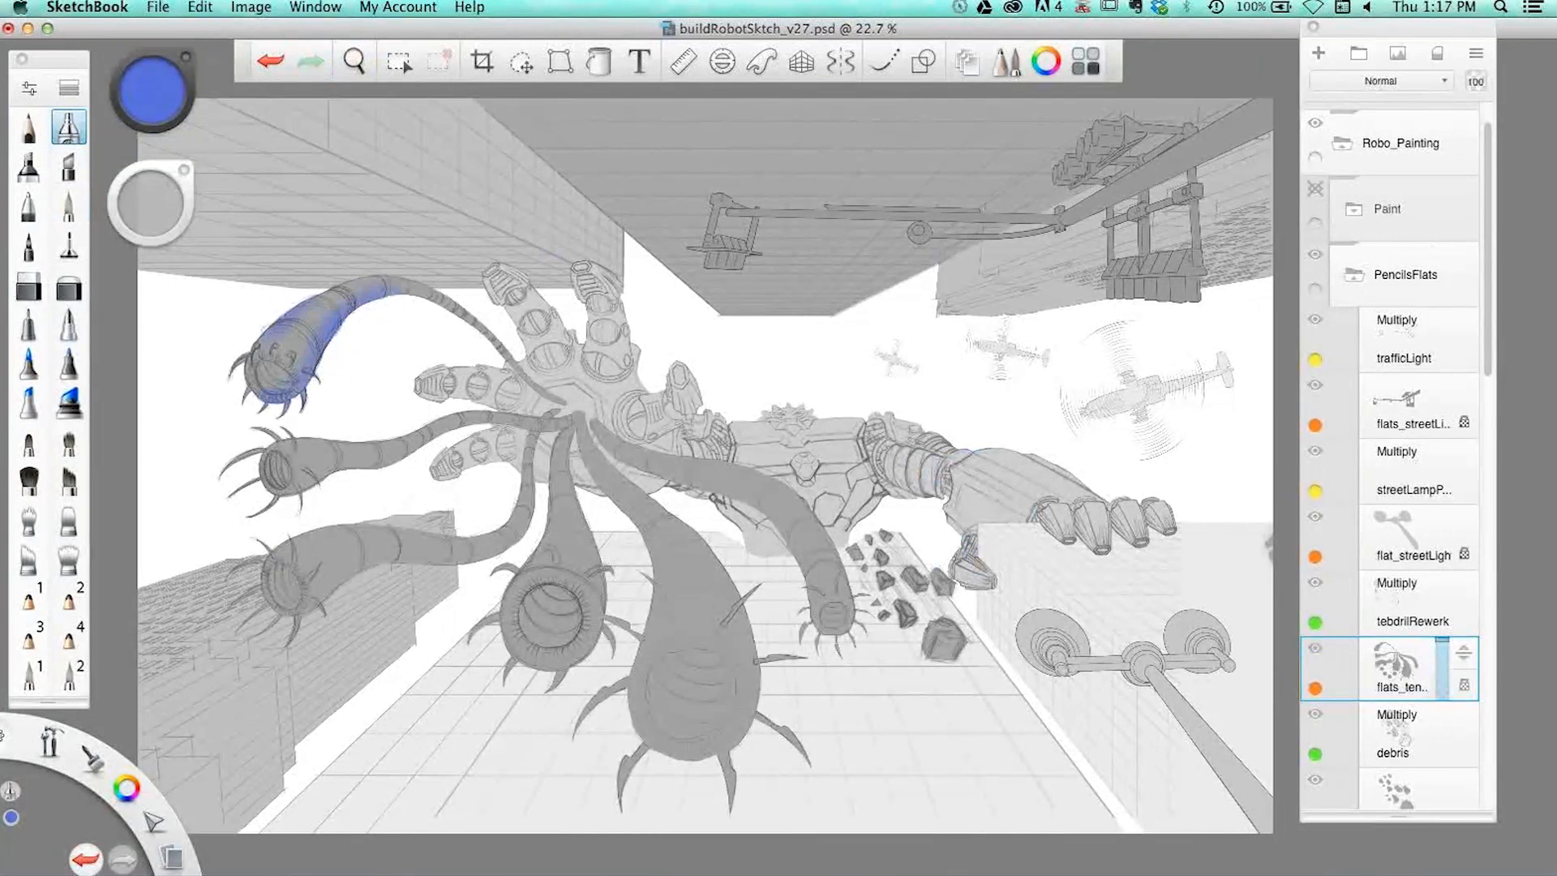
# - Try a white airbrush highlight along the uppermost tendril, and undo it together with the blue shading
pyautogui.click(155, 92)
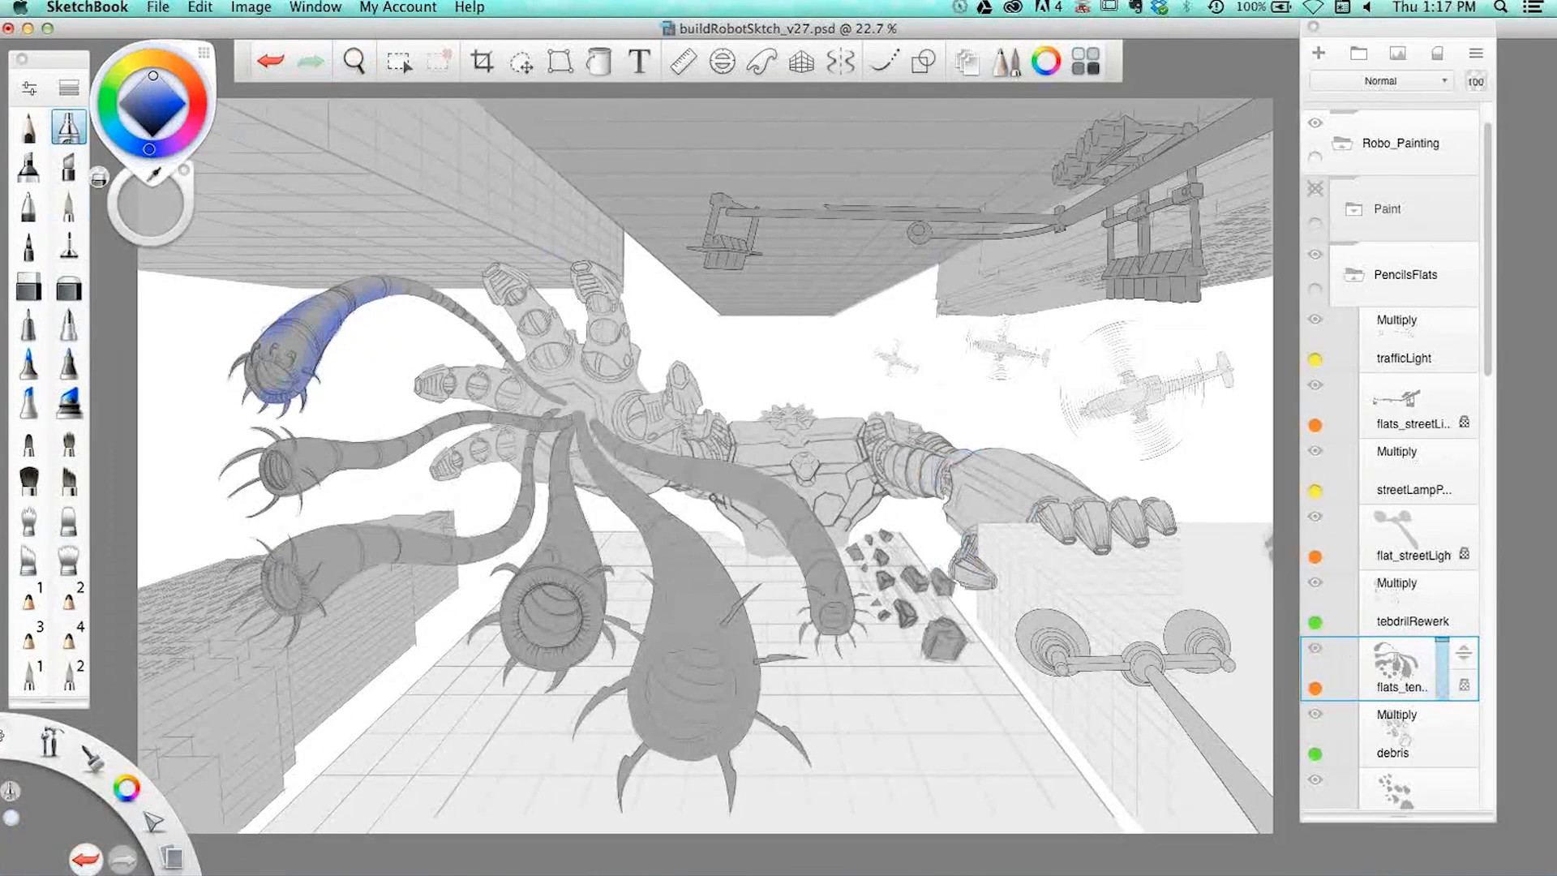
pyautogui.moveTo(296, 330); pyautogui.dragTo(376, 286)
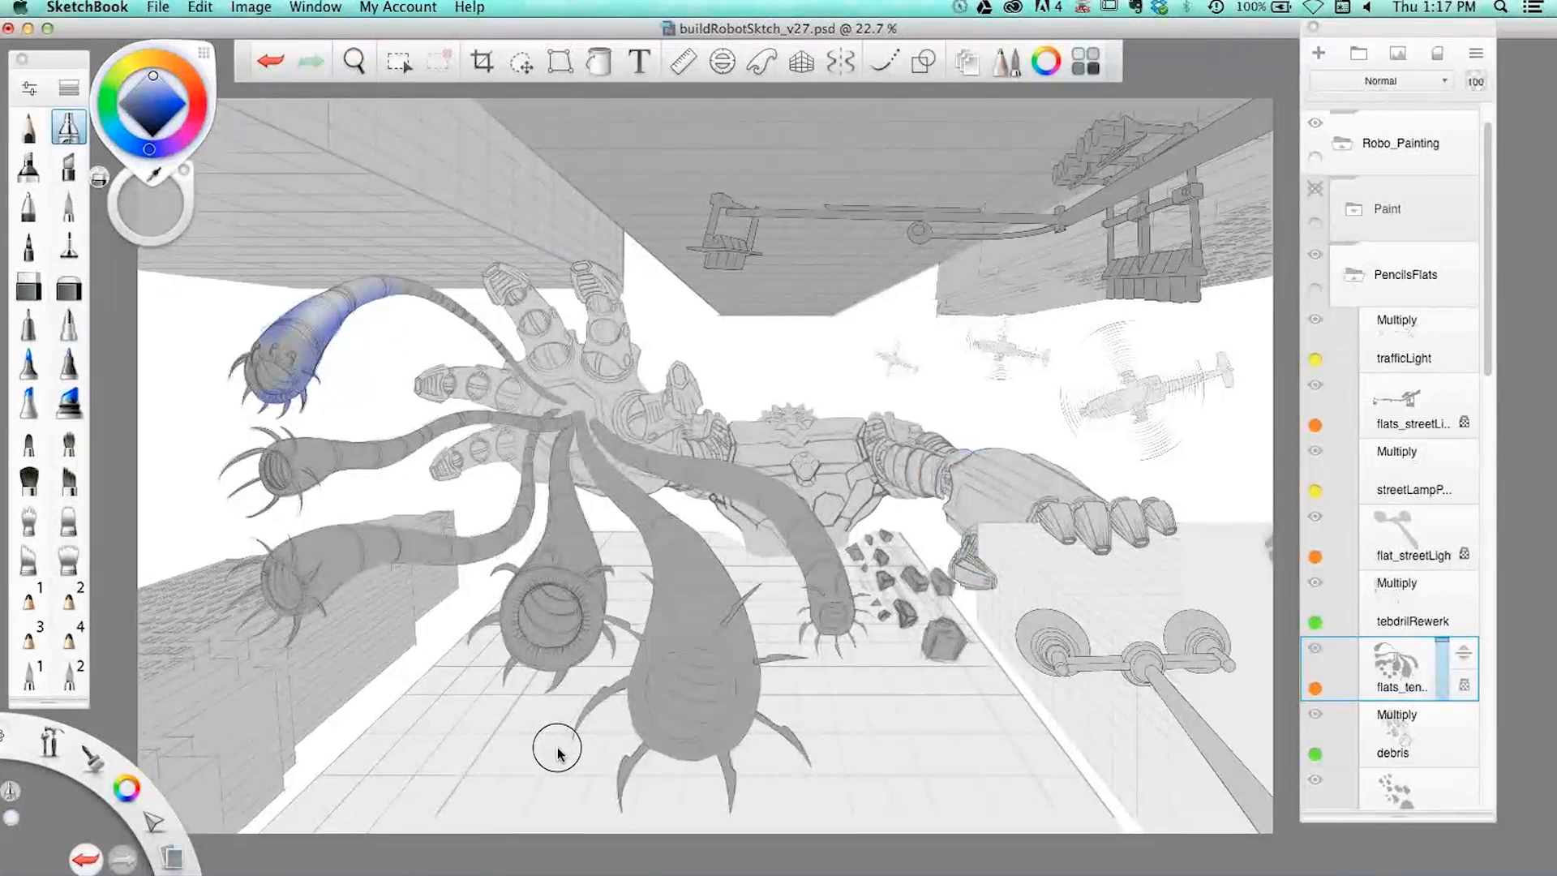
pyautogui.press('super+z')
pyautogui.press('super+z')
pyautogui.press('super+z')
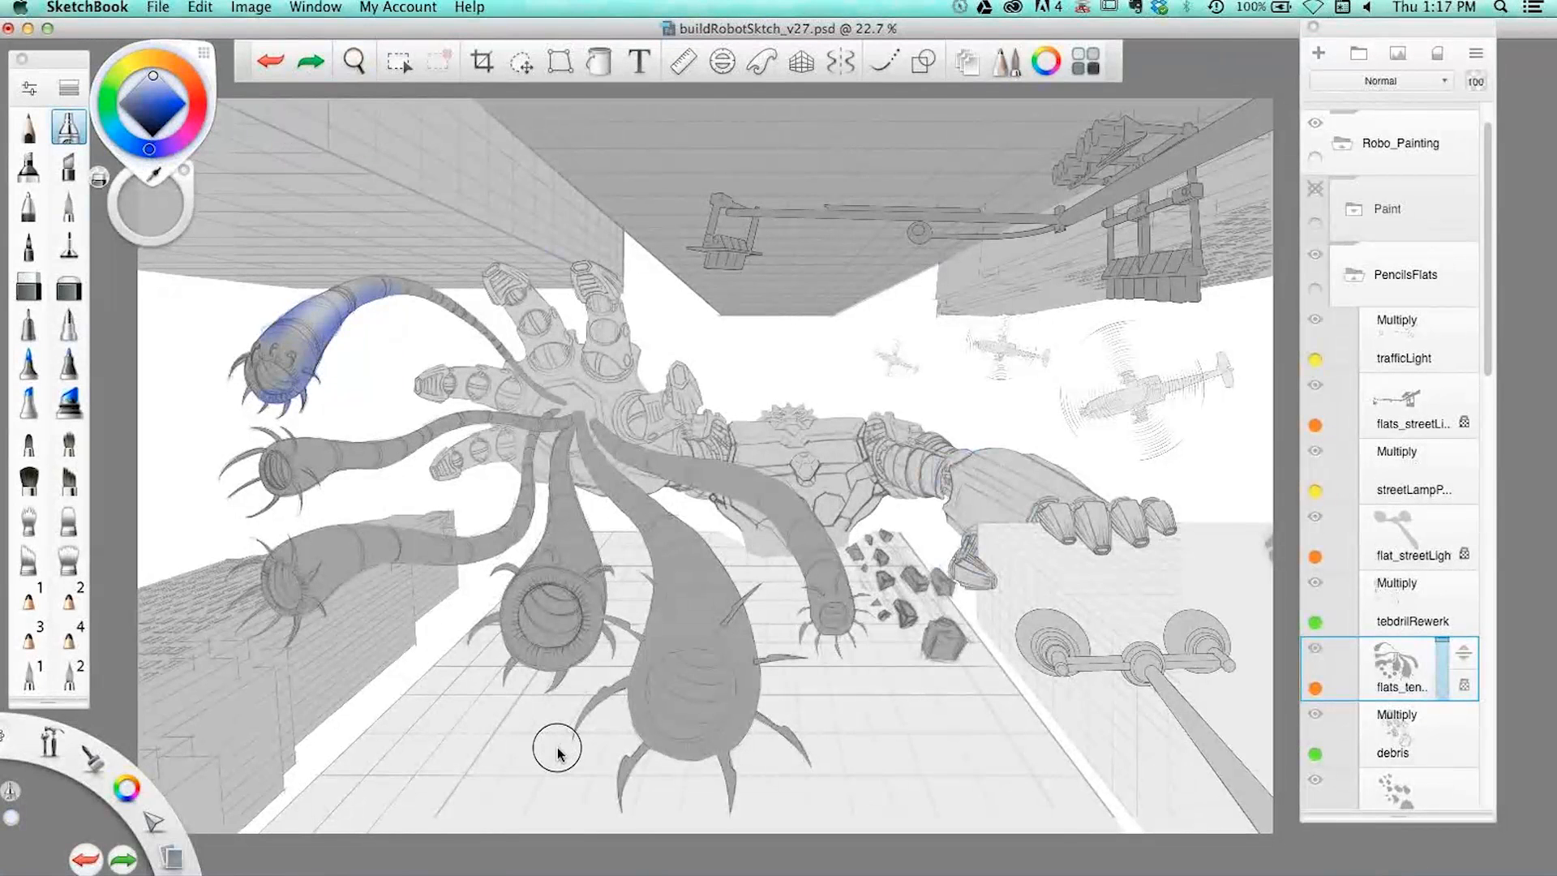
pyautogui.press('super+z')
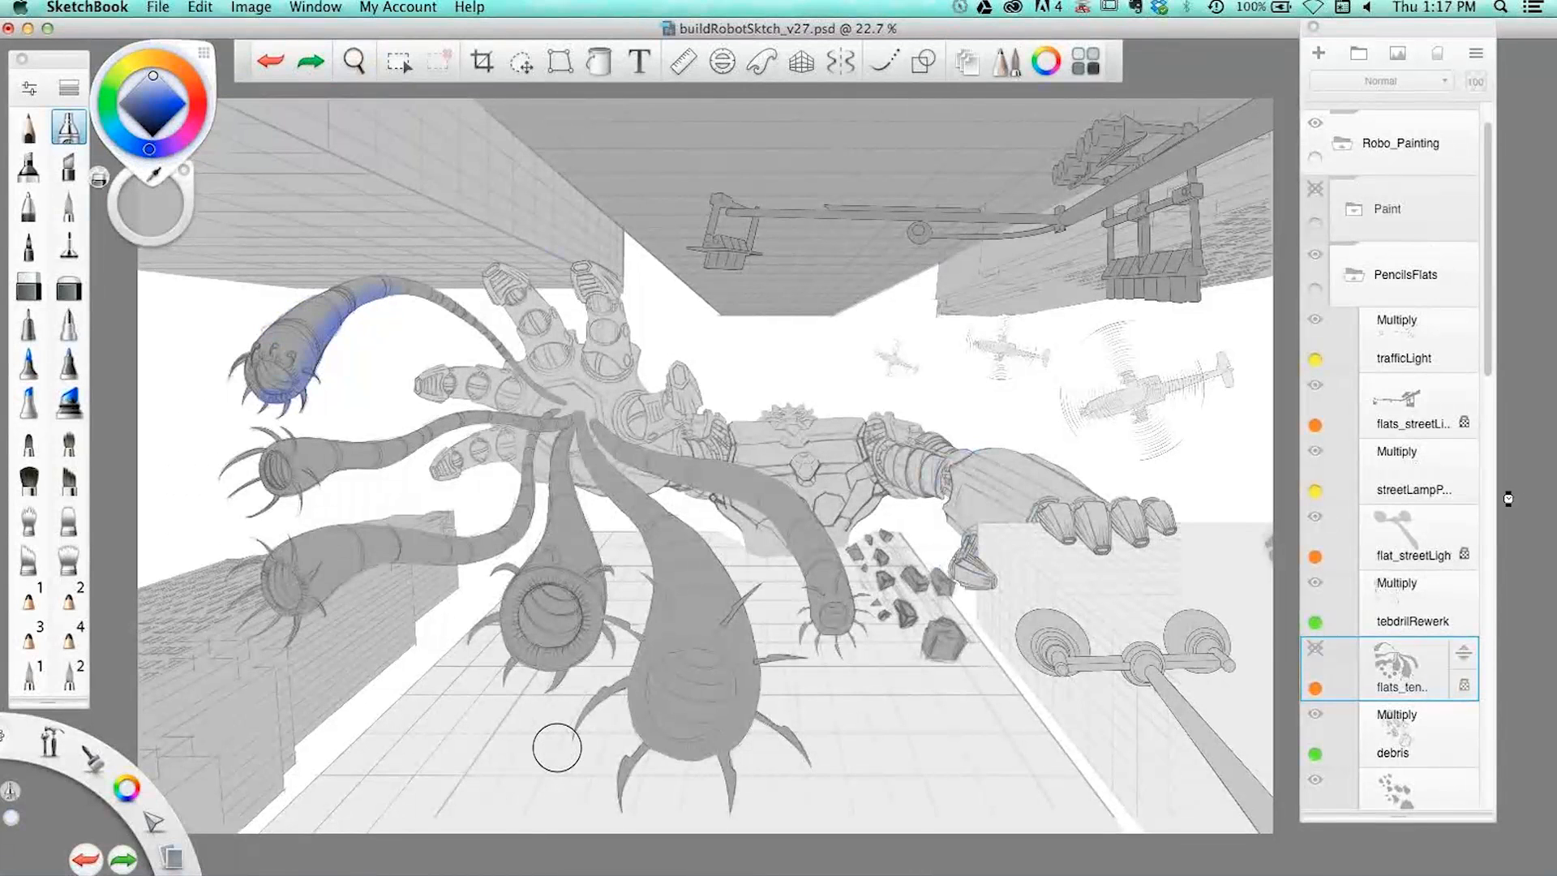
pyautogui.press('super+z')
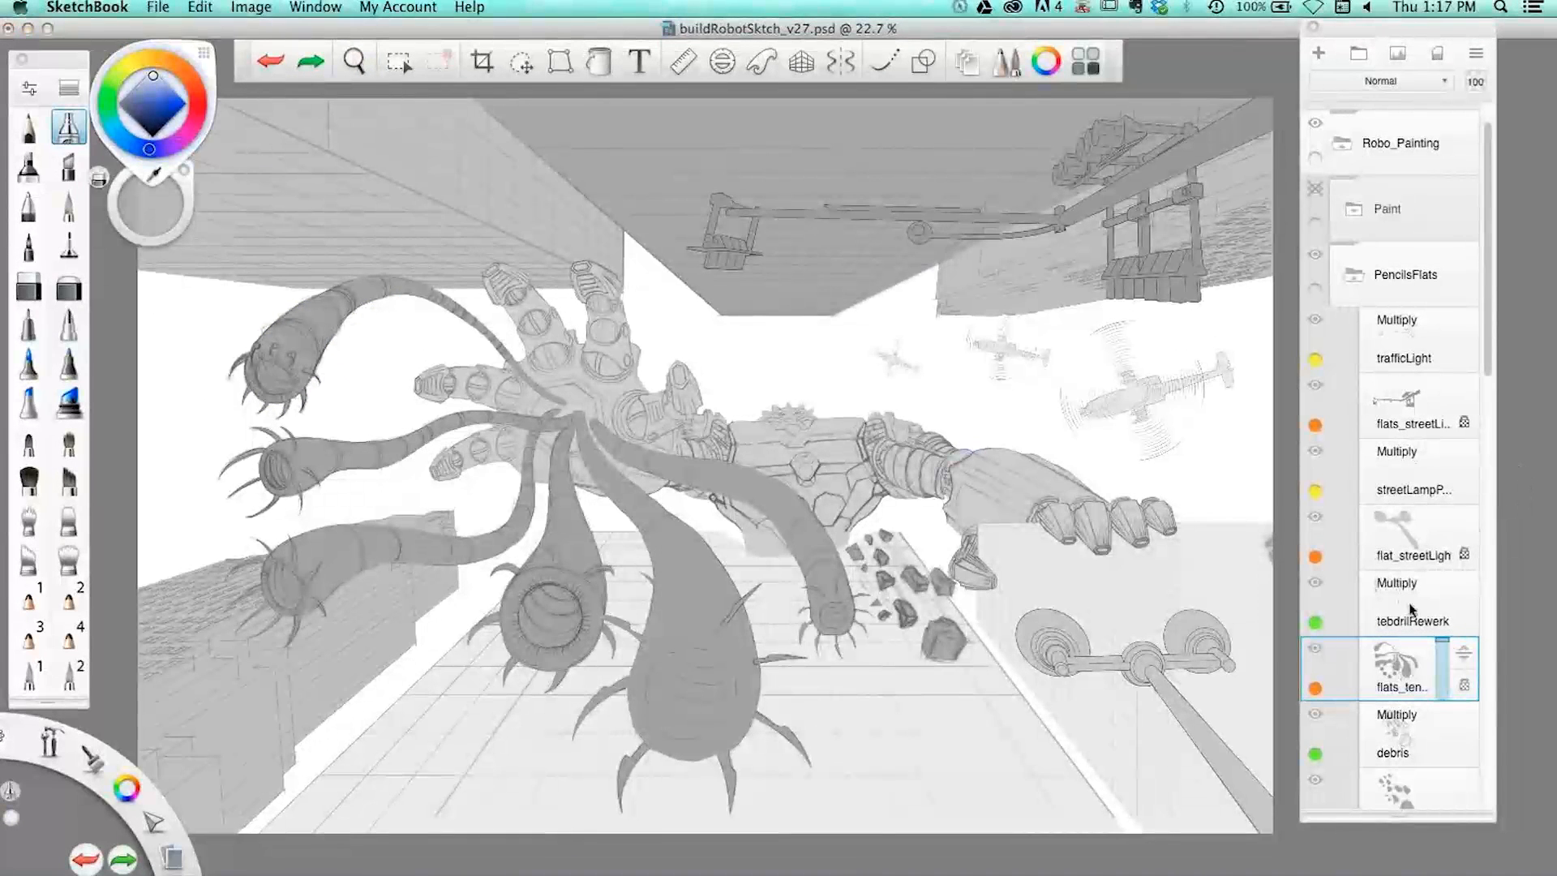
# - Collapse the PencilsFlats group and view the full drawing with the interface hidden, restoring the interface at the end
pyautogui.click(1355, 276)
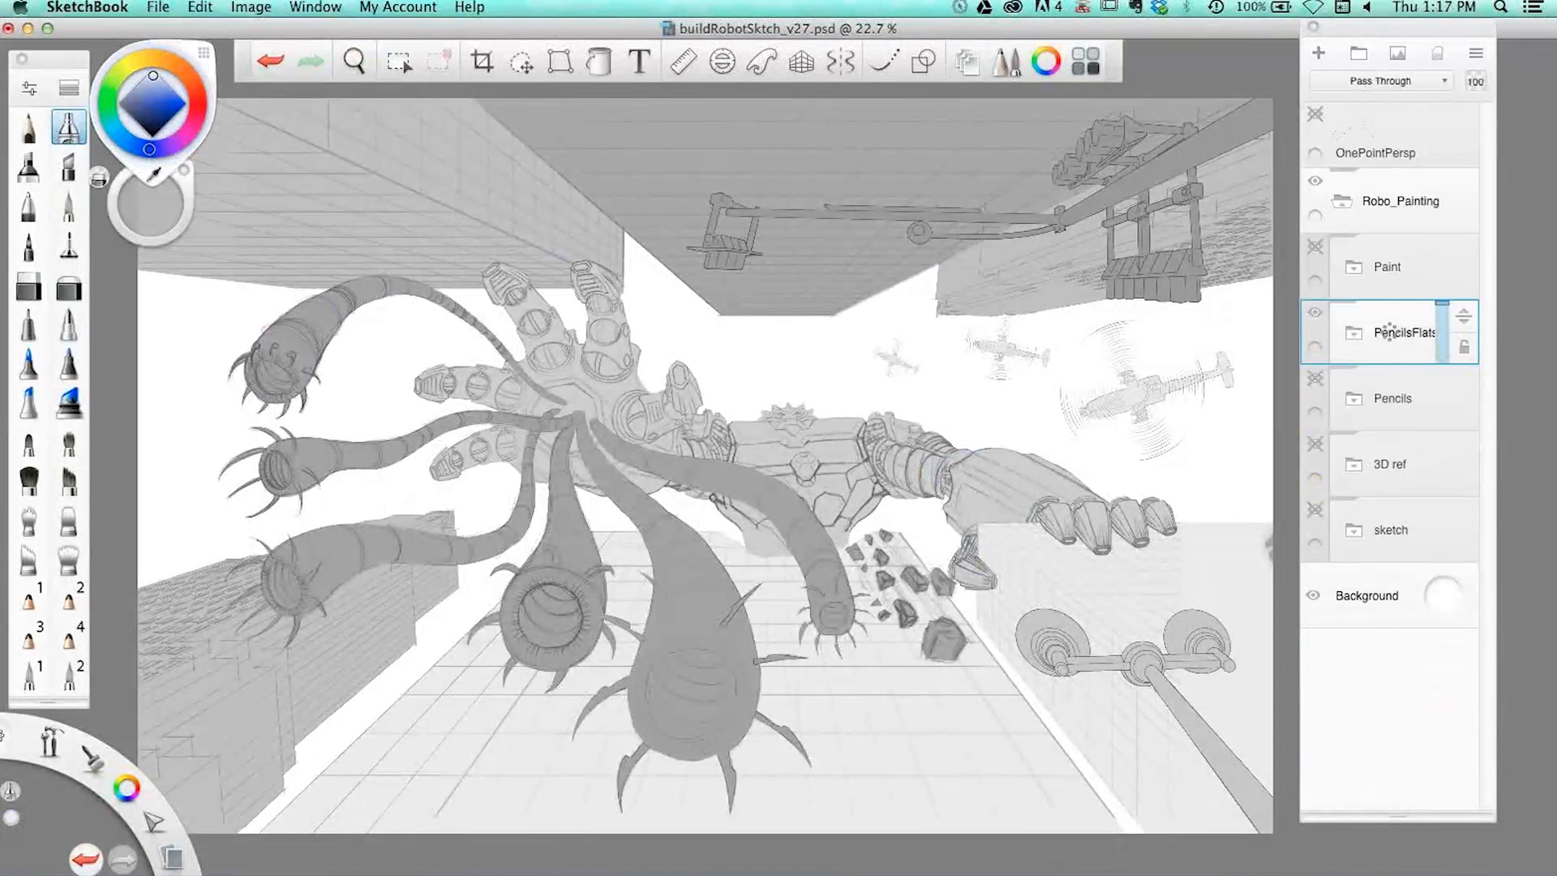
pyautogui.press('Tab')
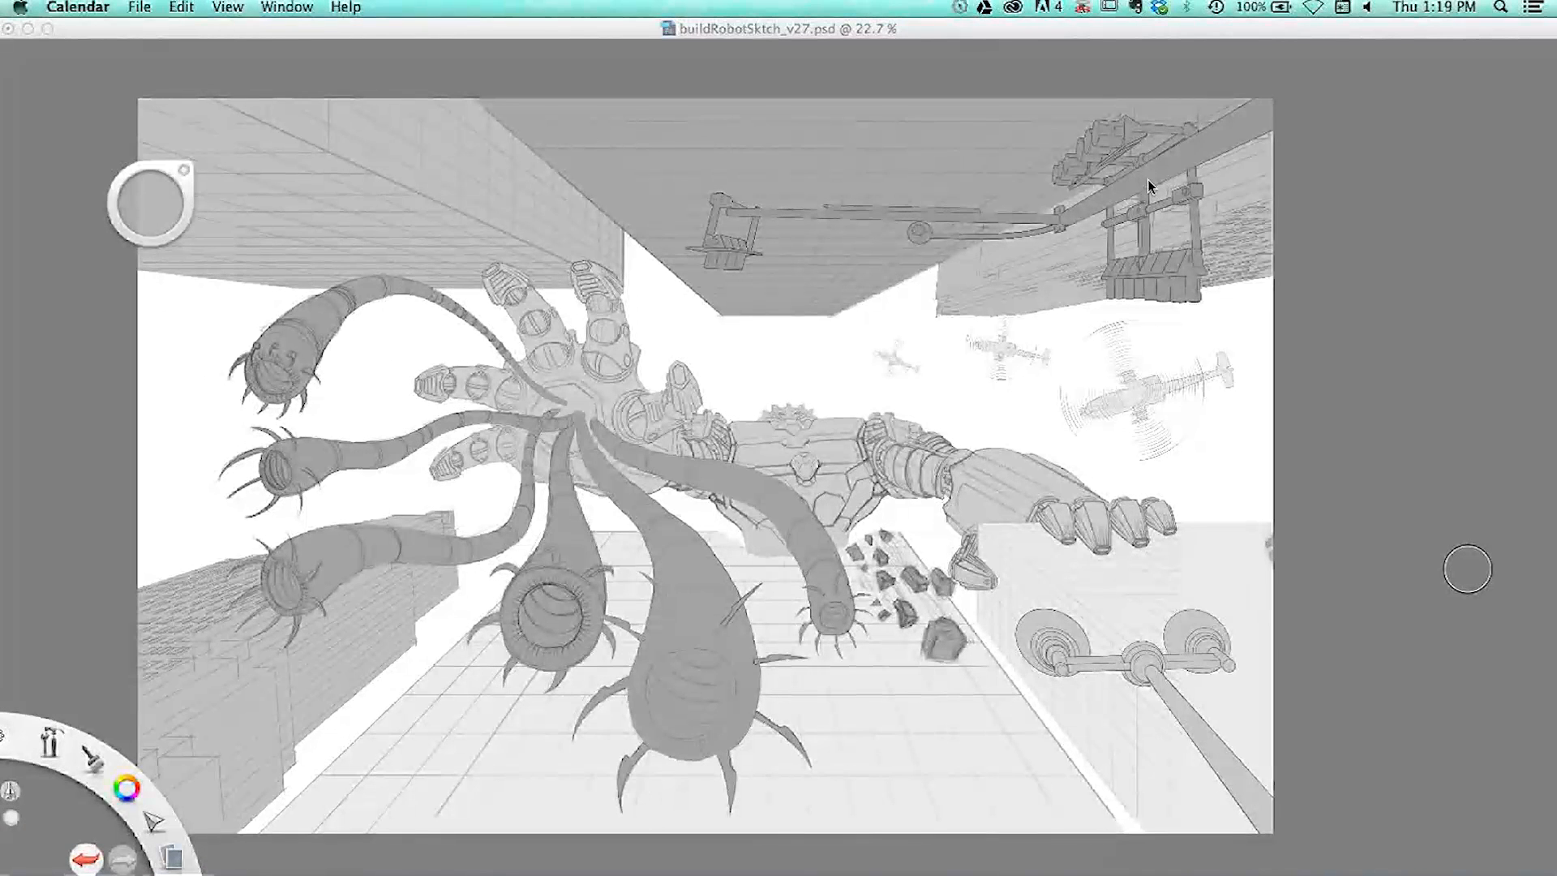
pyautogui.click(914, 365)
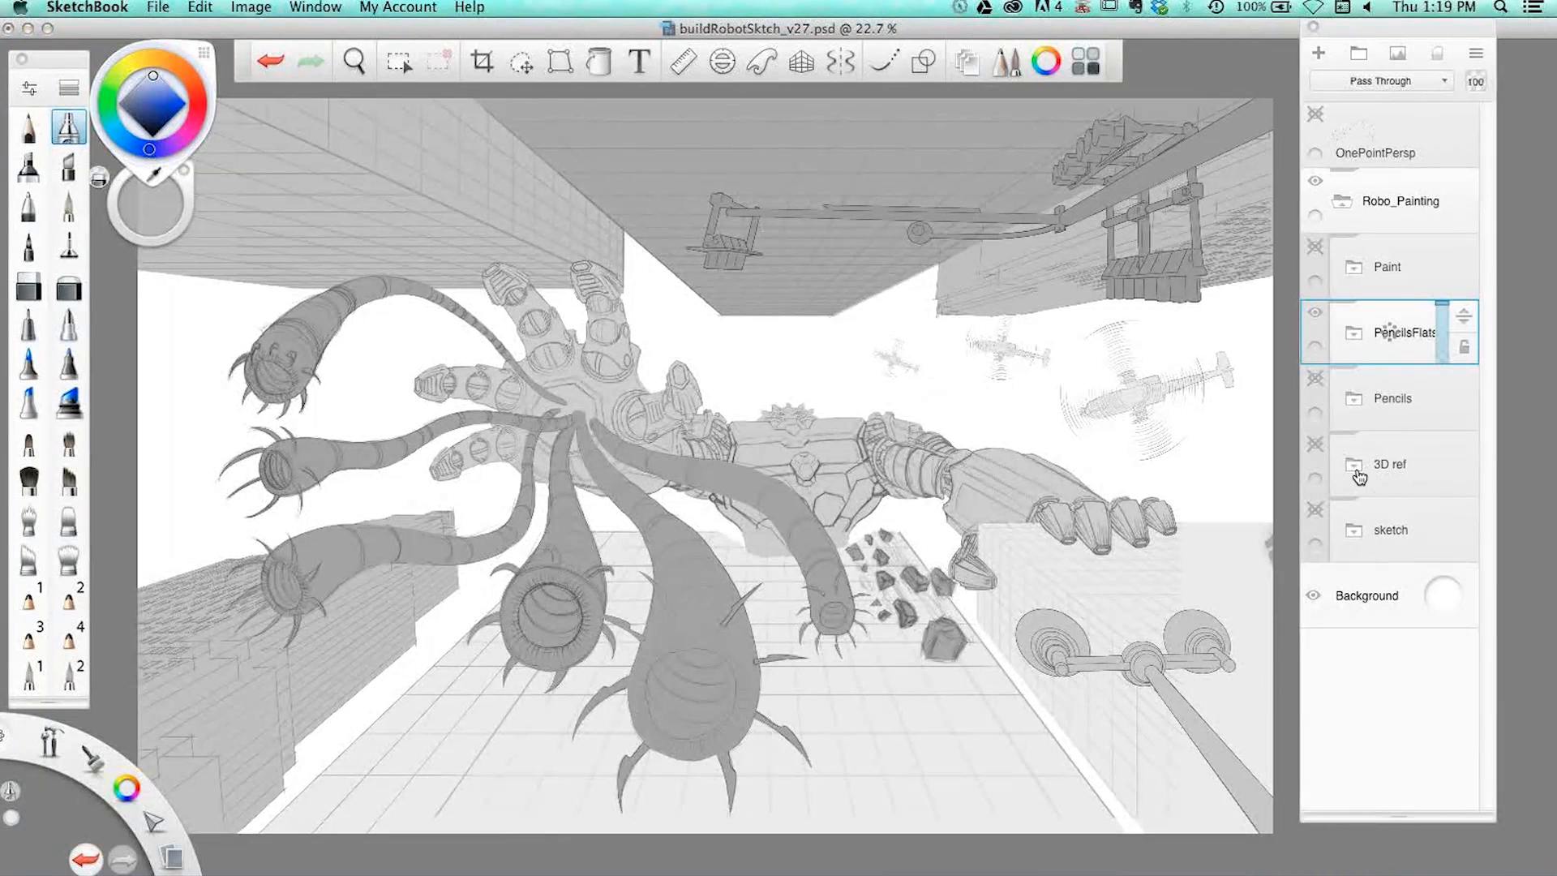
# - Show the 3D ref group on its own with PencilsFlats hidden, and turn PencilsFlats back on over it
pyautogui.click(1316, 315)
pyautogui.click(1317, 446)
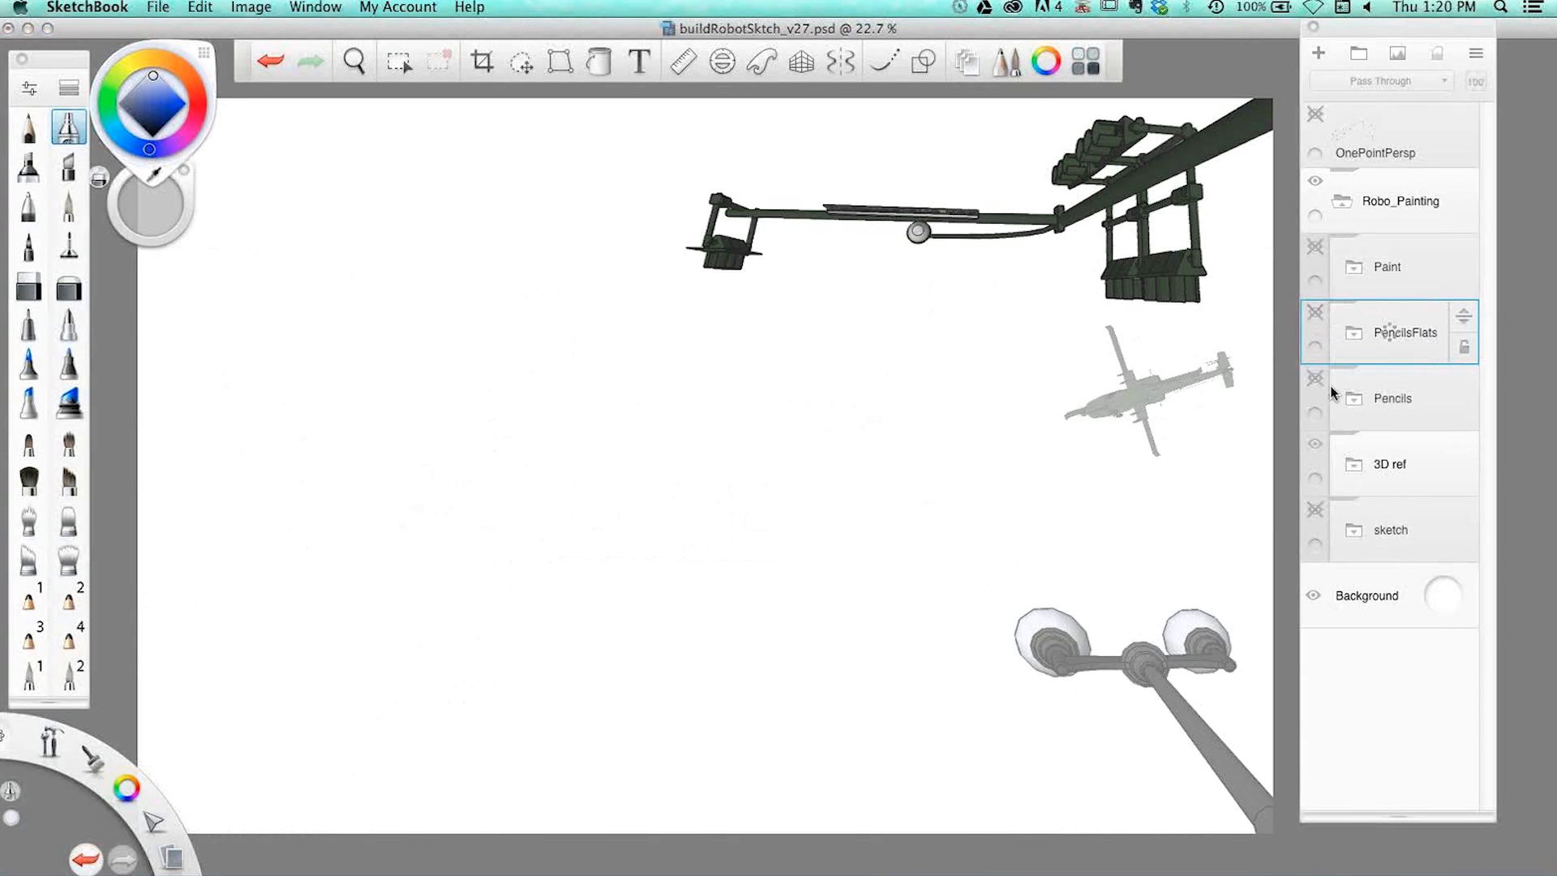
pyautogui.click(1316, 314)
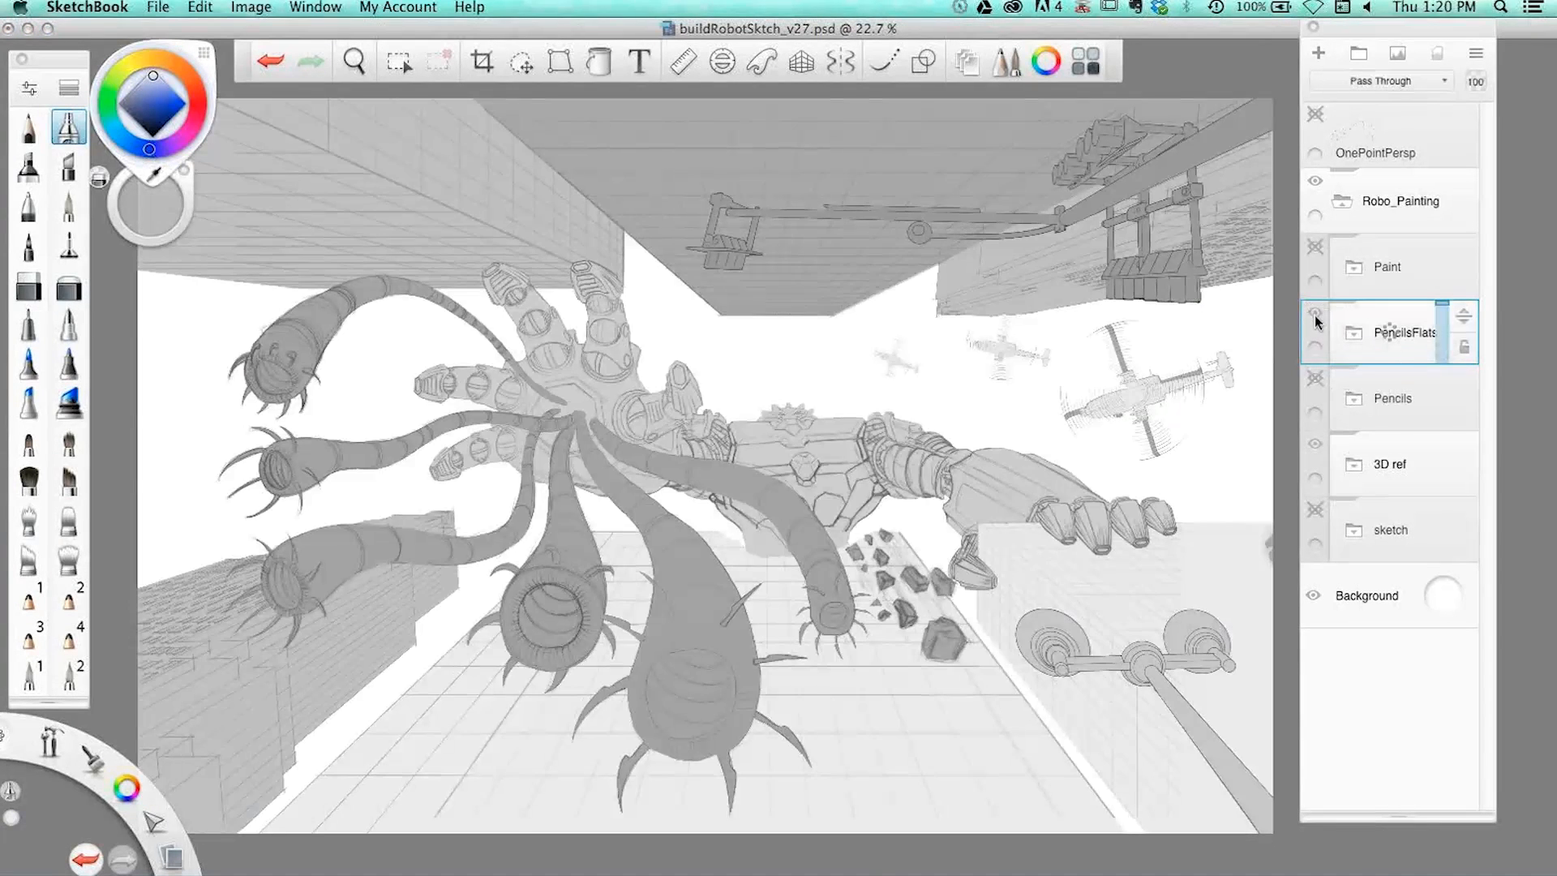
# - Show only the Pencils group by turning it on and hiding the PencilsFlats and 3D ref groups
pyautogui.click(1316, 314)
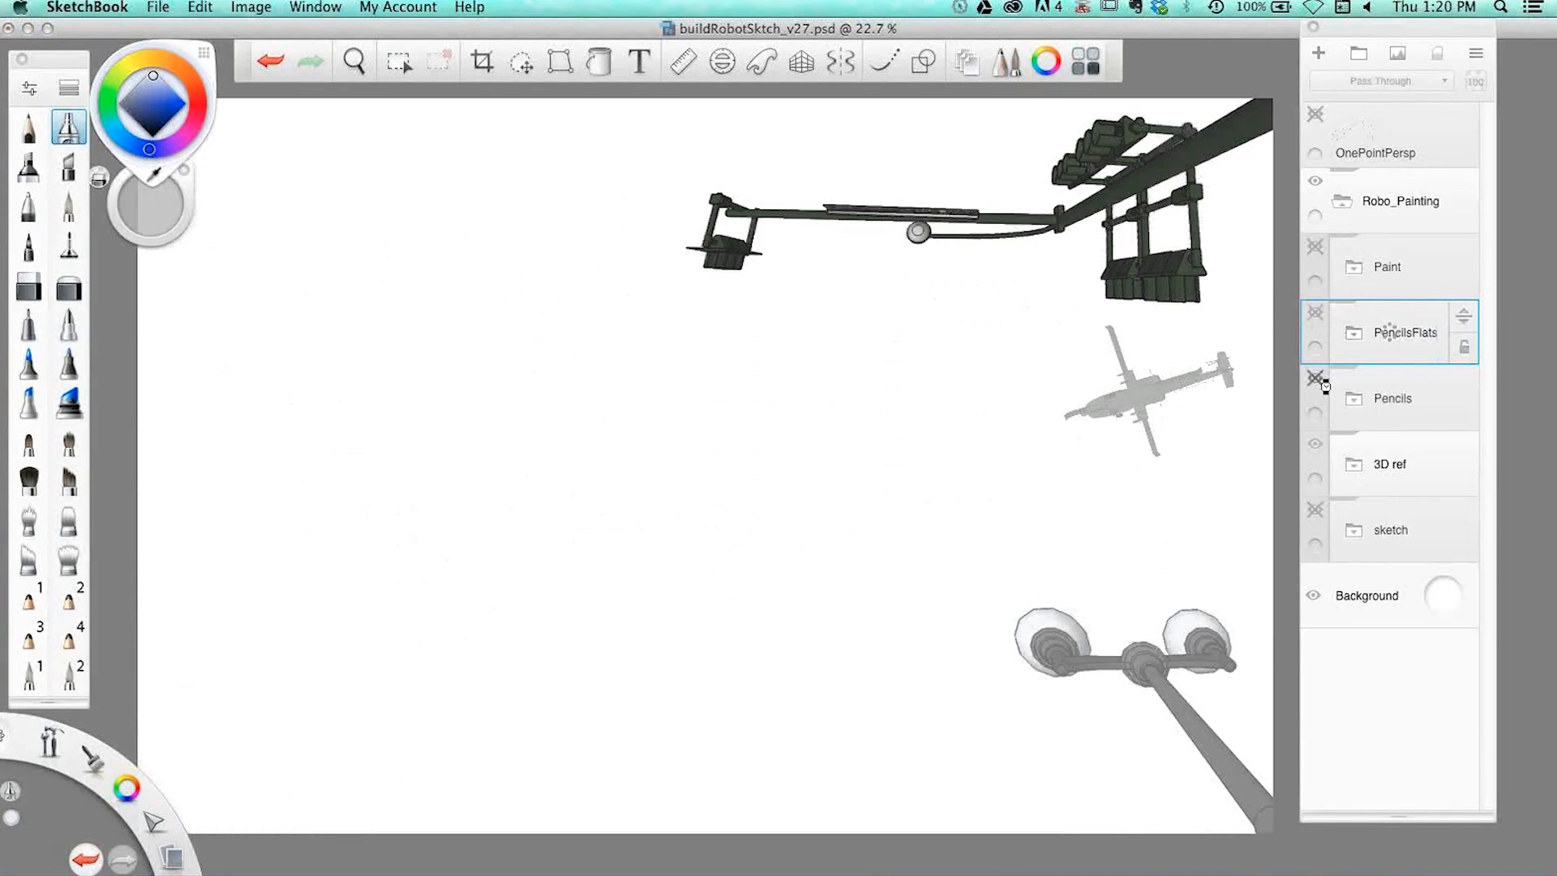
pyautogui.click(1322, 381)
pyautogui.click(1315, 445)
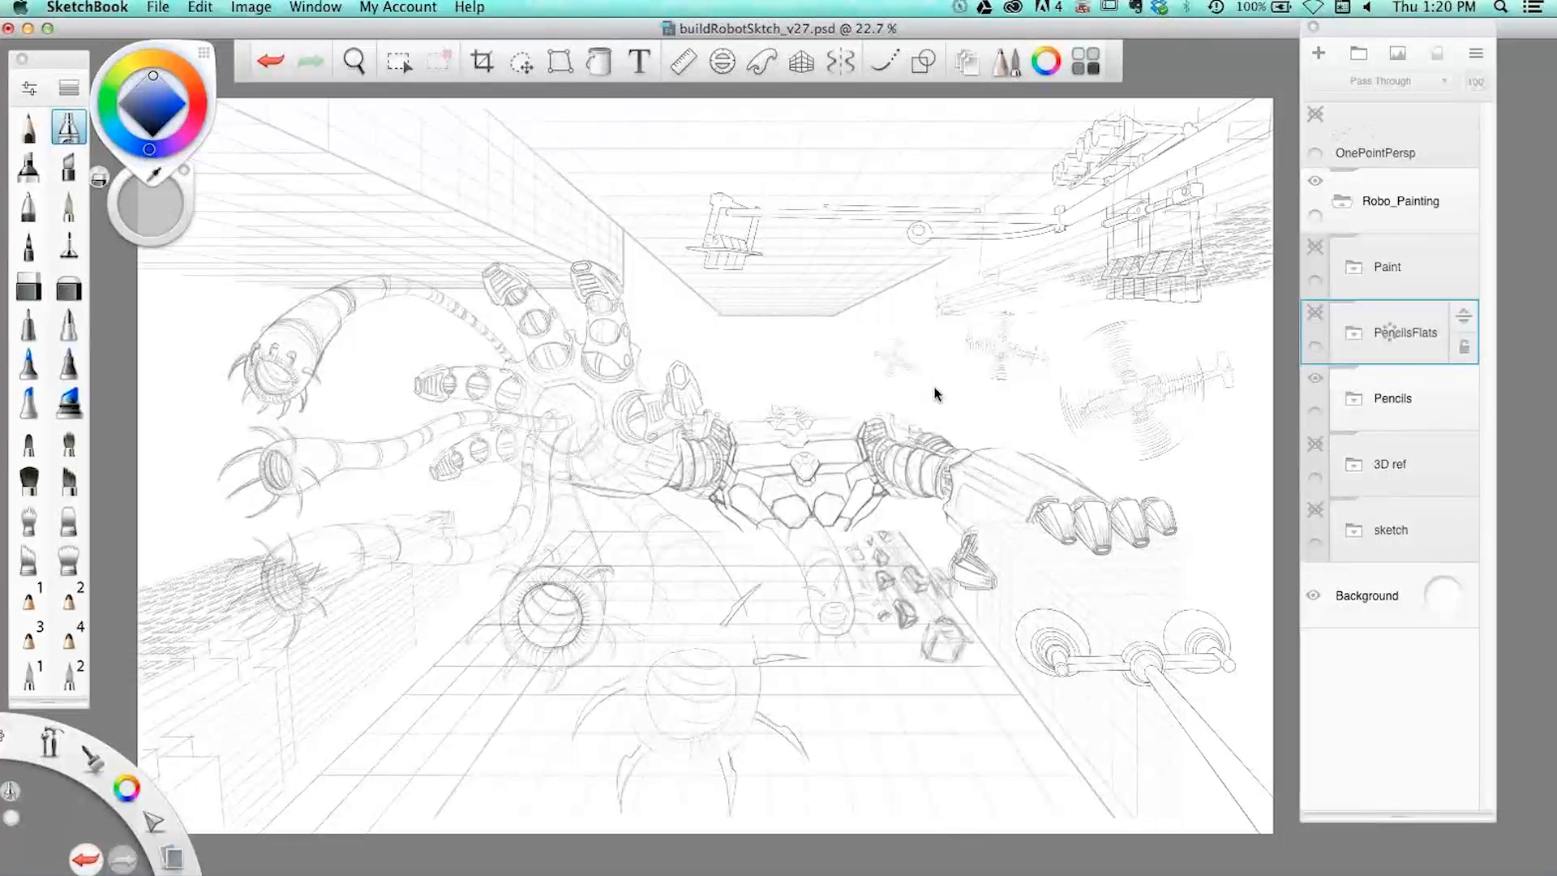
# - Turn on the ruler and align it at about 25° with the lower edge of the traffic lights' diagonal beam
pyautogui.press('space')
pyautogui.moveTo(934, 382); pyautogui.dragTo(835, 507)
pyautogui.moveTo(845, 549); pyautogui.dragTo(703, 675)
pyautogui.press('r')
pyautogui.moveTo(799, 484); pyautogui.dragTo(879, 379)
pyautogui.moveTo(1074, 284); pyautogui.dragTo(1157, 281)
pyautogui.moveTo(671, 477)
pyautogui.mouseDown()
pyautogui.moveTo(664, 440)
pyautogui.moveTo(657, 476)
pyautogui.mouseUp()
pyautogui.moveTo(1160, 278); pyautogui.dragTo(1155, 247)
pyautogui.moveTo(903, 362)
pyautogui.mouseDown()
pyautogui.moveTo(897, 336)
pyautogui.moveTo(914, 358)
pyautogui.mouseUp()
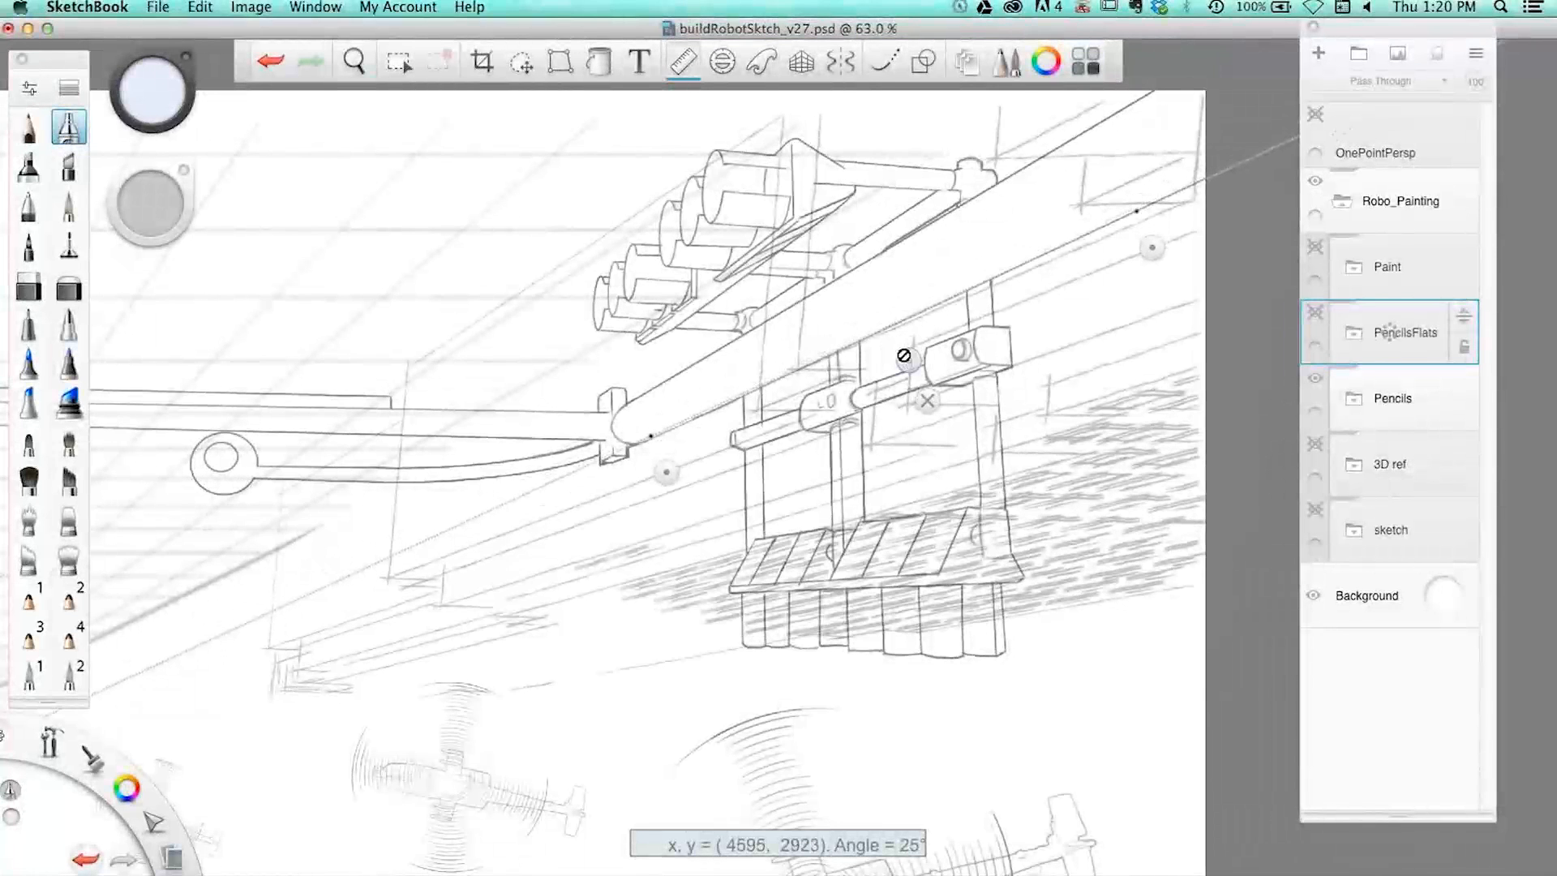
# - Add a layer above PencilsFlats, try pale pencil strokes along the ruler, and undo the last stroke
pyautogui.click(1327, 57)
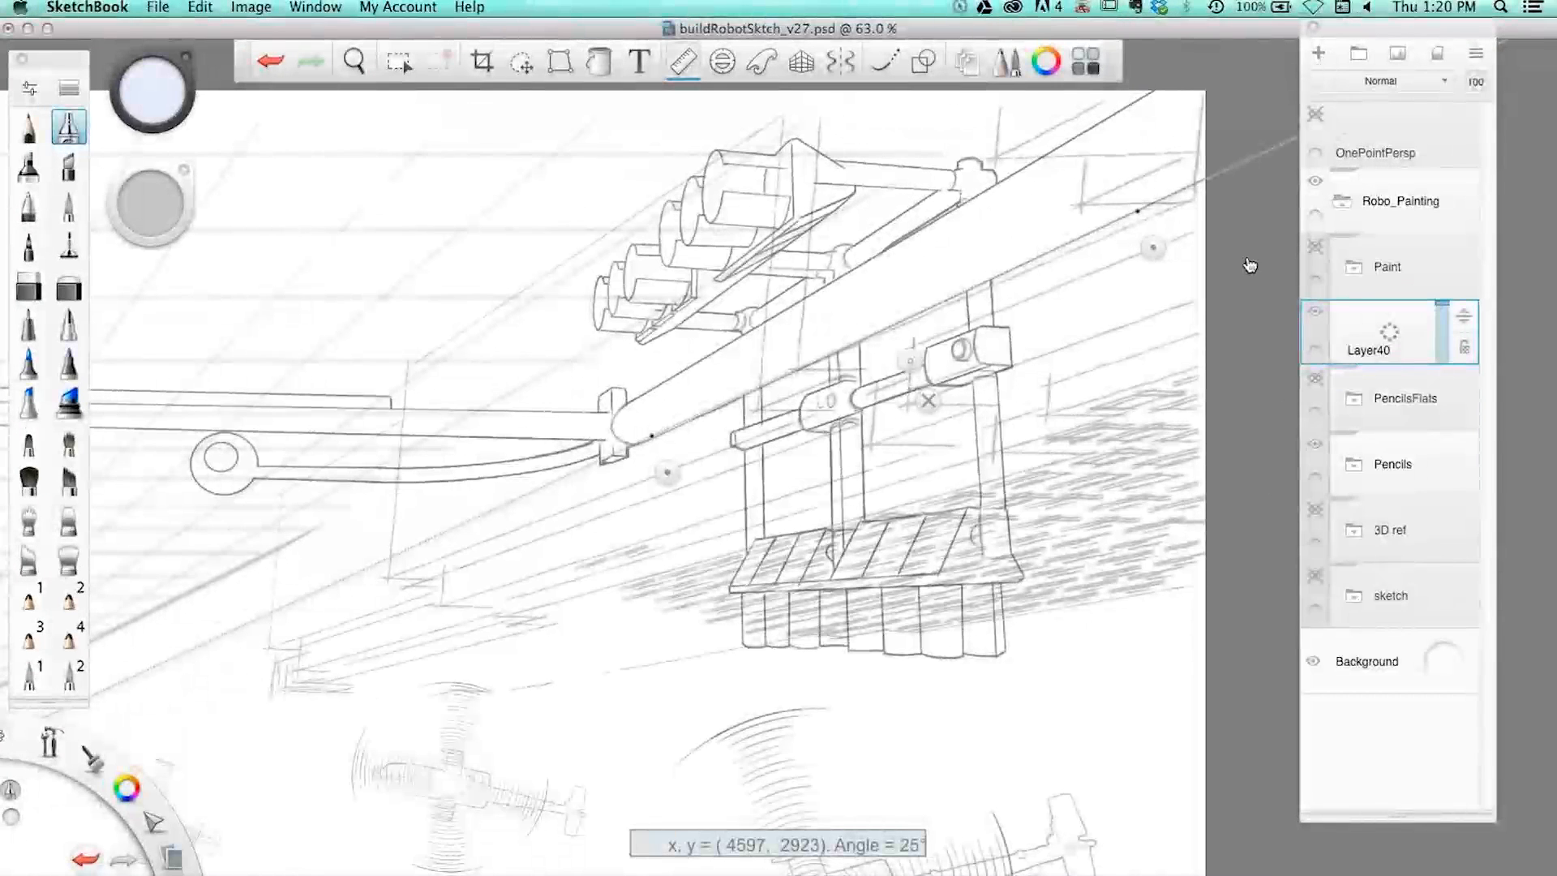
pyautogui.click(29, 127)
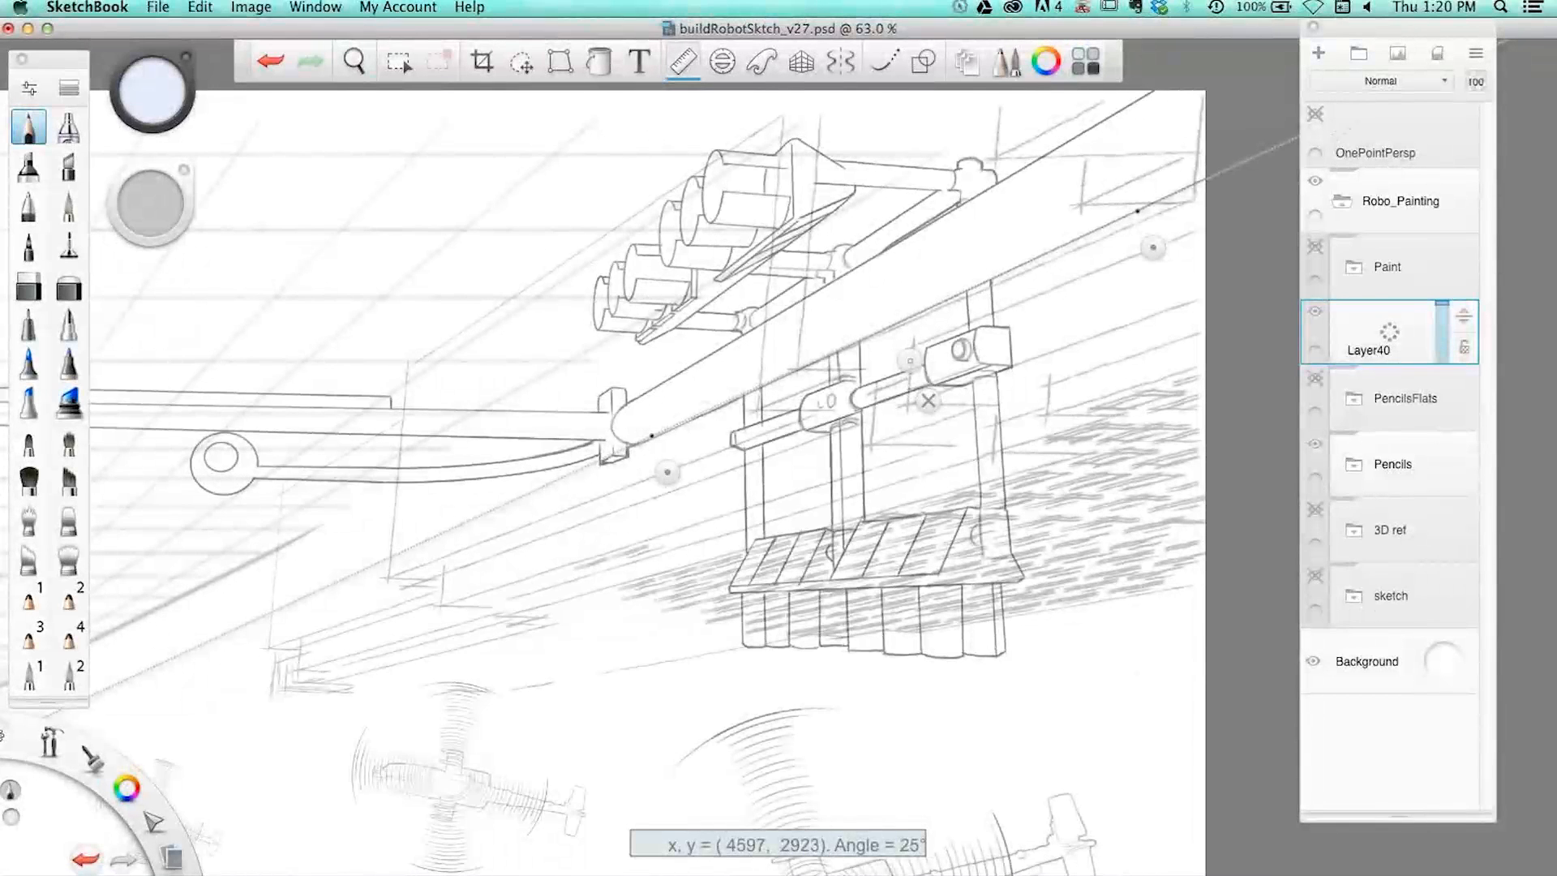
pyautogui.moveTo(763, 387); pyautogui.dragTo(1061, 248)
pyautogui.moveTo(843, 348); pyautogui.dragTo(1111, 224)
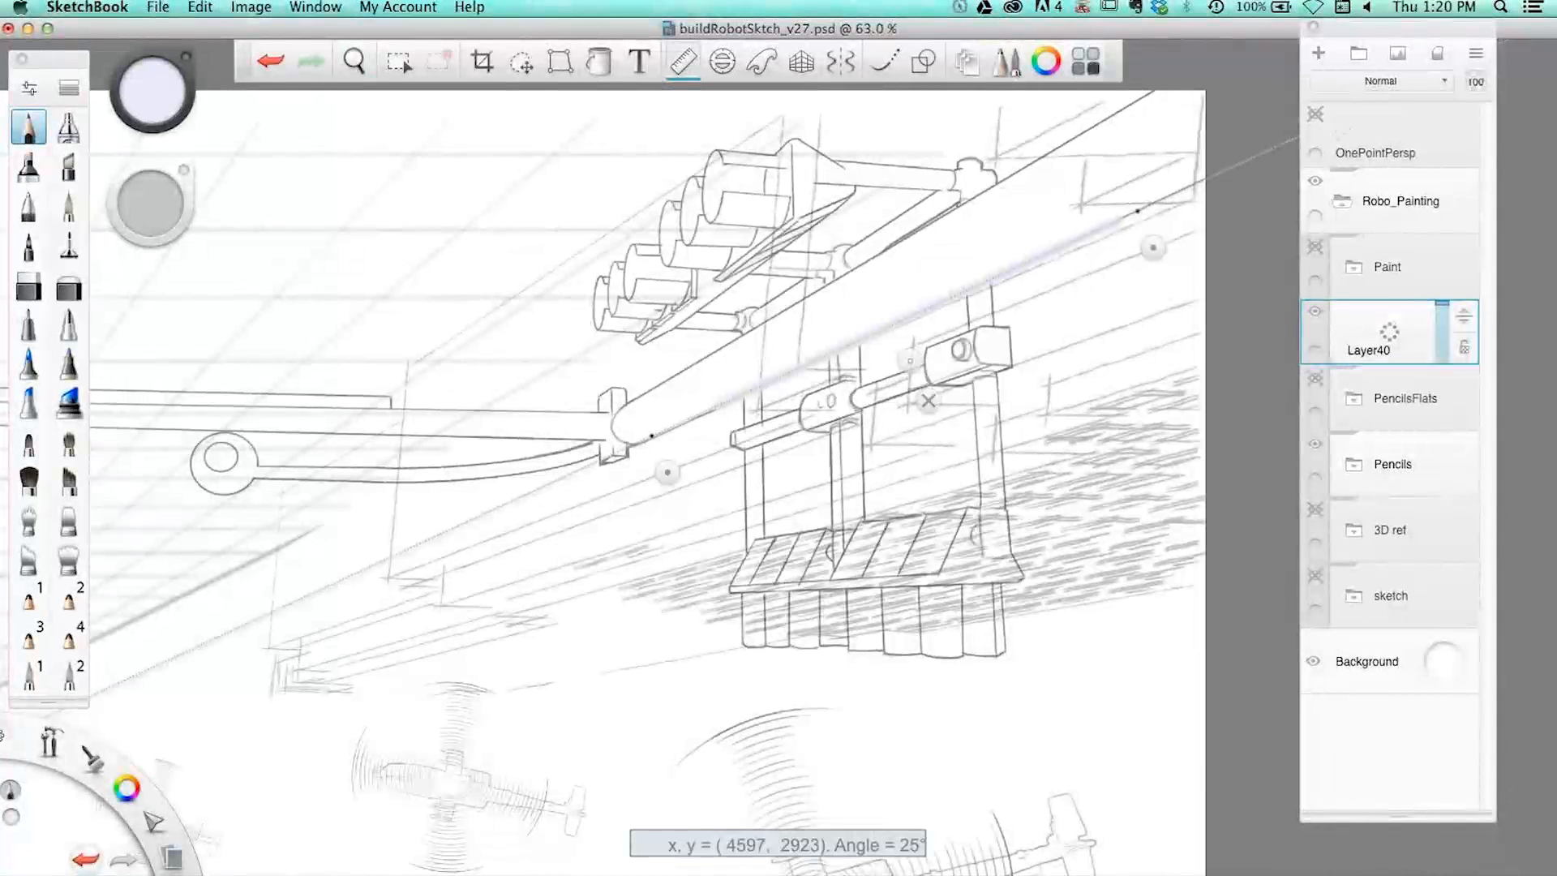
pyautogui.press('super+z')
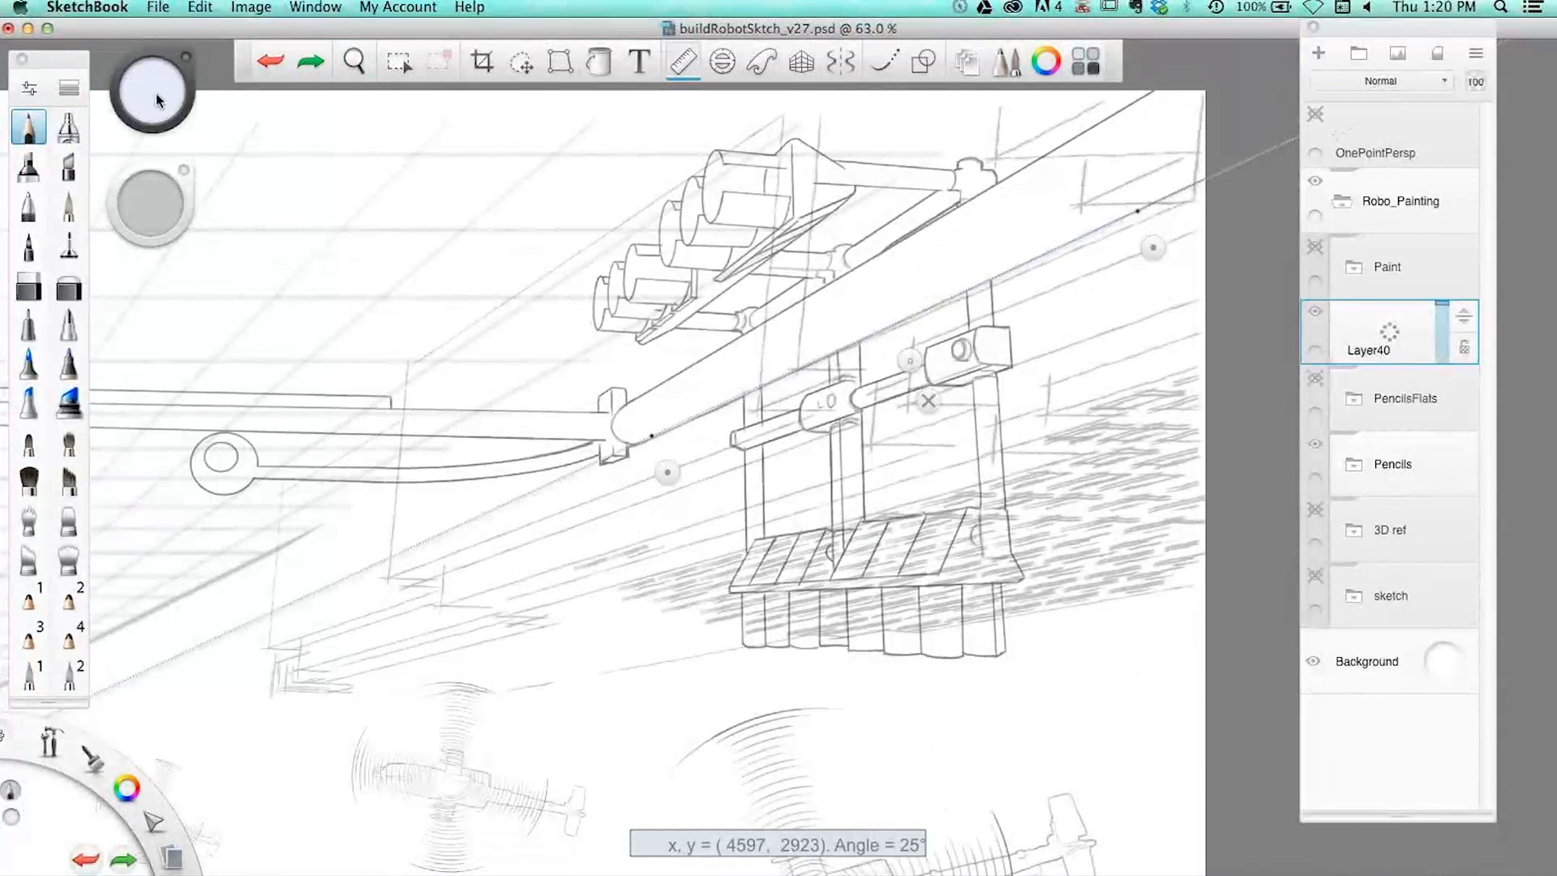
# - Switch the pencil colour to blue and draw a heavy line along the ruler on the beam's lower edge
pyautogui.click(156, 97)
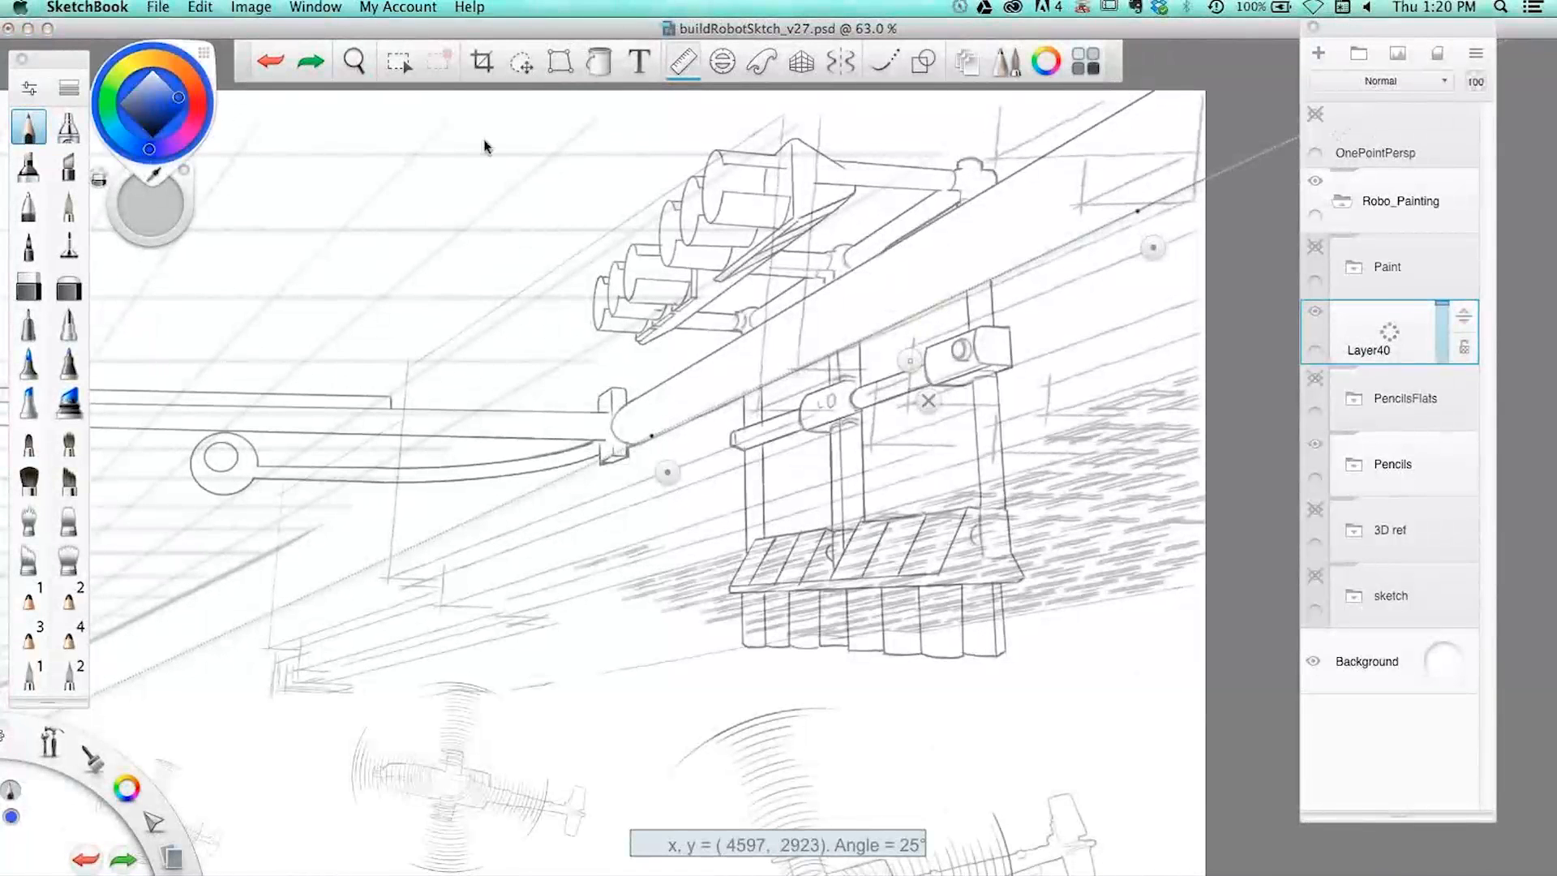
pyautogui.moveTo(699, 417); pyautogui.dragTo(1123, 218)
pyautogui.moveTo(700, 417); pyautogui.dragTo(900, 322)
pyautogui.moveTo(630, 446); pyautogui.dragTo(901, 322)
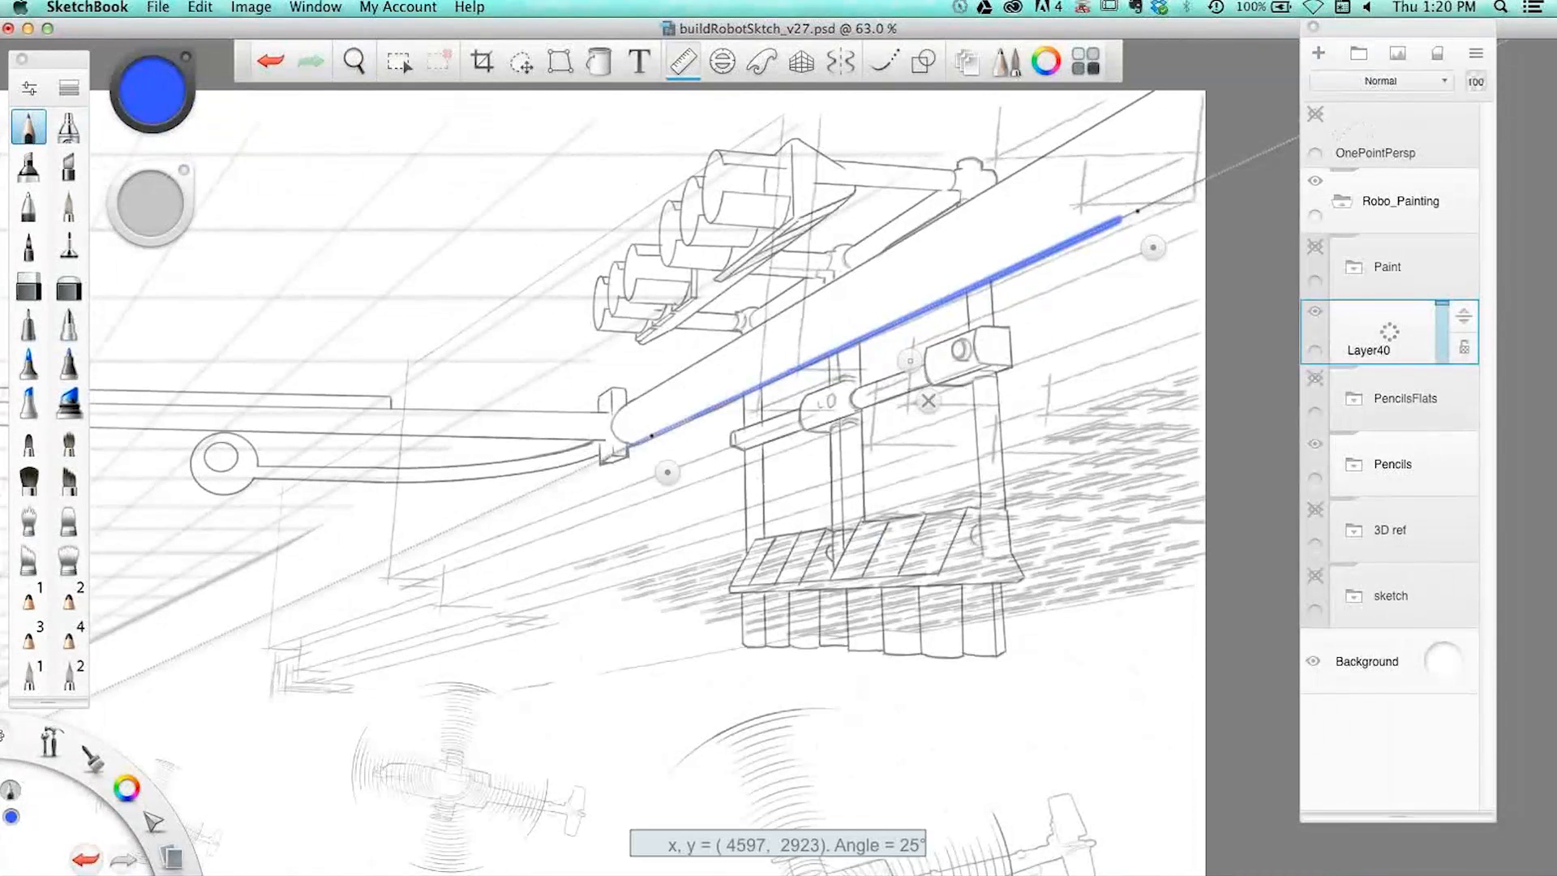
# - Draw short blue strokes parallel to the beam while shifting the ruler, and realign it to the beam's upper edge at about 31°
pyautogui.moveTo(910, 361); pyautogui.dragTo(915, 376)
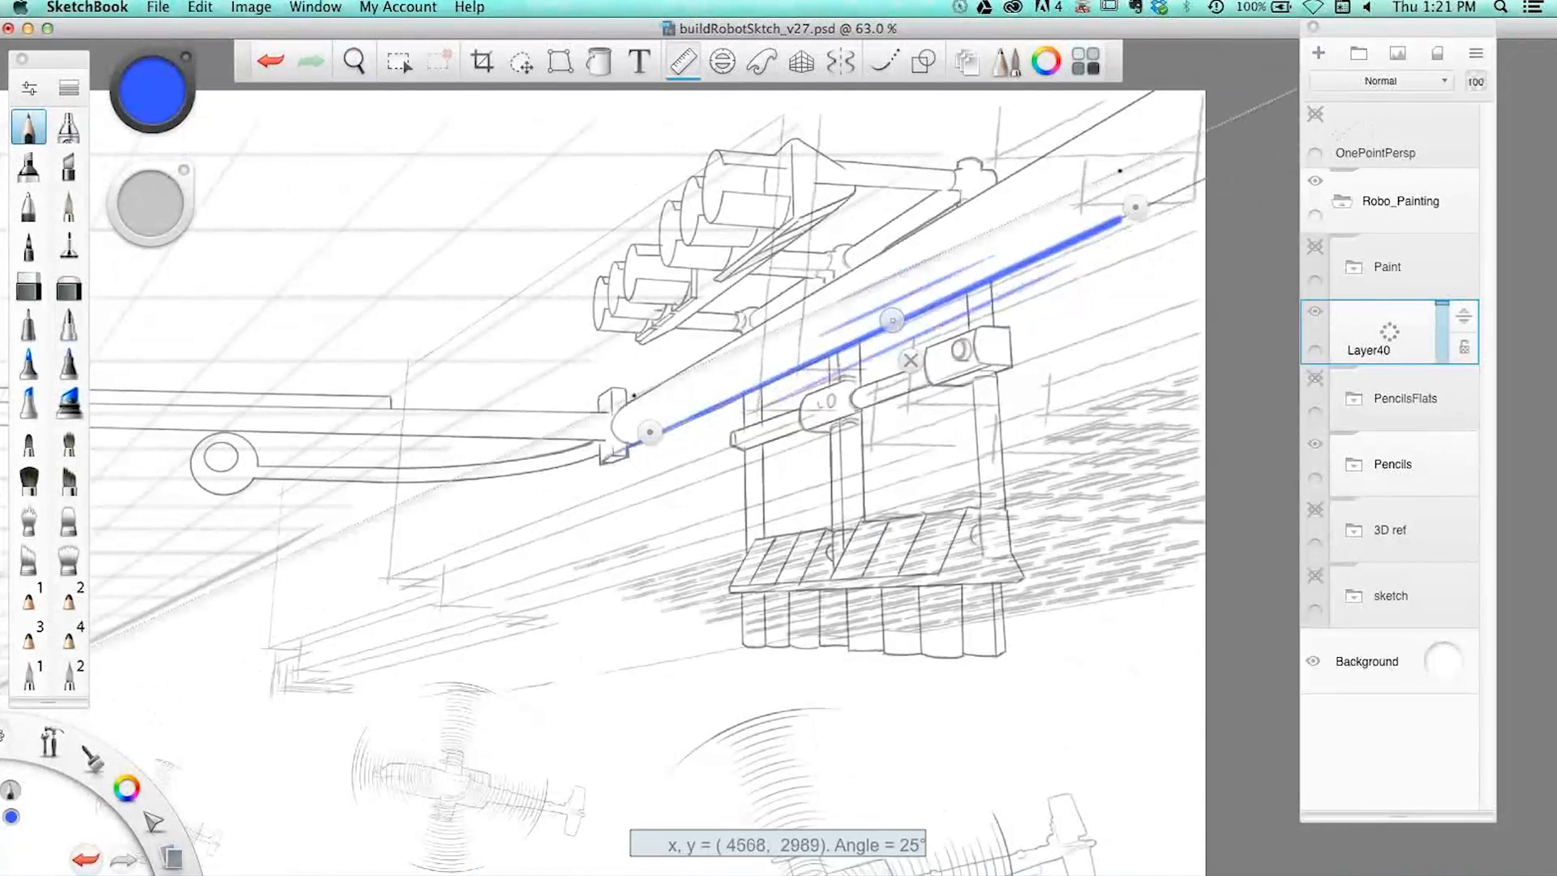
pyautogui.moveTo(842, 298); pyautogui.dragTo(946, 252)
pyautogui.moveTo(890, 320)
pyautogui.mouseDown()
pyautogui.moveTo(886, 301)
pyautogui.moveTo(965, 220)
pyautogui.moveTo(880, 294)
pyautogui.moveTo(893, 244)
pyautogui.mouseUp()
pyautogui.moveTo(638, 408); pyautogui.dragTo(657, 432)
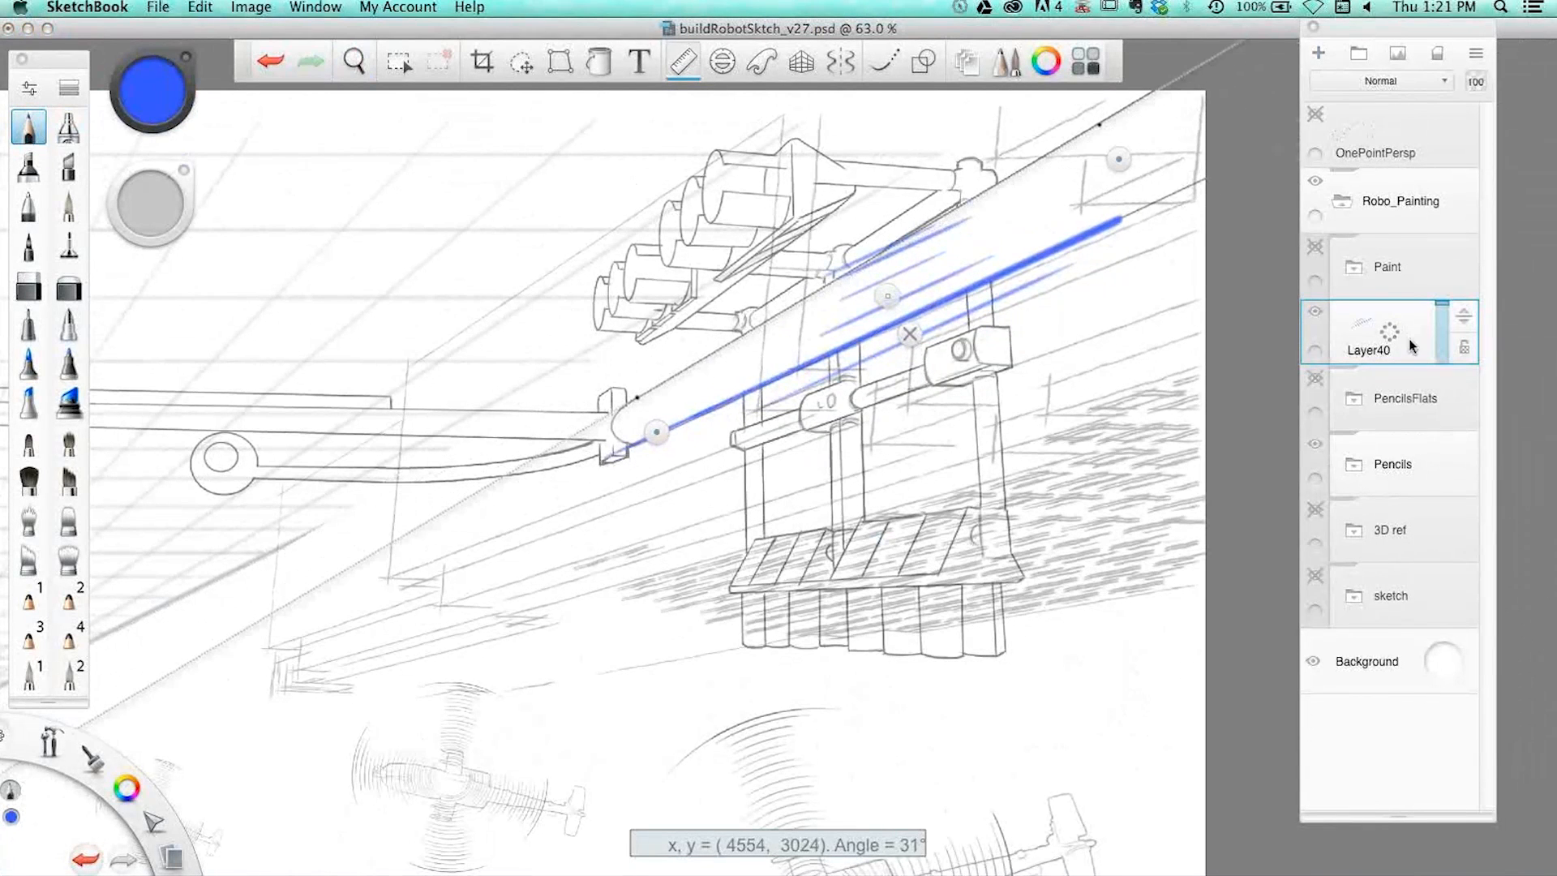
# - Delete the layer of blue test strokes, and show the 3D ref group with Pencils hidden
pyautogui.click(1403, 328)
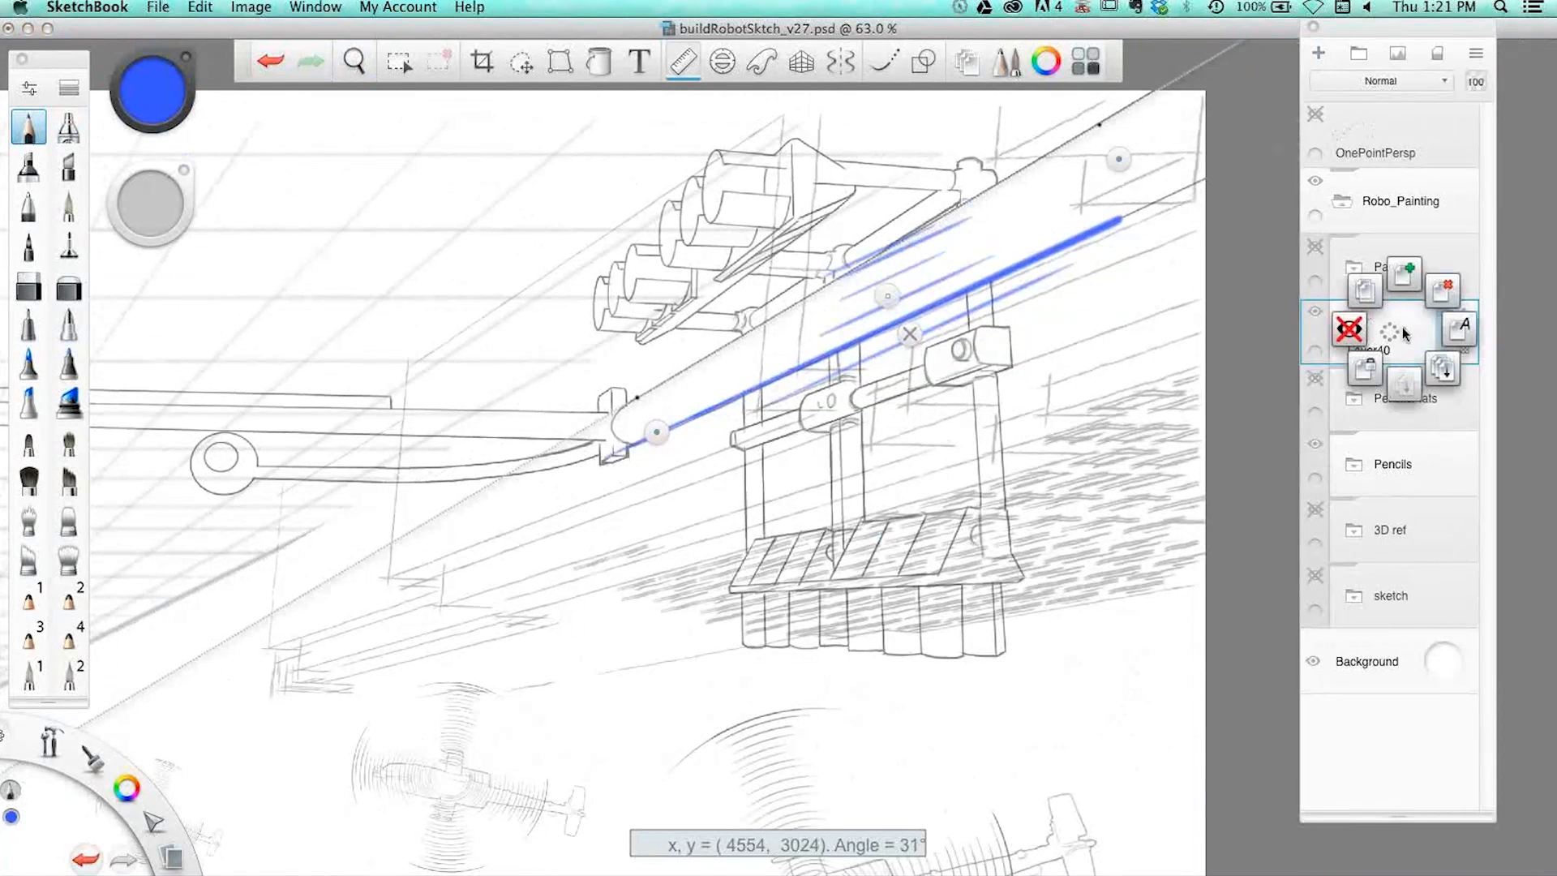
pyautogui.click(1332, 334)
pyautogui.click(1324, 472)
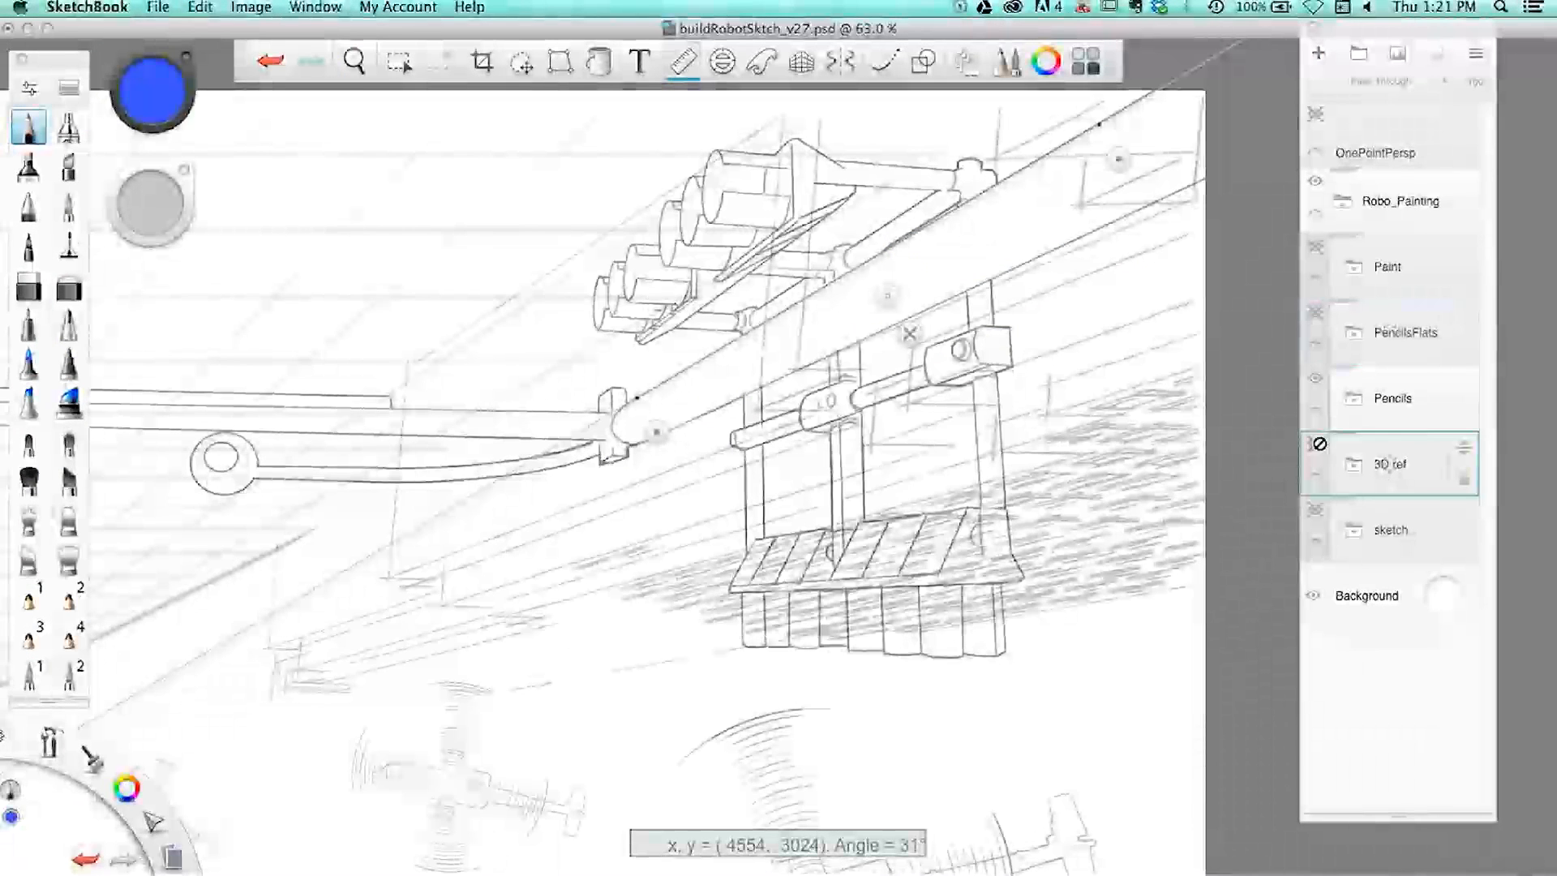
pyautogui.click(1324, 472)
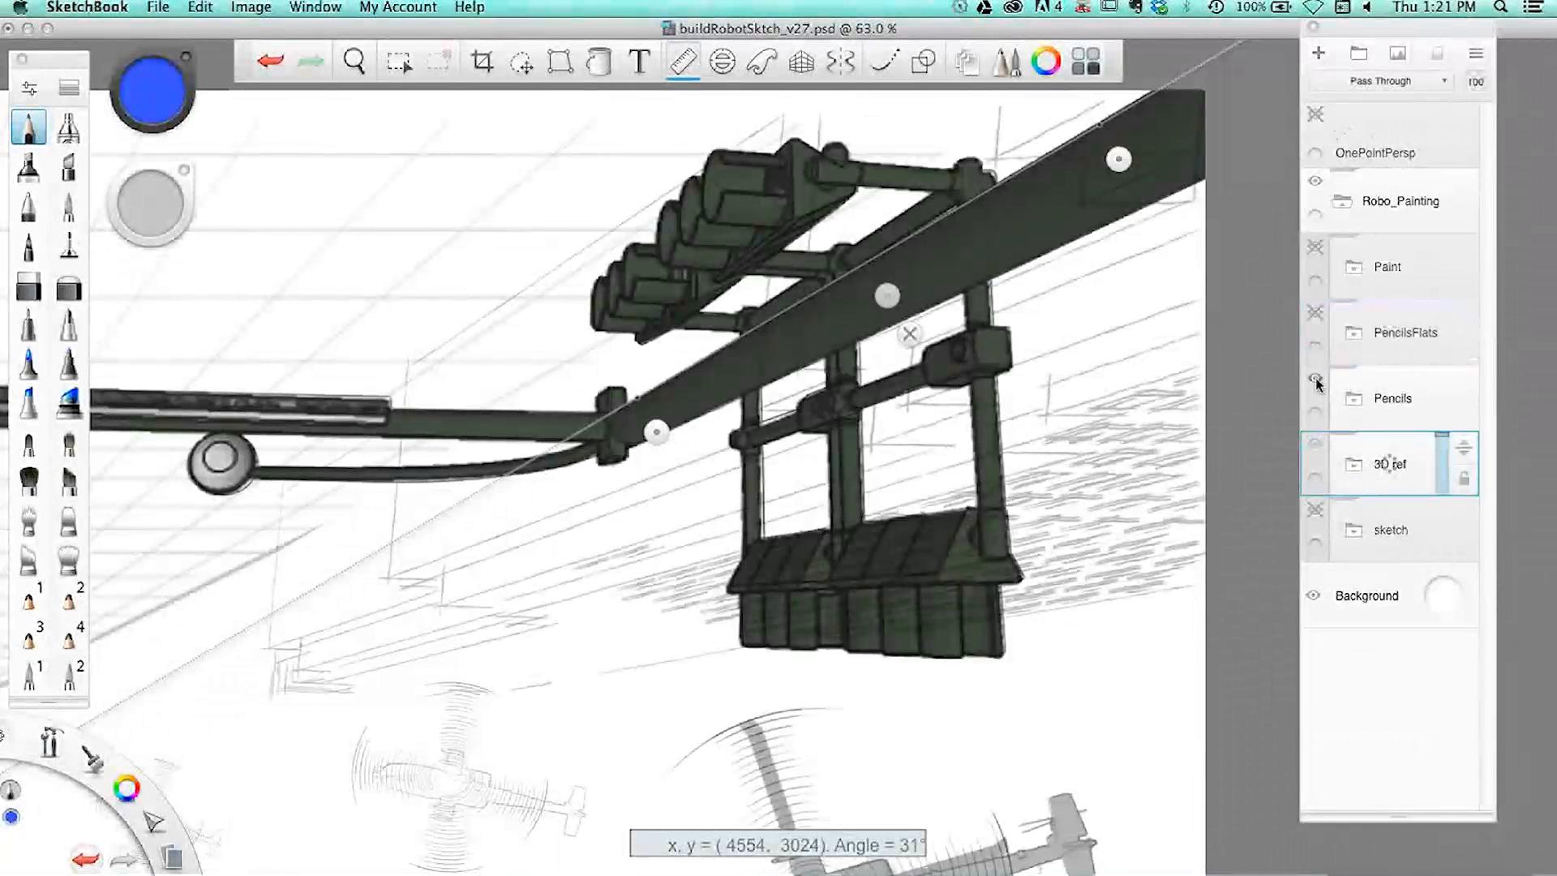
pyautogui.click(1323, 383)
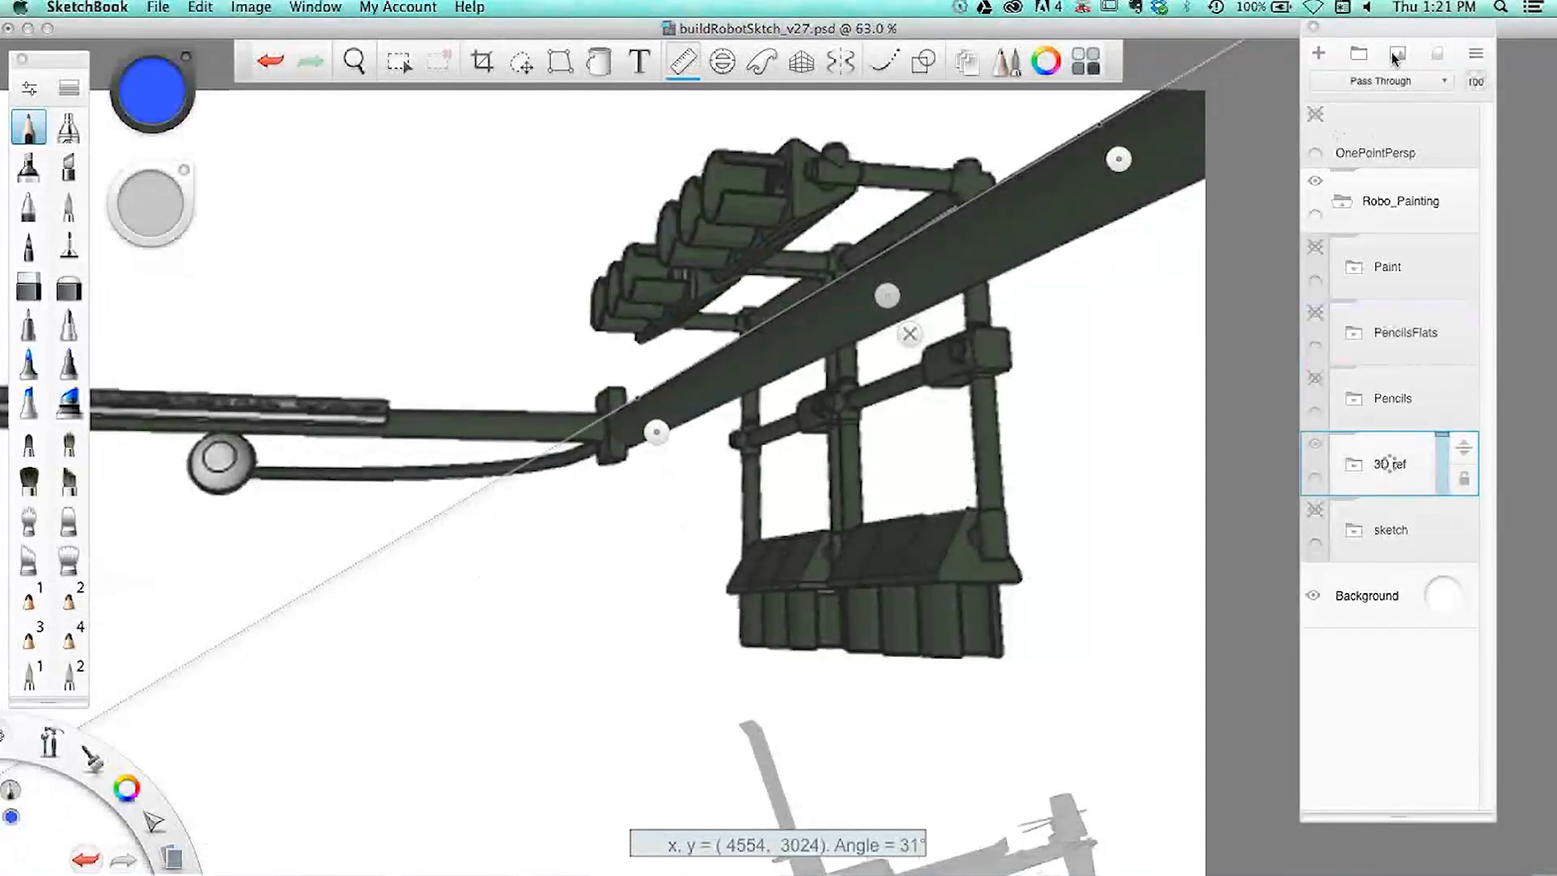
# - Lower the 3D ref group's opacity to a faint grey and add a new layer directly above it
pyautogui.moveTo(1476, 81); pyautogui.dragTo(1472, 282)
pyautogui.click(1319, 54)
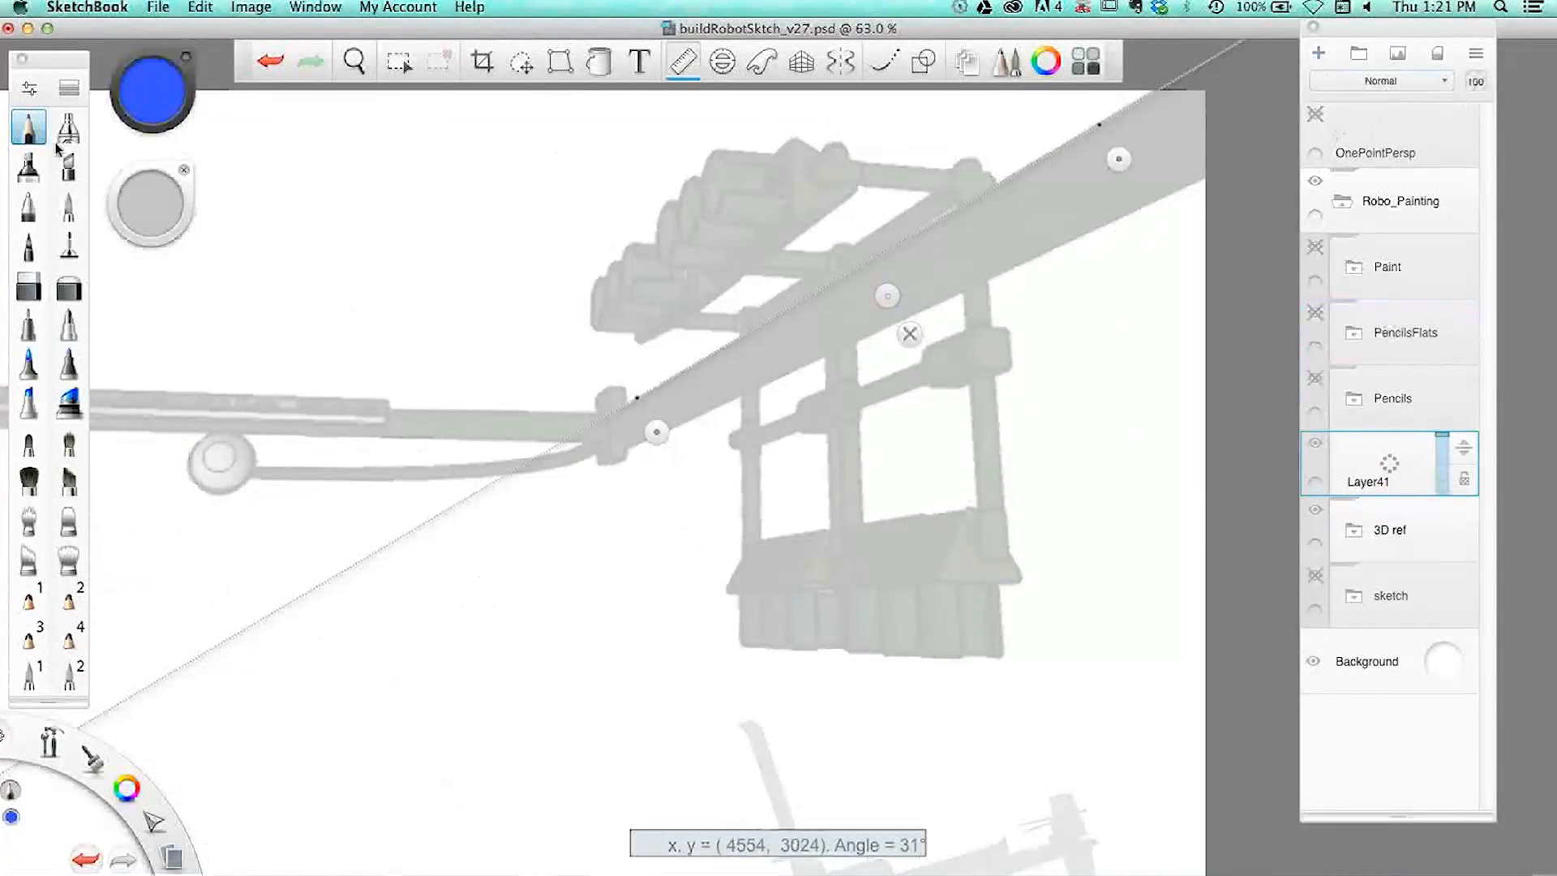
# - Reset the pencil brush to its default hardness/size of 2B/2.1 and save the setting
pyautogui.click(30, 130)
pyautogui.click(29, 92)
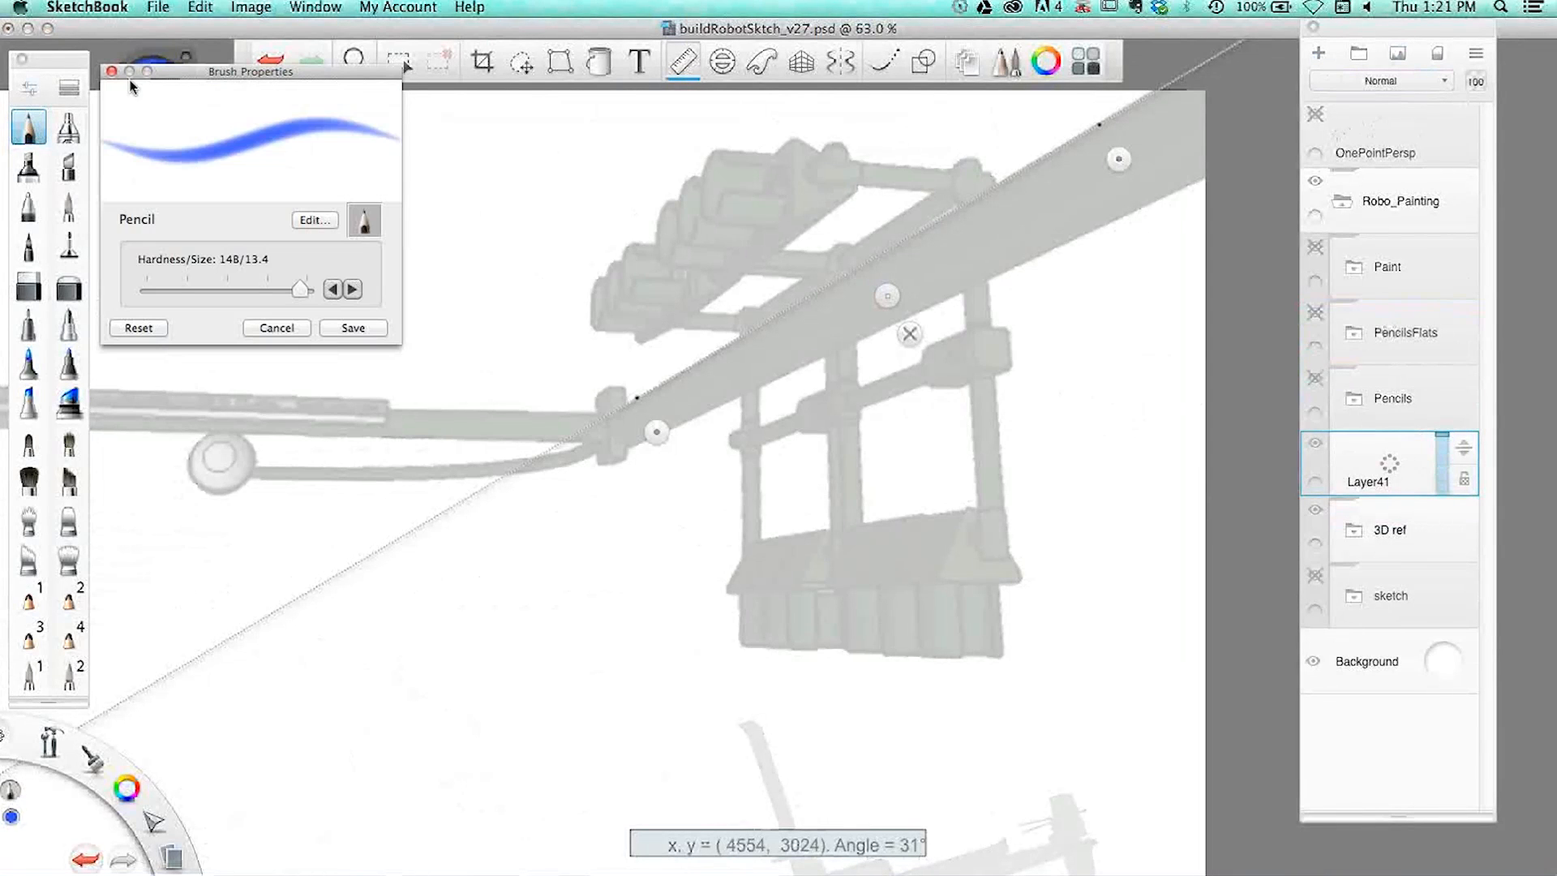
pyautogui.click(138, 328)
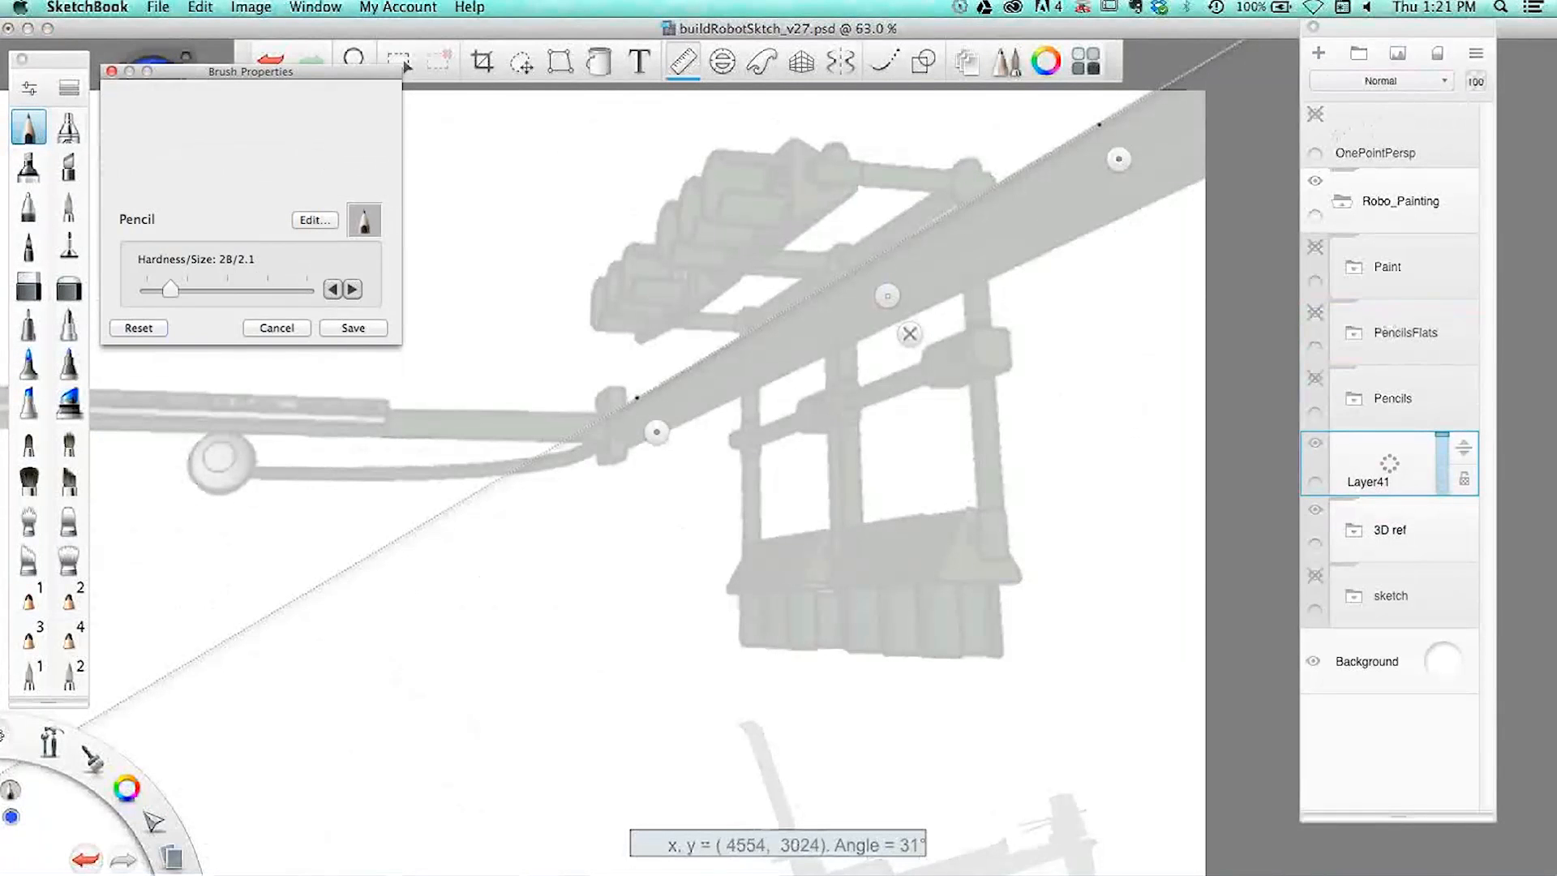
pyautogui.click(26, 90)
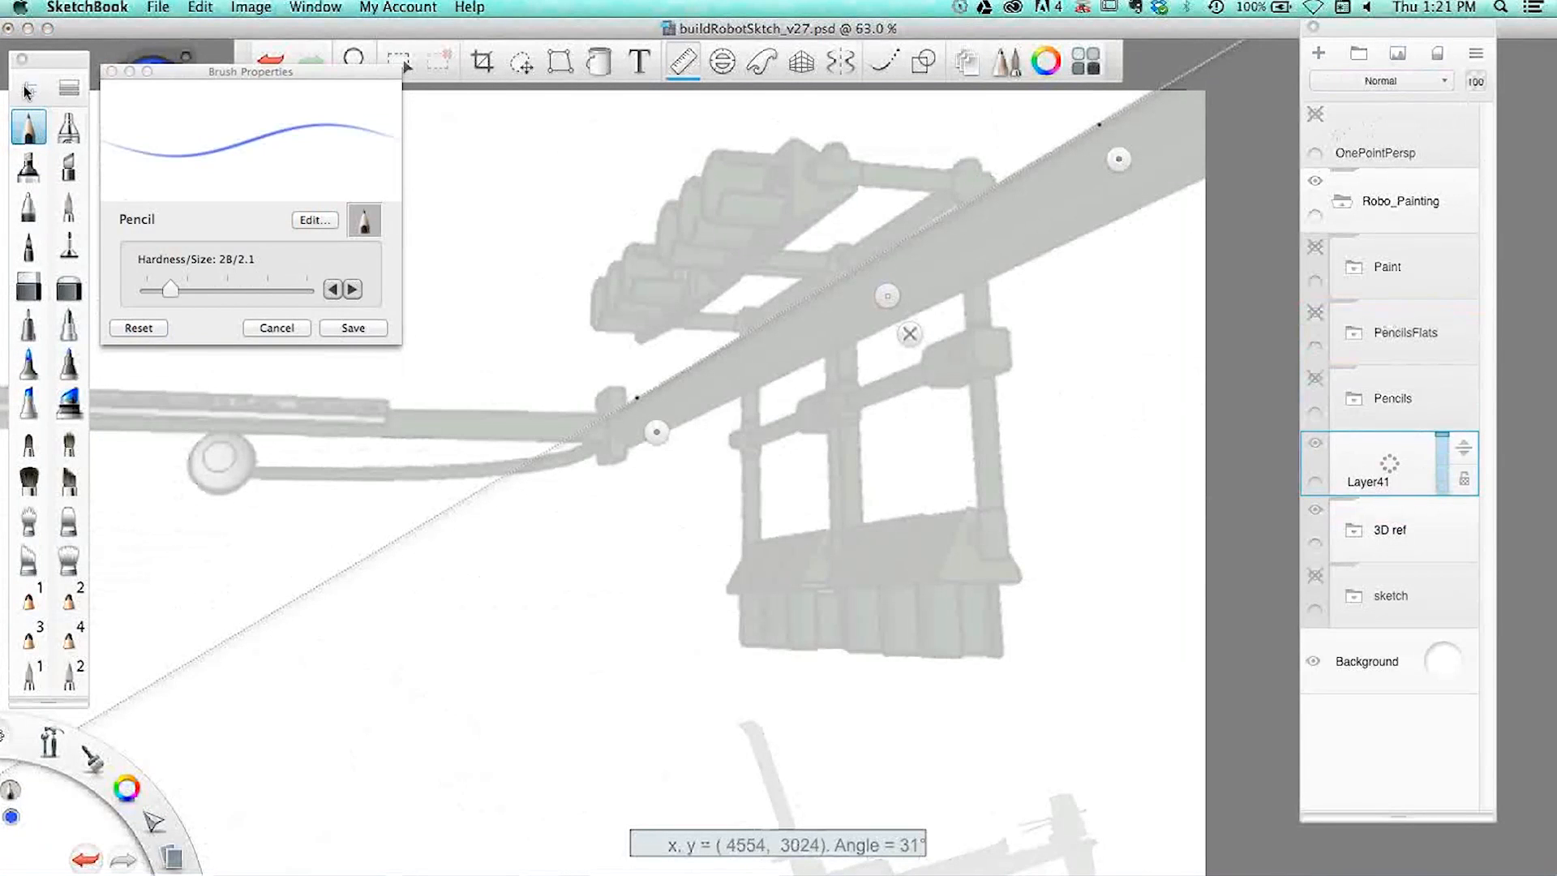
pyautogui.click(159, 208)
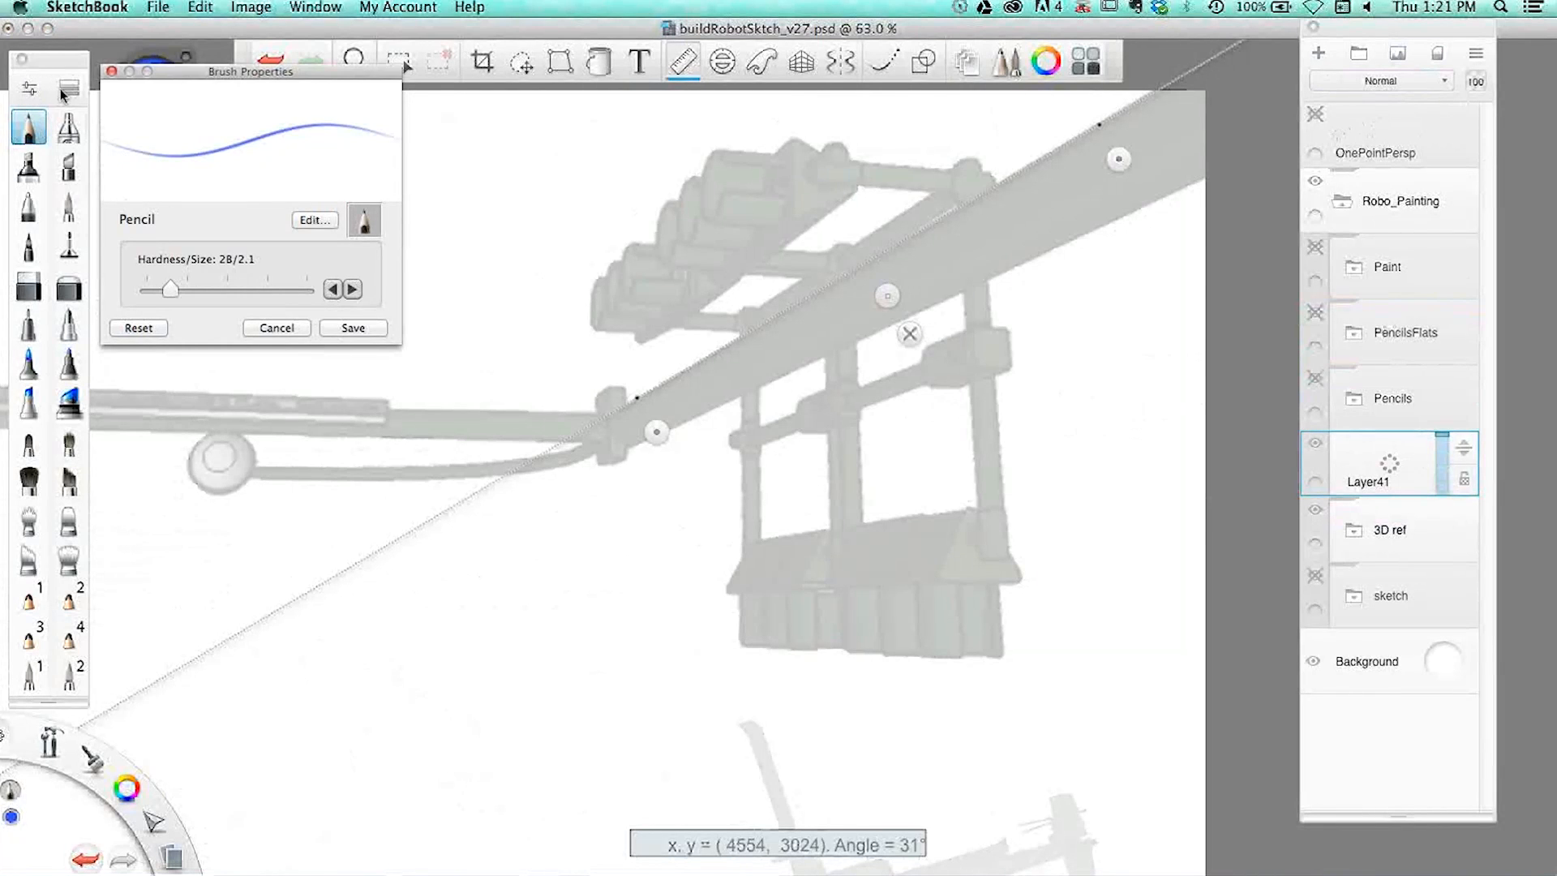
pyautogui.click(352, 328)
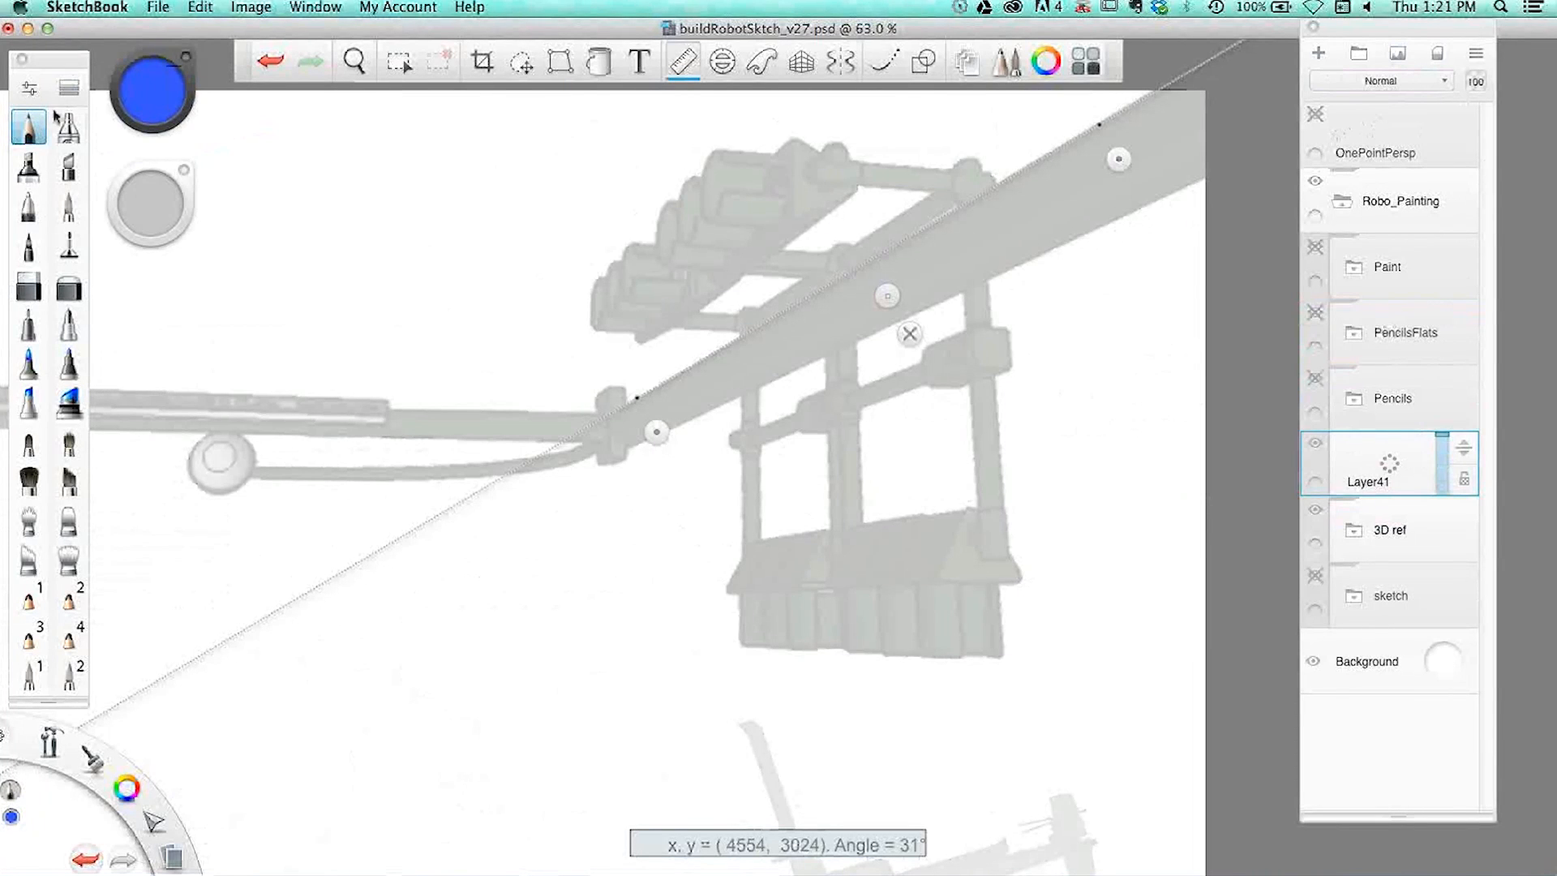
# - Review the pencil's brush properties again, repeating the reset to defaults and saving
pyautogui.click(29, 88)
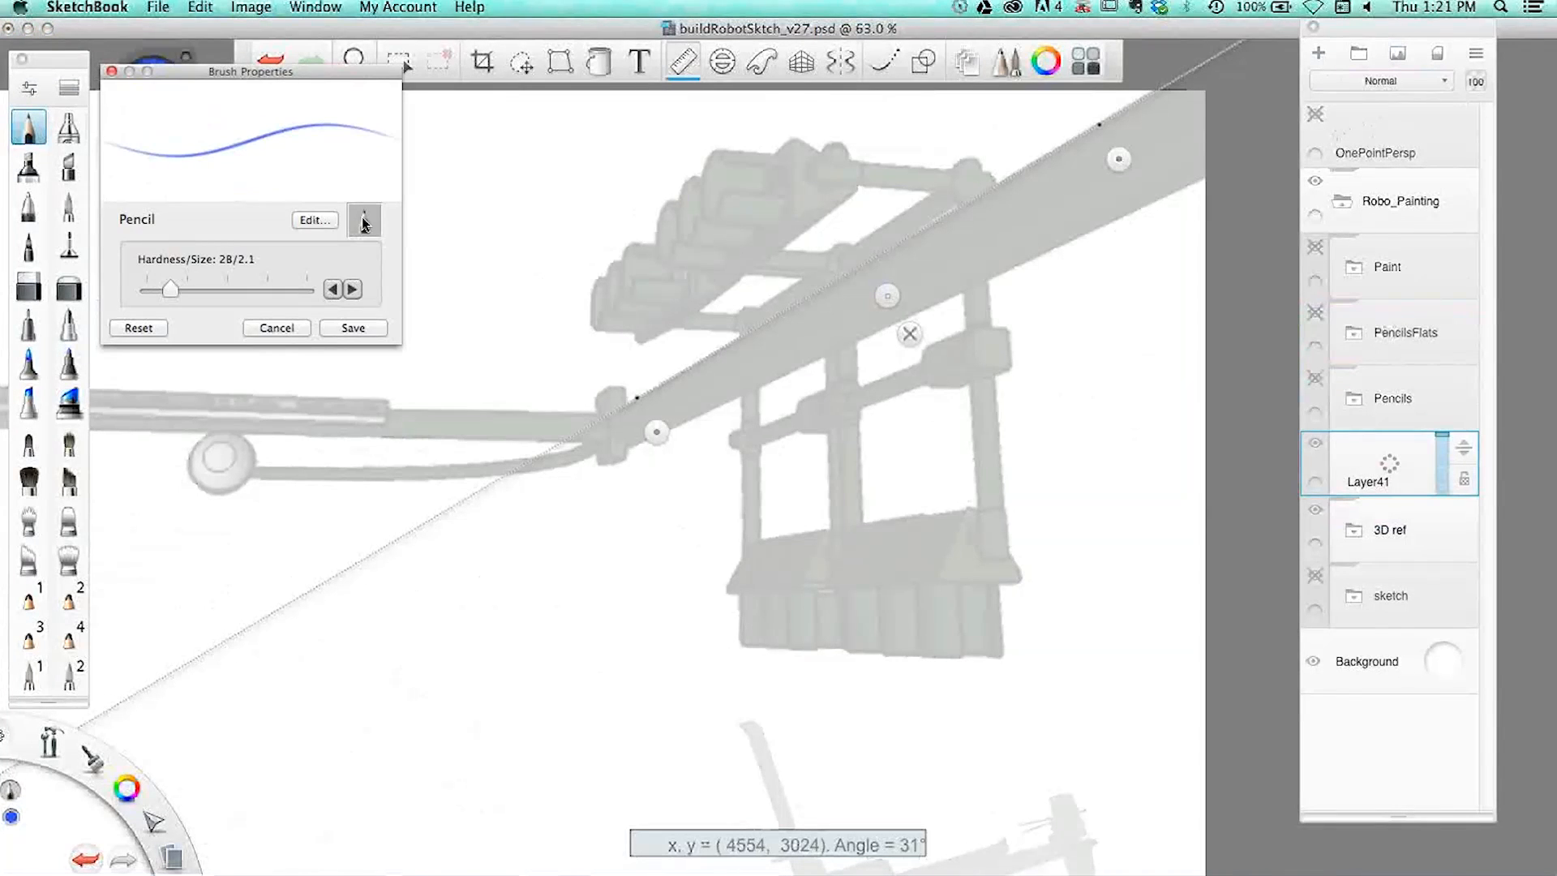
pyautogui.click(363, 220)
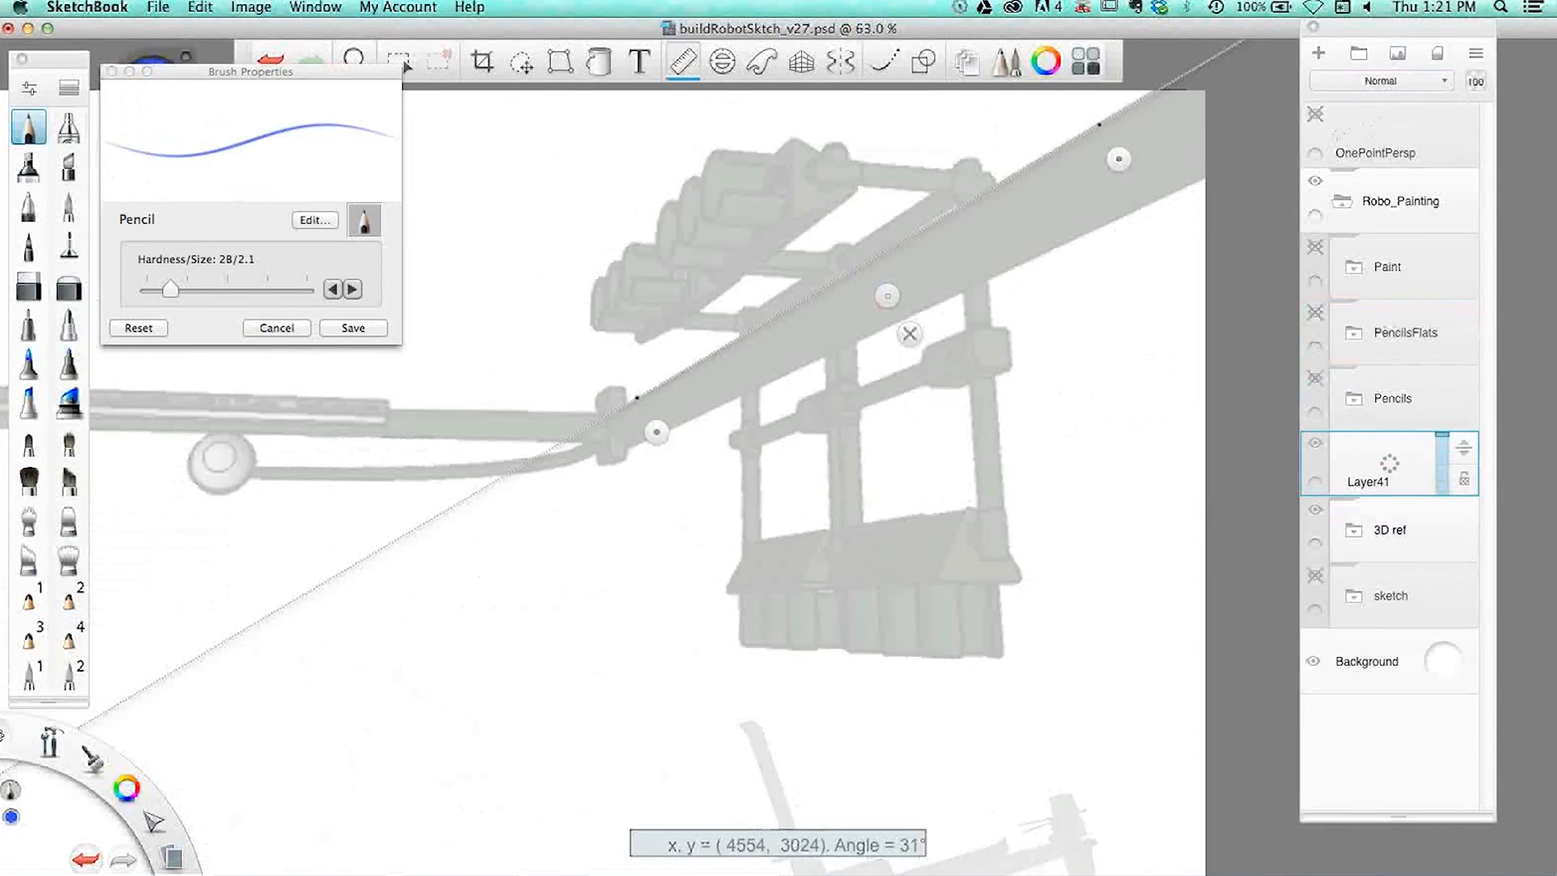
pyautogui.click(137, 331)
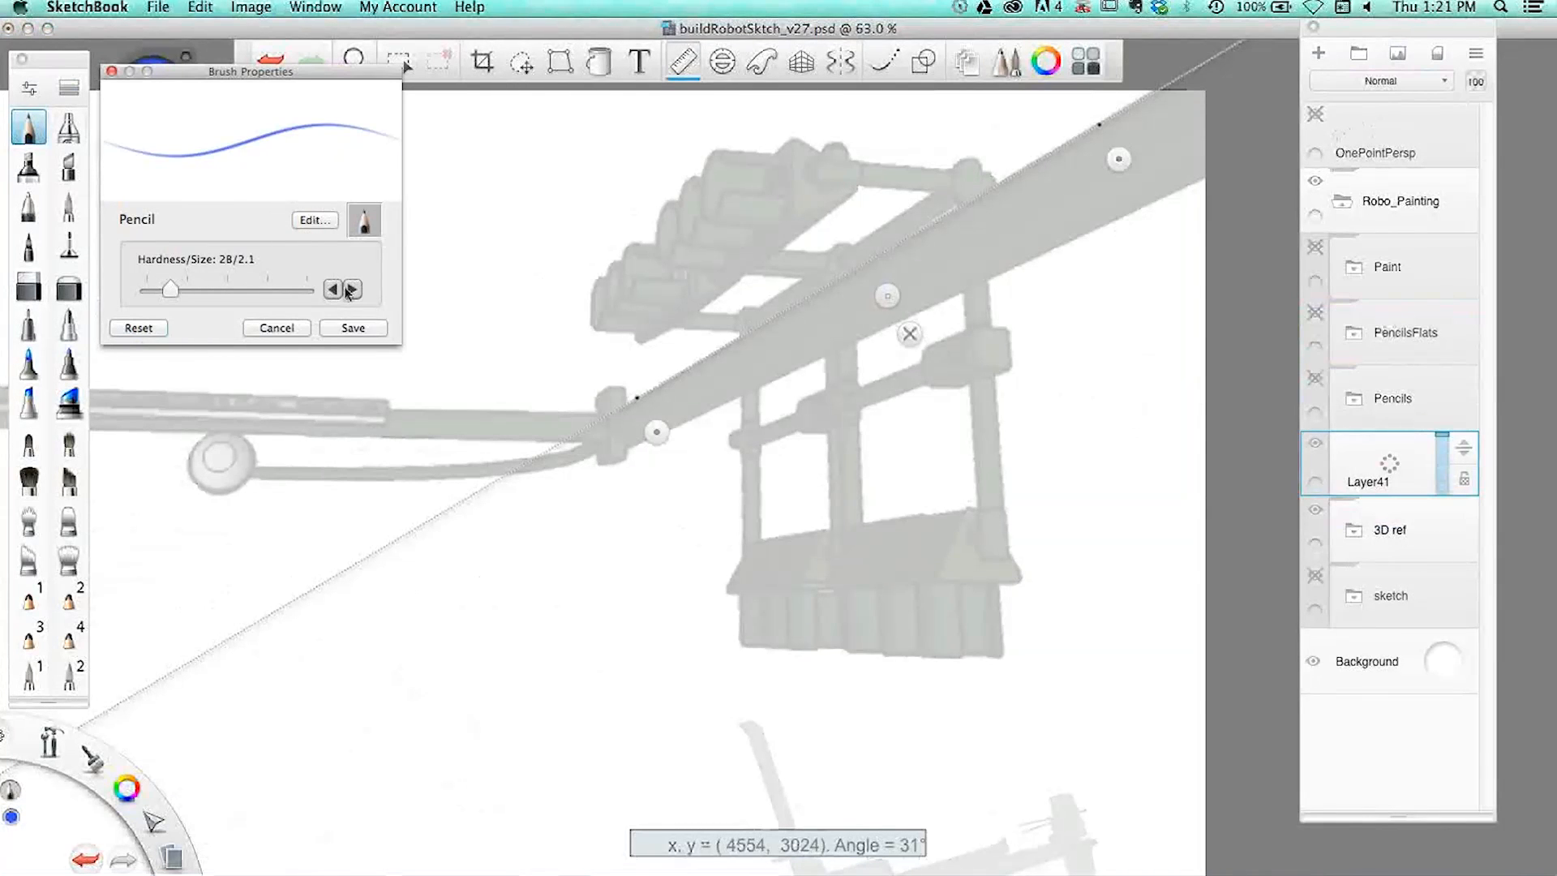
pyautogui.click(354, 329)
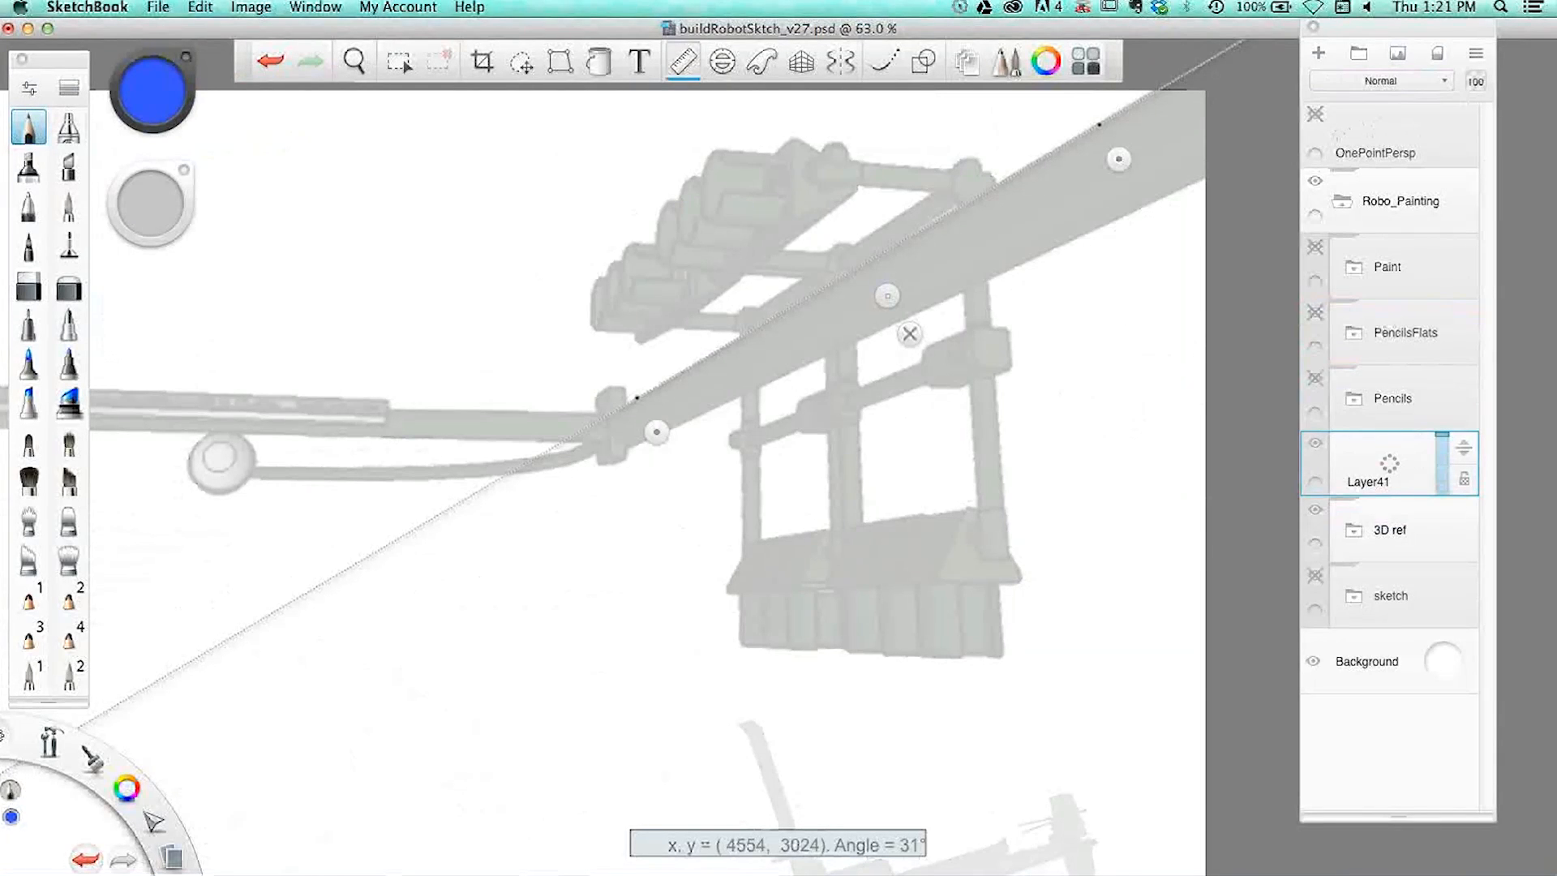
# - Trace the upper and lower edges of the diagonal beam in blue pencil, moving the ruler from one edge to the other
pyautogui.moveTo(977, 196); pyautogui.dragTo(740, 334)
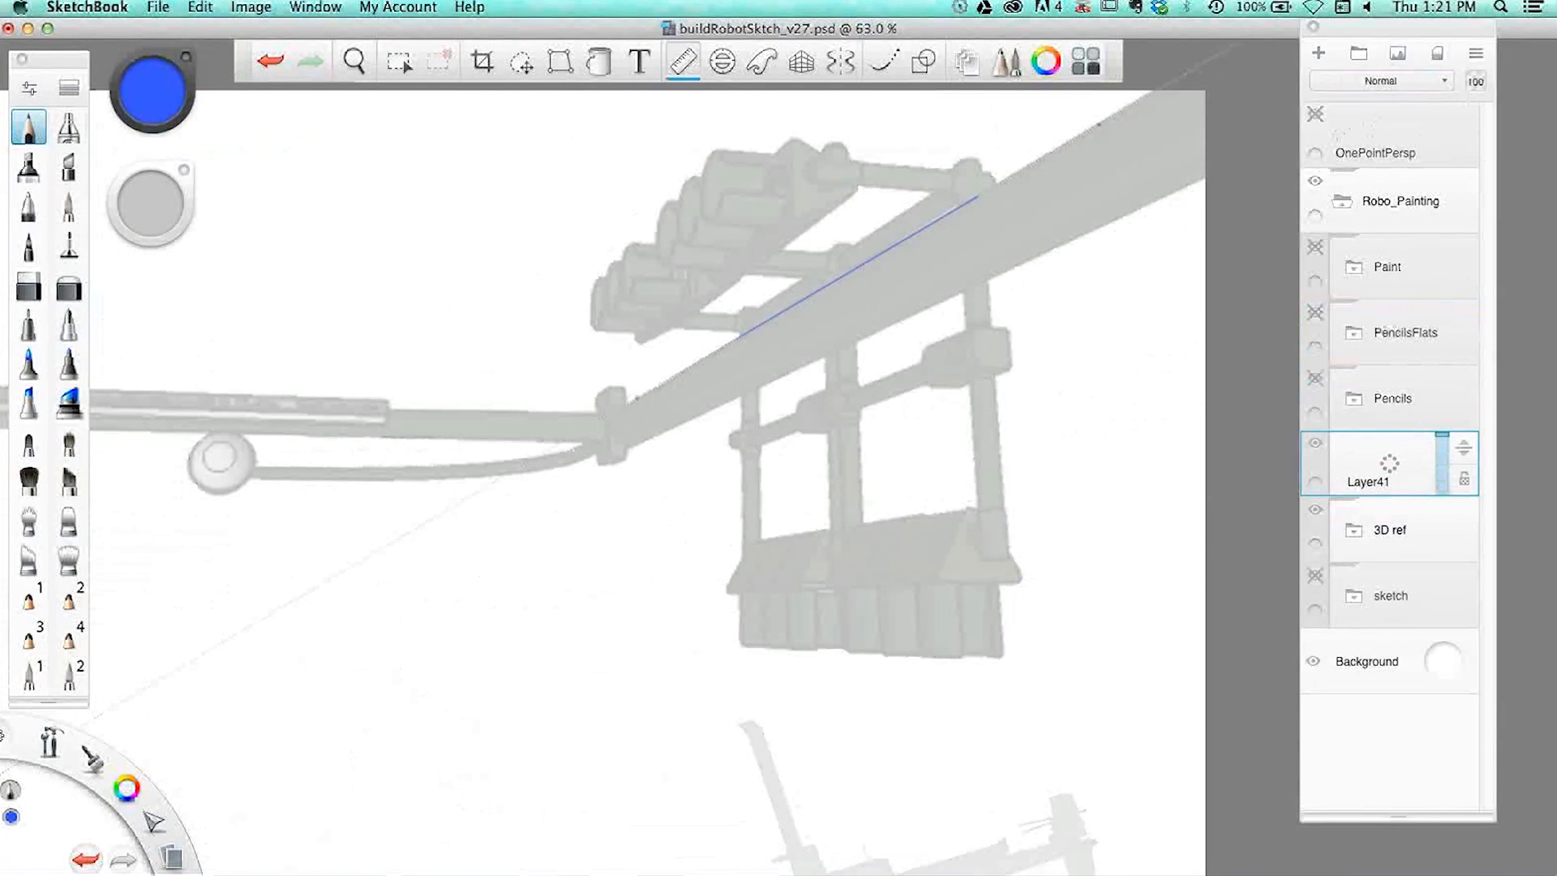
pyautogui.moveTo(888, 296); pyautogui.dragTo(900, 337)
pyautogui.moveTo(1132, 199); pyautogui.dragTo(1171, 238)
pyautogui.moveTo(666, 430); pyautogui.dragTo(1134, 212)
# - Rotate the ruler to about -86° and trace both sides of the vertical post beneath the beam in blue
pyautogui.moveTo(664, 476); pyautogui.dragTo(1038, 509)
pyautogui.moveTo(1191, 219)
pyautogui.mouseDown()
pyautogui.moveTo(1070, 296)
pyautogui.moveTo(950, 284)
pyautogui.moveTo(997, 389)
pyautogui.moveTo(1008, 560)
pyautogui.mouseUp()
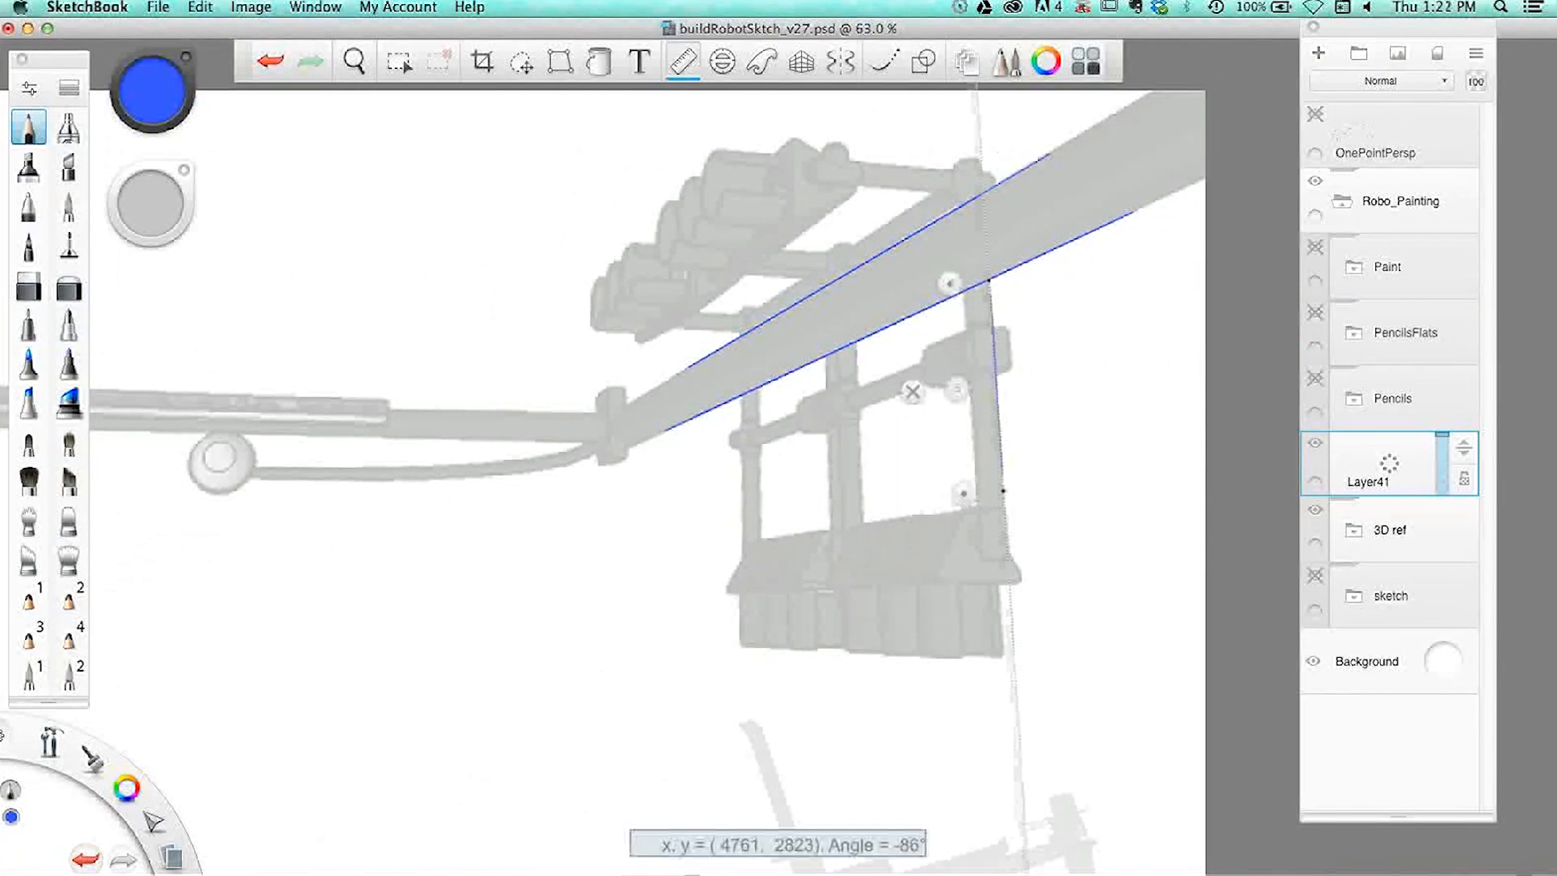
pyautogui.moveTo(957, 389); pyautogui.dragTo(931, 398)
pyautogui.moveTo(965, 293); pyautogui.dragTo(977, 496)
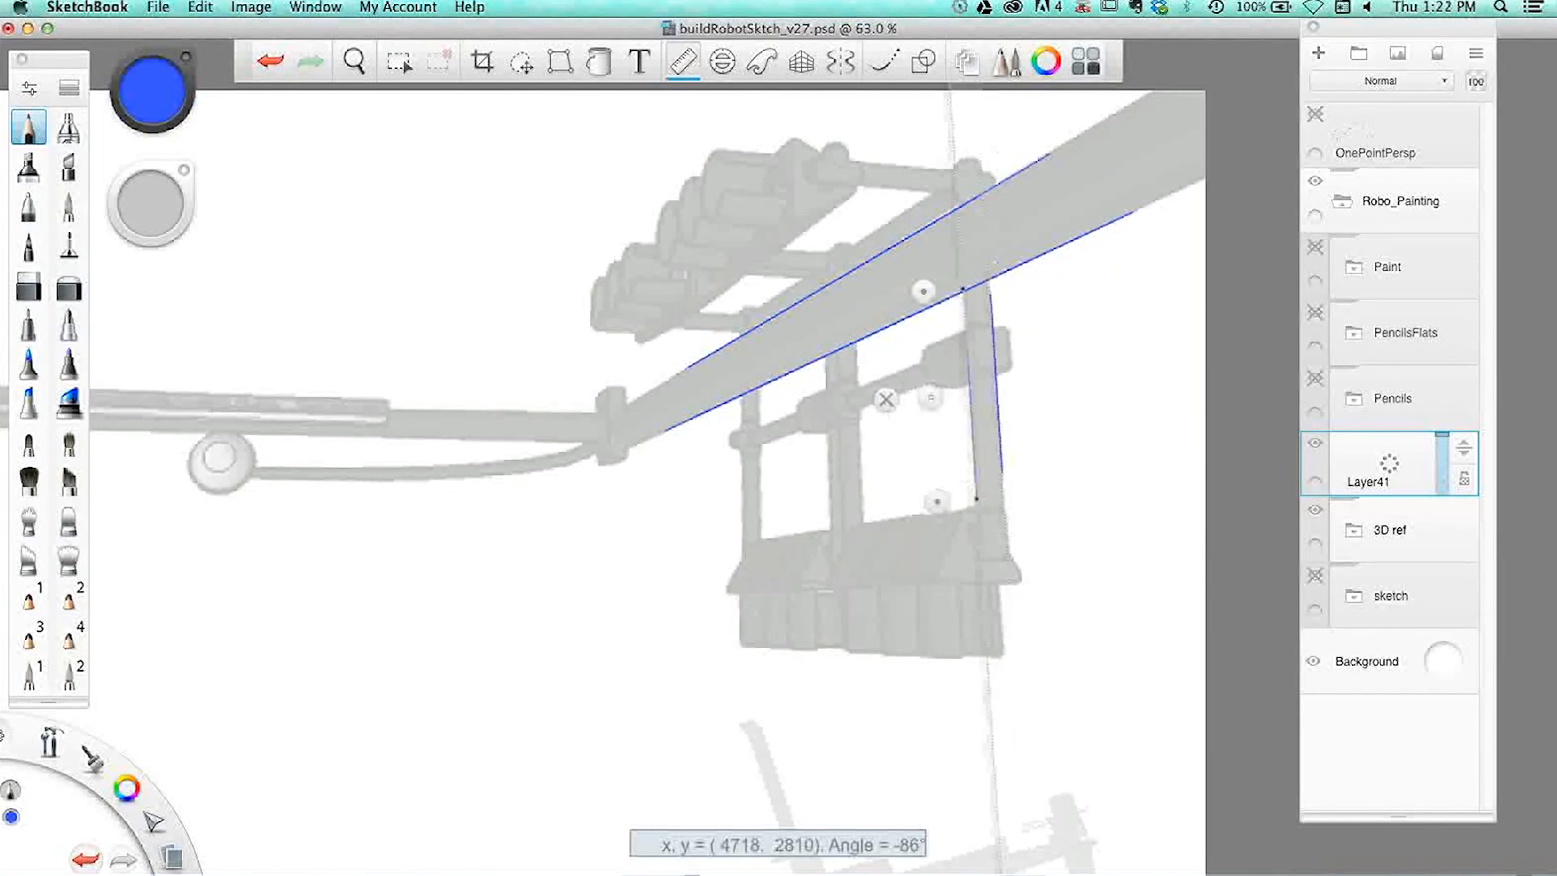
# - Close the ruler with the full canvas in view
pyautogui.press('space')
pyautogui.press('super+0')
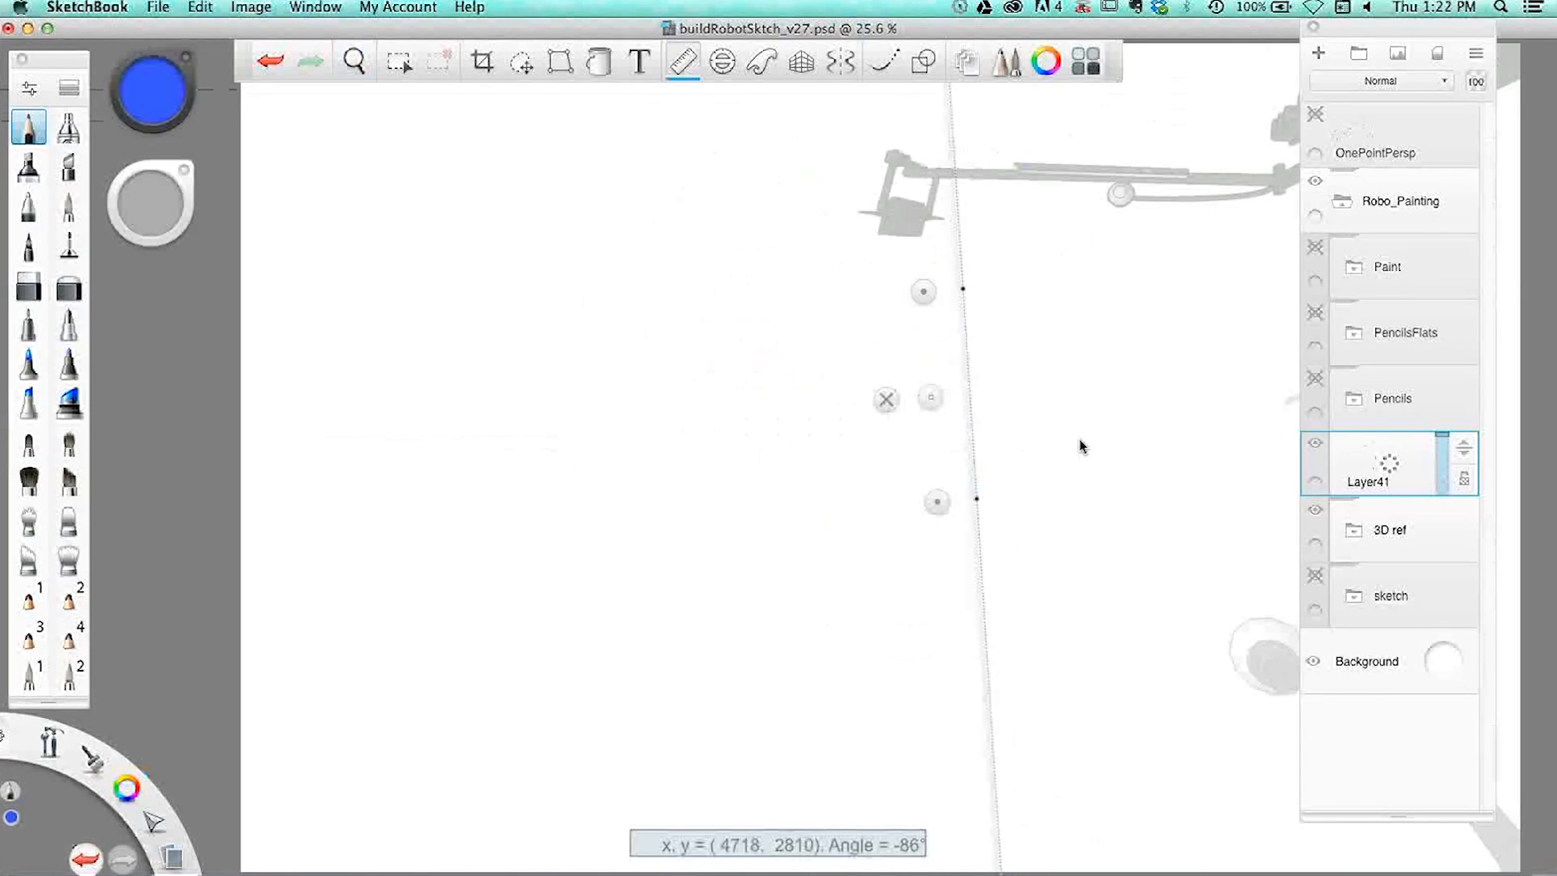
pyautogui.press('space')
pyautogui.moveTo(1069, 444)
pyautogui.mouseDown()
pyautogui.moveTo(1025, 441)
pyautogui.moveTo(1043, 445)
pyautogui.mouseUp()
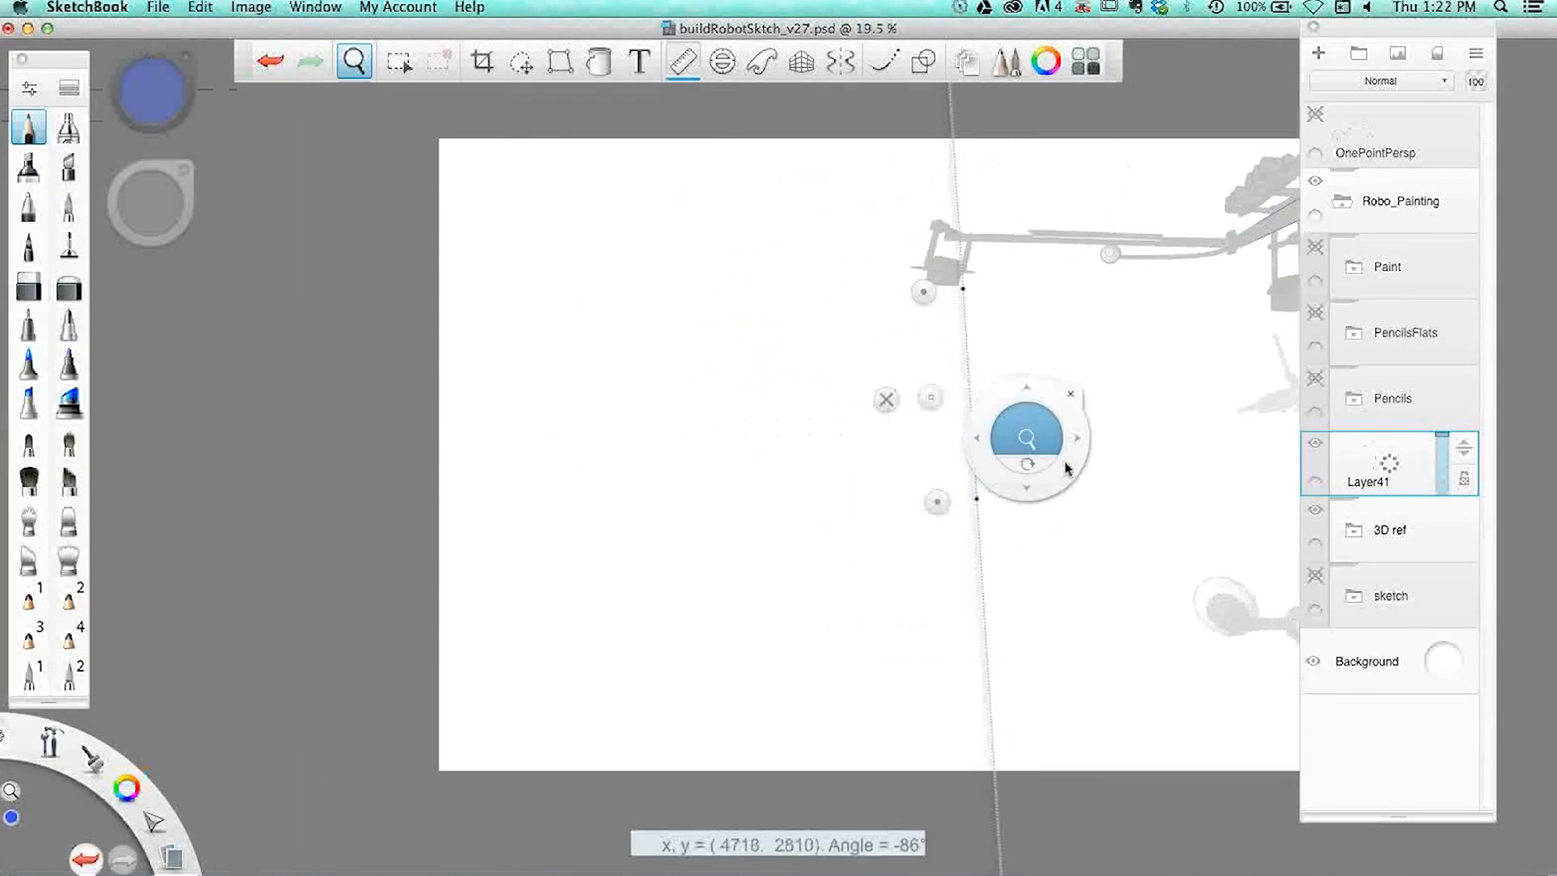
pyautogui.moveTo(892, 476); pyautogui.dragTo(866, 462)
pyautogui.click(886, 399)
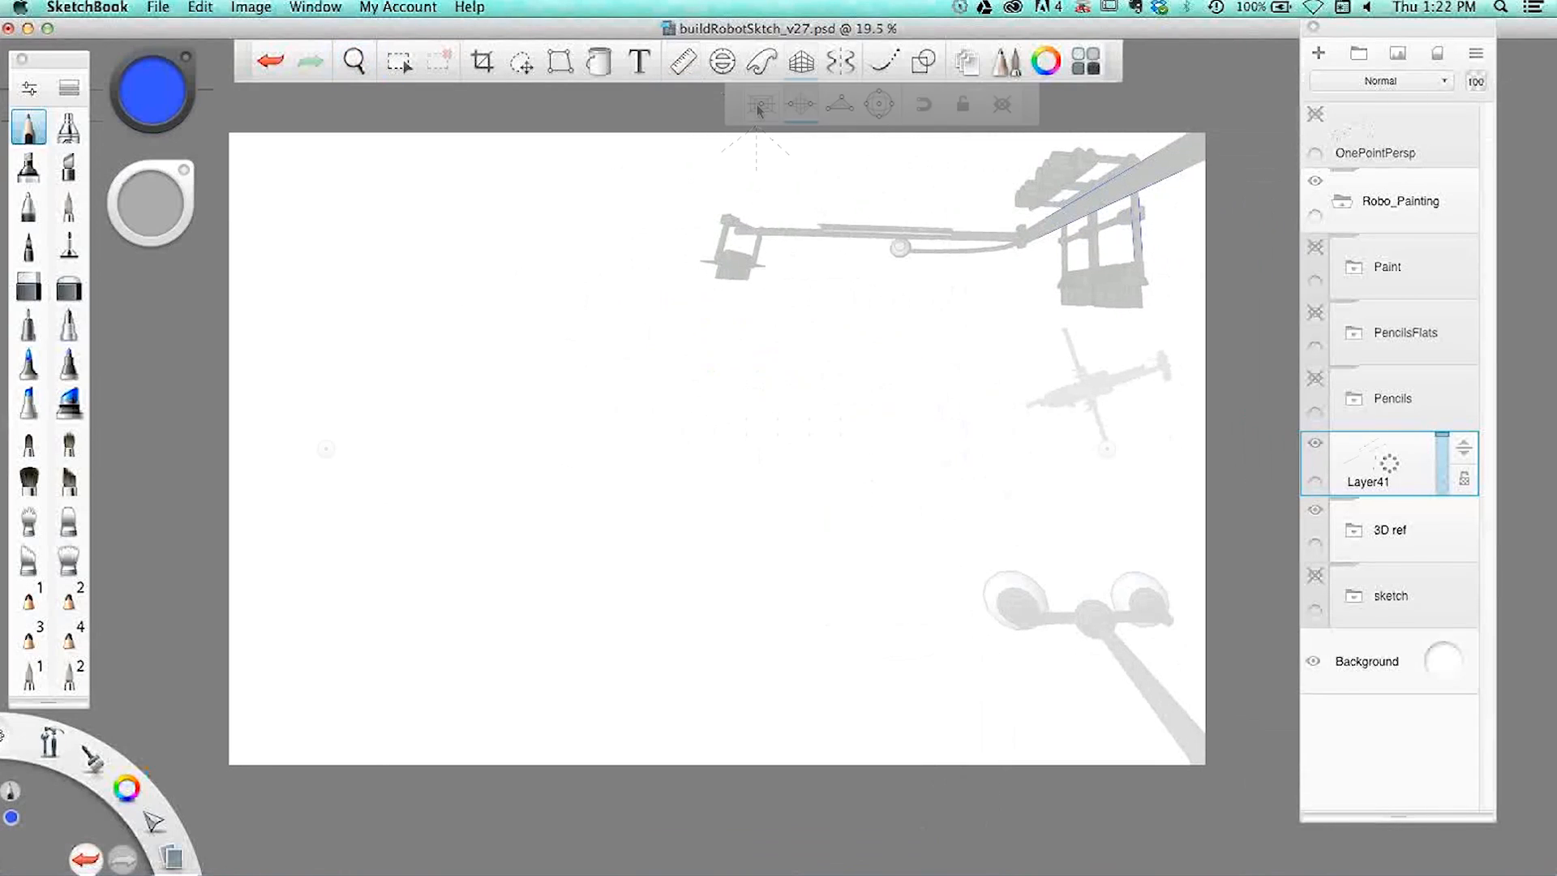
# - Turn on the perspective guides, try the two-point and three-point modes, and settle on one-point perspective
pyautogui.click(761, 105)
pyautogui.click(802, 105)
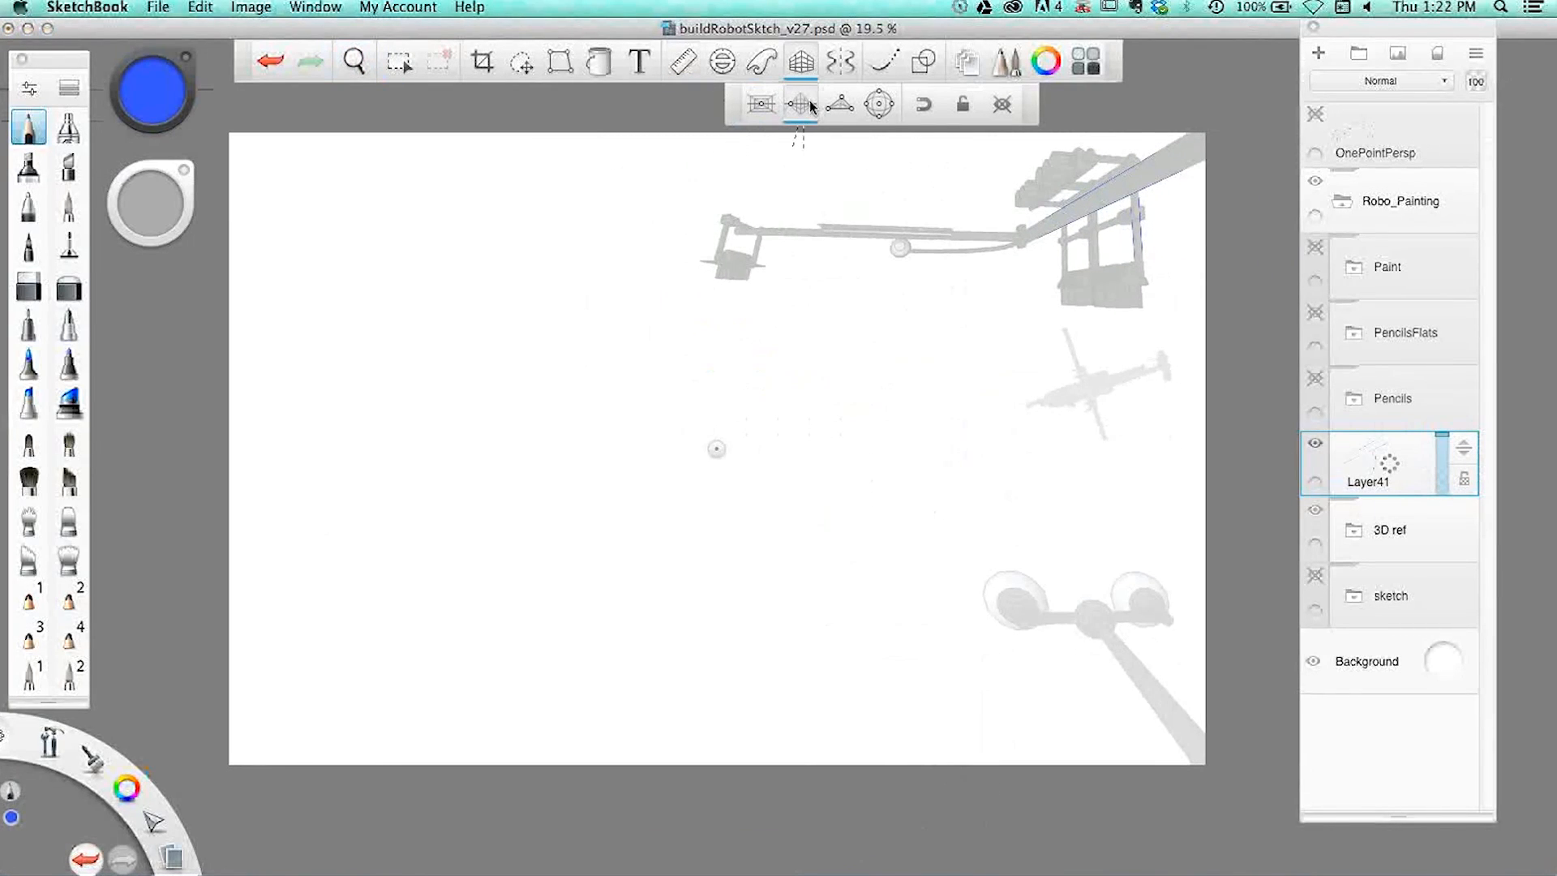
pyautogui.click(843, 107)
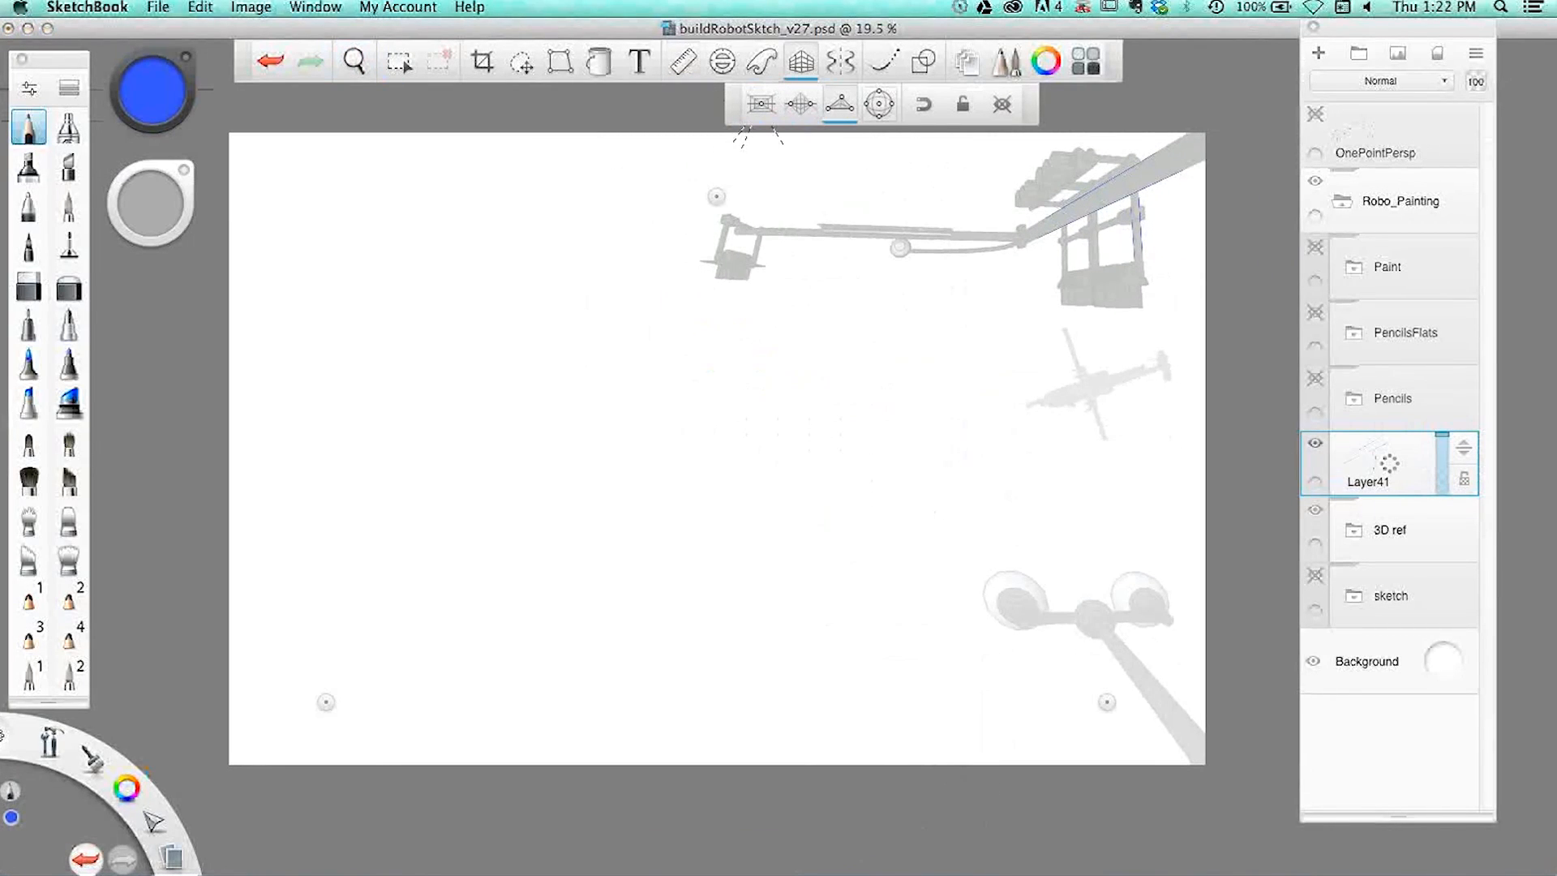
pyautogui.click(757, 102)
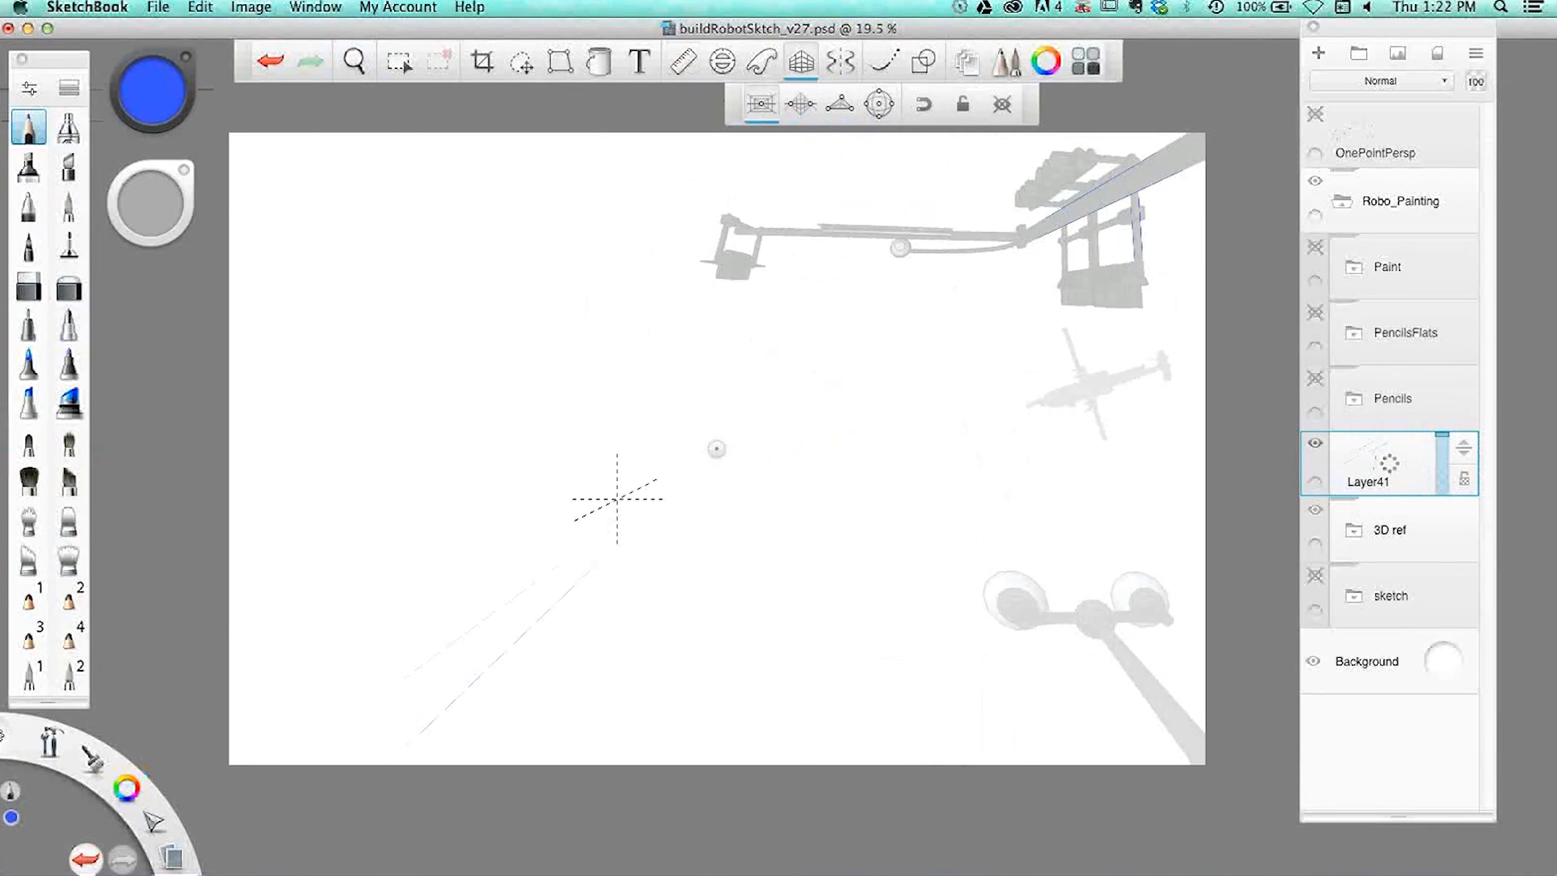
# - Draw blue pencil guide lines radiating around the vanishing point at the canvas centre
pyautogui.moveTo(347, 636); pyautogui.dragTo(584, 519)
pyautogui.moveTo(618, 469); pyautogui.dragTo(367, 519)
pyautogui.press('space')
pyautogui.moveTo(708, 407); pyautogui.dragTo(777, 399)
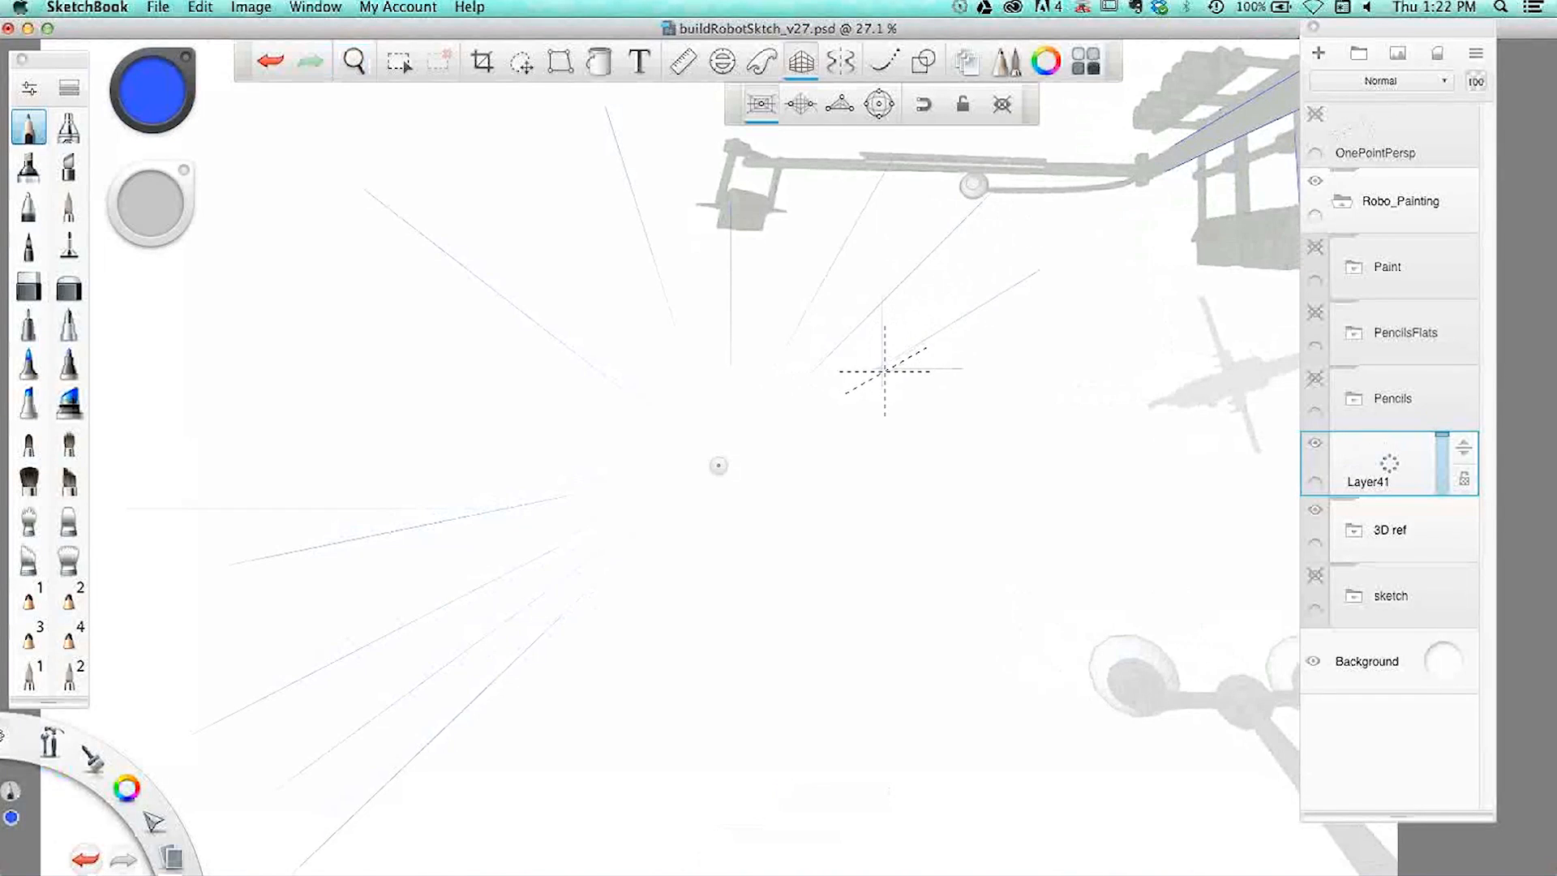
# - Draw a blue box in one-point perspective up and to the right of the vanishing point, beneath the gray beam
pyautogui.moveTo(882, 367); pyautogui.dragTo(1013, 292)
pyautogui.moveTo(963, 368); pyautogui.dragTo(1059, 332)
pyautogui.moveTo(963, 368)
pyautogui.mouseDown()
pyautogui.moveTo(1136, 297)
pyautogui.moveTo(994, 296)
pyautogui.moveTo(1001, 233)
pyautogui.mouseUp()
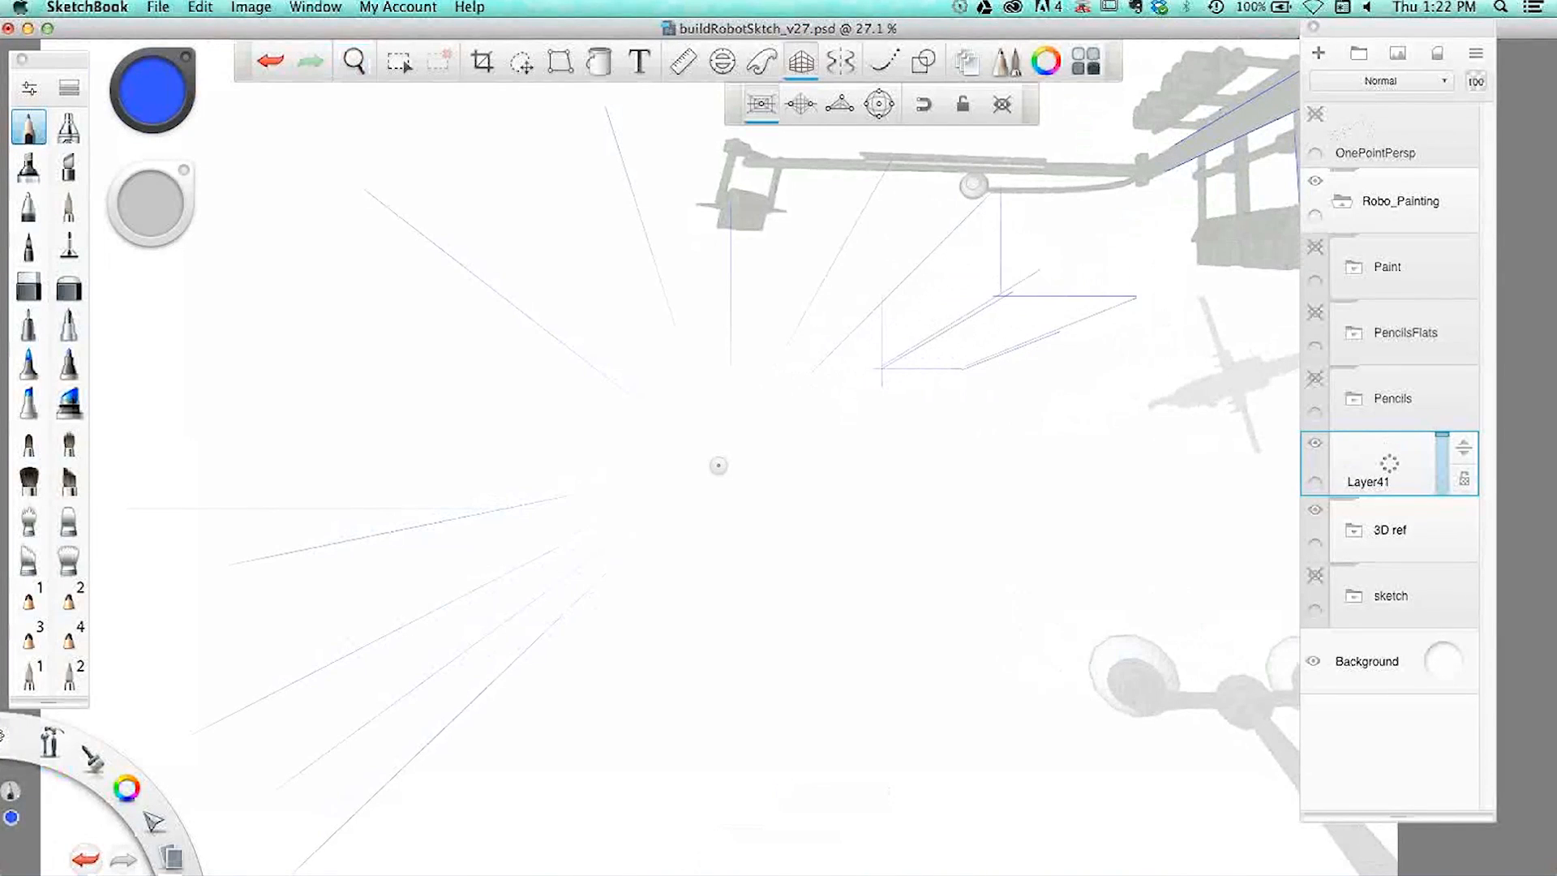
pyautogui.moveTo(1000, 179); pyautogui.dragTo(1108, 179)
pyautogui.moveTo(883, 321); pyautogui.dragTo(1011, 208)
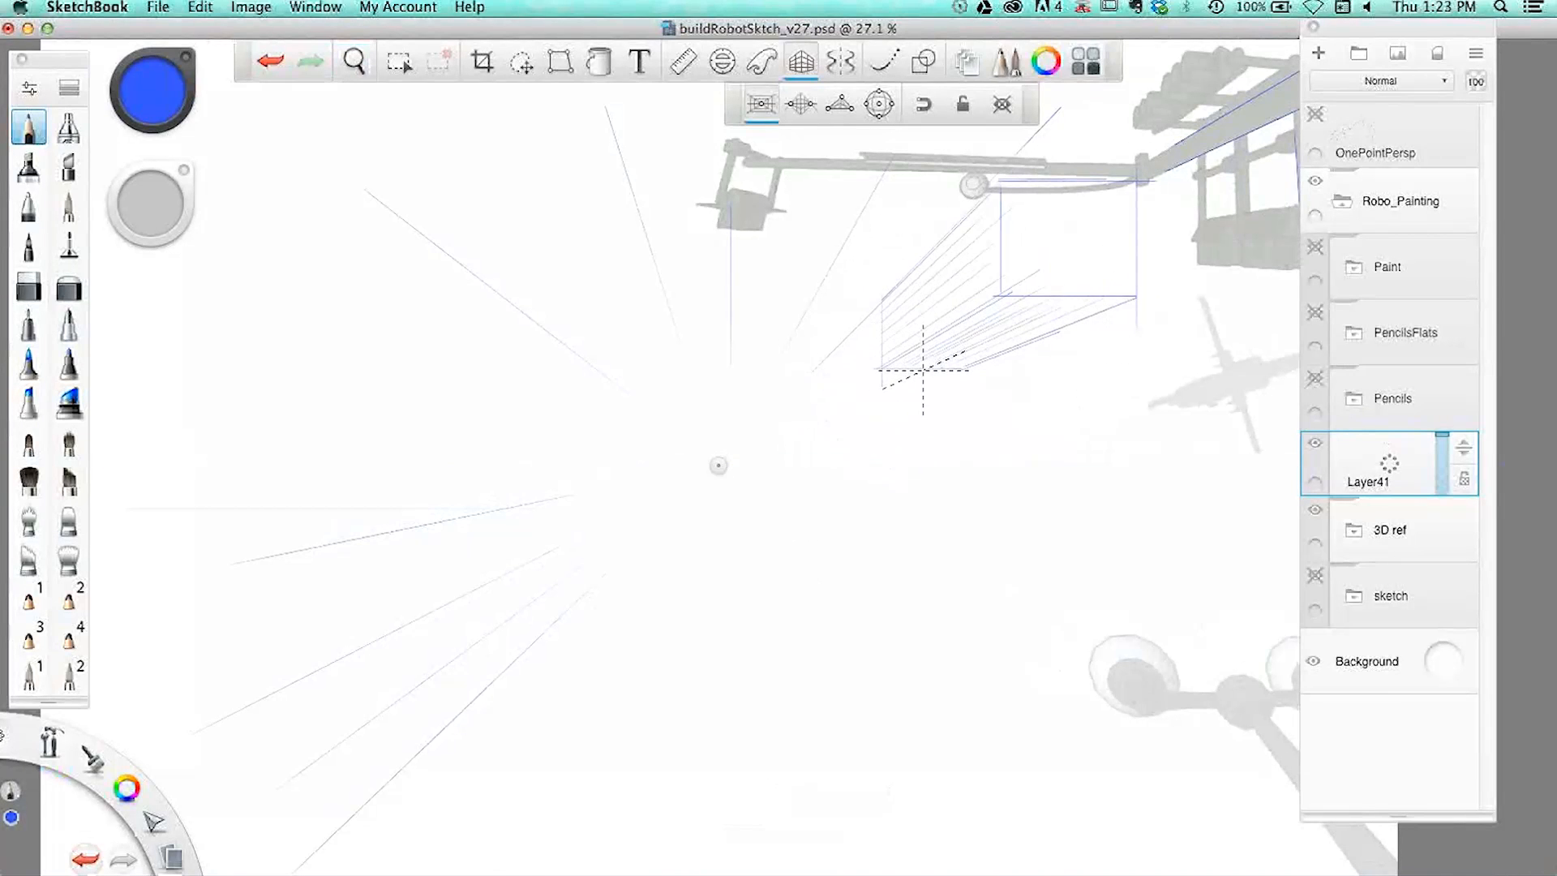
# - Turn off perspective snapping, draw a freehand wavy stroke beside the box, and turn snapping back on
pyautogui.click(923, 105)
pyautogui.moveTo(832, 336)
pyautogui.mouseDown()
pyautogui.moveTo(867, 438)
pyautogui.moveTo(962, 393)
pyautogui.mouseUp()
pyautogui.click(923, 110)
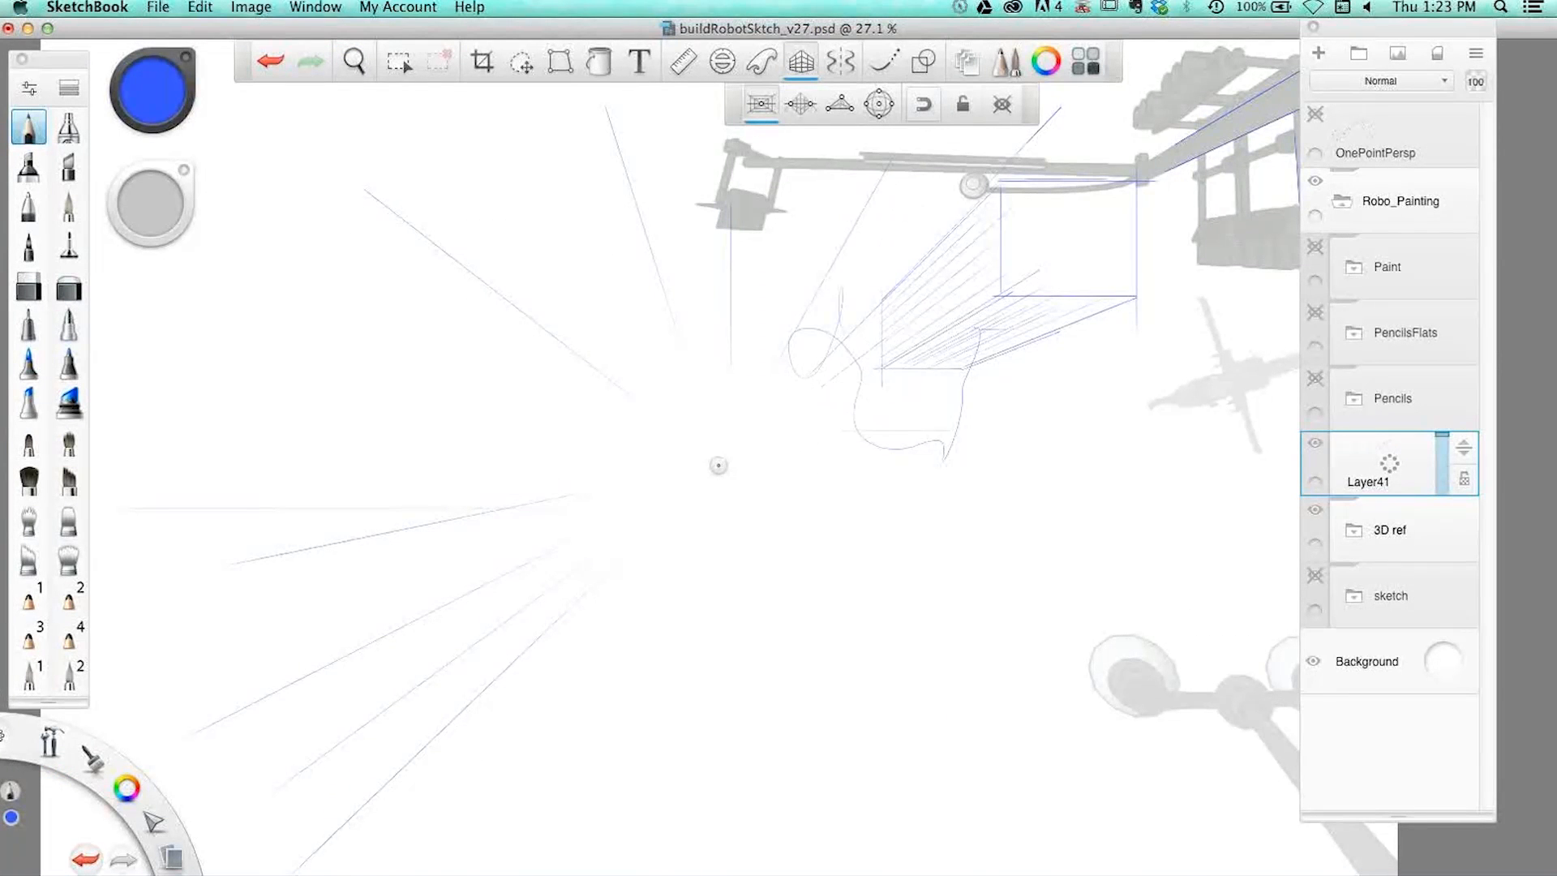
# - Draw snapped vertical, horizontal and converging lines below and to both sides of the vanishing point
pyautogui.moveTo(821, 609); pyautogui.dragTo(821, 640)
pyautogui.moveTo(861, 485); pyautogui.dragTo(1016, 507)
pyautogui.moveTo(823, 582); pyautogui.dragTo(983, 766)
pyautogui.moveTo(763, 509); pyautogui.dragTo(972, 702)
pyautogui.moveTo(821, 549)
pyautogui.mouseDown()
pyautogui.moveTo(445, 549)
pyautogui.moveTo(528, 549)
pyautogui.mouseUp()
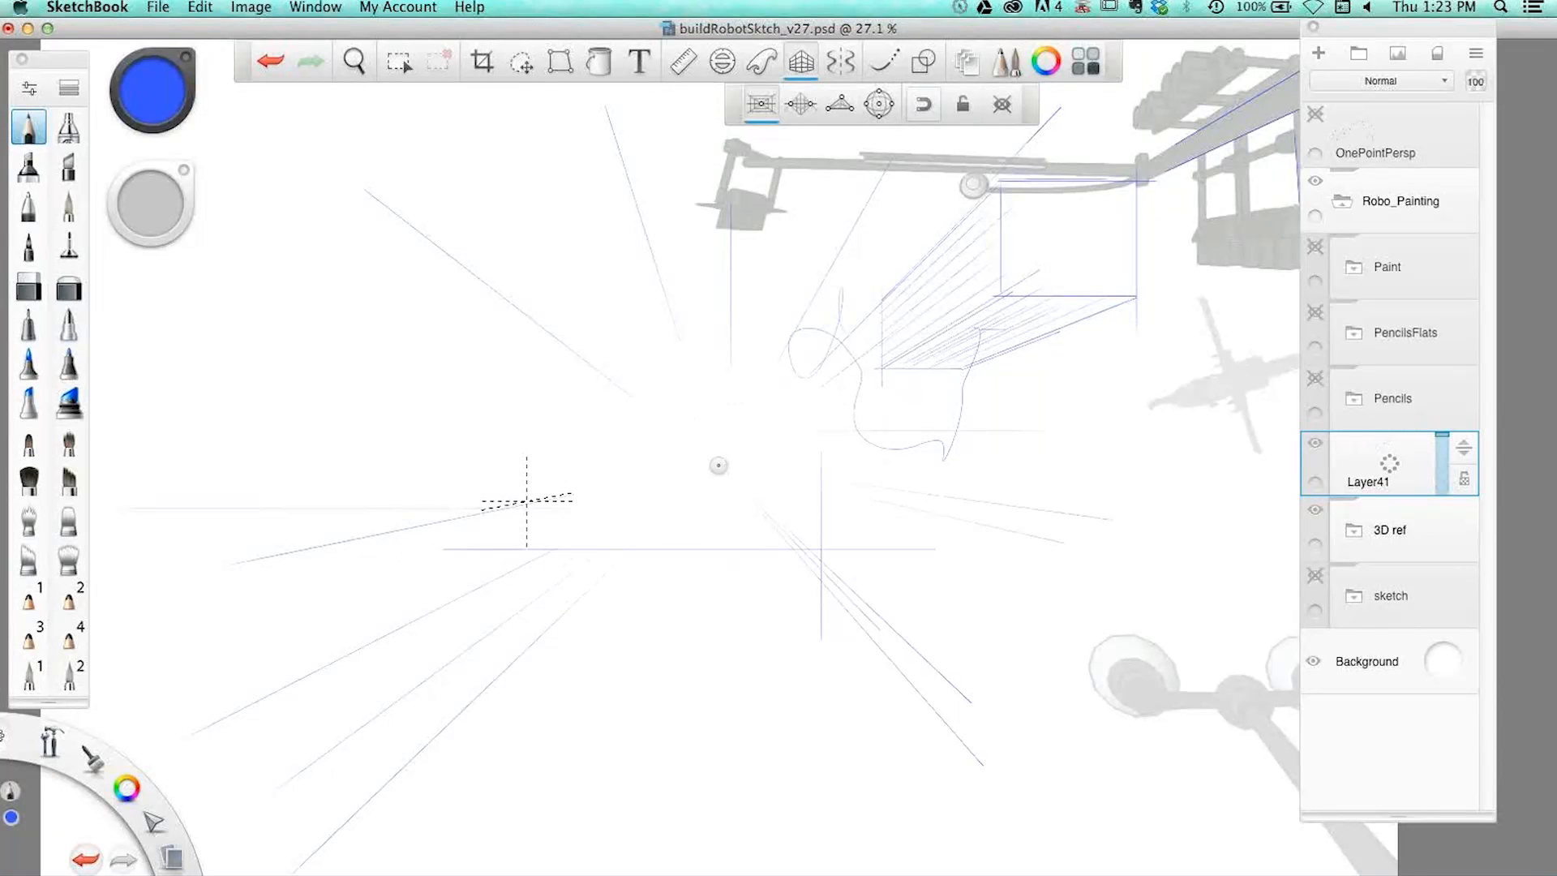
pyautogui.moveTo(539, 389)
pyautogui.mouseDown()
pyautogui.moveTo(538, 657)
pyautogui.moveTo(539, 309)
pyautogui.mouseUp()
pyautogui.moveTo(418, 543)
pyautogui.mouseDown()
pyautogui.moveTo(906, 542)
pyautogui.moveTo(682, 559)
pyautogui.mouseUp()
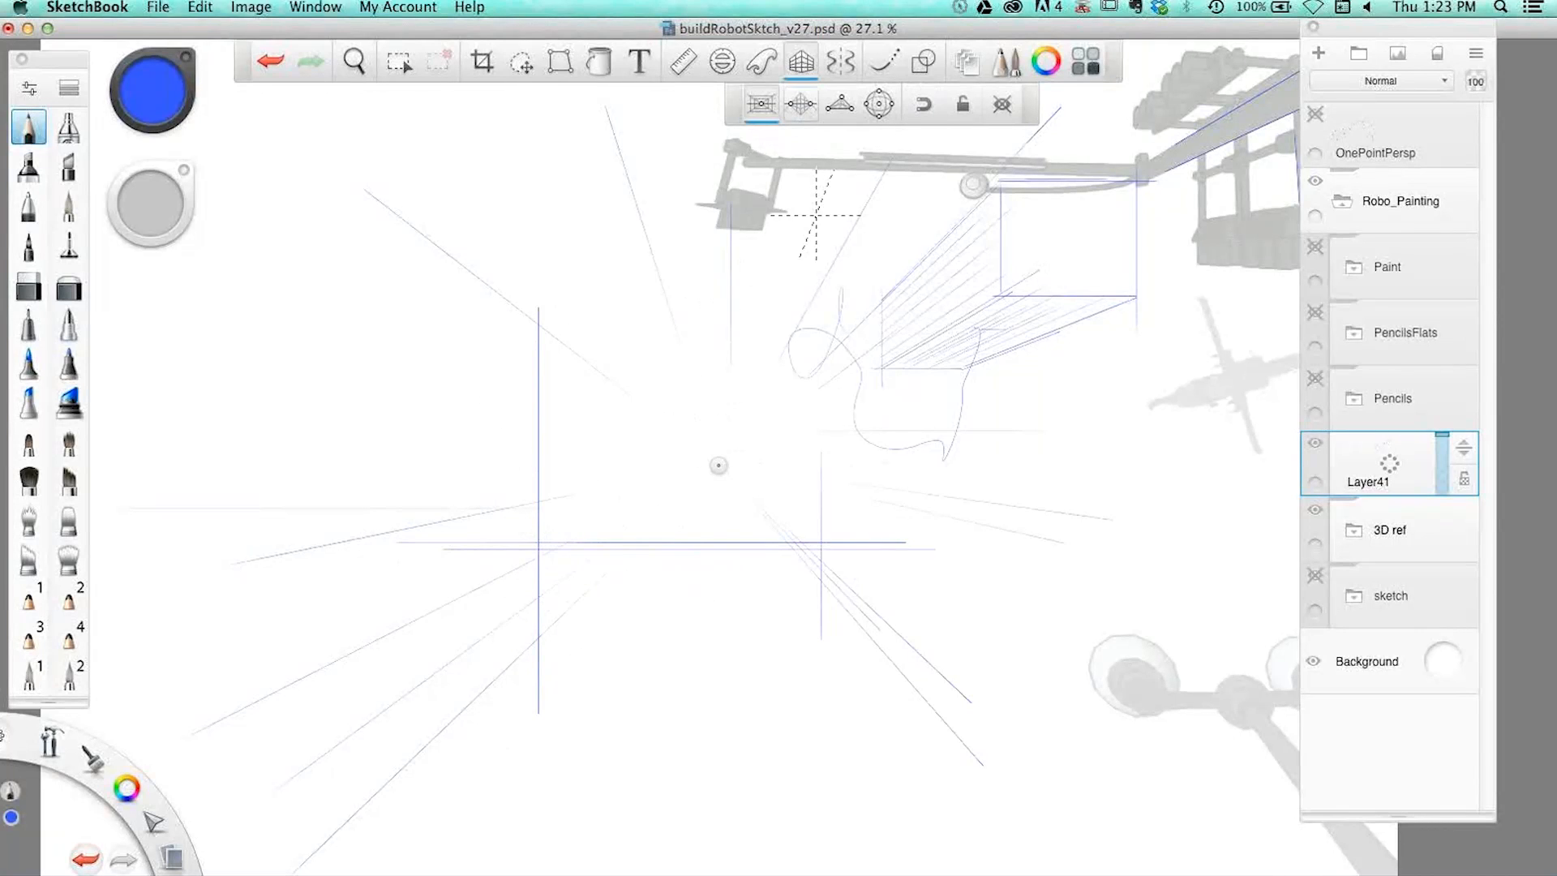
# - Clear all the one-point perspective practice lines from Layer41
pyautogui.click(209, 10)
pyautogui.moveTo(268, 15)
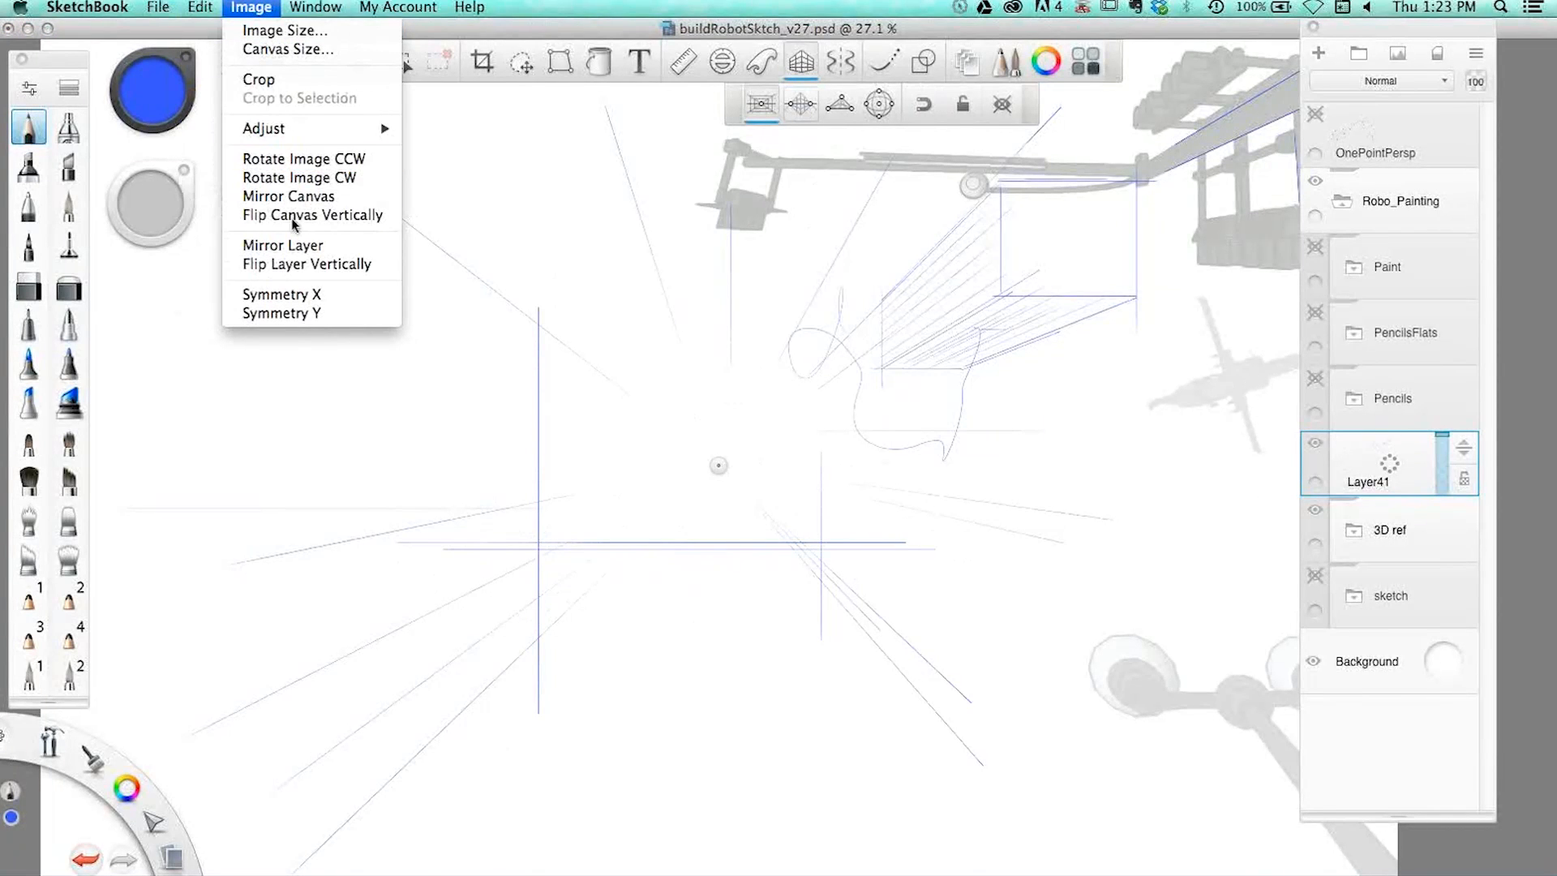
pyautogui.moveTo(208, 14)
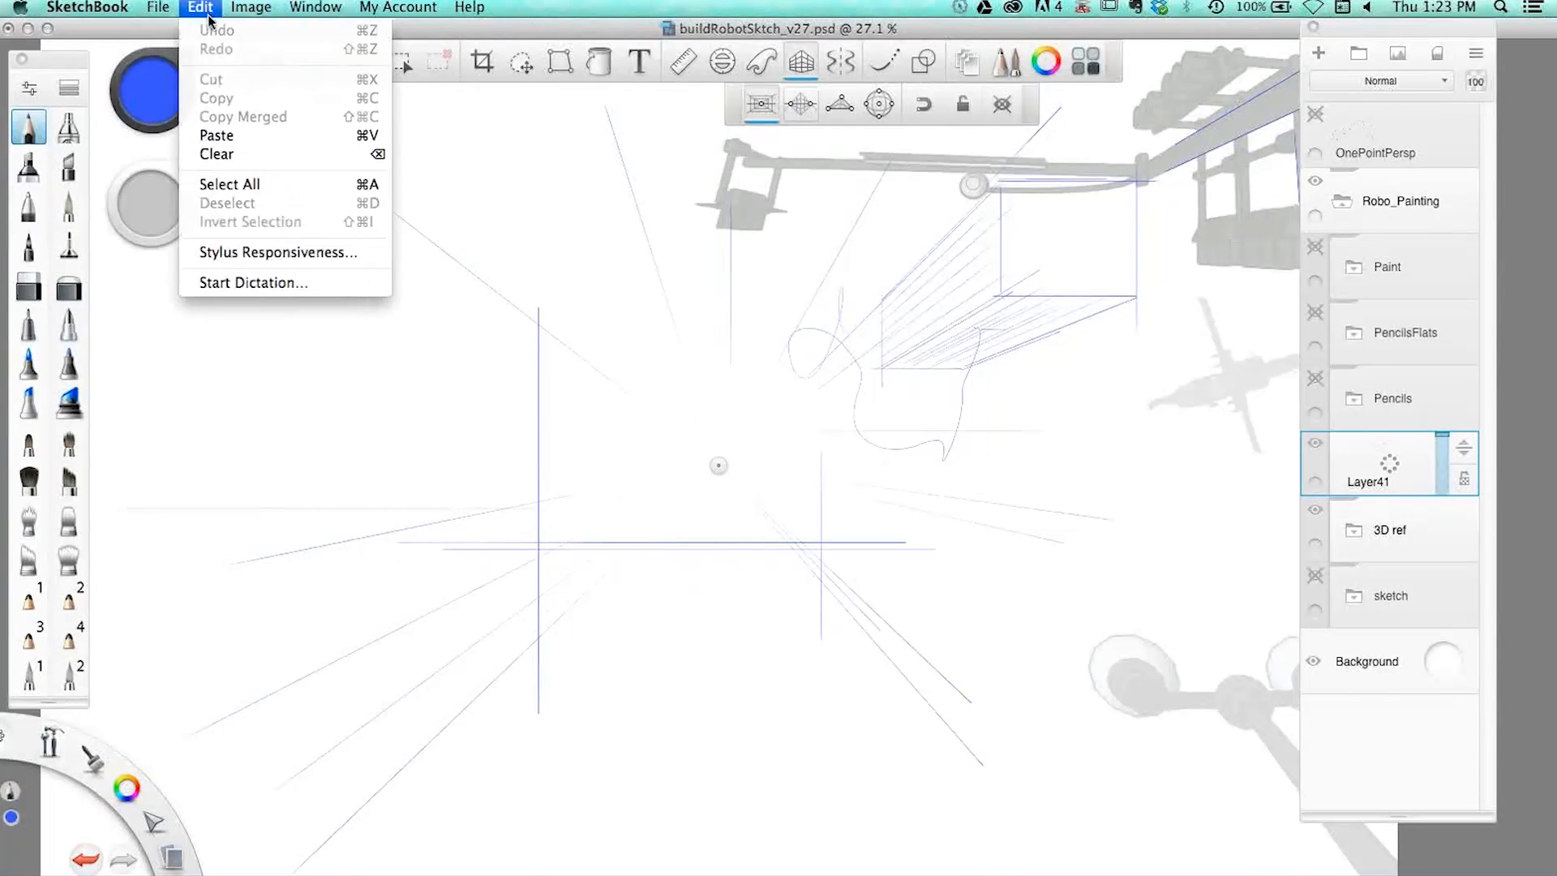
pyautogui.click(244, 155)
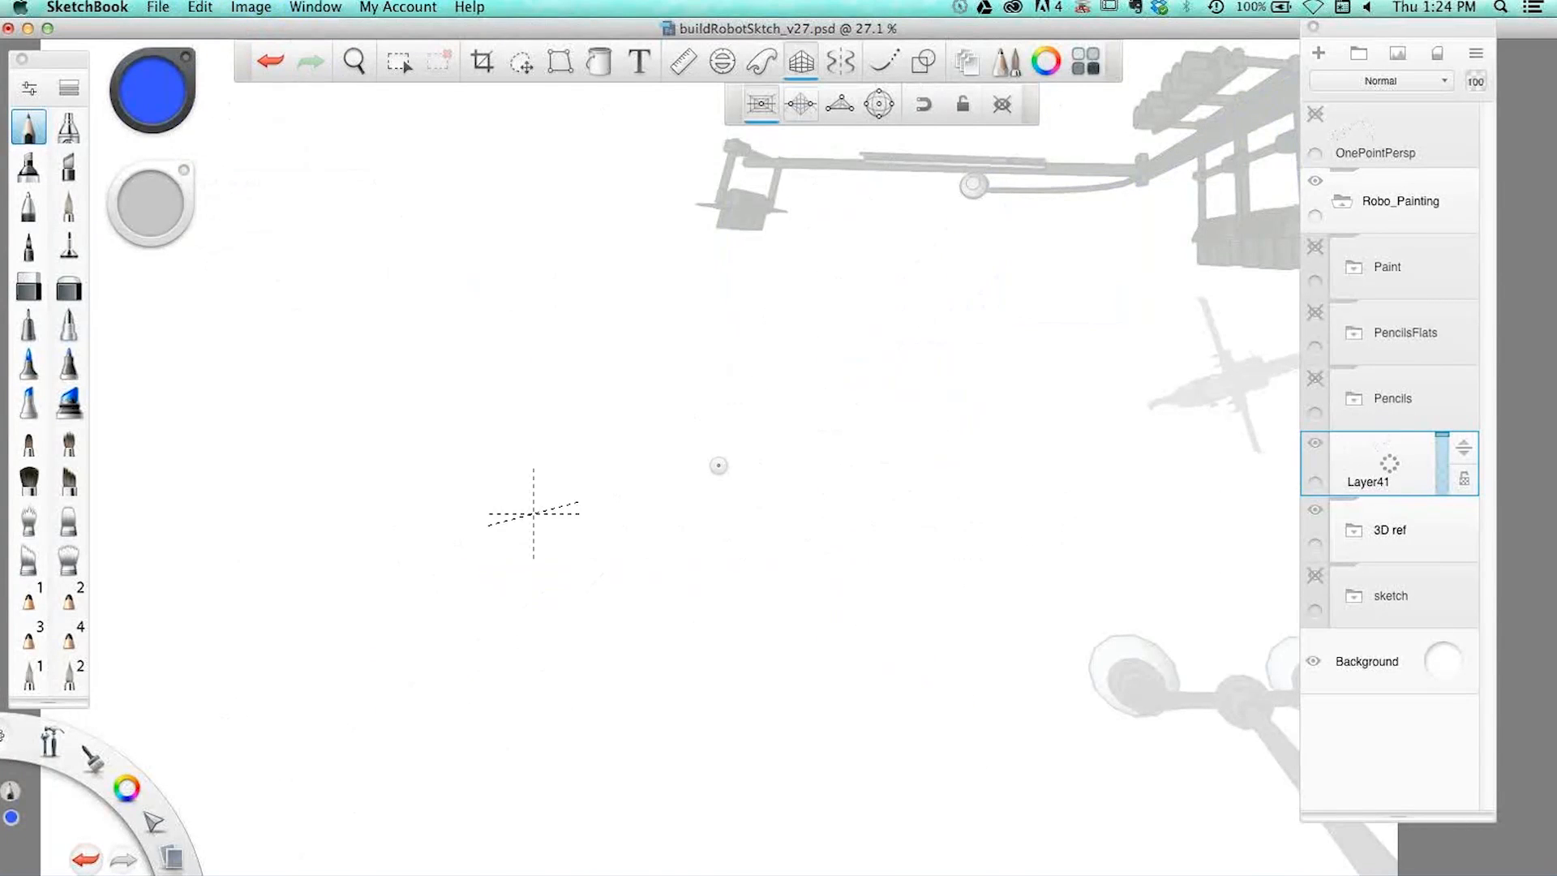
# - Try two-point perspective with the right vanishing point moved inward, and clear the test lines
pyautogui.click(800, 103)
pyautogui.moveTo(1260, 464); pyautogui.dragTo(984, 464)
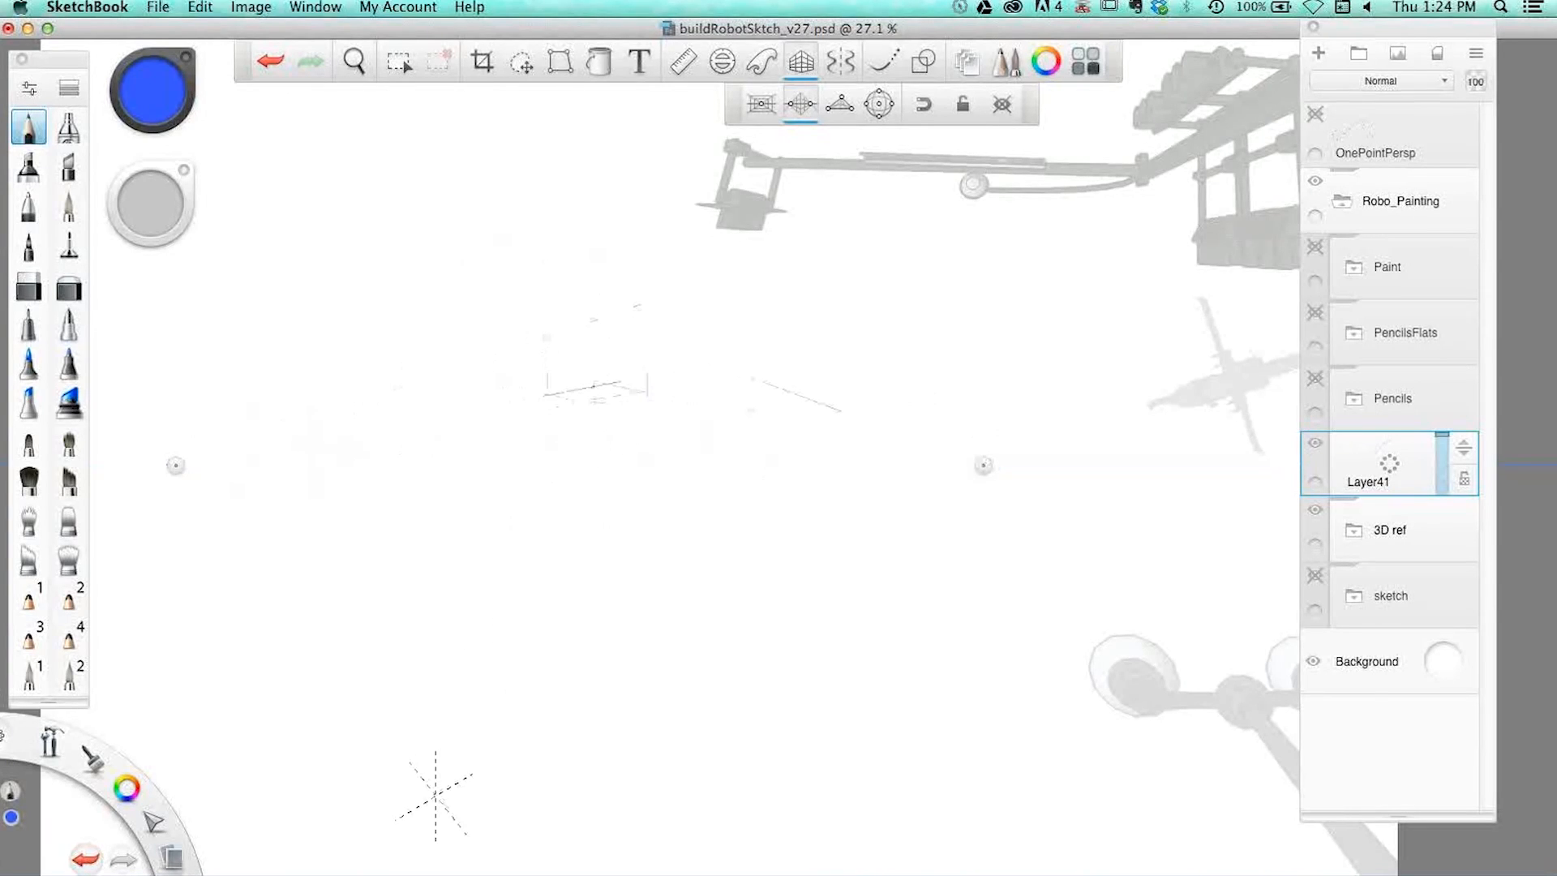
pyautogui.click(201, 8)
pyautogui.click(223, 155)
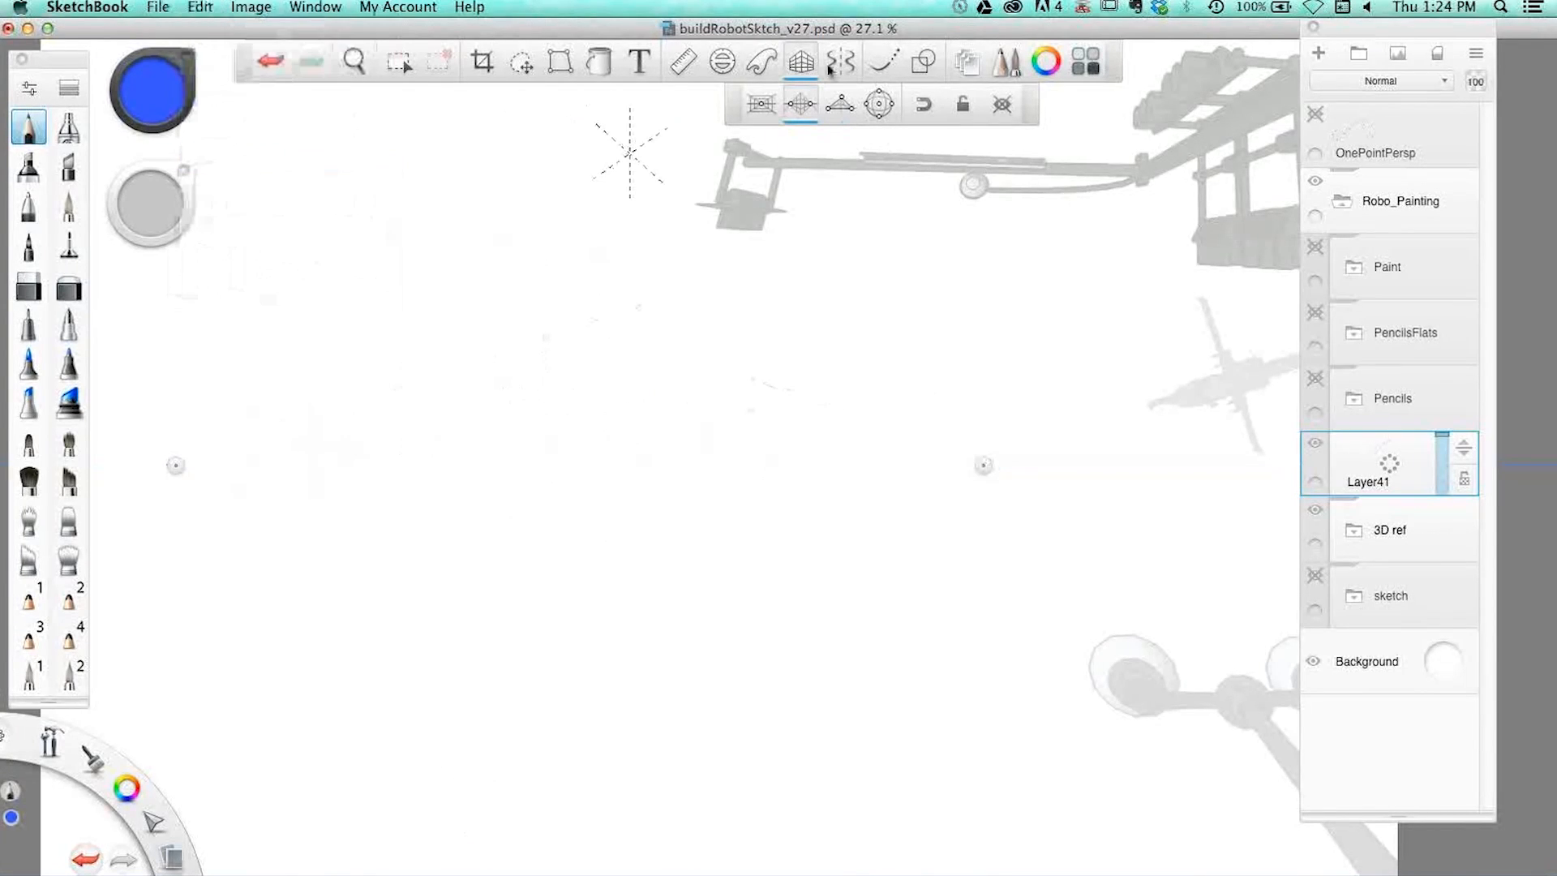
# - Switch to three-point perspective, shift the upper vanishing point left and down, and sketch a box with converging edges
pyautogui.click(839, 112)
pyautogui.moveTo(720, 115); pyautogui.dragTo(601, 183)
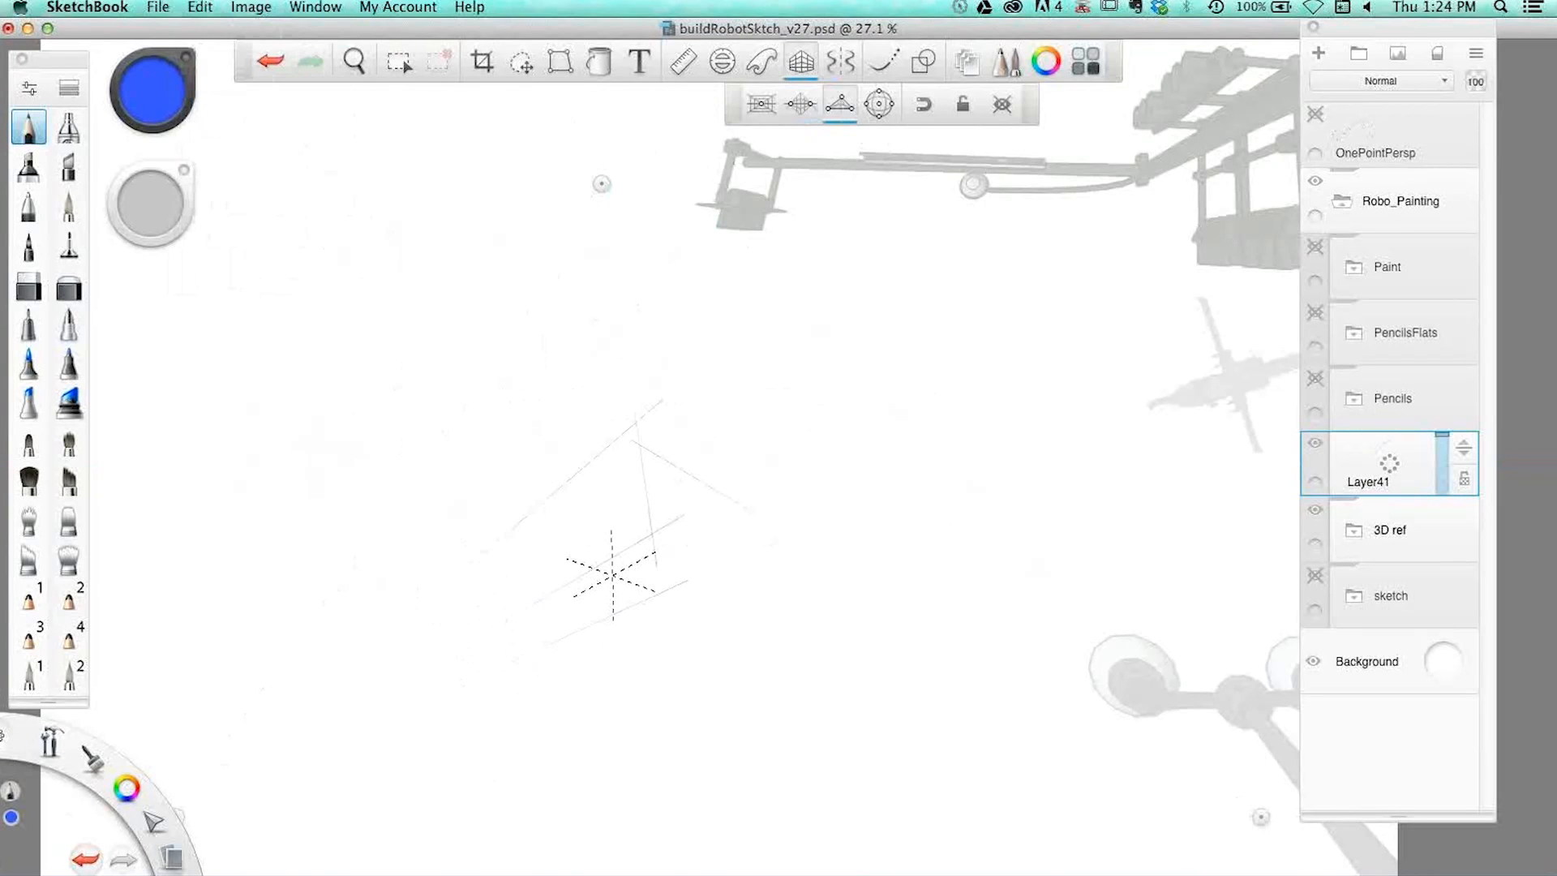
pyautogui.moveTo(523, 522)
pyautogui.mouseDown()
pyautogui.moveTo(548, 639)
pyautogui.moveTo(528, 621)
pyautogui.moveTo(631, 618)
pyautogui.moveTo(682, 585)
pyautogui.mouseUp()
pyautogui.moveTo(656, 589); pyautogui.dragTo(643, 487)
pyautogui.moveTo(663, 585)
pyautogui.mouseDown()
pyautogui.moveTo(789, 632)
pyautogui.moveTo(686, 643)
pyautogui.mouseUp()
pyautogui.moveTo(667, 536); pyautogui.dragTo(783, 589)
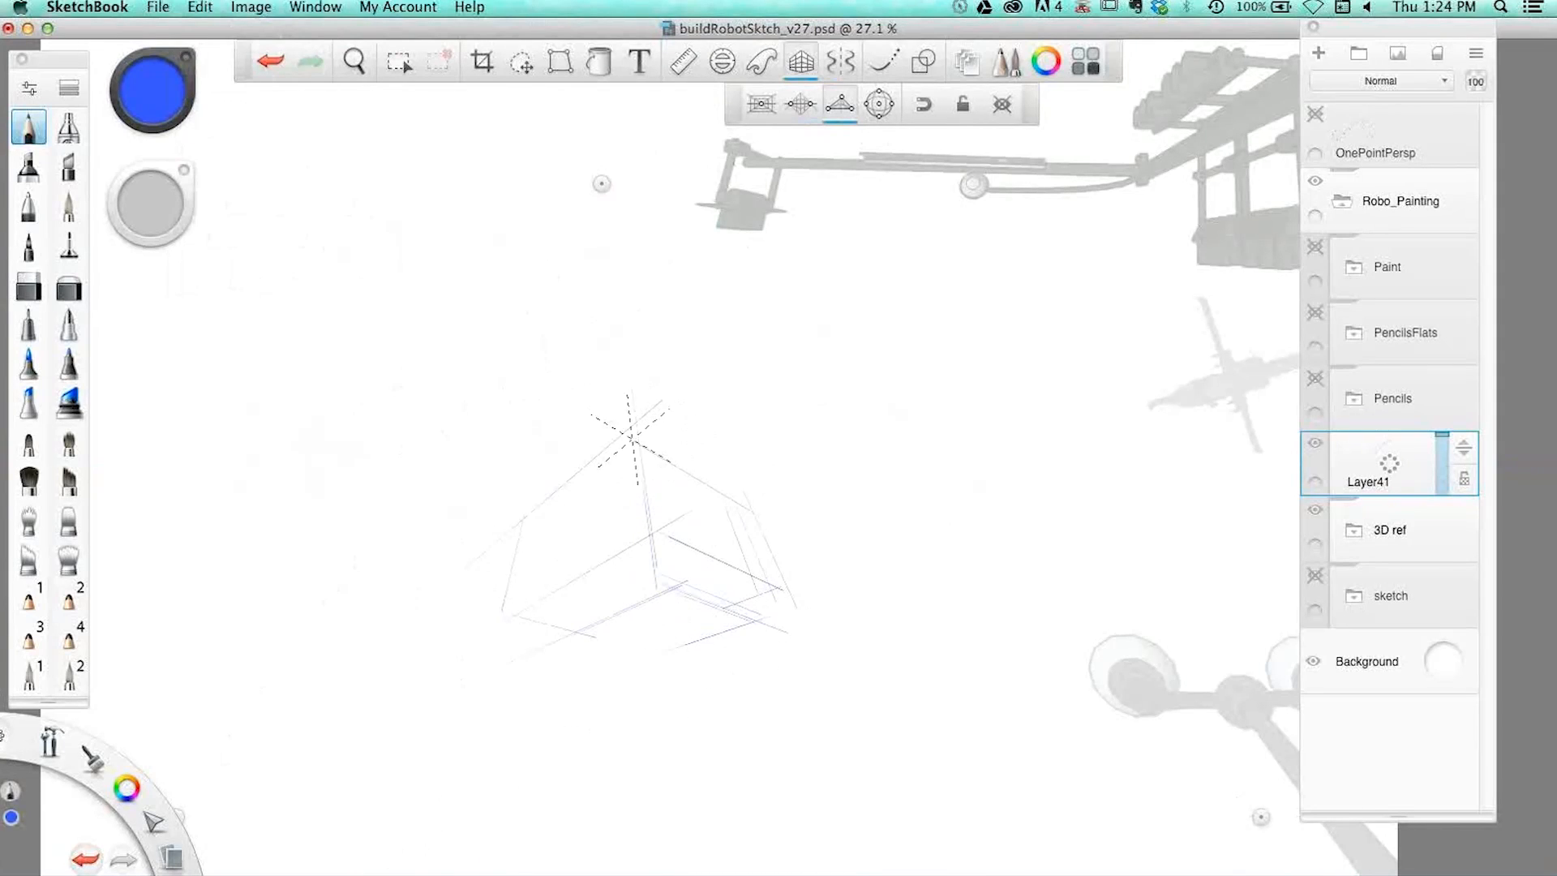
pyautogui.moveTo(501, 552); pyautogui.dragTo(639, 446)
pyautogui.moveTo(497, 606)
pyautogui.mouseDown()
pyautogui.moveTo(673, 491)
pyautogui.moveTo(671, 631)
pyautogui.moveTo(542, 646)
pyautogui.mouseUp()
# - Try the ellipse guide, shift it left over the sketched box, and close it
pyautogui.click(732, 62)
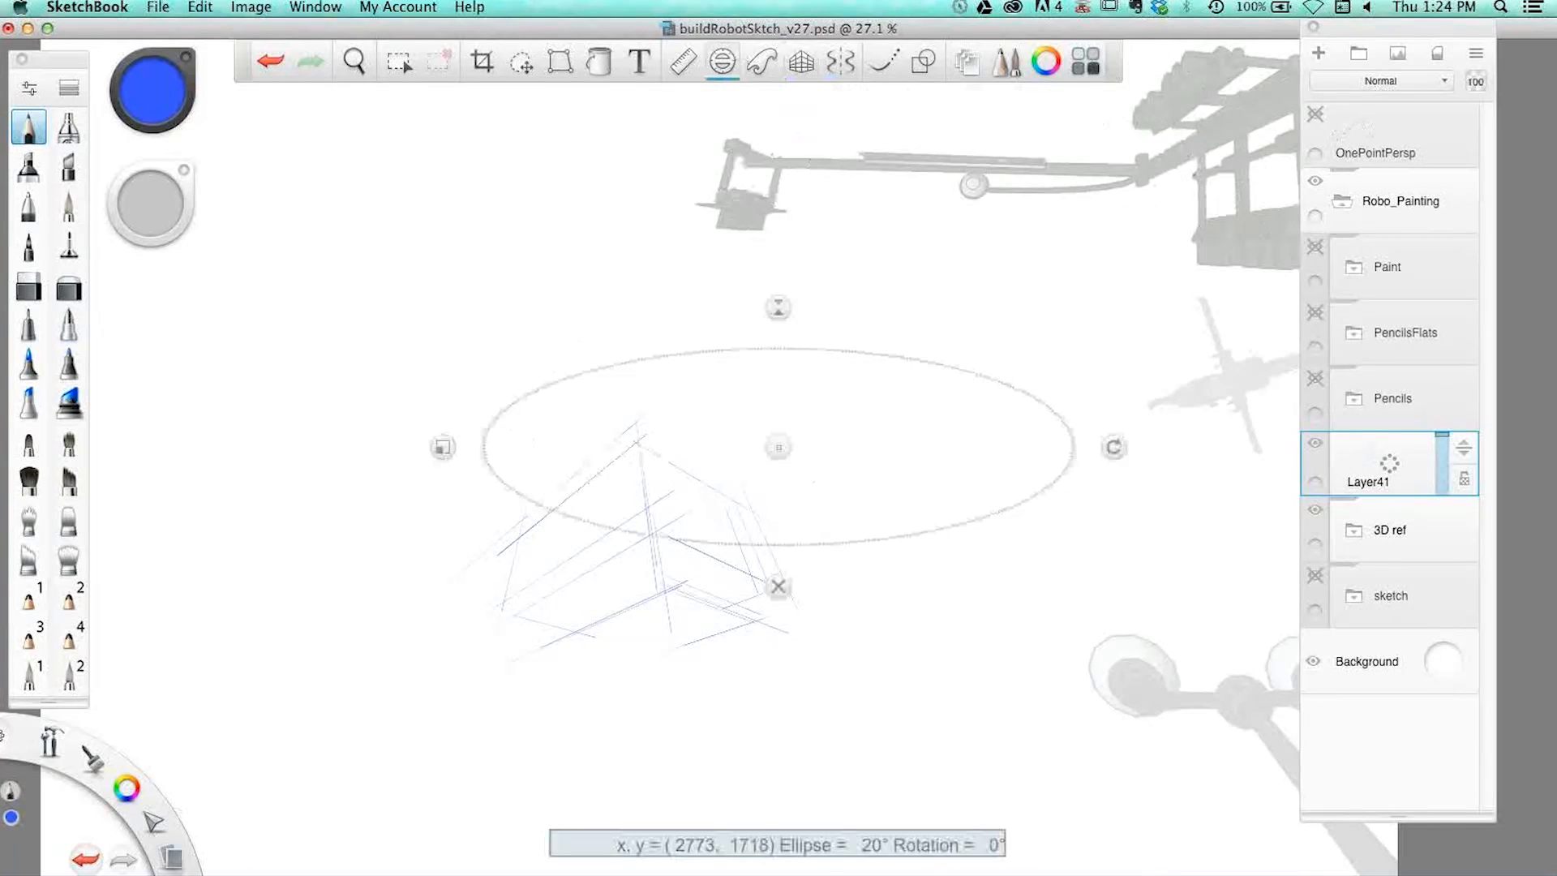
pyautogui.moveTo(779, 447); pyautogui.dragTo(694, 440)
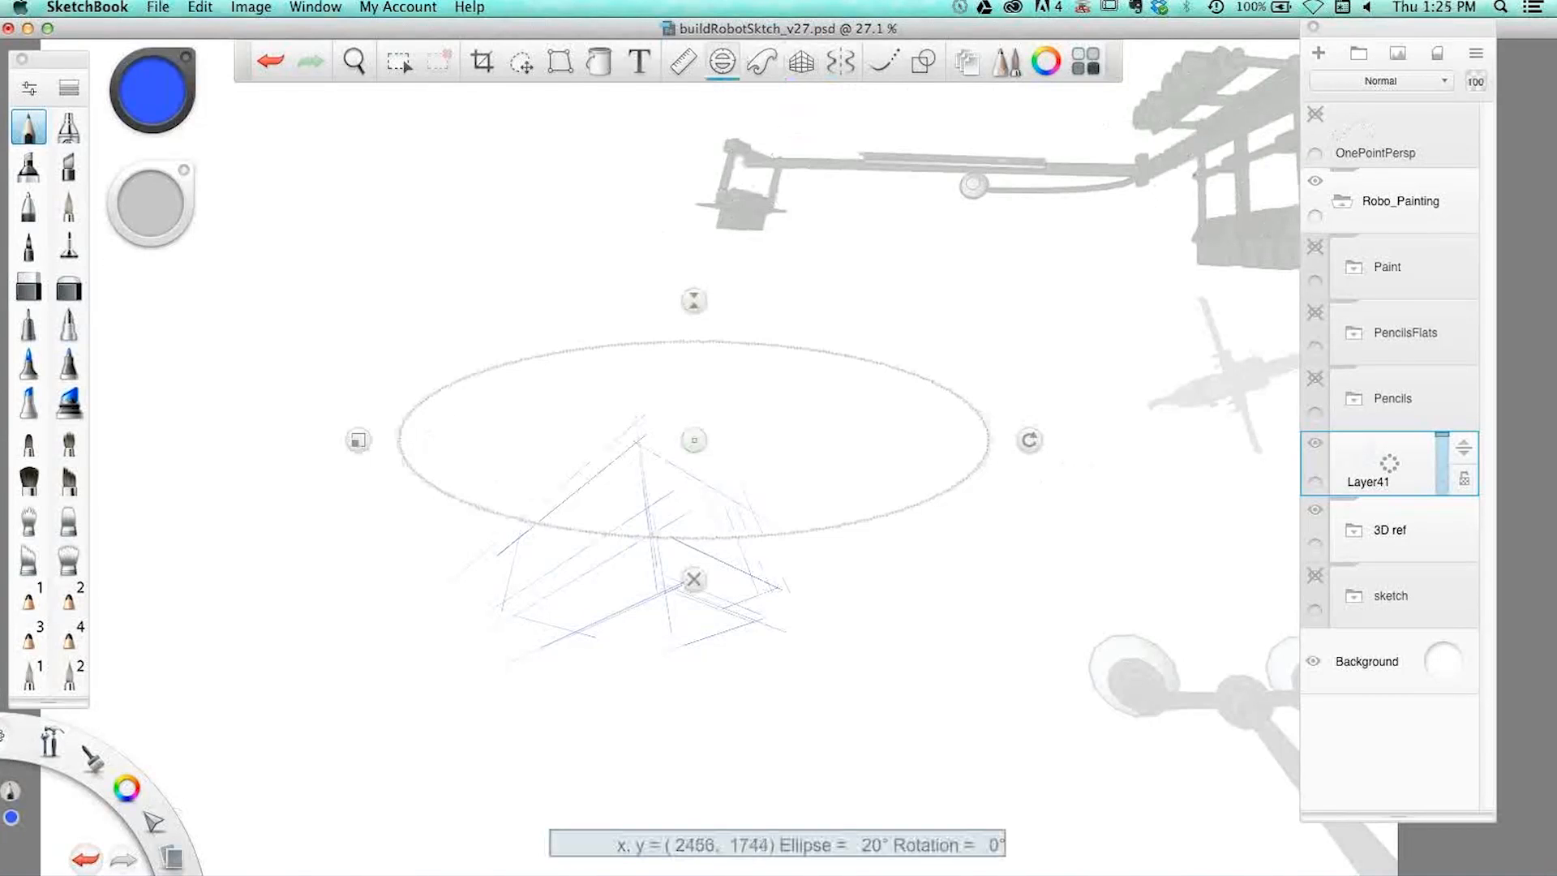
pyautogui.click(693, 579)
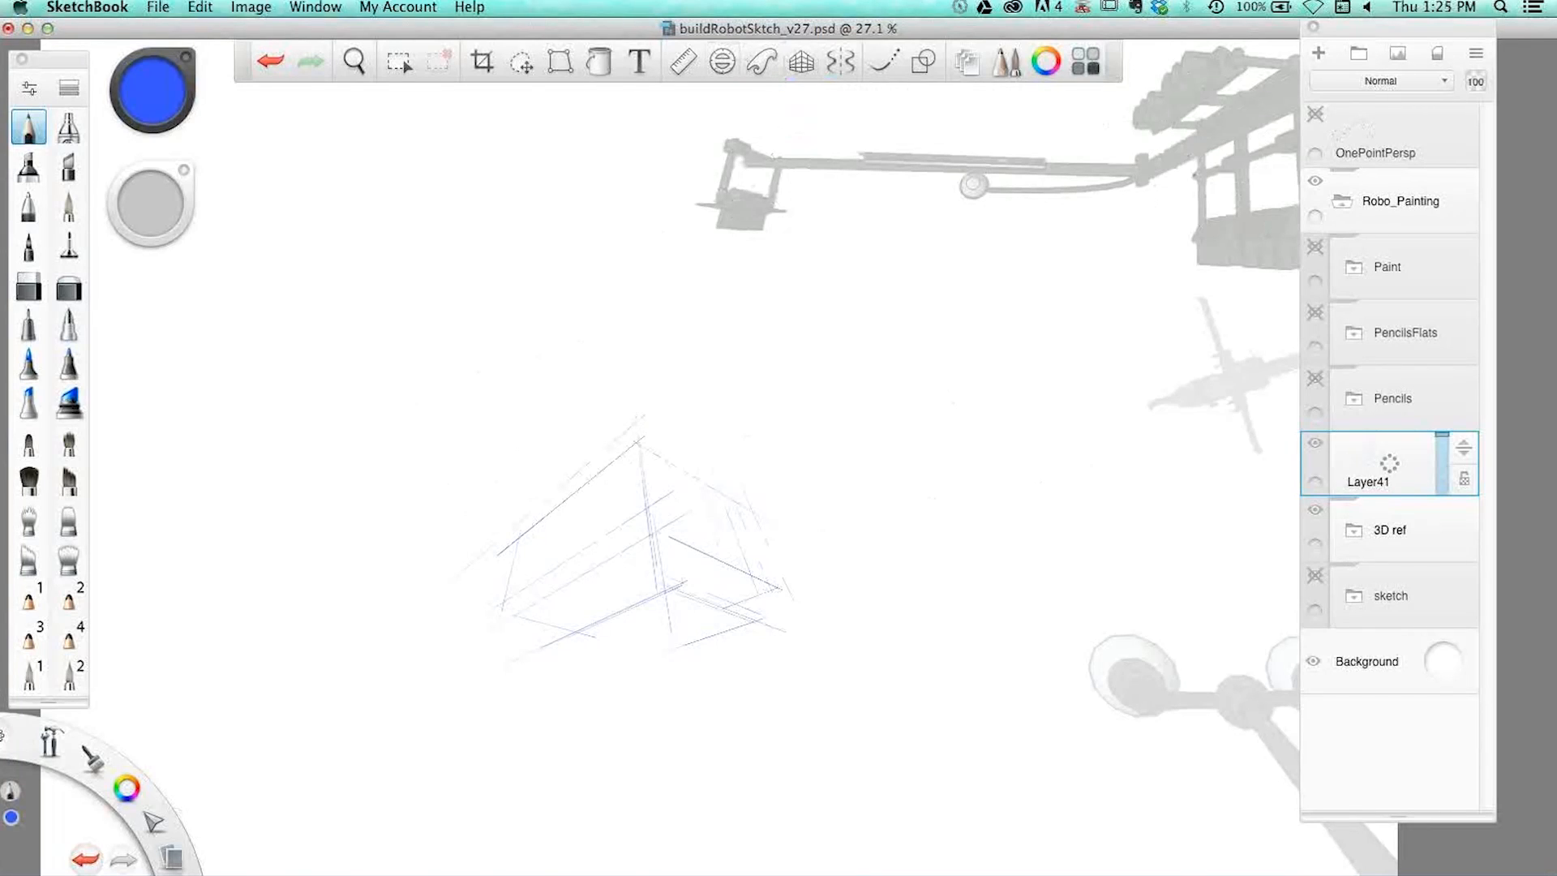
# - Clear the sketched box and reopen the perspective guides in fisheye mode to draw curved vertical strokes
pyautogui.click(204, 7)
pyautogui.click(223, 154)
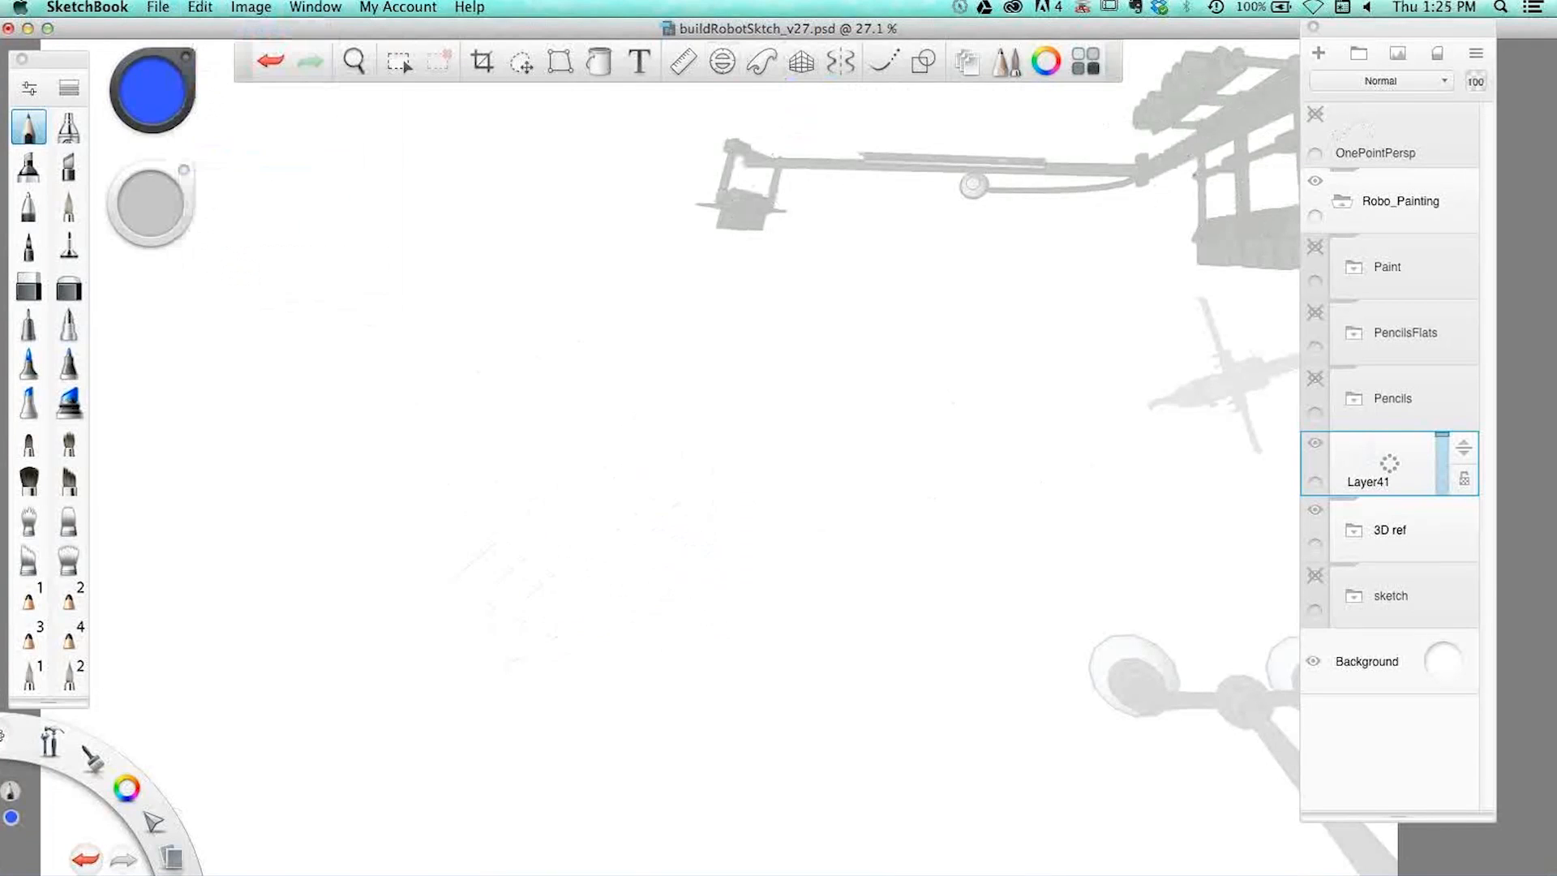
pyautogui.click(802, 61)
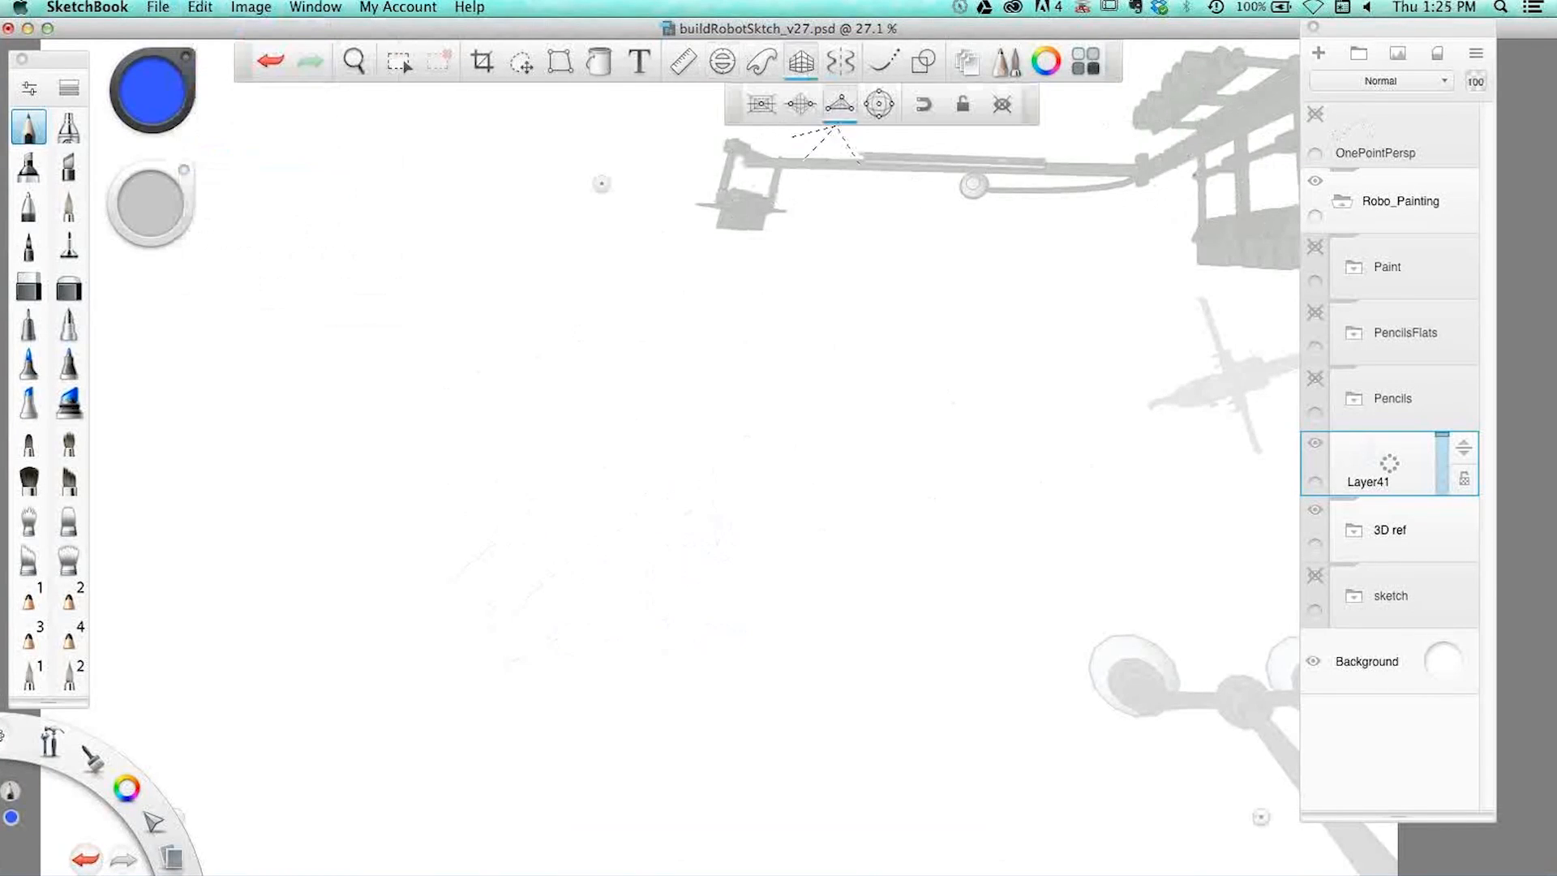
pyautogui.click(880, 106)
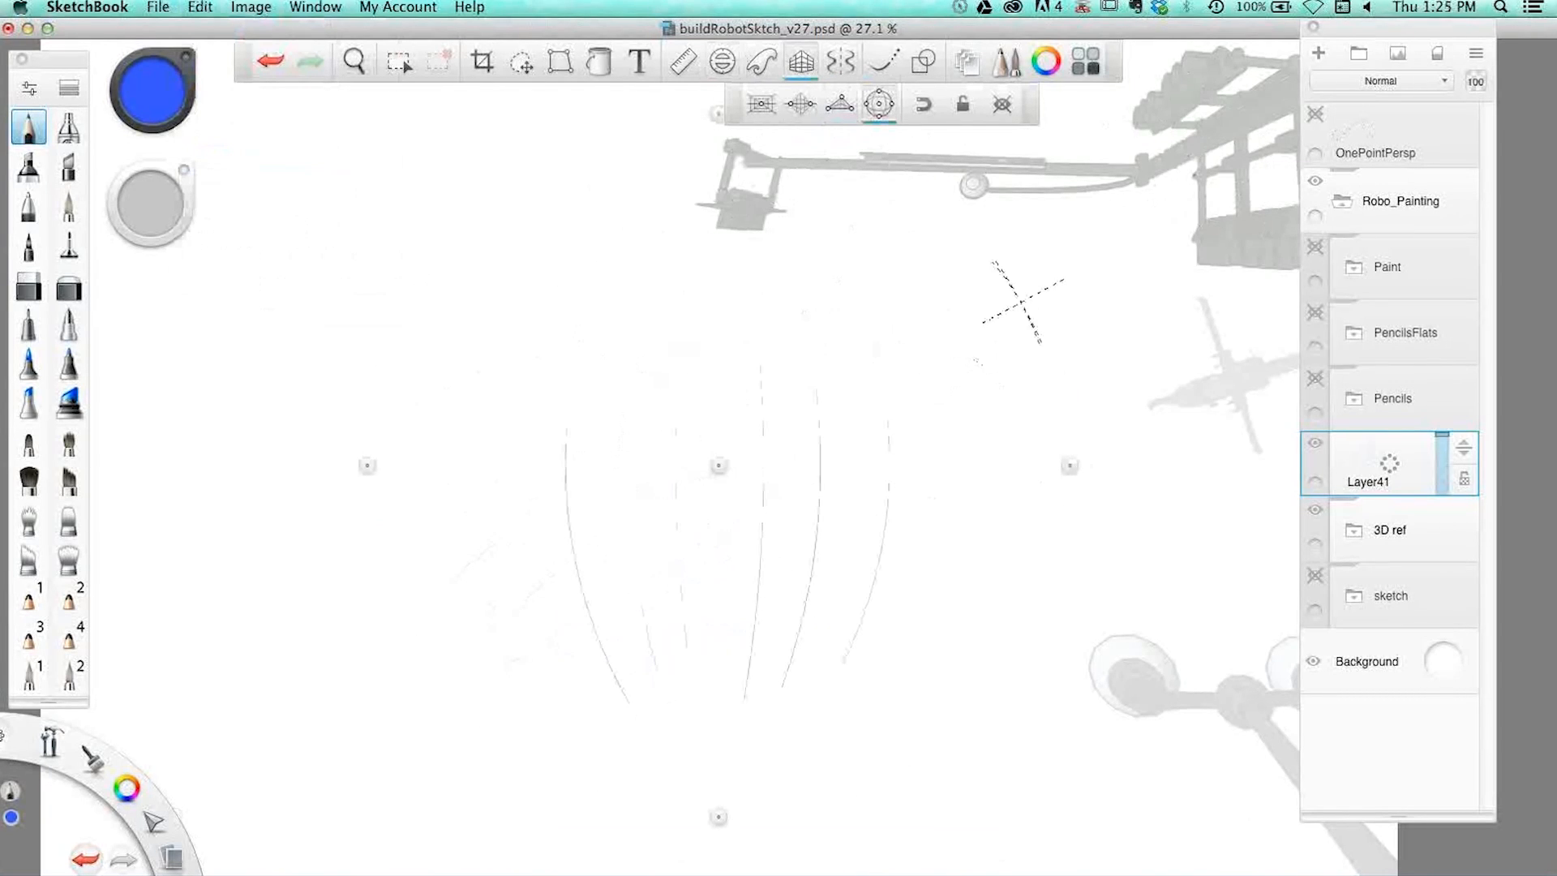
pyautogui.click(1006, 109)
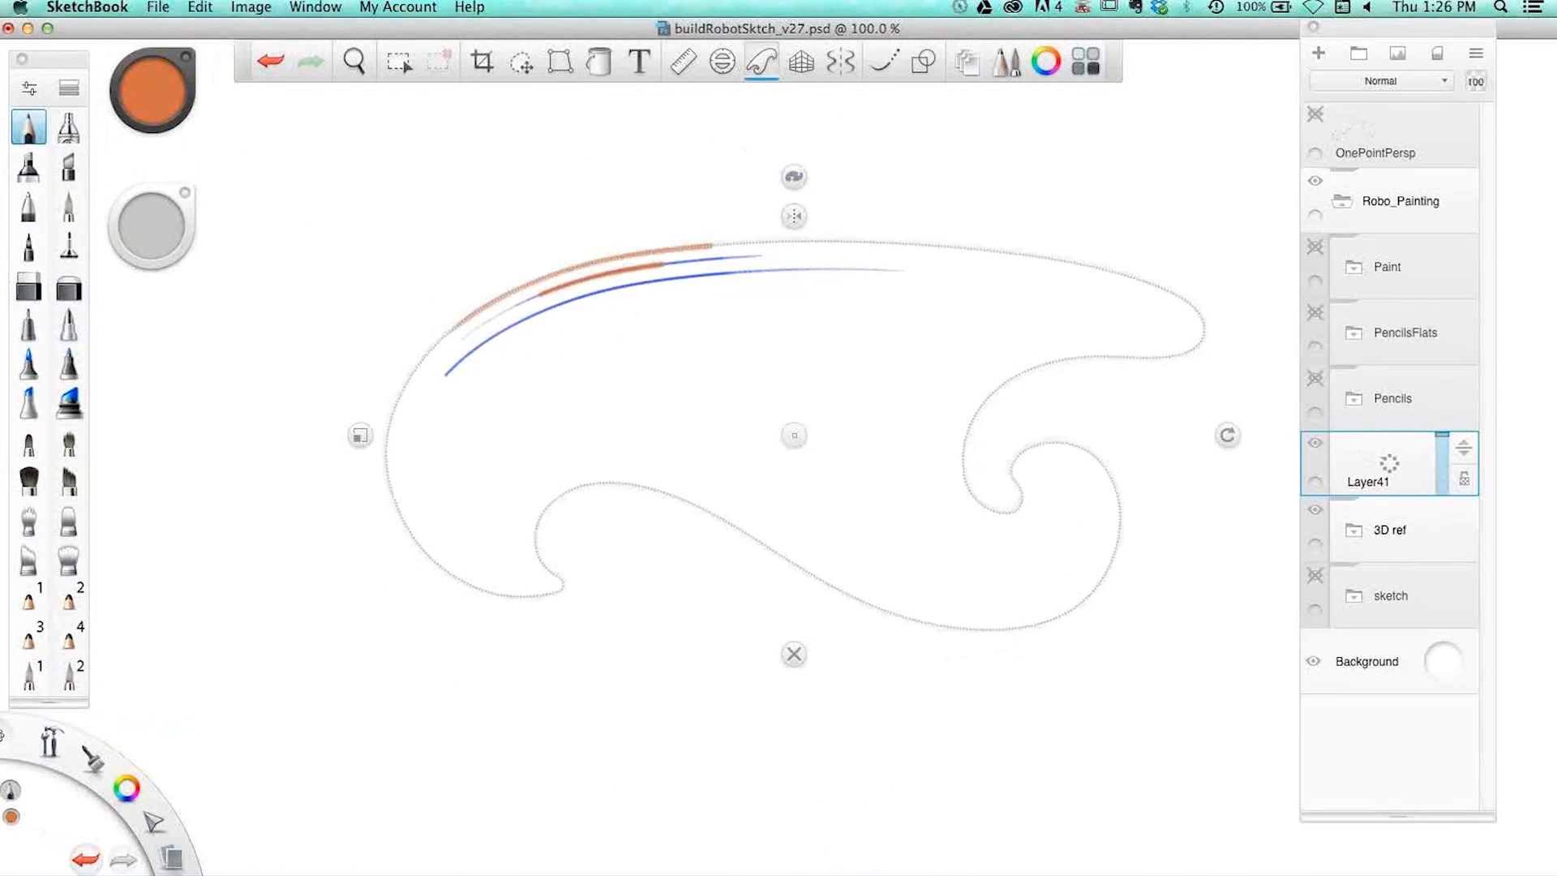
# - Extend the orange stroke along the French curve's upper edge, and mirror the guide and back
pyautogui.moveTo(712, 244); pyautogui.dragTo(908, 241)
pyautogui.click(794, 216)
pyautogui.click(794, 217)
# - Cycle the French curve guide to another shape, rotate it counterclockwise, and enlarge it
pyautogui.click(794, 177)
pyautogui.click(794, 176)
pyautogui.click(794, 176)
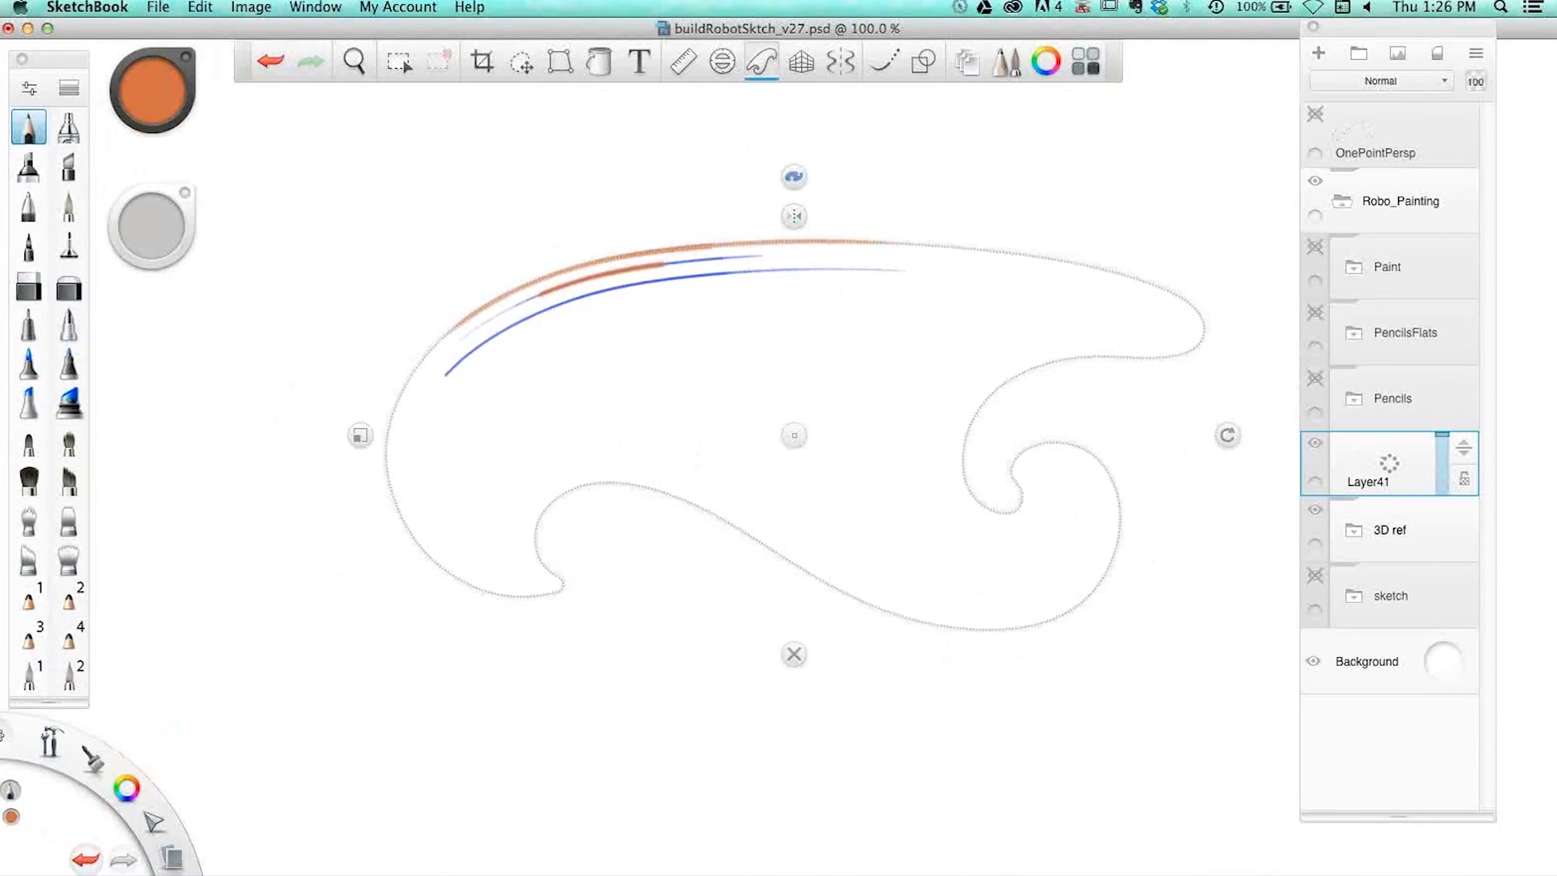
pyautogui.click(794, 177)
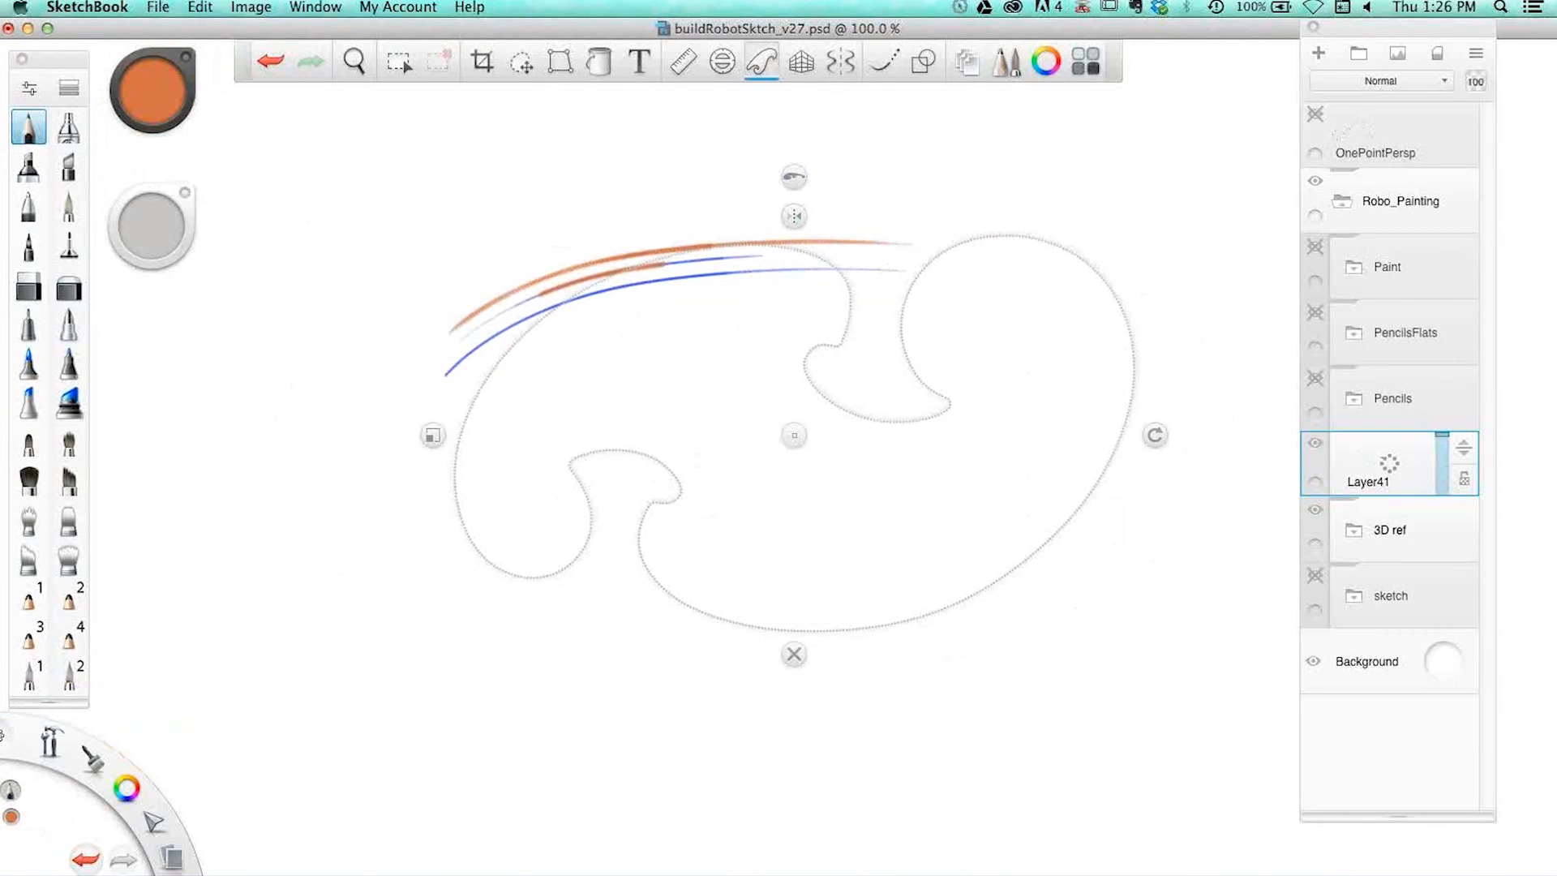
pyautogui.moveTo(1154, 435); pyautogui.dragTo(1108, 254)
pyautogui.moveTo(480, 617); pyautogui.dragTo(361, 686)
# - Close the French curve guide and clear the orange and blue strokes from Layer41
pyautogui.click(947, 702)
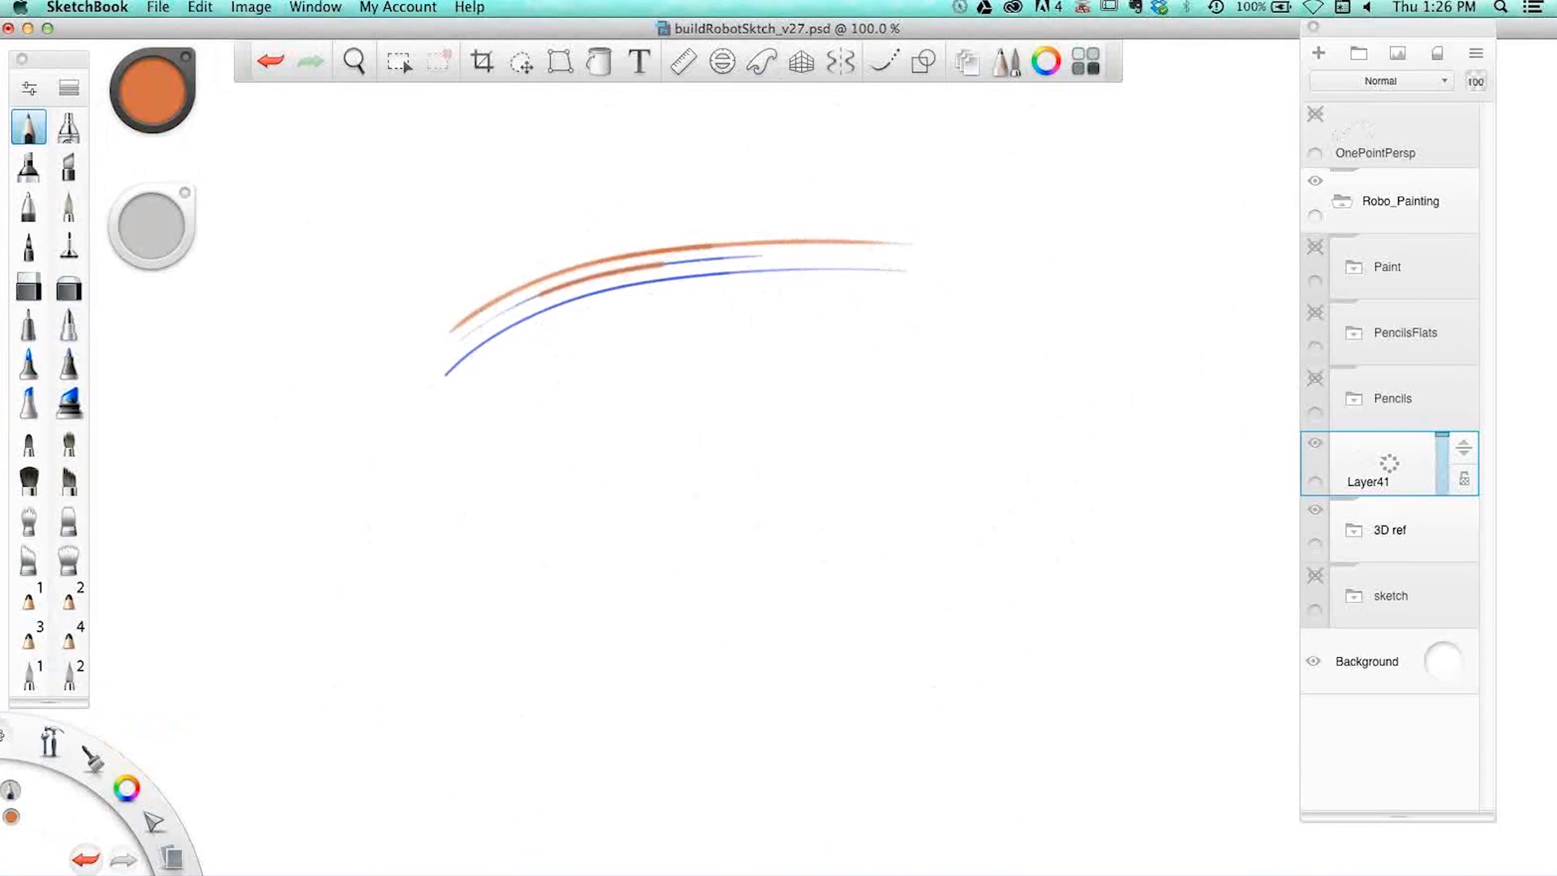
pyautogui.click(211, 10)
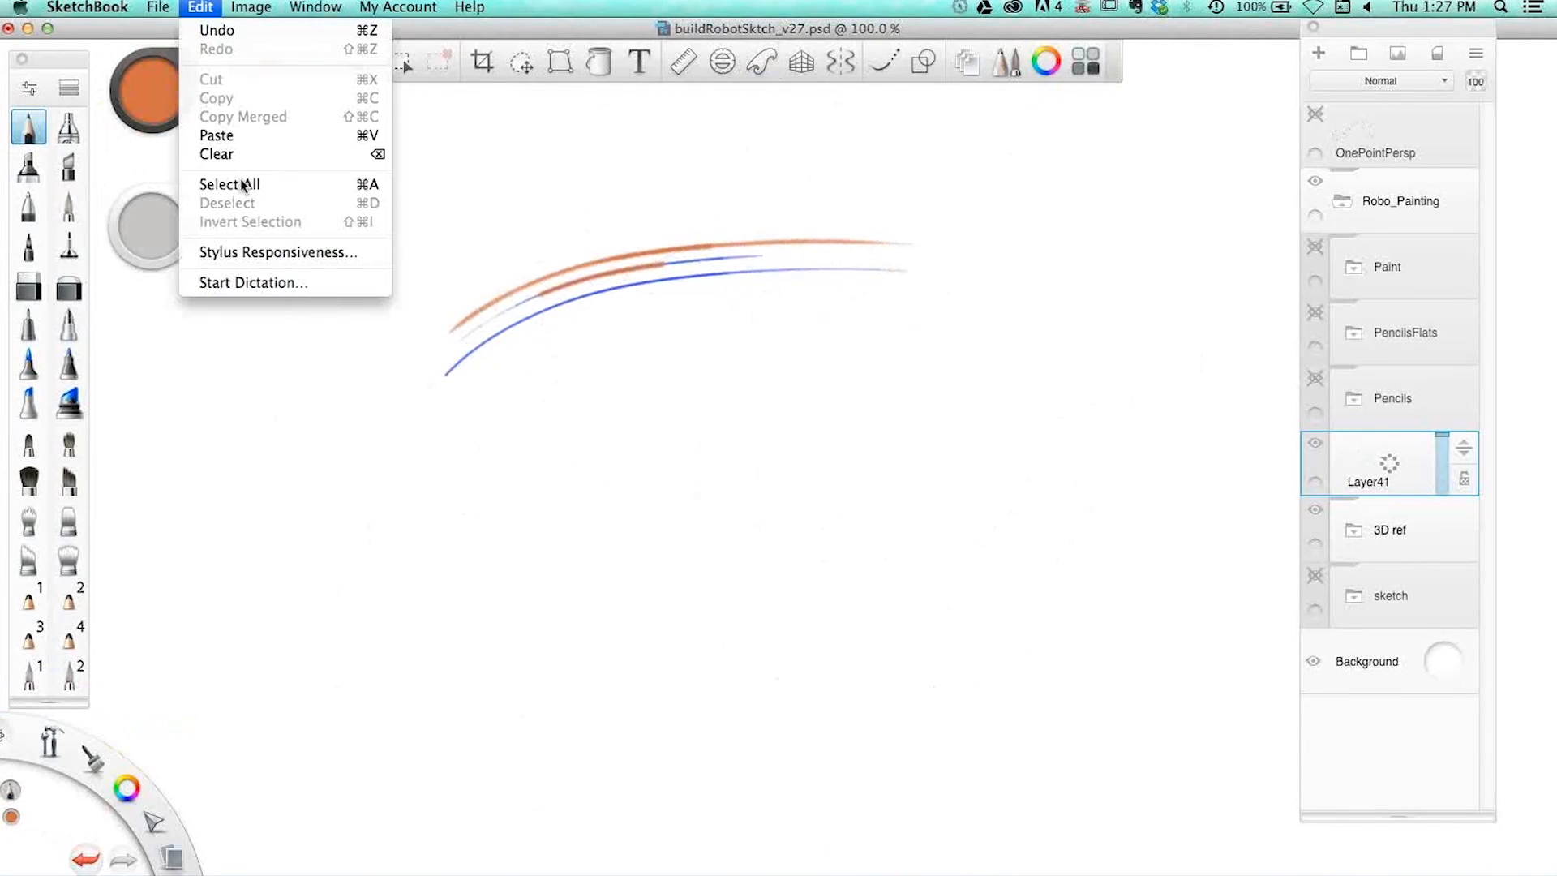
pyautogui.click(227, 156)
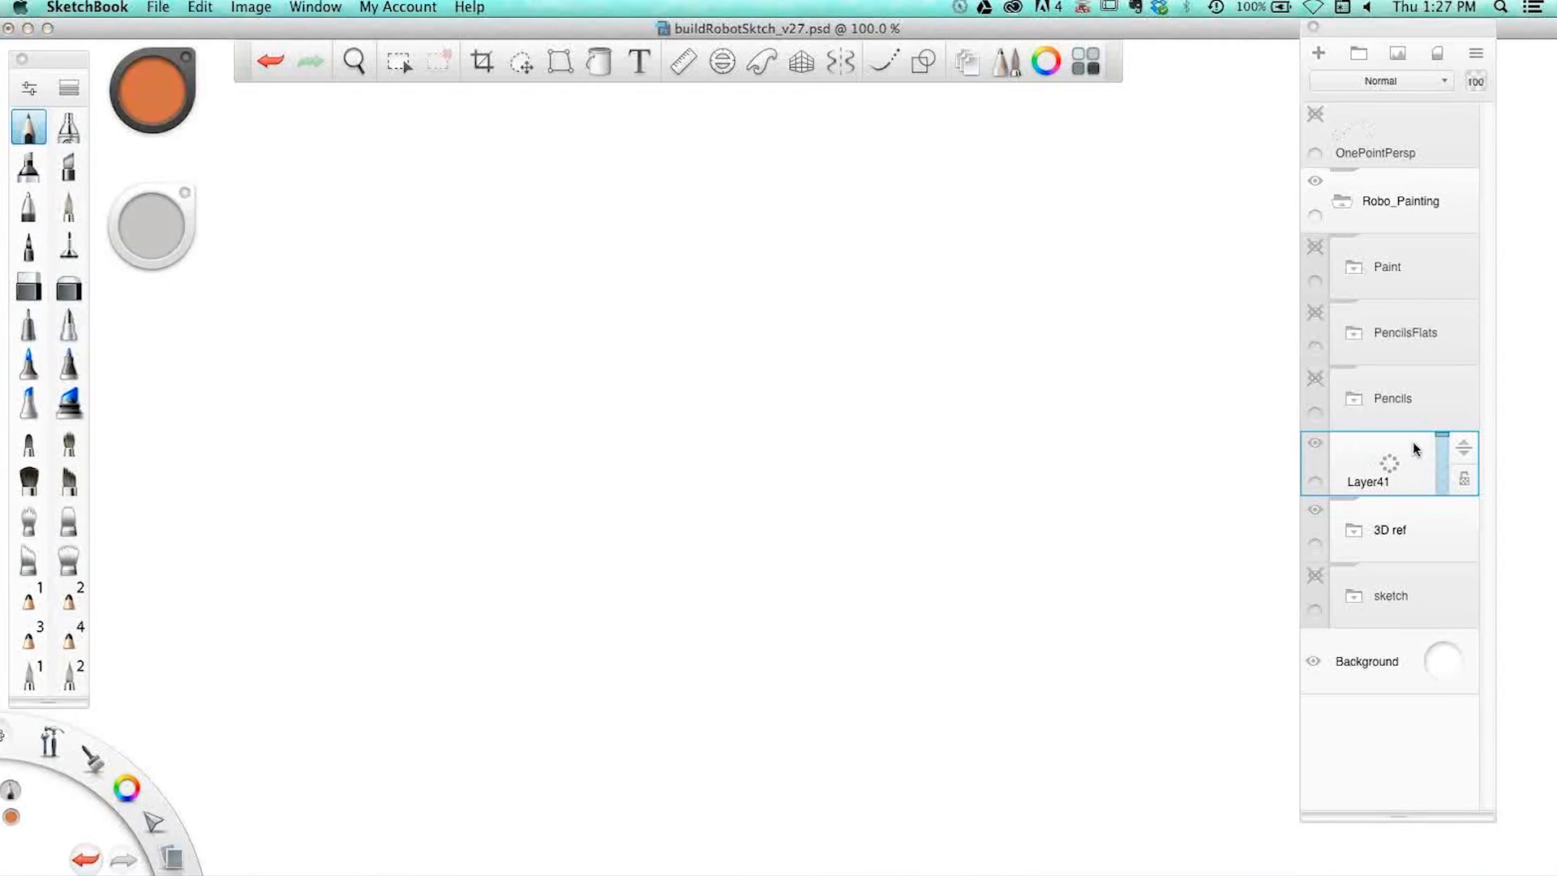
pyautogui.press('space')
pyautogui.moveTo(825, 459); pyautogui.dragTo(421, 350)
pyautogui.moveTo(527, 349); pyautogui.dragTo(454, 357)
pyautogui.moveTo(572, 395); pyautogui.dragTo(319, 283)
pyautogui.moveTo(438, 310)
pyautogui.mouseDown()
pyautogui.moveTo(461, 306)
pyautogui.moveTo(392, 289)
pyautogui.mouseUp()
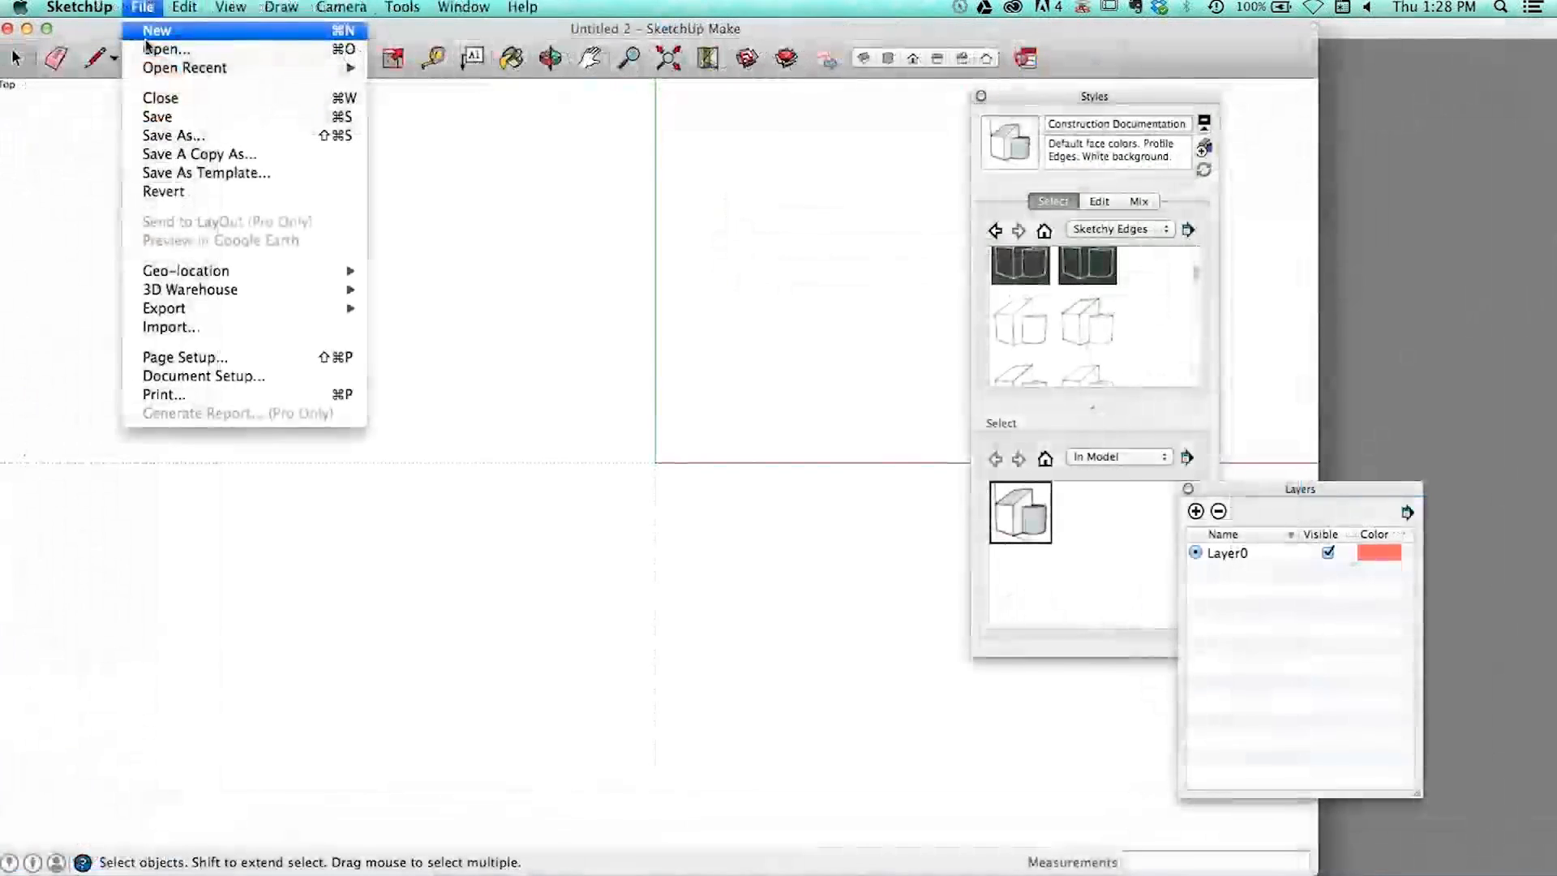
# - Start a new model in SketchUp, move the Styles window aside, and open the 3D Warehouse to get models
pyautogui.click(147, 19)
pyautogui.moveTo(1047, 100); pyautogui.dragTo(1349, 118)
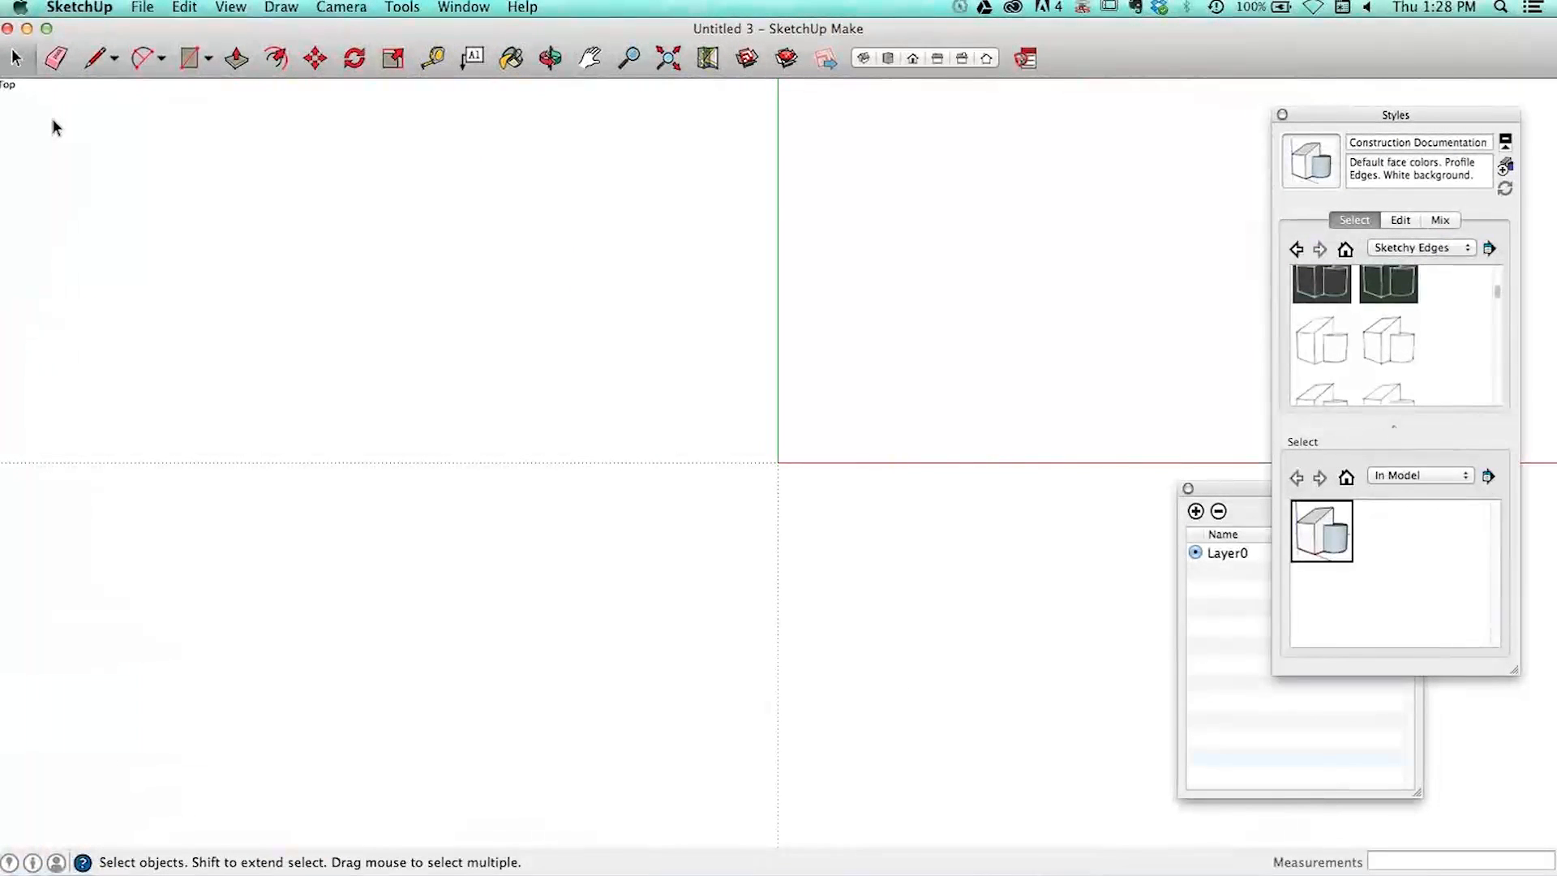
pyautogui.click(144, 8)
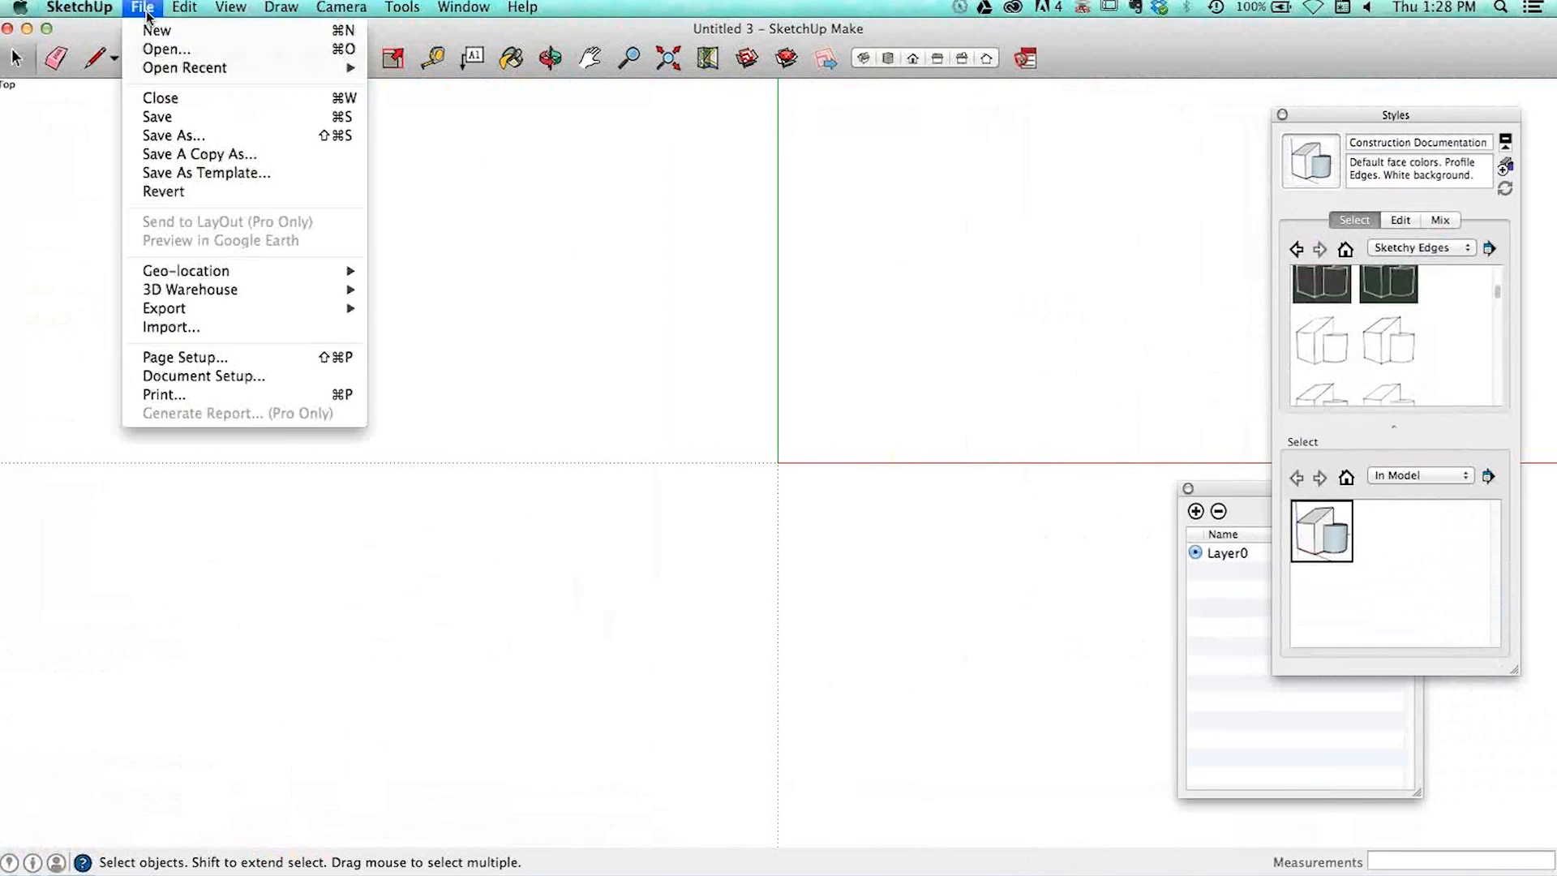
pyautogui.moveTo(235, 290)
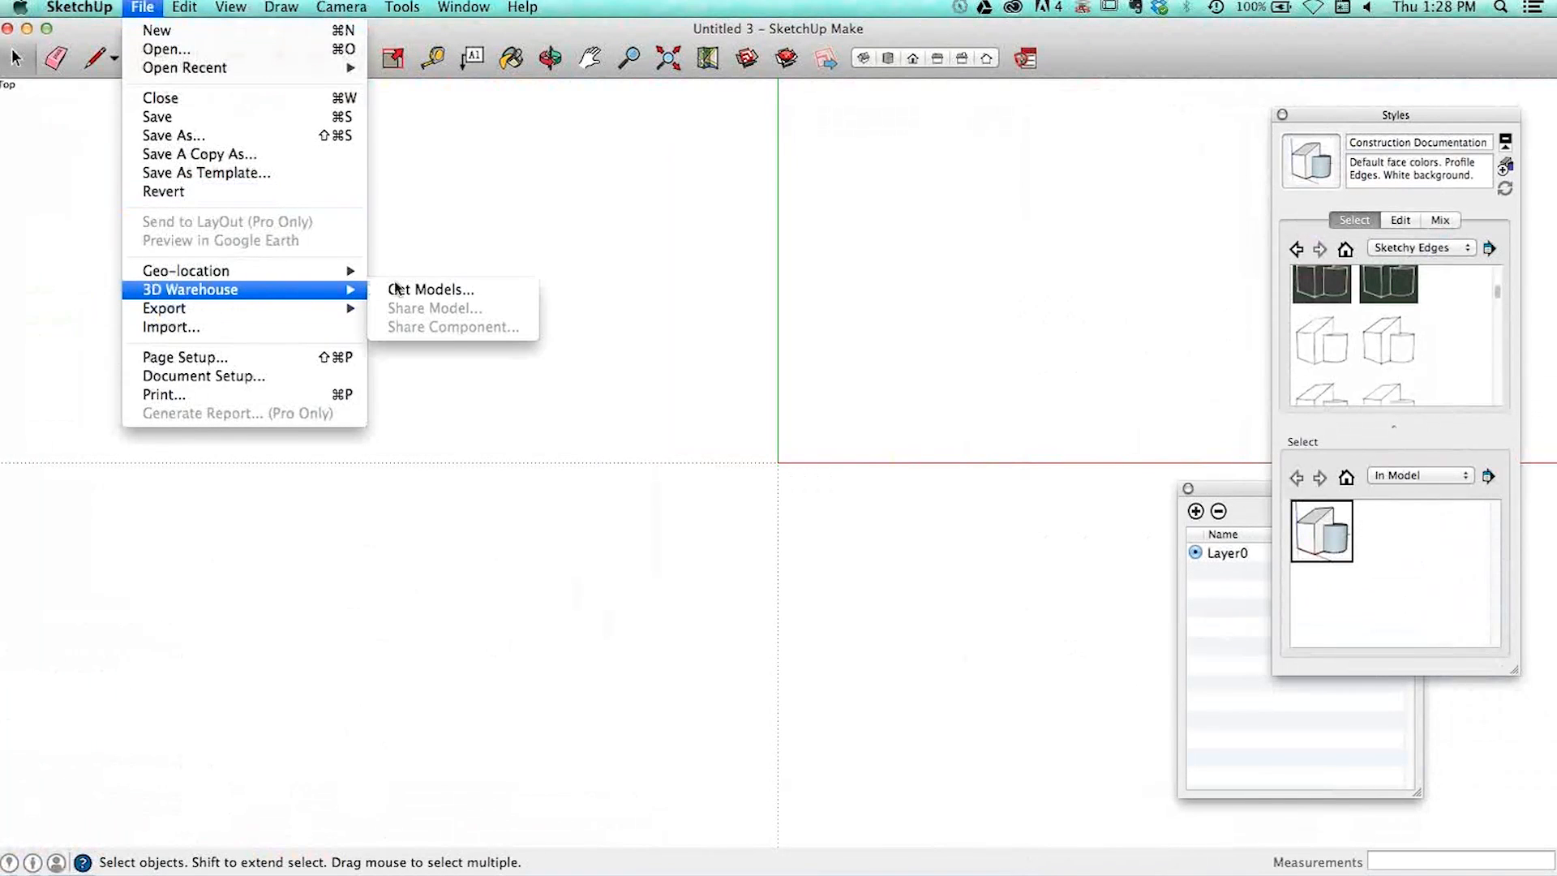
pyautogui.click(489, 292)
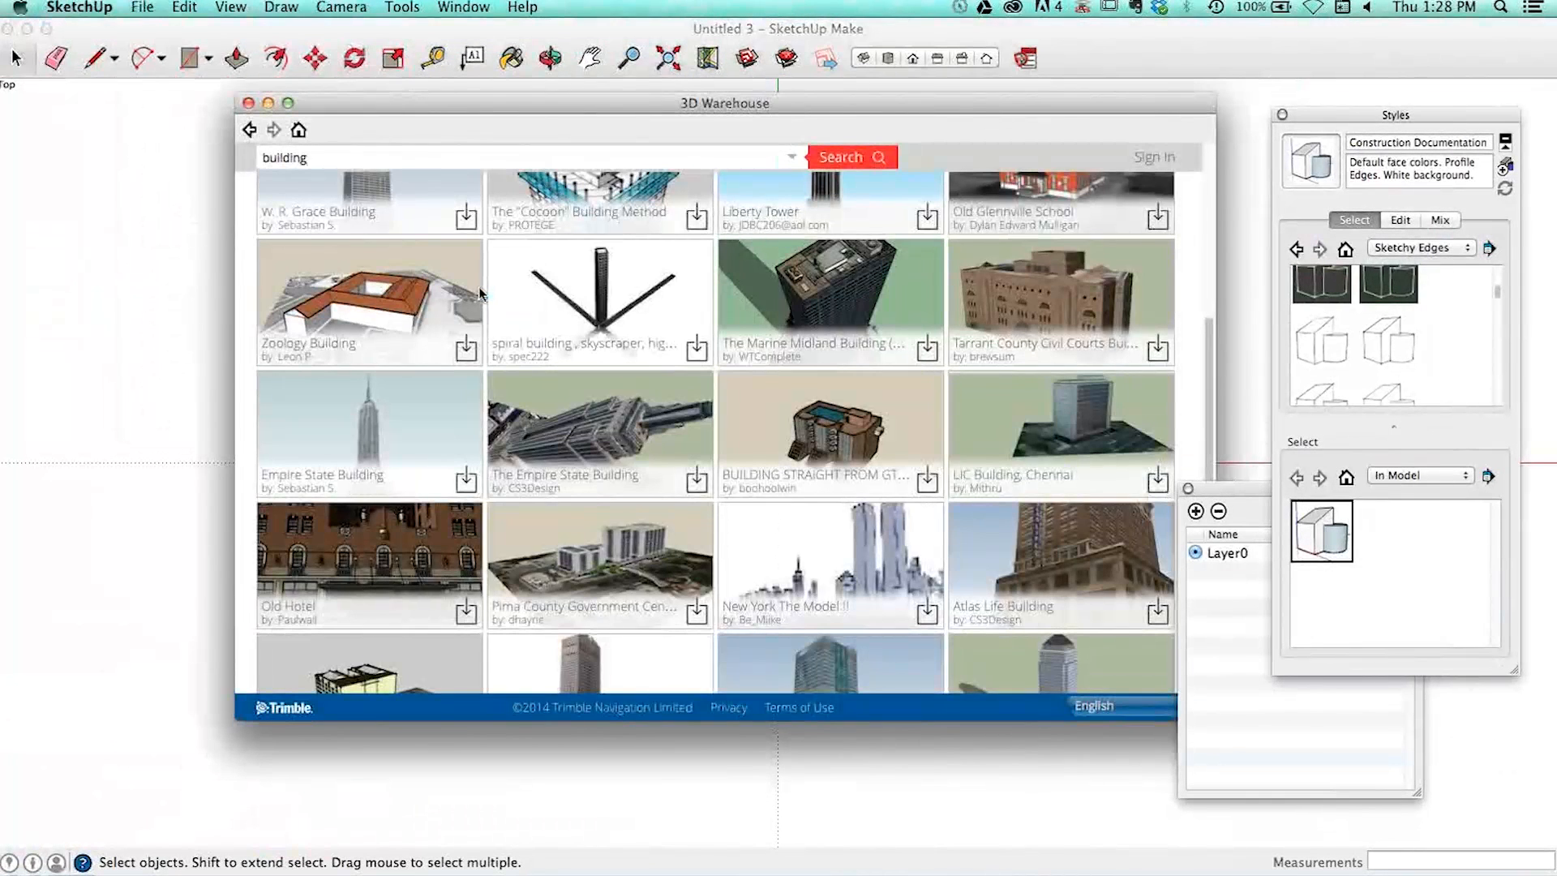
pyautogui.moveTo(706, 117); pyautogui.dragTo(689, 124)
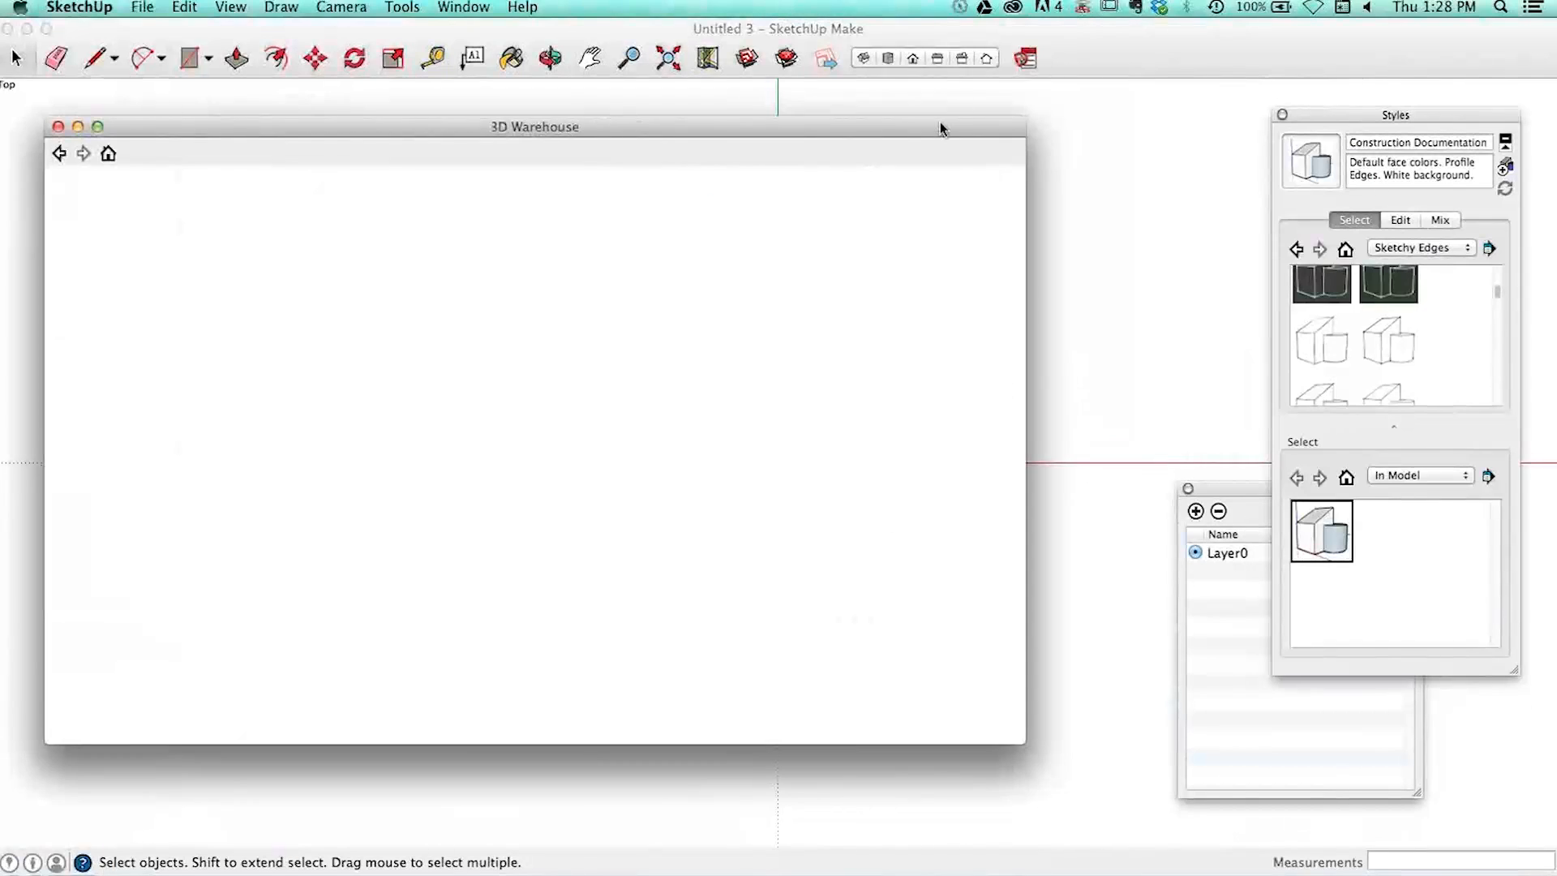
pyautogui.moveTo(938, 123)
pyautogui.mouseDown()
pyautogui.moveTo(963, 119)
pyautogui.moveTo(943, 116)
pyautogui.mouseUp()
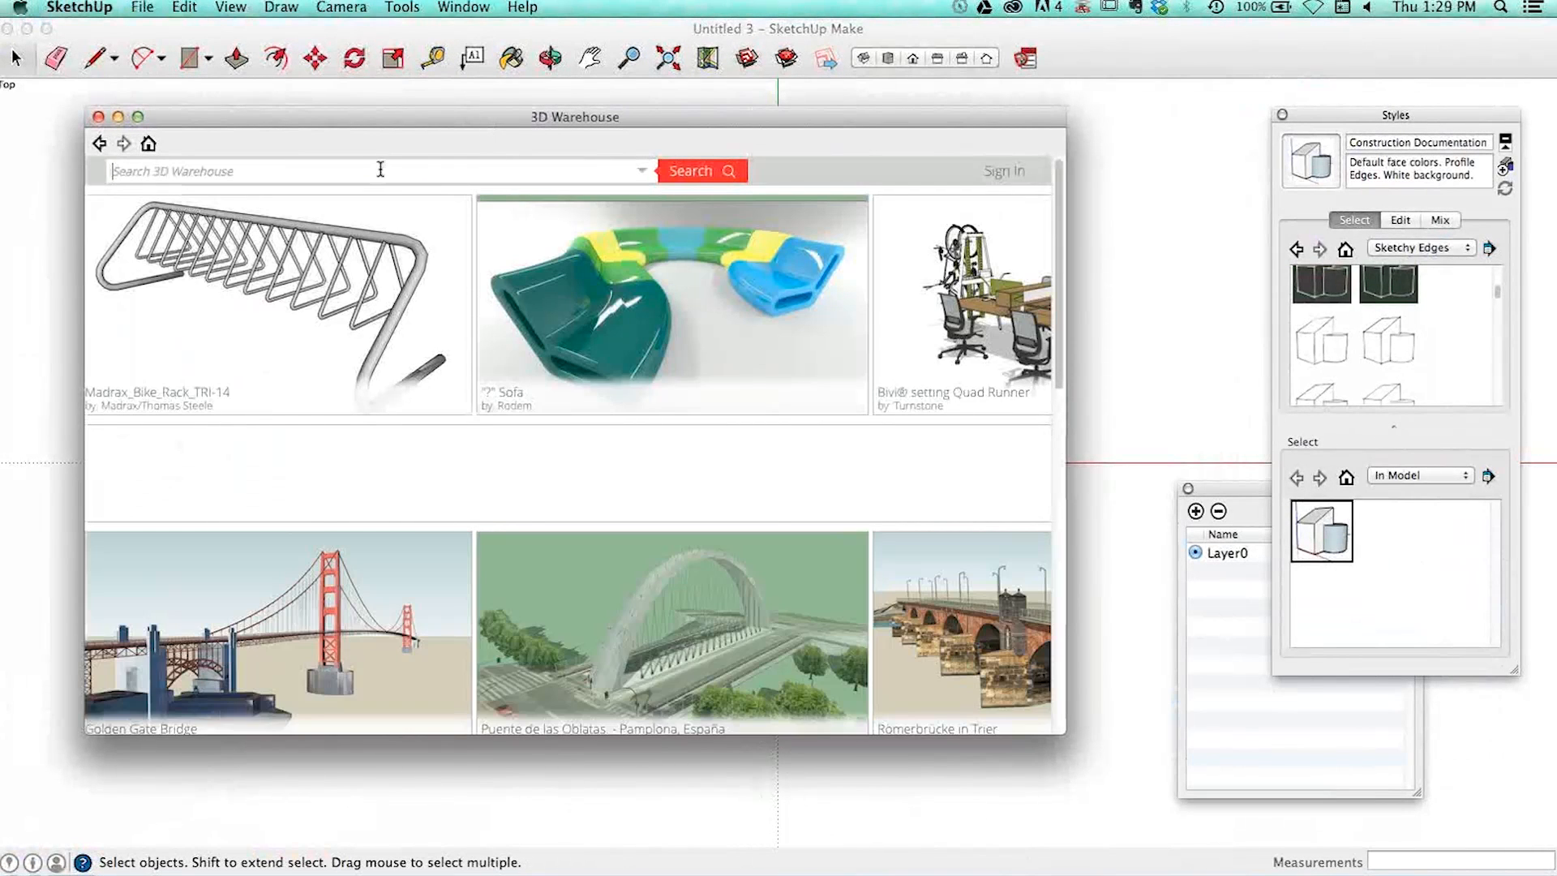
# - Search the 3D Warehouse for "building" and browse the results
pyautogui.write('building')
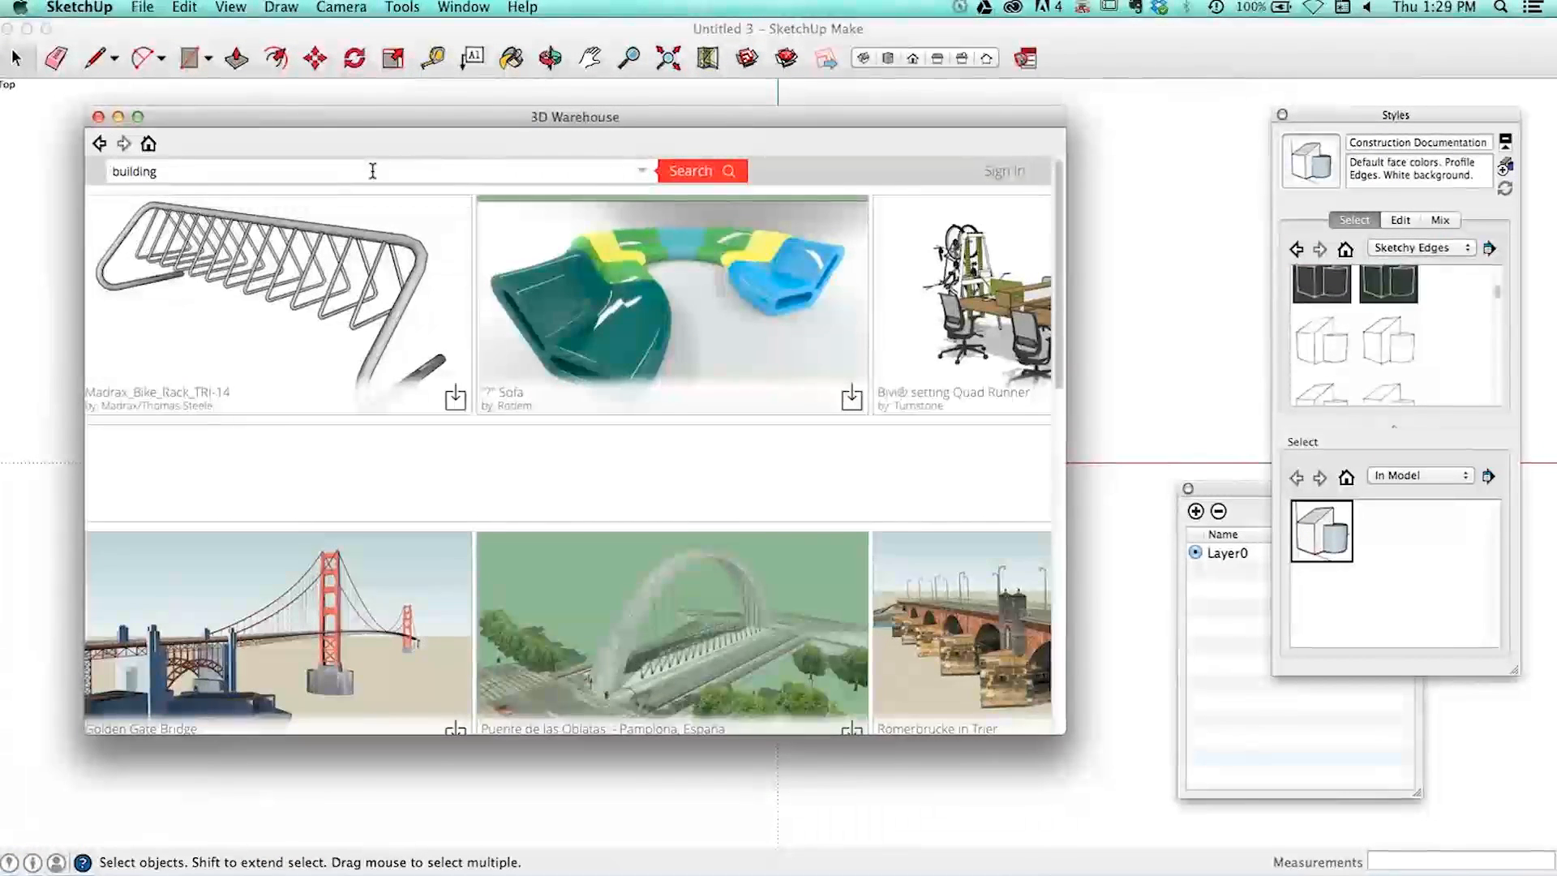
pyautogui.press('Return')
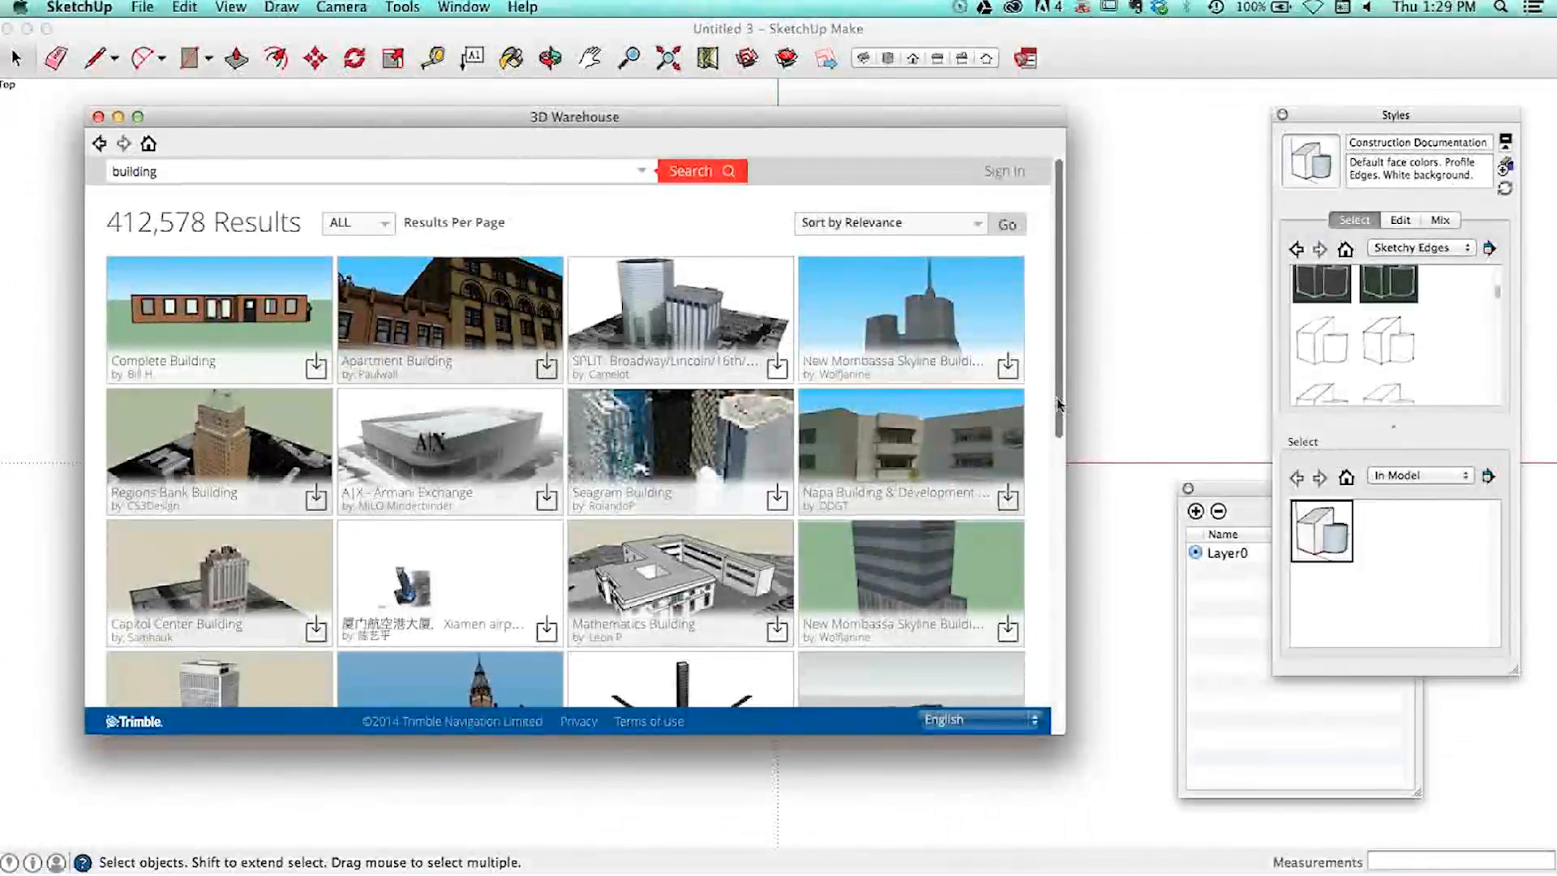
pyautogui.scroll(-10, 1058, 404)
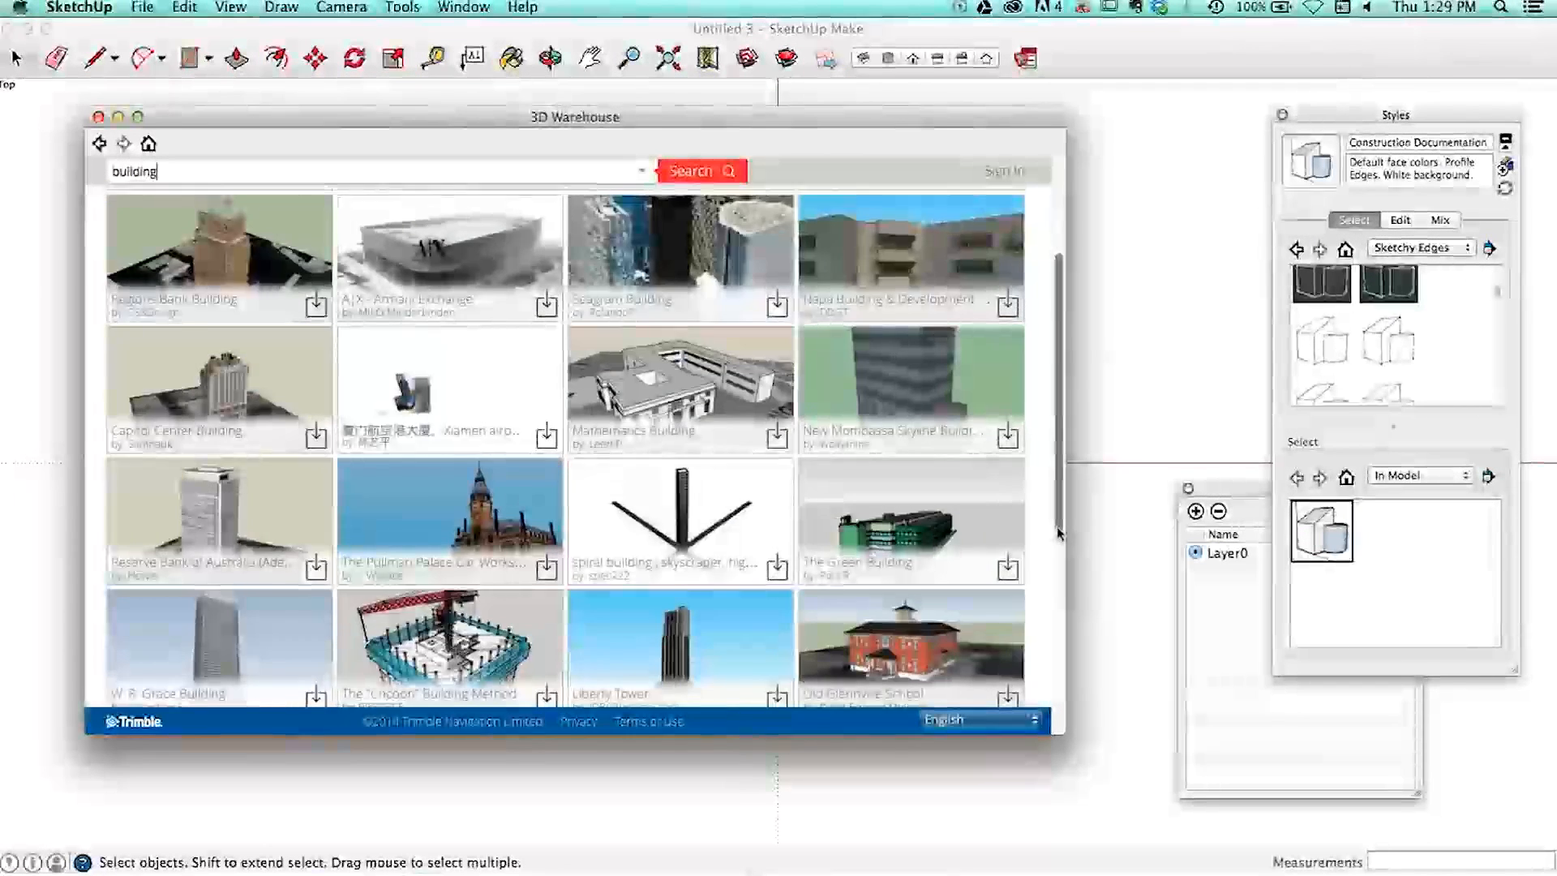
pyautogui.scroll(-1, 1060, 531)
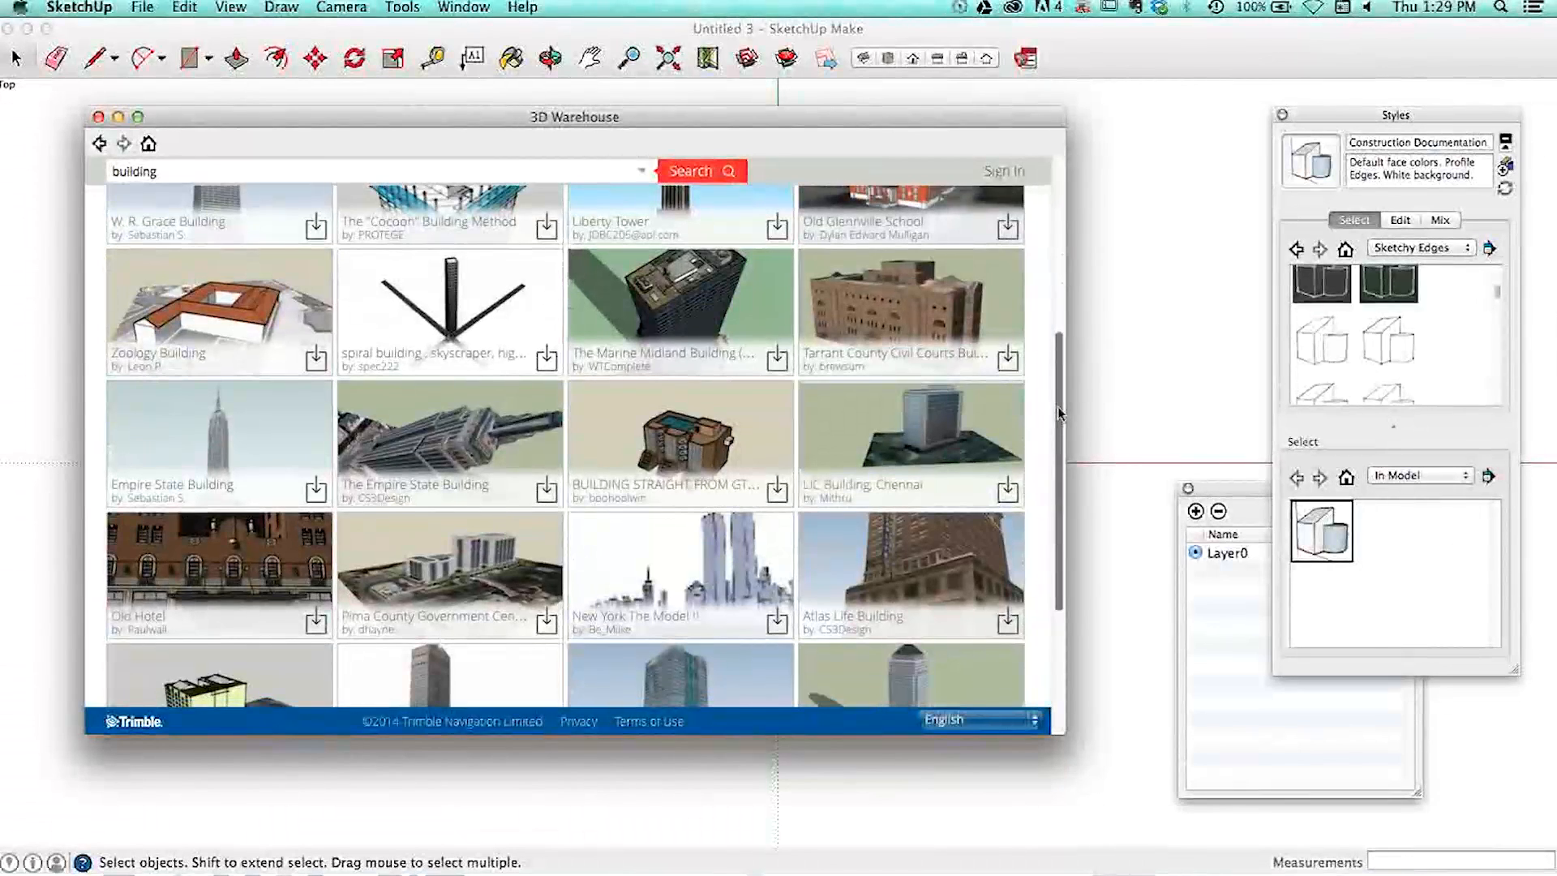
# - Search the 3D Warehouse for "street light" and browse the results
pyautogui.scroll(-10, 1058, 407)
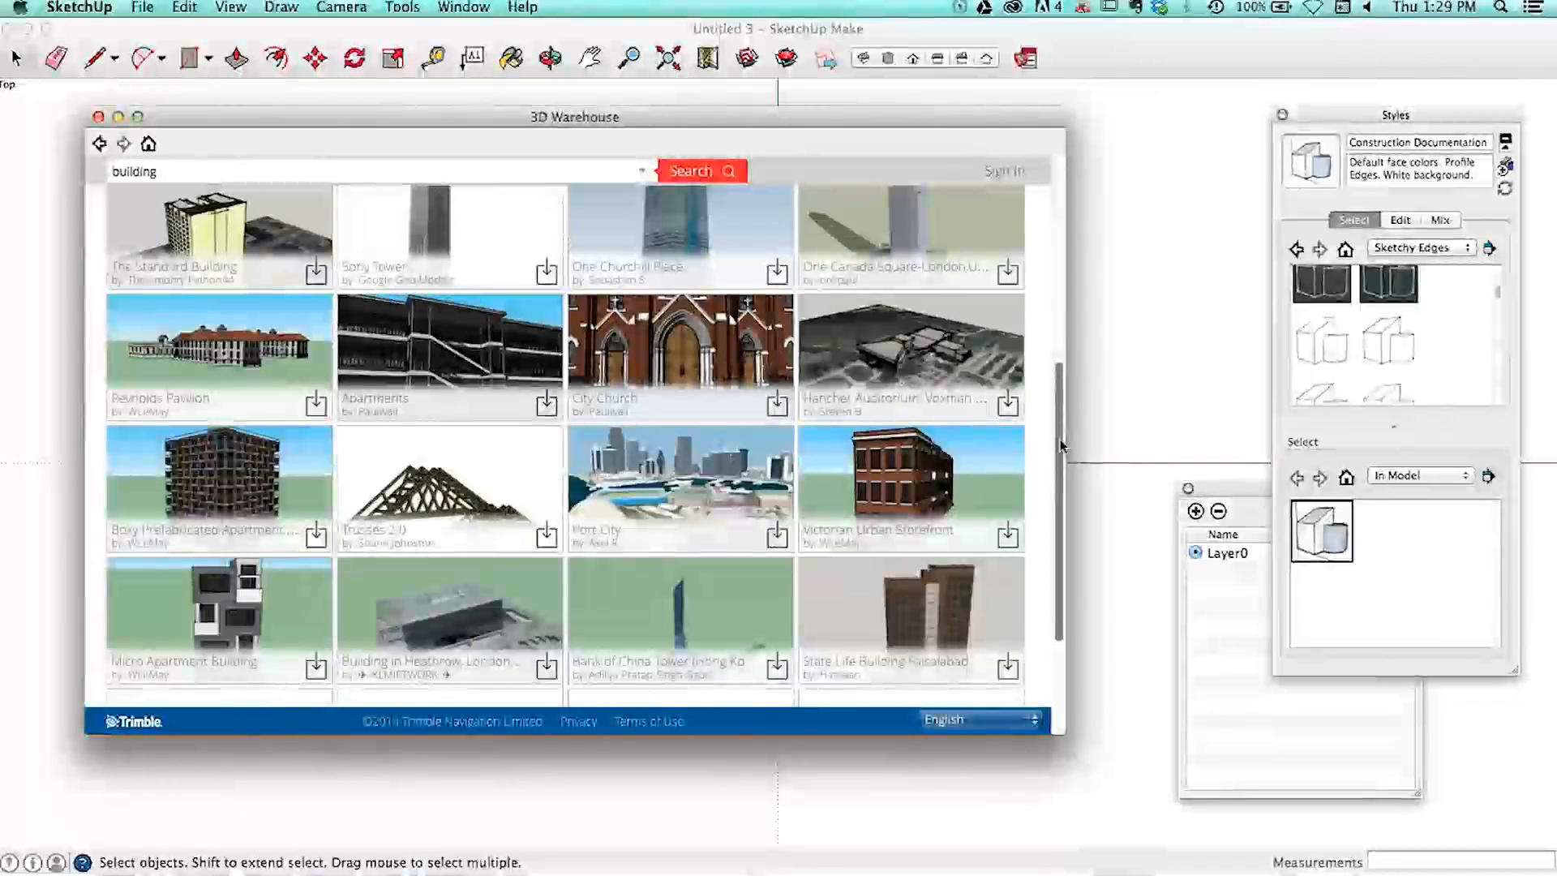
pyautogui.scroll(-3, 1059, 439)
pyautogui.scroll(4, 1063, 414)
pyautogui.moveTo(166, 173); pyautogui.dragTo(52, 181)
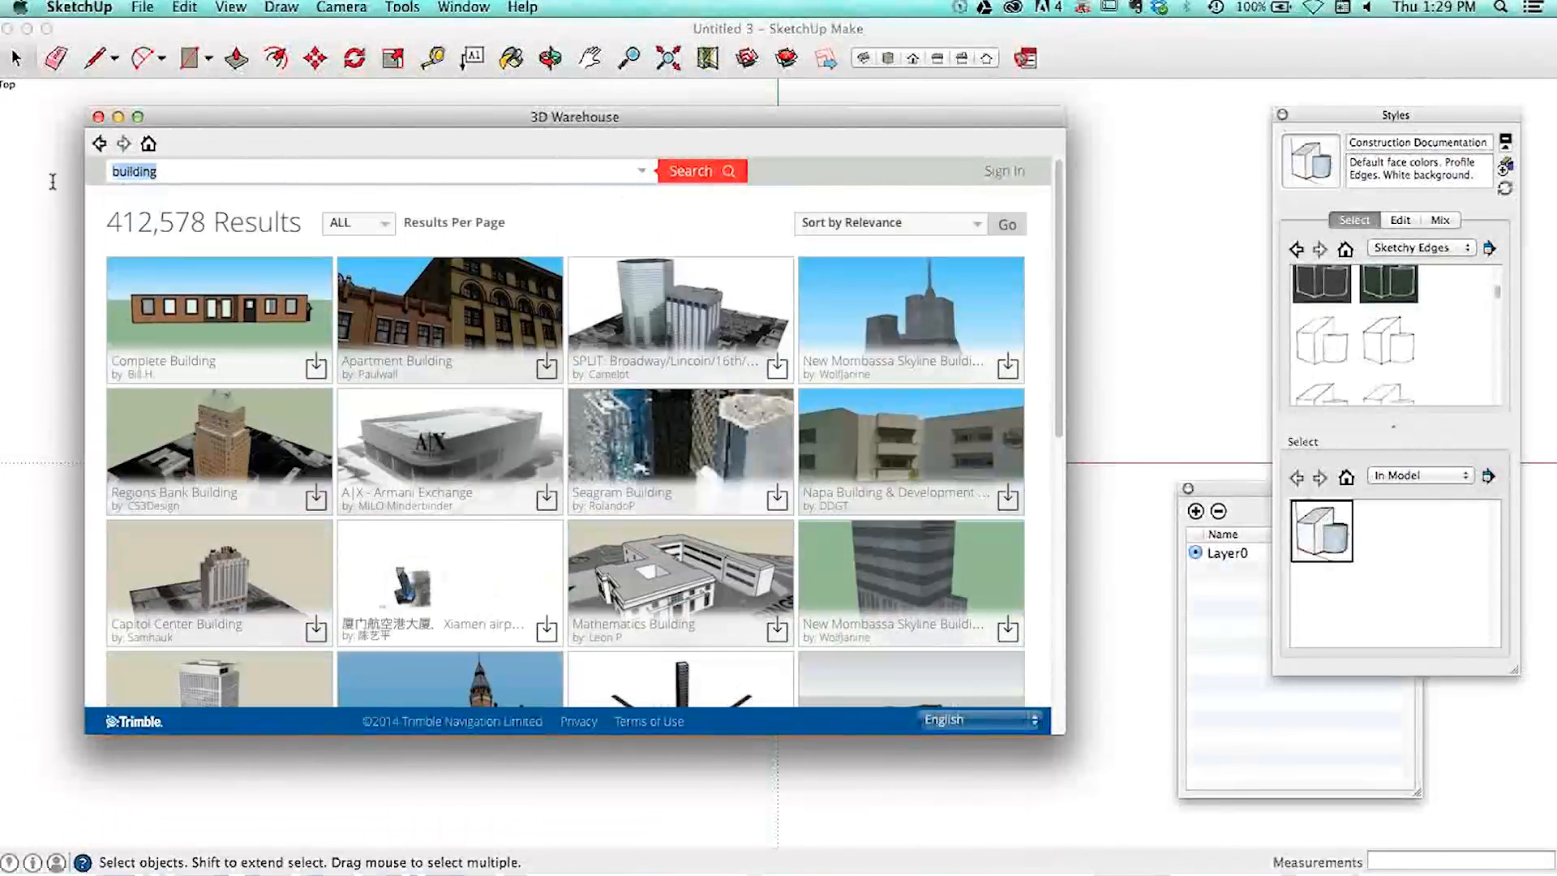
pyautogui.write('street light')
pyautogui.press('Return')
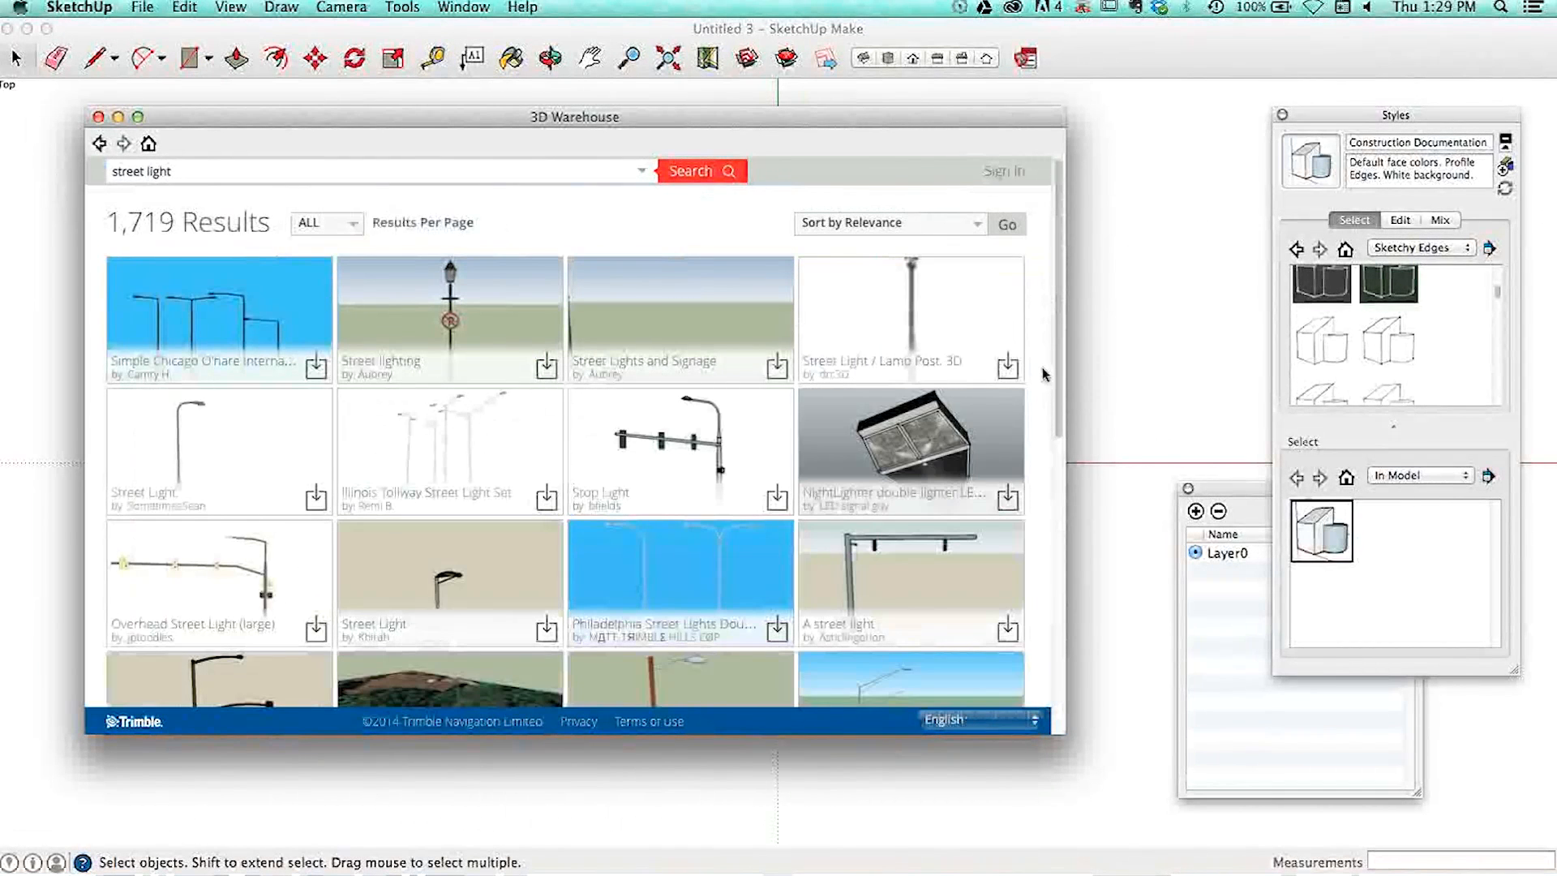
pyautogui.scroll(-1, 1057, 372)
pyautogui.moveTo(1058, 403); pyautogui.dragTo(1059, 605)
pyautogui.moveTo(1061, 367); pyautogui.dragTo(1057, 290)
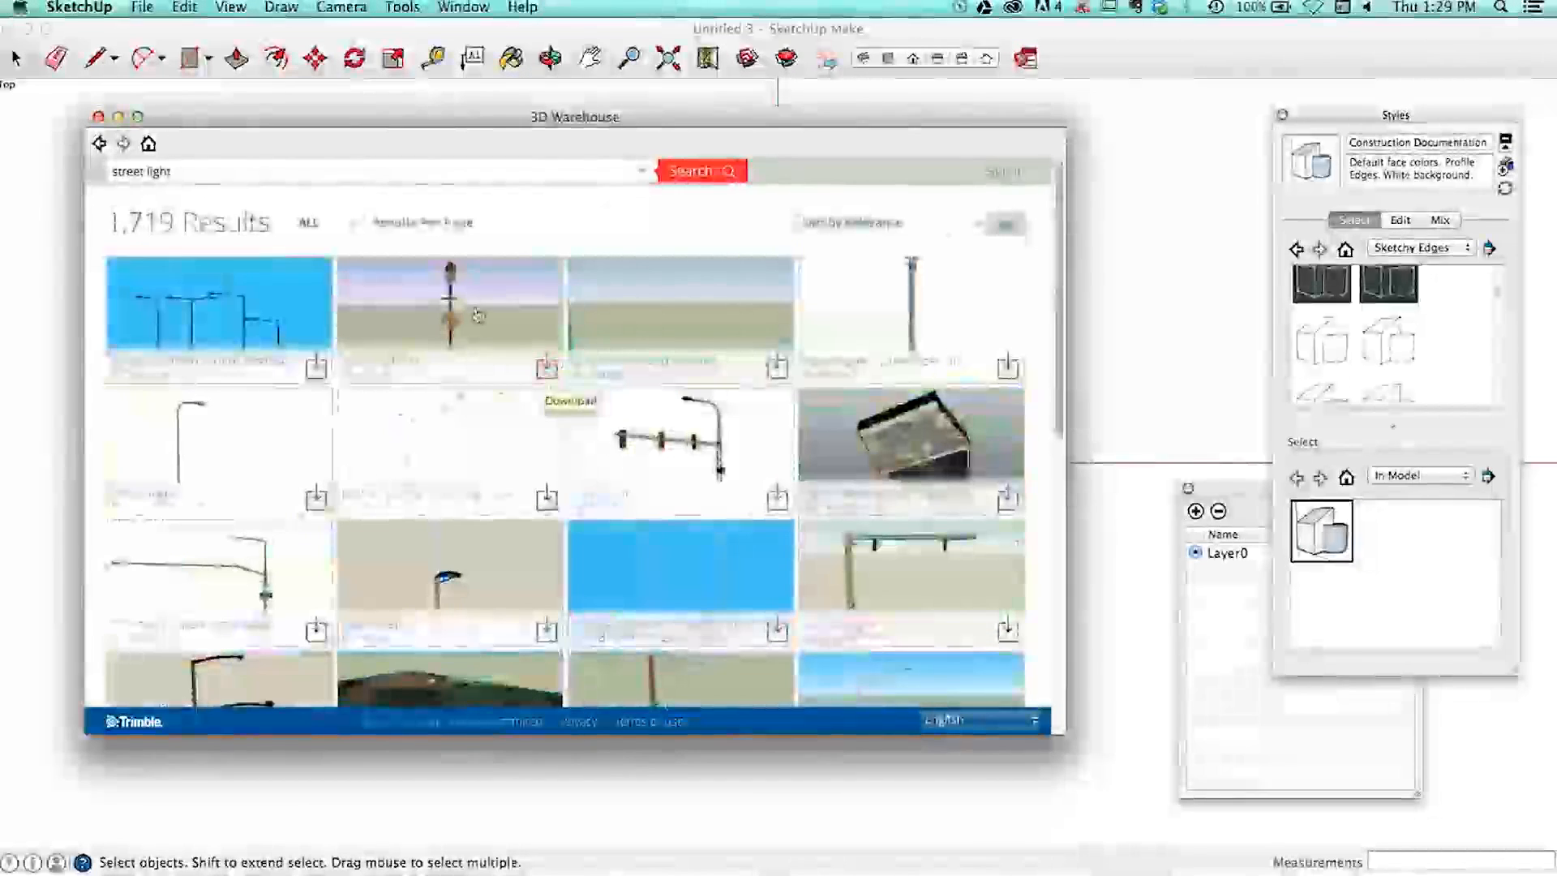
# - Open the Street lighting model with the no-parking sign and download it directly into the current SketchUp model
pyautogui.click(475, 323)
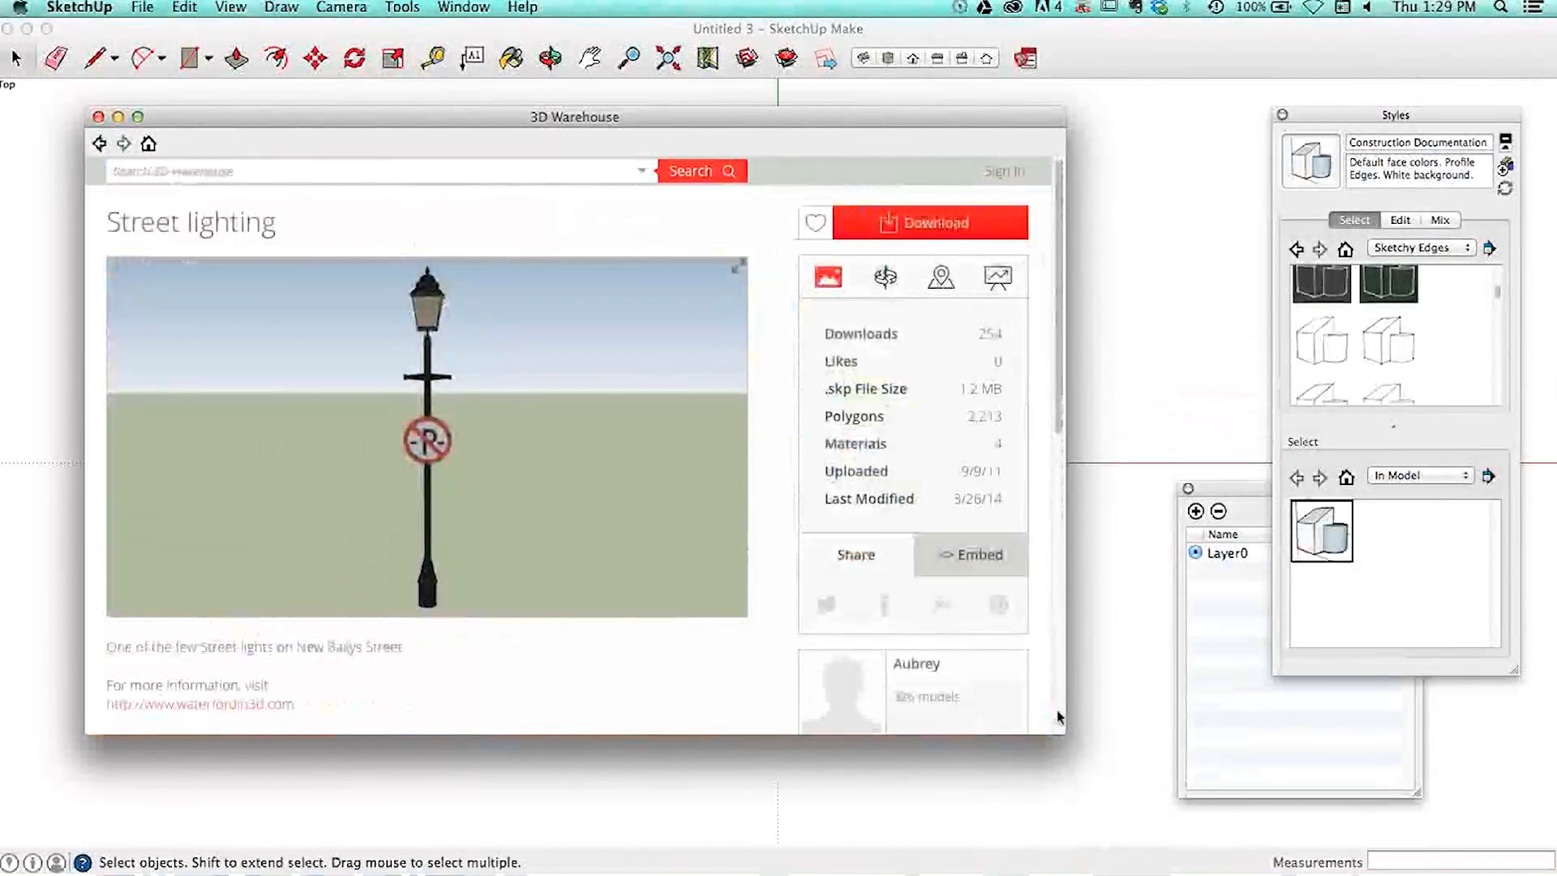
pyautogui.moveTo(1062, 728); pyautogui.dragTo(1088, 778)
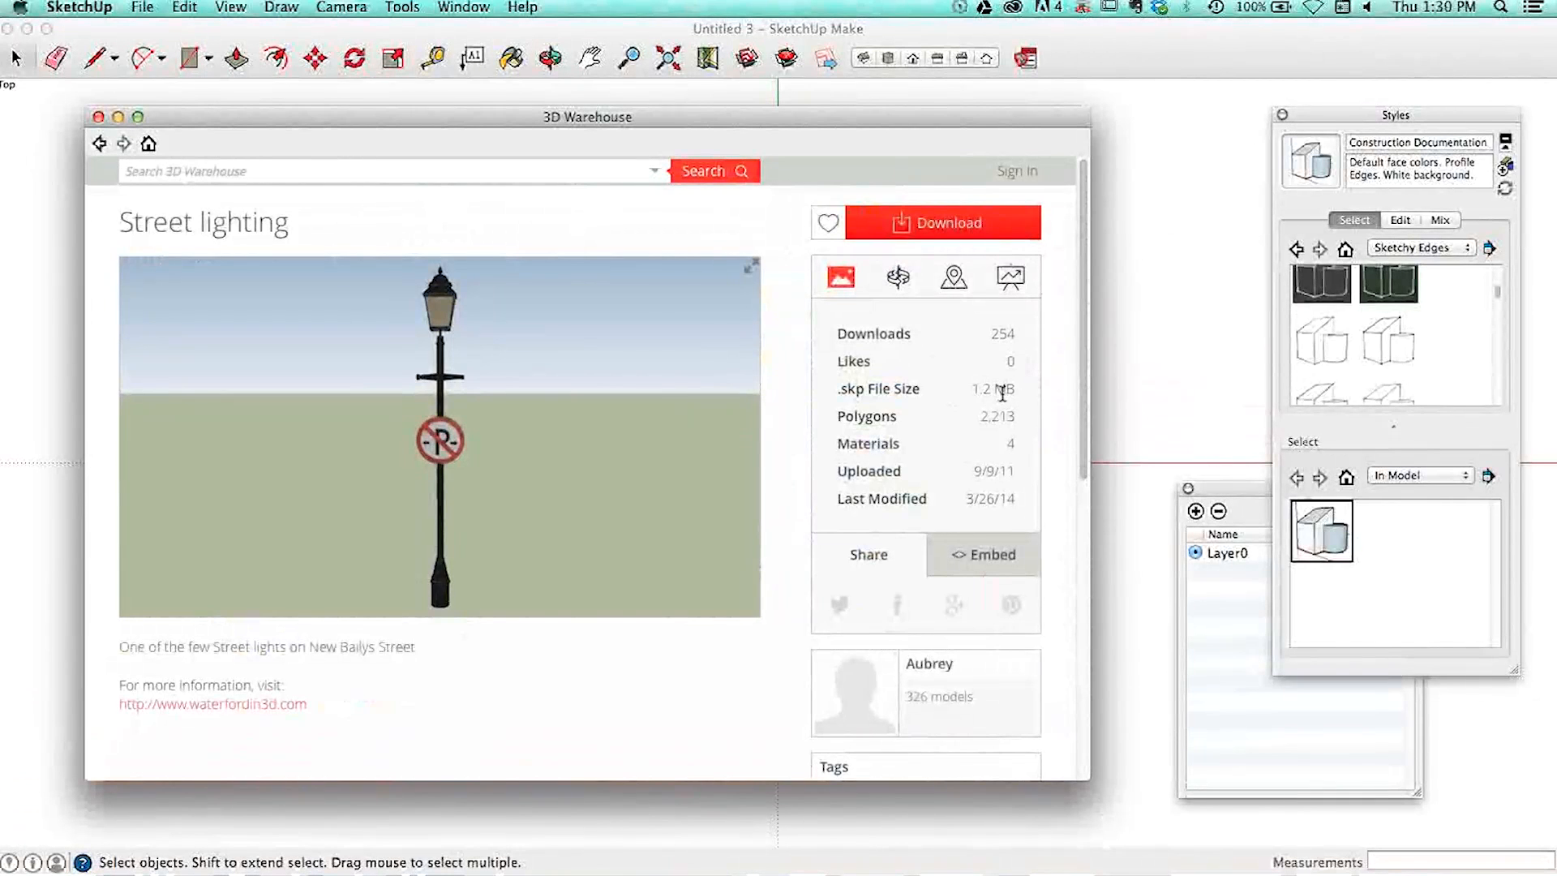
pyautogui.click(945, 228)
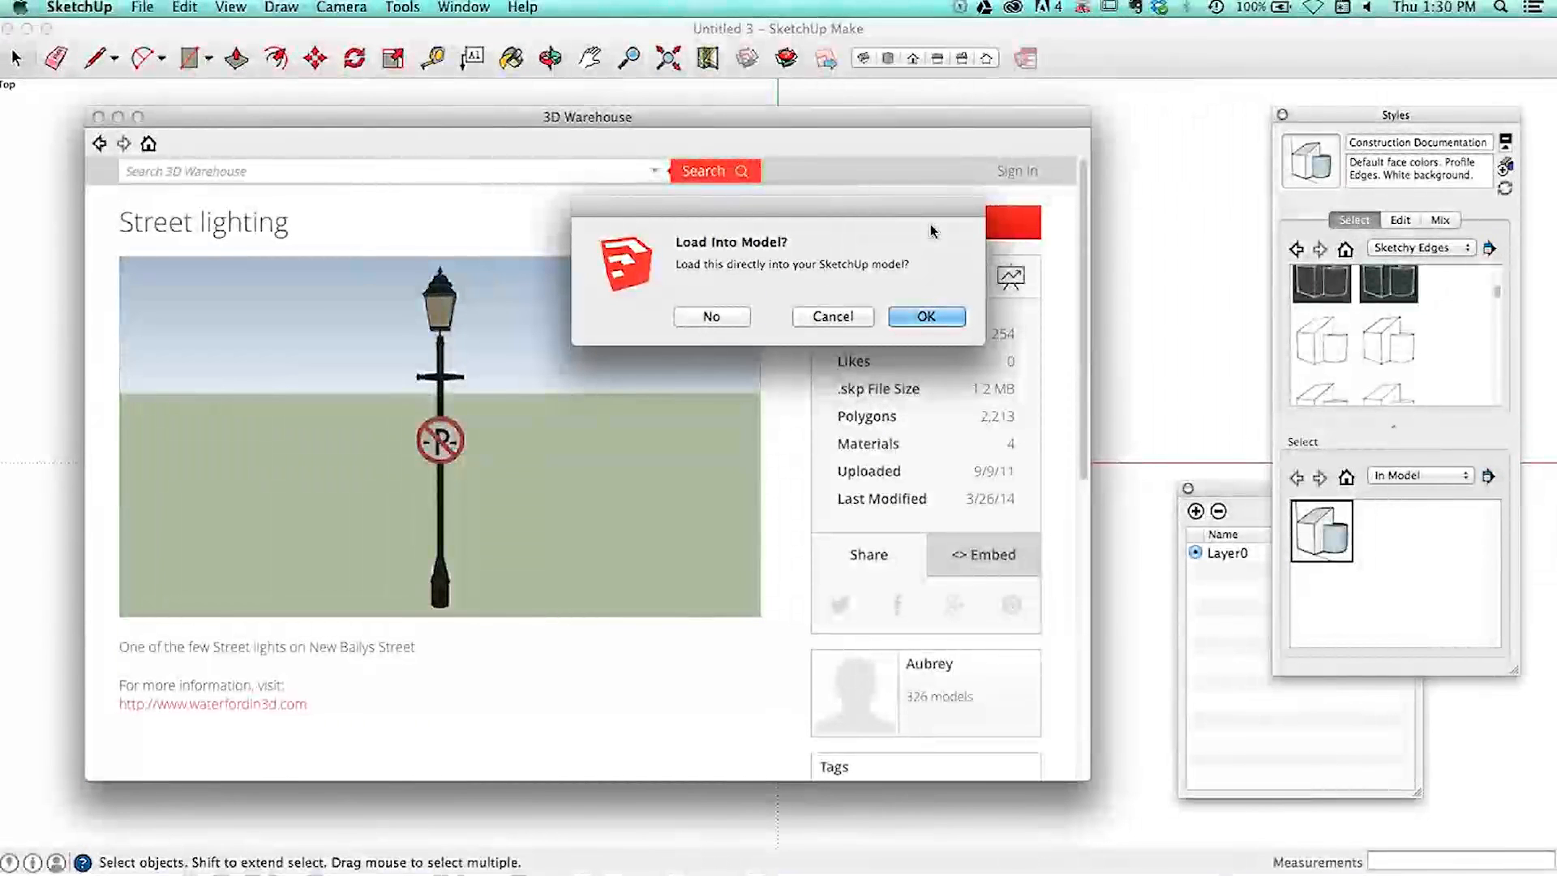
pyautogui.click(927, 317)
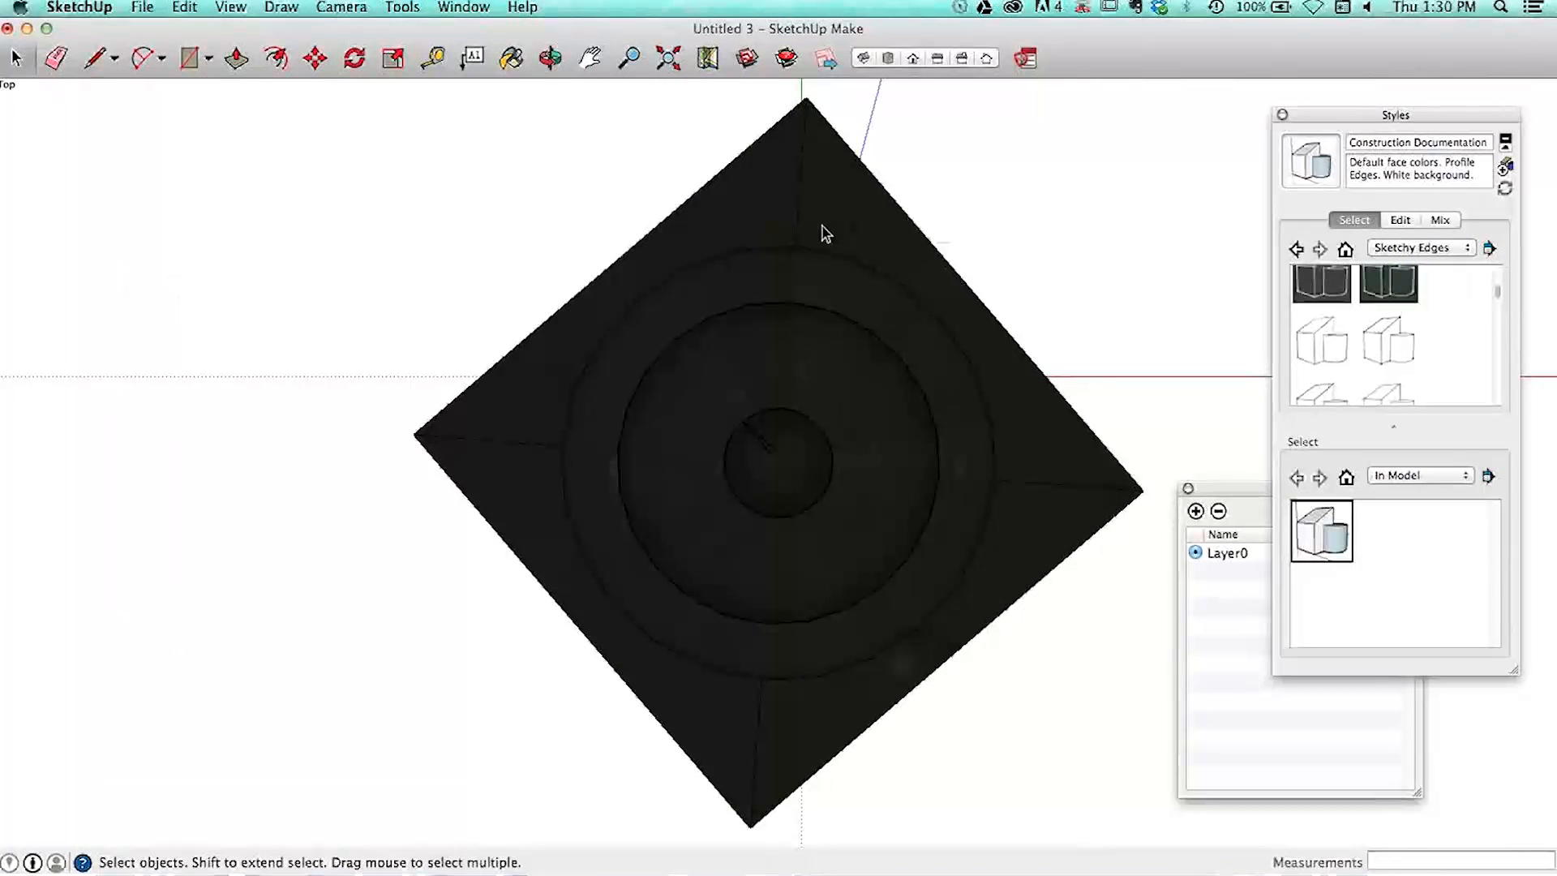
# - Fit the whole street light in view and orbit to see it tilted from below its base
pyautogui.click(550, 58)
pyautogui.moveTo(772, 389); pyautogui.dragTo(938, 454)
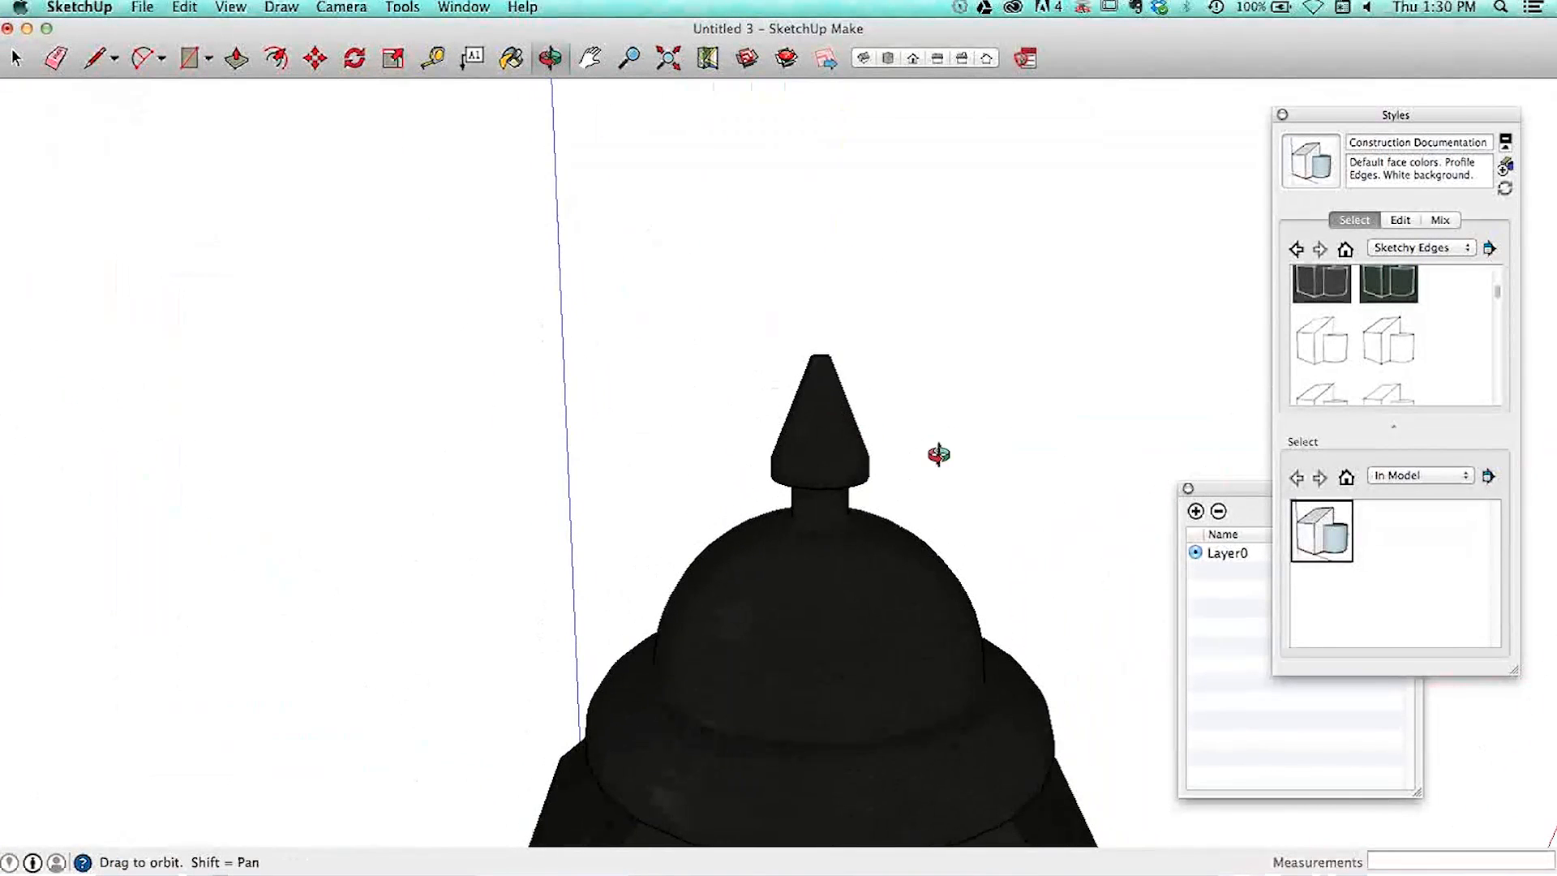
pyautogui.click(668, 58)
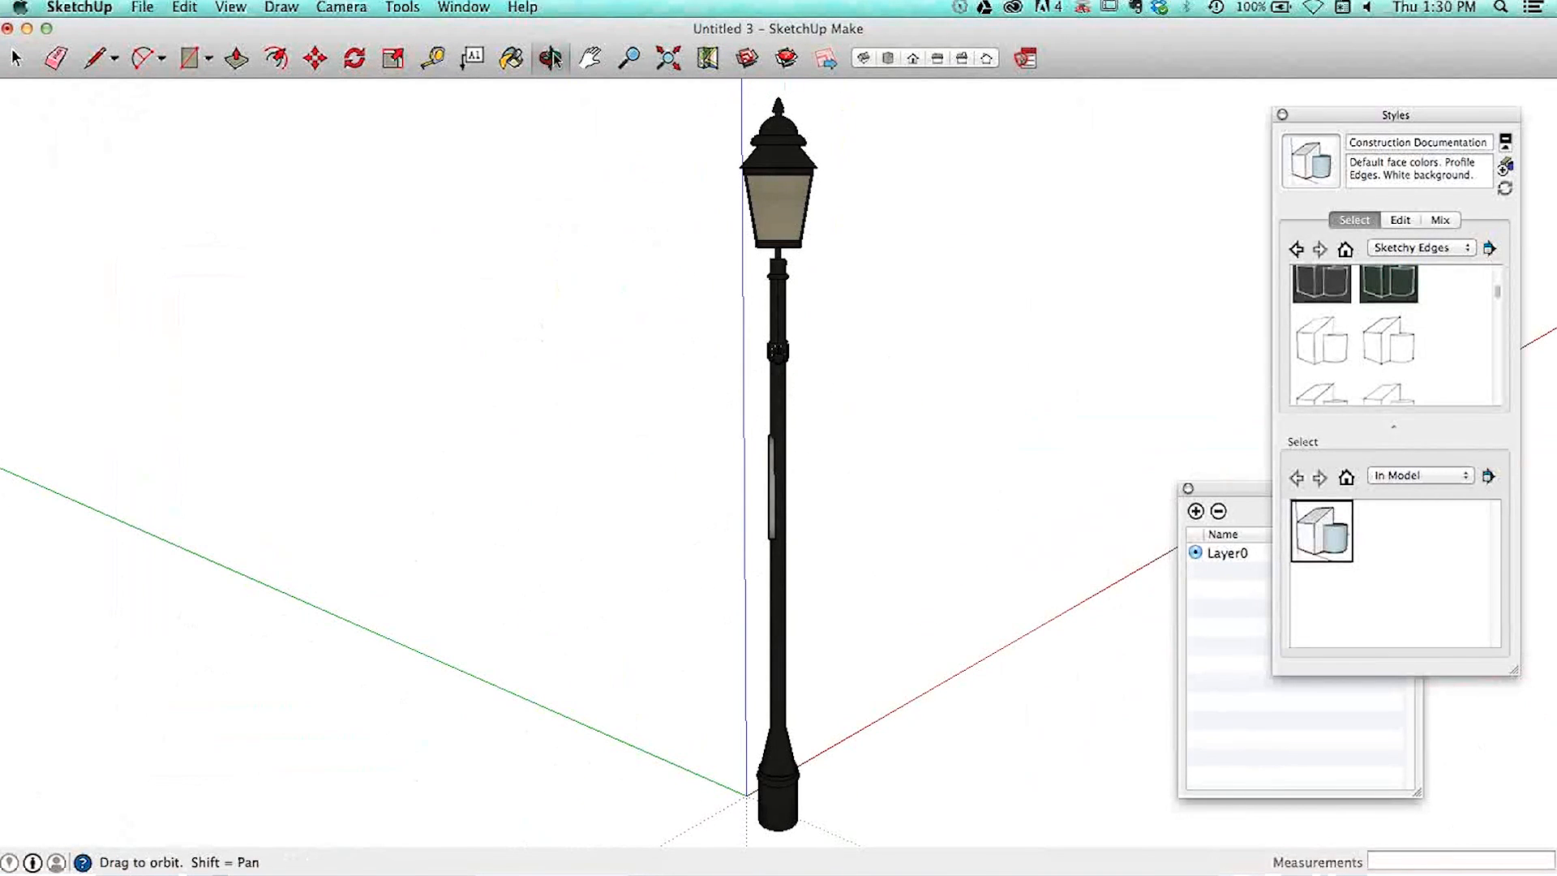
pyautogui.moveTo(692, 424); pyautogui.dragTo(893, 588)
pyautogui.moveTo(899, 506); pyautogui.dragTo(1081, 625)
pyautogui.moveTo(841, 679); pyautogui.dragTo(734, 670)
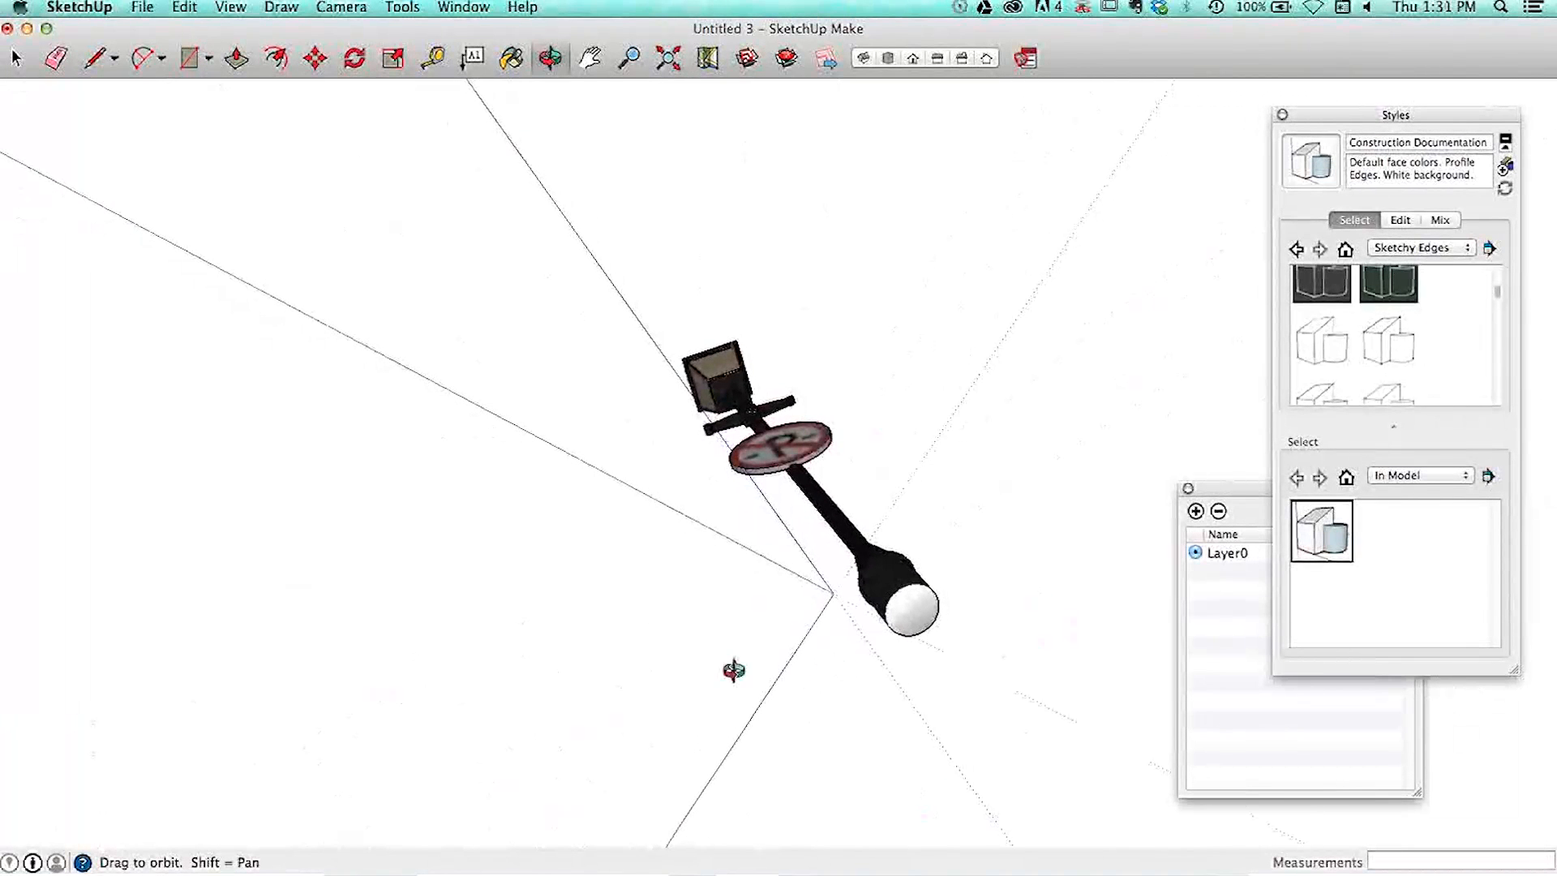
# - Switch to SketchBook and show the OnePointPersp layer over the robot sketch
pyautogui.press('super+Tab')
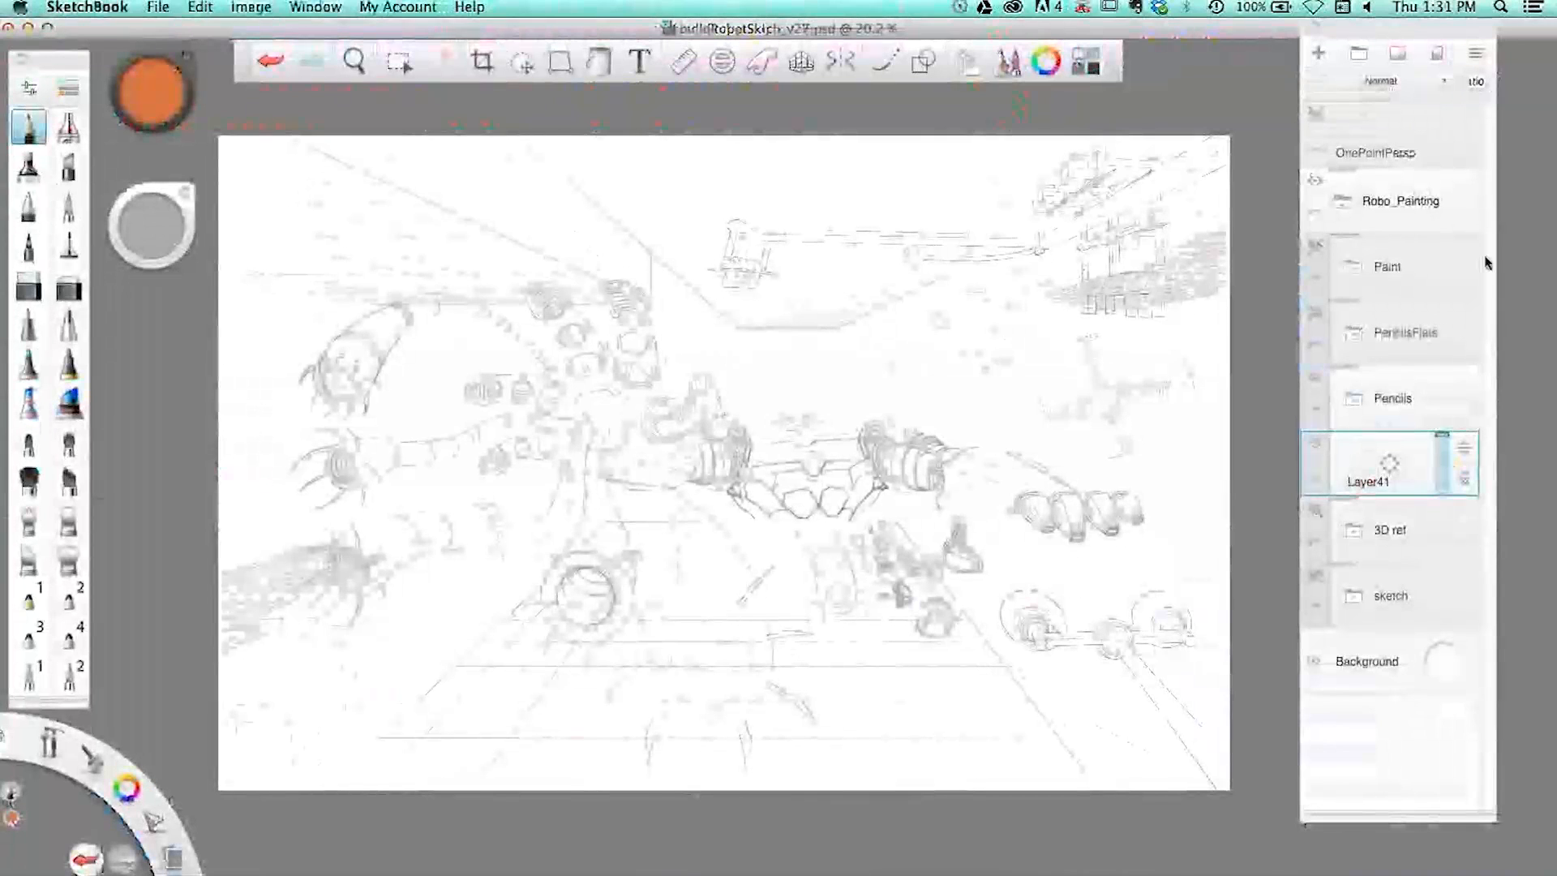
pyautogui.click(1317, 120)
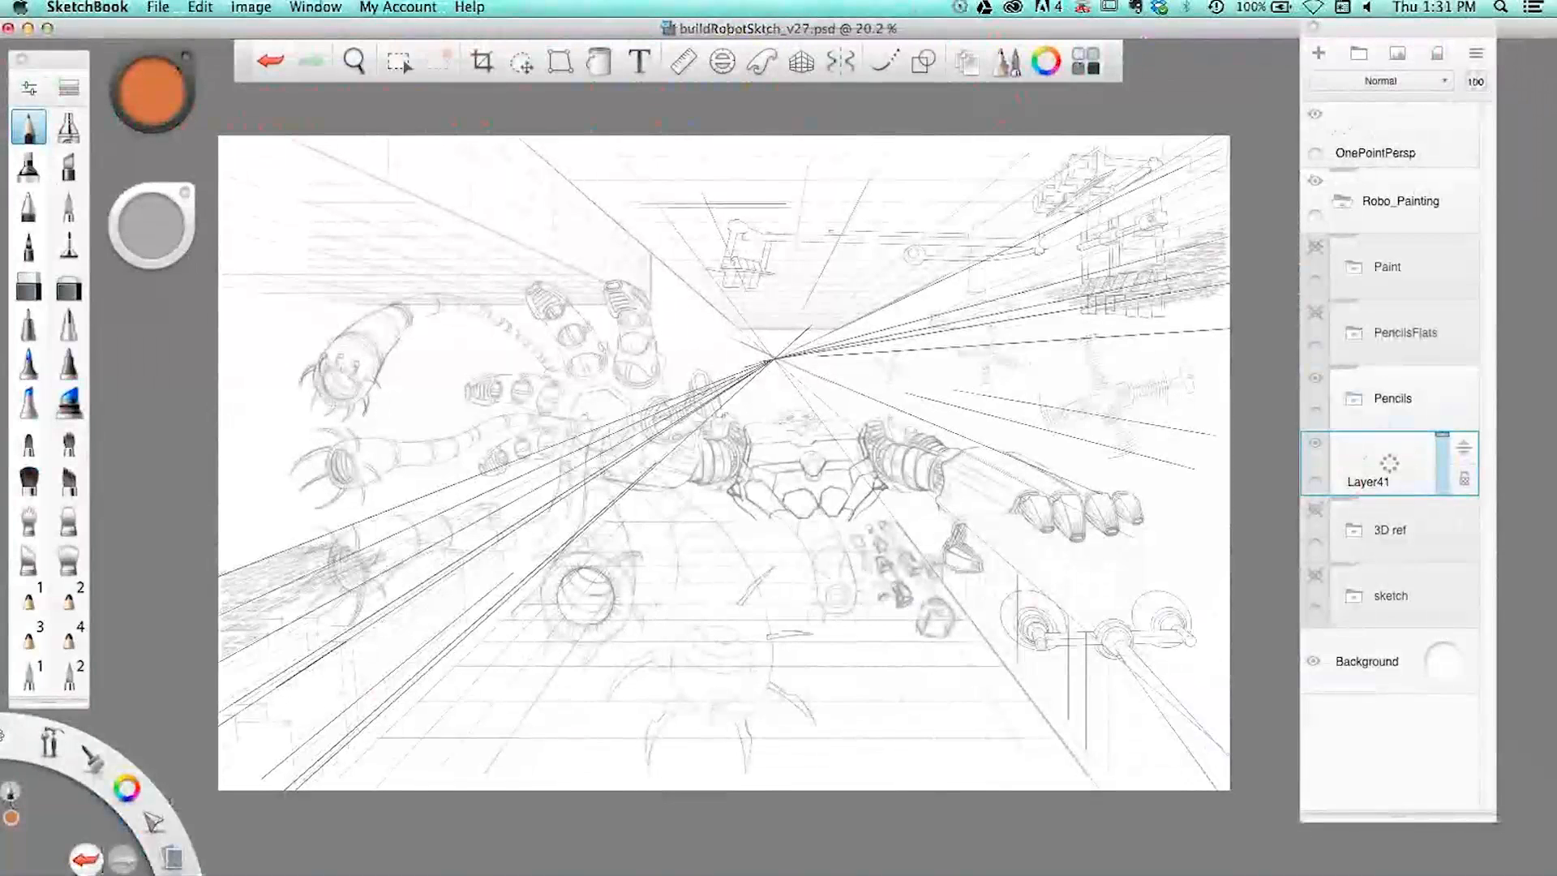
# - Switch back to SketchUp, then orbit and pan the street light to match the sketch's one-point perspective
pyautogui.press('super+Tab')
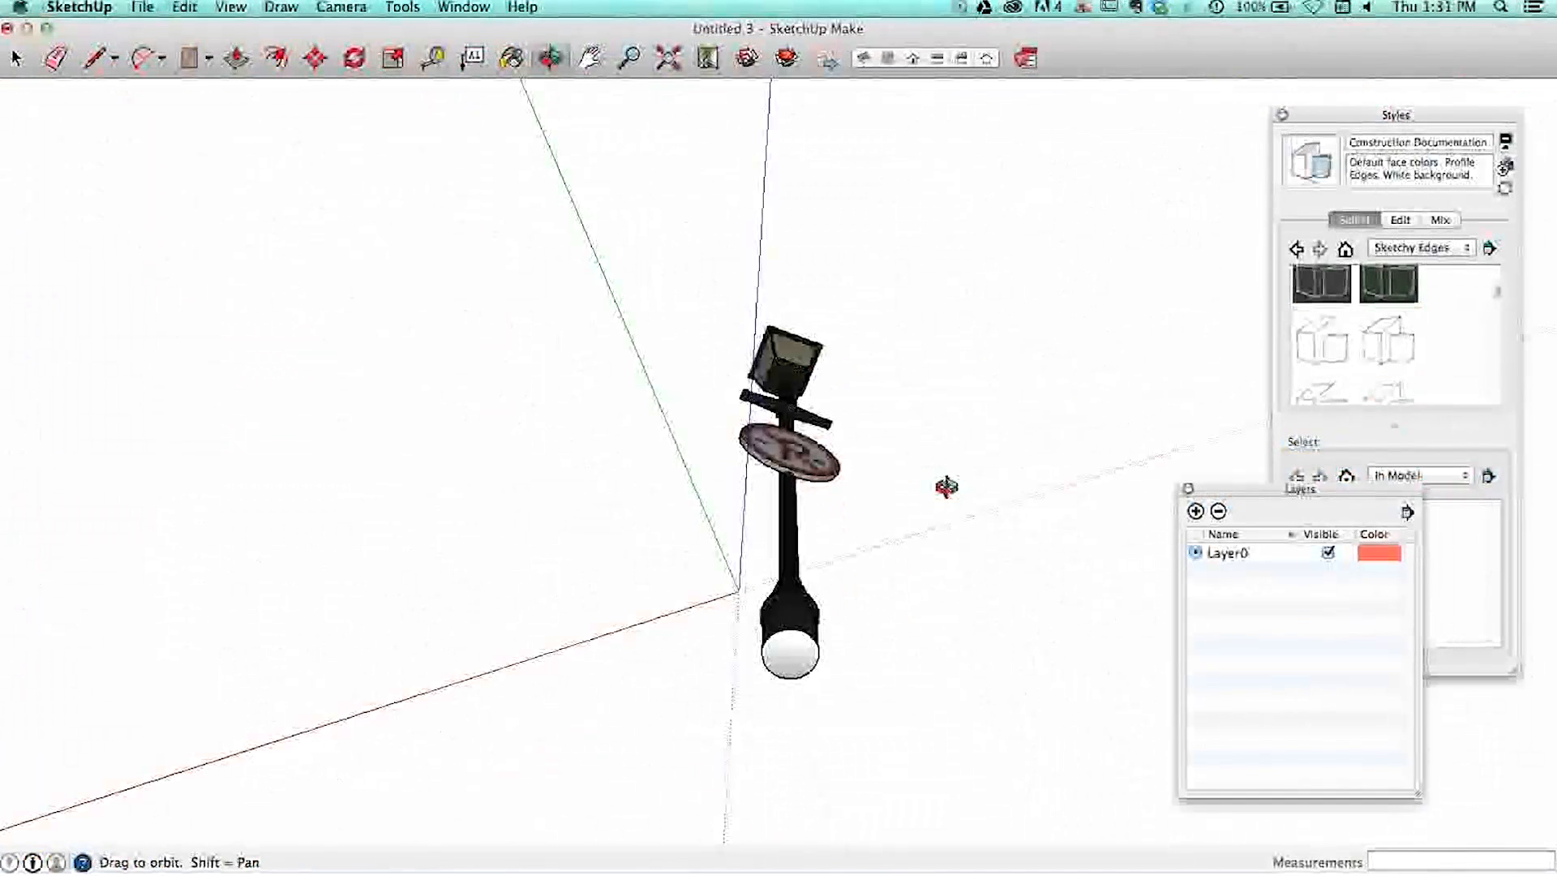
pyautogui.moveTo(945, 487); pyautogui.dragTo(960, 452)
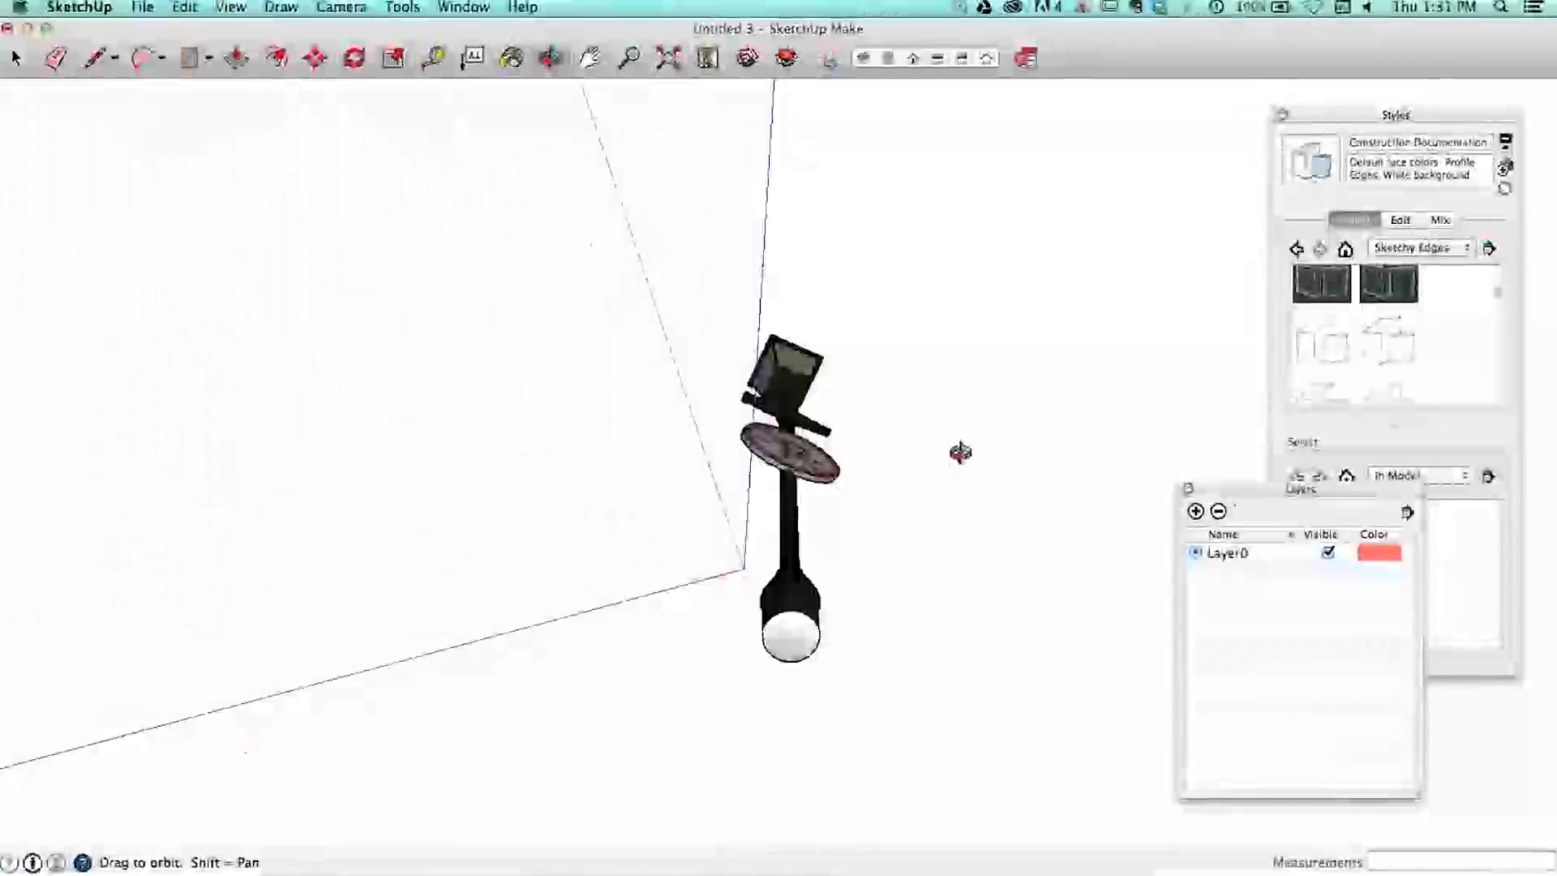
pyautogui.moveTo(911, 410); pyautogui.dragTo(872, 543)
pyautogui.press('h')
pyautogui.moveTo(764, 422); pyautogui.dragTo(1102, 632)
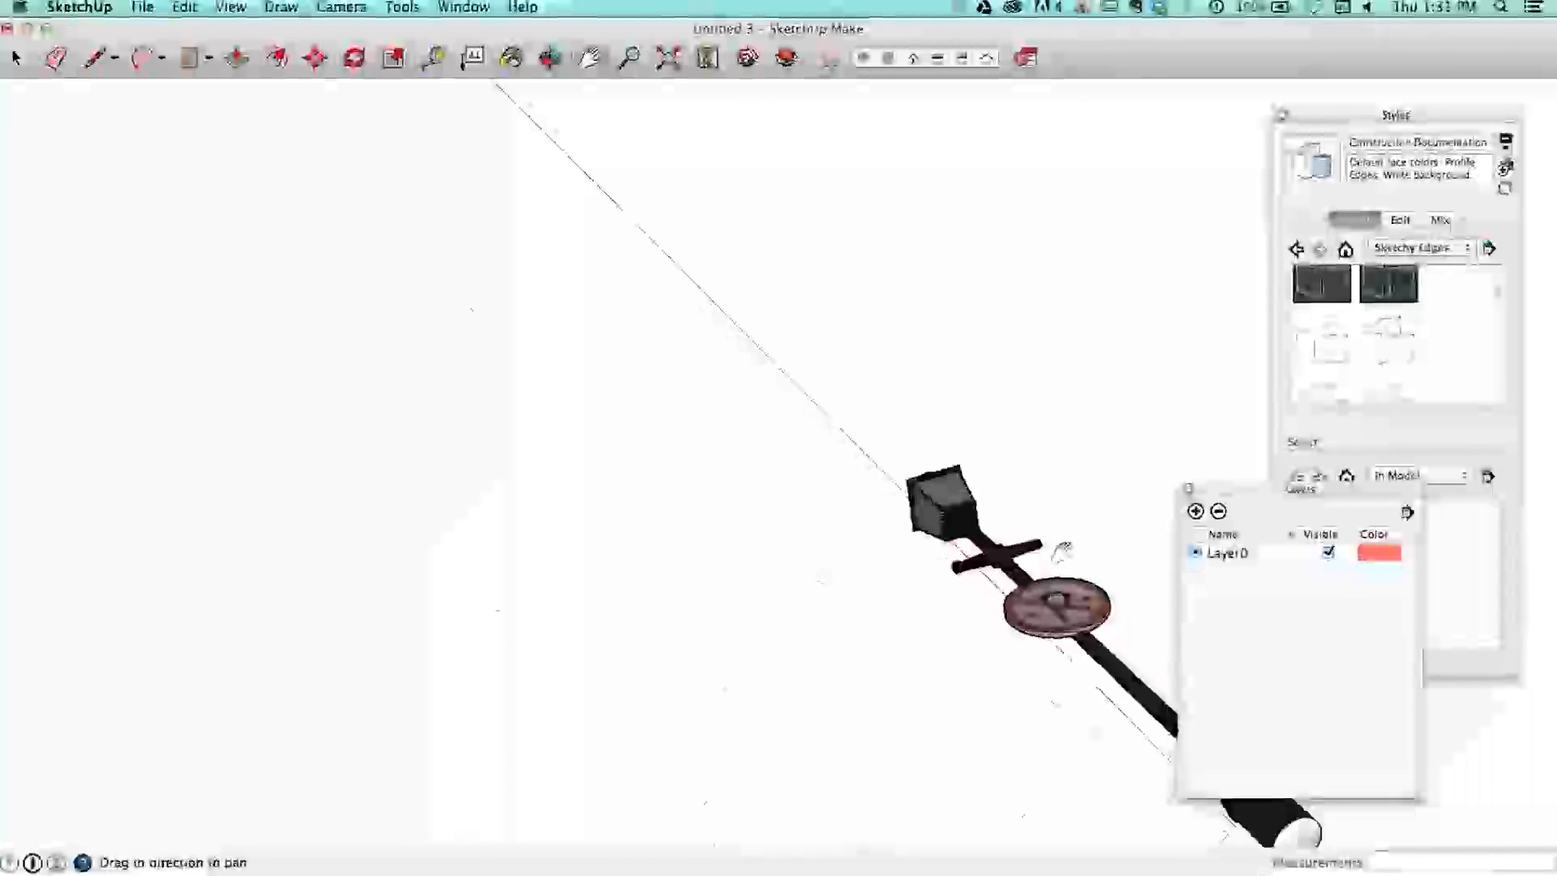
pyautogui.moveTo(1063, 546); pyautogui.dragTo(1091, 602)
pyautogui.press('super+Tab')
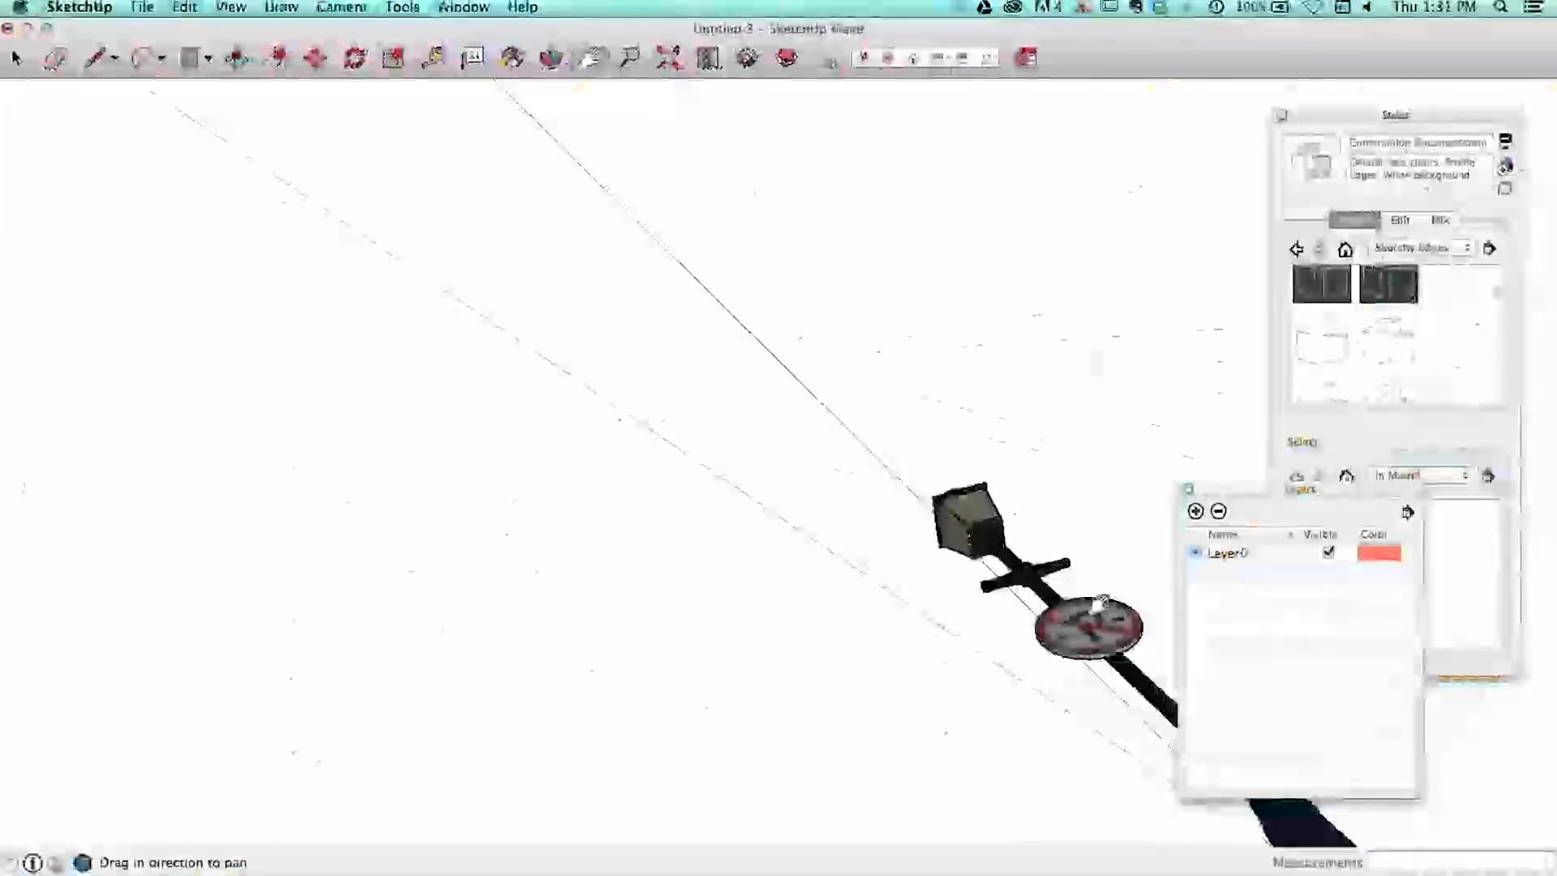
# - Start a 2D graphic export to the export2D folder, move the Styles window aside, and name the file streetLight02
pyautogui.click(144, 8)
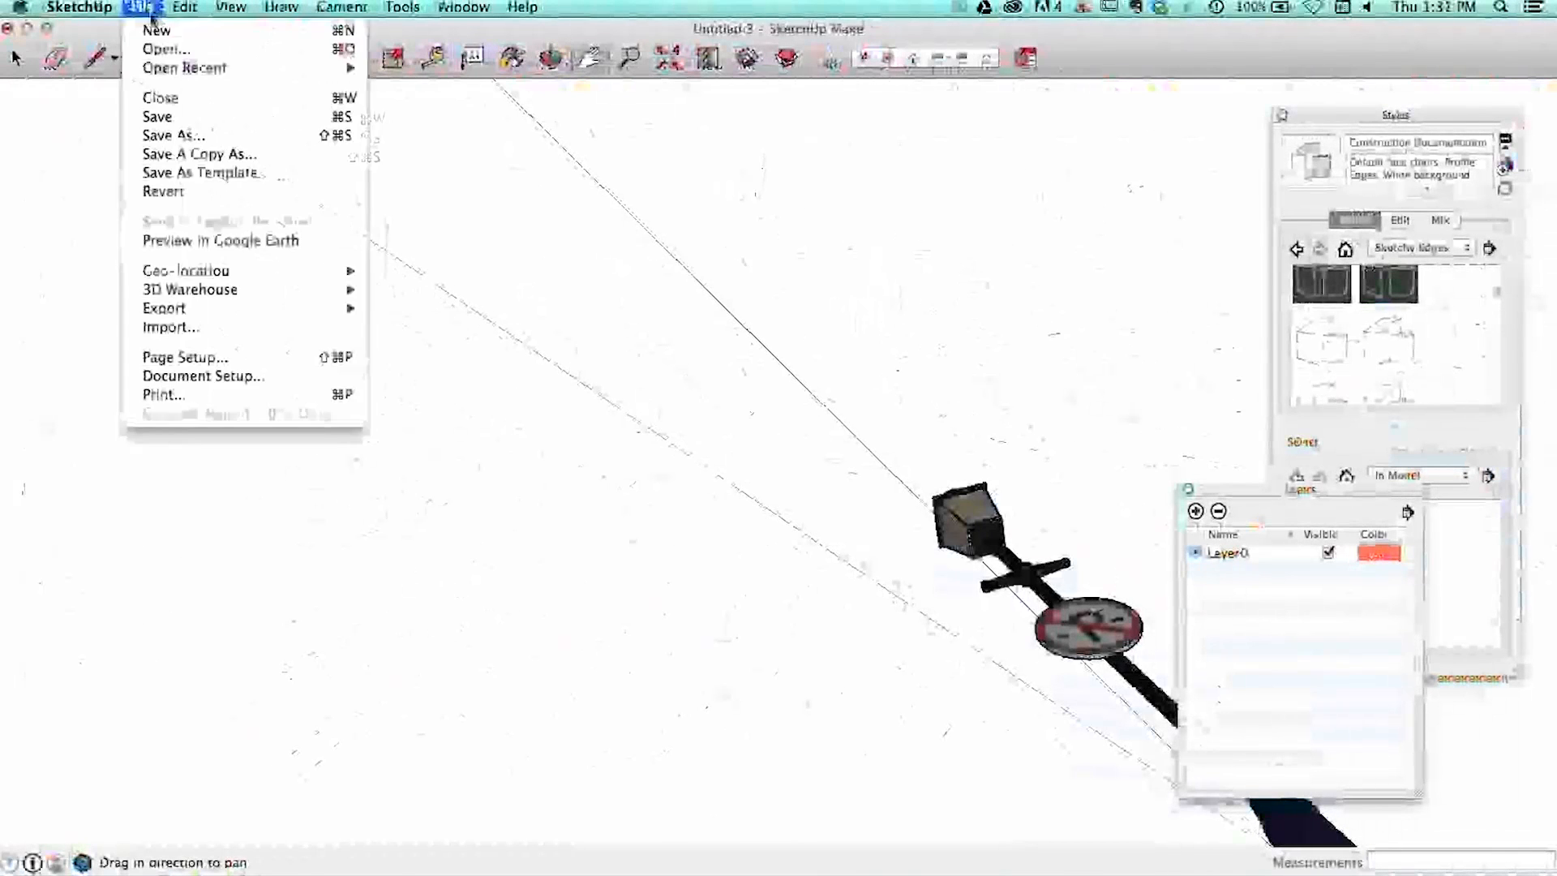
pyautogui.moveTo(349, 308)
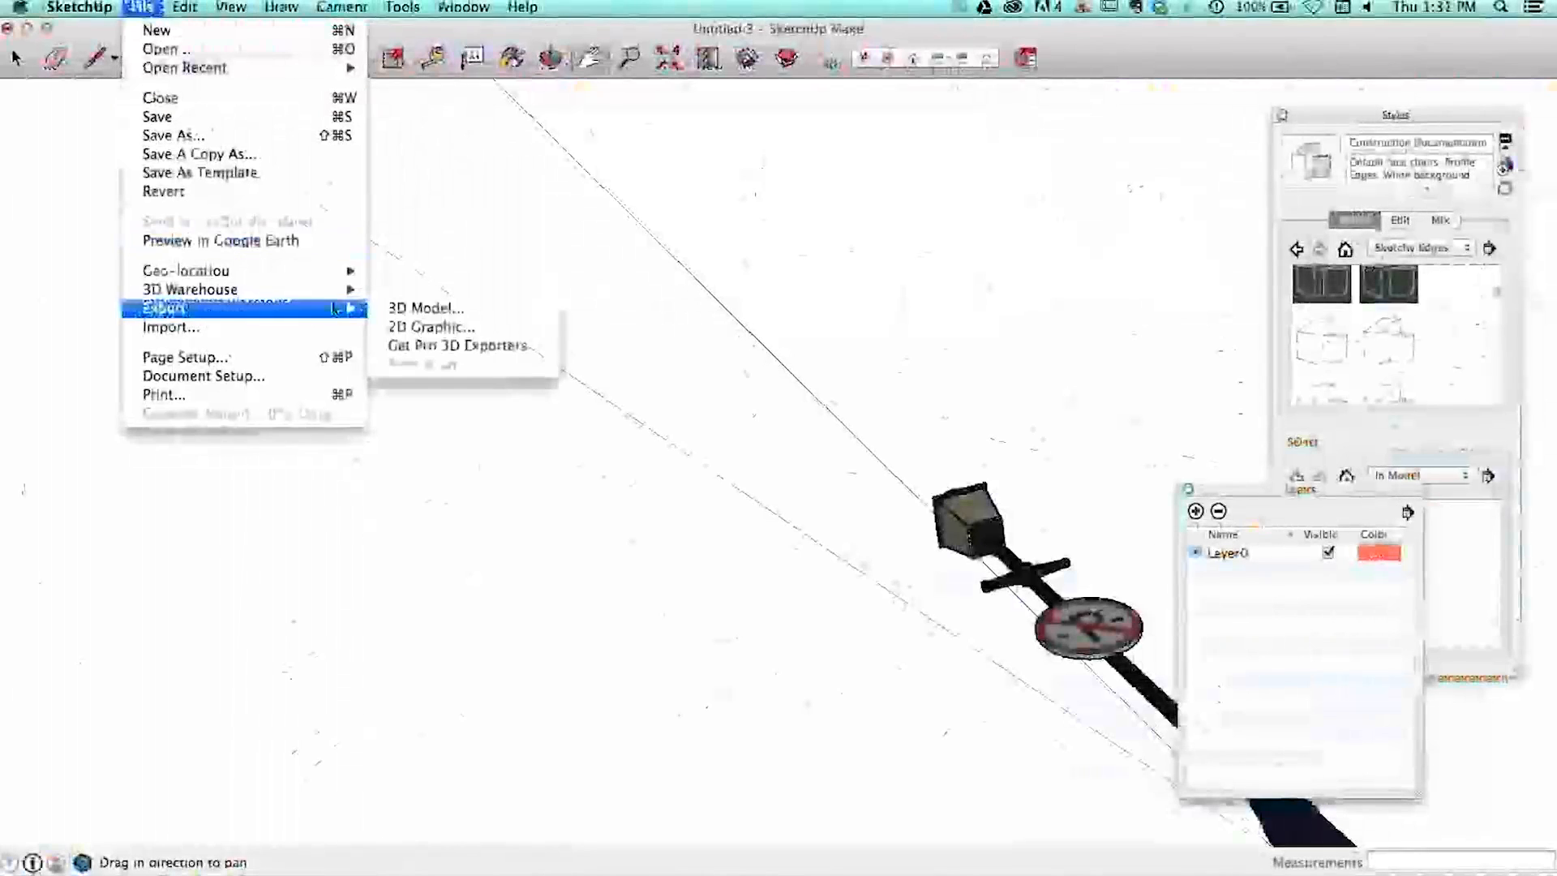
pyautogui.click(456, 335)
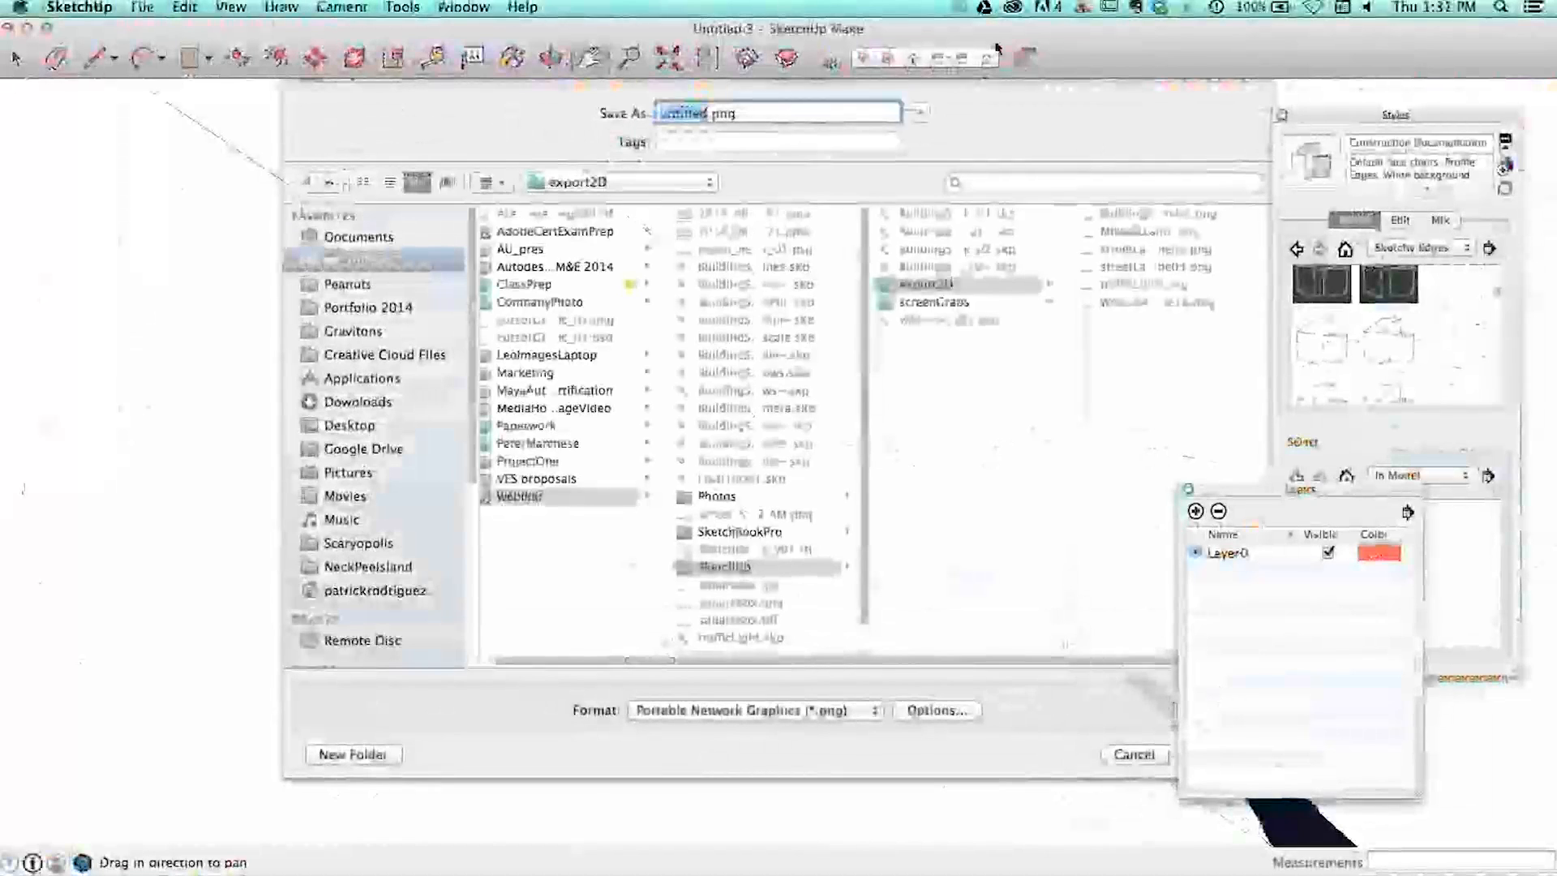
pyautogui.moveTo(1003, 44); pyautogui.dragTo(878, 41)
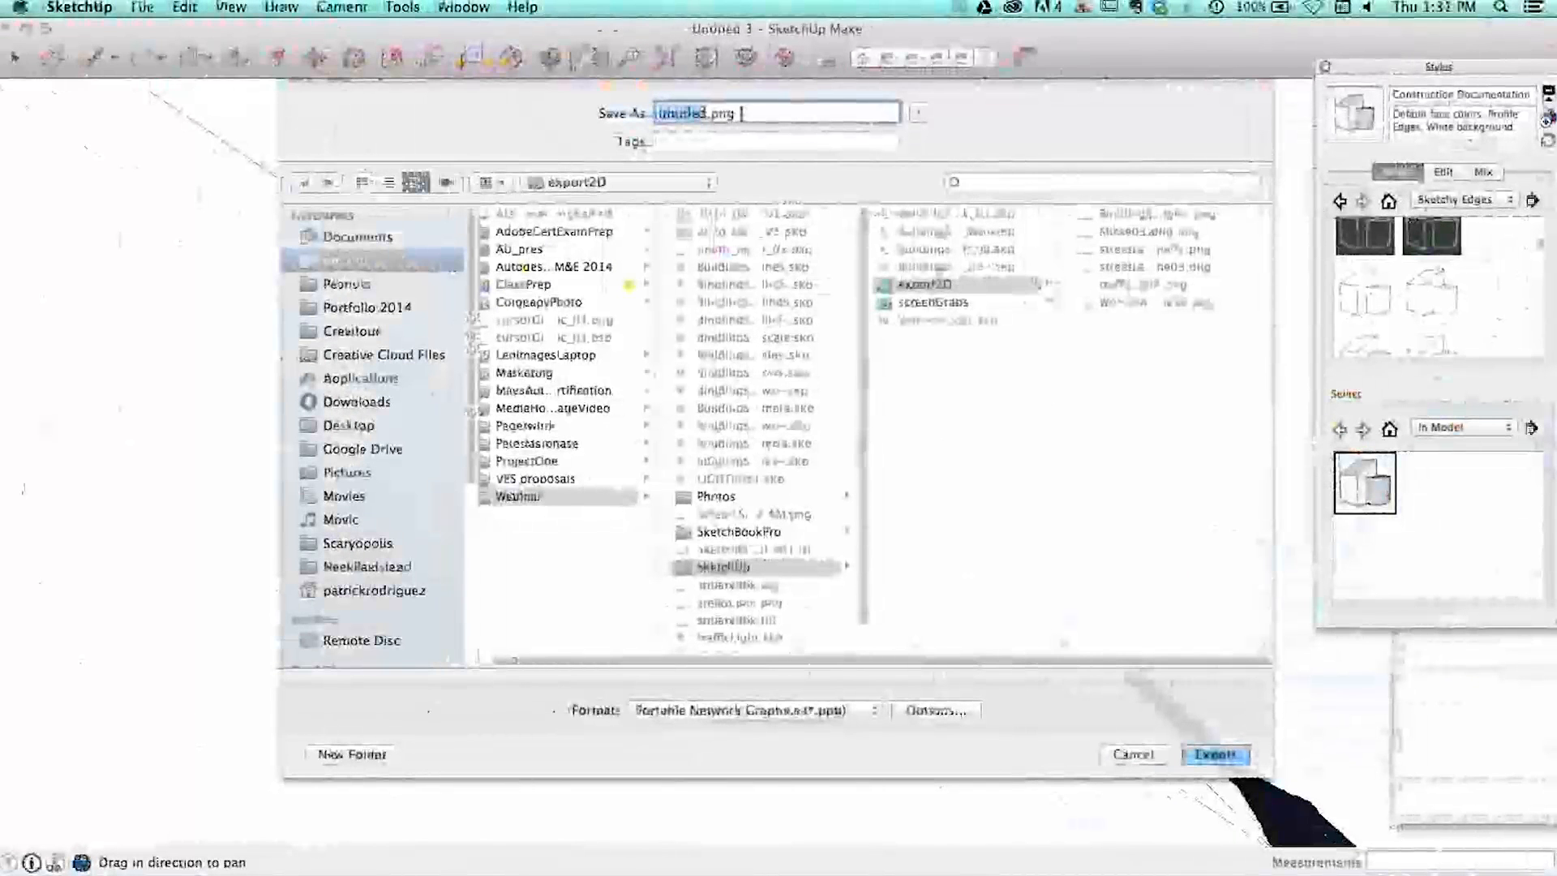
pyautogui.write('ts')
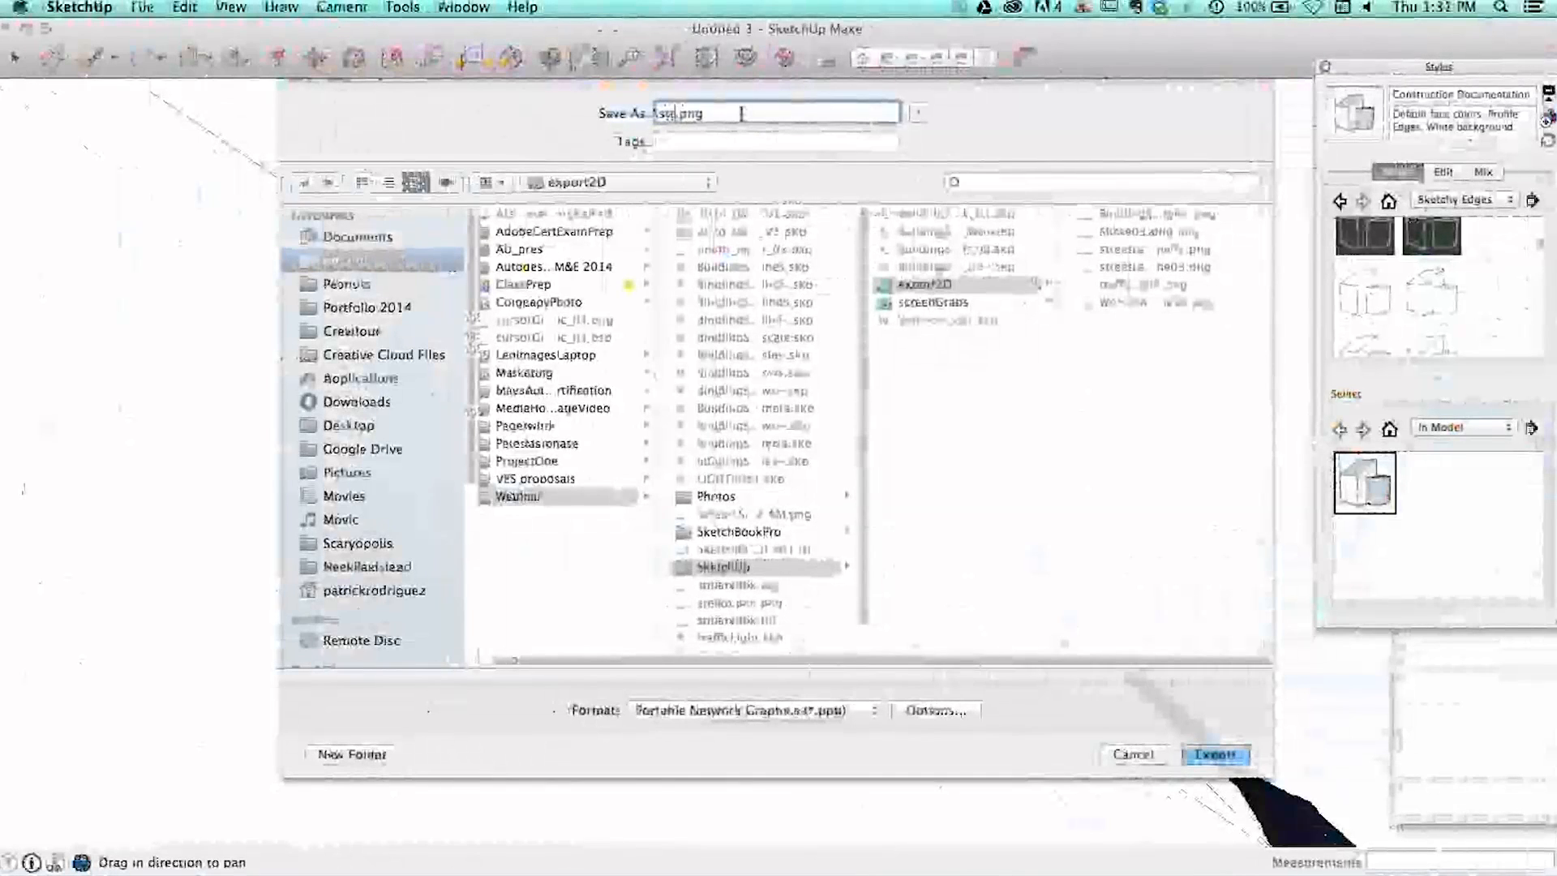
pyautogui.write('reetLight')
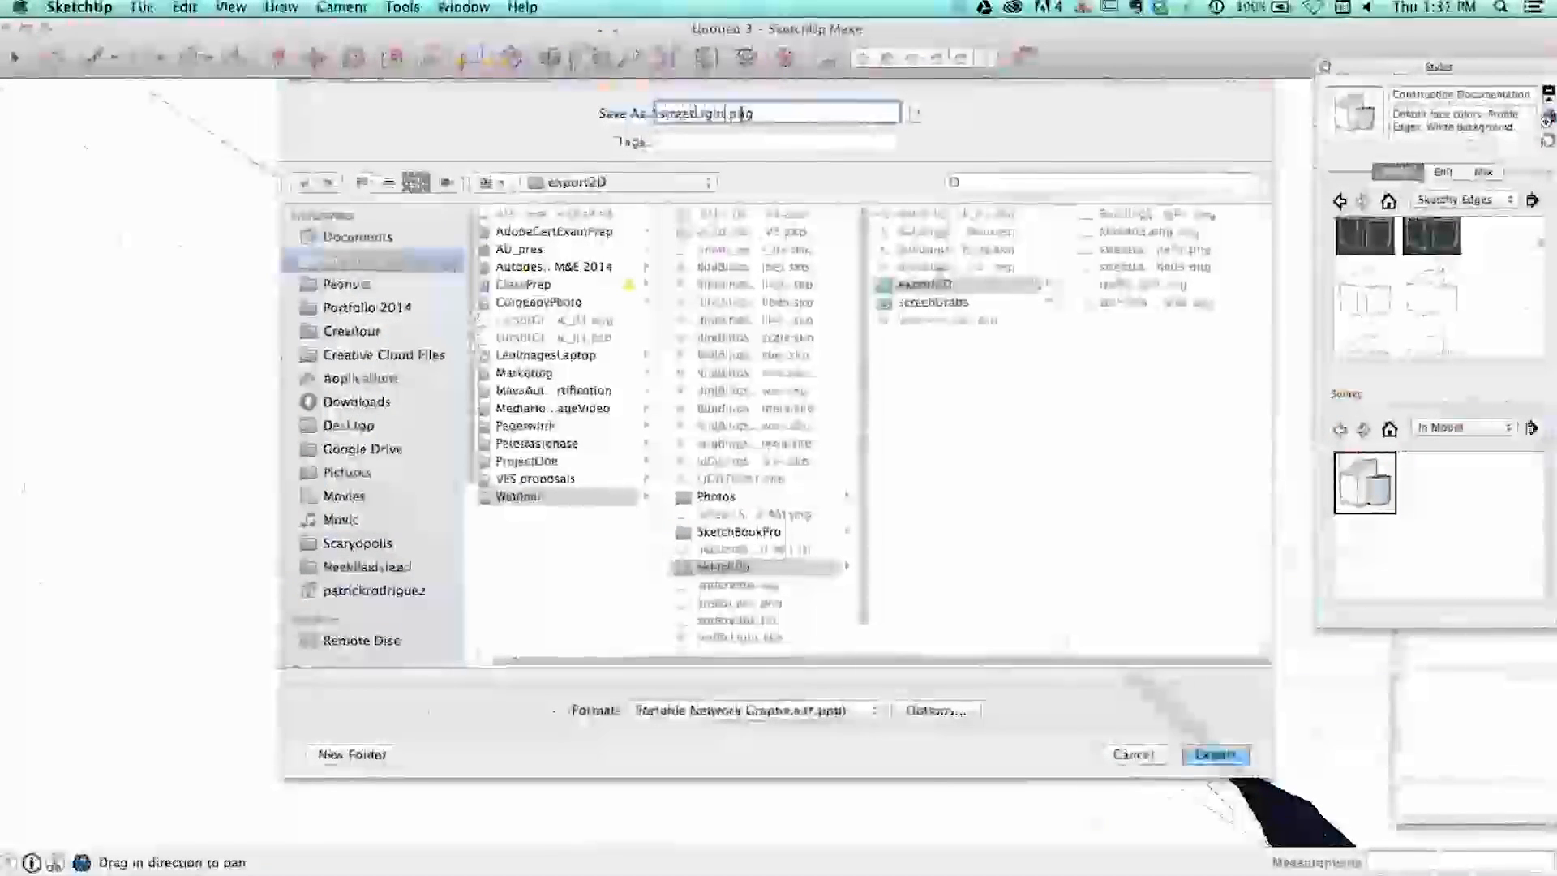
pyautogui.write('02')
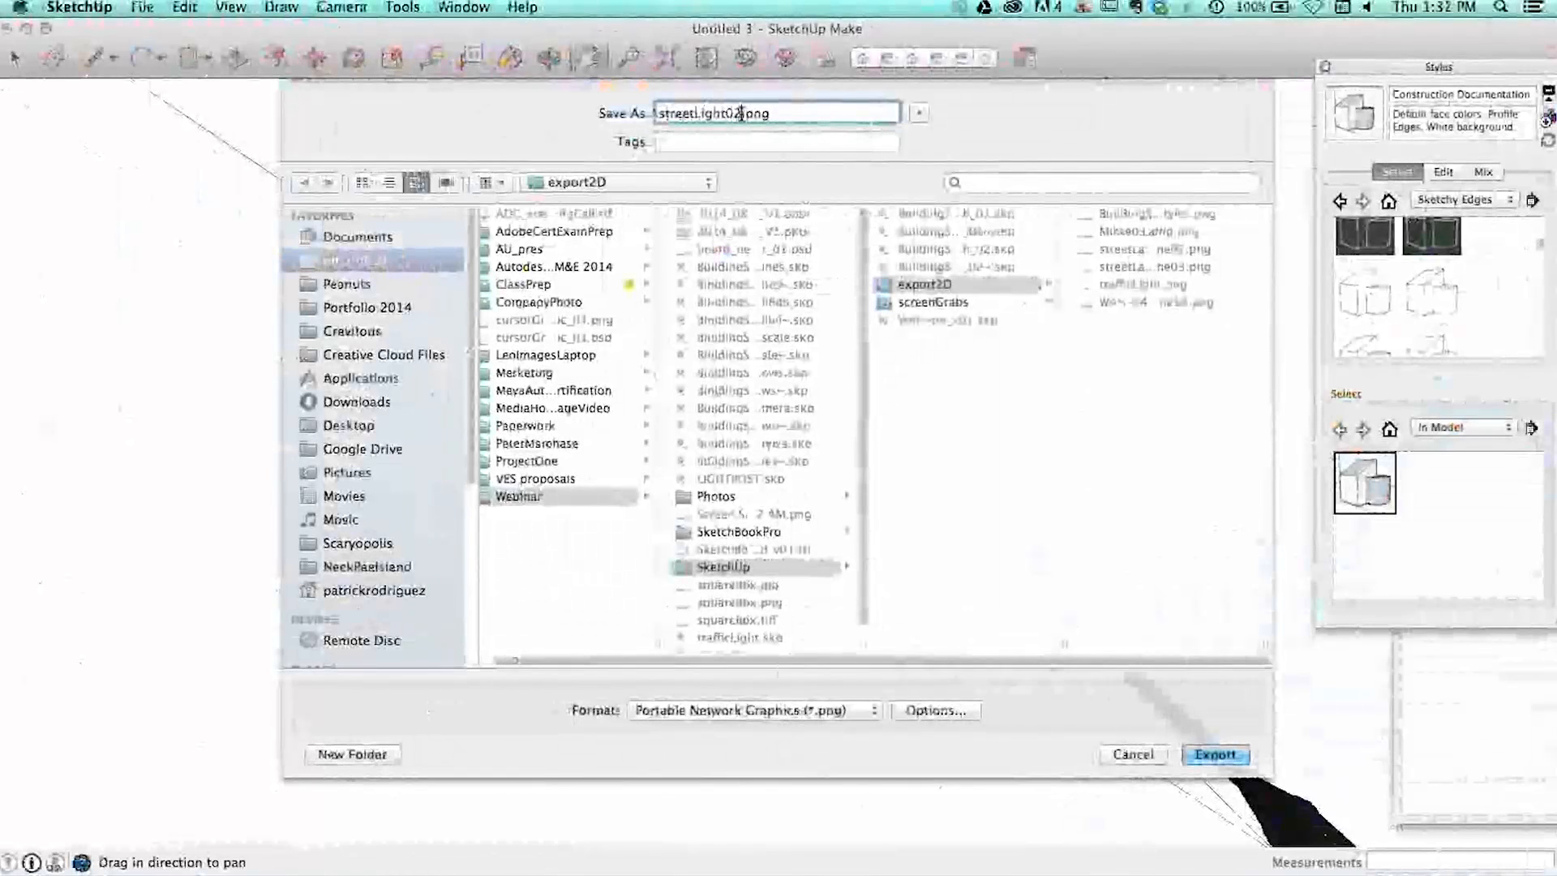
# - Check the available image formats for the export and keep Portable Network Graphics (*.png)
pyautogui.click(863, 712)
pyautogui.click(864, 712)
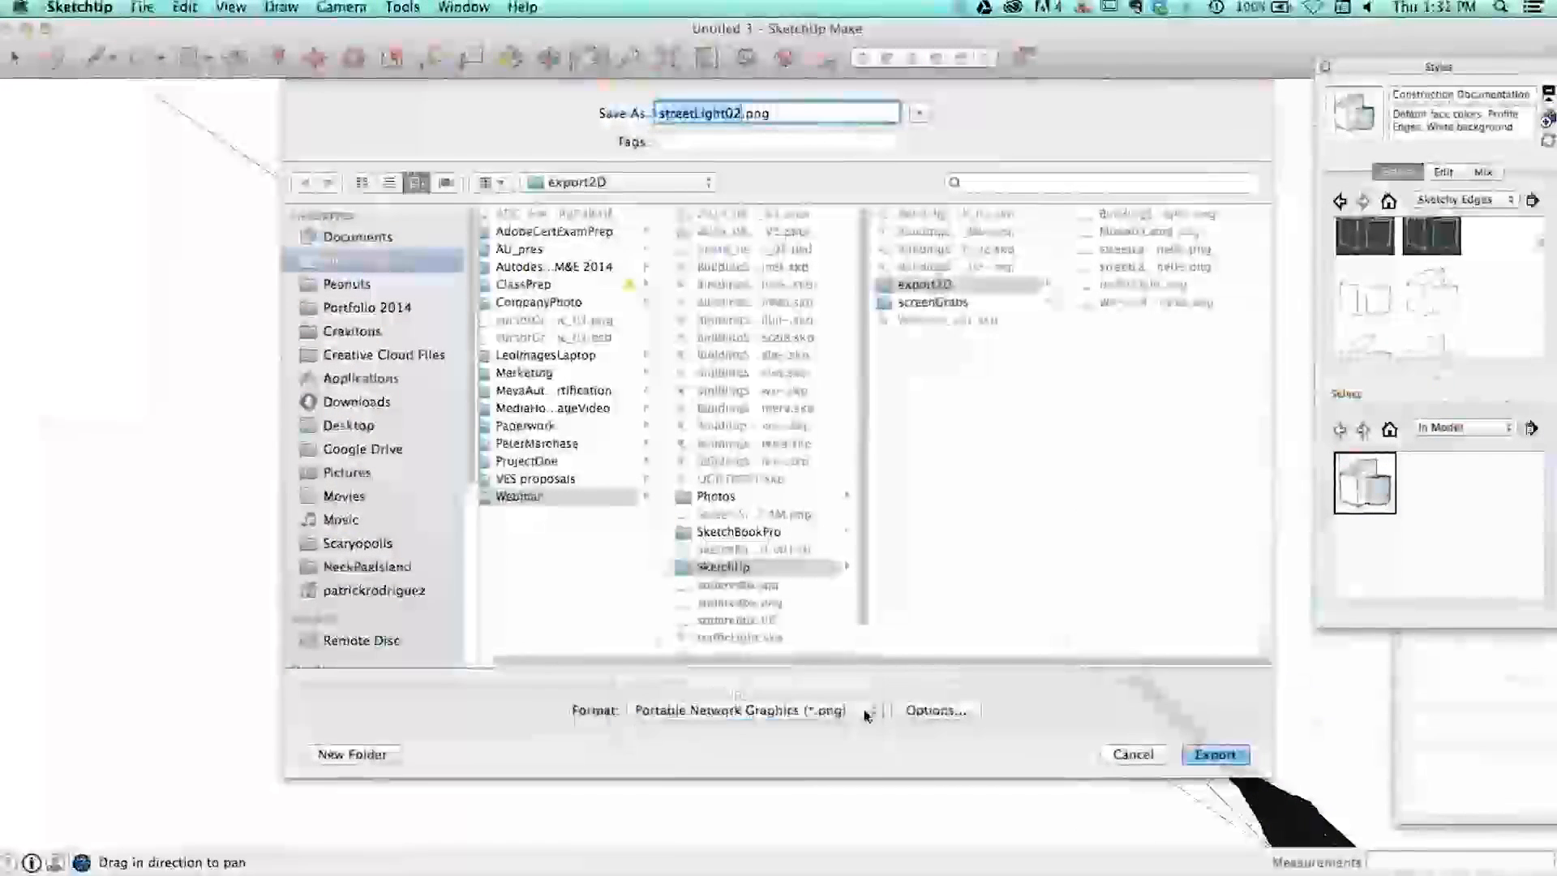
pyautogui.click(866, 712)
pyautogui.click(852, 711)
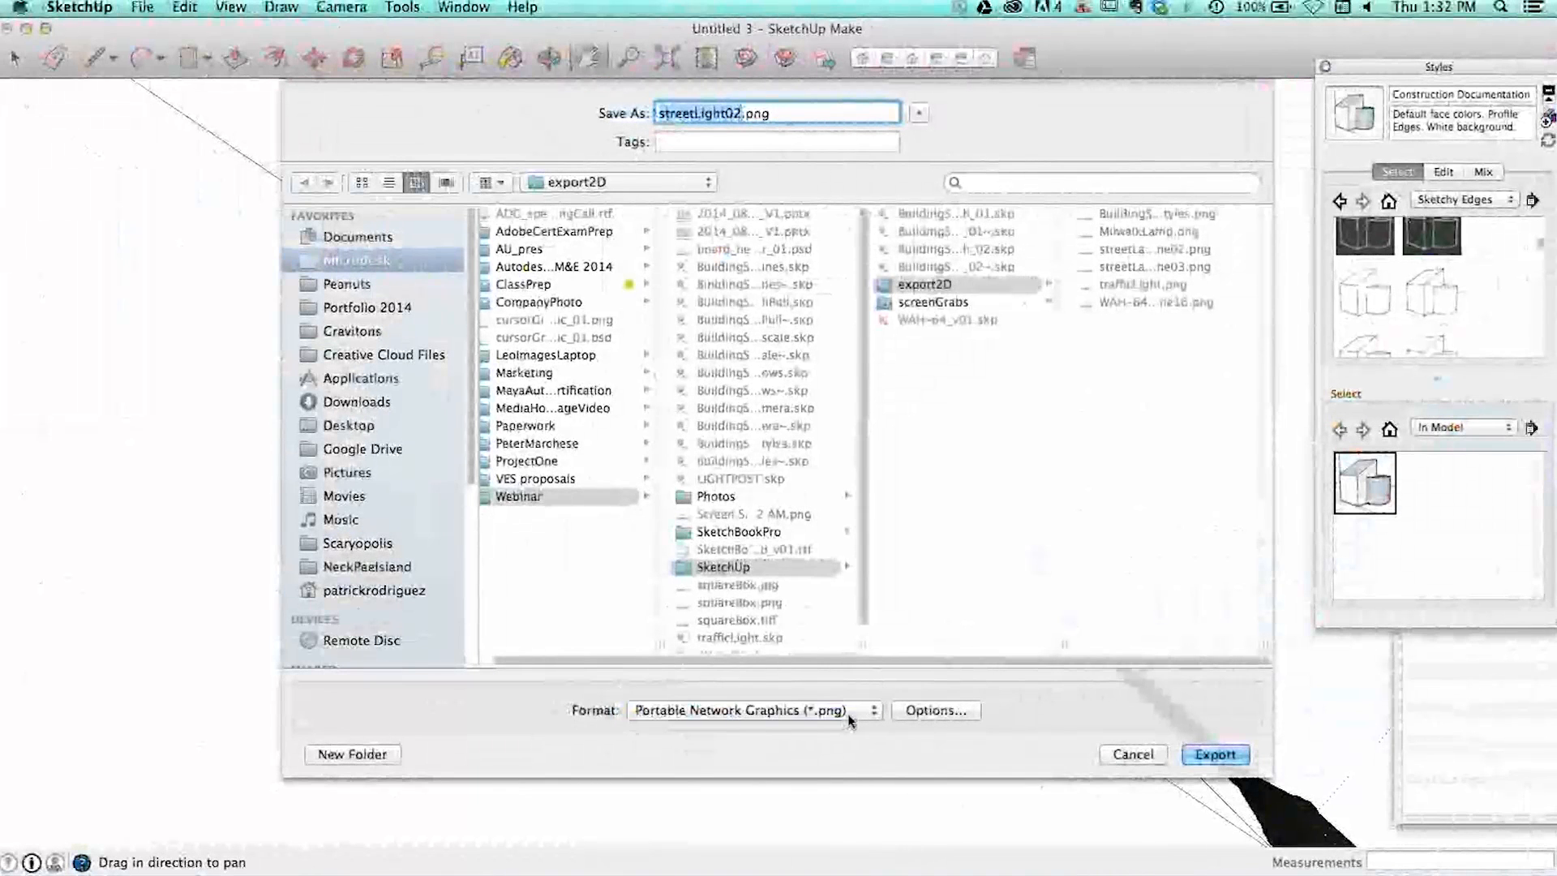
pyautogui.click(853, 714)
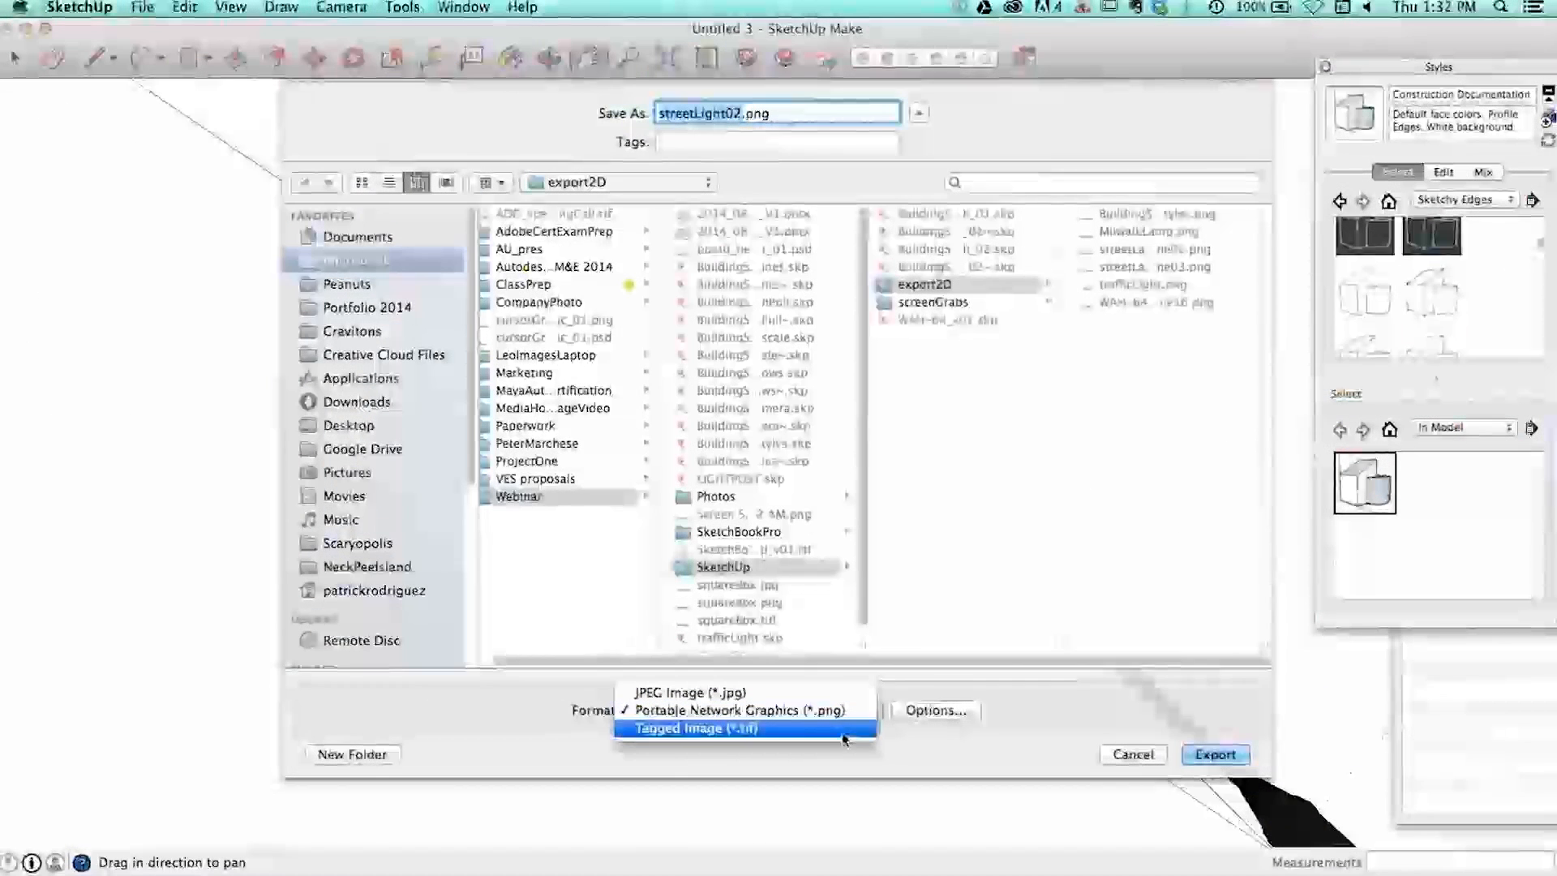
pyautogui.click(787, 753)
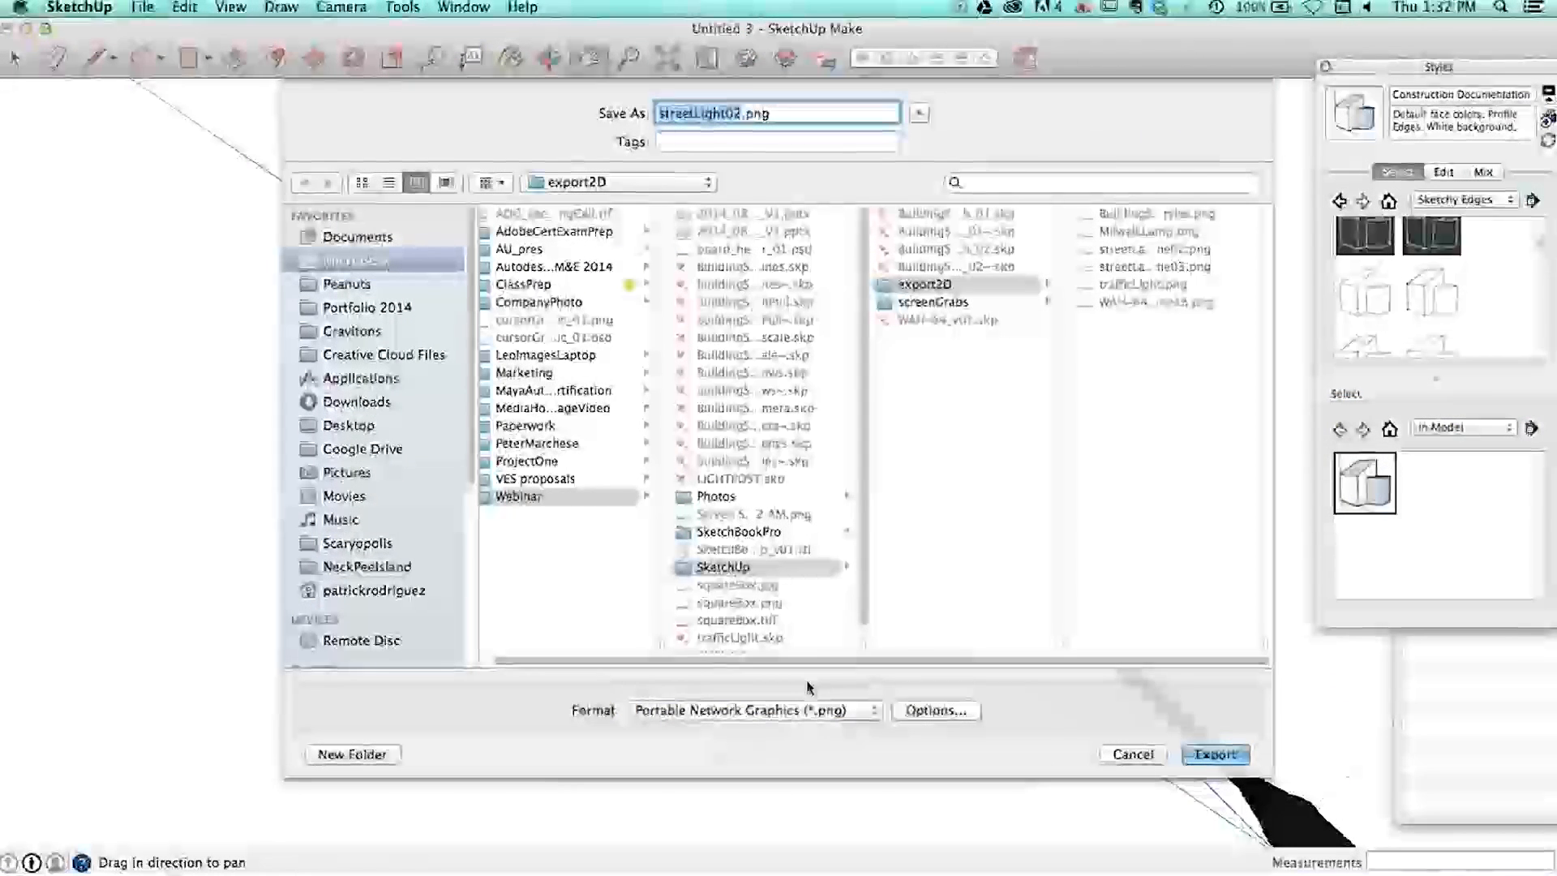
# - Review the image size, resolution and transparent background settings in the export options and accept them
pyautogui.click(928, 711)
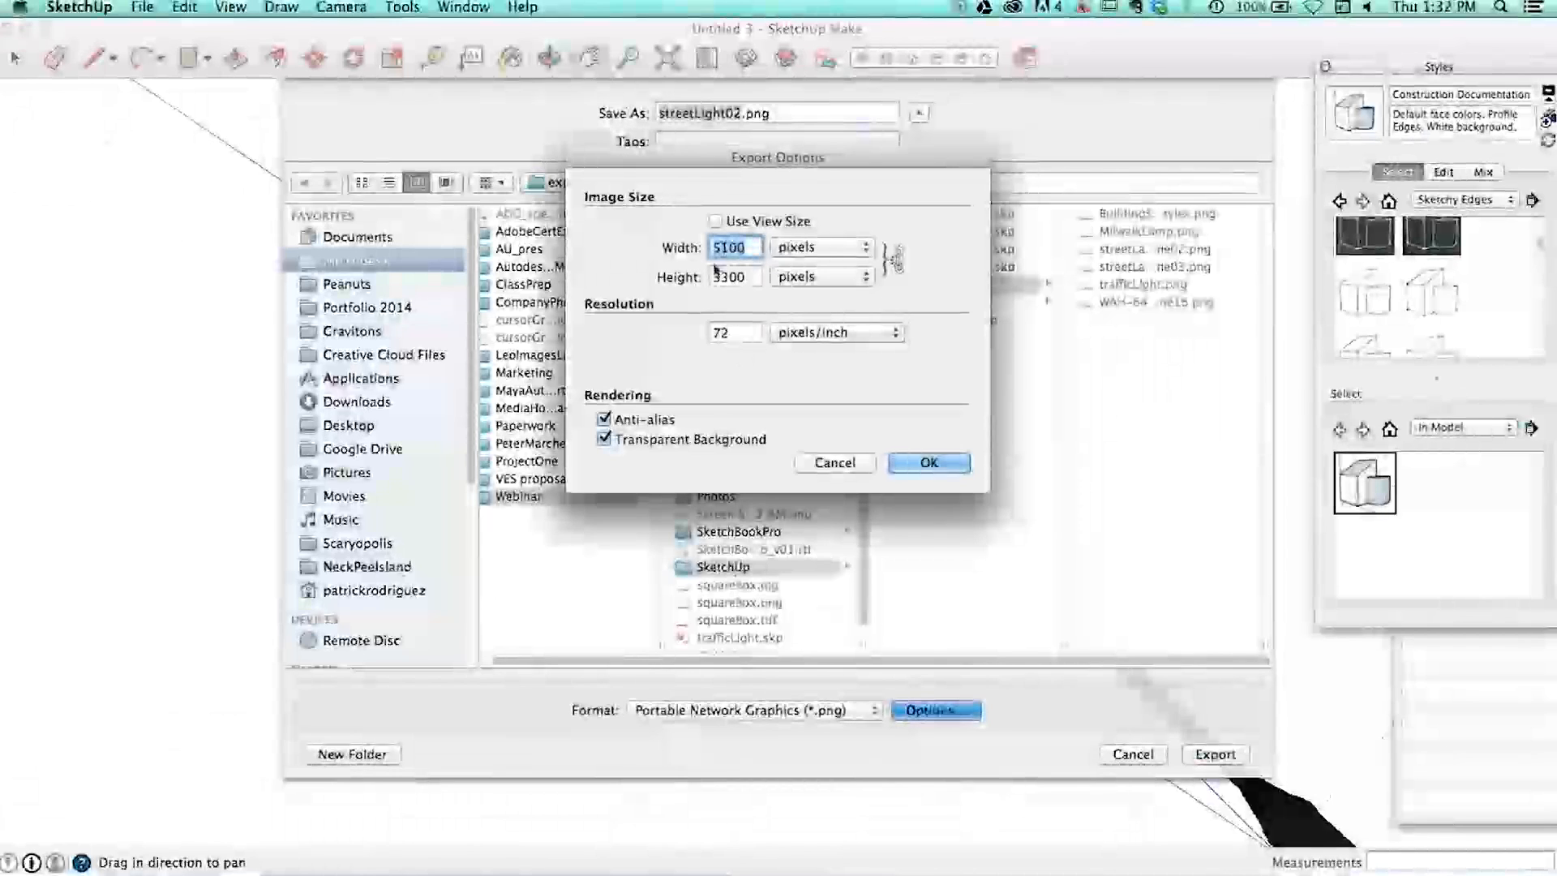
pyautogui.doubleClick(730, 333)
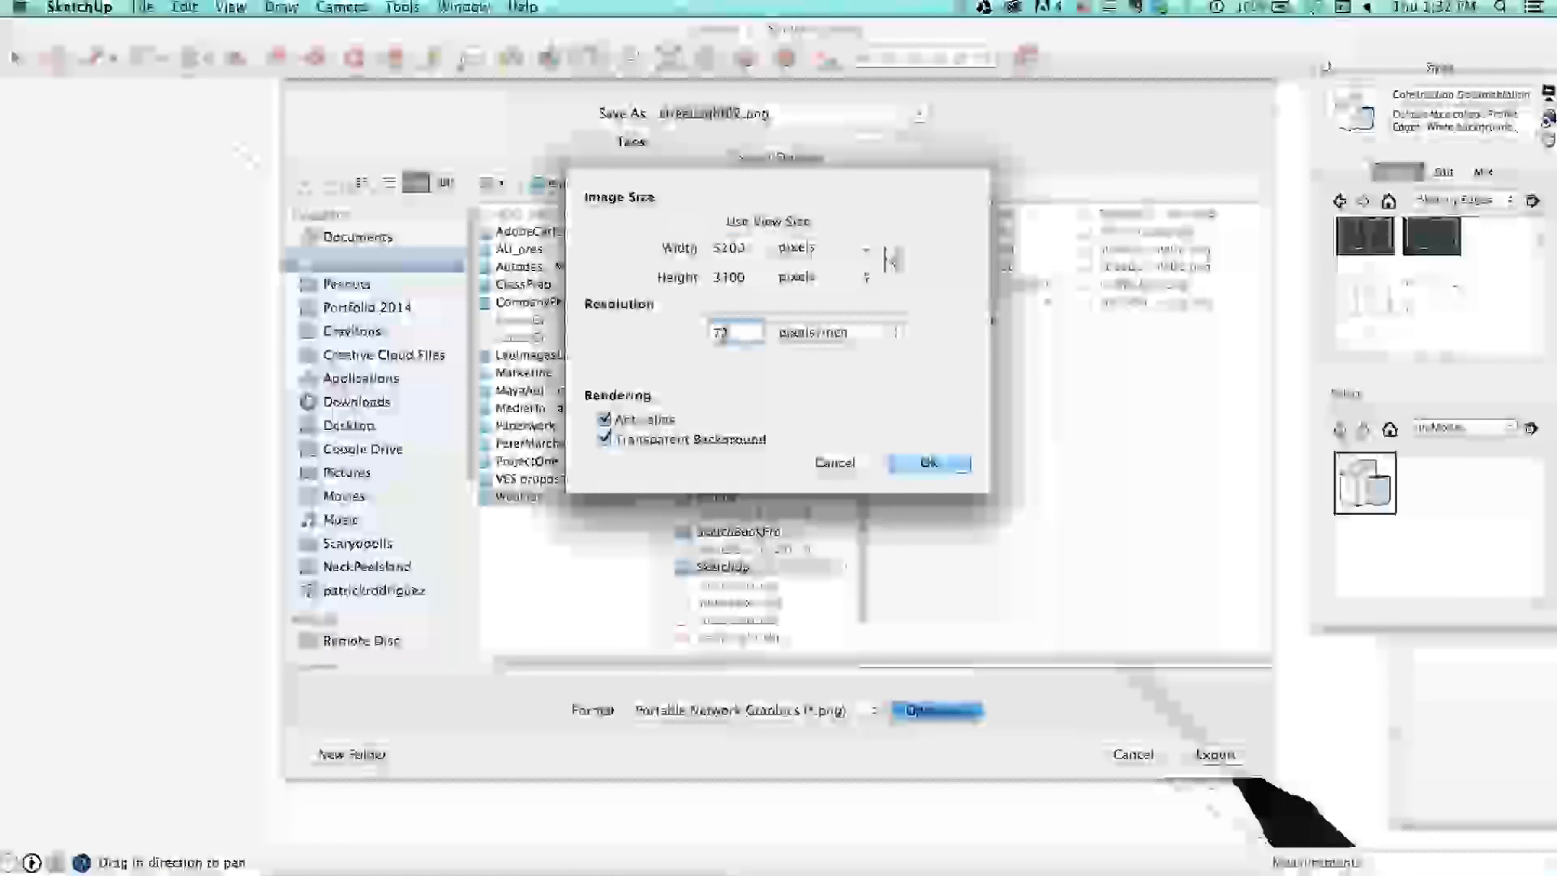
pyautogui.click(706, 248)
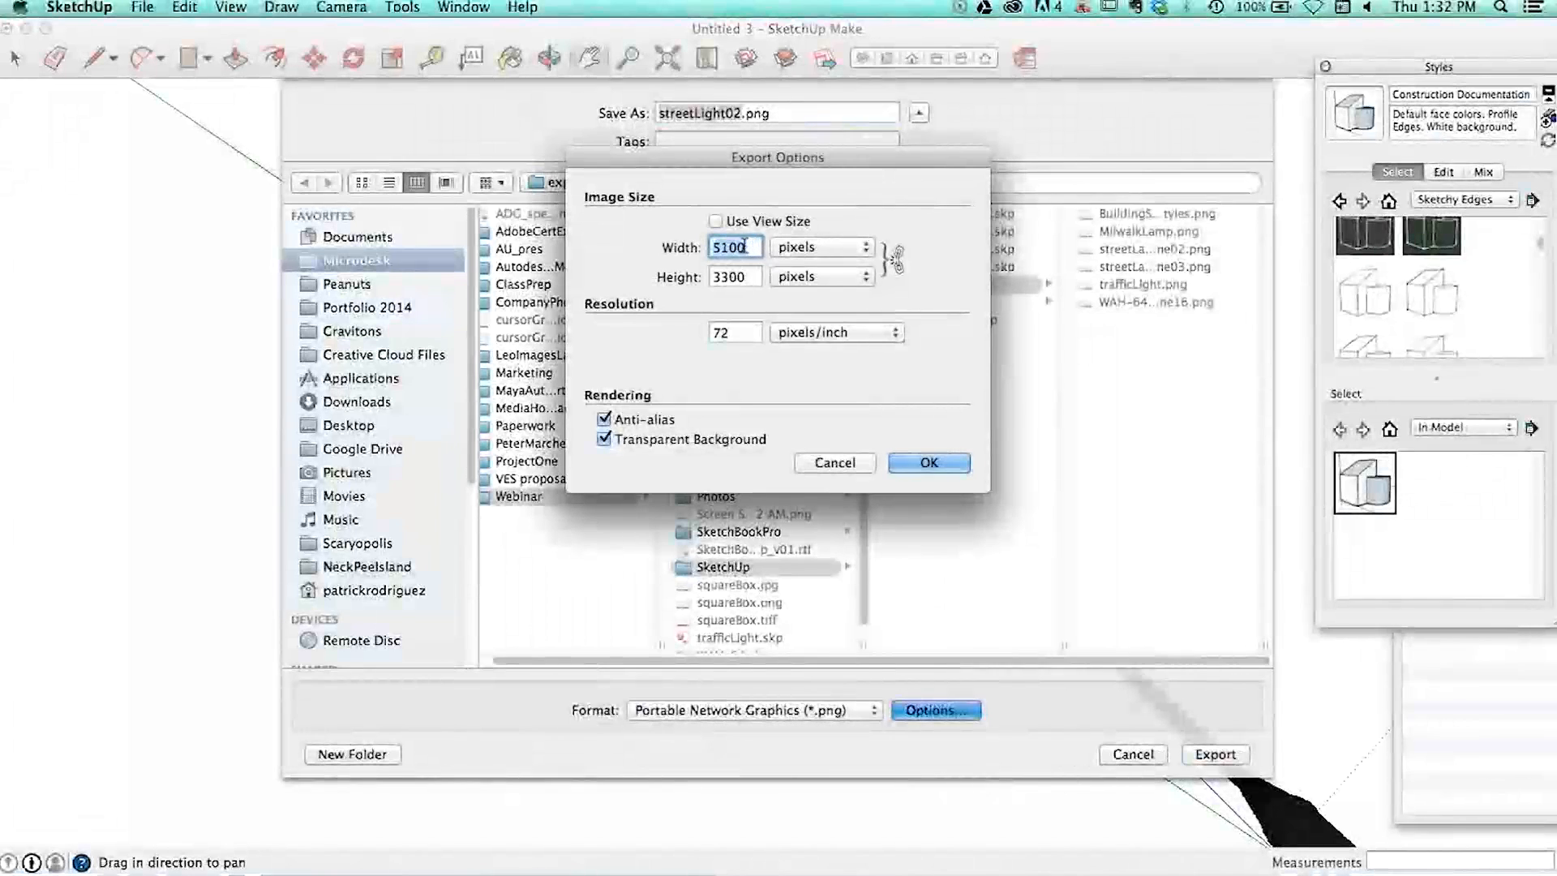
pyautogui.click(736, 282)
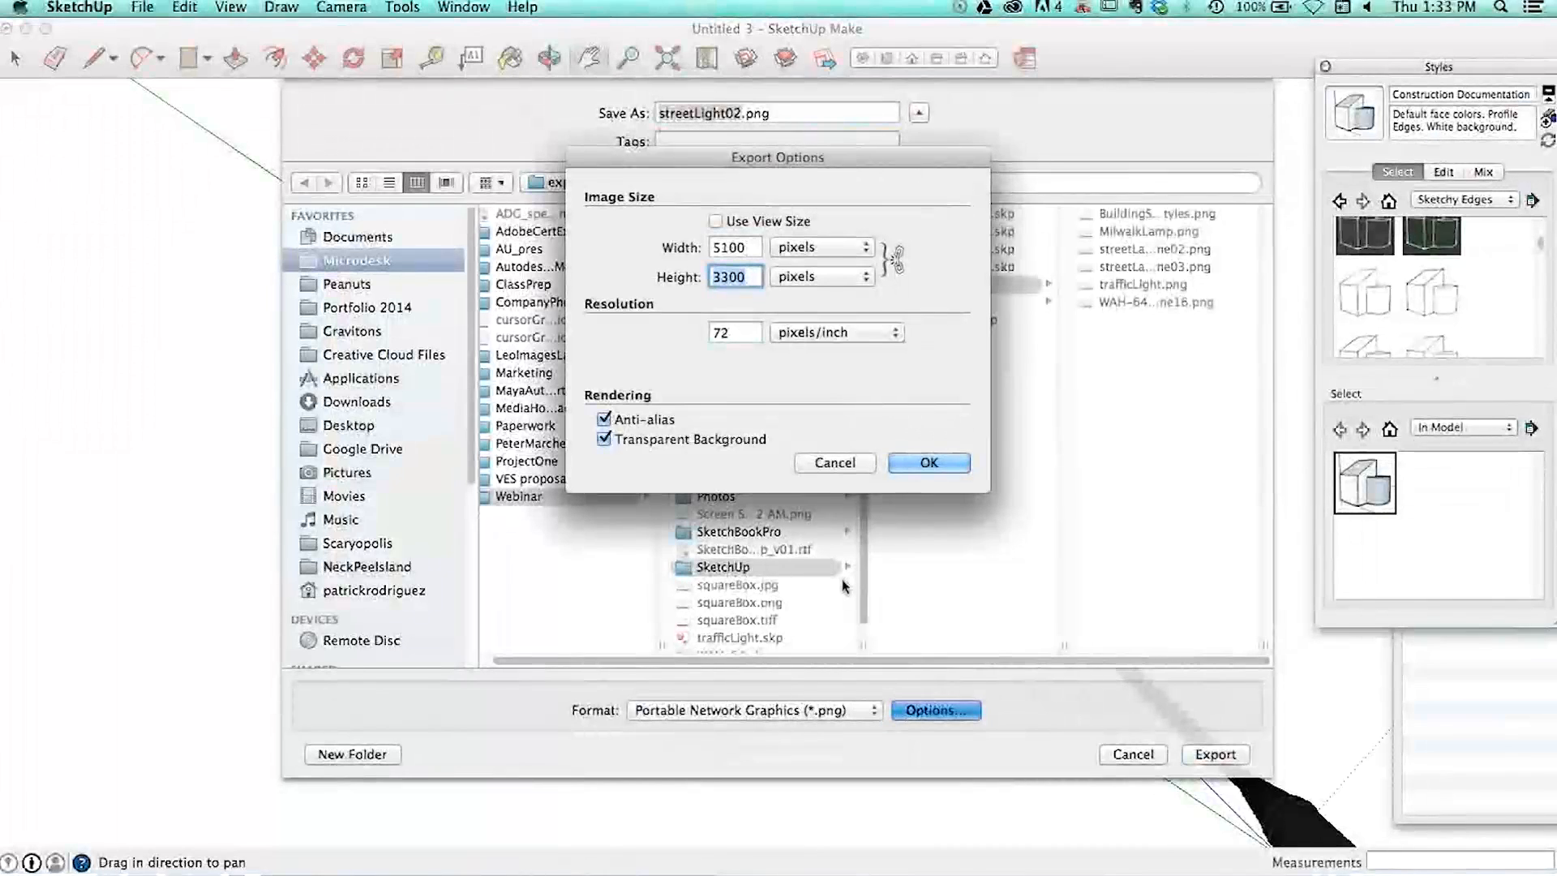
pyautogui.click(968, 461)
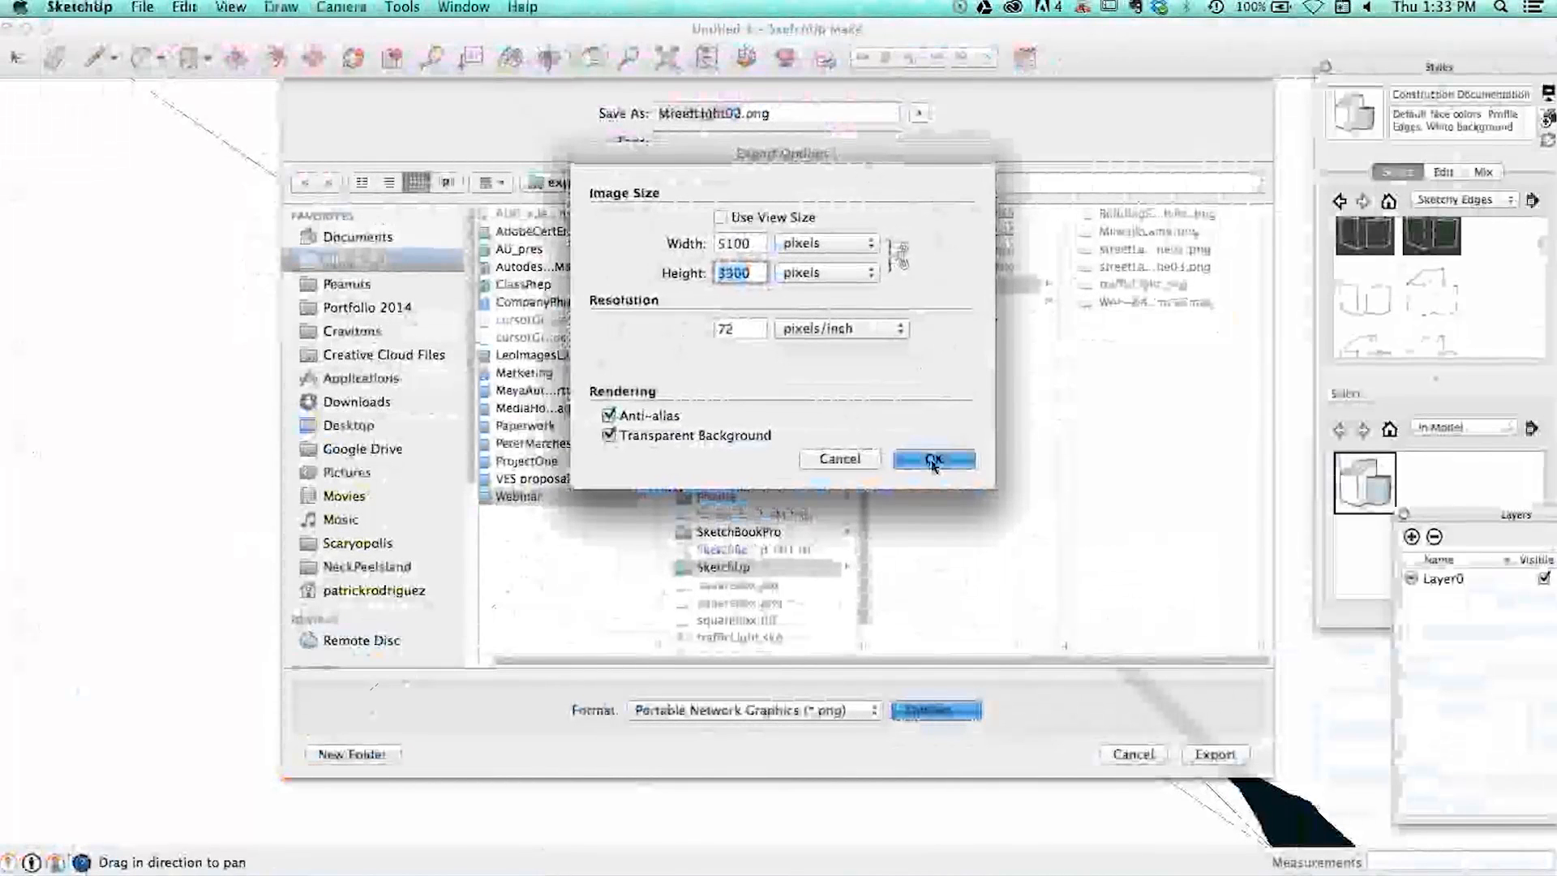
pyautogui.click(933, 461)
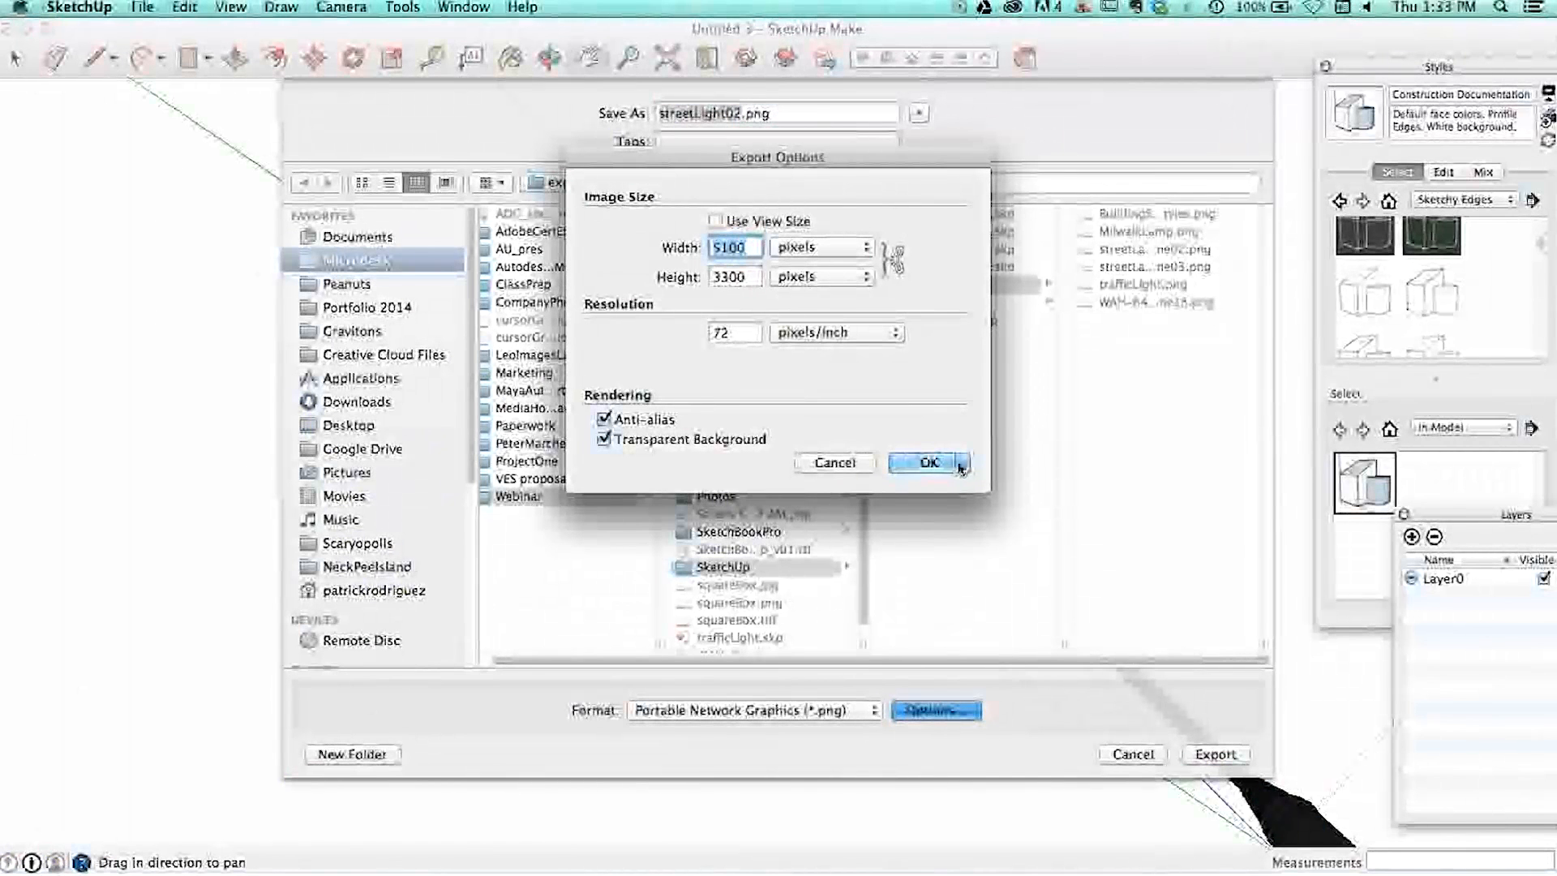
pyautogui.click(929, 462)
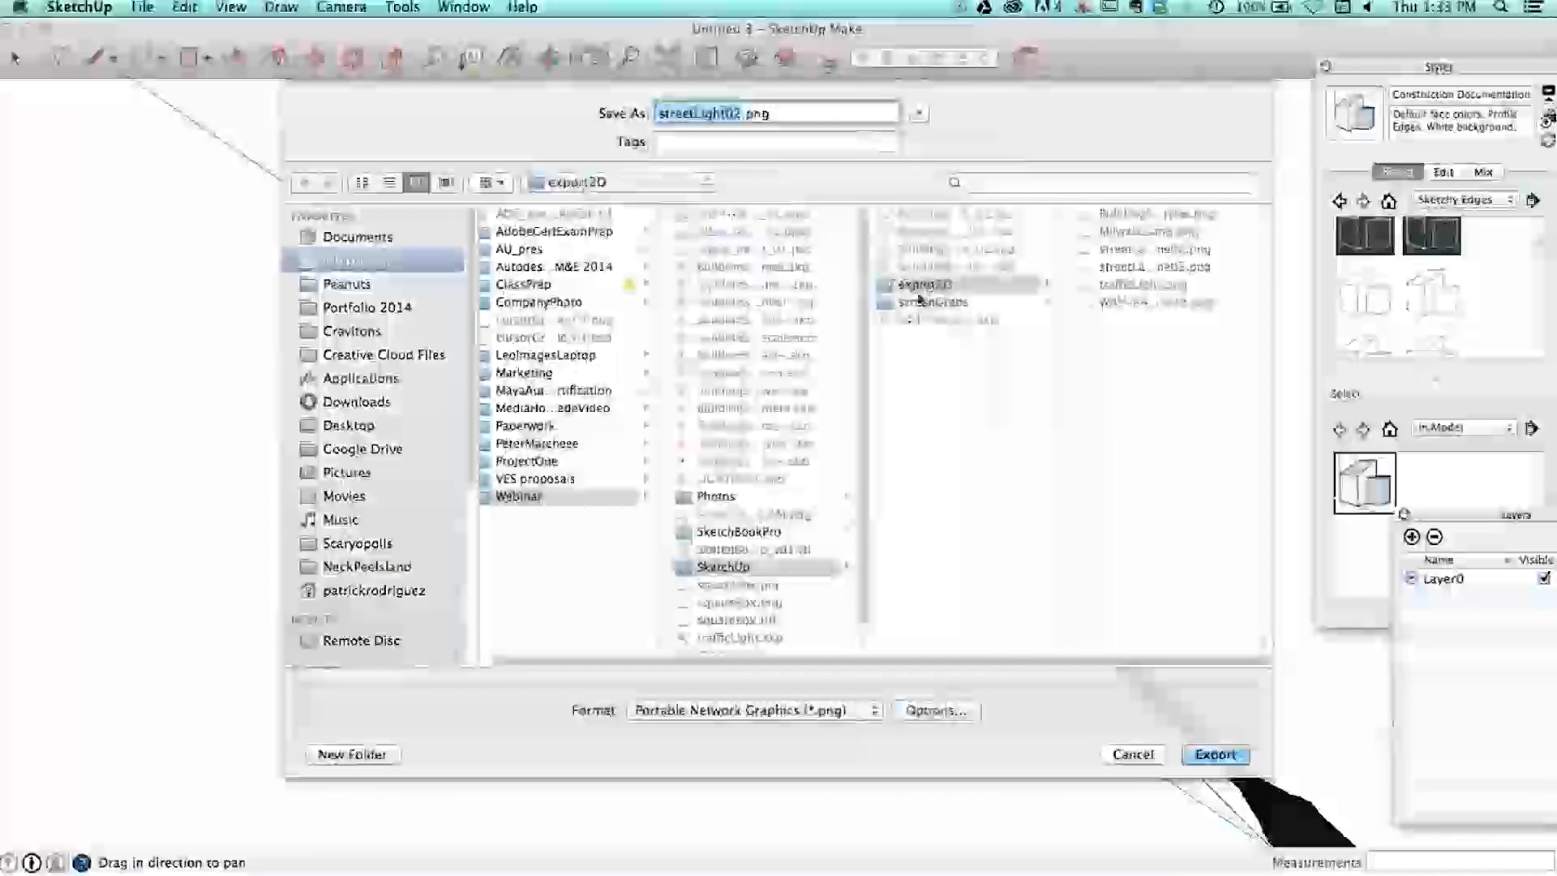
# - Export the street light as streetLight02.png into the export2D folder, and return to SketchBook, accepting its open image size settings
pyautogui.click(1030, 282)
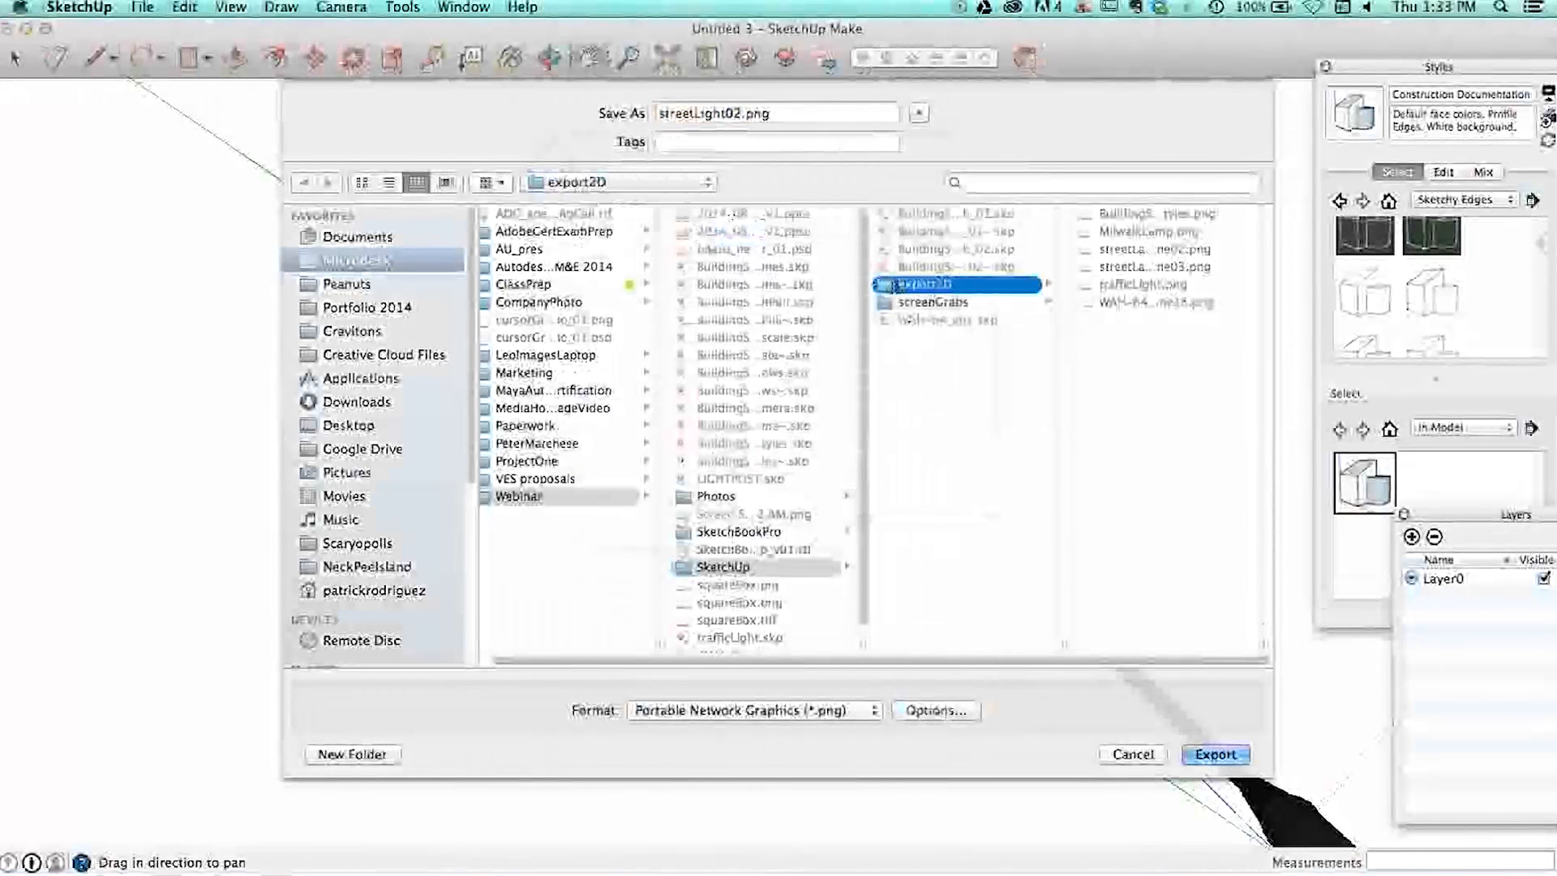
pyautogui.click(1223, 755)
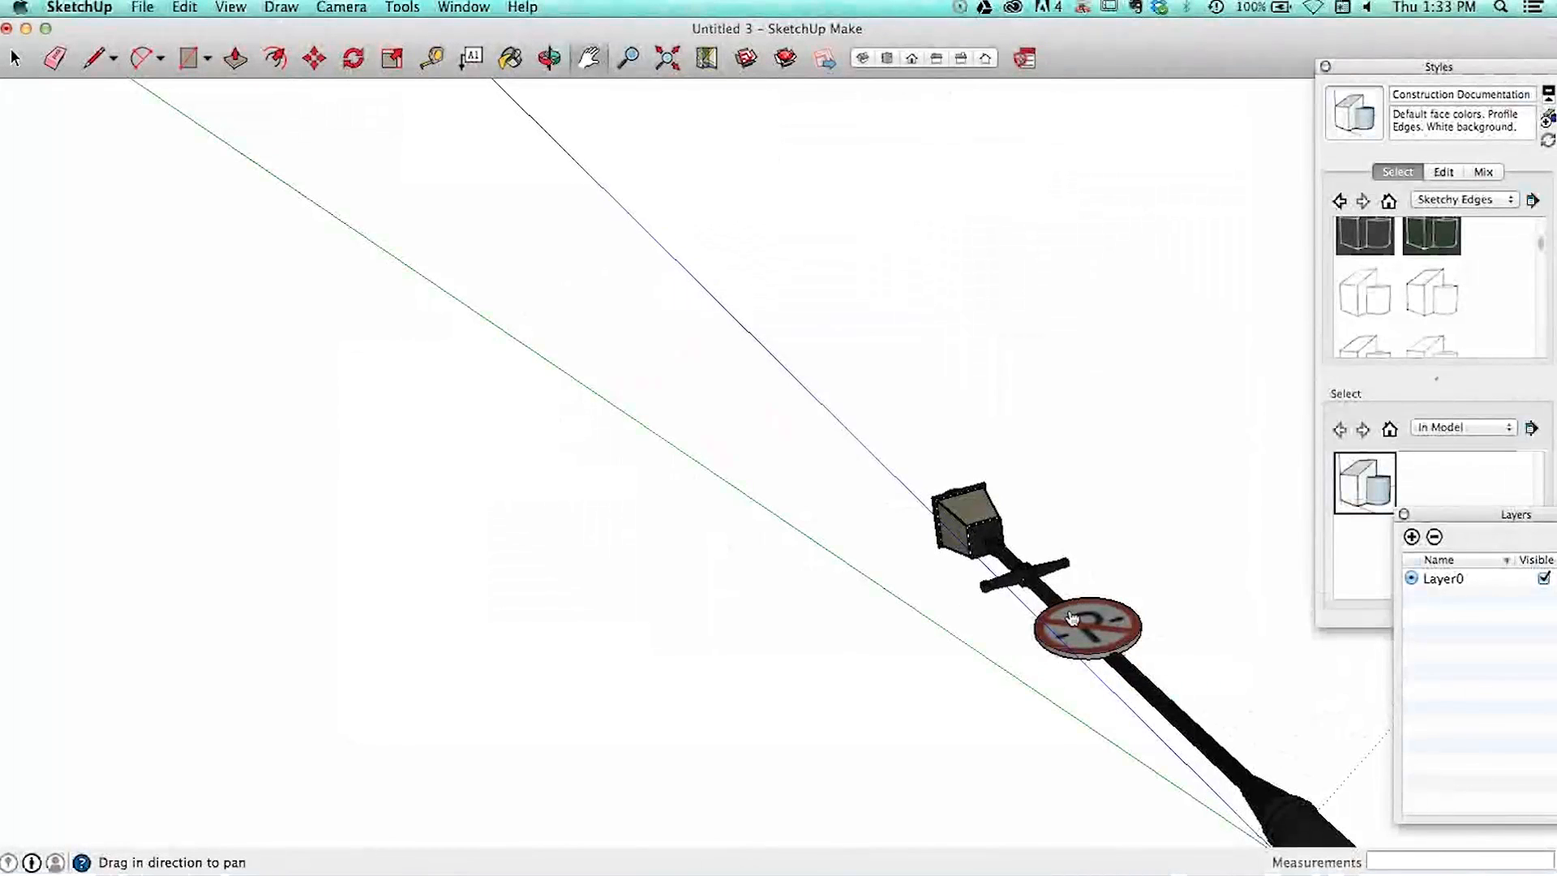
pyautogui.press('super+Tab')
pyautogui.press('super+Tab')
pyautogui.press('super+Tab')
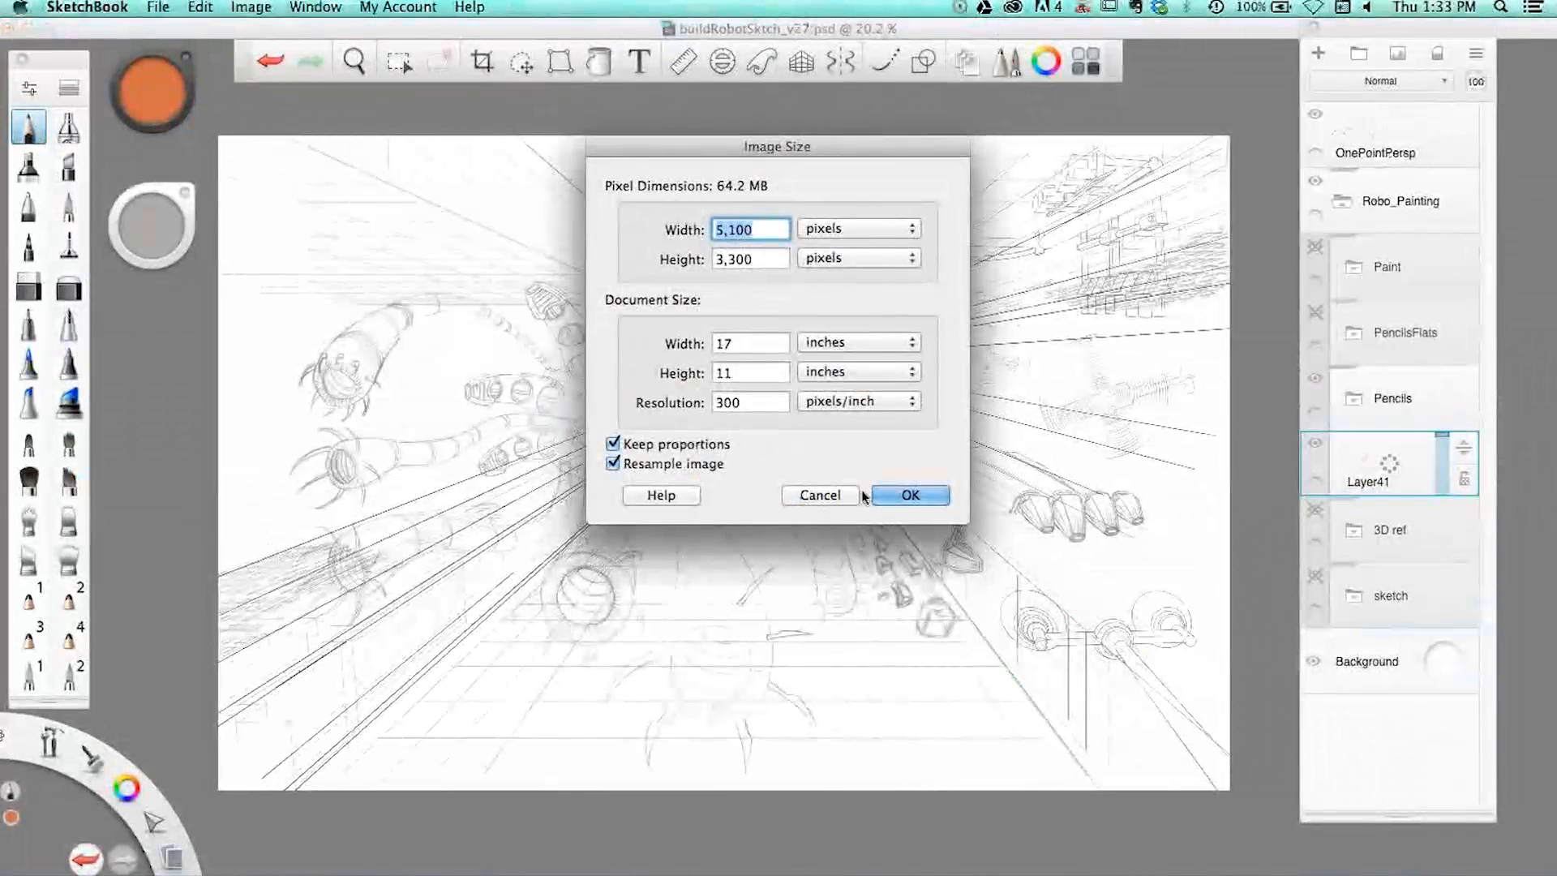
pyautogui.click(908, 496)
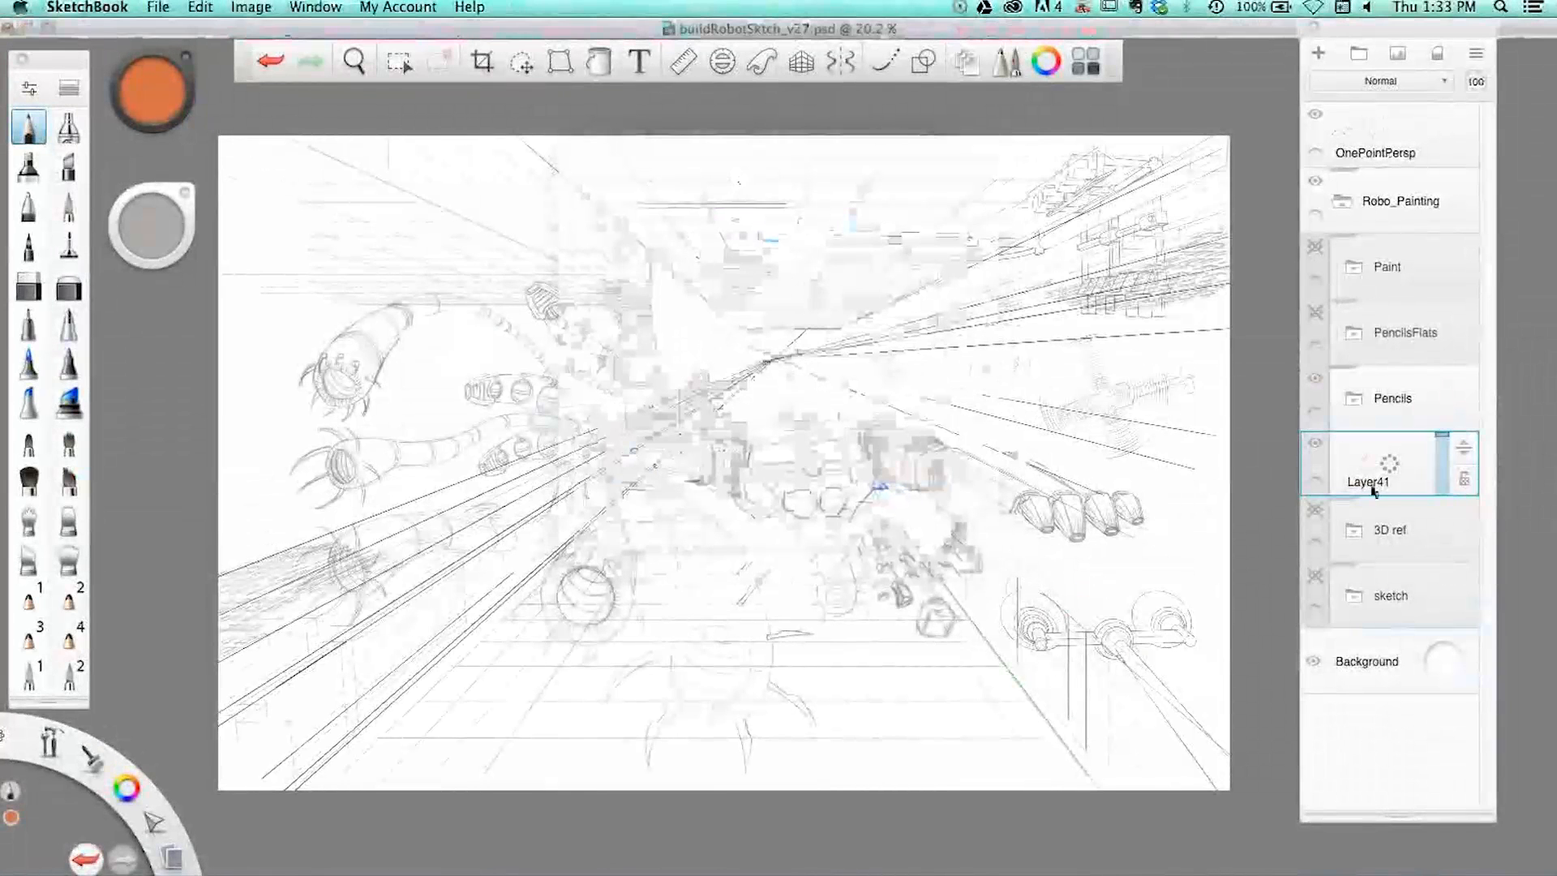
# - Import streetLight02.png as a new layer and move the street light up toward the vanishing point
pyautogui.click(157, 7)
pyautogui.click(175, 135)
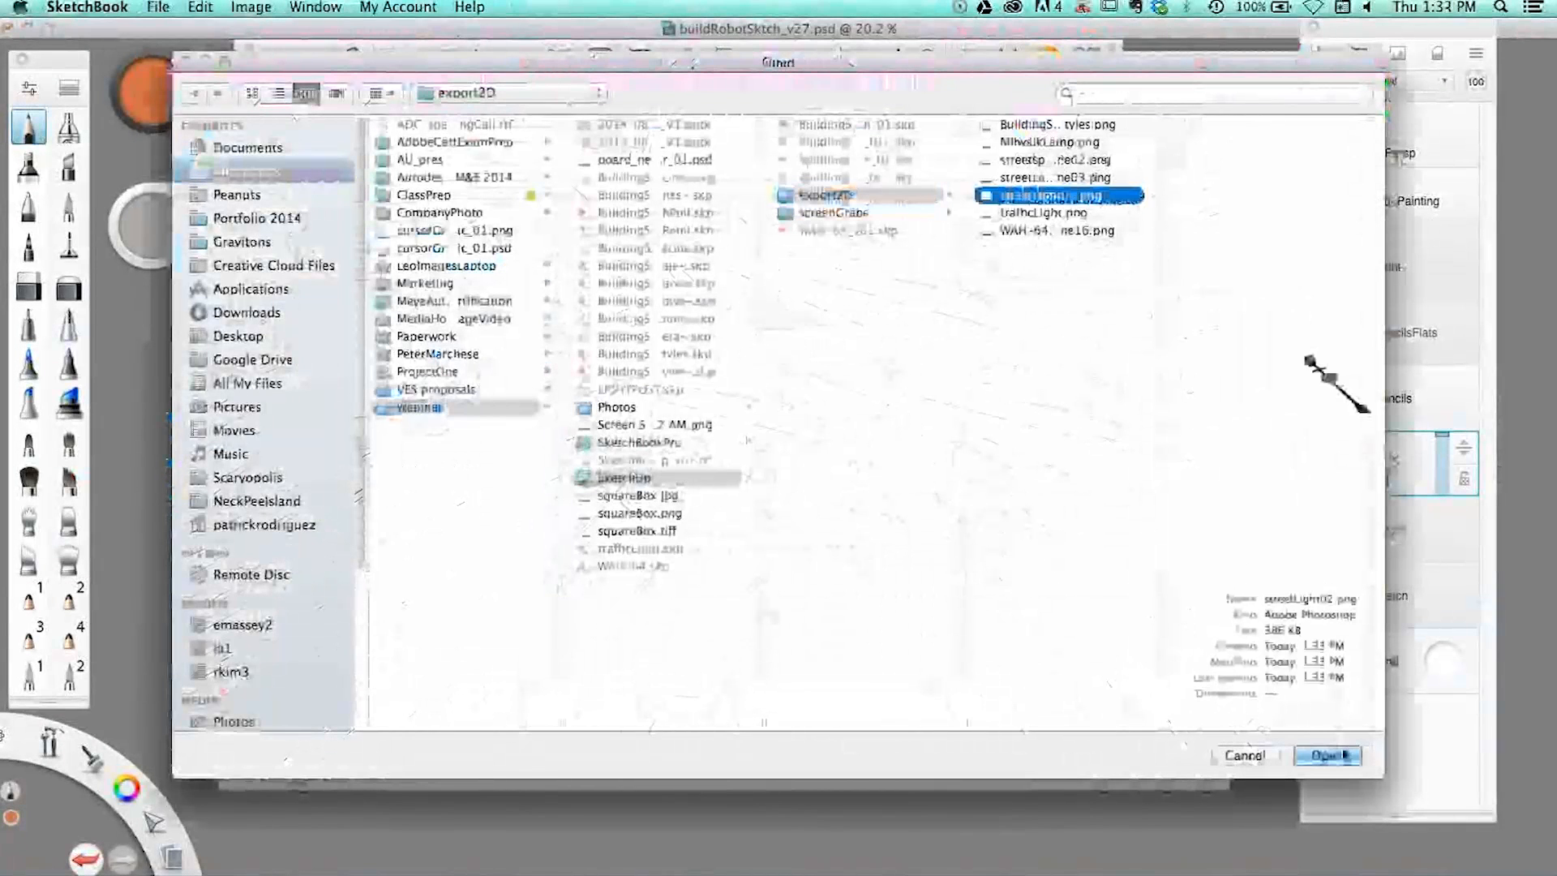
pyautogui.click(1329, 755)
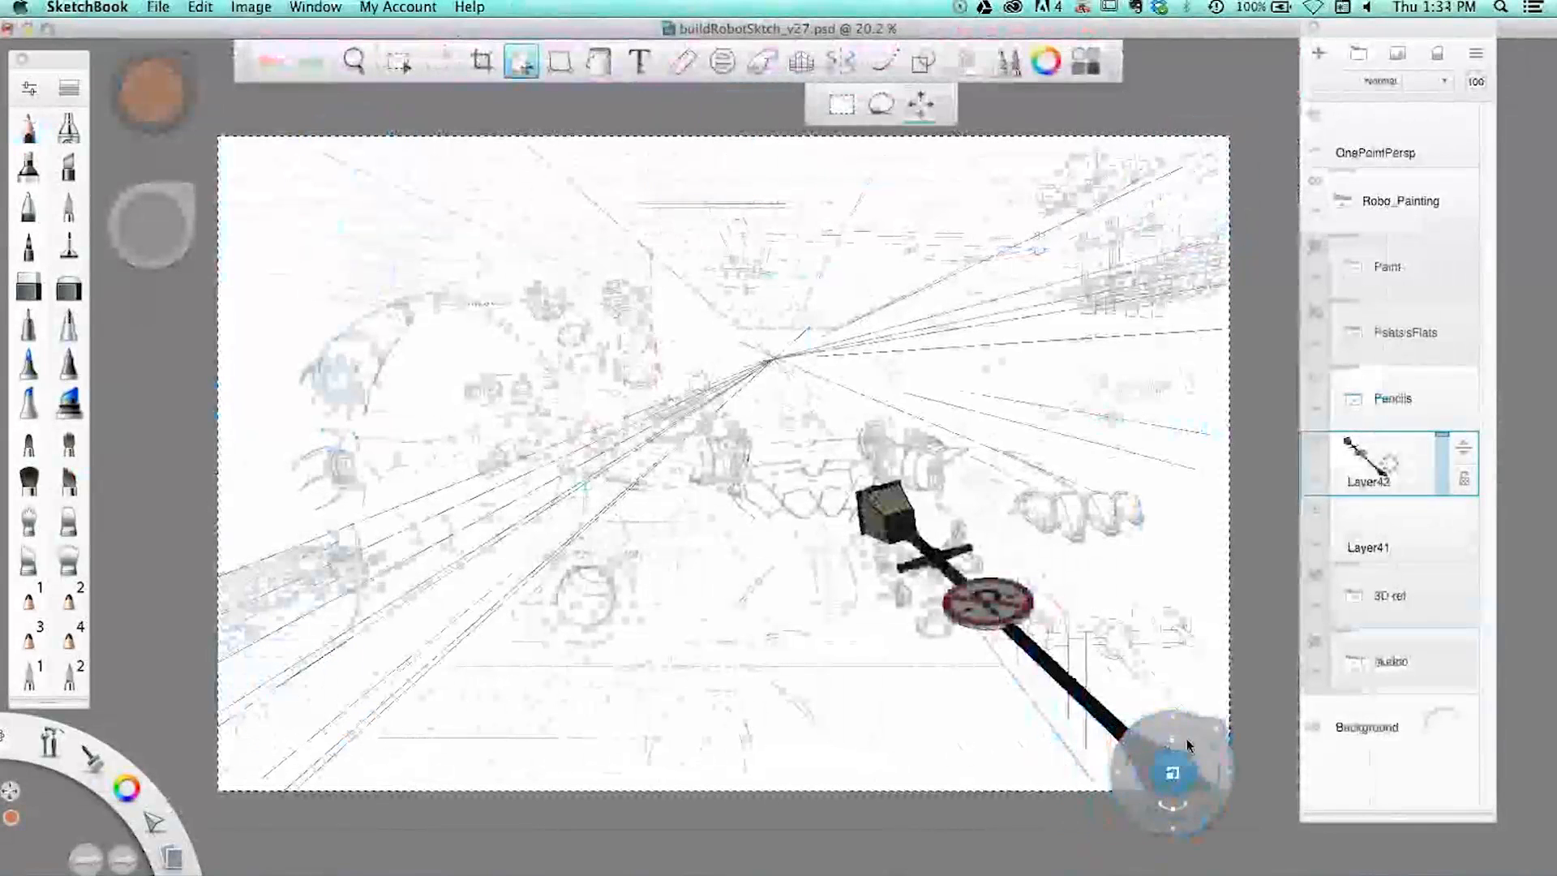
pyautogui.moveTo(1183, 721); pyautogui.dragTo(1086, 635)
pyautogui.moveTo(1033, 493)
pyautogui.mouseDown()
pyautogui.moveTo(1076, 567)
pyautogui.moveTo(1055, 489)
pyautogui.mouseUp()
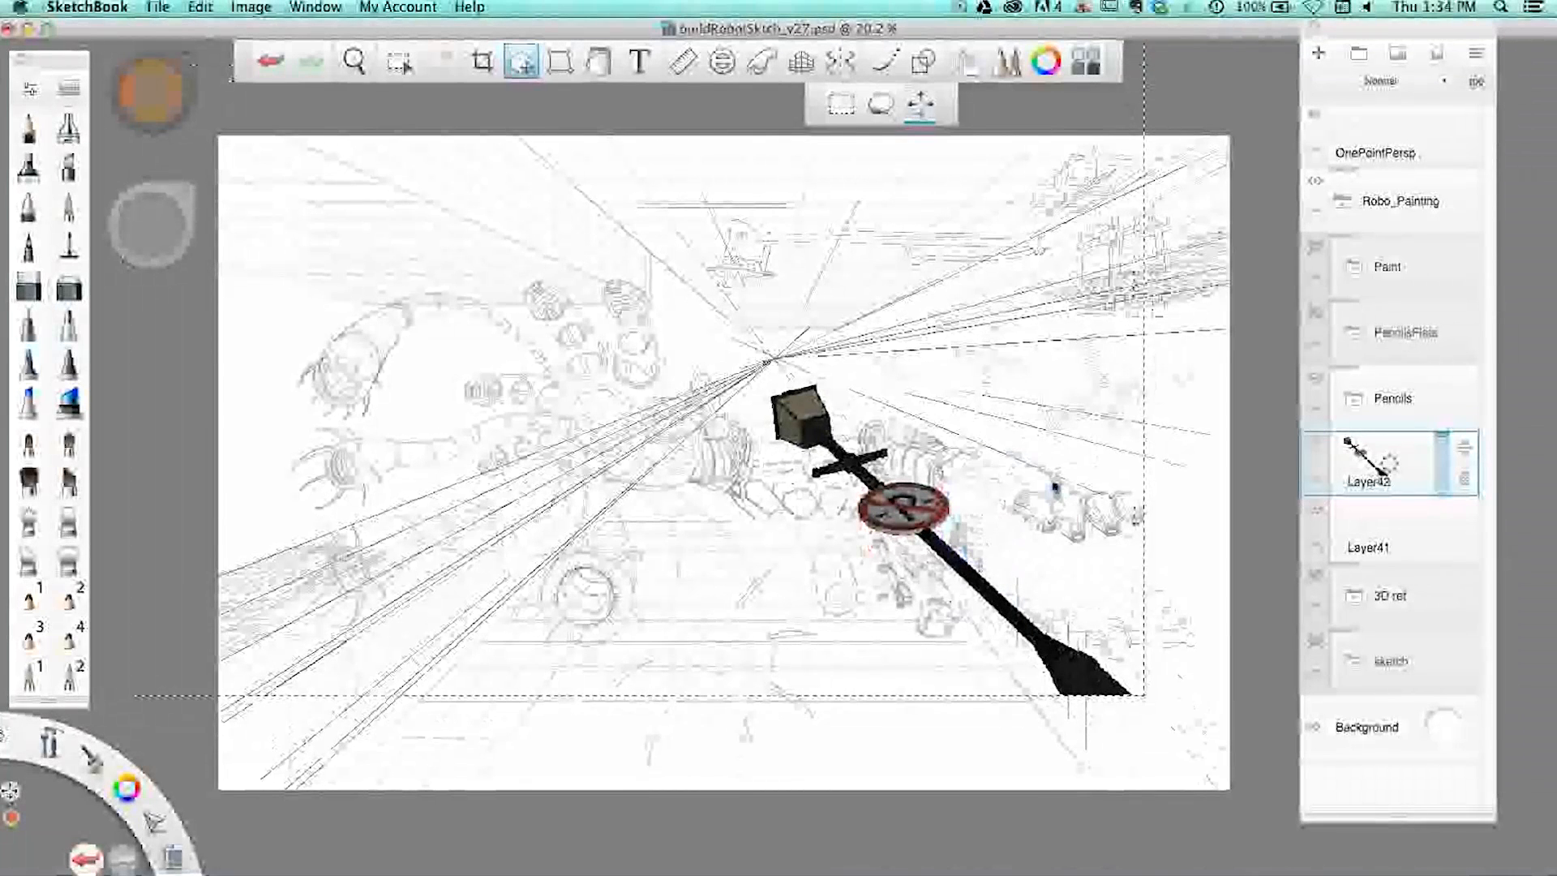
# - Try distorting the street light by its corner points to fit the perspective at the sketch's lower-right corner, and cancel the transform
pyautogui.click(560, 62)
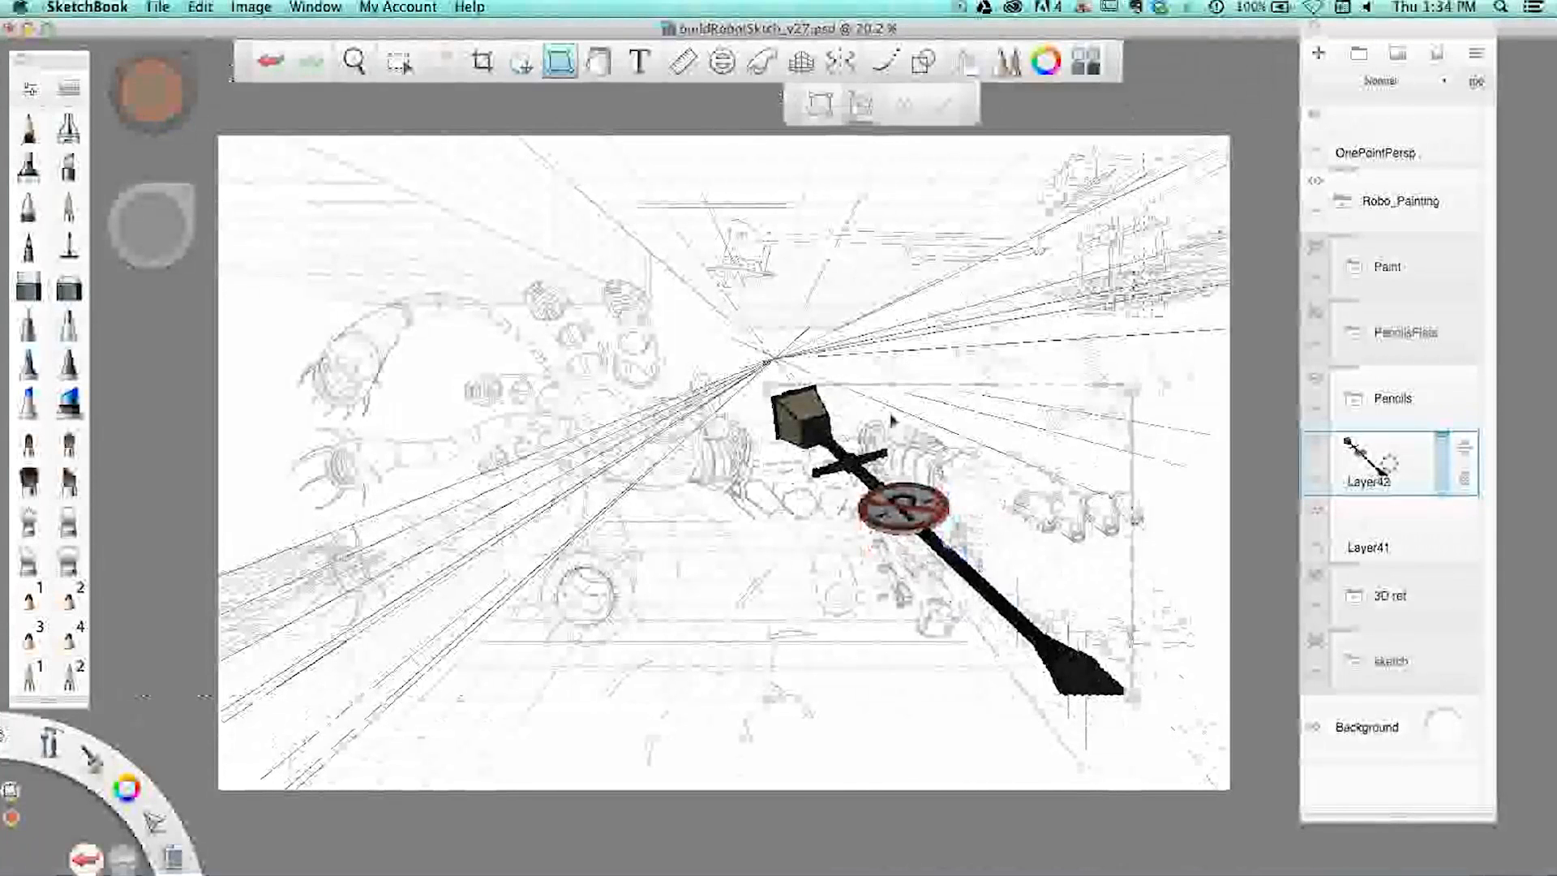
pyautogui.moveTo(1133, 390)
pyautogui.mouseDown()
pyautogui.moveTo(1103, 416)
pyautogui.moveTo(1127, 380)
pyautogui.mouseUp()
pyautogui.moveTo(768, 388); pyautogui.dragTo(780, 403)
pyautogui.moveTo(1109, 704); pyautogui.dragTo(1272, 828)
pyautogui.moveTo(931, 820)
pyautogui.mouseDown()
pyautogui.moveTo(931, 795)
pyautogui.moveTo(907, 788)
pyautogui.moveTo(931, 800)
pyautogui.mouseUp()
pyautogui.moveTo(1279, 518); pyautogui.dragTo(1278, 553)
pyautogui.moveTo(941, 525); pyautogui.dragTo(960, 542)
pyautogui.moveTo(932, 795); pyautogui.dragTo(917, 767)
pyautogui.moveTo(1277, 545); pyautogui.dragTo(1276, 540)
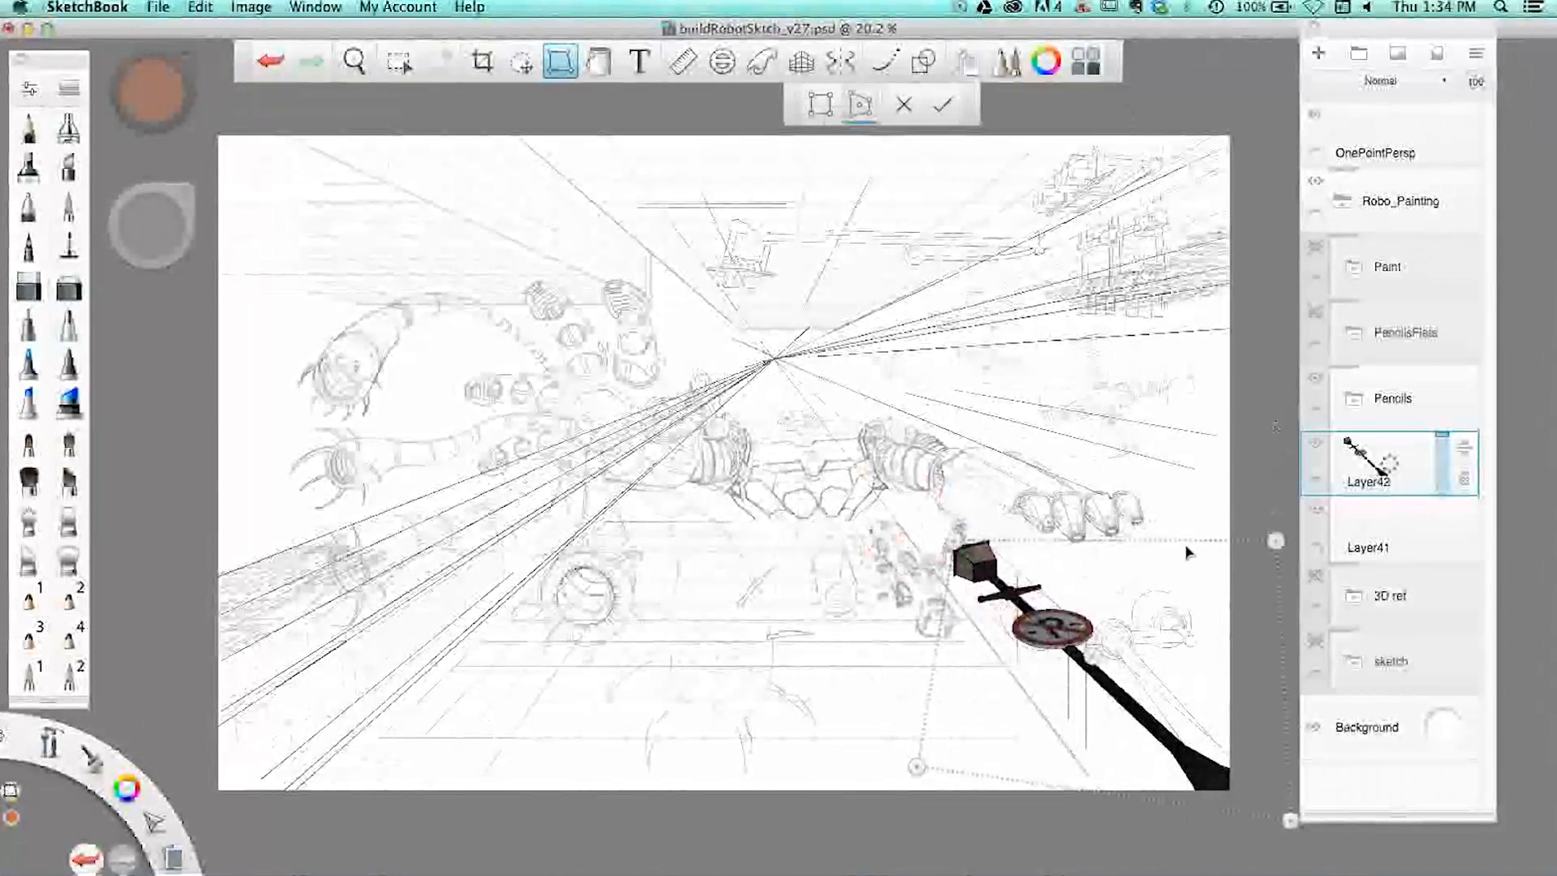
pyautogui.click(904, 105)
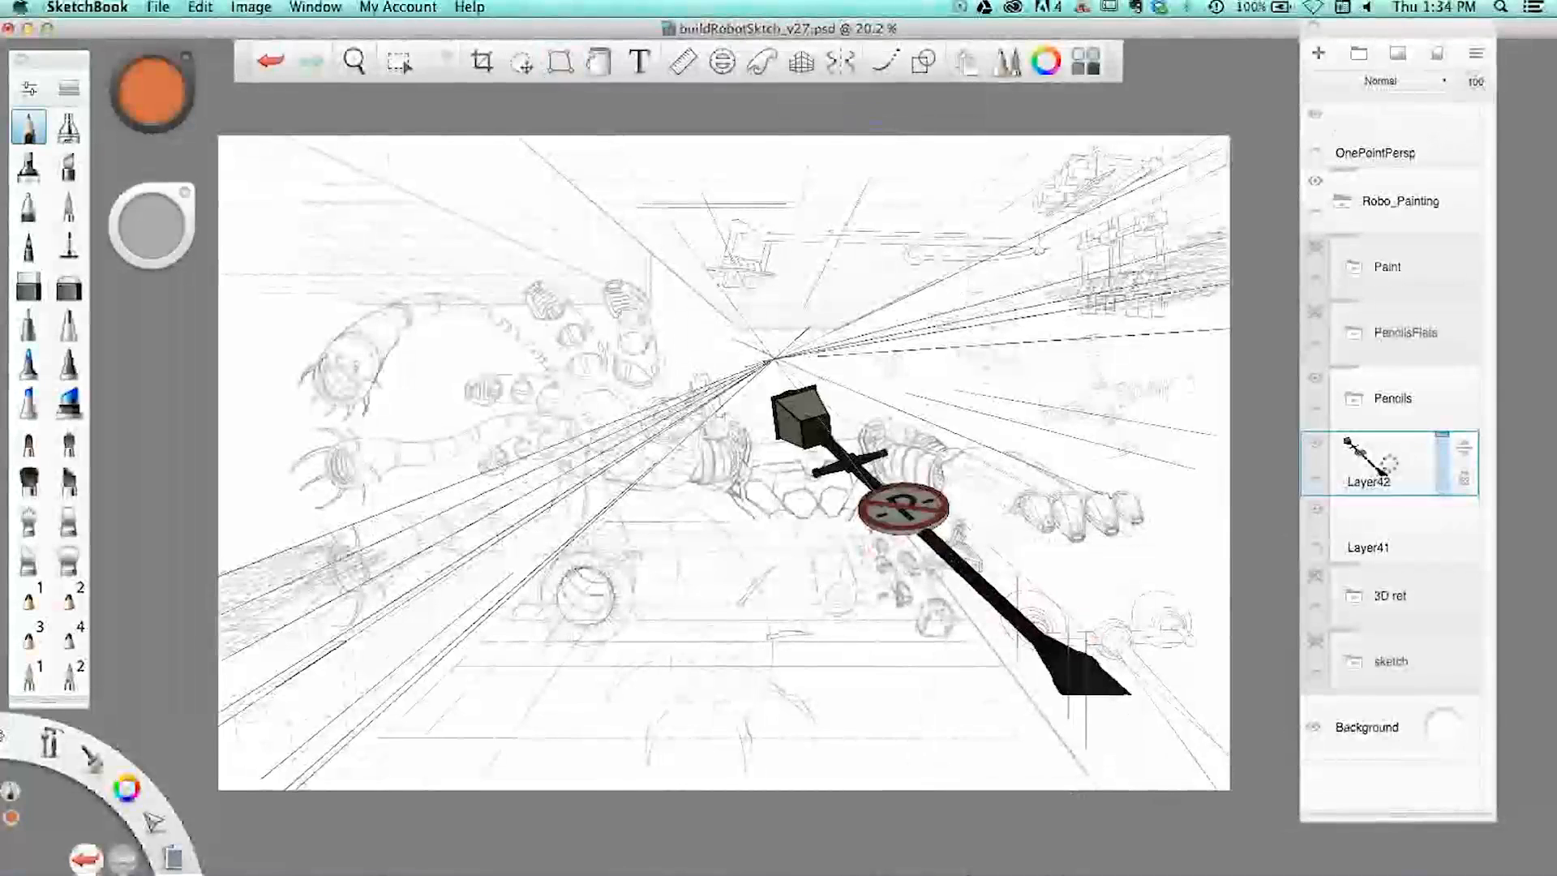
# - Hide the OnePointPersp layer and delete the imported street light layer
pyautogui.press('super+Tab')
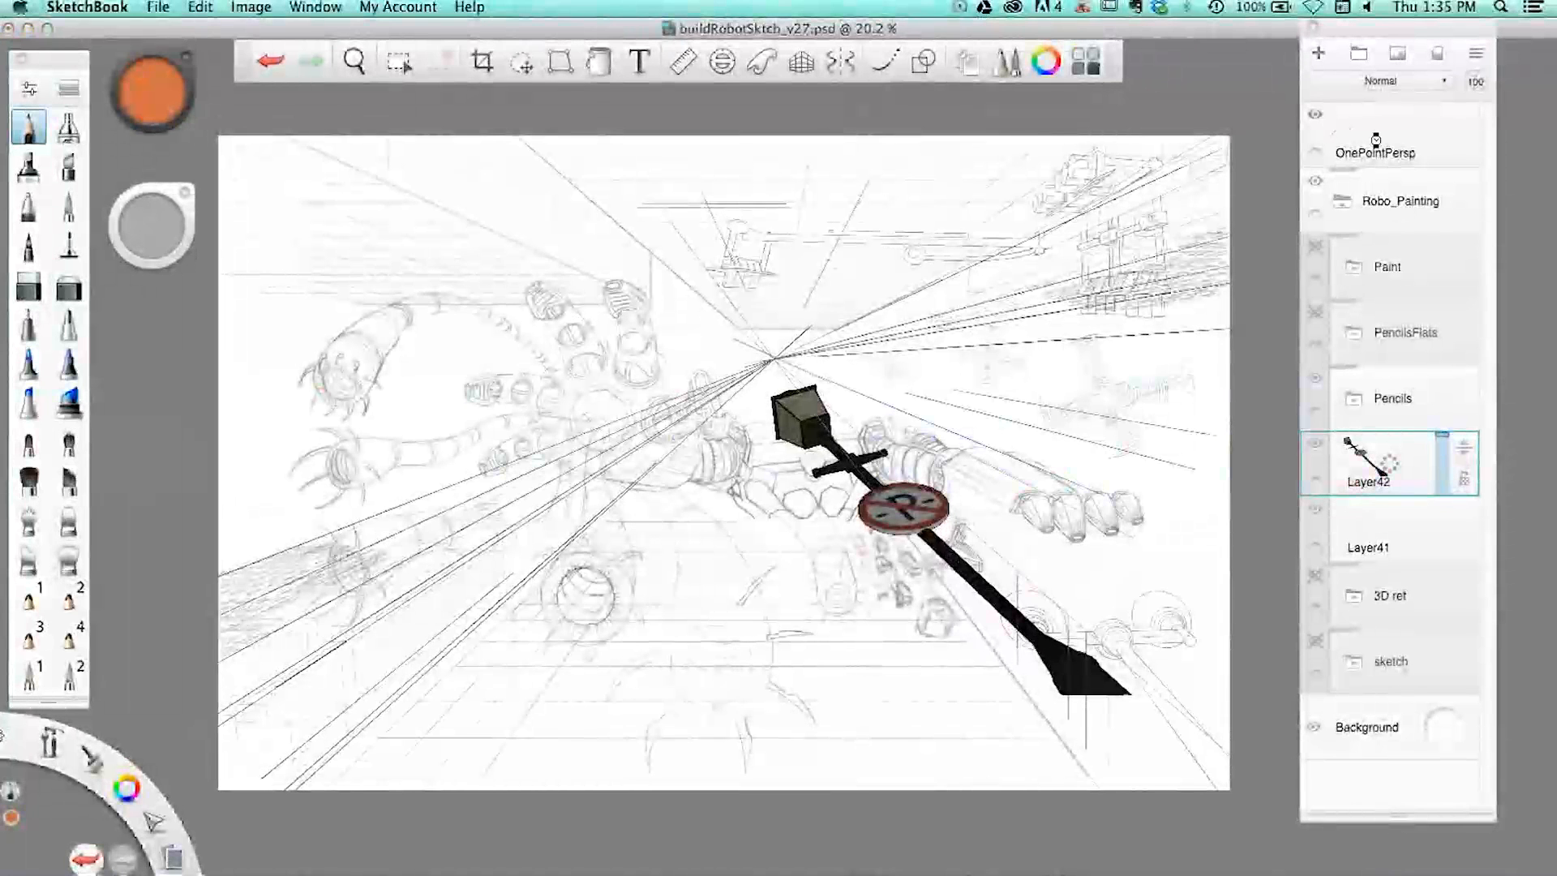
pyautogui.click(1316, 114)
pyautogui.moveTo(1389, 463); pyautogui.dragTo(1326, 458)
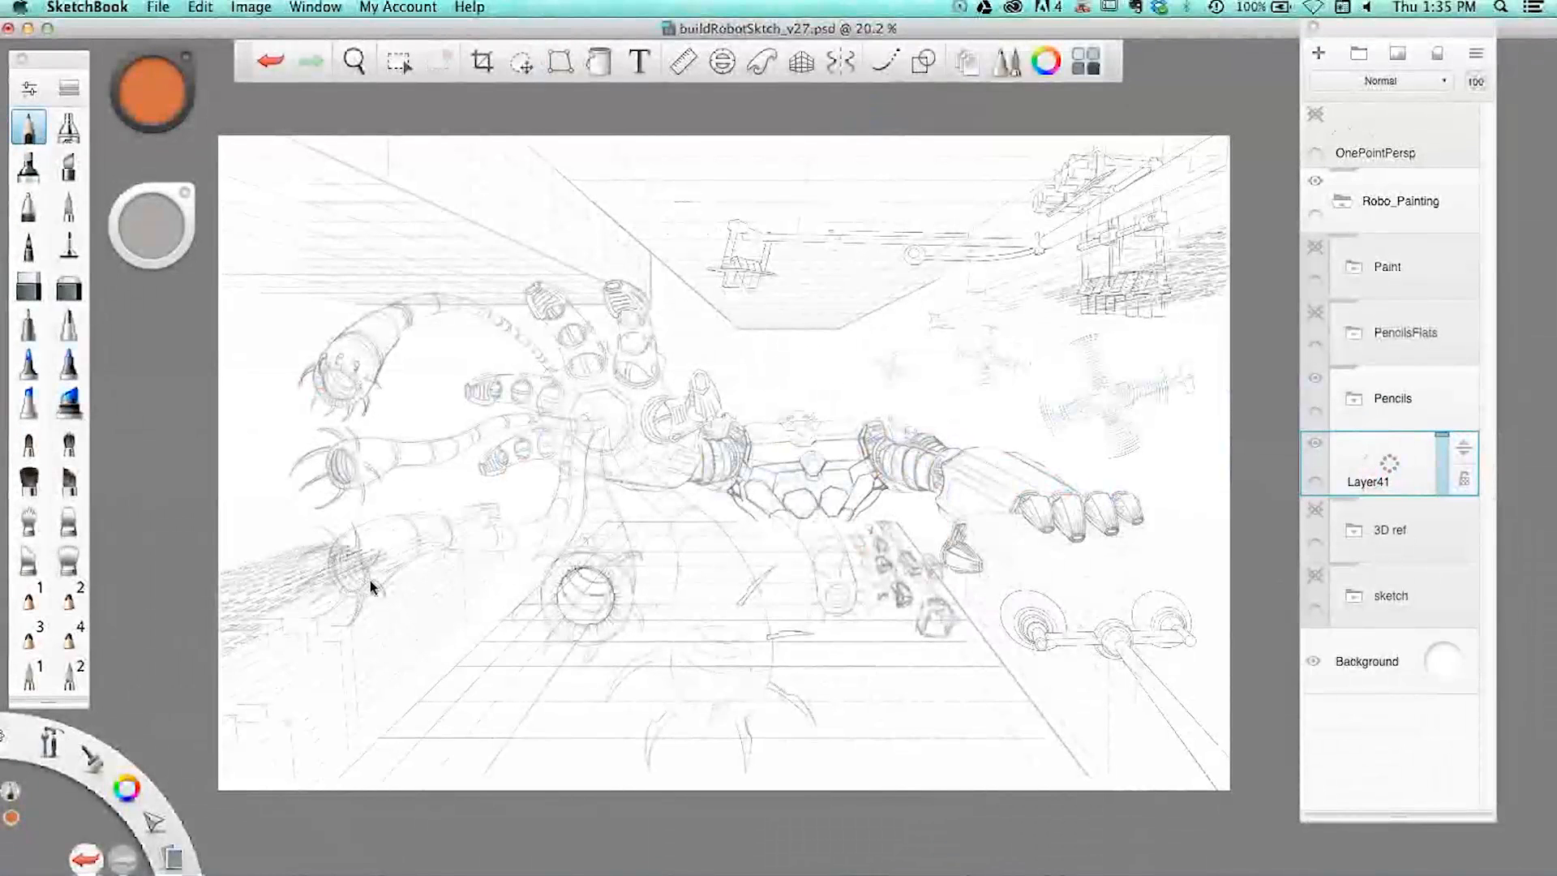
# - Examine the loosely sketched background details around the lower-left claw and the upper-right structures in the robot drawing
pyautogui.press('space')
pyautogui.moveTo(364, 581); pyautogui.dragTo(900, 413)
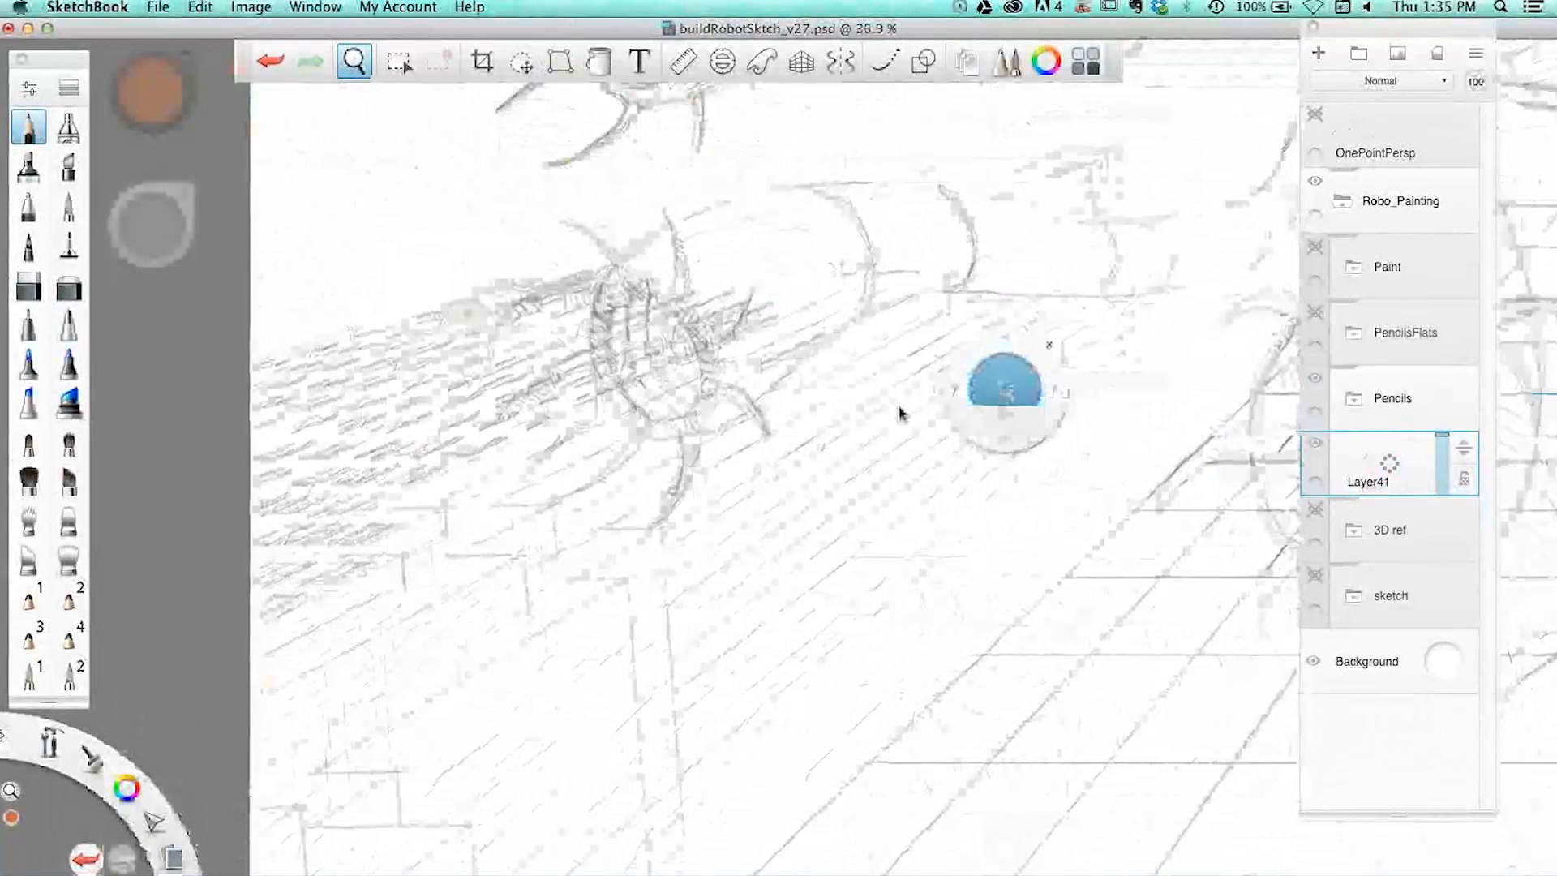
pyautogui.moveTo(747, 662); pyautogui.dragTo(549, 511)
pyautogui.click(599, 459)
pyautogui.moveTo(1126, 286); pyautogui.dragTo(1208, 287)
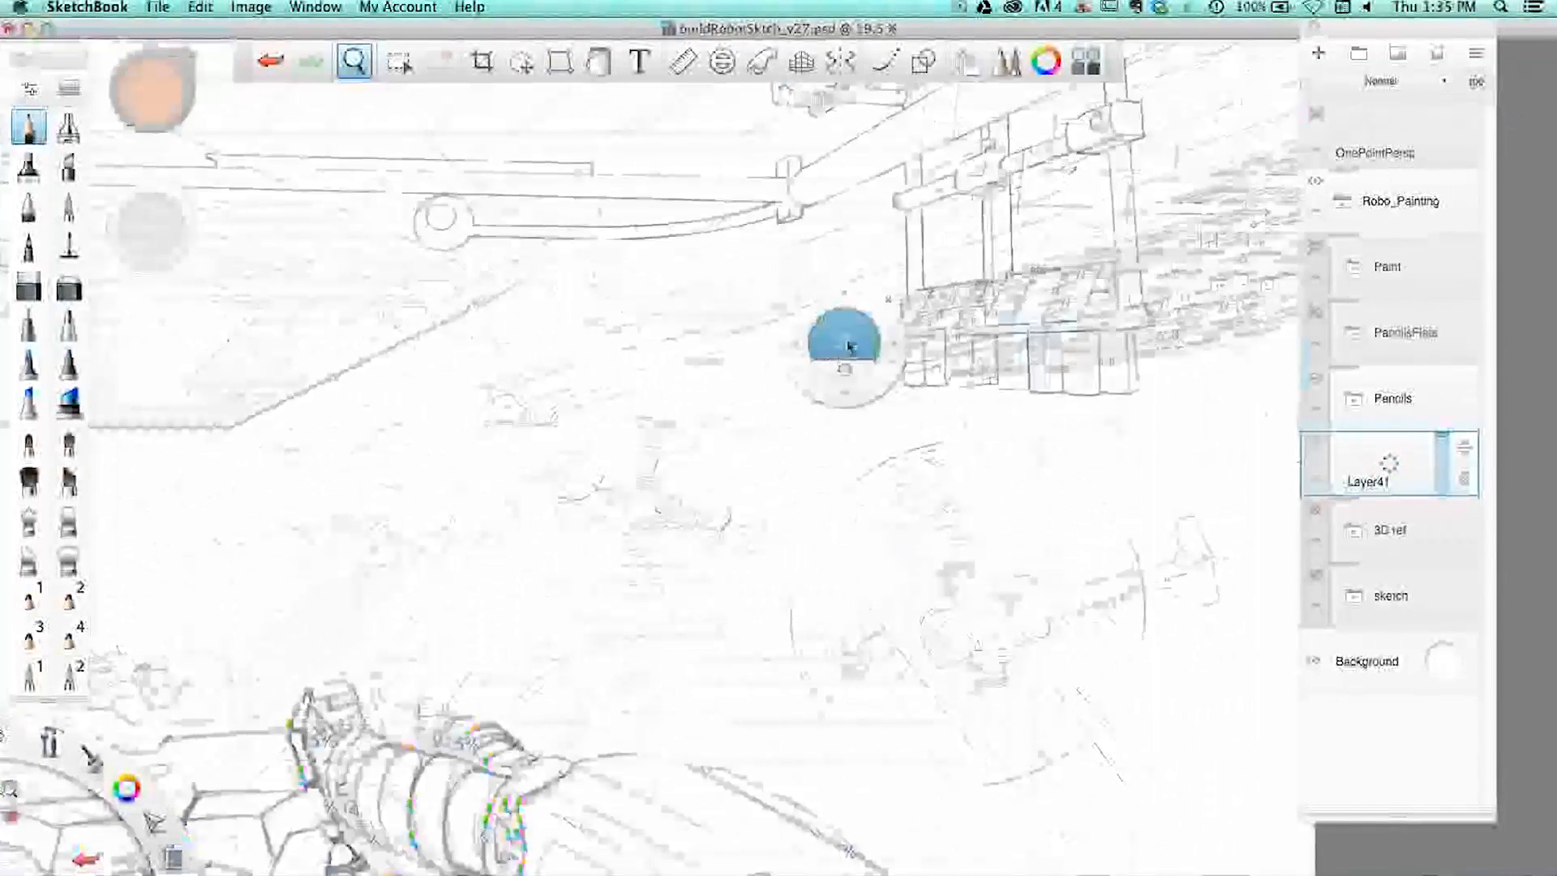
pyautogui.moveTo(846, 346); pyautogui.dragTo(717, 373)
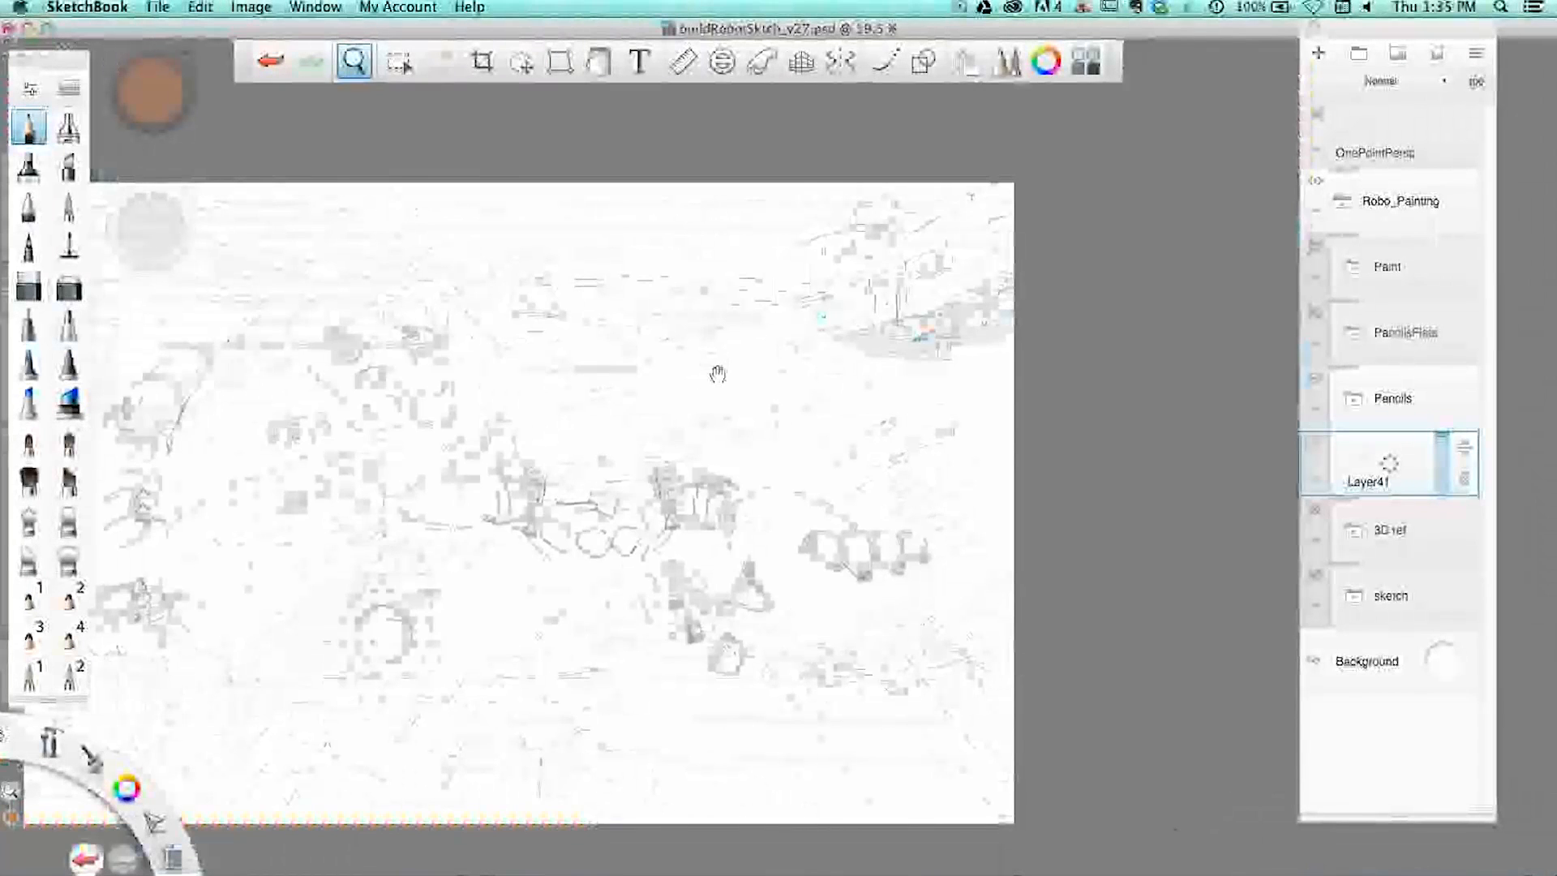
# - Switch to SketchUp and close the Styles and Layers windows
pyautogui.press('super+Tab')
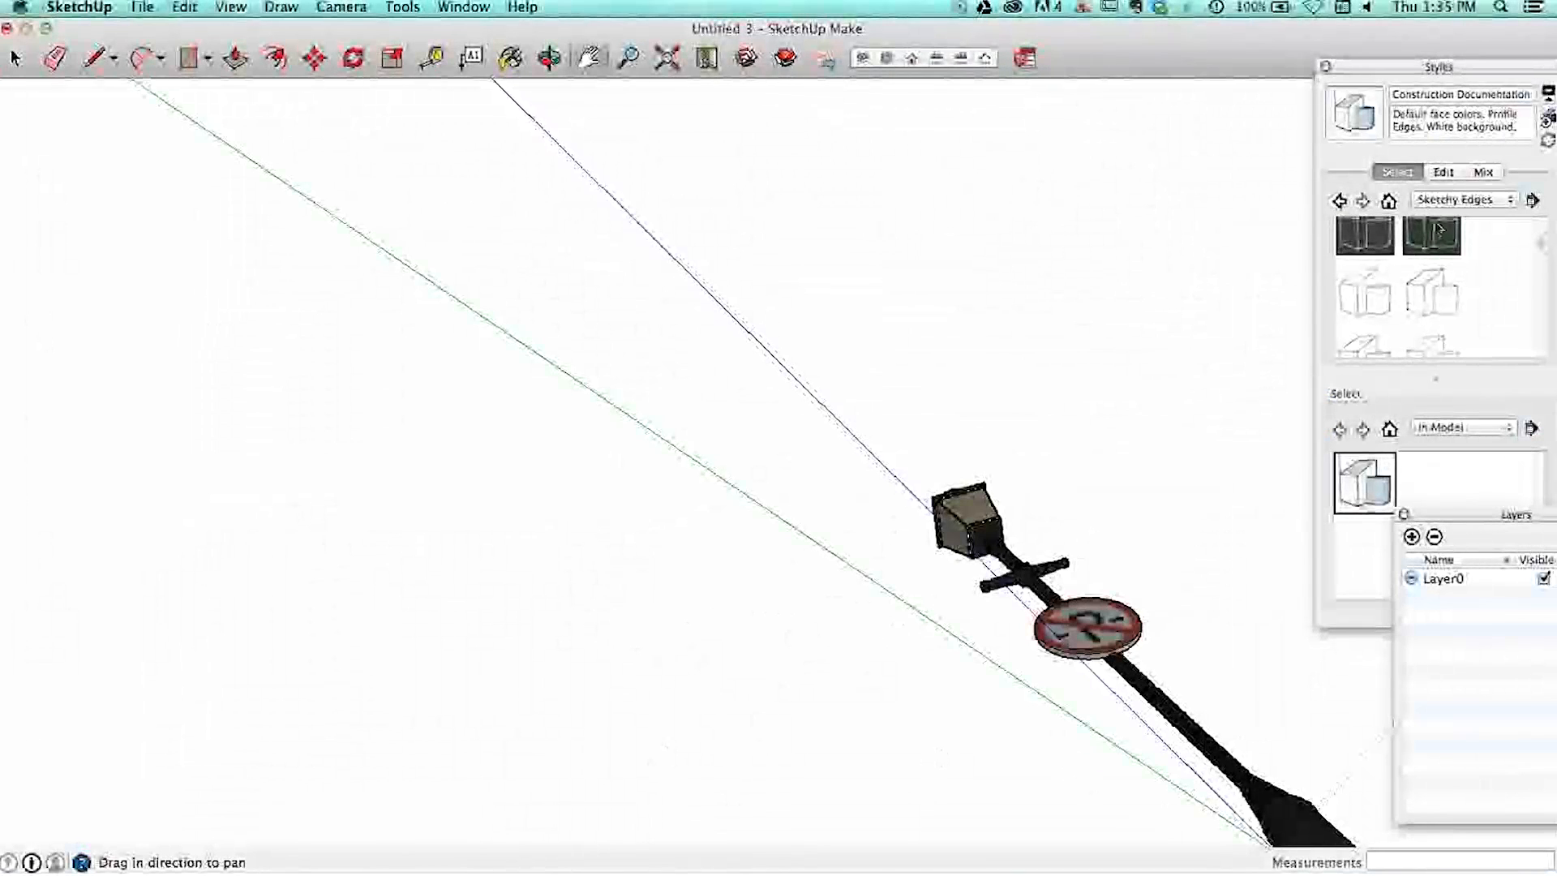
pyautogui.moveTo(1347, 70); pyautogui.dragTo(1178, 71)
pyautogui.click(1157, 67)
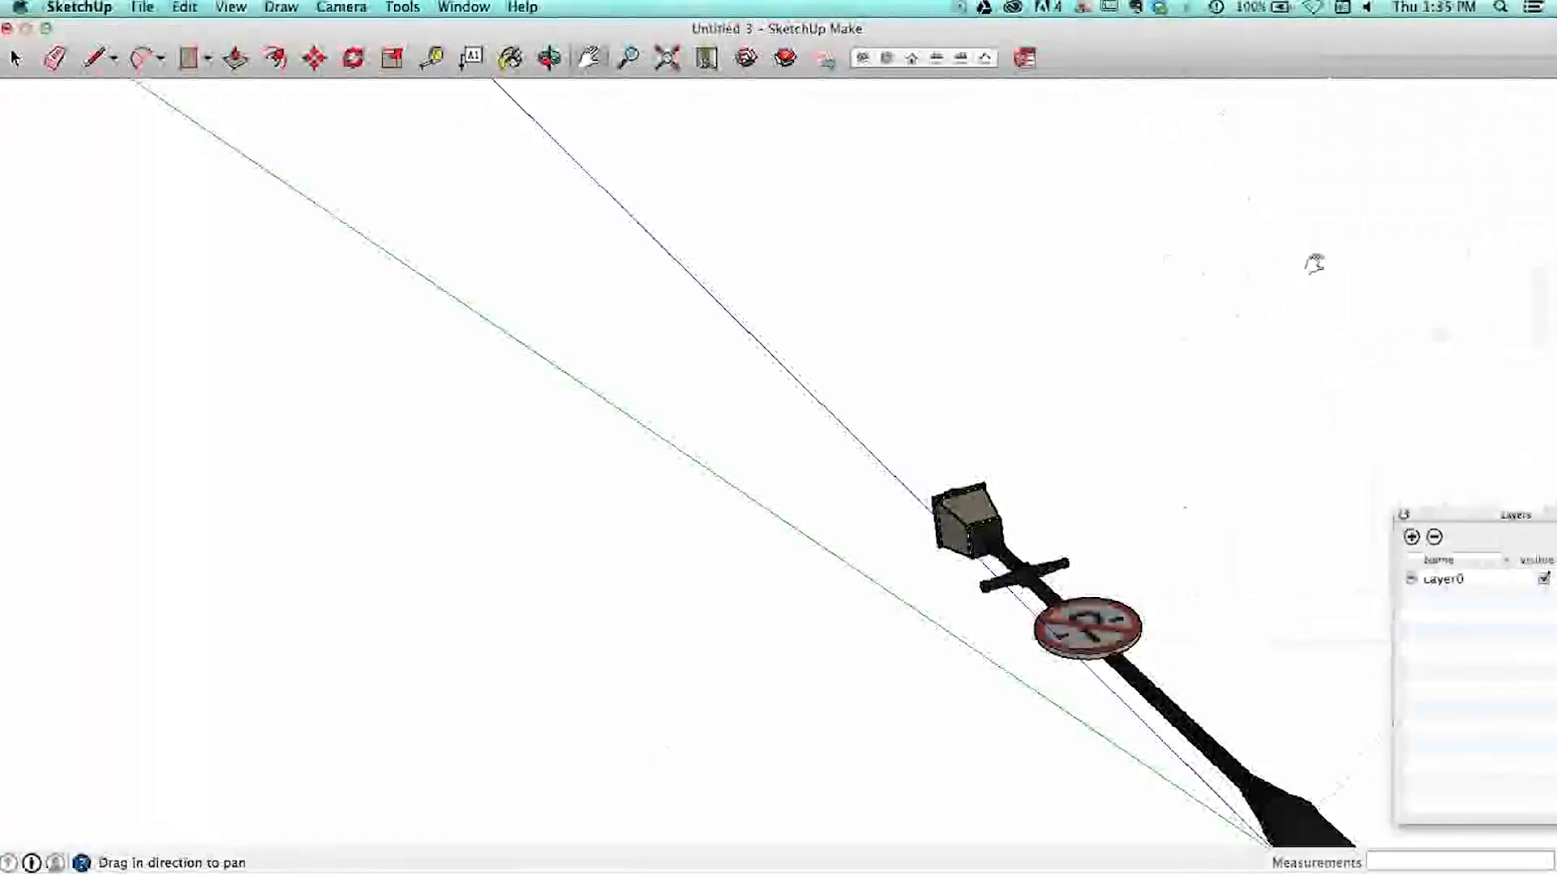
pyautogui.click(1406, 518)
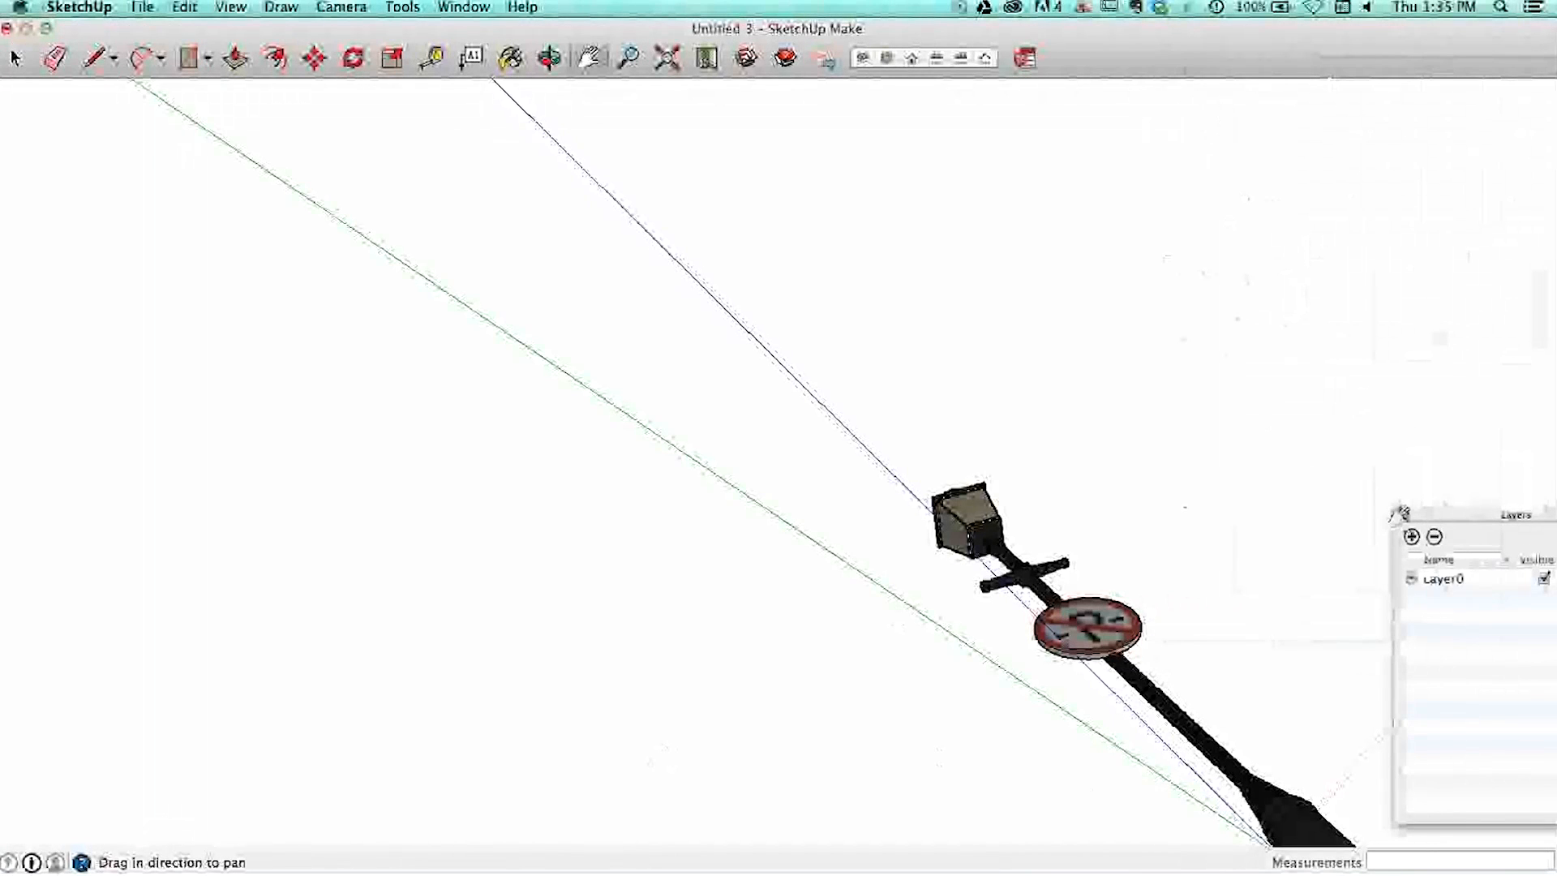
# - Reopen the Styles window and move it clear of the street light
pyautogui.click(489, 10)
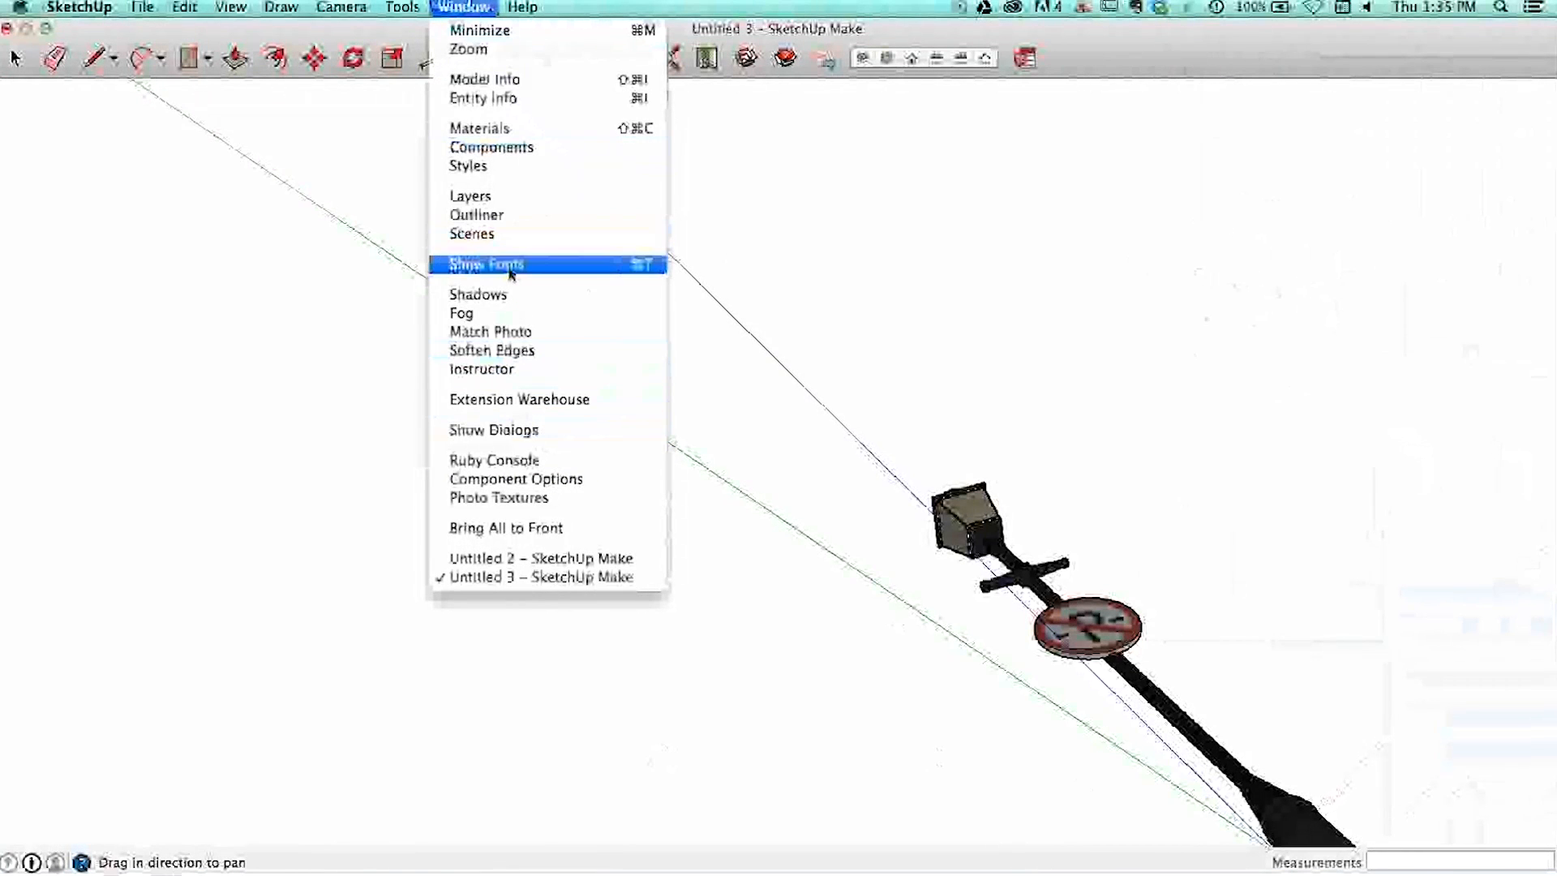
pyautogui.click(505, 167)
pyautogui.moveTo(1232, 67); pyautogui.dragTo(1222, 29)
# - Apply the Default Style from the Default Styles collection to the street light model
pyautogui.click(1280, 164)
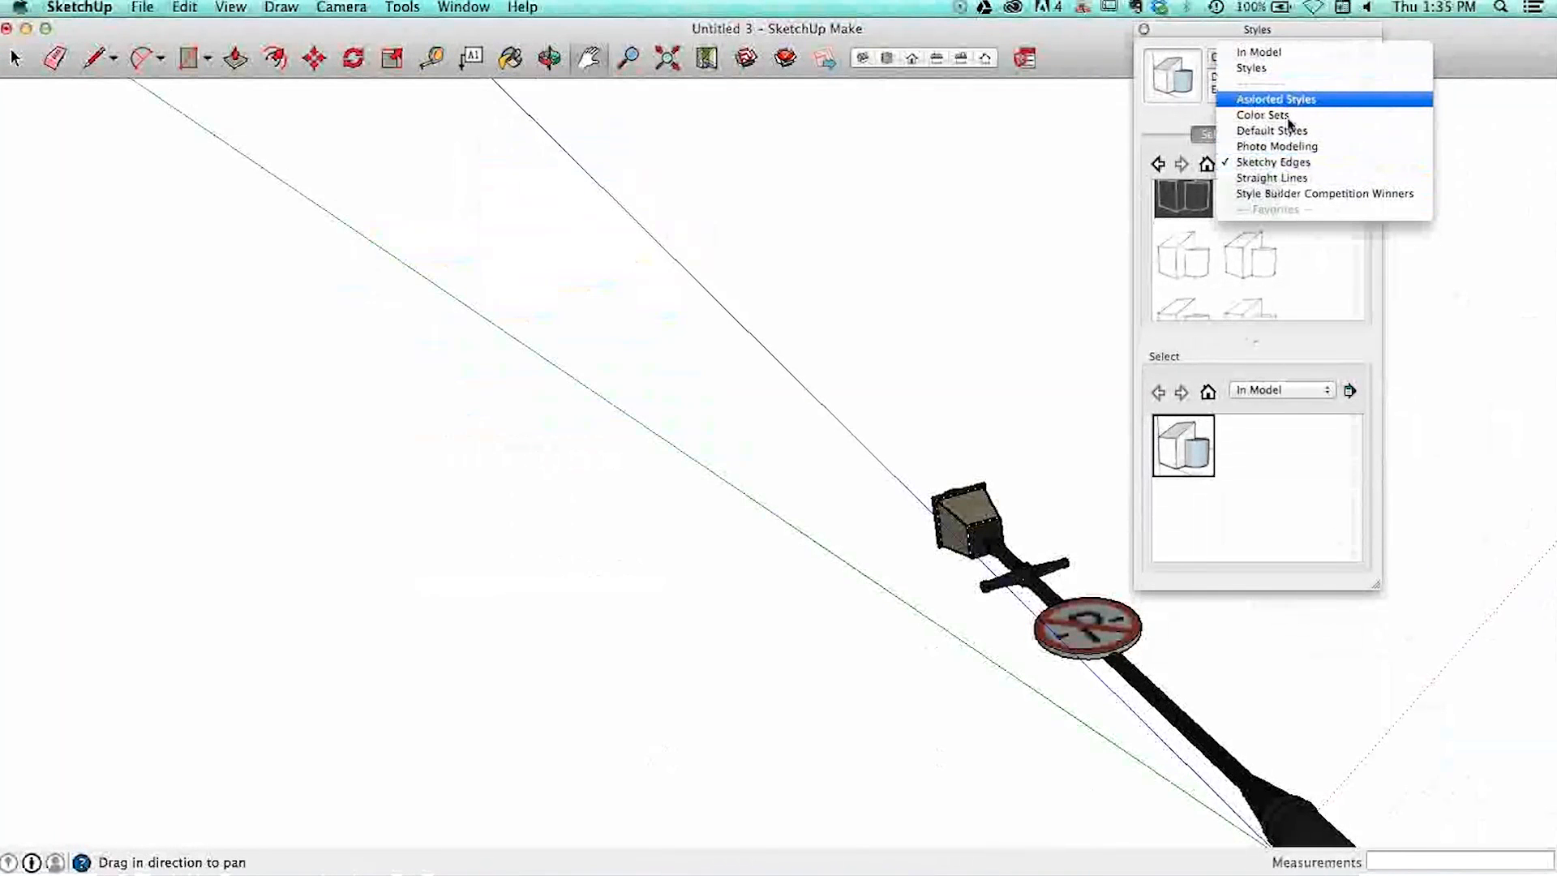
pyautogui.click(1288, 131)
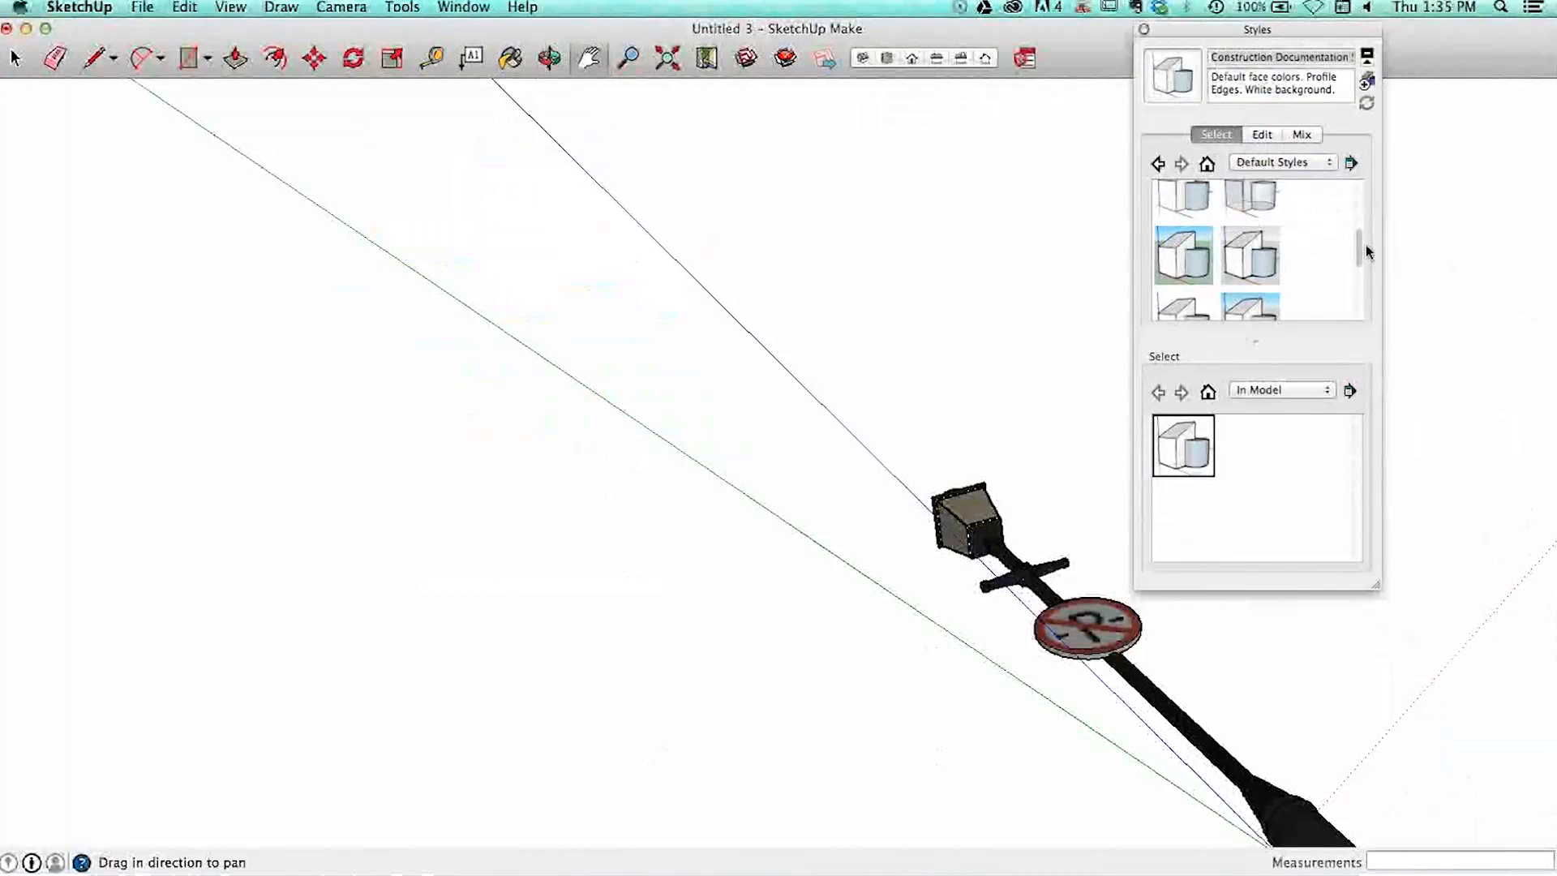
pyautogui.moveTo(1363, 252); pyautogui.dragTo(1360, 186)
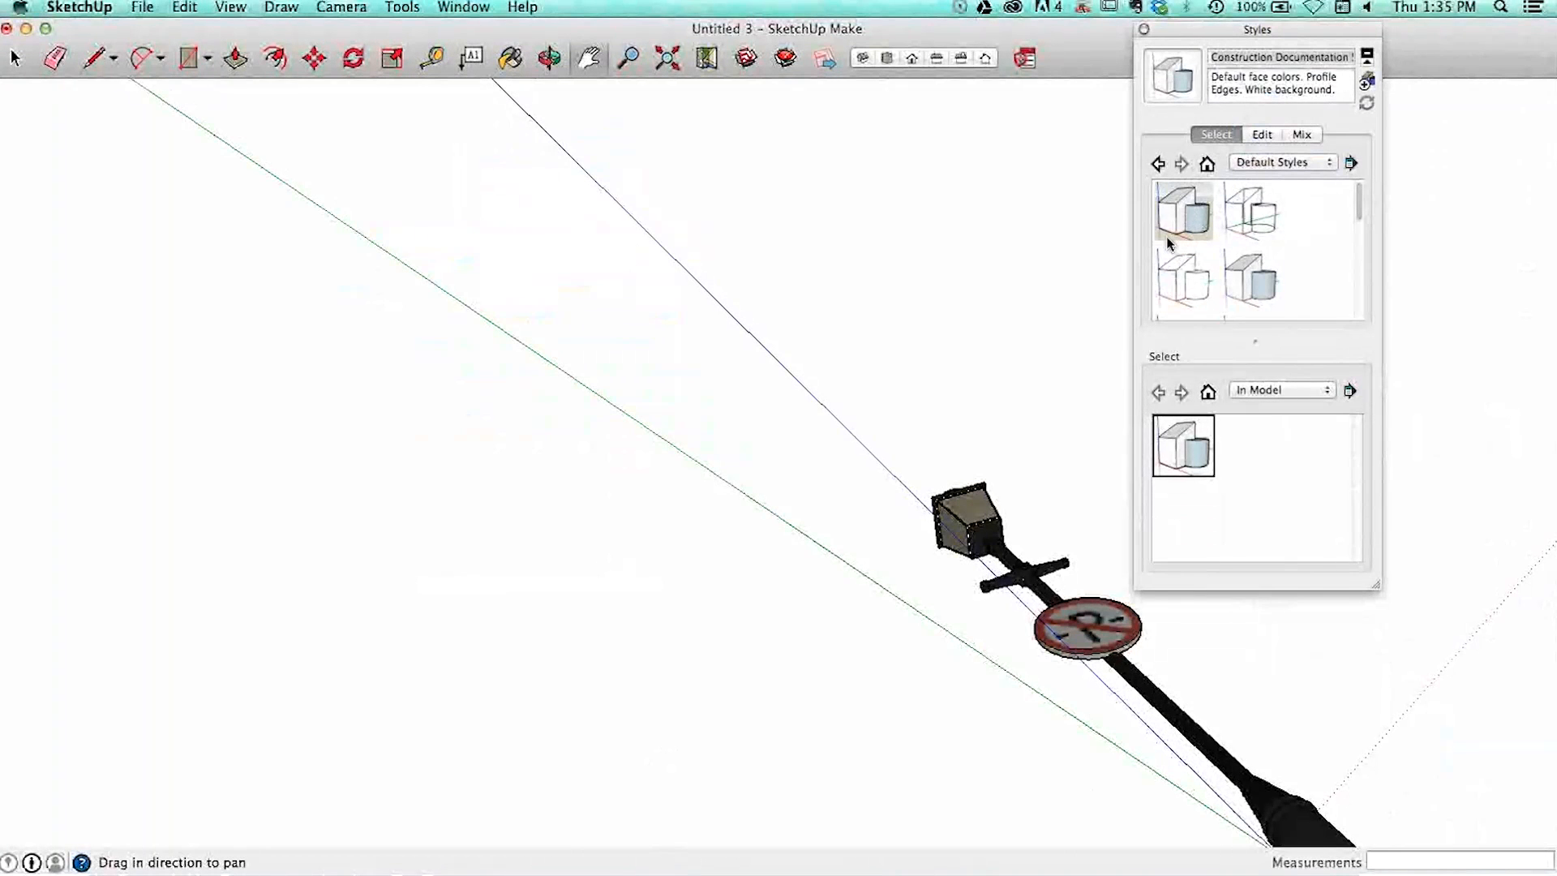
pyautogui.click(1184, 213)
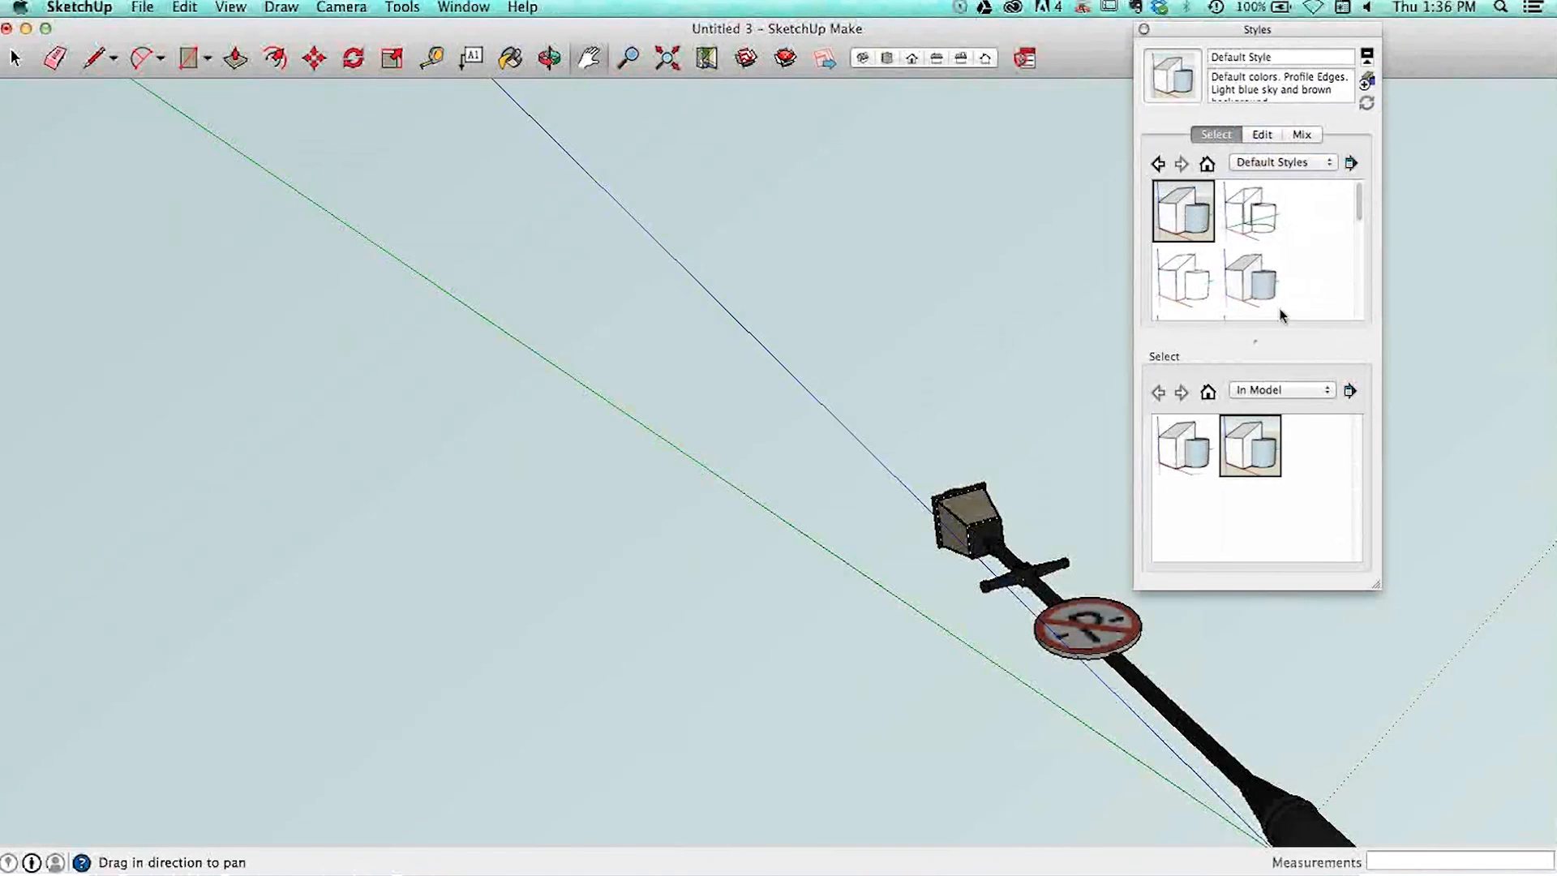
# - Apply the Charcoal Loose style from the Sketchy Edges collection to the street light model
pyautogui.click(1272, 163)
pyautogui.click(1277, 164)
pyautogui.click(1294, 163)
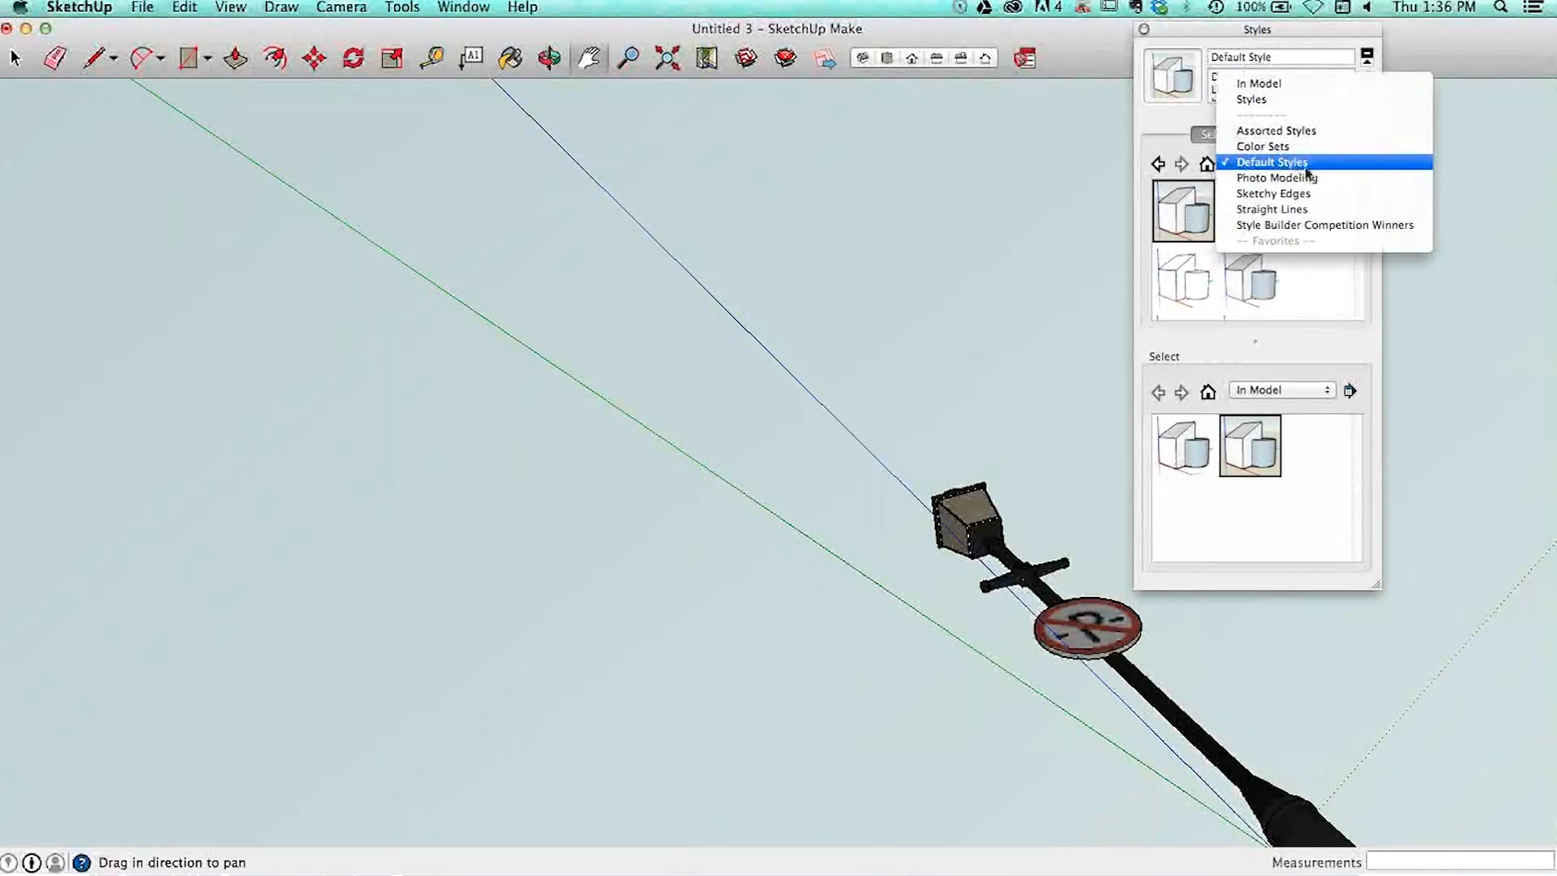
pyautogui.click(1307, 166)
pyautogui.click(1330, 163)
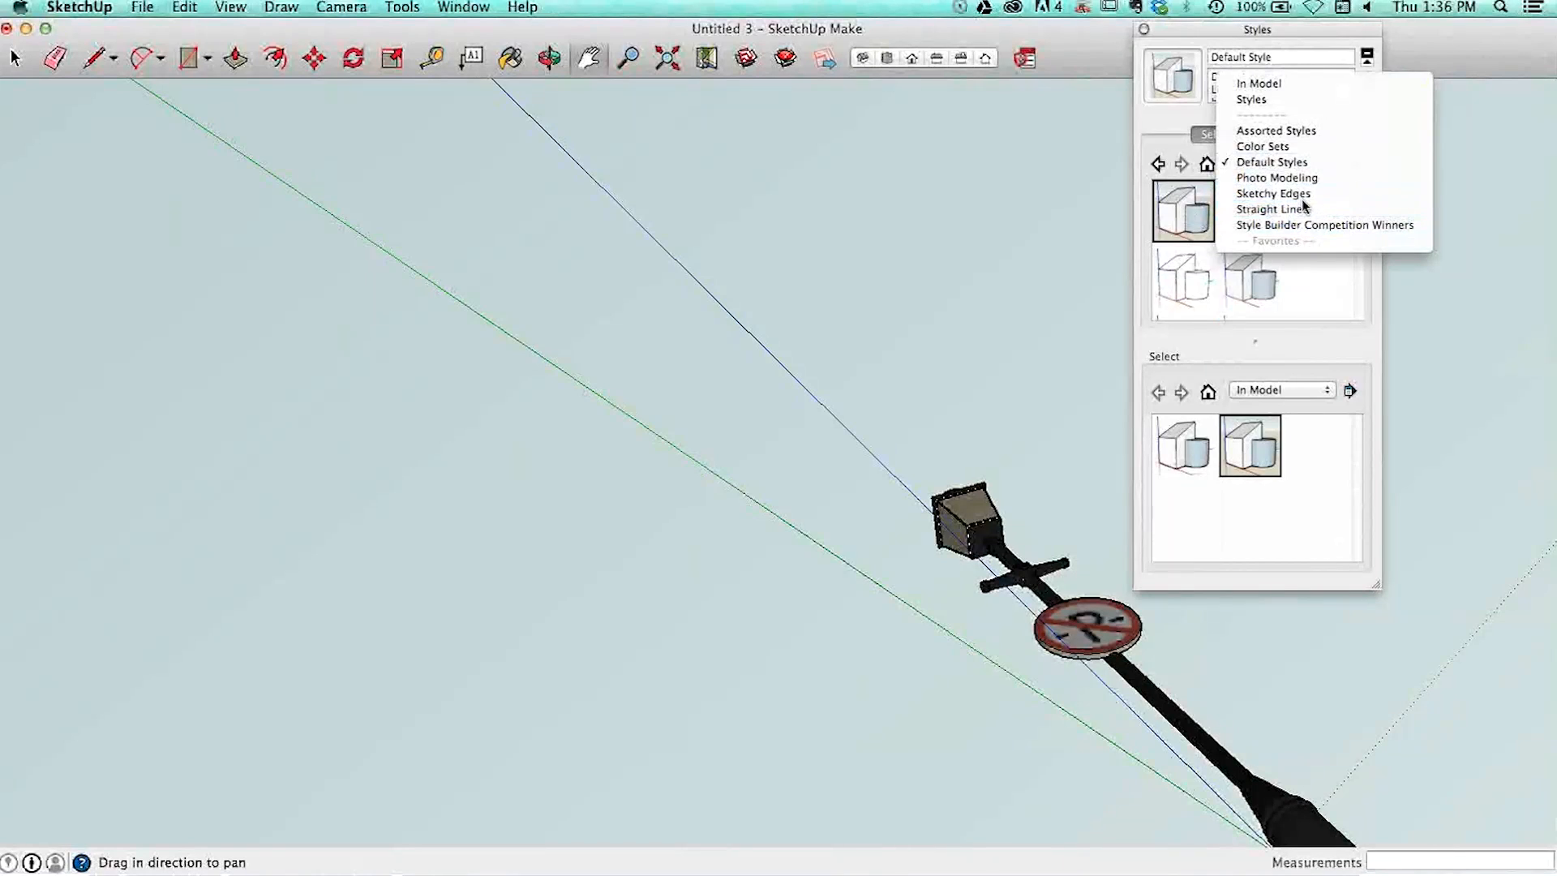
pyautogui.click(1320, 195)
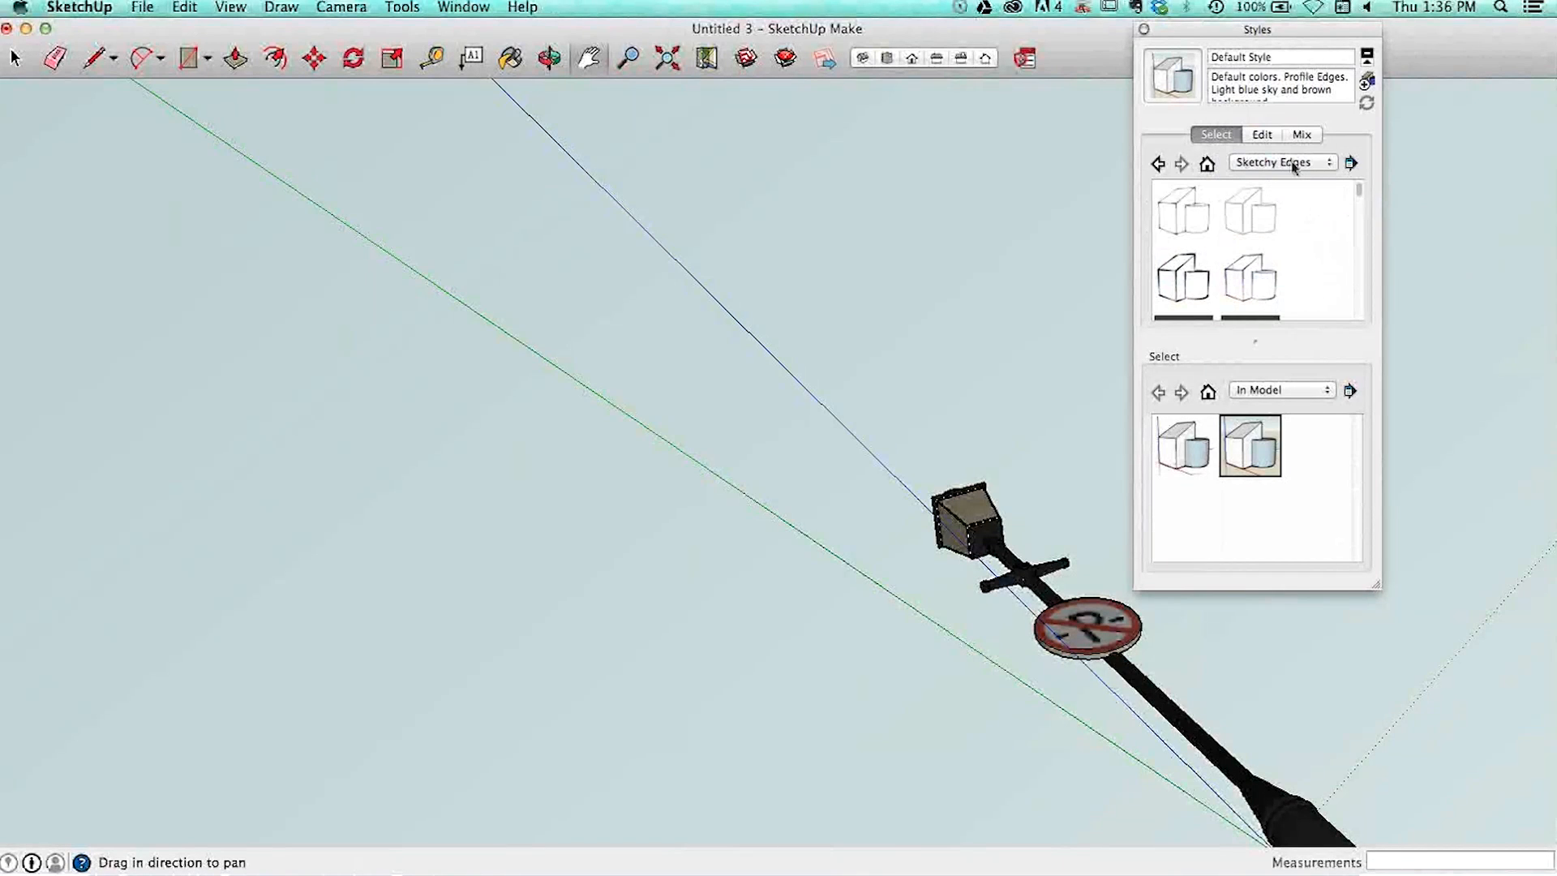
pyautogui.scroll(-3, 1361, 188)
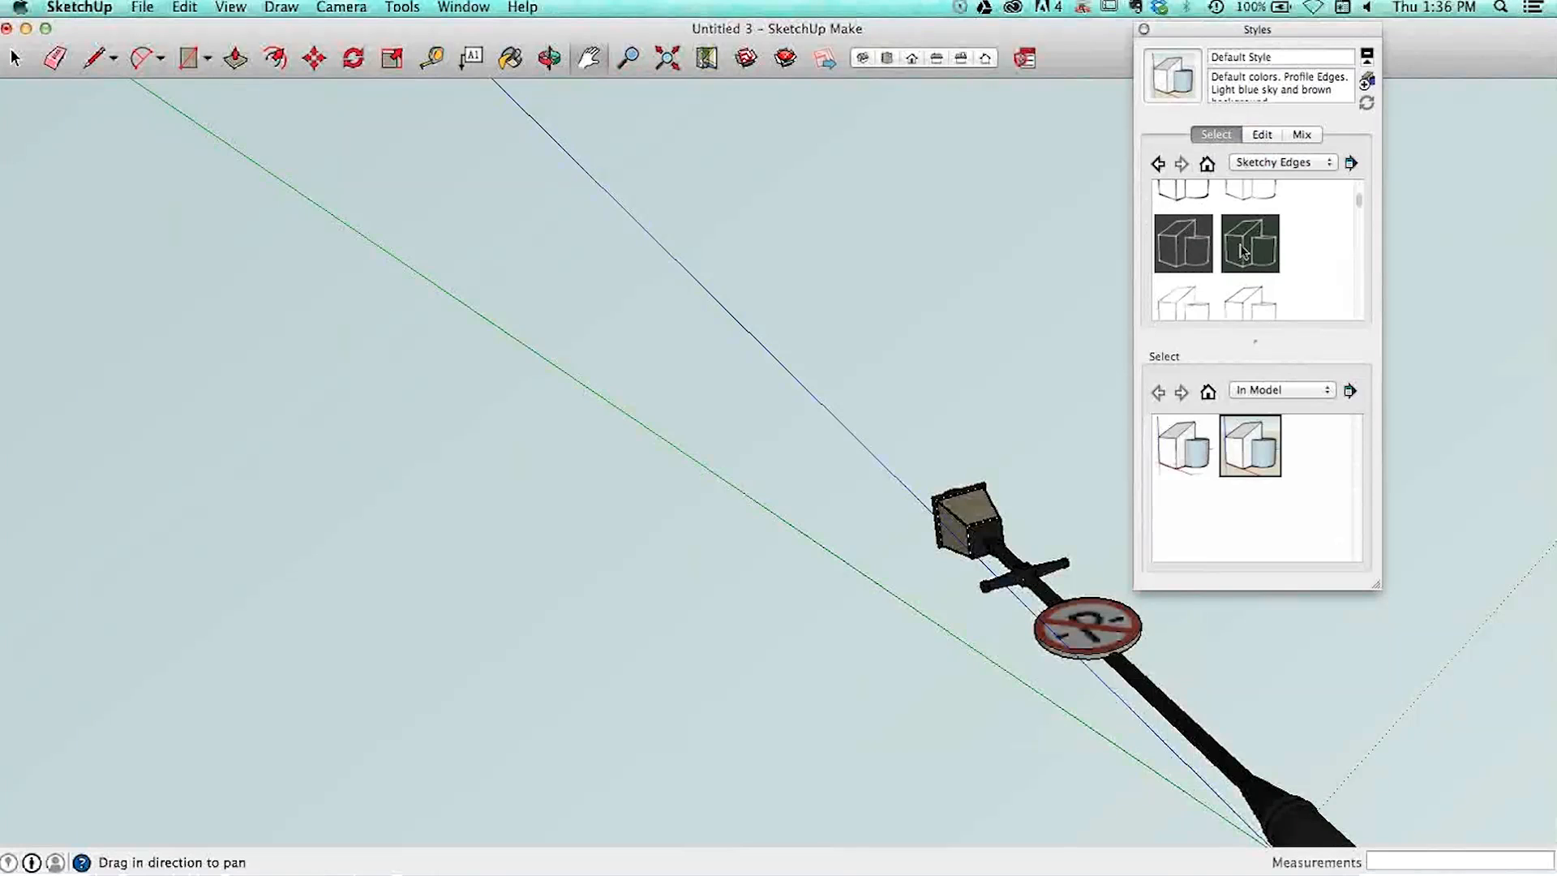
pyautogui.moveTo(1361, 200); pyautogui.dragTo(1361, 206)
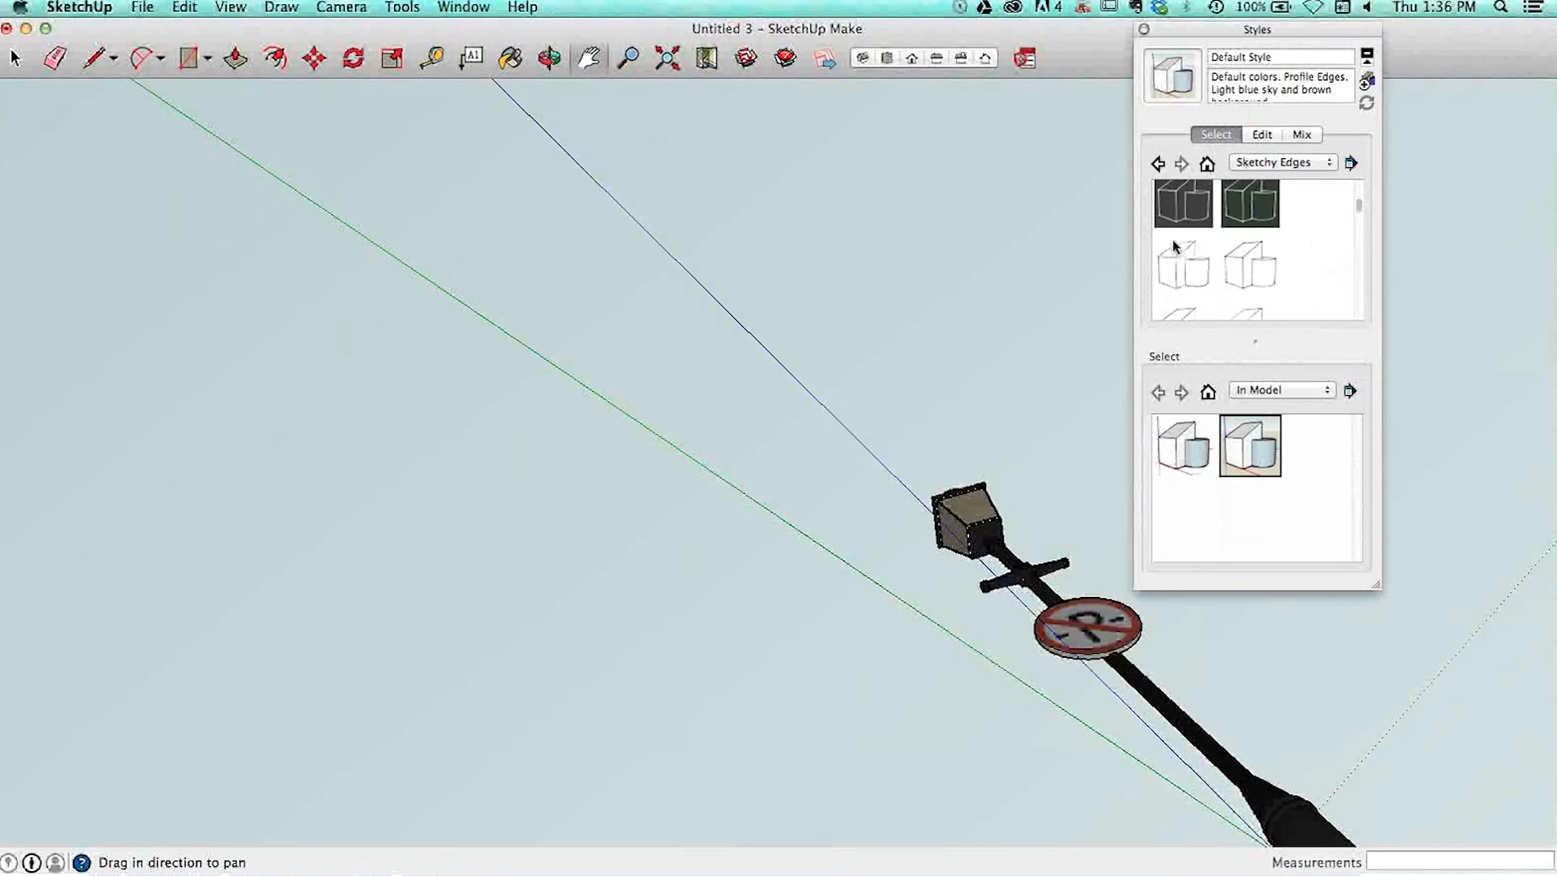
pyautogui.click(1179, 282)
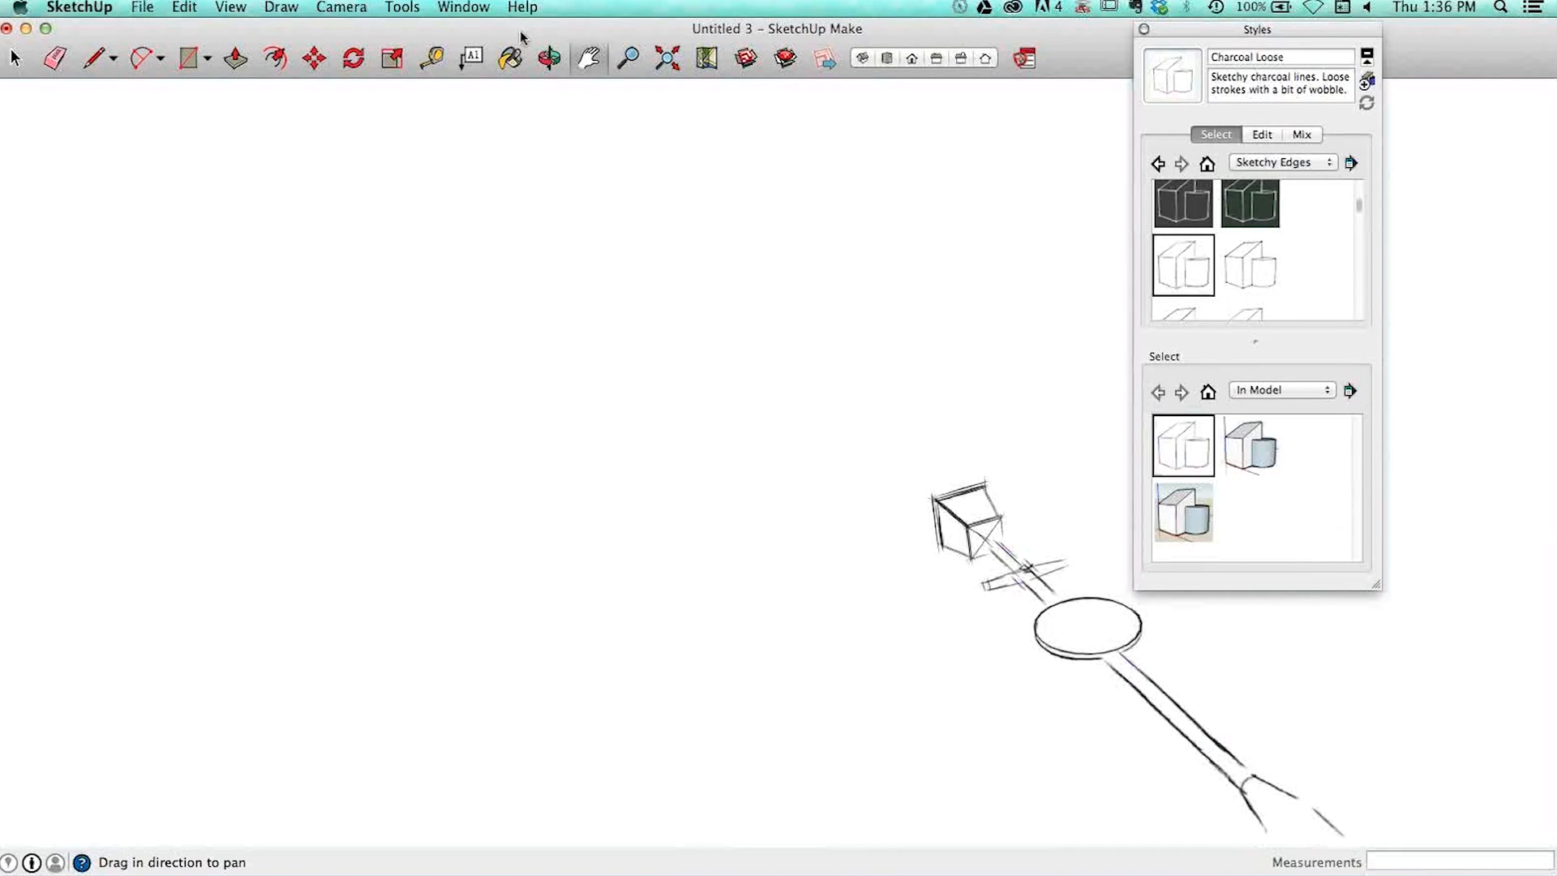
# - Turn the display of edges off and back on for the street light model
pyautogui.click(230, 8)
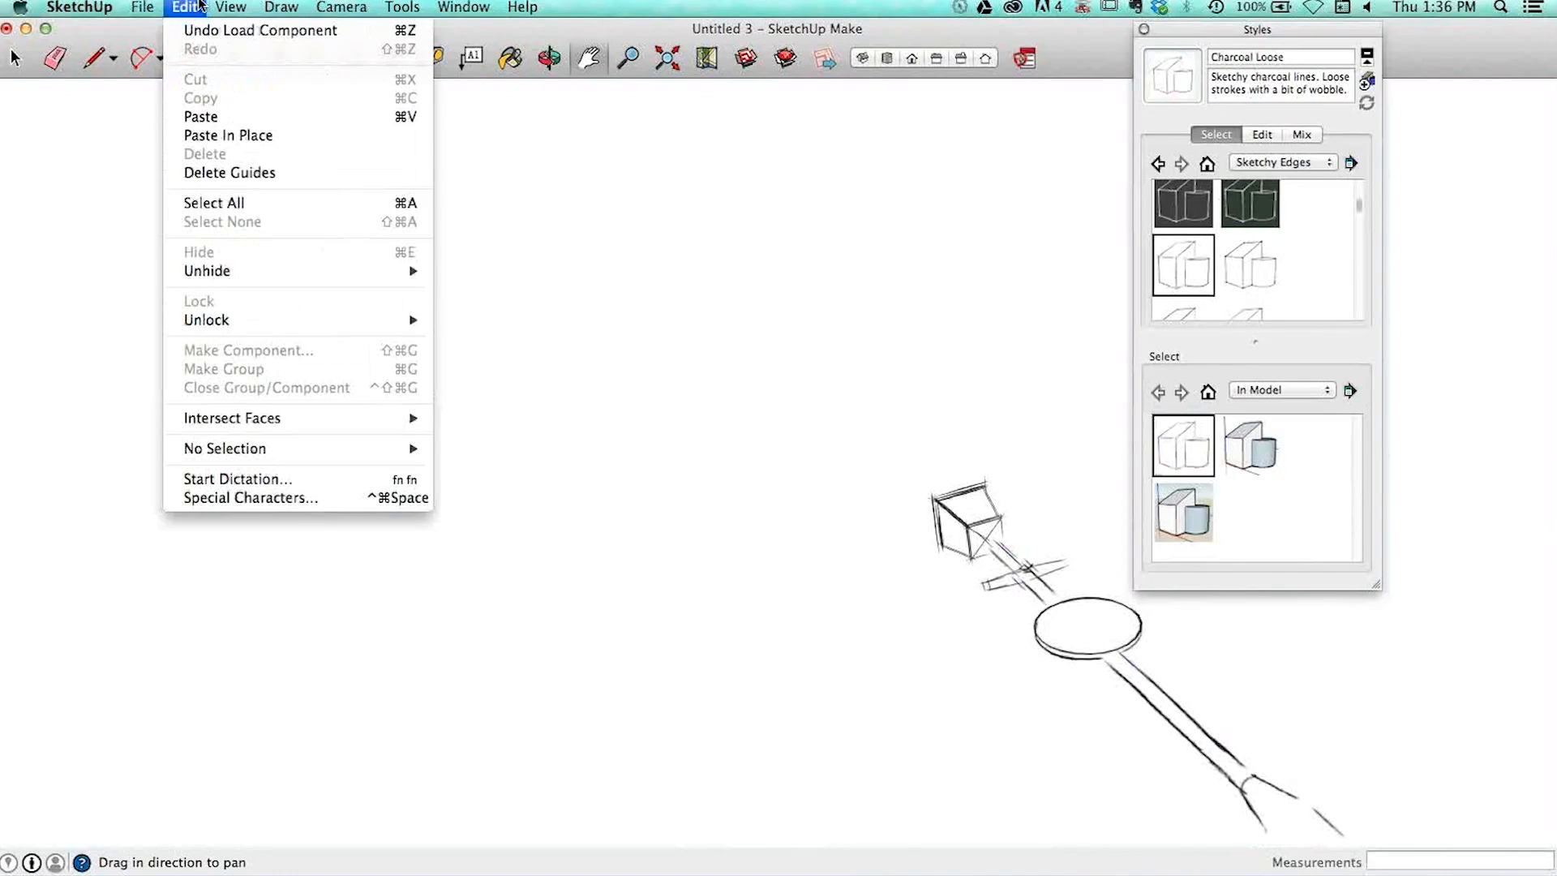
pyautogui.moveTo(308, 8)
pyautogui.moveTo(230, 8)
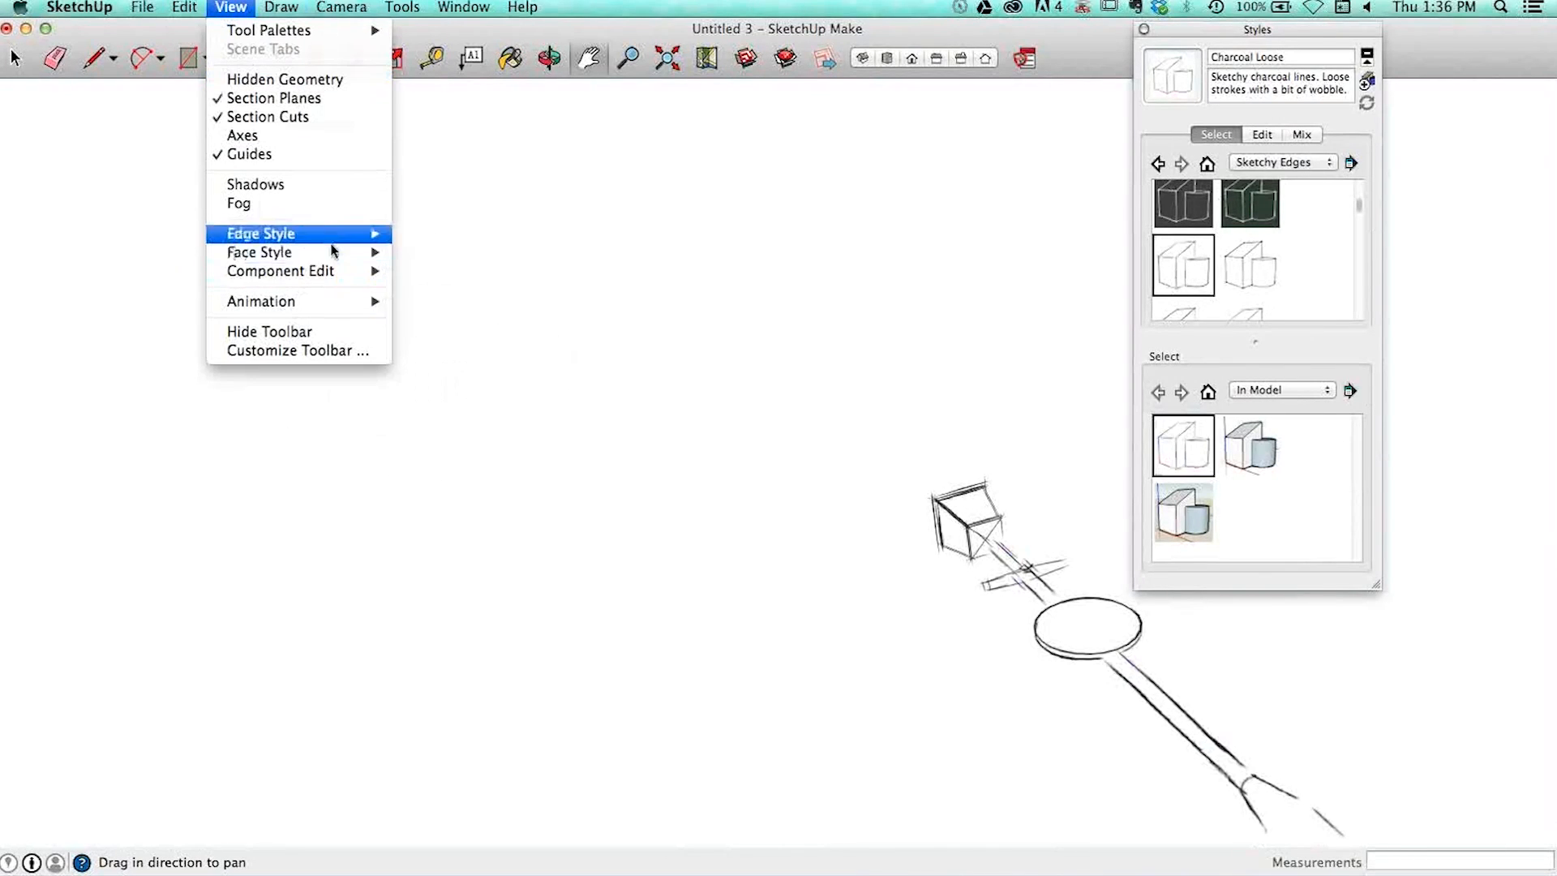
pyautogui.moveTo(333, 253)
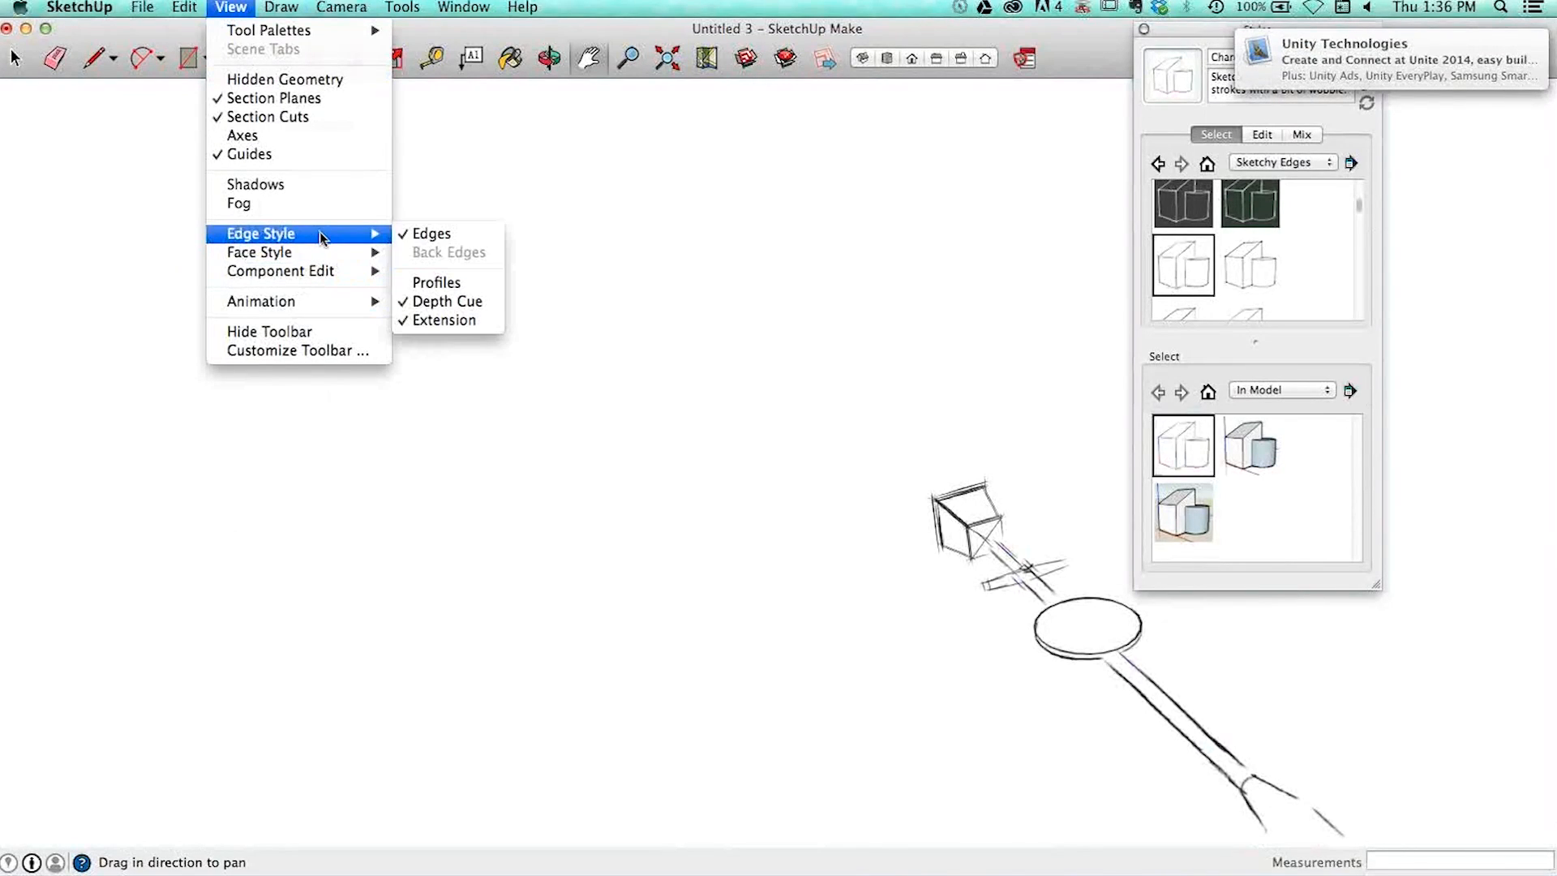
pyautogui.click(432, 235)
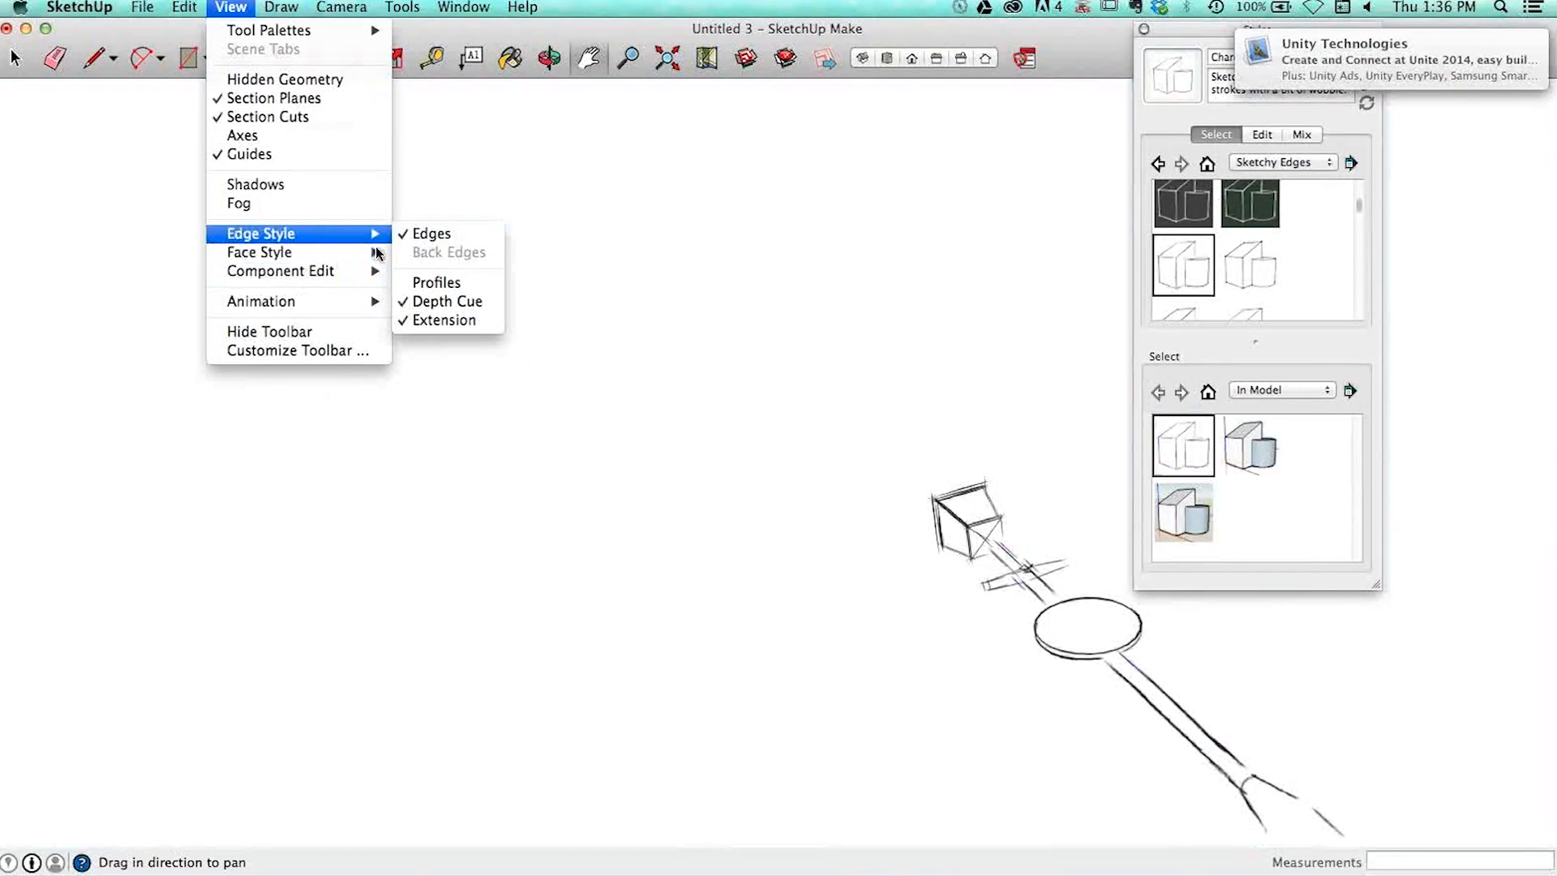
pyautogui.click(239, 12)
pyautogui.moveTo(320, 235)
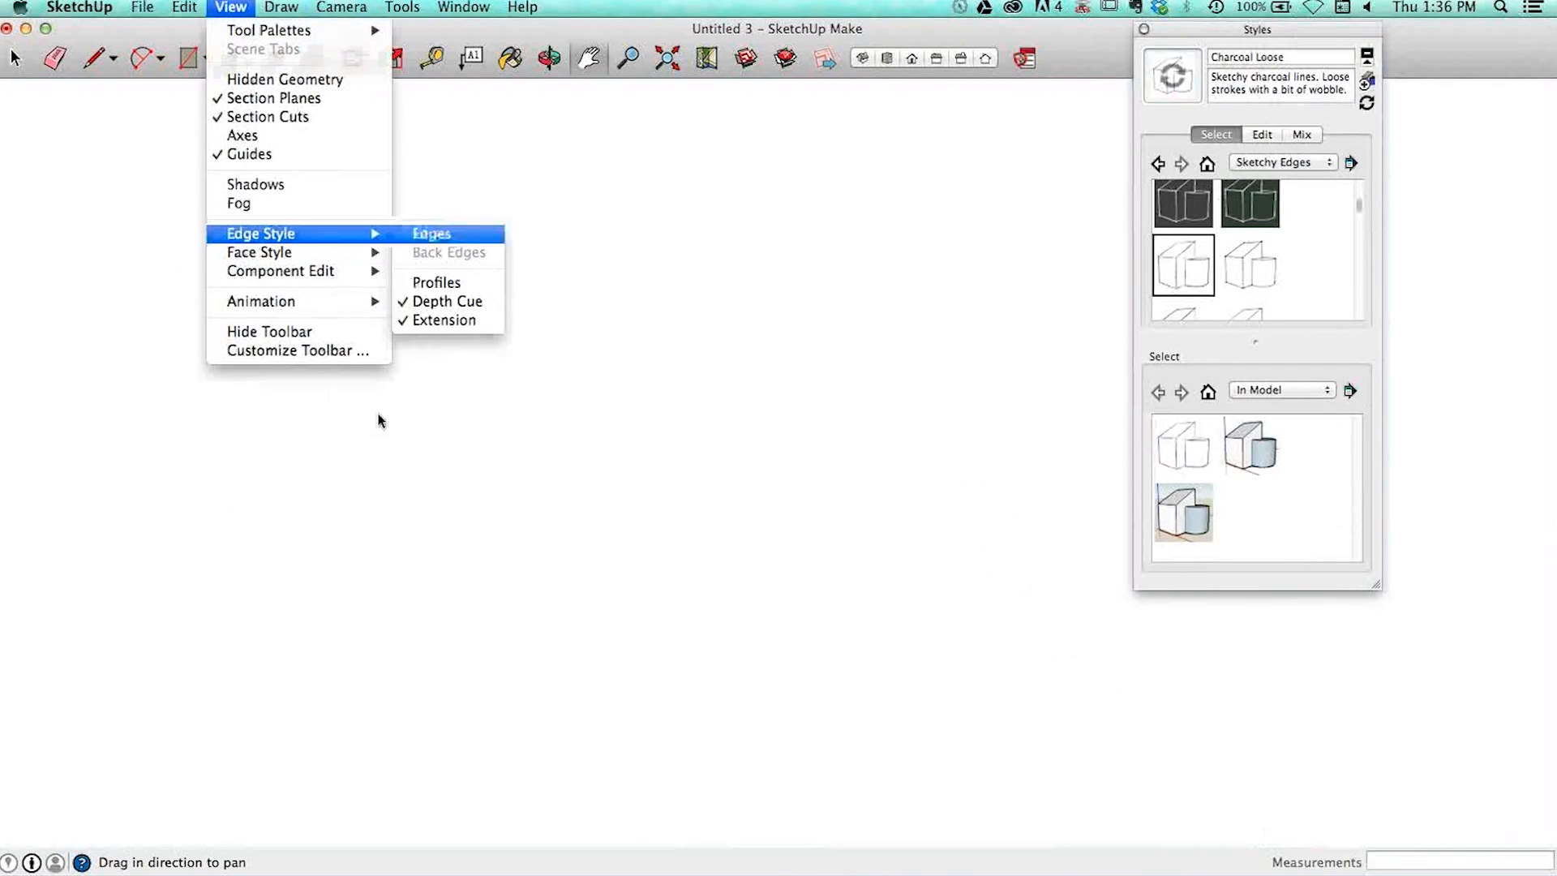
pyautogui.press('Return')
pyautogui.click(233, 9)
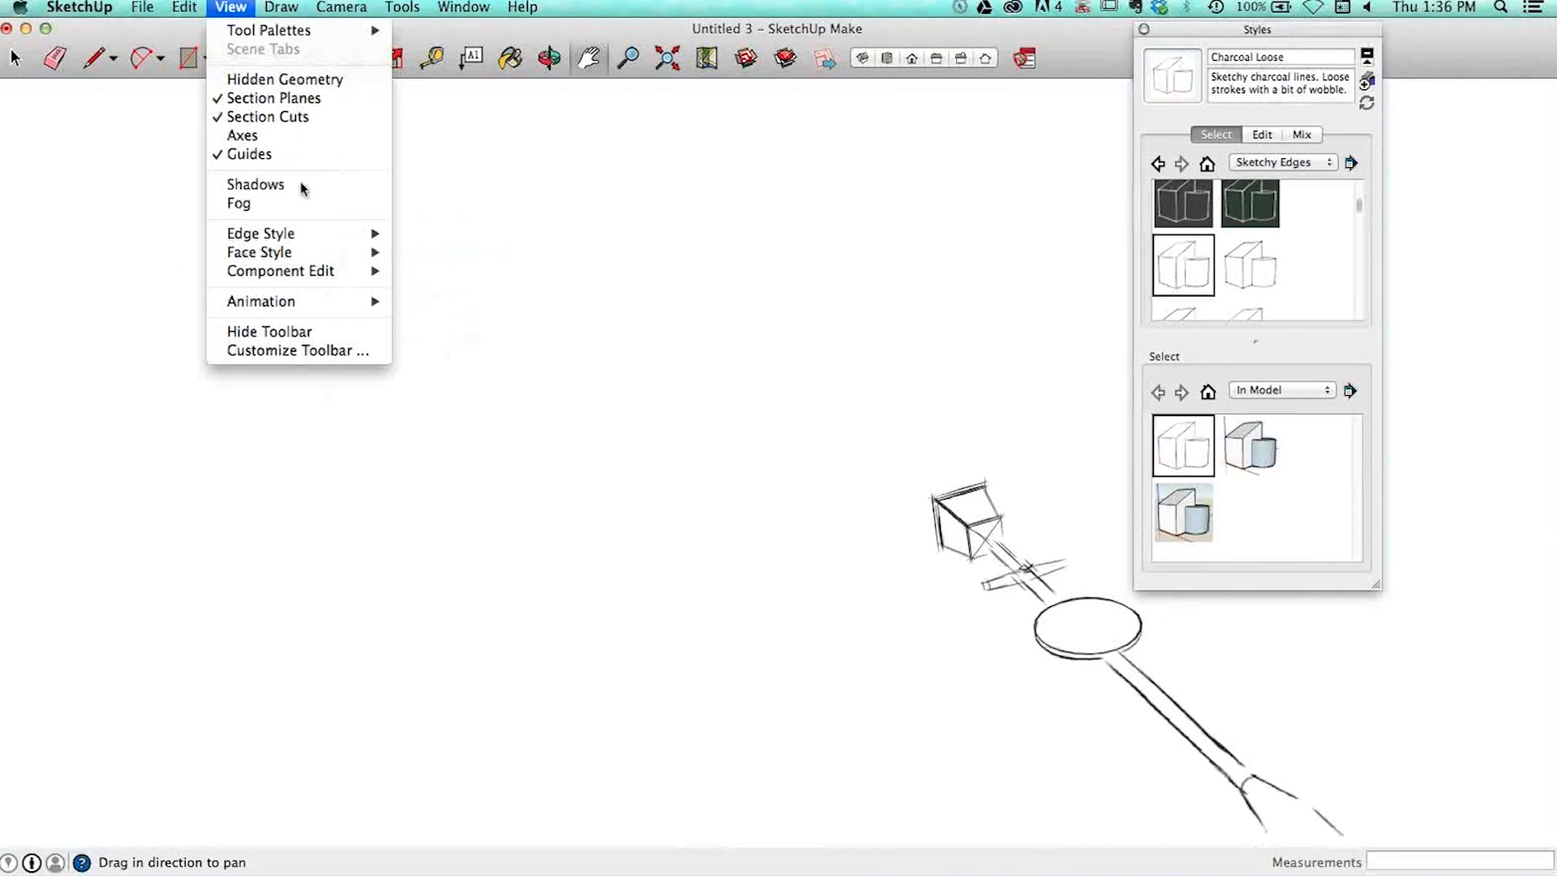
# - Try the Classic SketchUp Jitter, Conte, Crayon and Cross Stitch styles on the street light, and reapply Charcoal Loose
pyautogui.click(1245, 276)
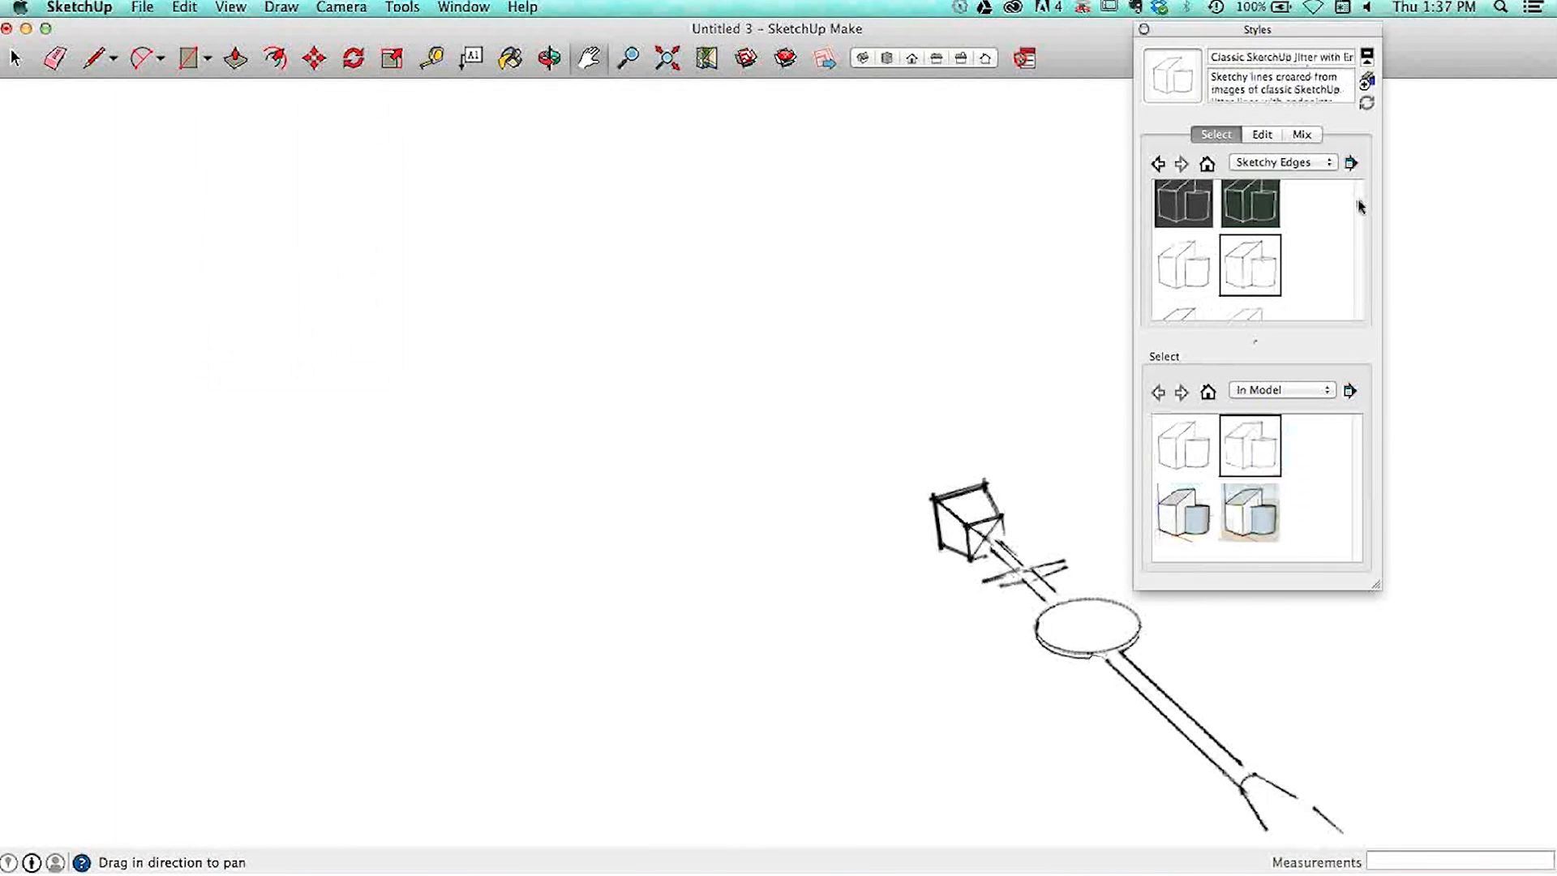
pyautogui.moveTo(1361, 207); pyautogui.dragTo(1359, 216)
pyautogui.click(1207, 243)
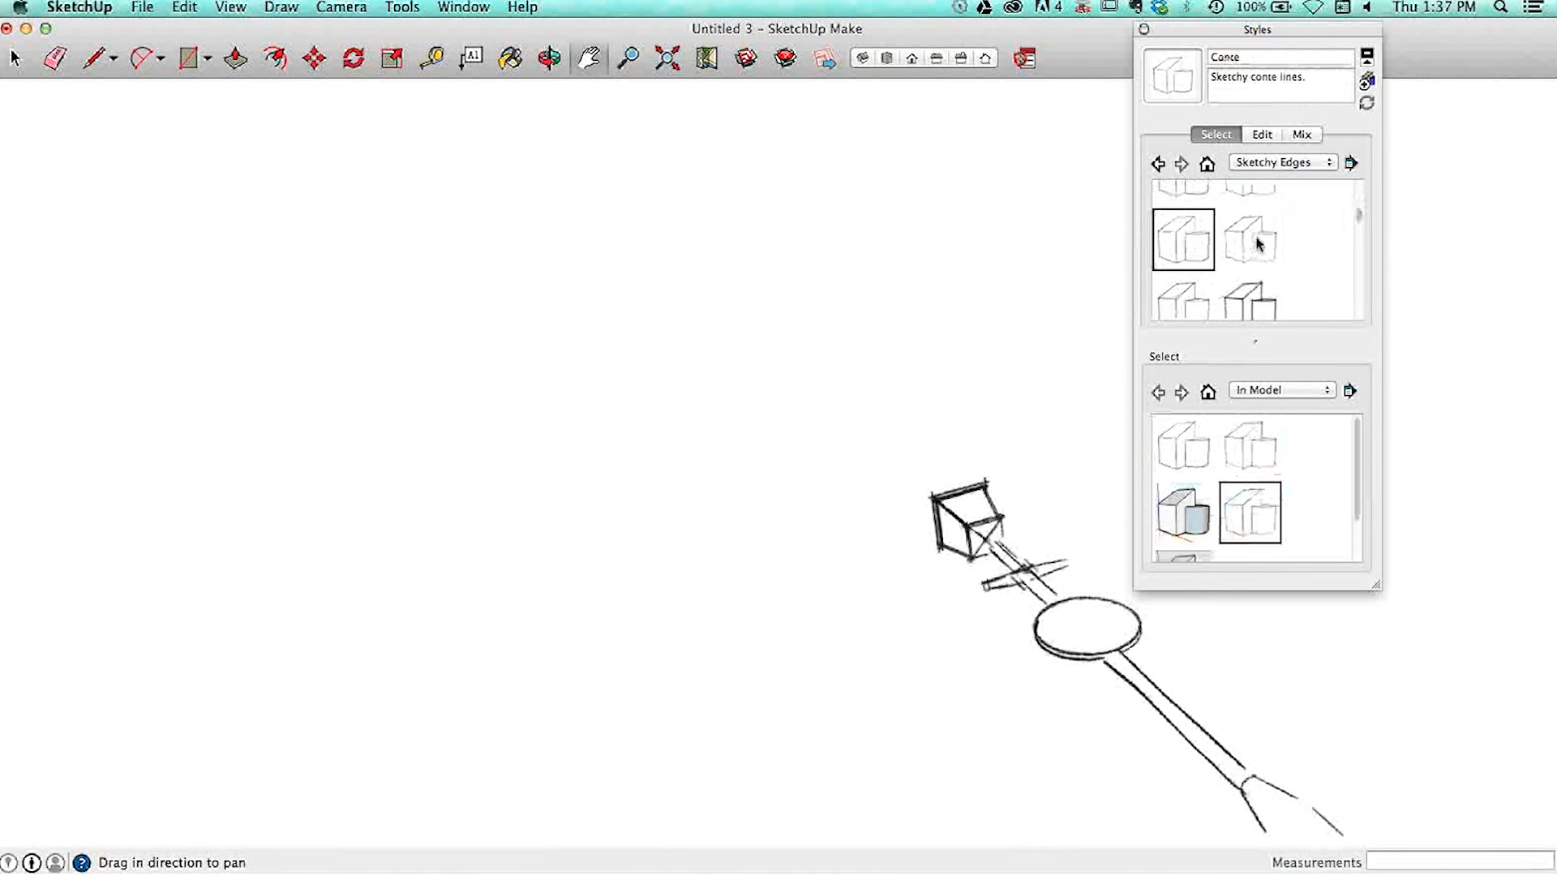
pyautogui.click(1260, 288)
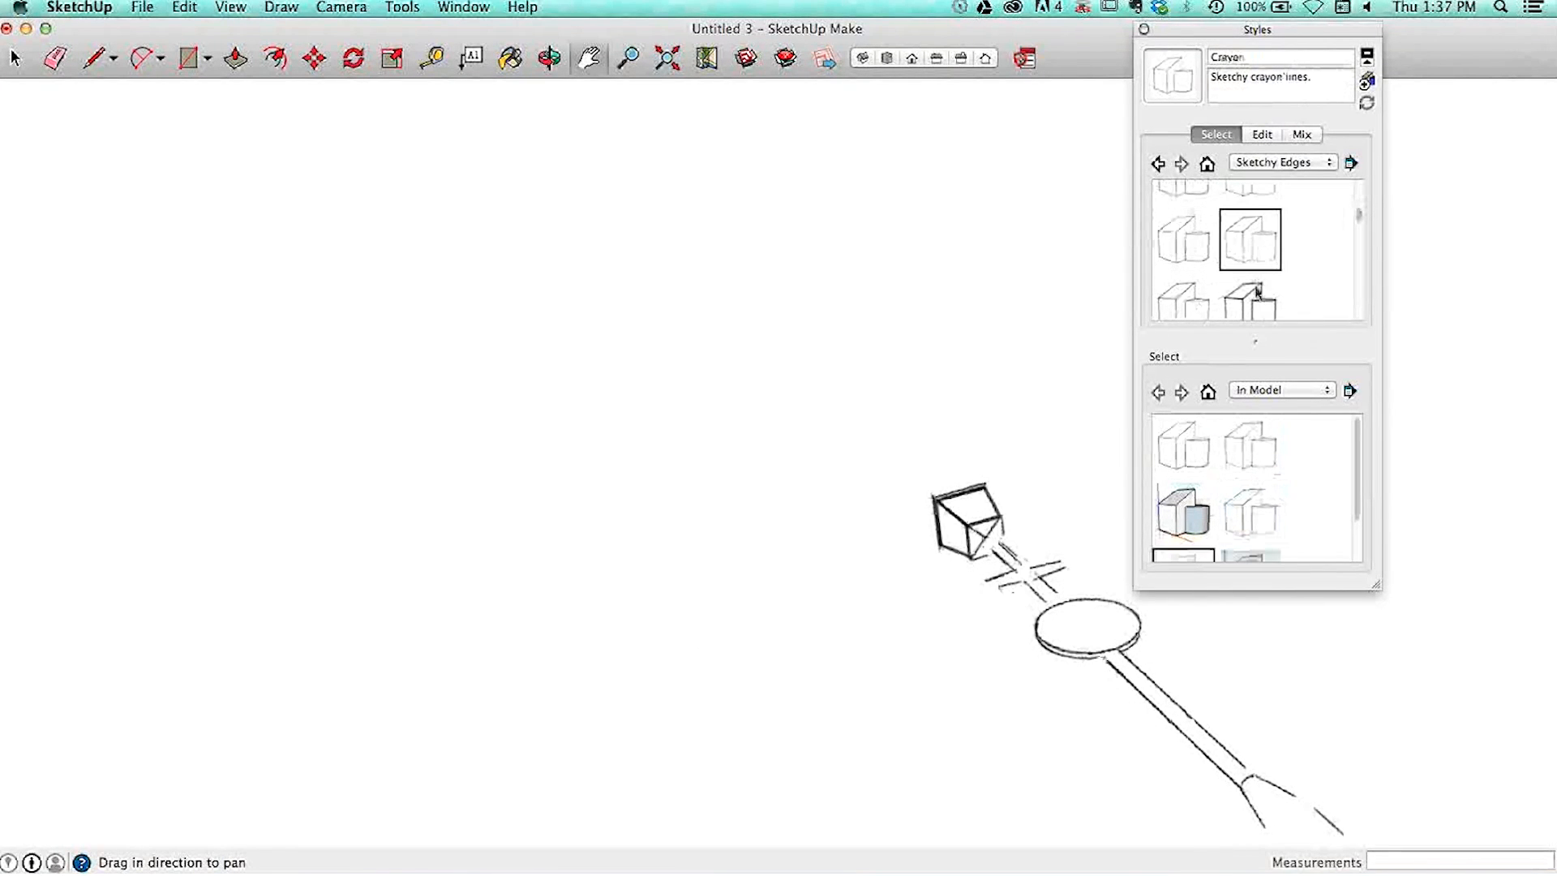
pyautogui.click(1192, 304)
pyautogui.moveTo(1359, 208); pyautogui.dragTo(1359, 199)
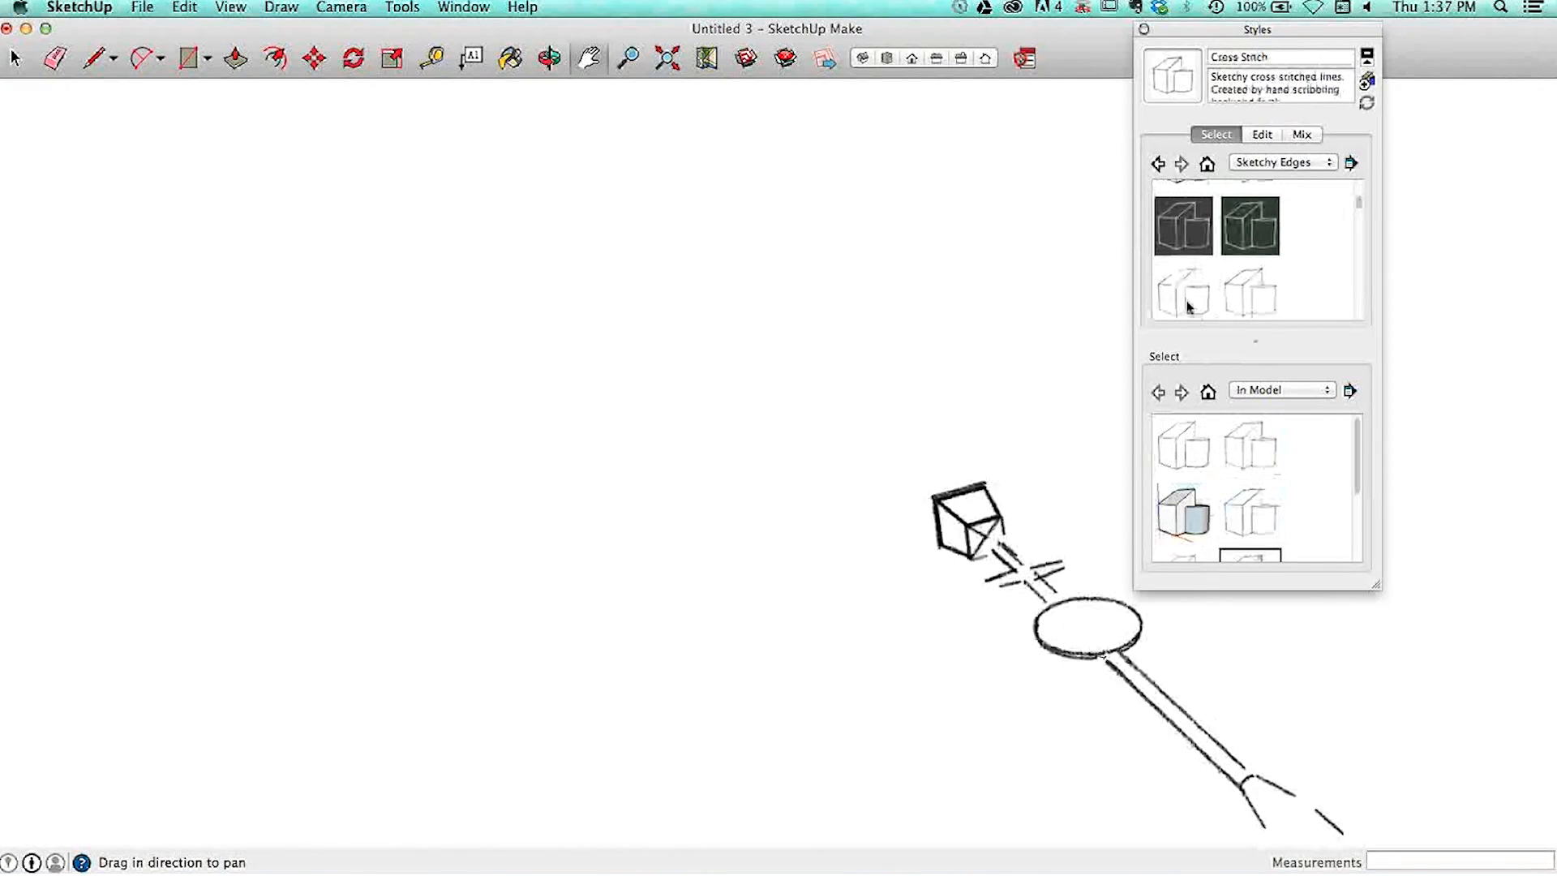
pyautogui.click(1213, 301)
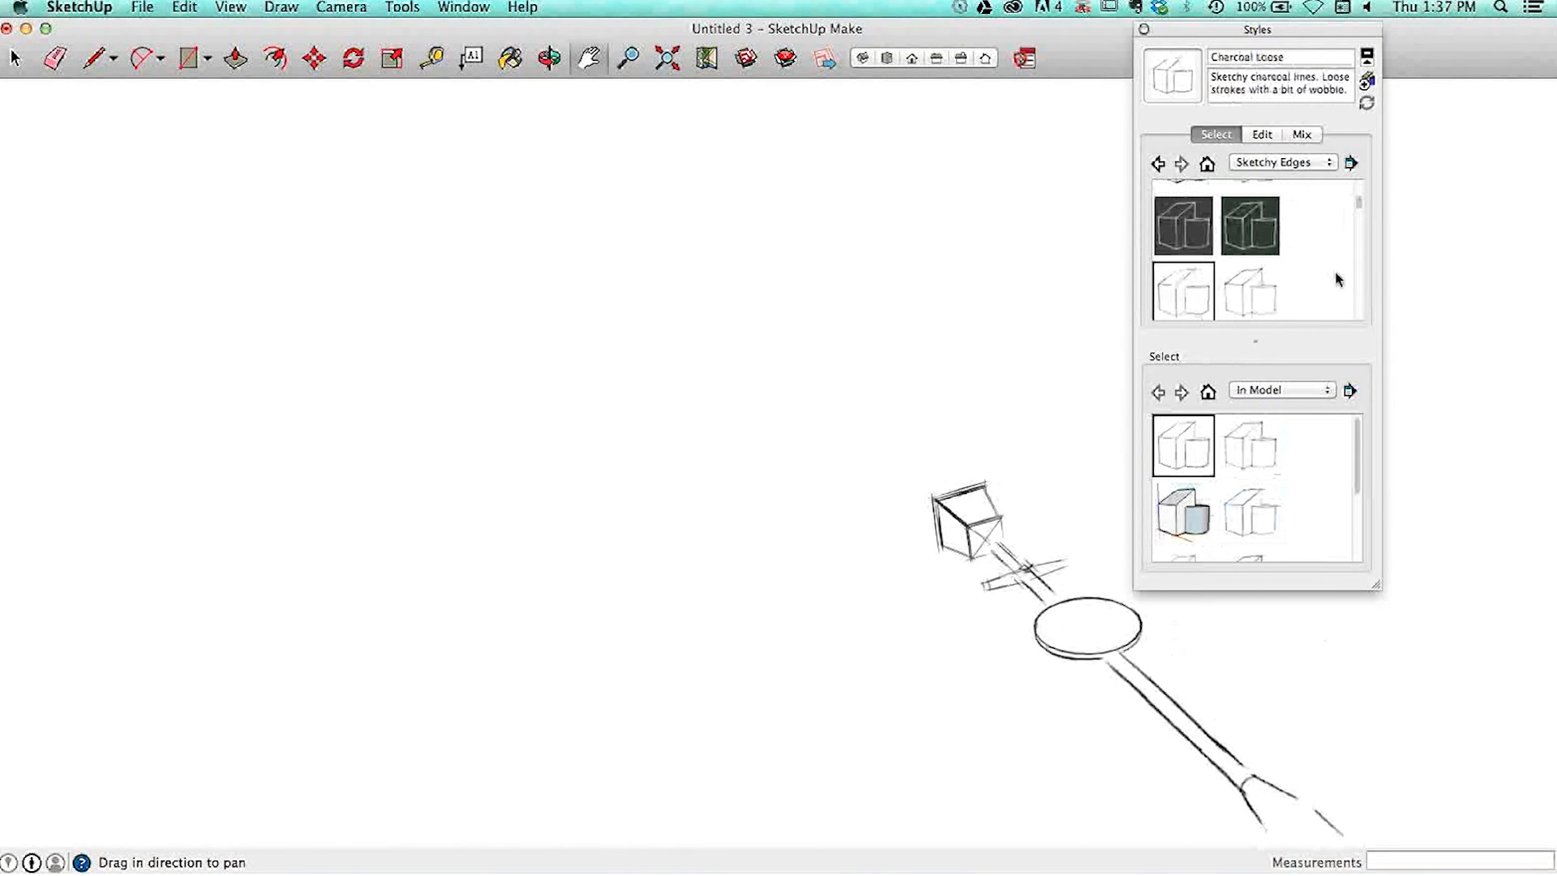
# - Export the current view as a 2D PNG graphic named streetLight02_altStyle.png in the export2D folder
pyautogui.click(144, 9)
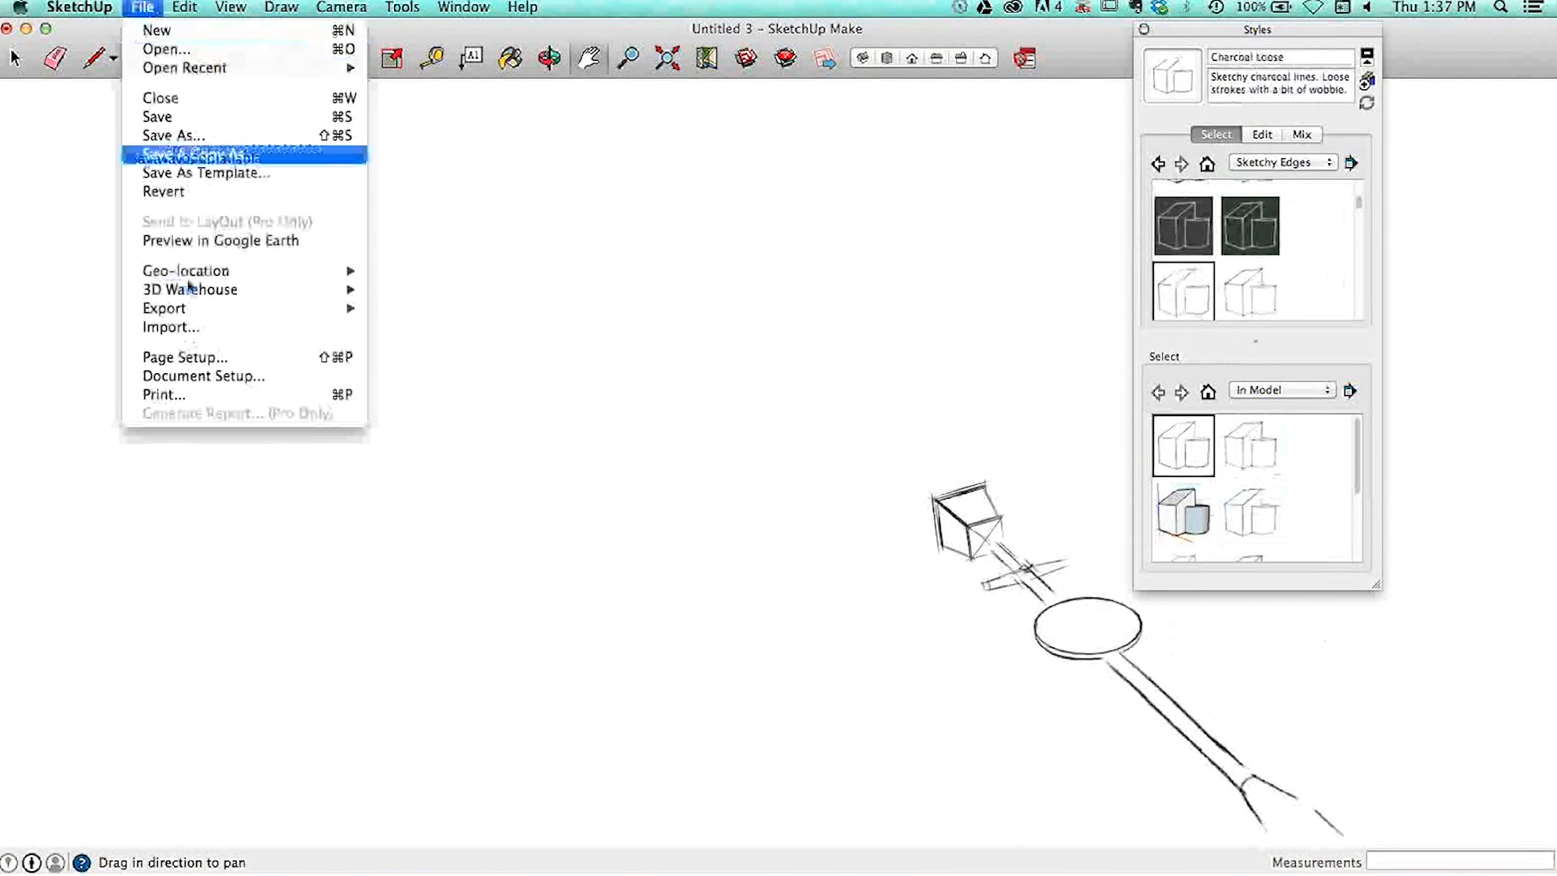
pyautogui.moveTo(325, 308)
pyautogui.click(449, 326)
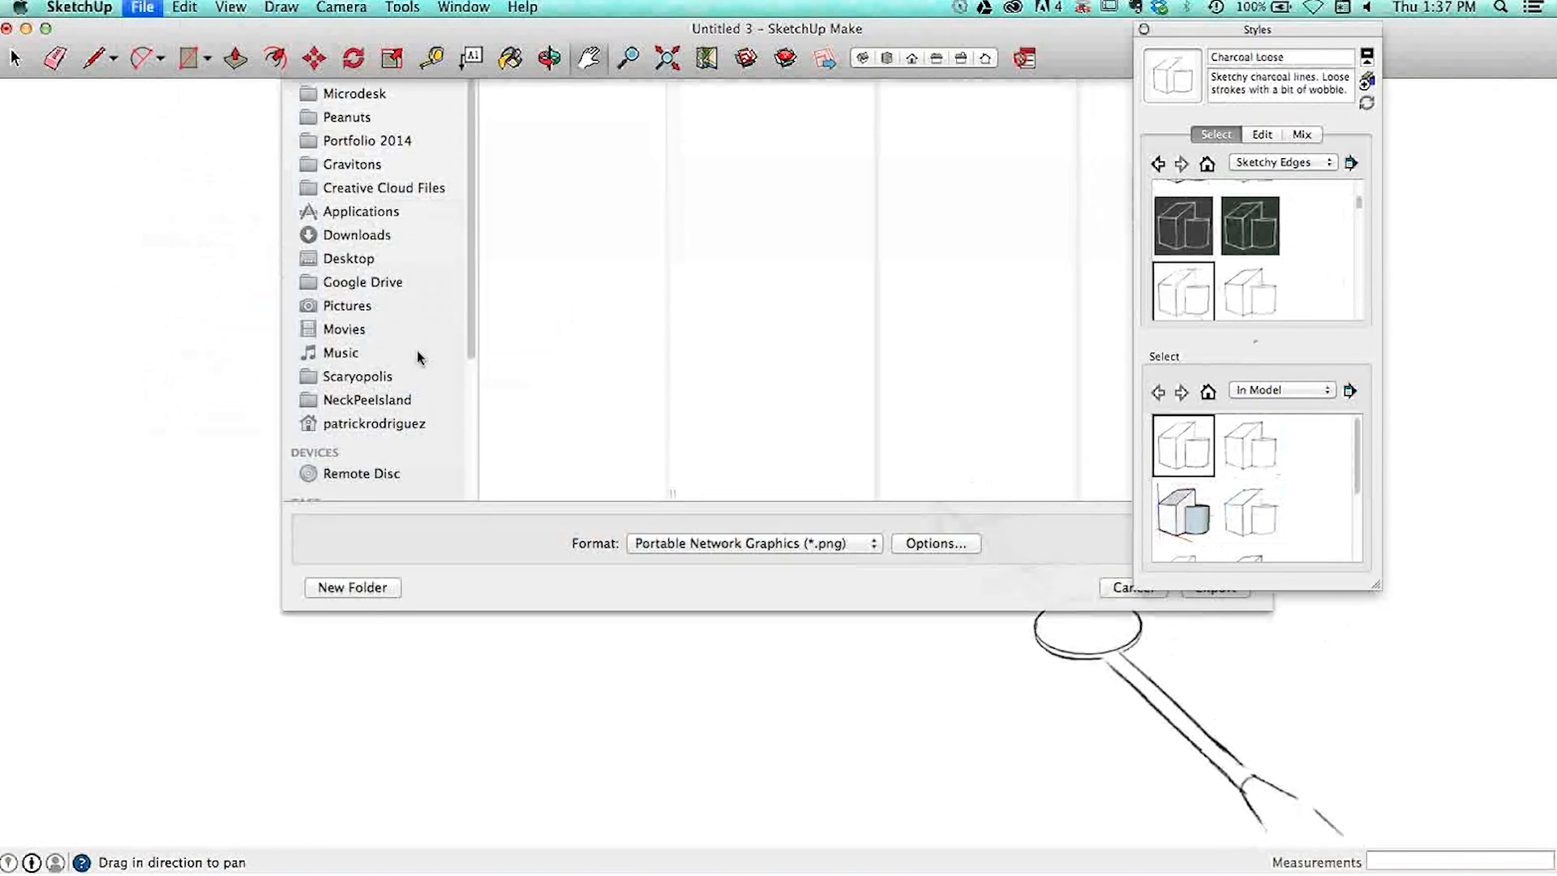
pyautogui.moveTo(1221, 40); pyautogui.dragTo(1402, 41)
pyautogui.click(1155, 284)
pyautogui.click(741, 113)
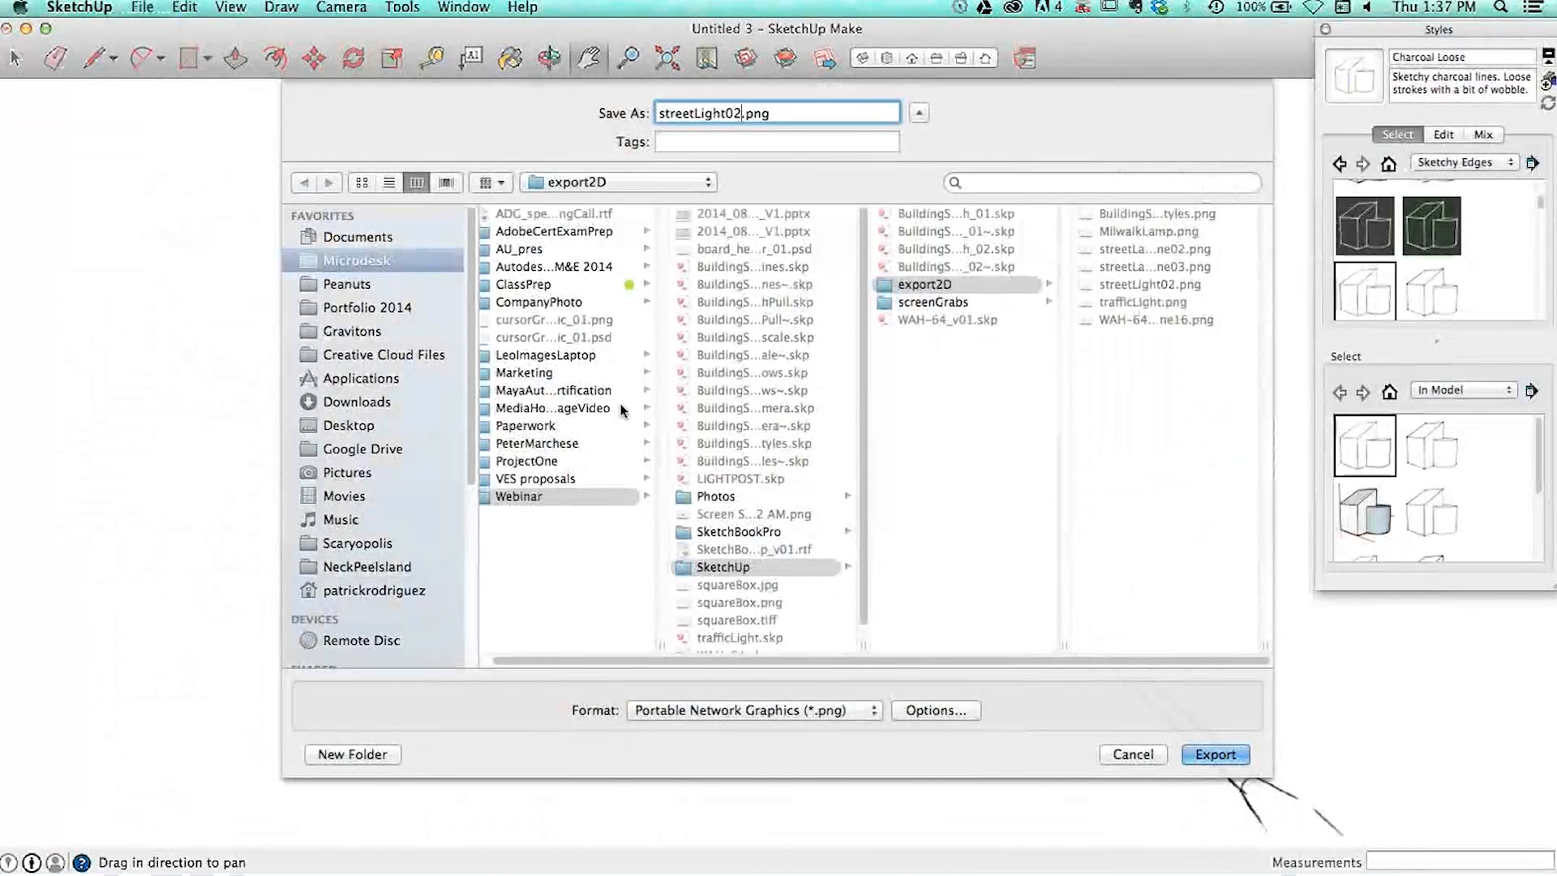
pyautogui.write('_s')
pyautogui.press('BackSpace')
pyautogui.write('altStyle')
pyautogui.press('Return')
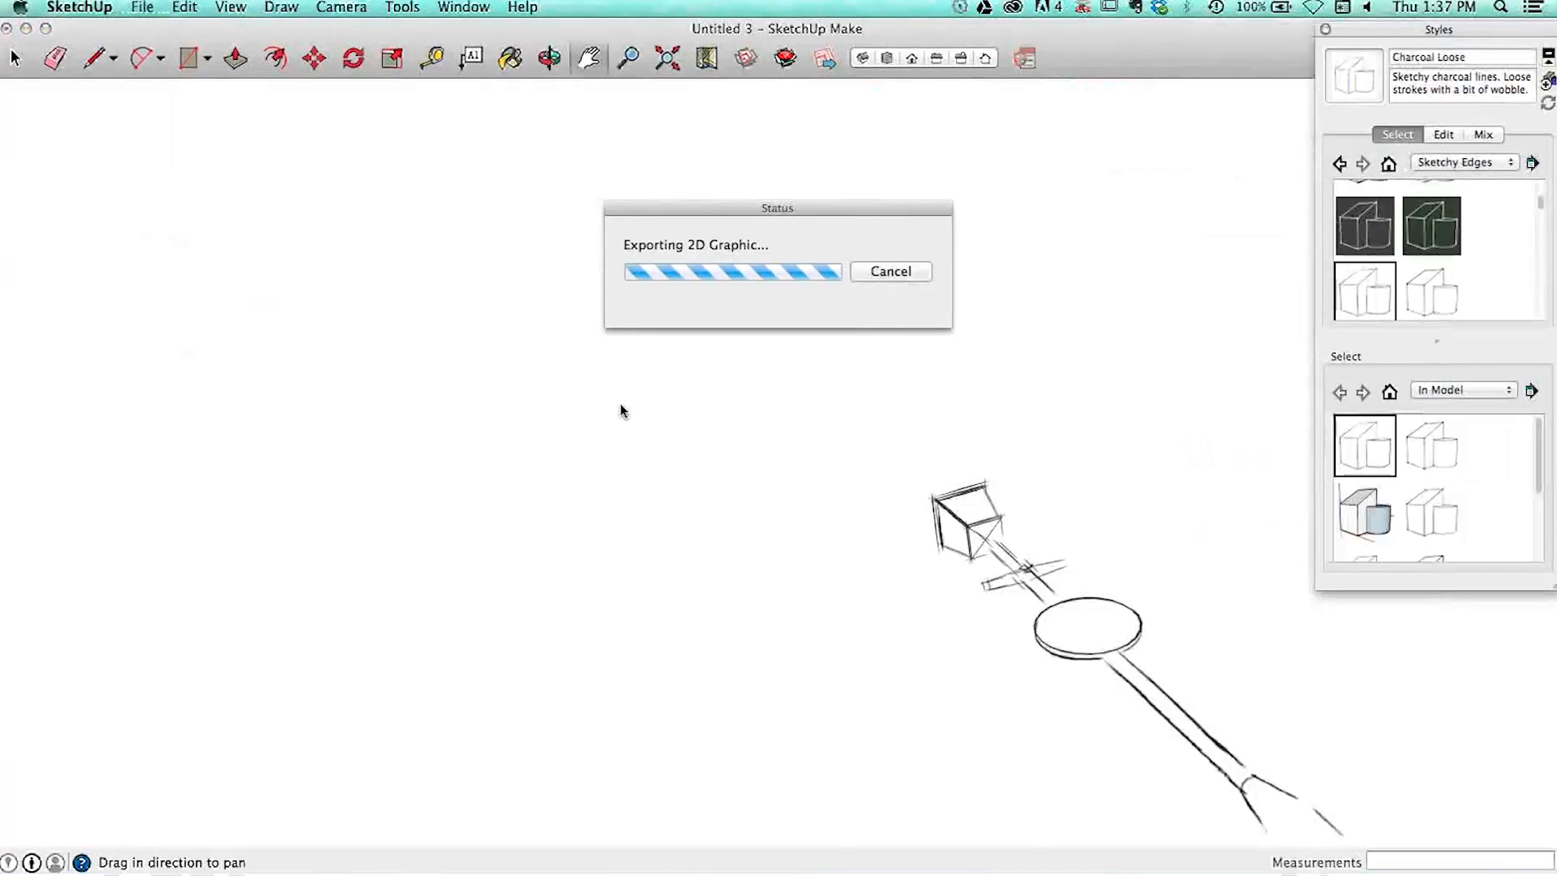
# - Switch to SketchBook and add the image streetLight02_altStyle.png to the robot drawing
pyautogui.press('super+Tab')
pyautogui.click(158, 7)
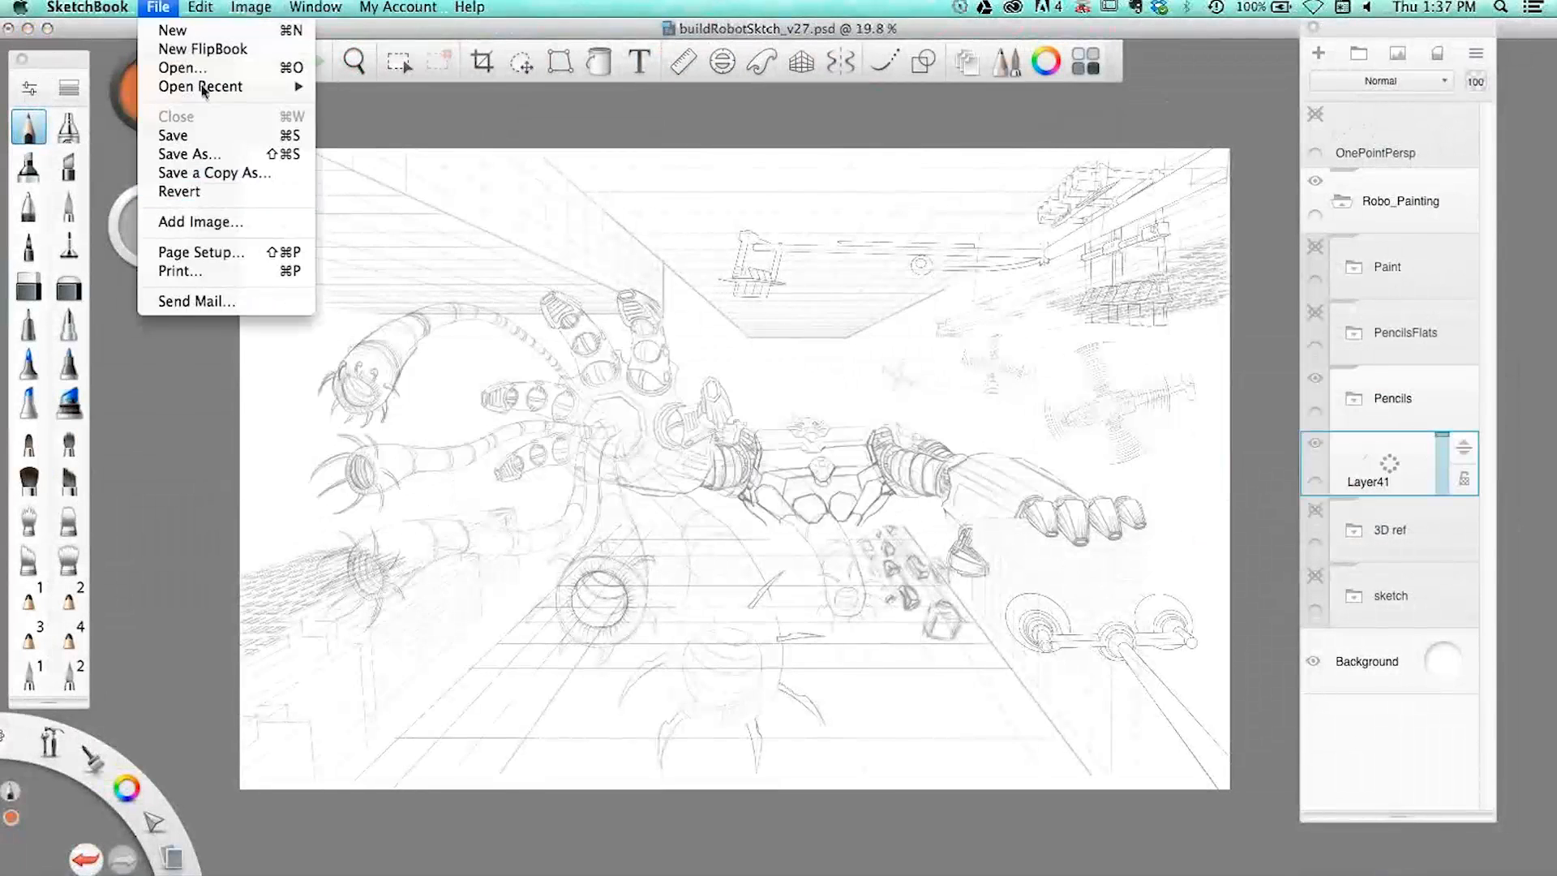
pyautogui.click(205, 224)
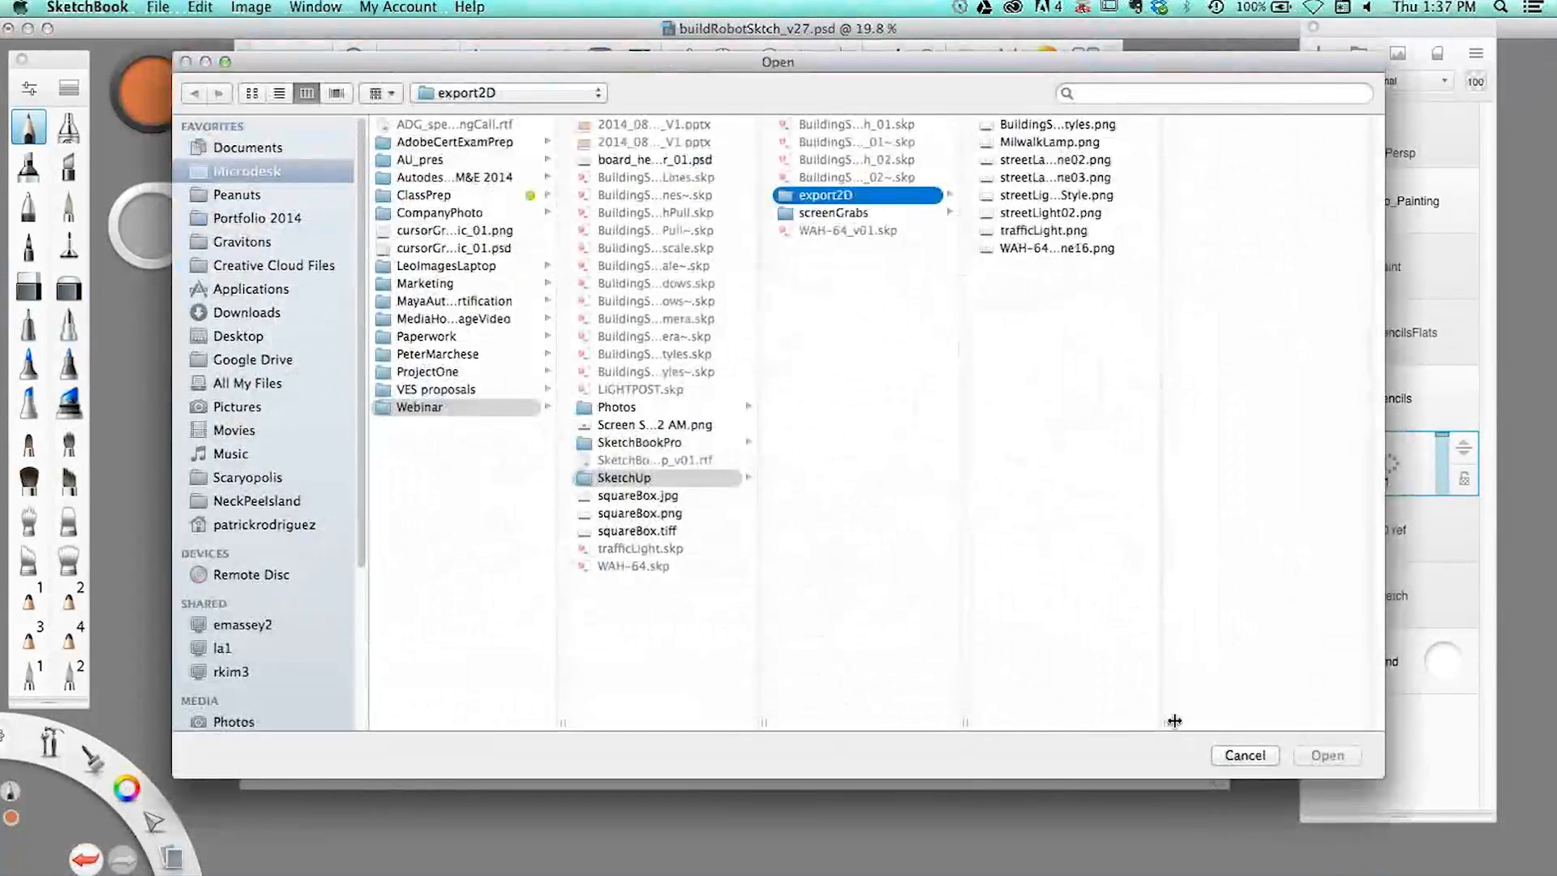
pyautogui.click(1046, 196)
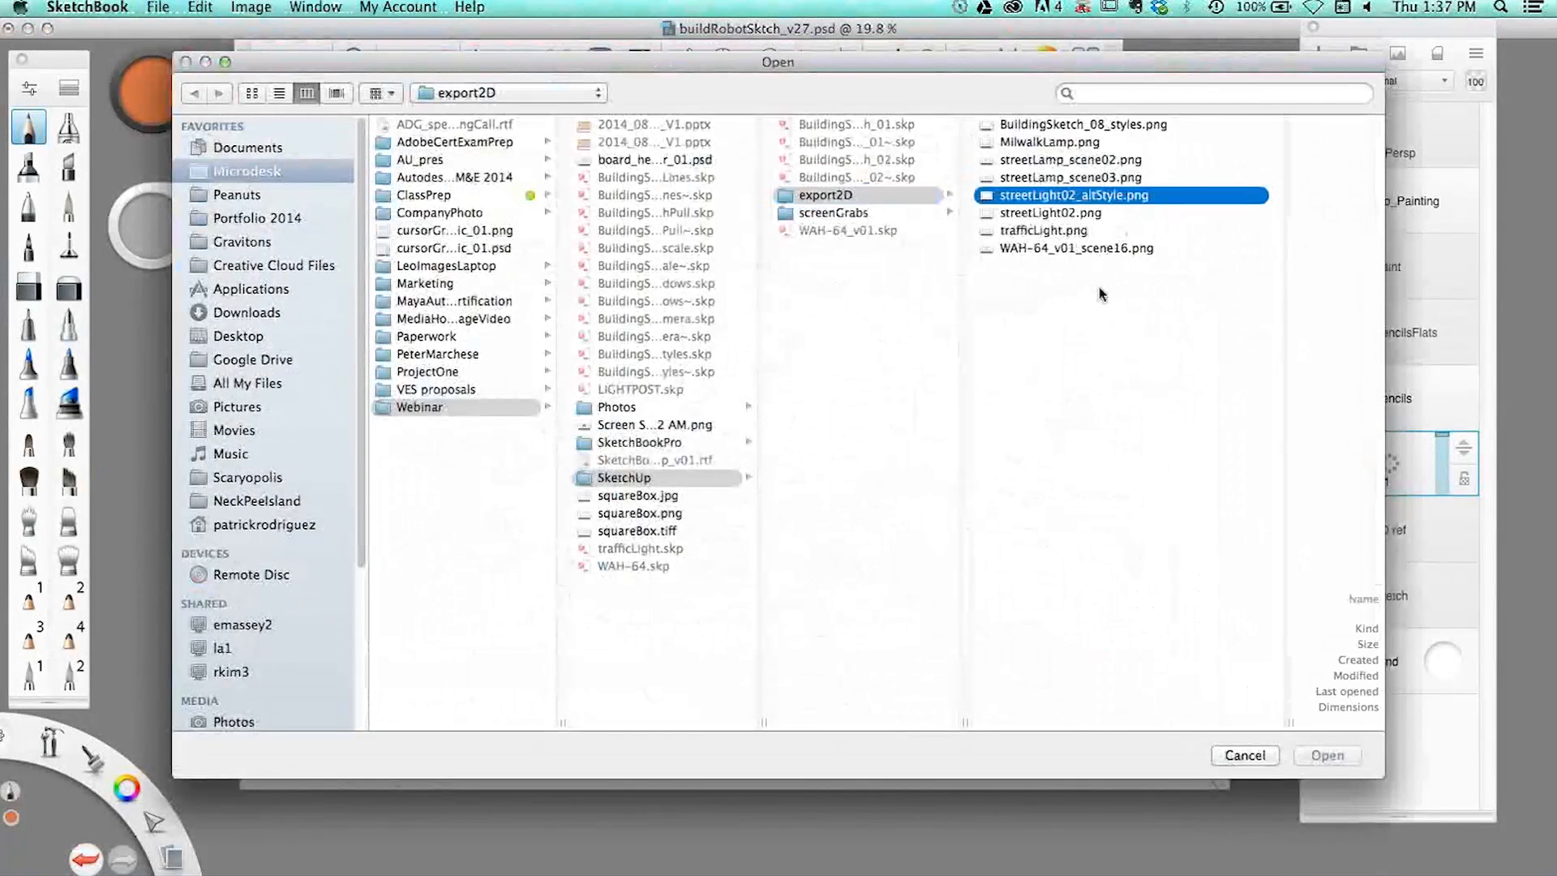
pyautogui.click(1337, 755)
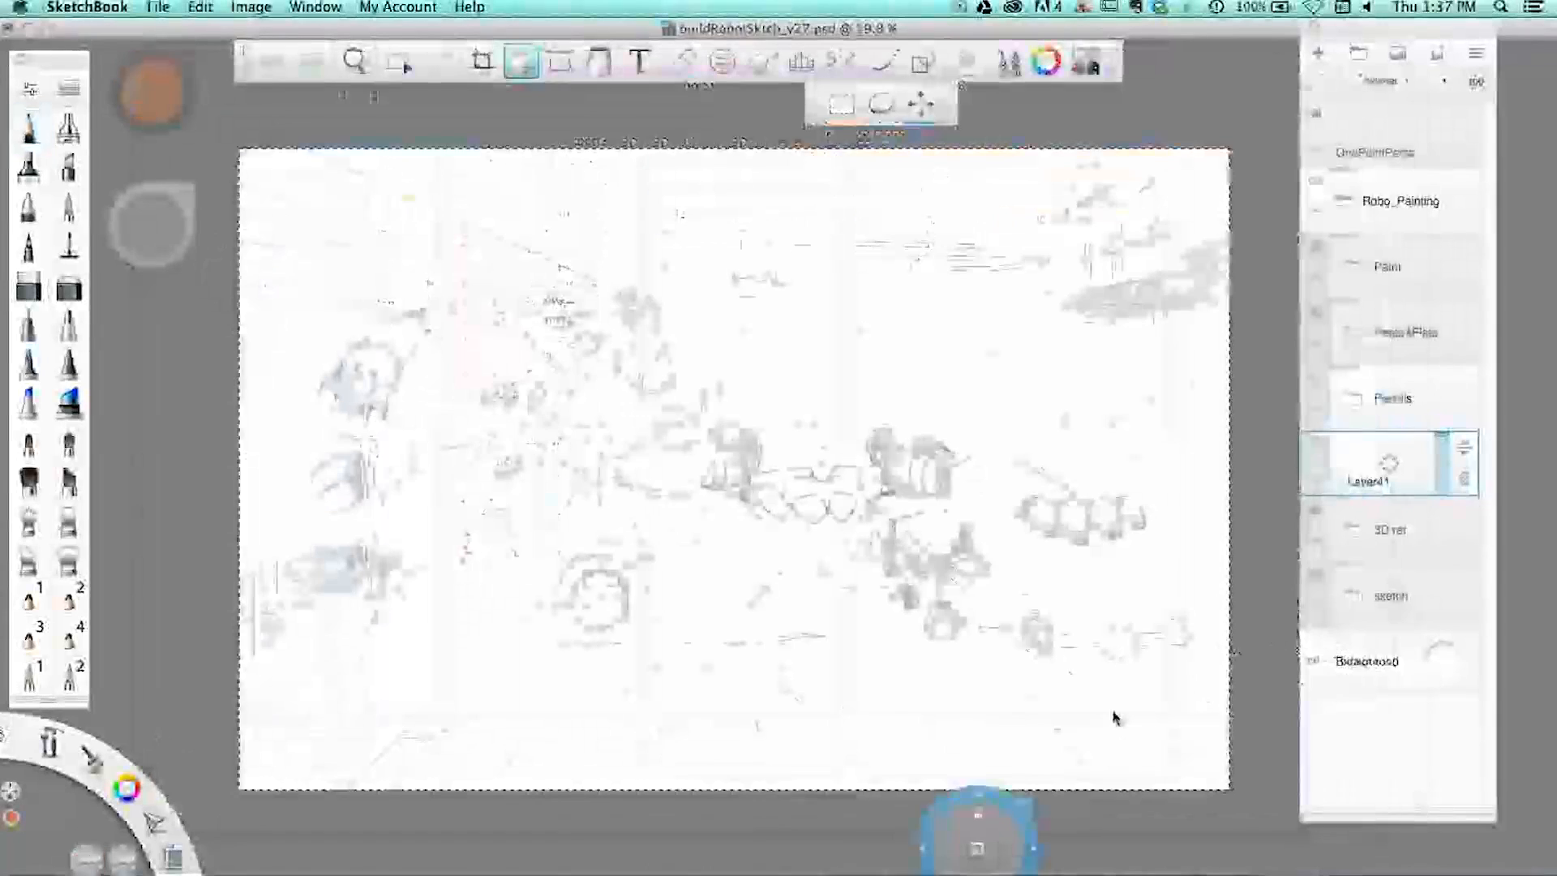
# - Reposition the added street light image over the robot drawing, examine its sketchy lines up close, and finish the placement
pyautogui.moveTo(1157, 685); pyautogui.dragTo(1232, 634)
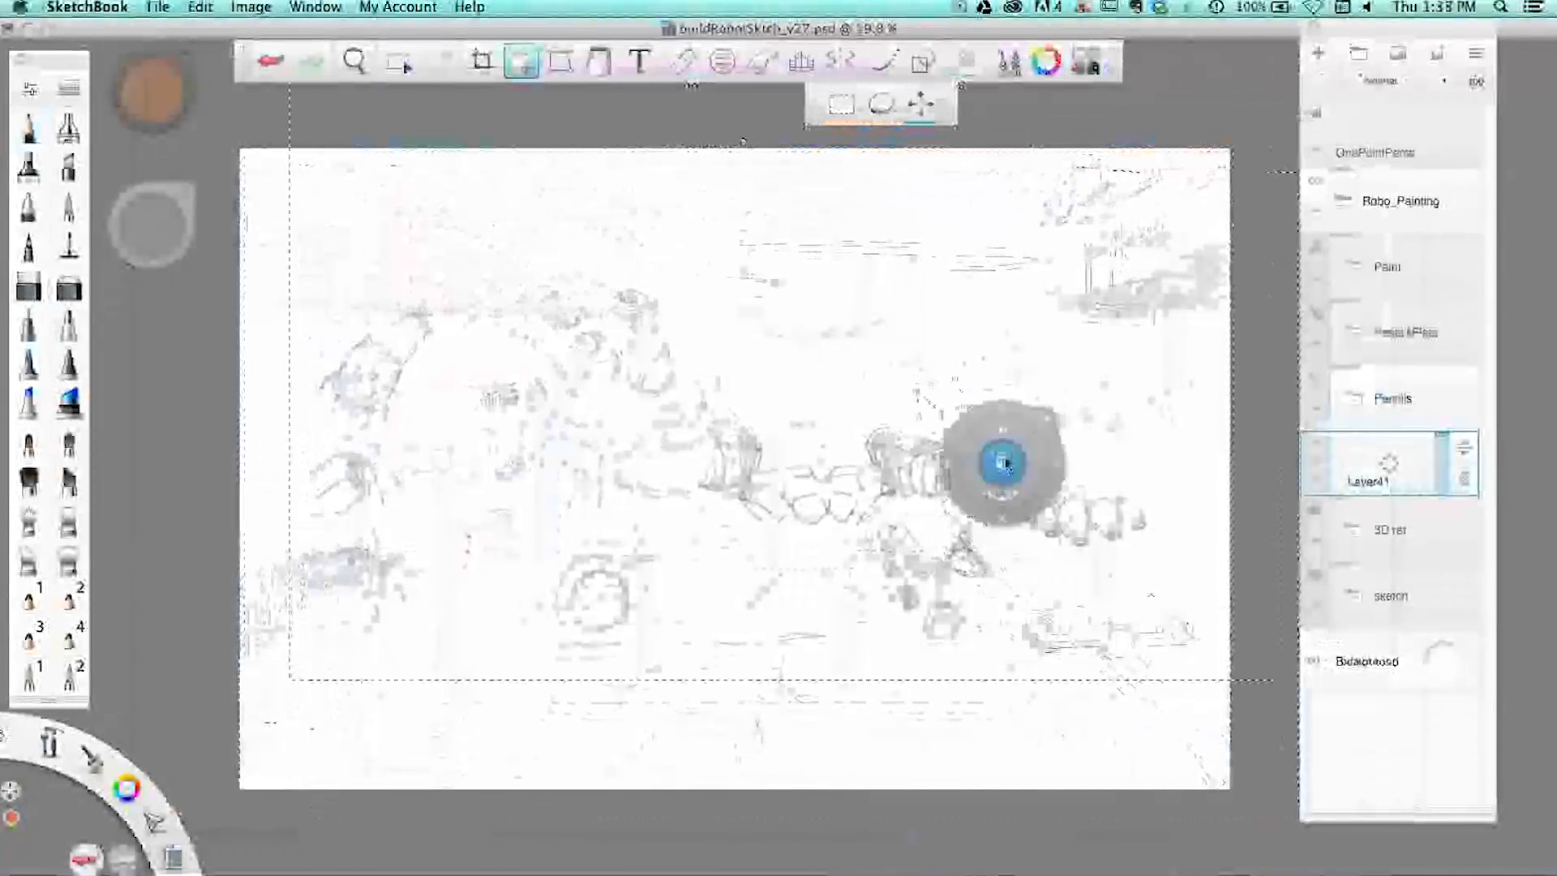
pyautogui.press('space')
pyautogui.moveTo(1005, 465); pyautogui.dragTo(1295, 573)
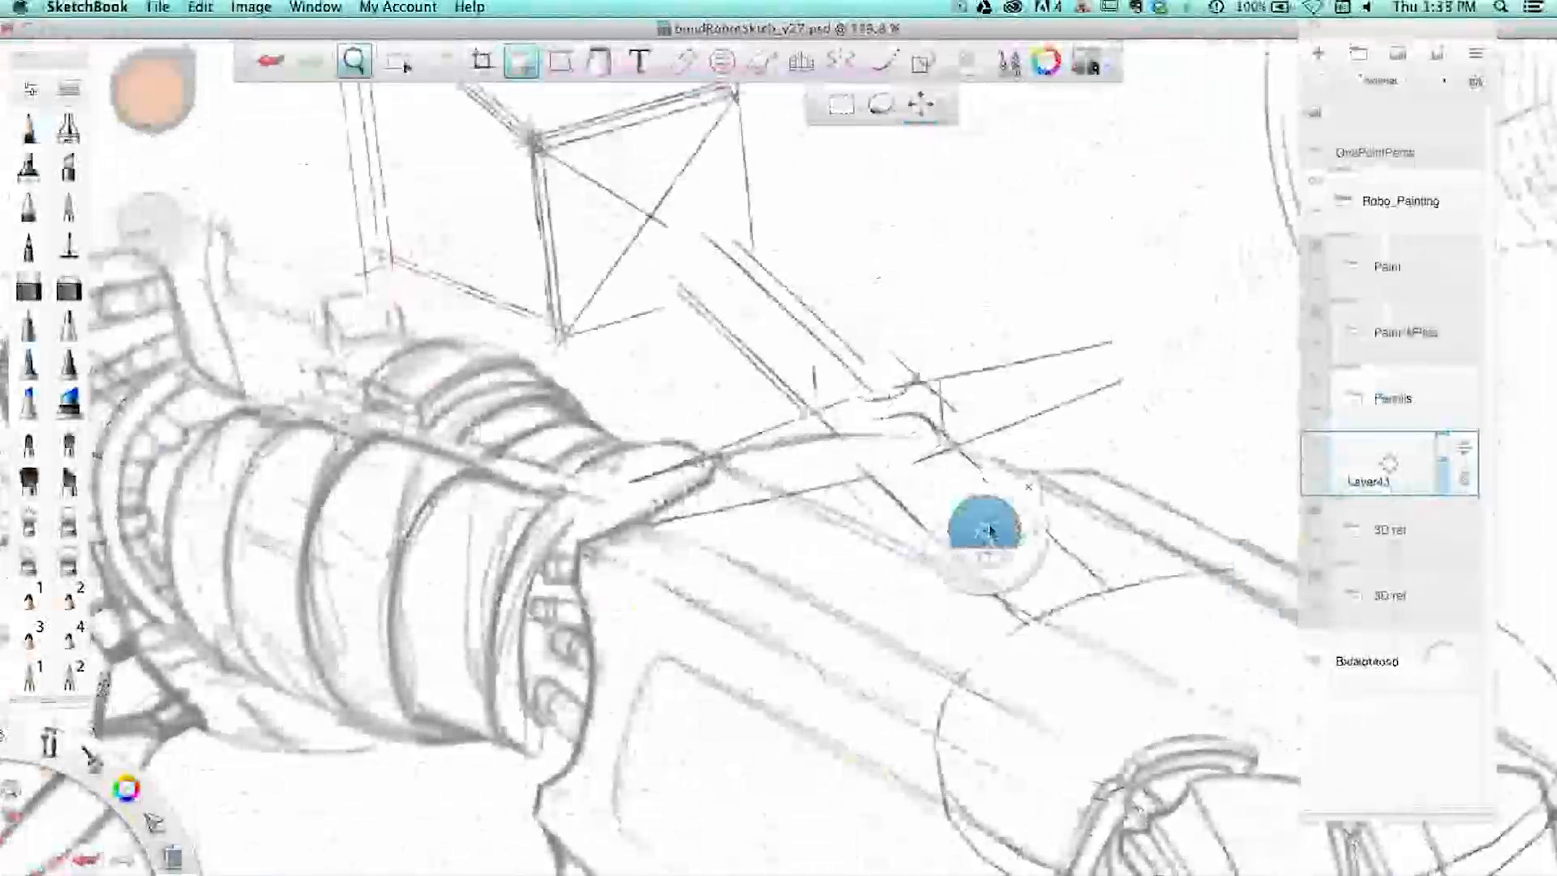
pyautogui.moveTo(987, 529); pyautogui.dragTo(792, 528)
pyautogui.press('super+v')
pyautogui.moveTo(1164, 651)
pyautogui.mouseDown()
pyautogui.moveTo(1192, 723)
pyautogui.moveTo(1216, 713)
pyautogui.moveTo(1186, 734)
pyautogui.moveTo(1188, 674)
pyautogui.mouseUp()
pyautogui.press('Escape')
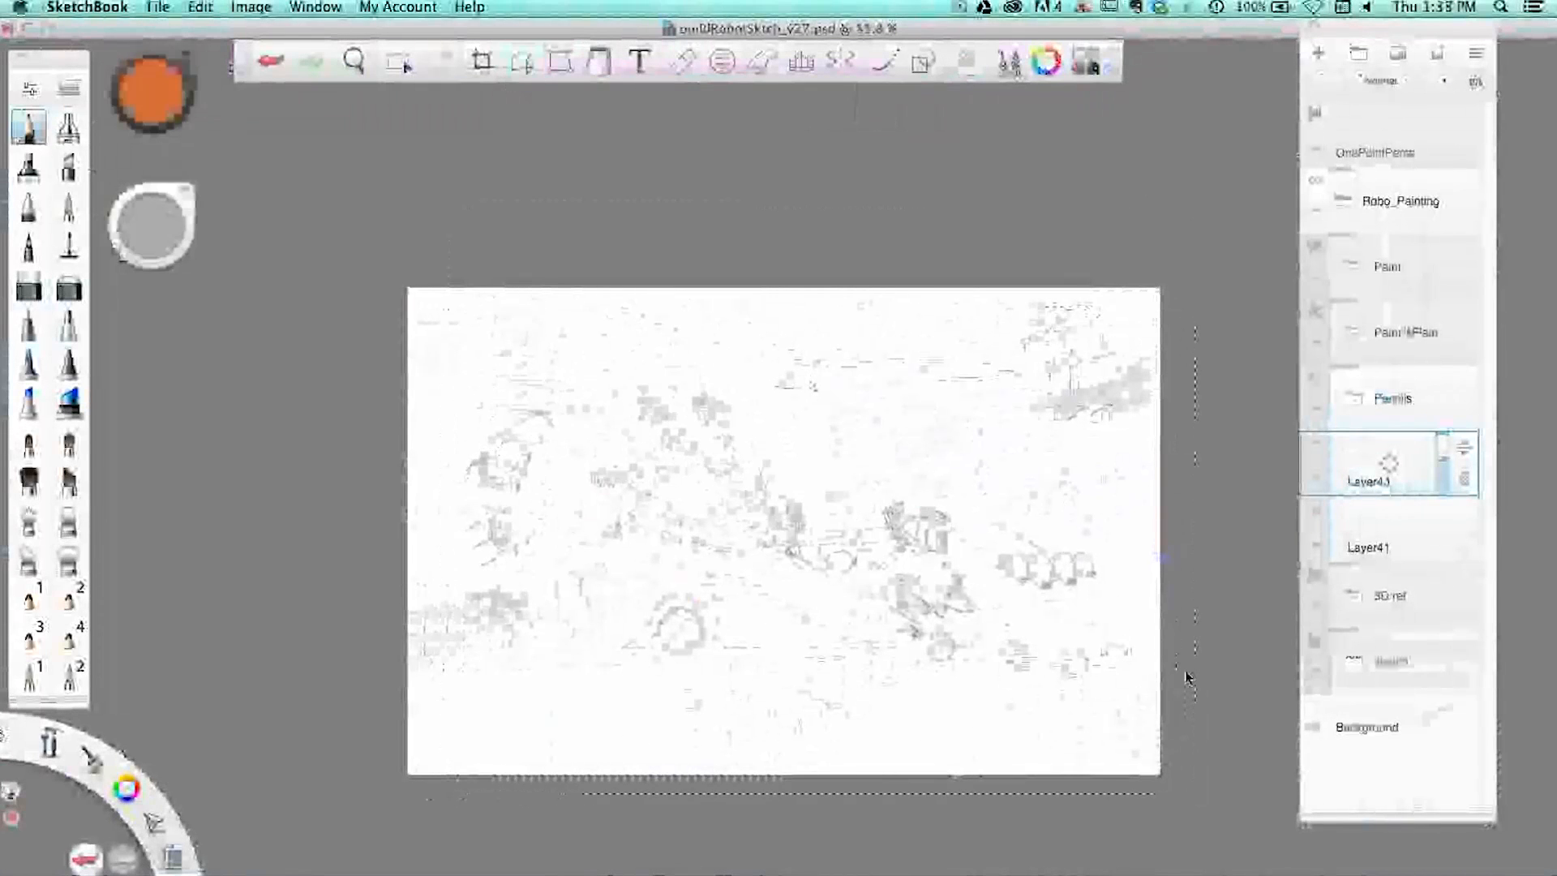
# - Switch to SketchUp and dismiss the mail notification covering the Styles window
pyautogui.press('super+Tab')
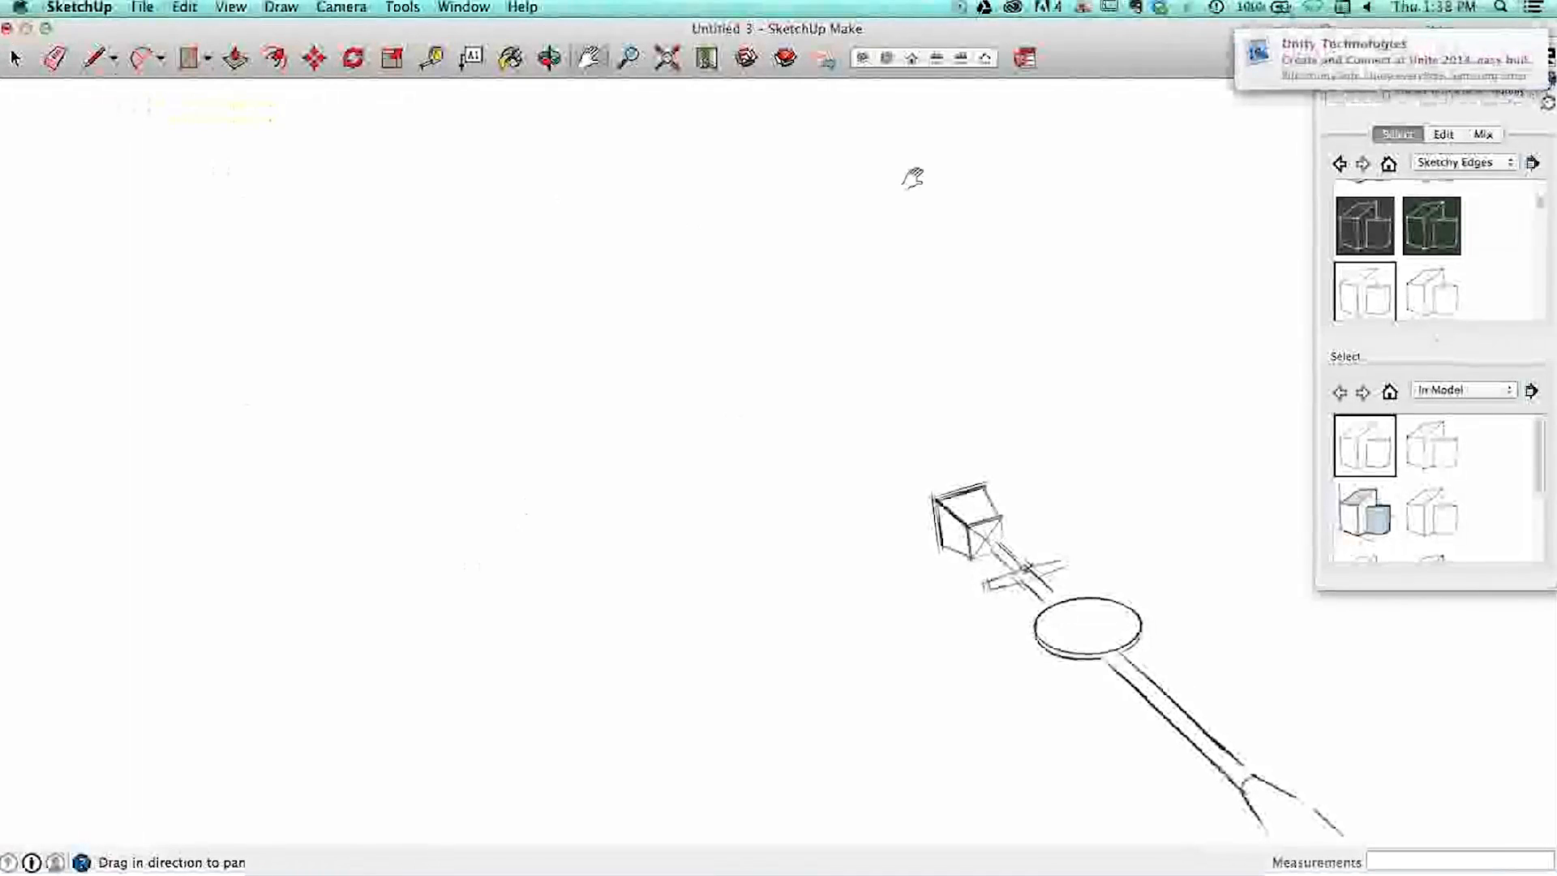
pyautogui.moveTo(1394, 57)
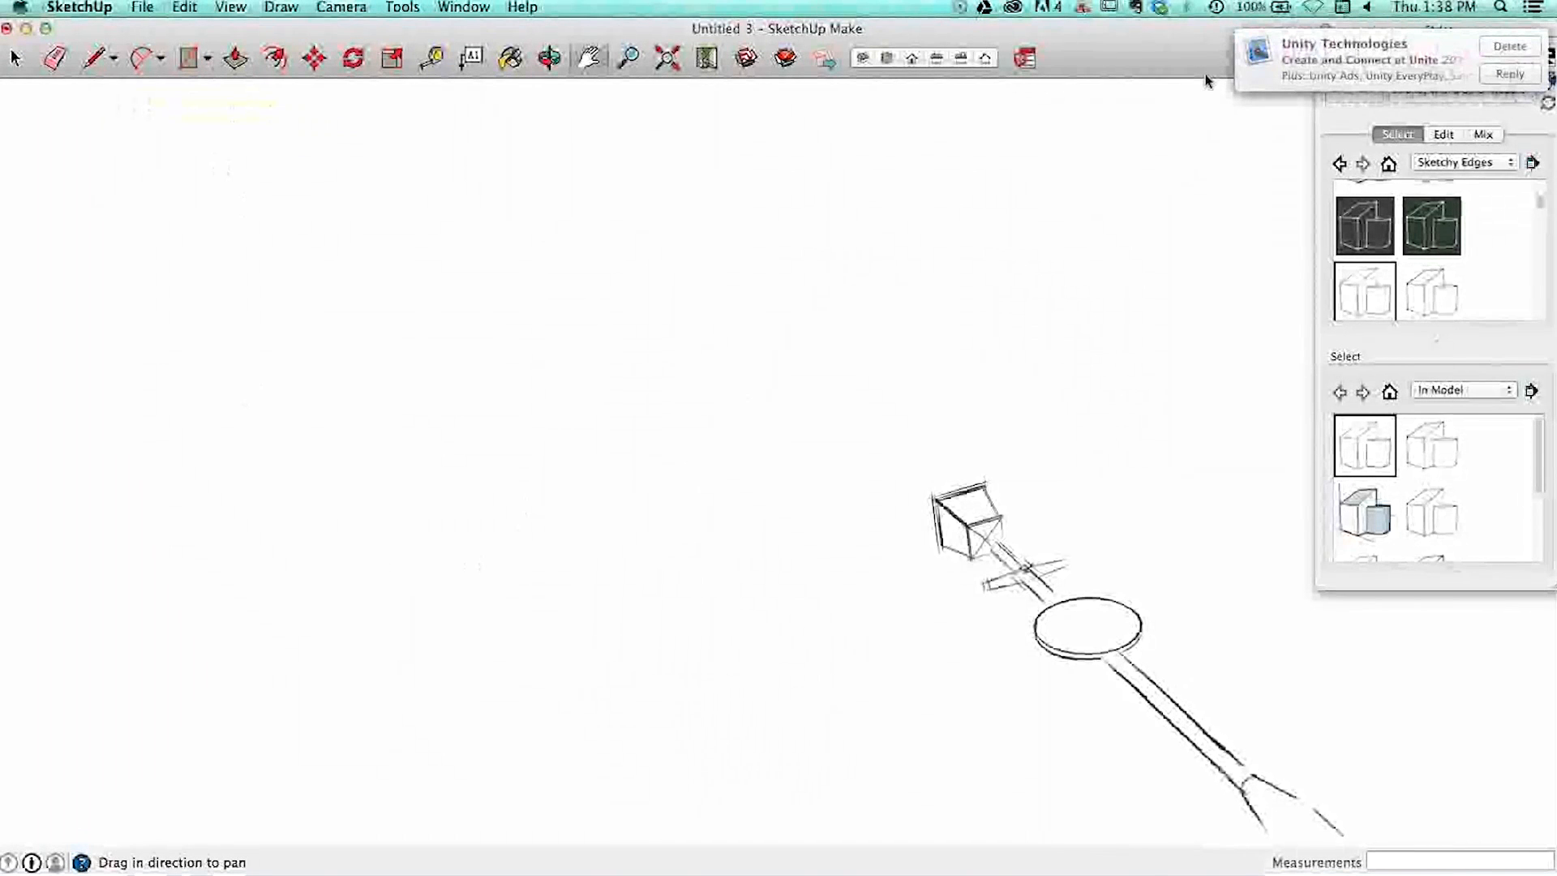
pyautogui.click(1320, 46)
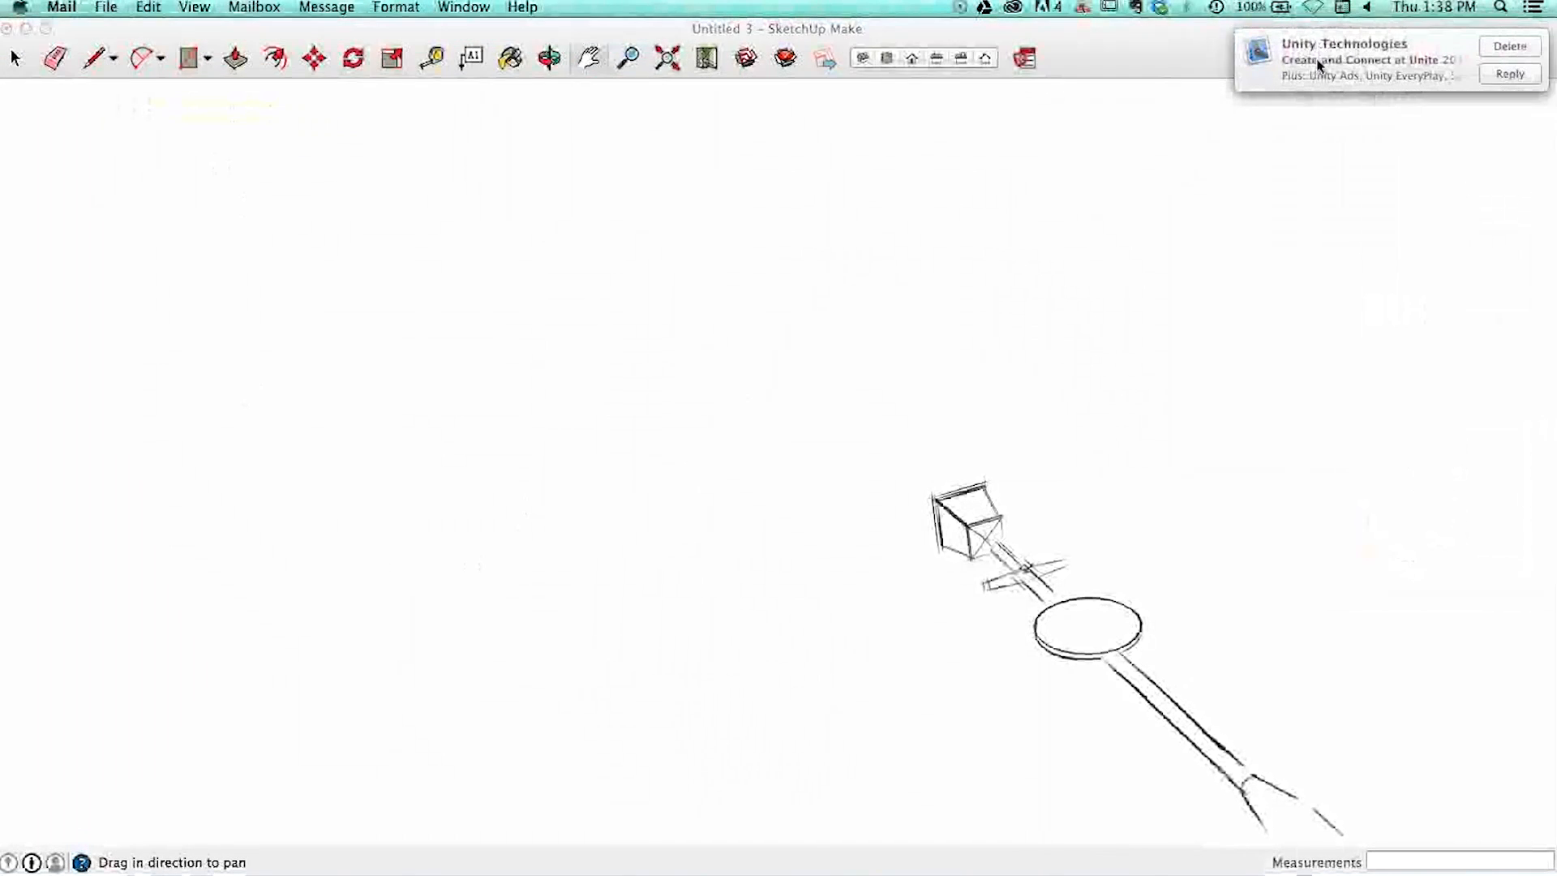
pyautogui.click(1168, 54)
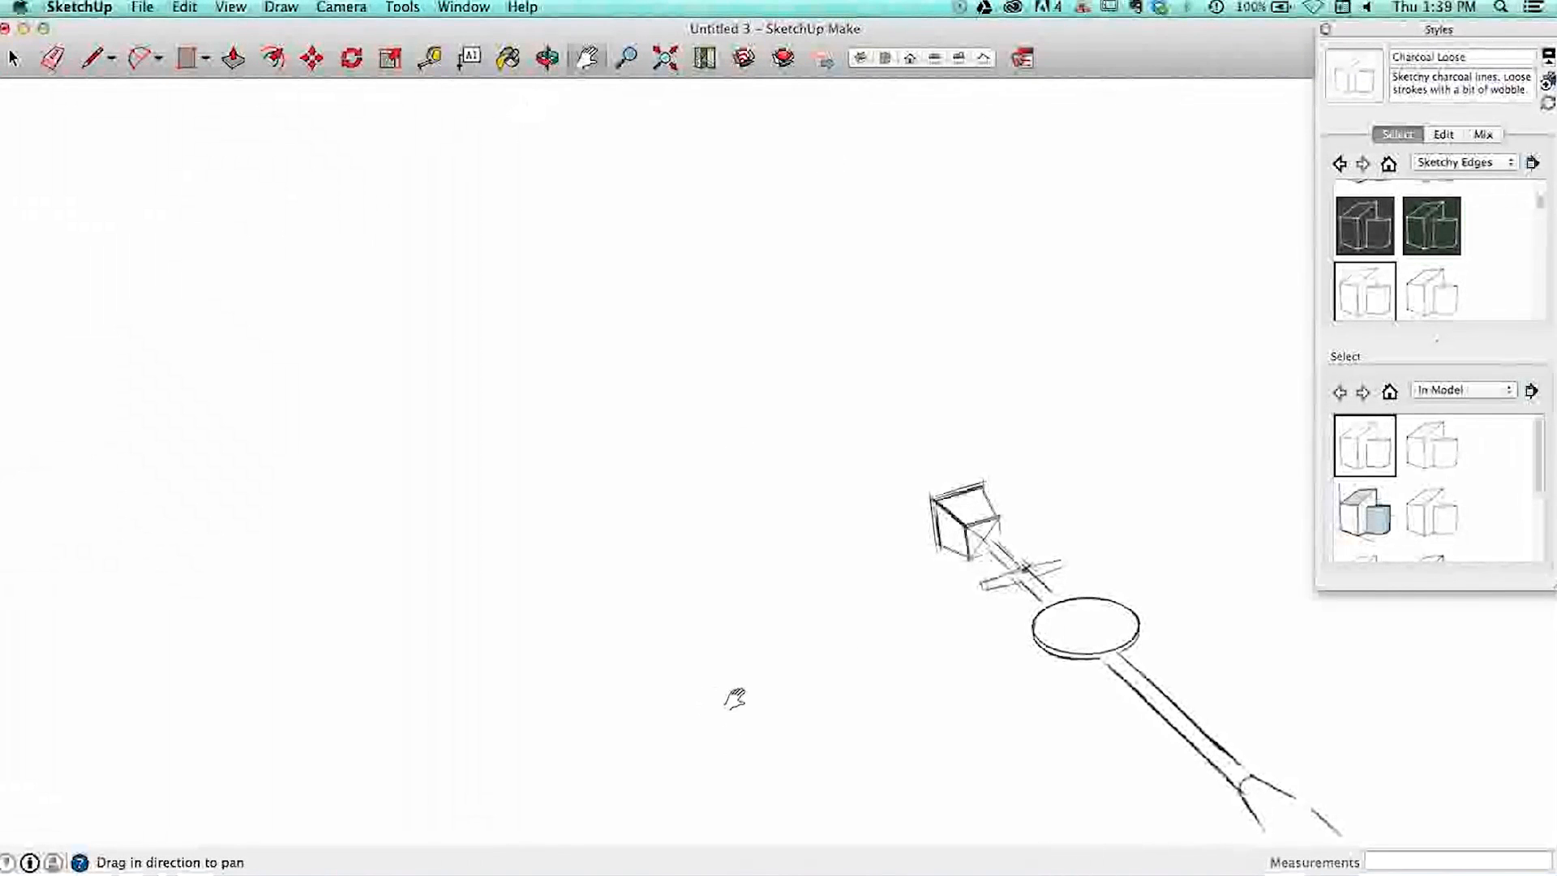
# - Show the street light from the top view and apply the Default Style from the Default Styles collection
pyautogui.click(884, 61)
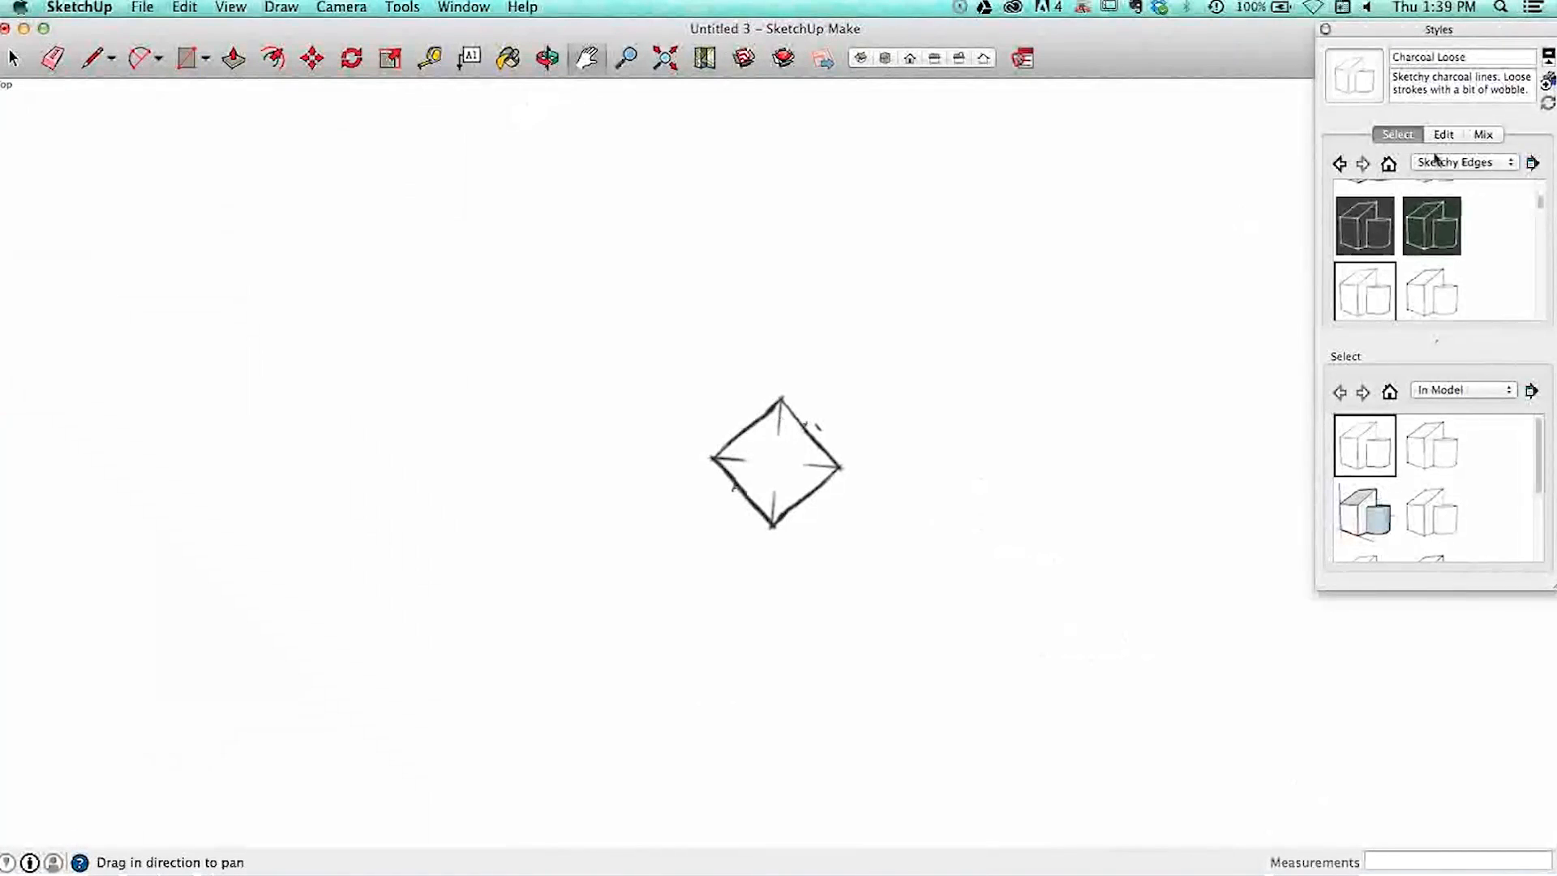
pyautogui.click(1442, 162)
pyautogui.click(1448, 134)
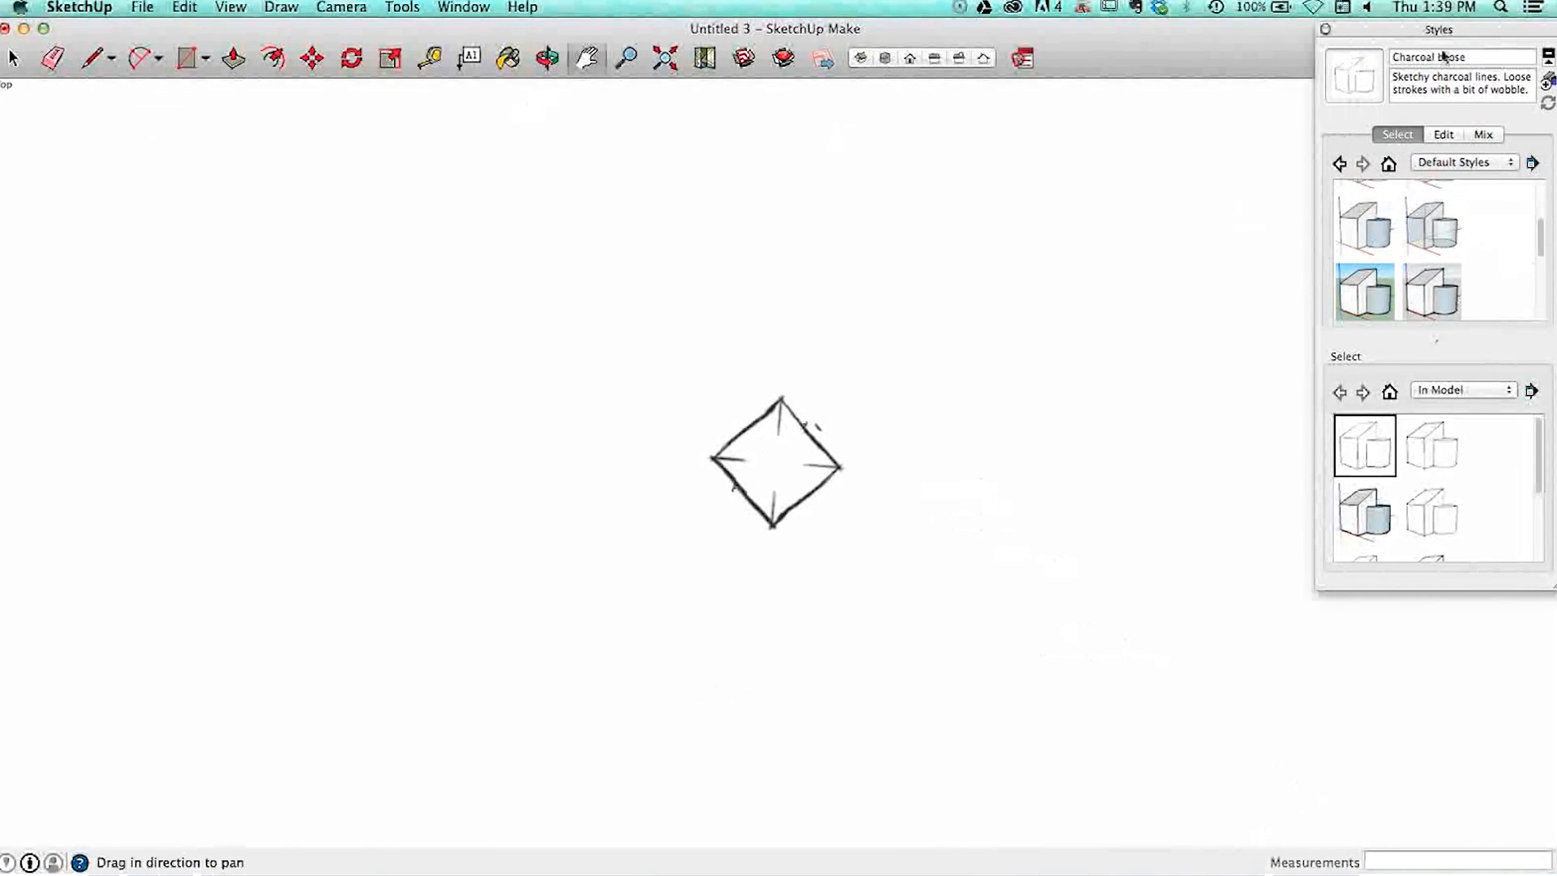
pyautogui.moveTo(1432, 30); pyautogui.dragTo(1287, 46)
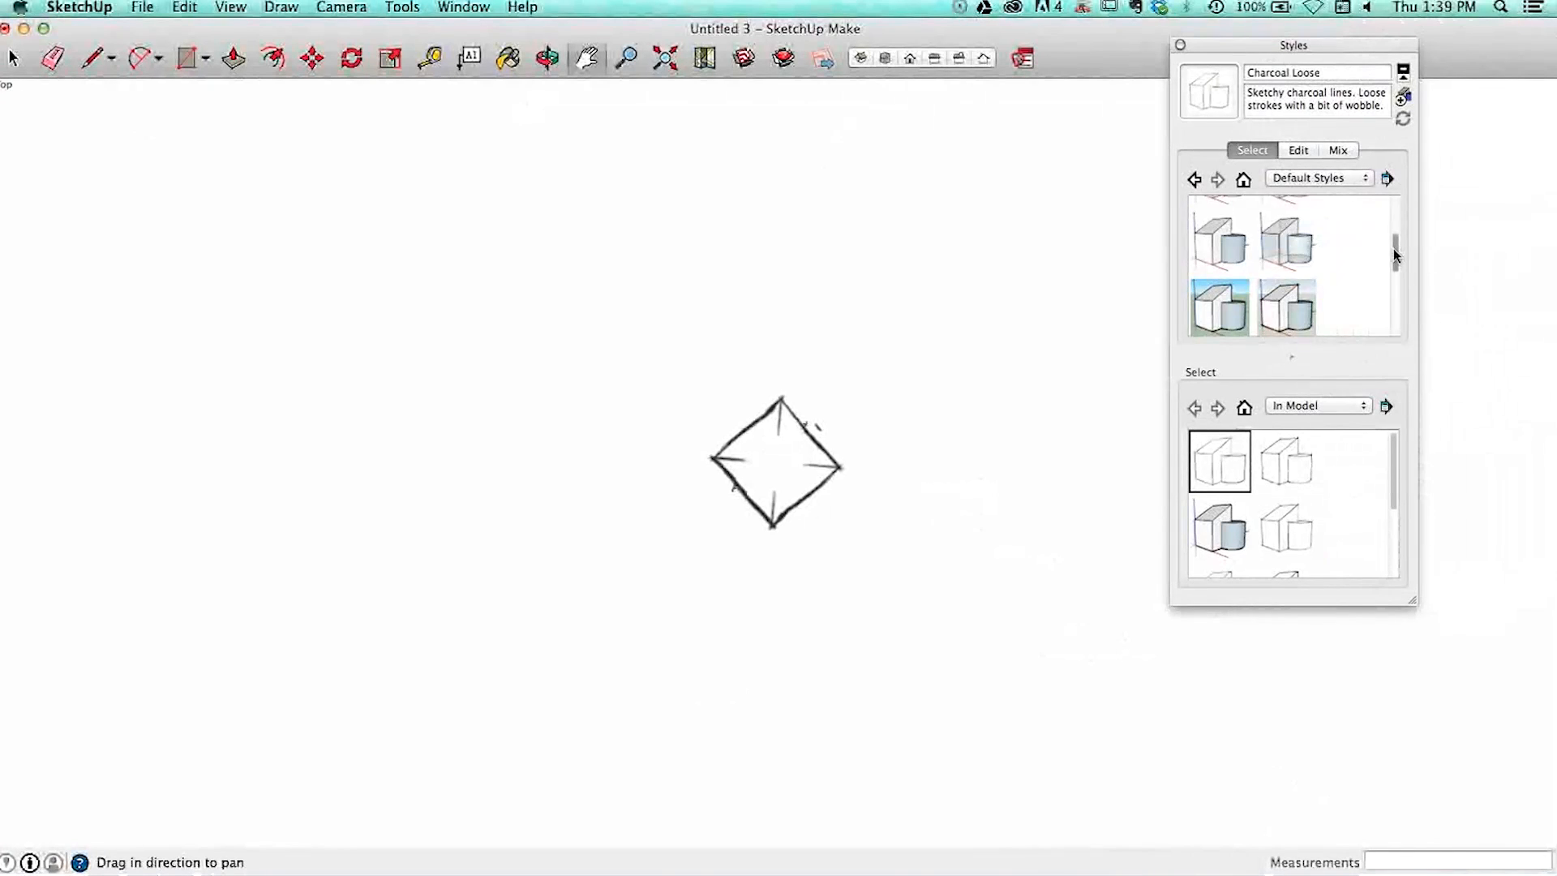
pyautogui.scroll(3, 1229, 241)
pyautogui.click(1229, 236)
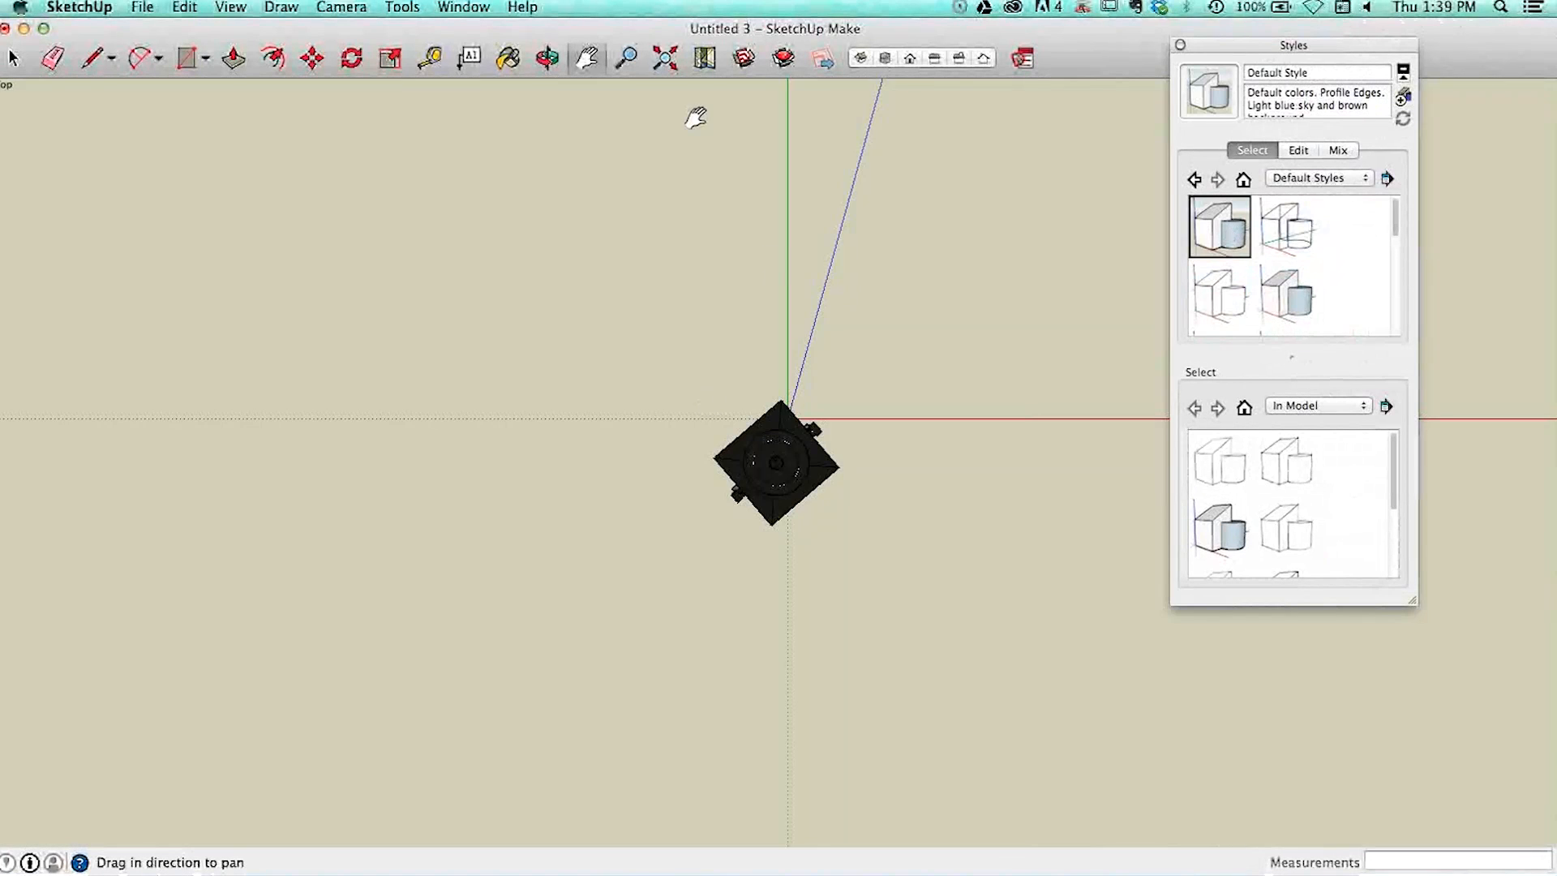
# - Start a new model and draw a closed upright rectangle about 48' 8" wide with the Line tool, left of the origin
pyautogui.click(146, 6)
pyautogui.click(154, 29)
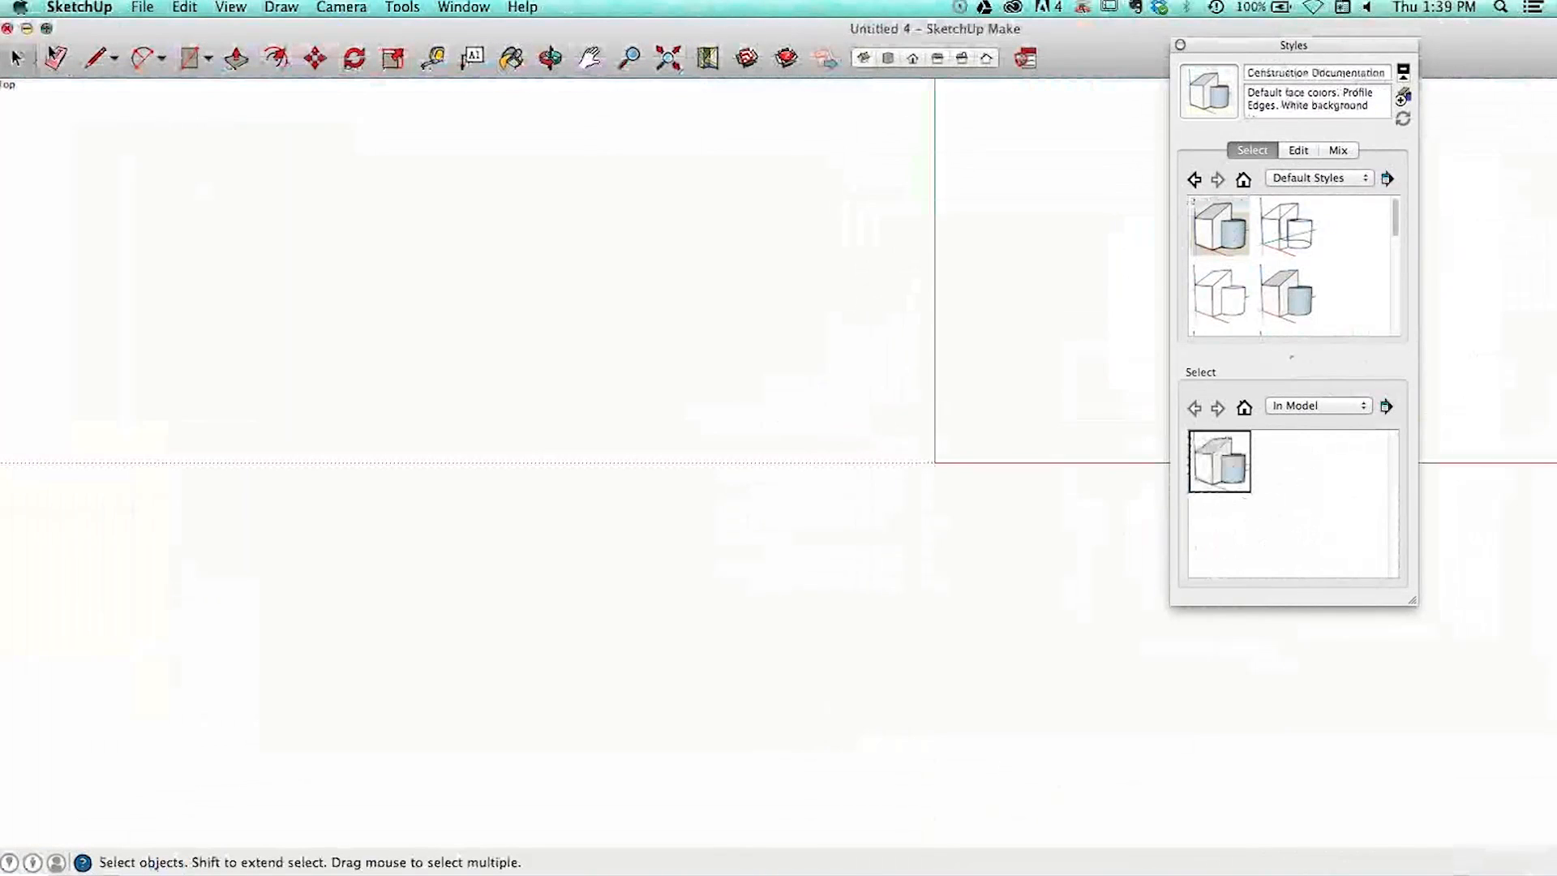
pyautogui.click(94, 63)
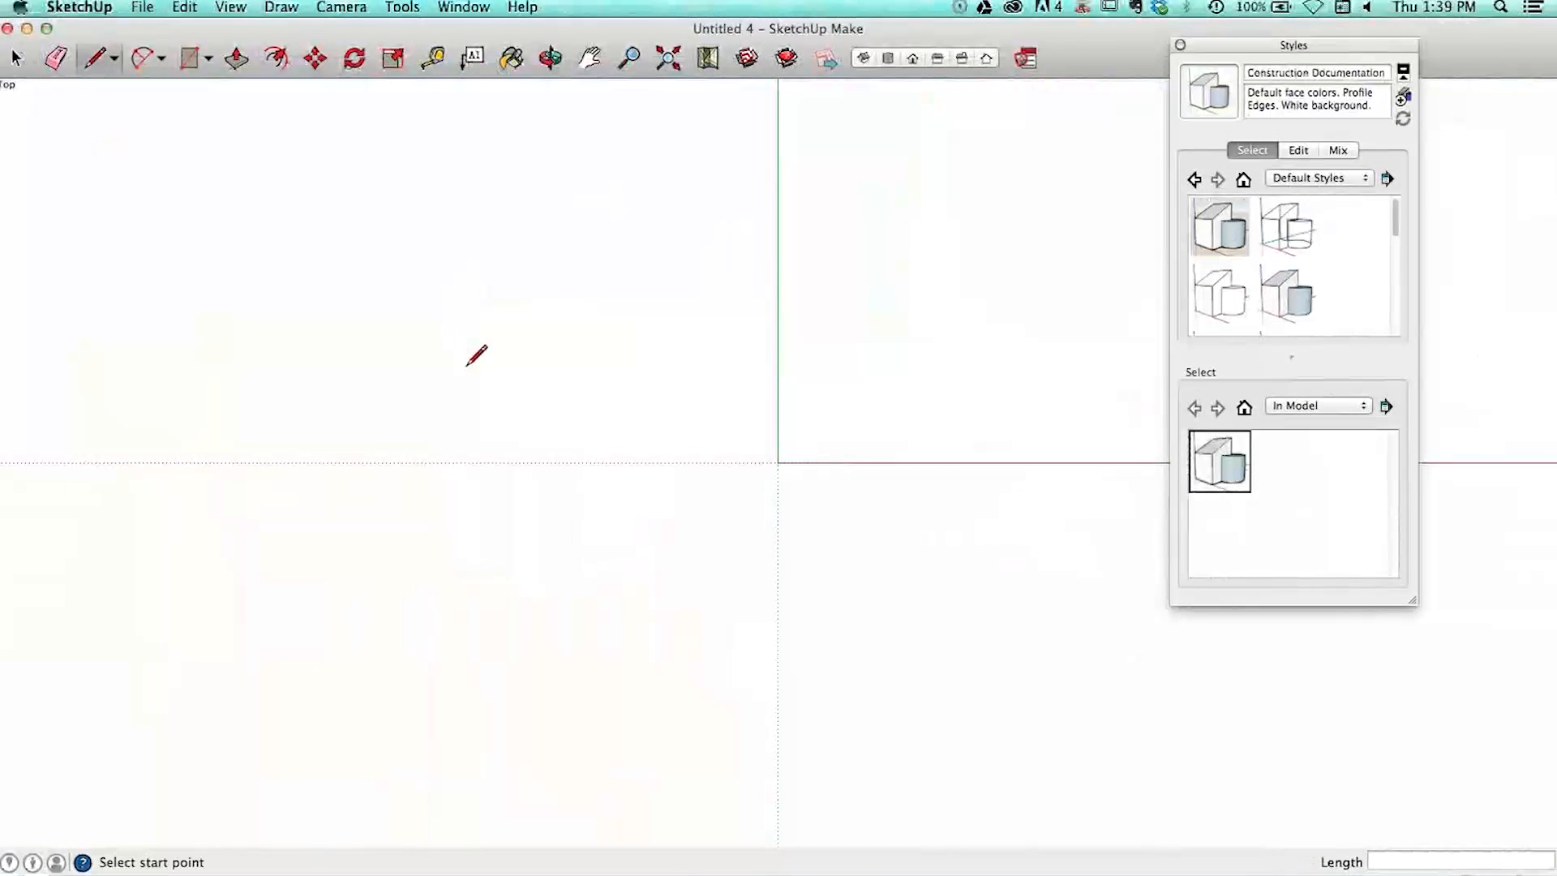
pyautogui.click(477, 299)
pyautogui.click(477, 531)
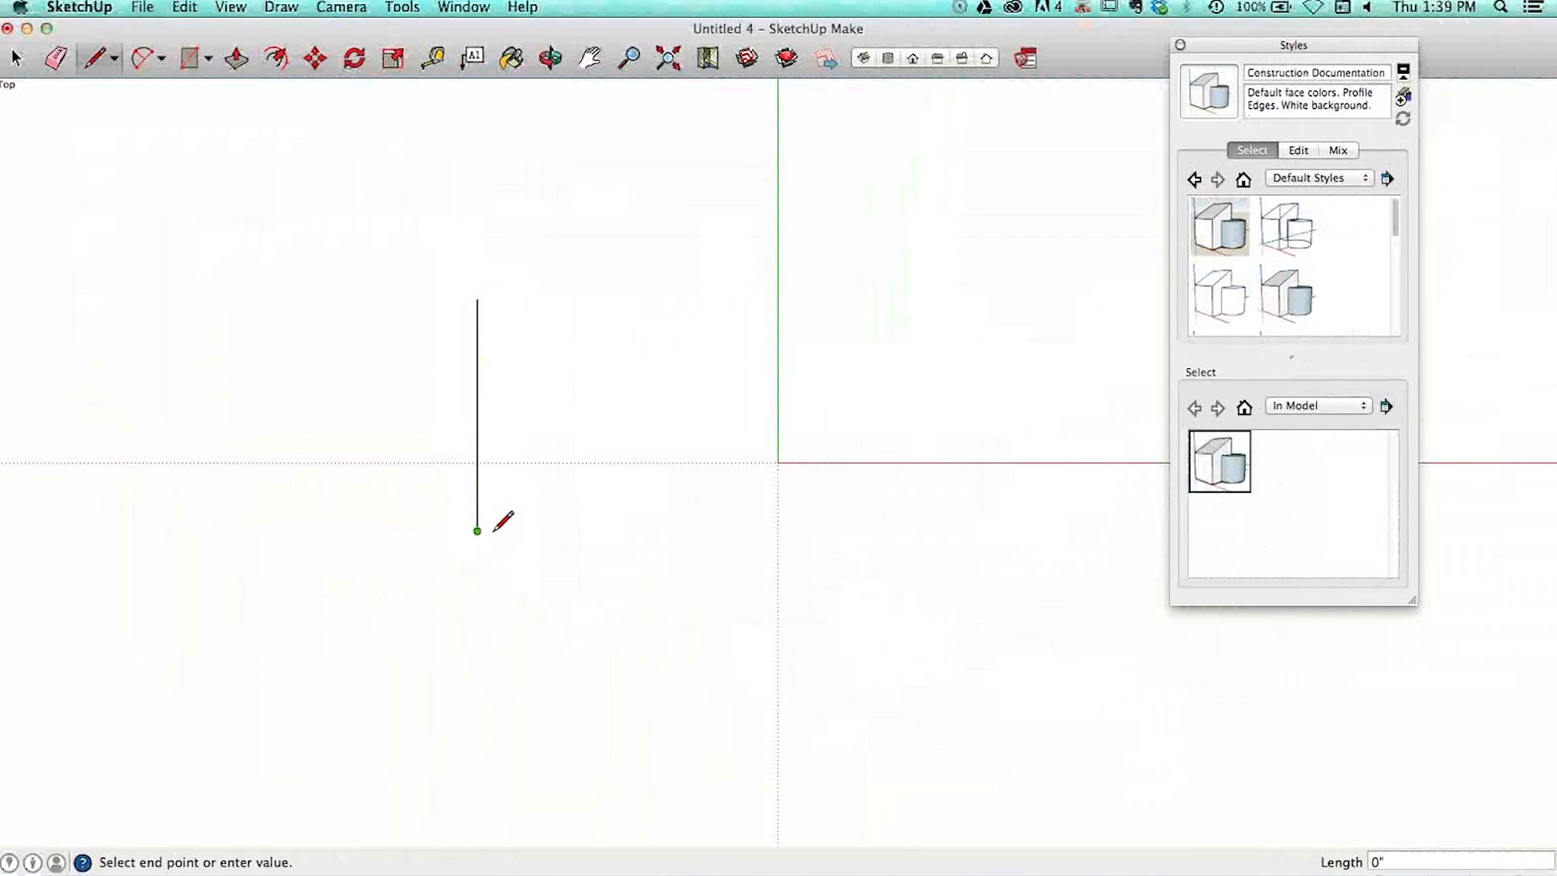
pyautogui.click(655, 531)
pyautogui.click(656, 299)
pyautogui.click(477, 299)
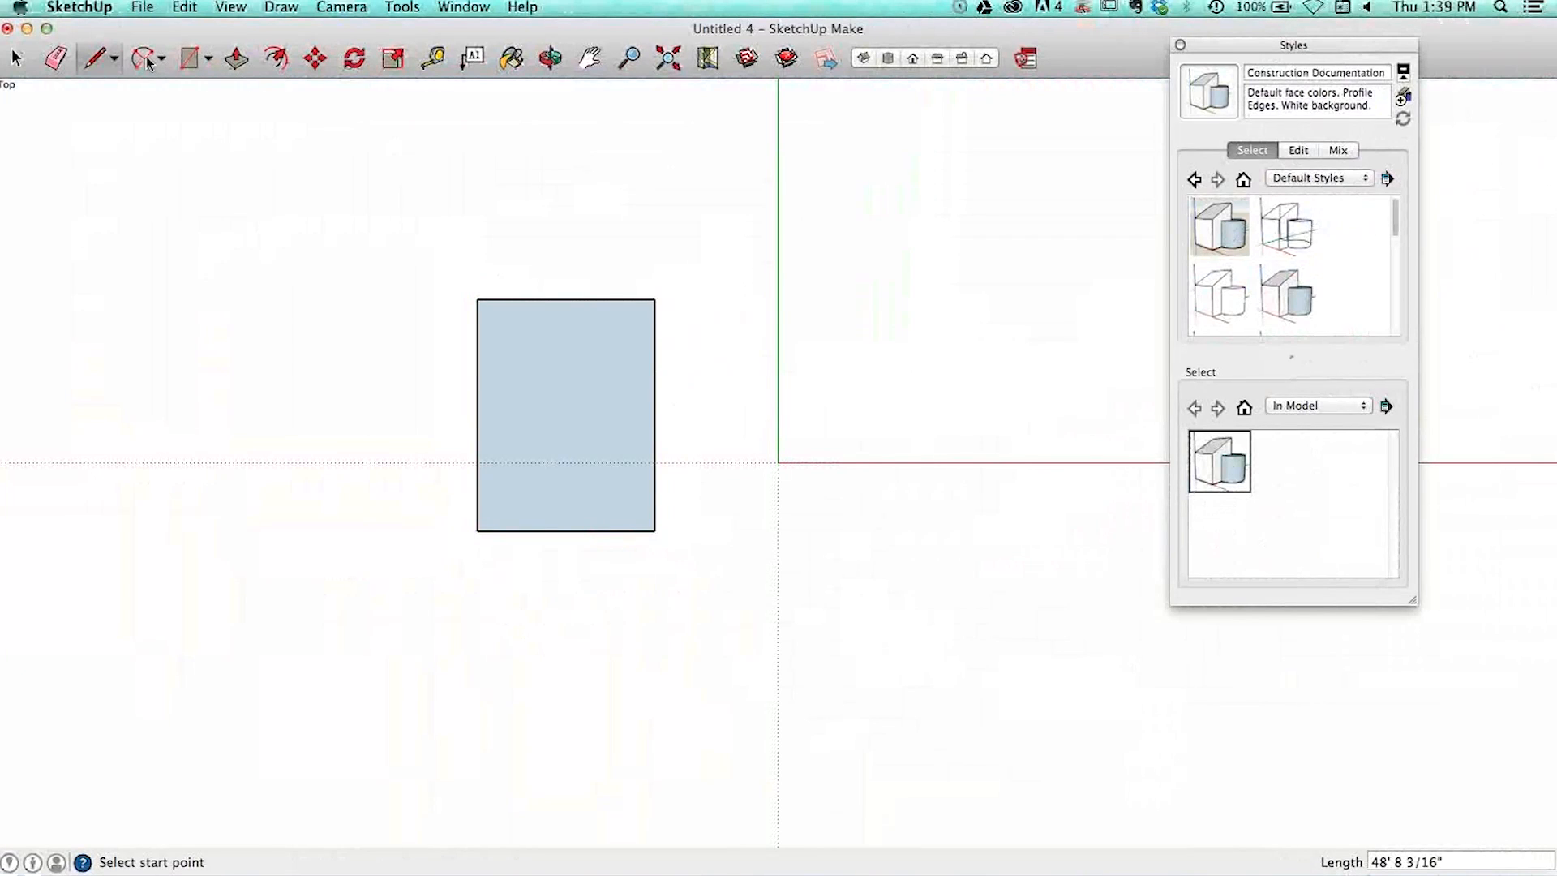
# - Draw a circle with a radius of about 32' 4", centred on the rectangle's corner nearest the green axis
pyautogui.click(192, 59)
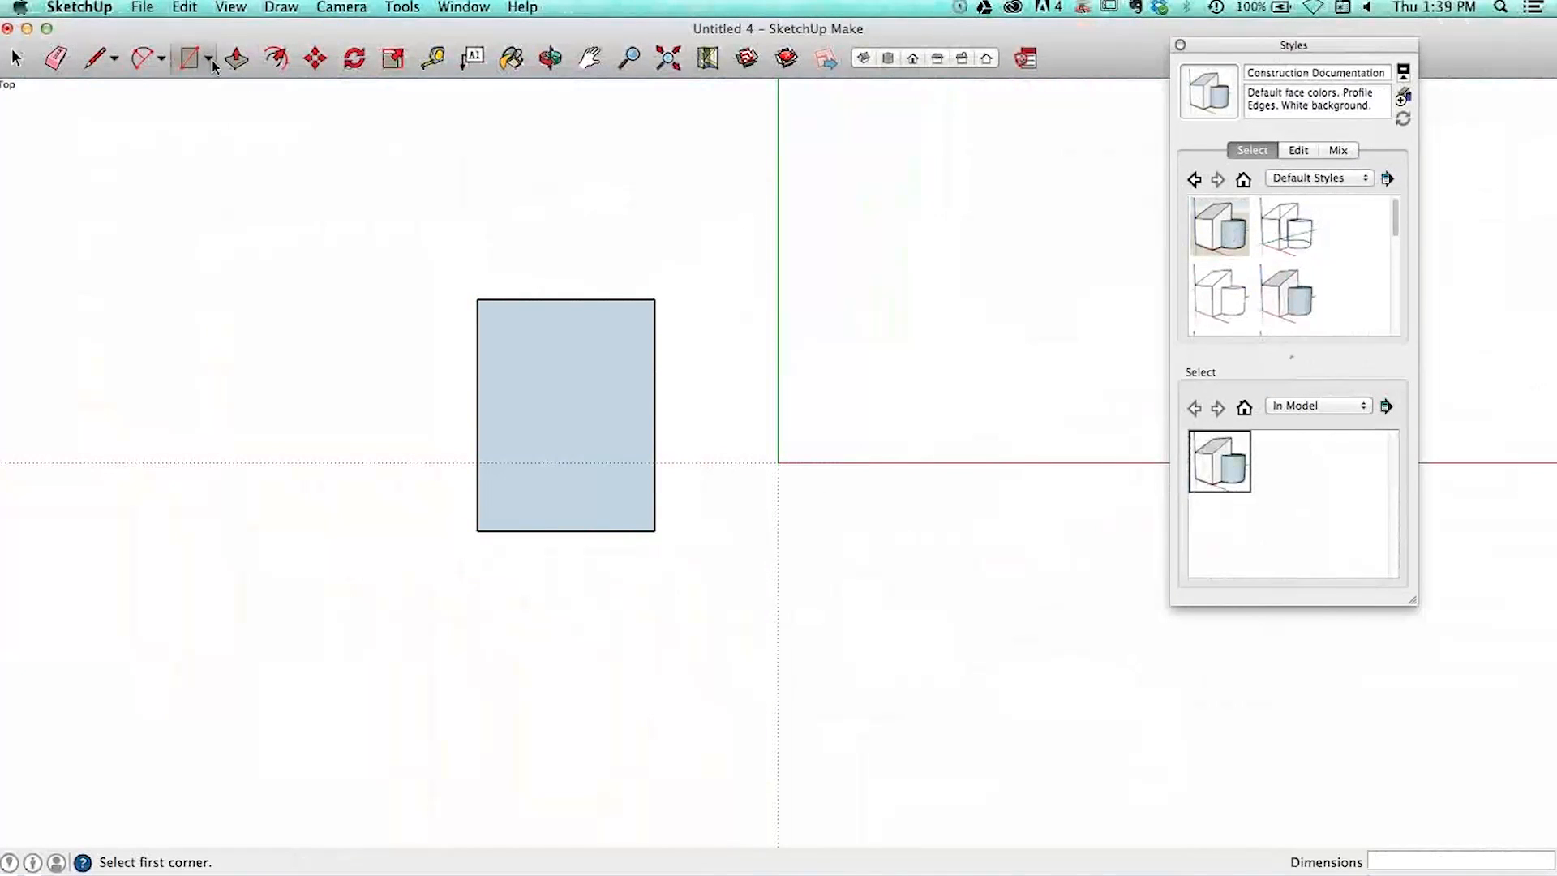
pyautogui.click(209, 59)
pyautogui.click(239, 129)
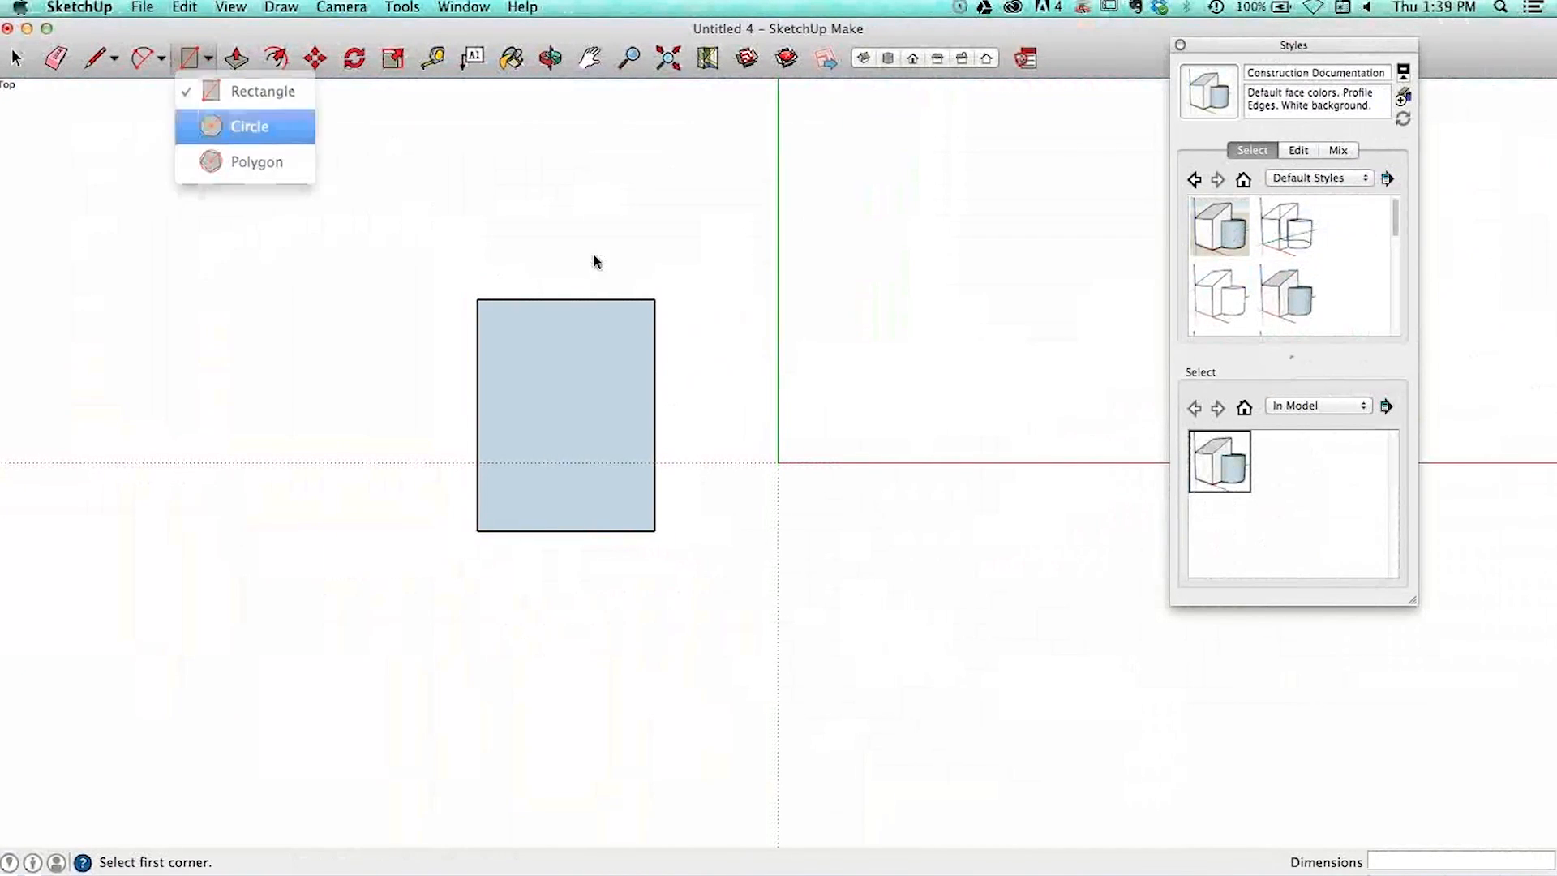
pyautogui.click(655, 299)
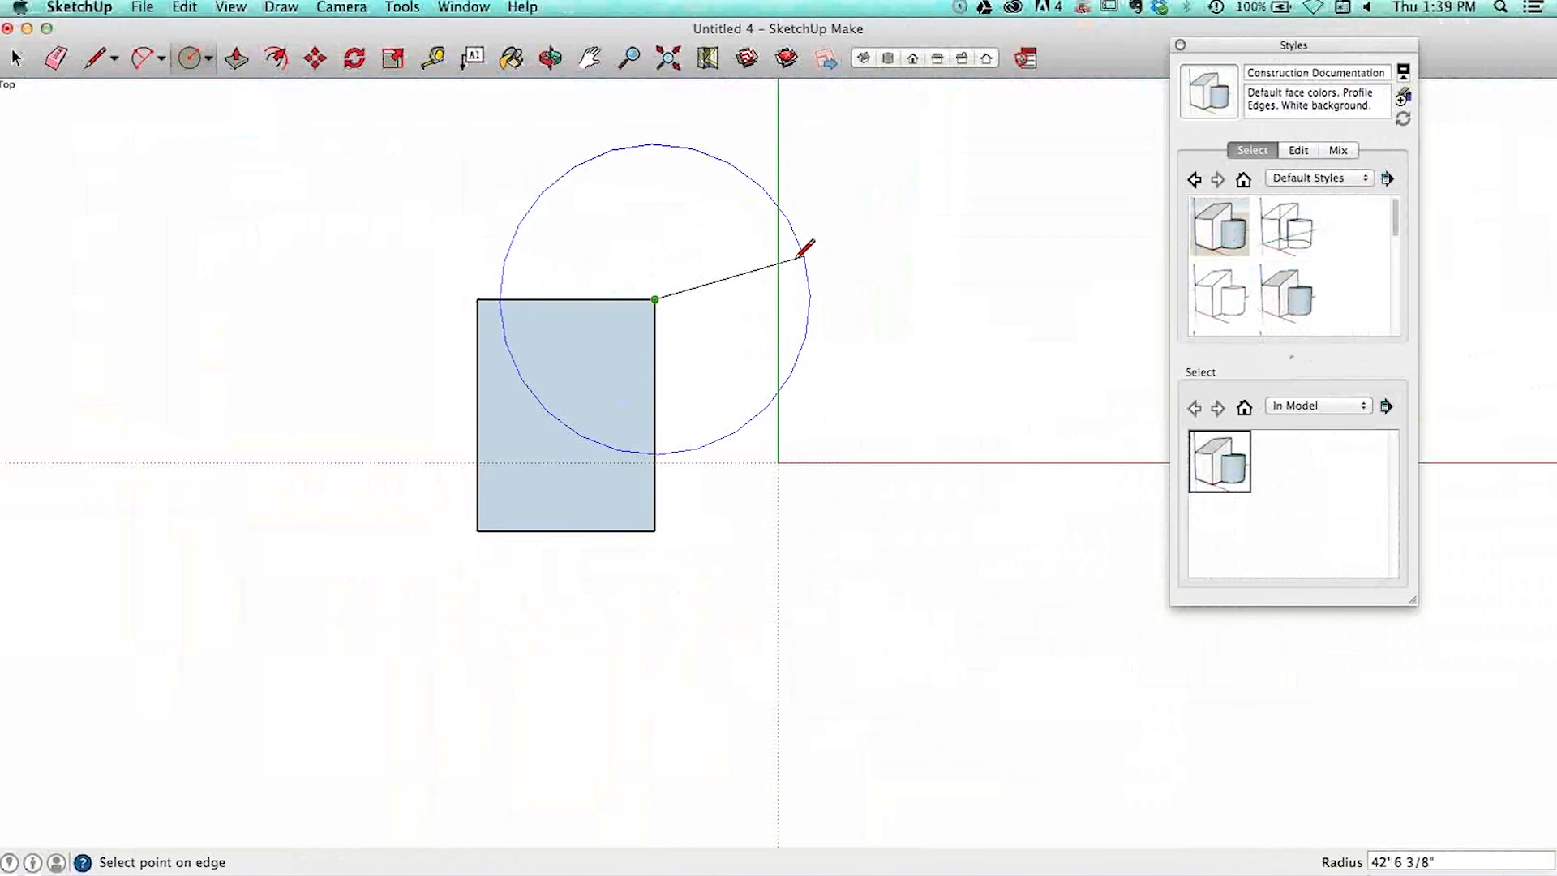
pyautogui.click(766, 268)
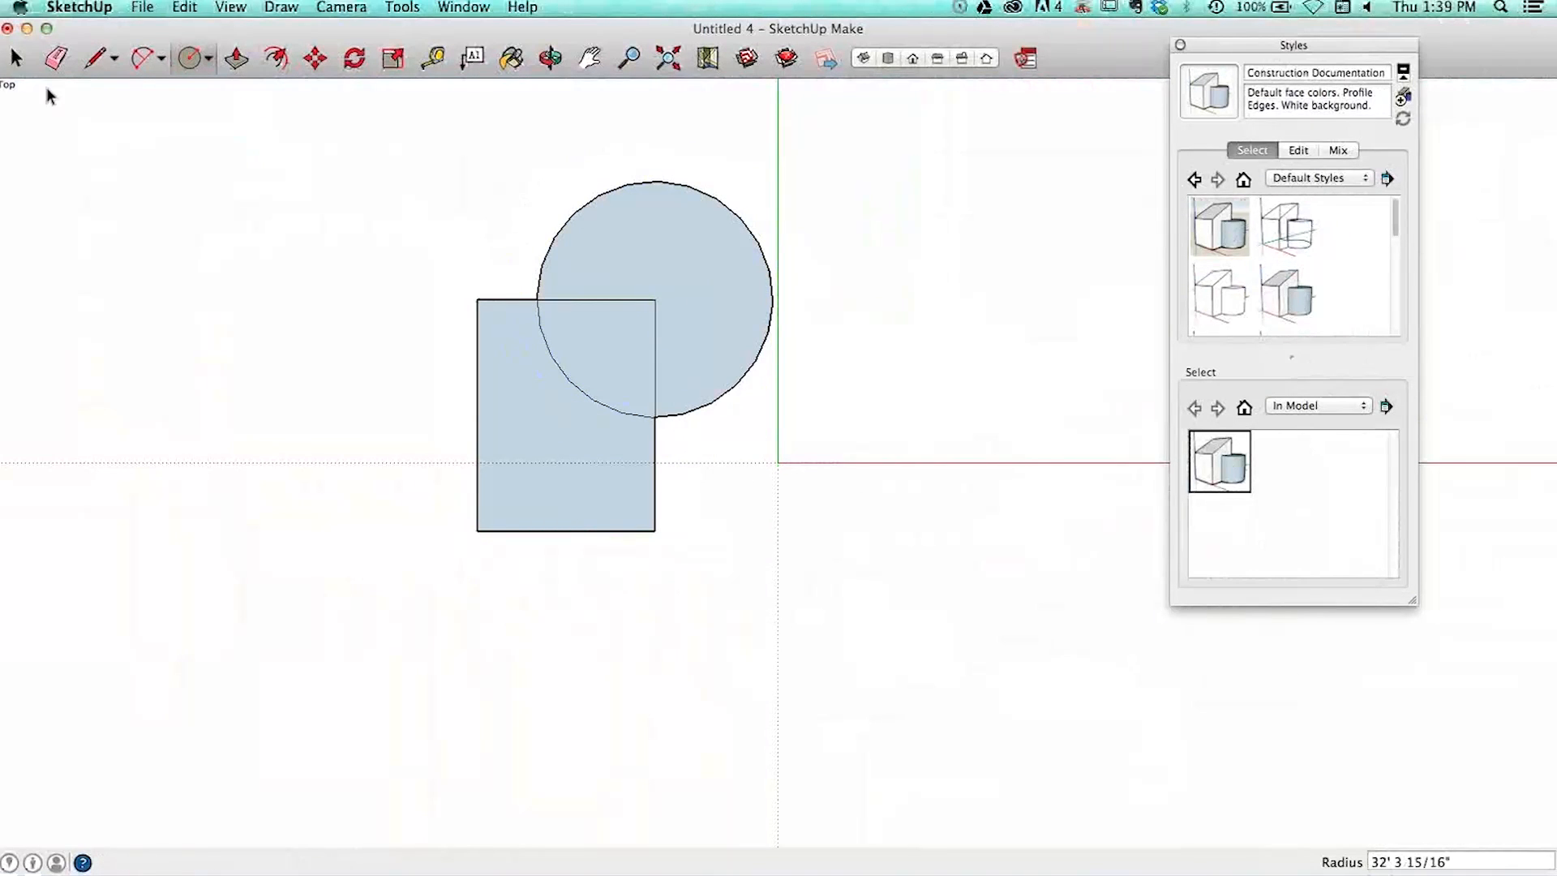
# - Pull the face where the circle and rectangle overlap upward by about 88' 10" with Push/Pull
pyautogui.click(16, 58)
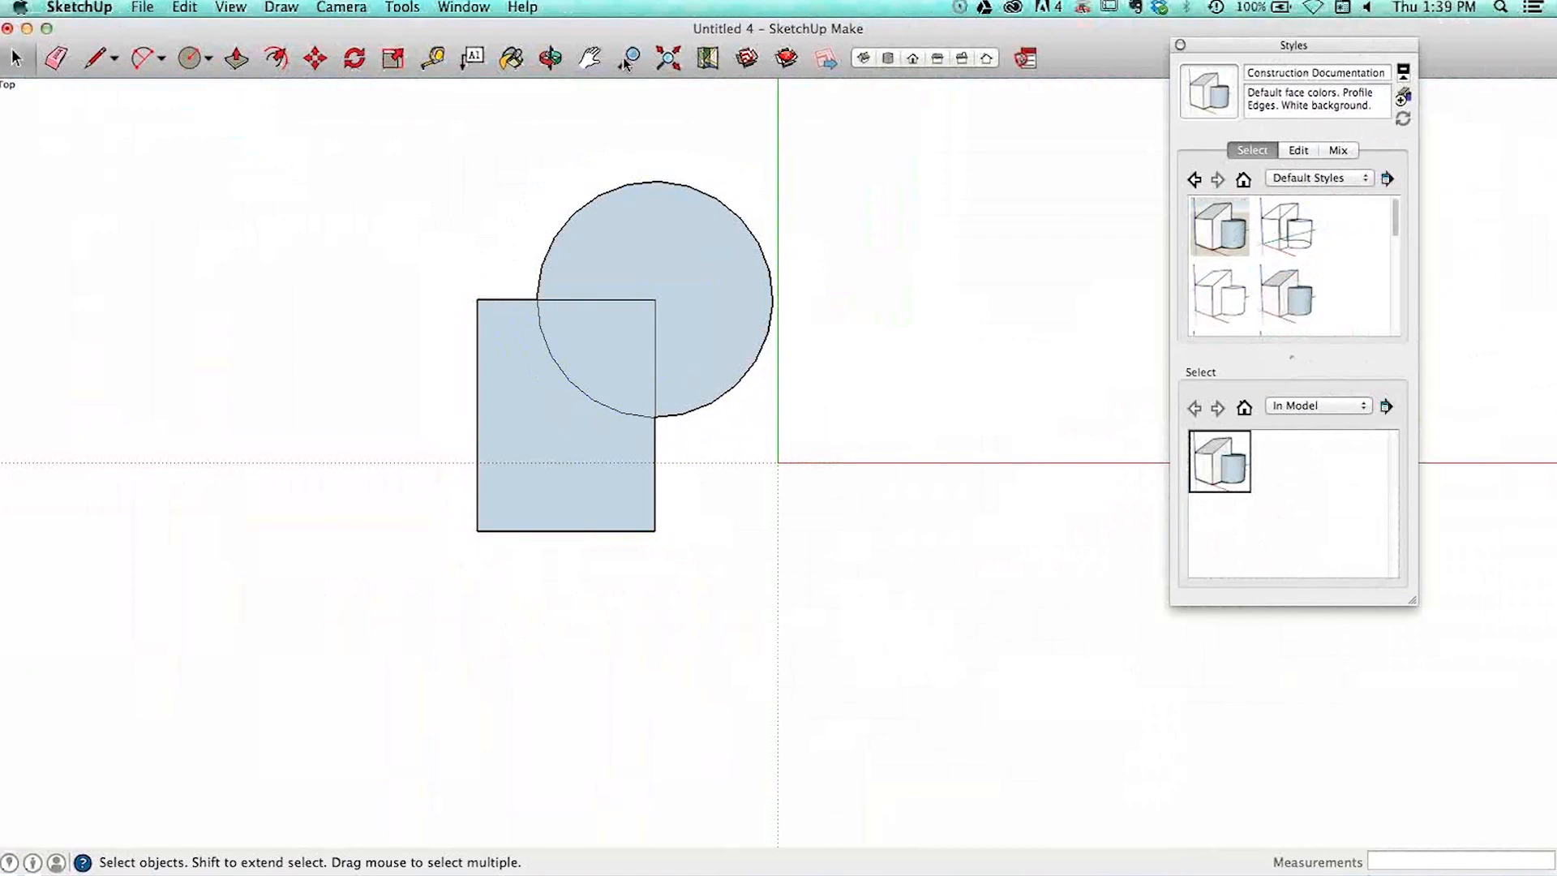
pyautogui.click(551, 59)
pyautogui.moveTo(608, 410); pyautogui.dragTo(359, 90)
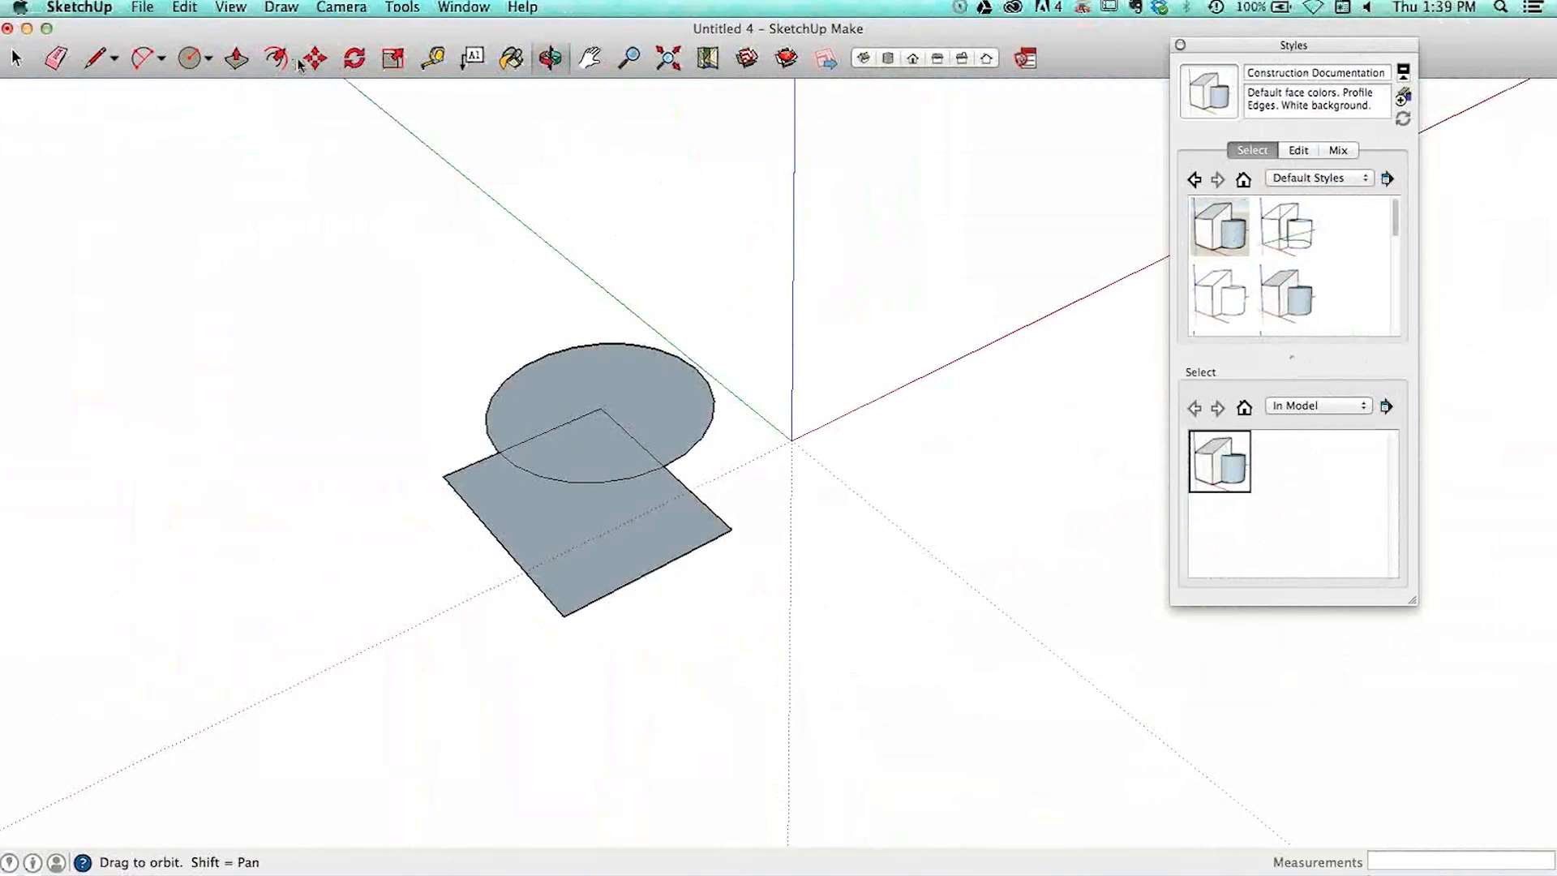
pyautogui.click(236, 60)
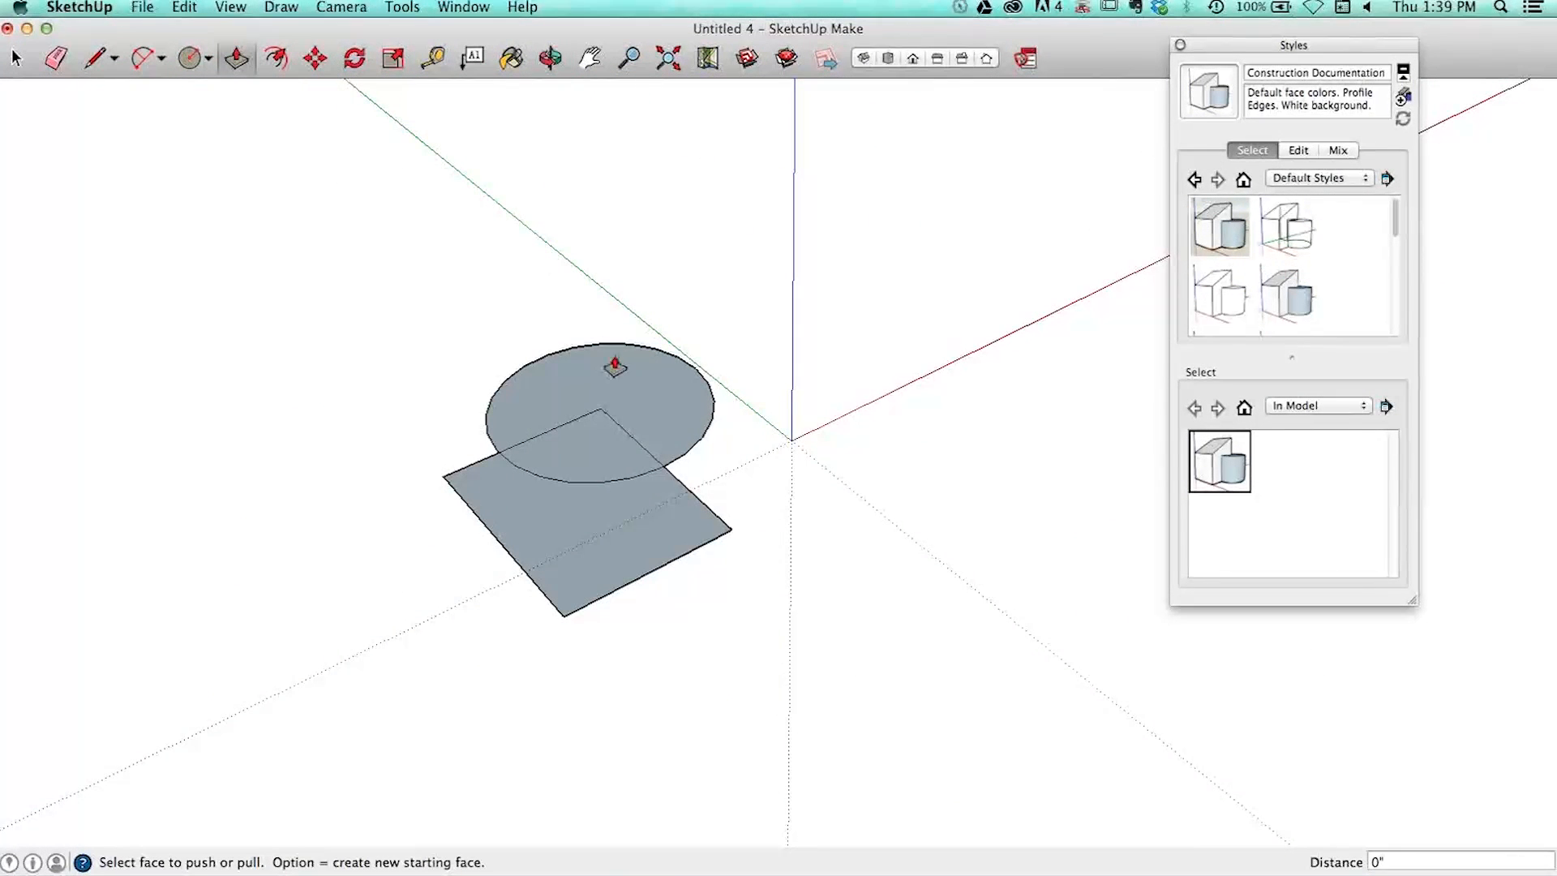
pyautogui.moveTo(598, 458); pyautogui.dragTo(558, 150)
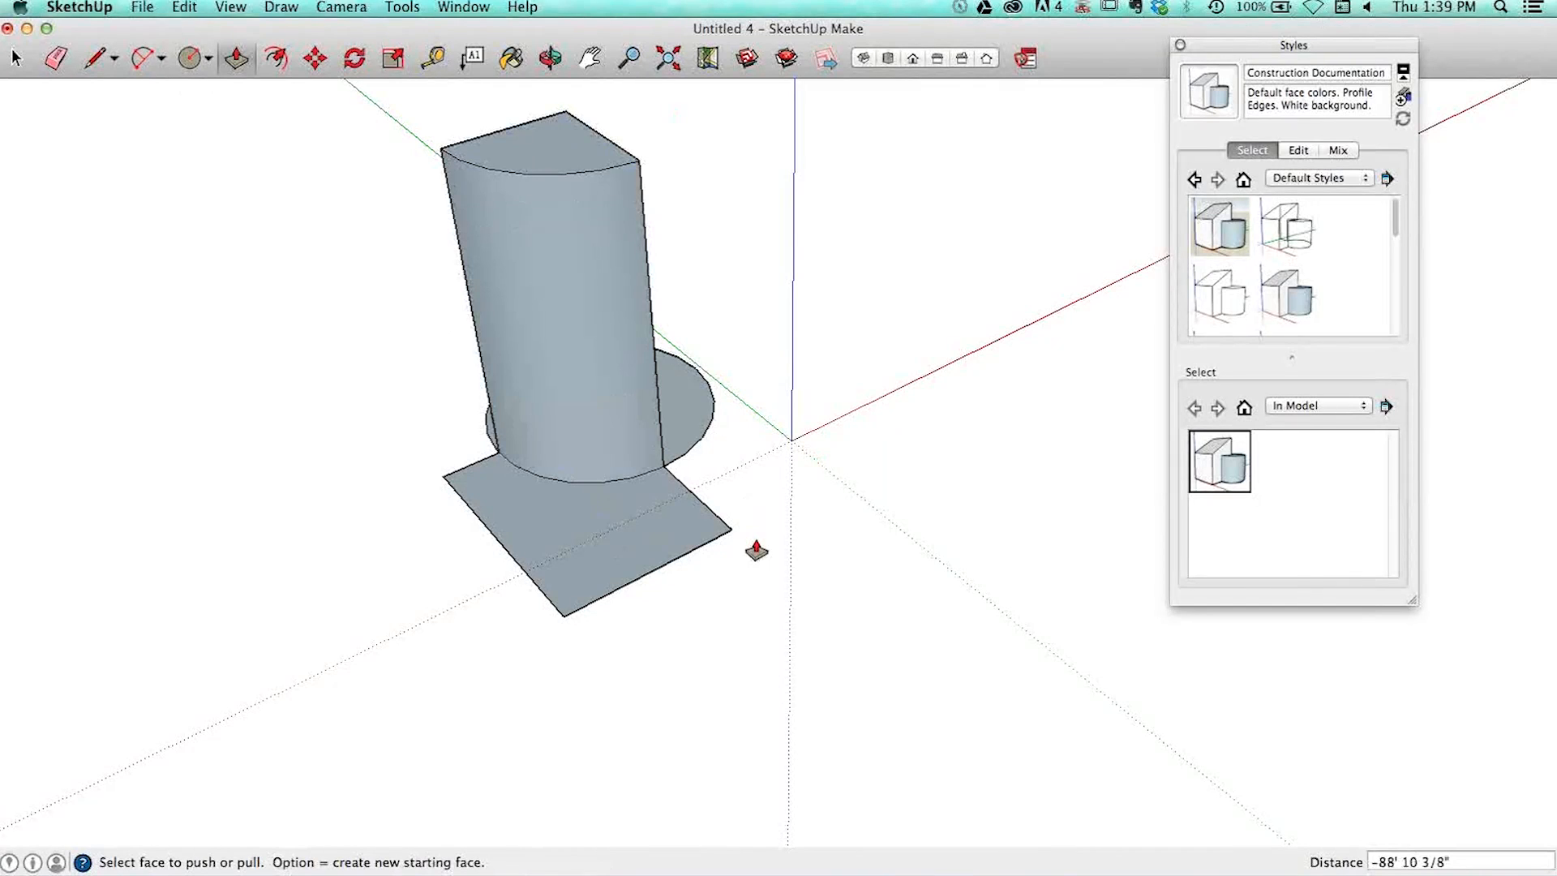
pyautogui.press('super+Tab')
pyautogui.press('super+Tab')
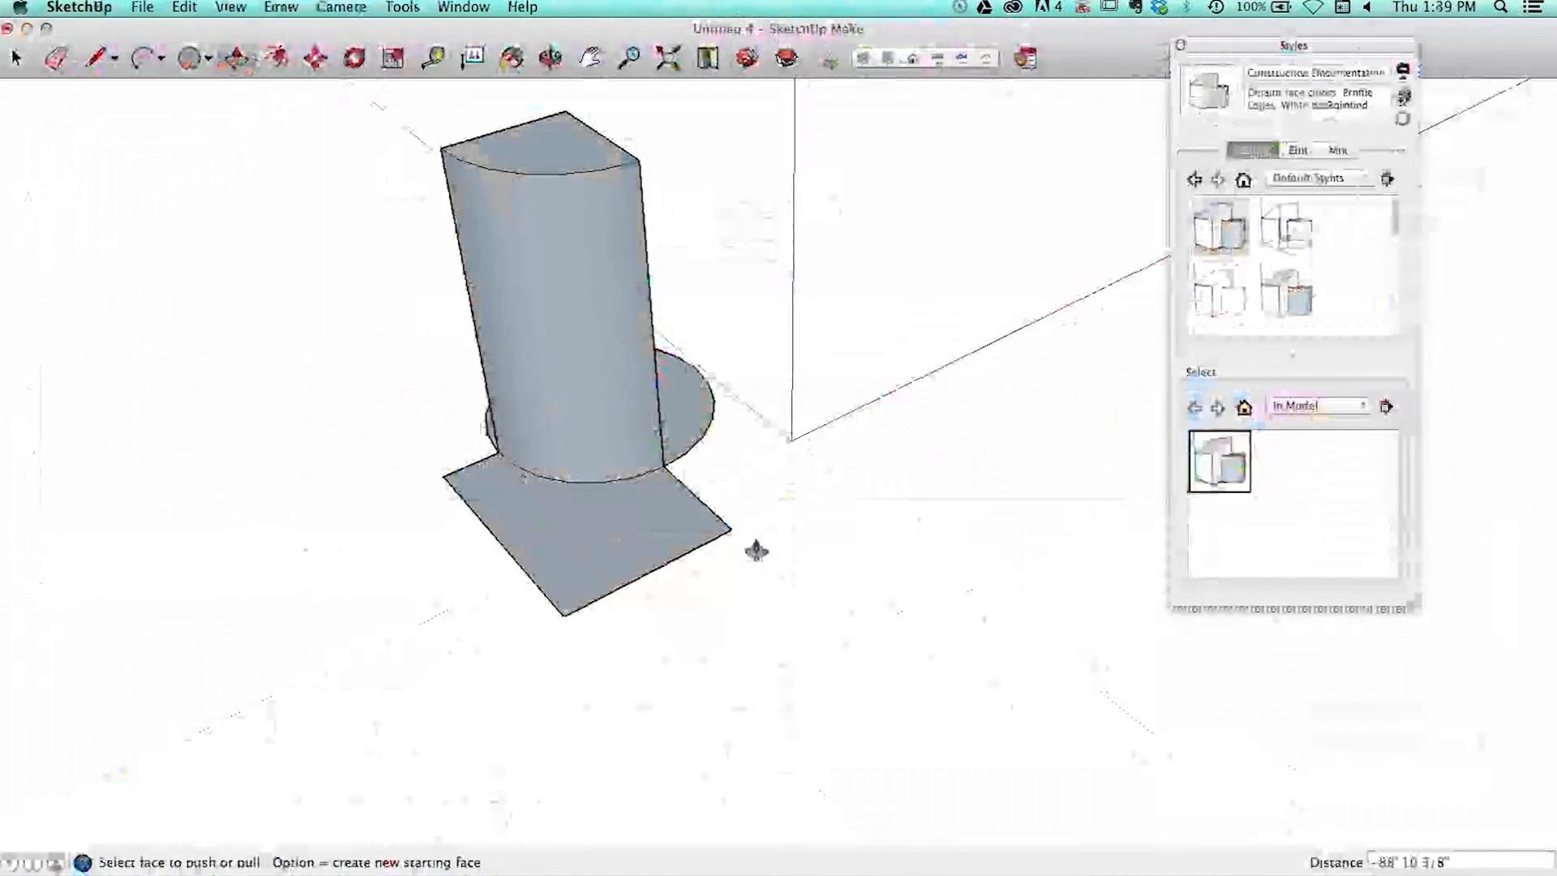
pyautogui.click(148, 7)
pyautogui.moveTo(263, 297)
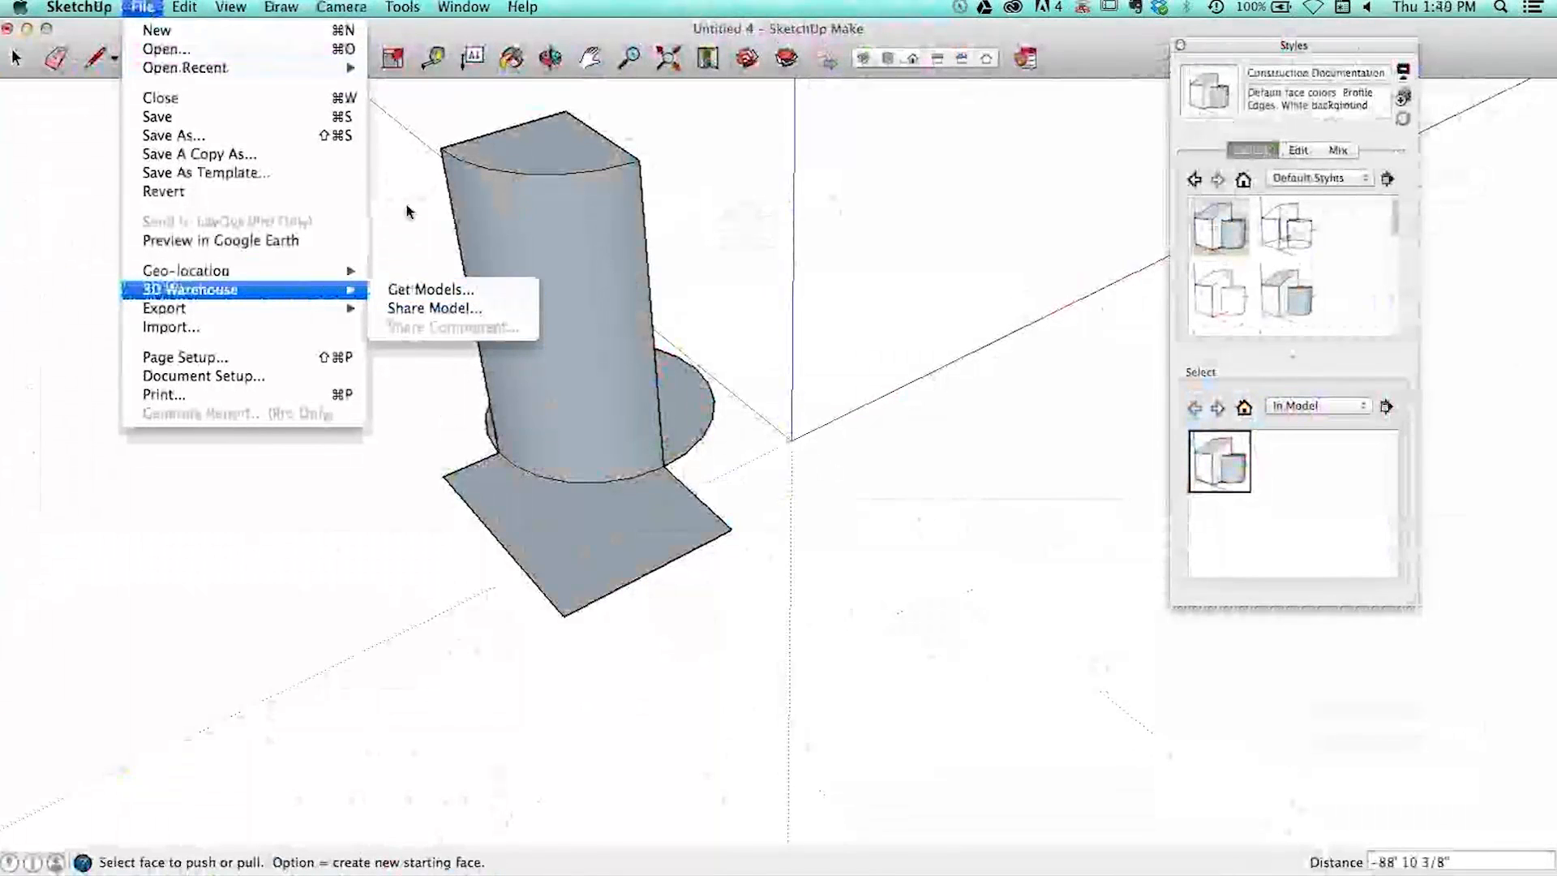
pyautogui.click(147, 9)
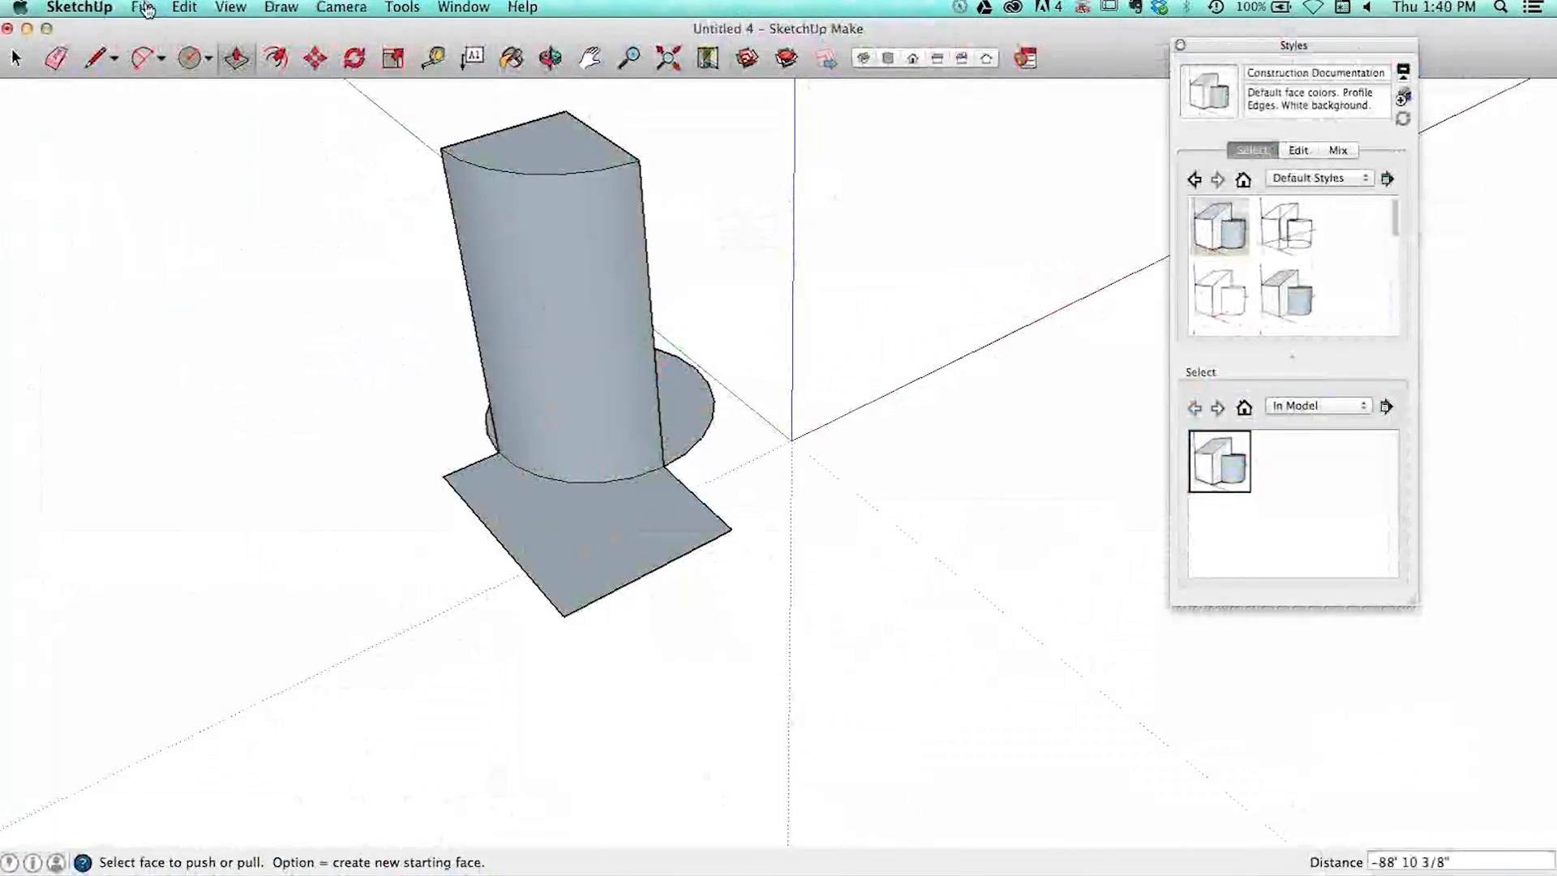
# - Switch to SketchBook, hide Layer43 and show the PencilsFlats group in the robot drawing
pyautogui.press('super+Tab')
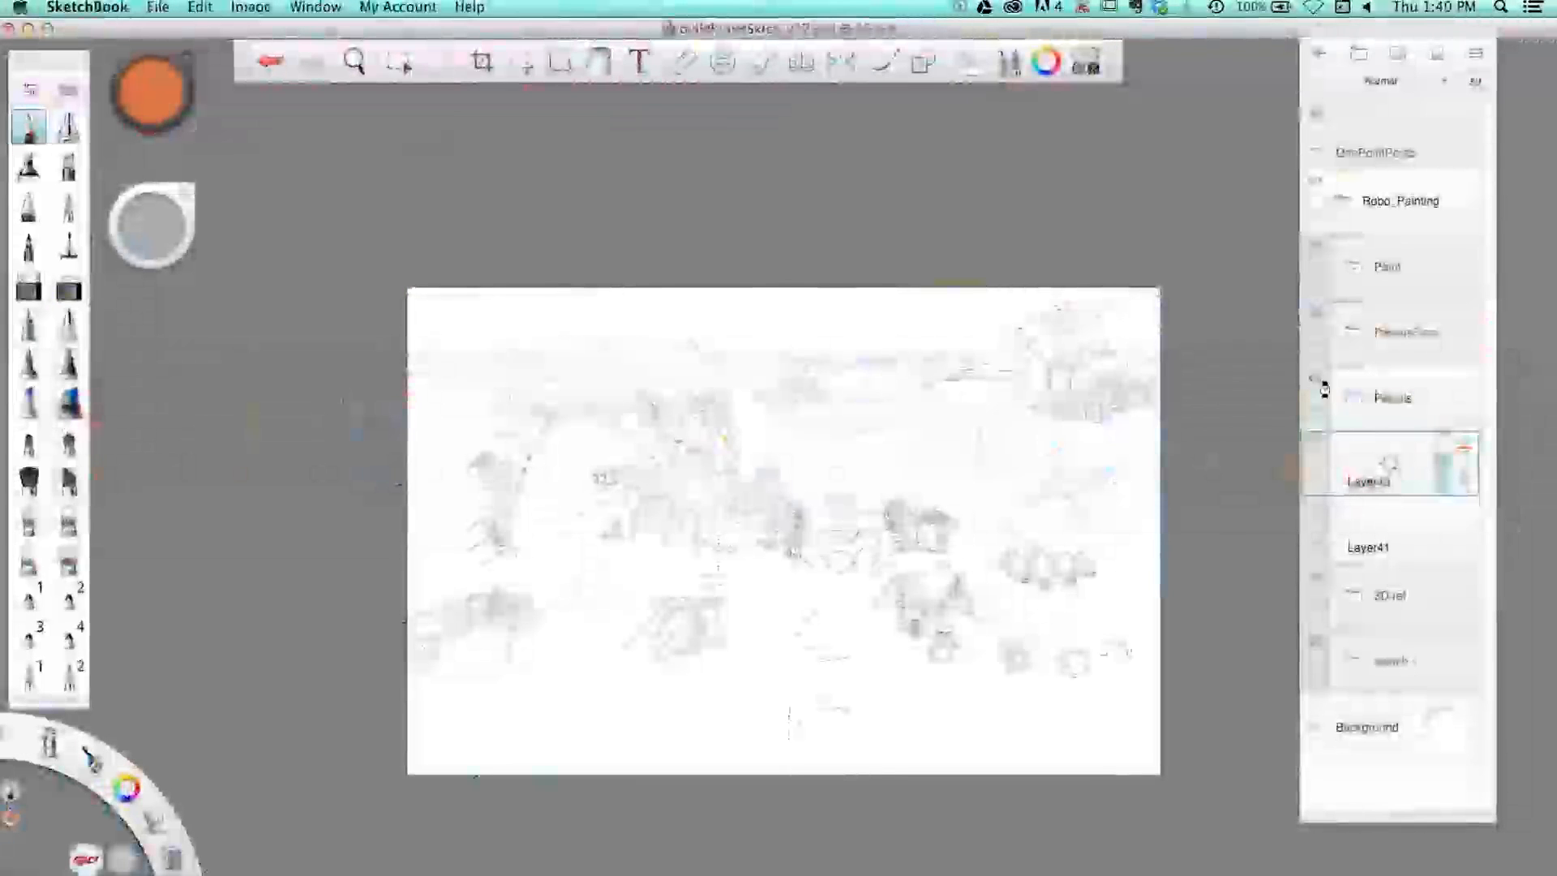
pyautogui.click(1316, 444)
pyautogui.click(1318, 314)
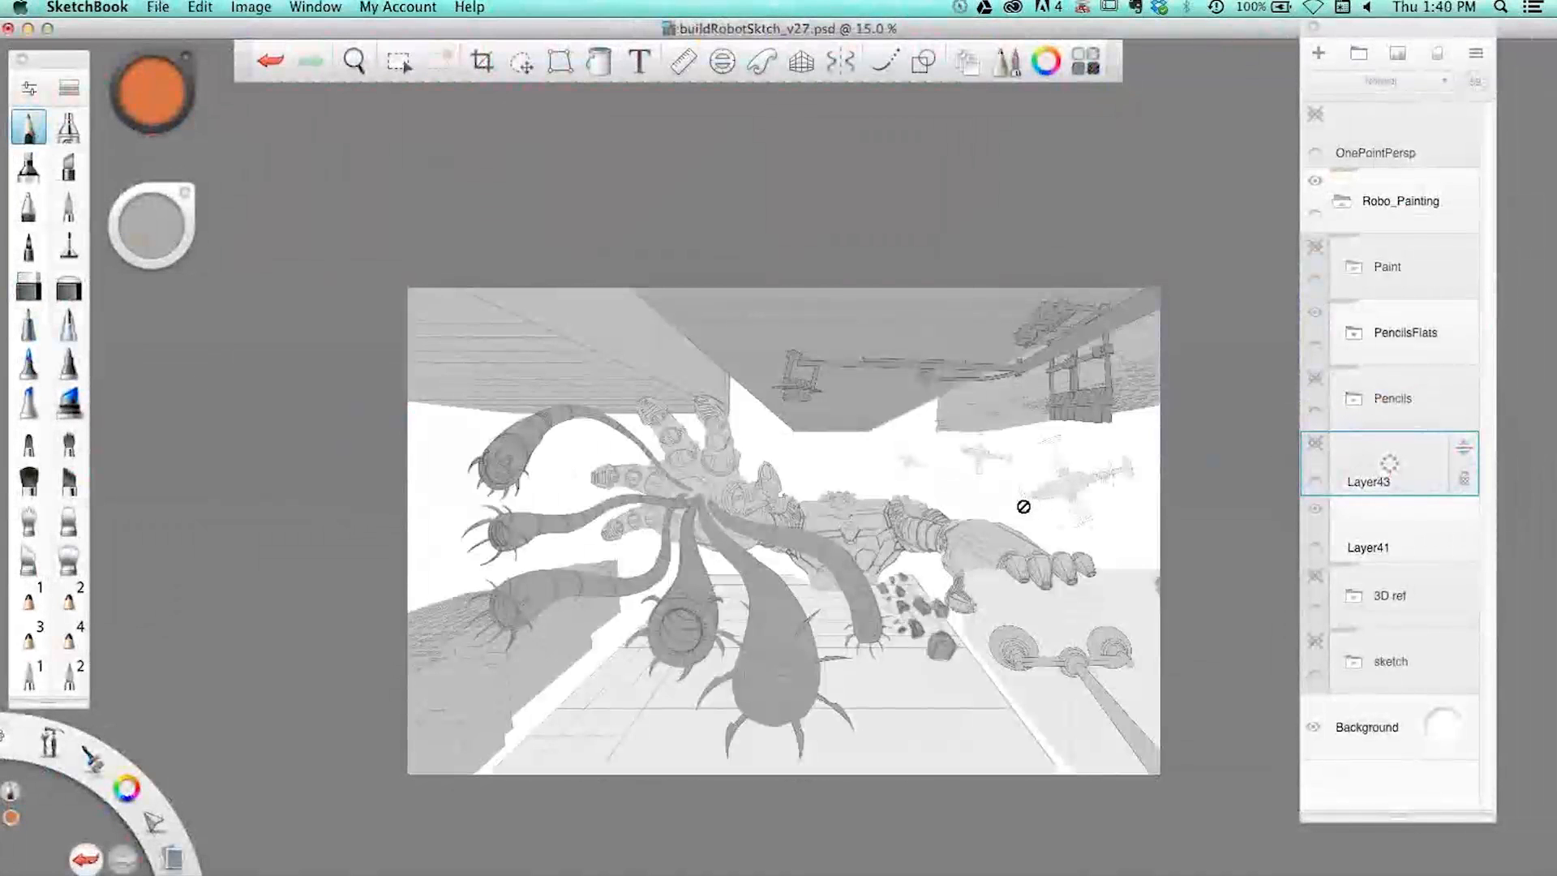
pyautogui.press('space')
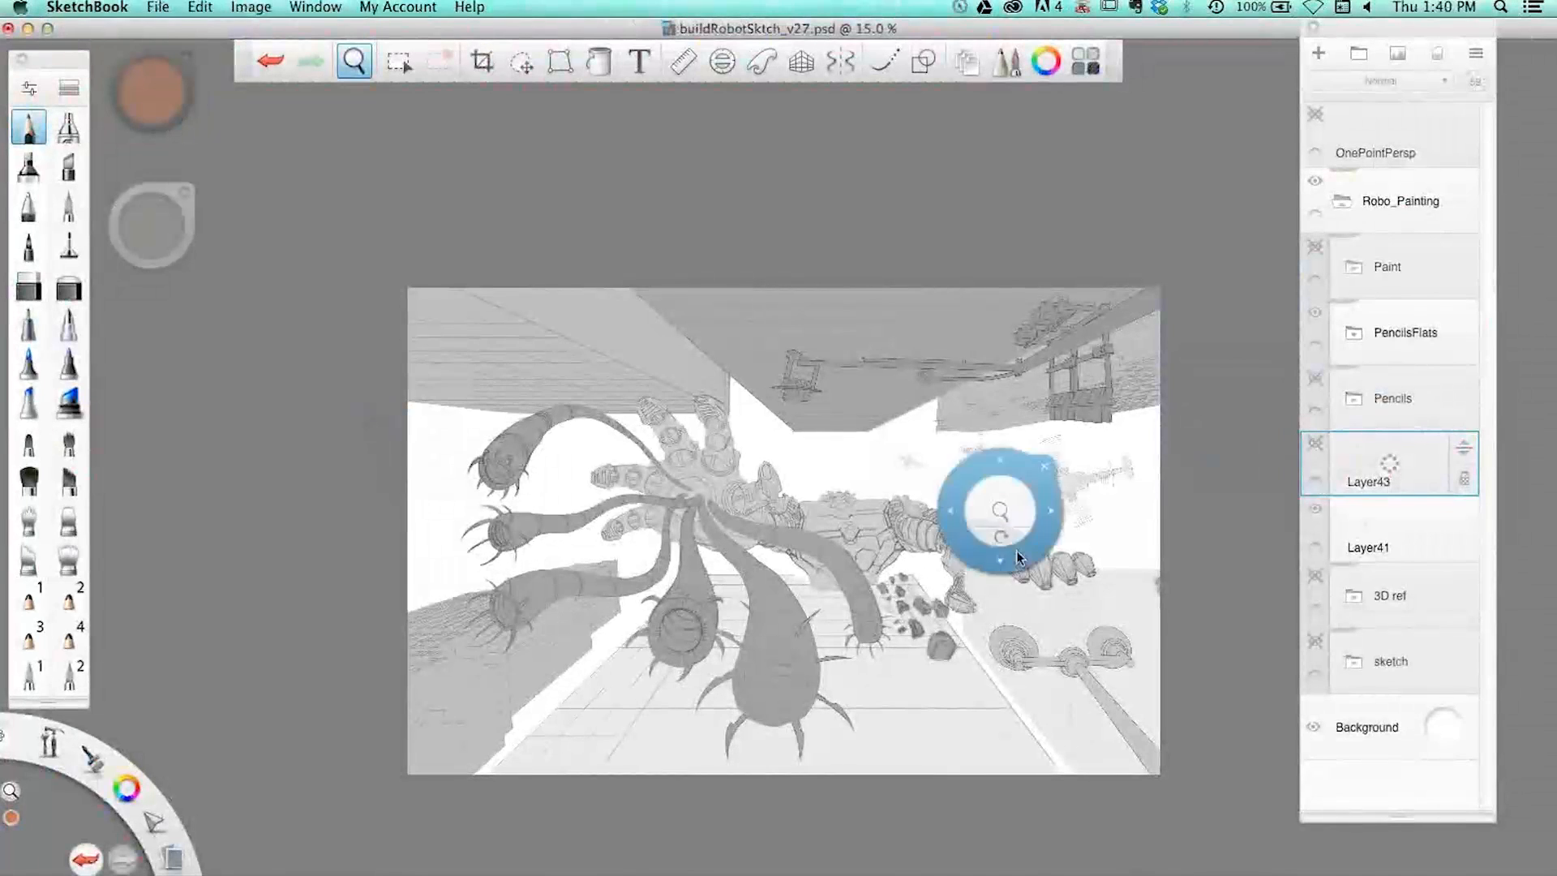
pyautogui.moveTo(1004, 544); pyautogui.dragTo(908, 480)
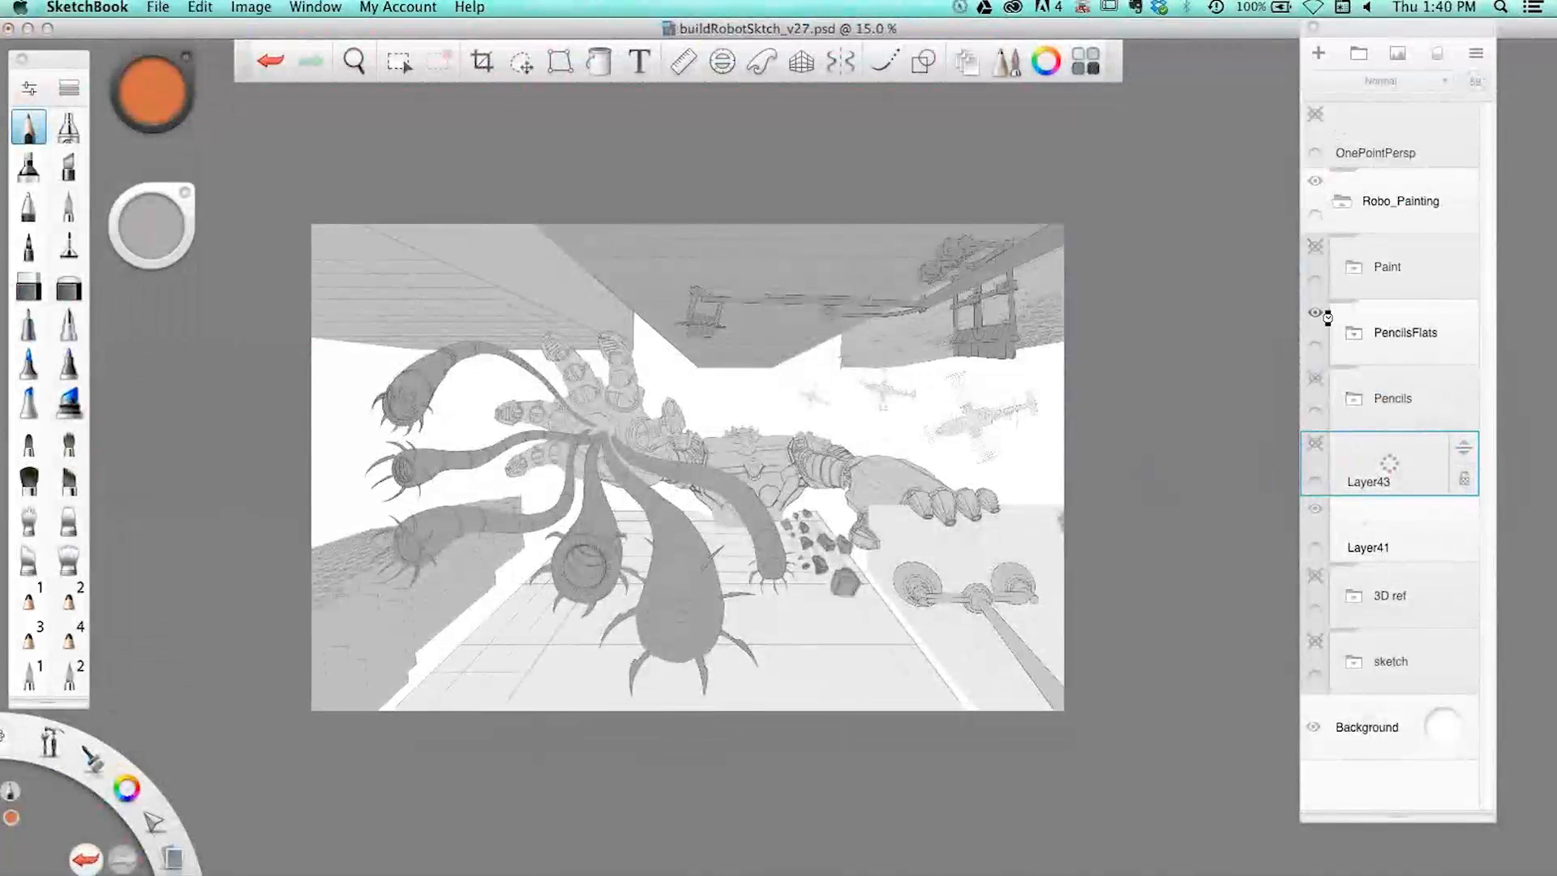
# - Hide the PencilsFlats group, show and expand the Paint group, and dismiss the timer alert
pyautogui.click(1325, 316)
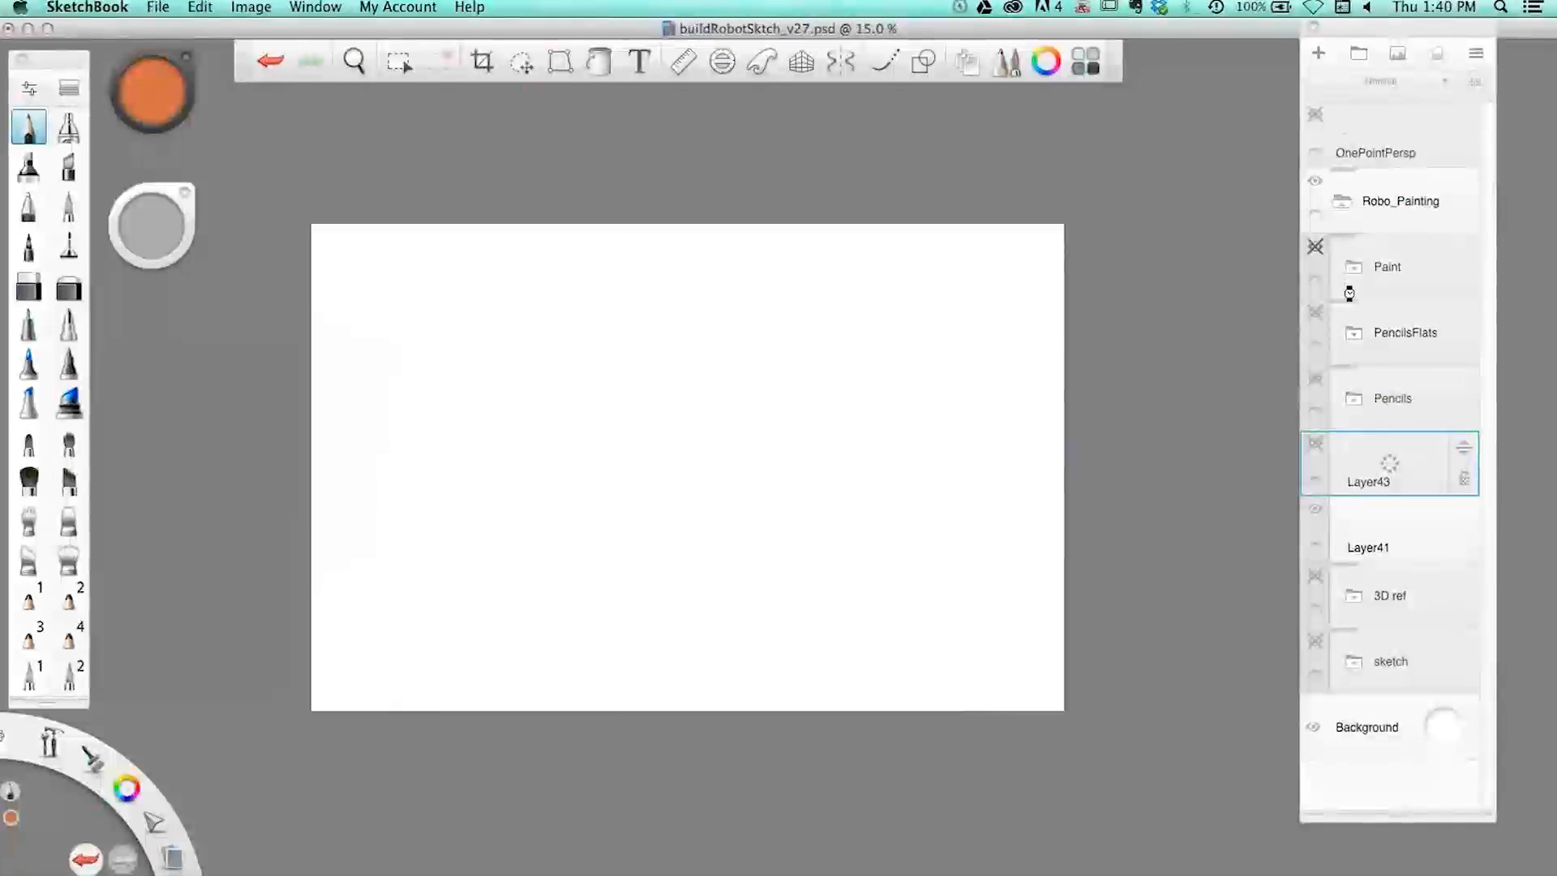
pyautogui.click(1315, 247)
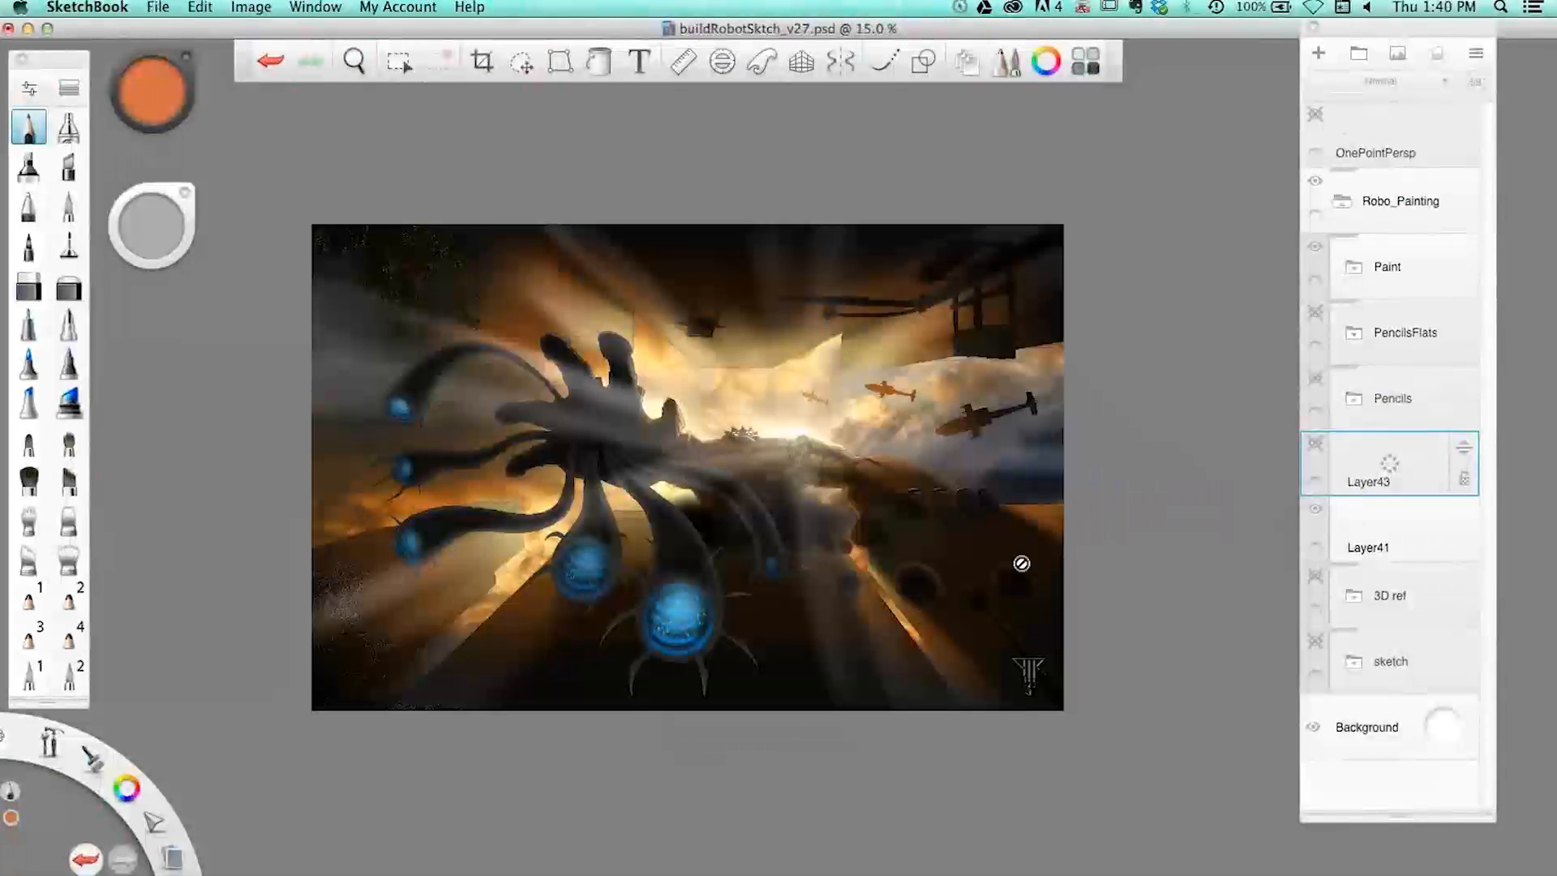
pyautogui.click(1356, 273)
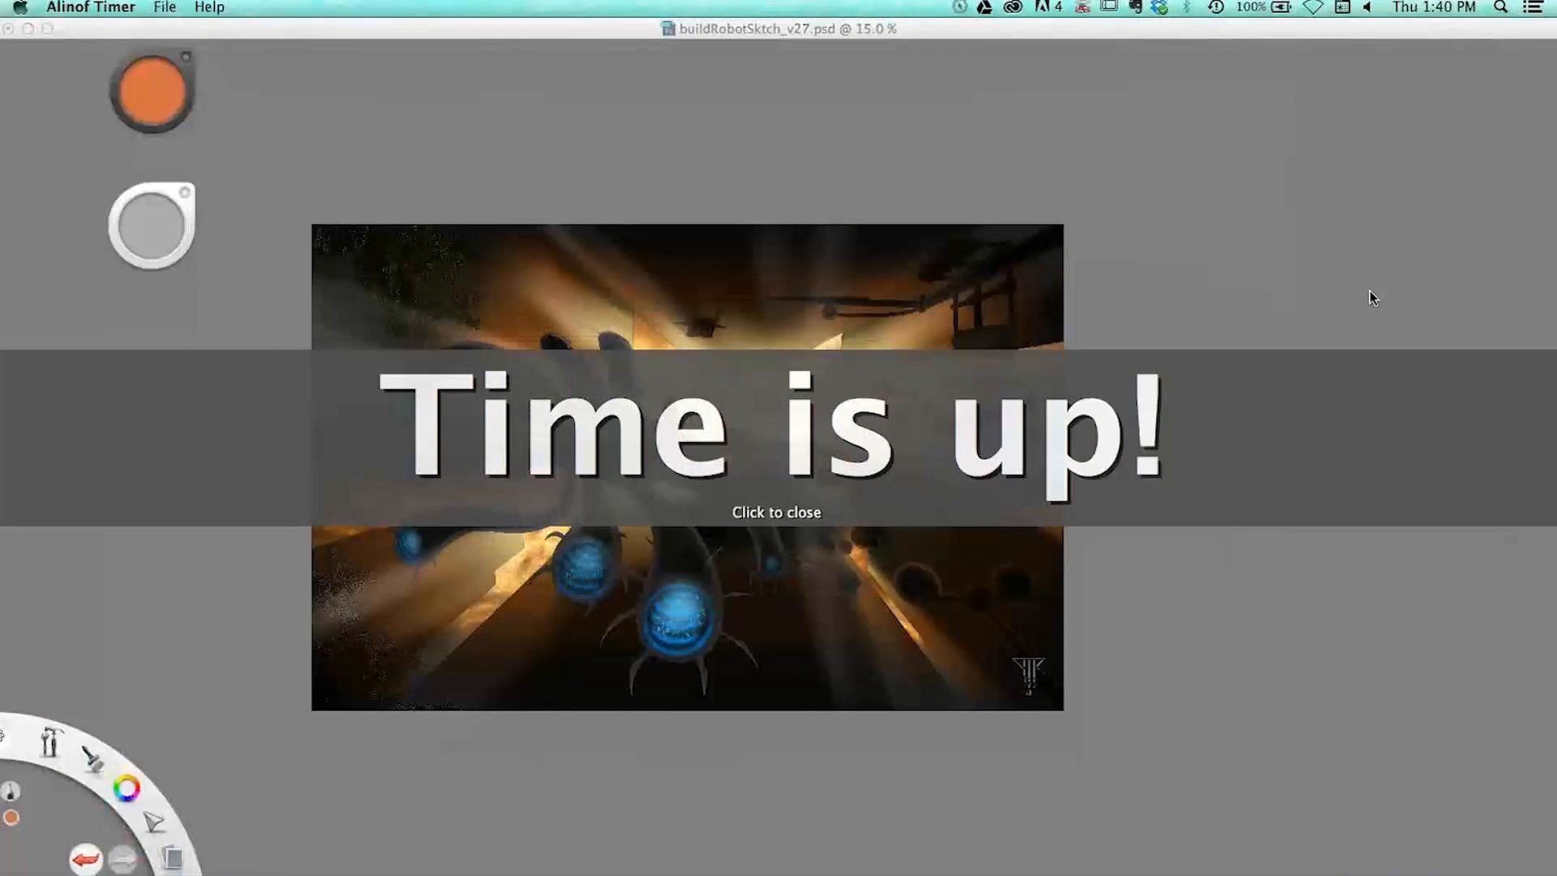
pyautogui.click(1374, 294)
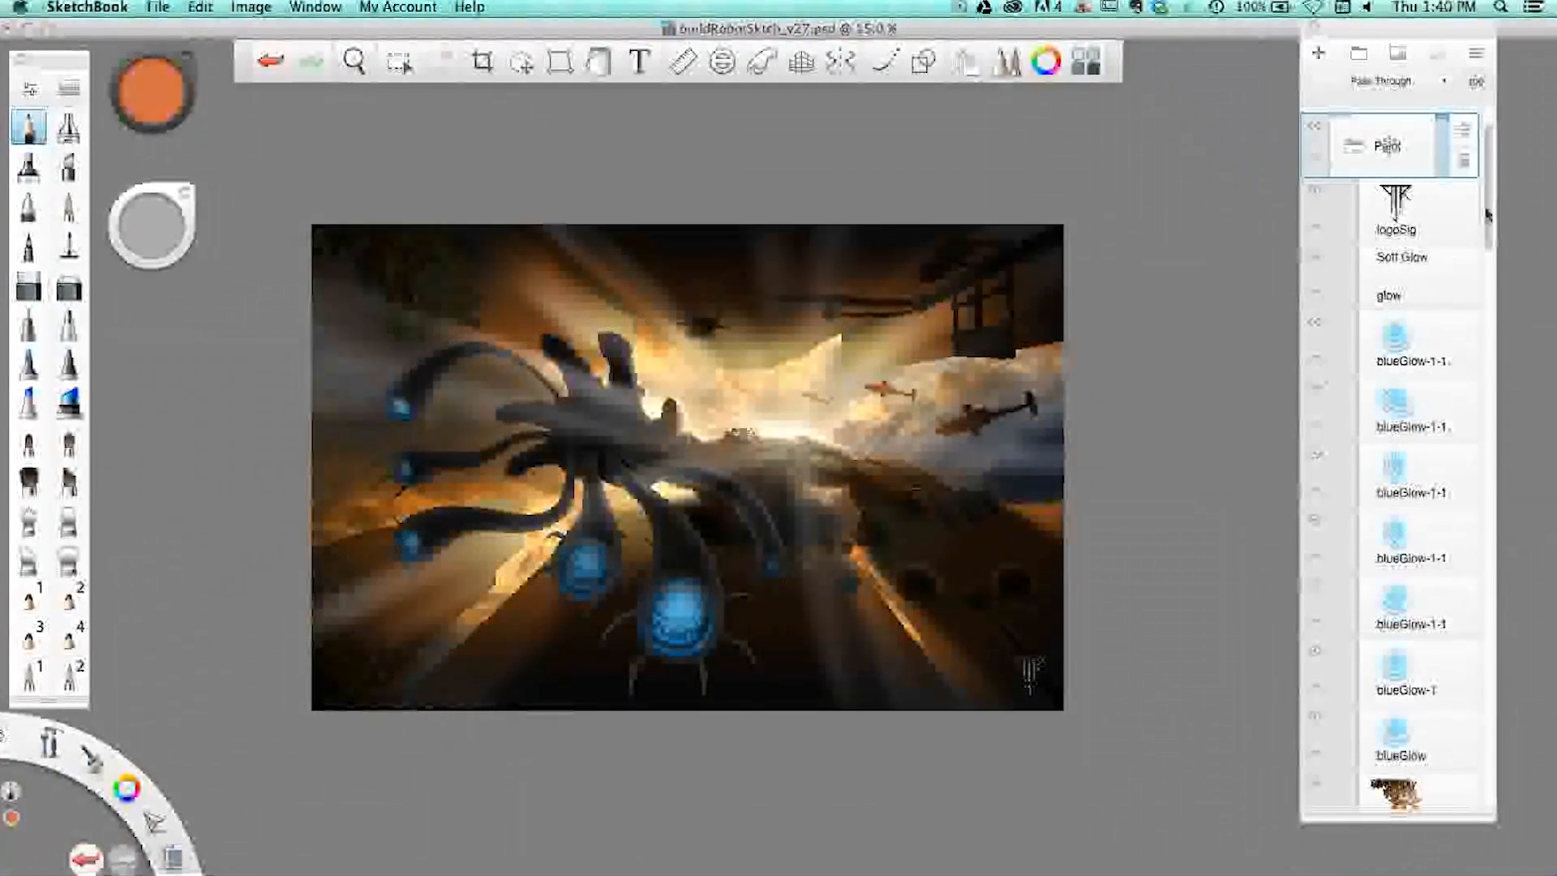
# - Locate the trafficLight flats layers inside the Paint group and examine the hanging traffic lights in the painting up close
pyautogui.scroll(-1, 1491, 225)
pyautogui.scroll(3, 1490, 225)
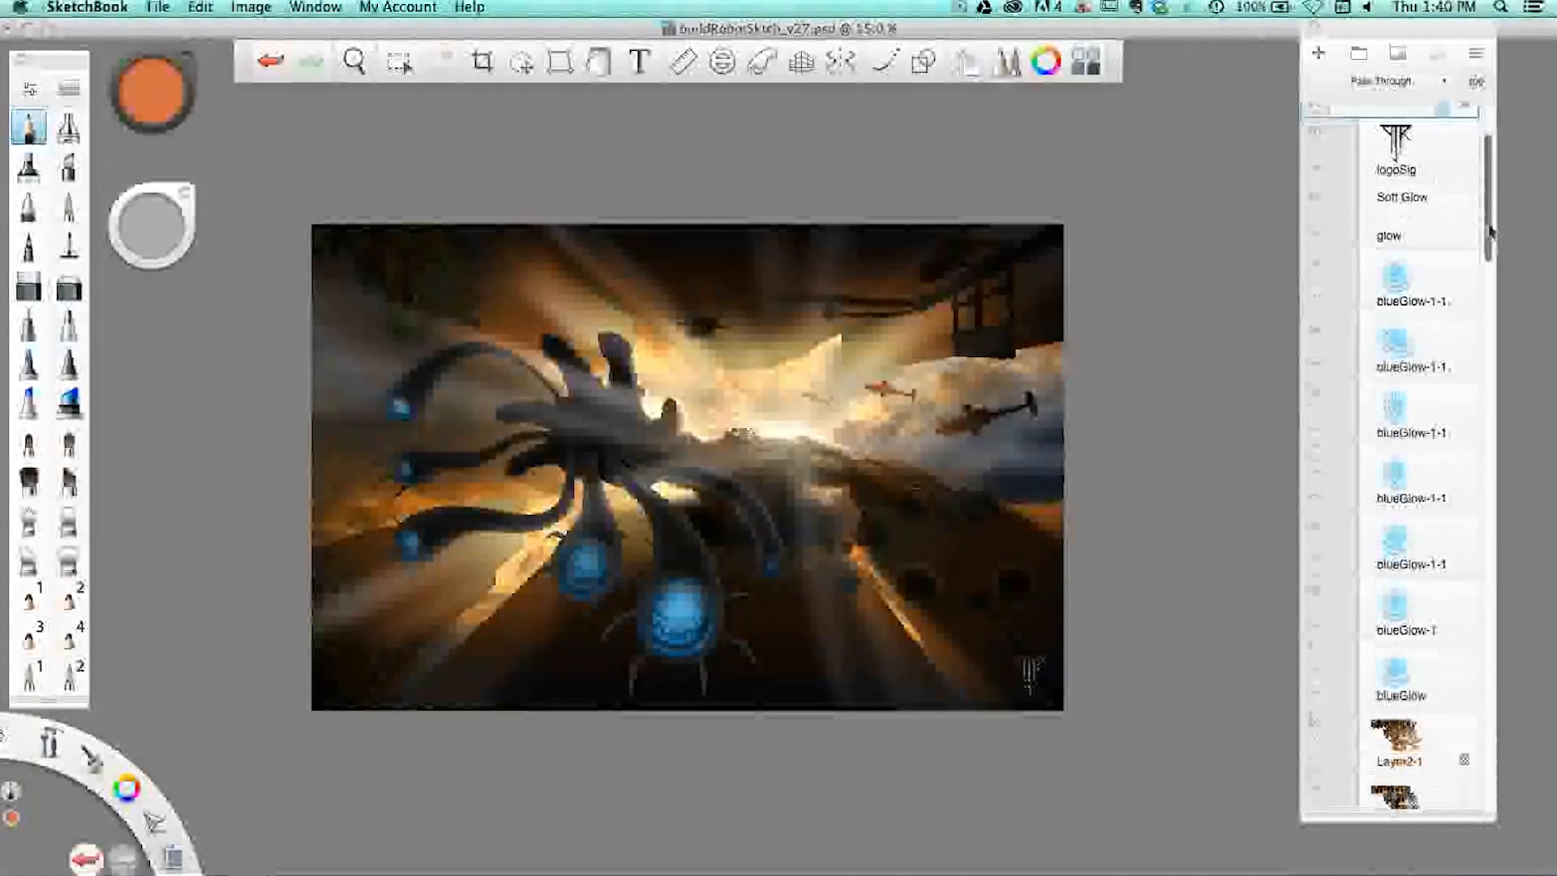
pyautogui.moveTo(1491, 197); pyautogui.dragTo(1491, 375)
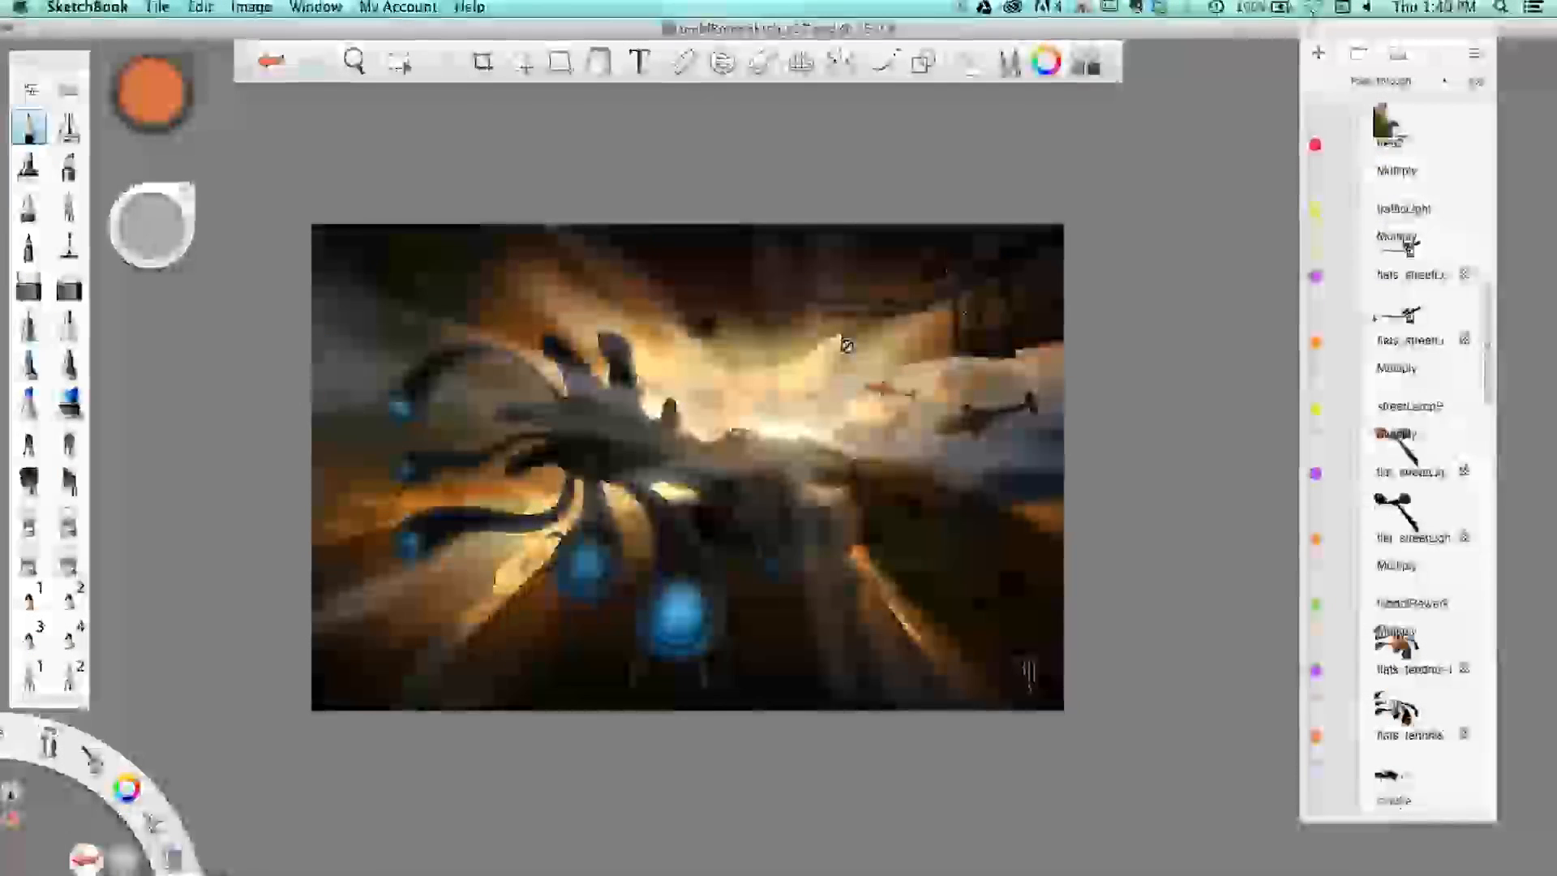
pyautogui.press('space')
pyautogui.moveTo(966, 289); pyautogui.dragTo(1112, 337)
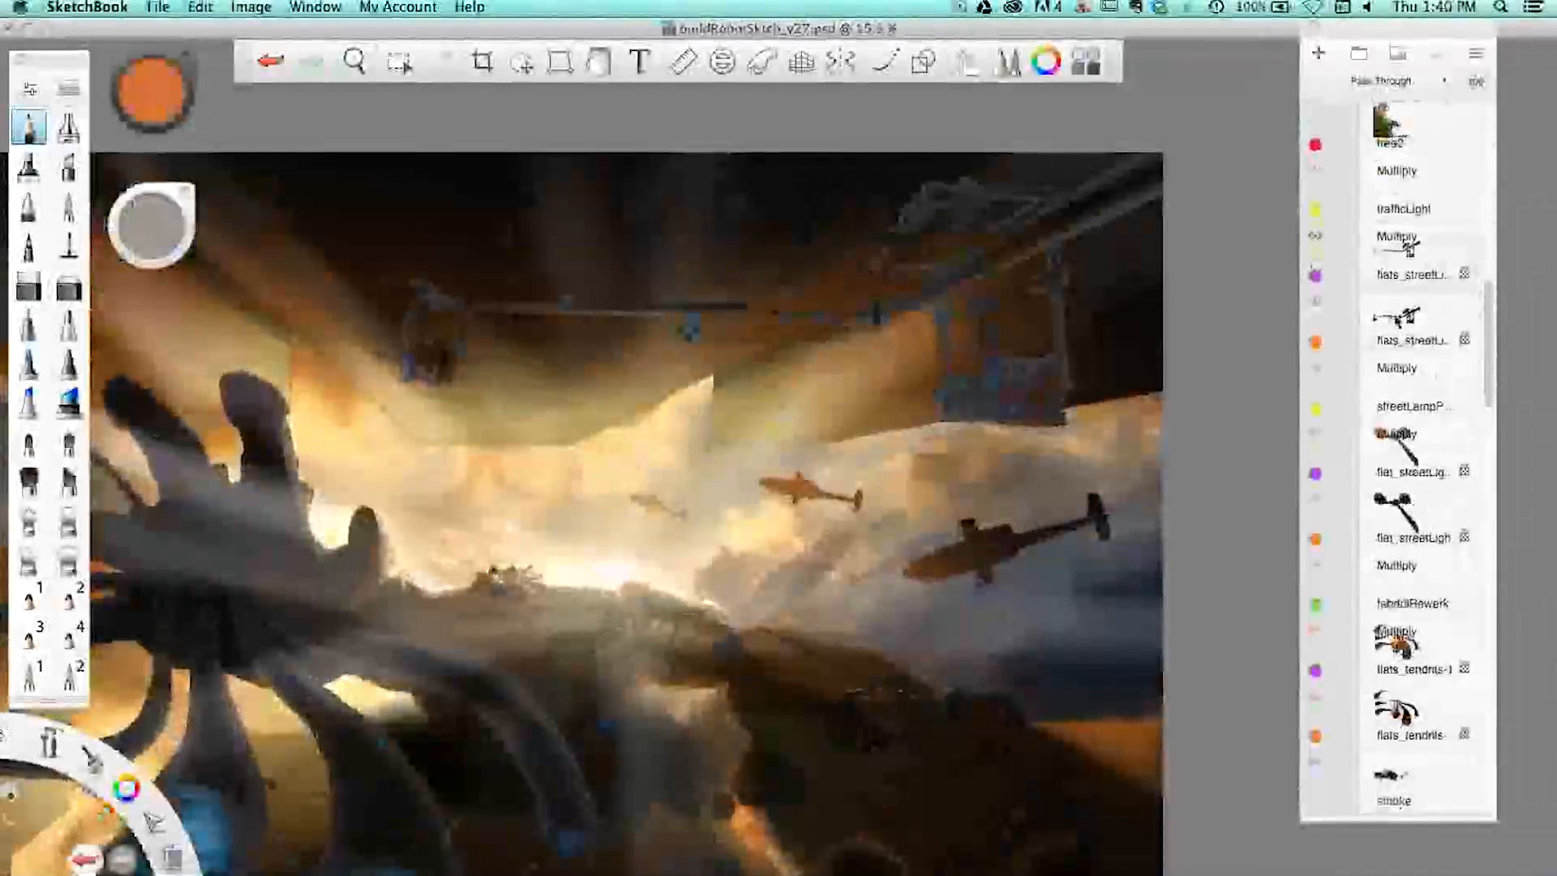
pyautogui.press('space')
pyautogui.moveTo(1090, 325); pyautogui.dragTo(1168, 329)
pyautogui.moveTo(1163, 396); pyautogui.dragTo(1165, 455)
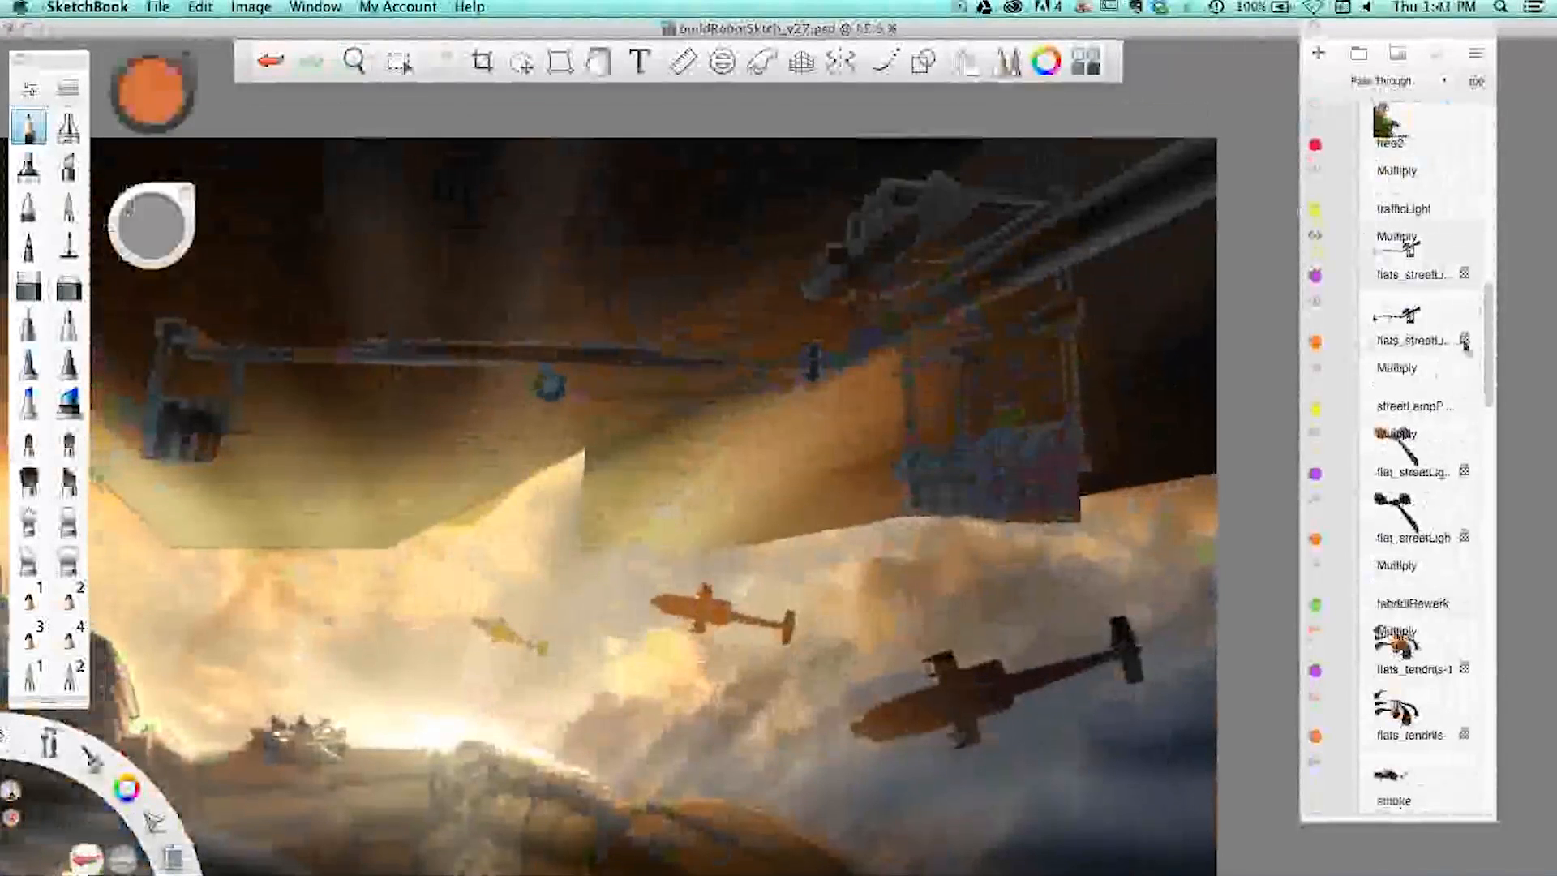
# - Select the purple-tagged traffic light flats layer and set its blending mode to Normal
pyautogui.click(67, 139)
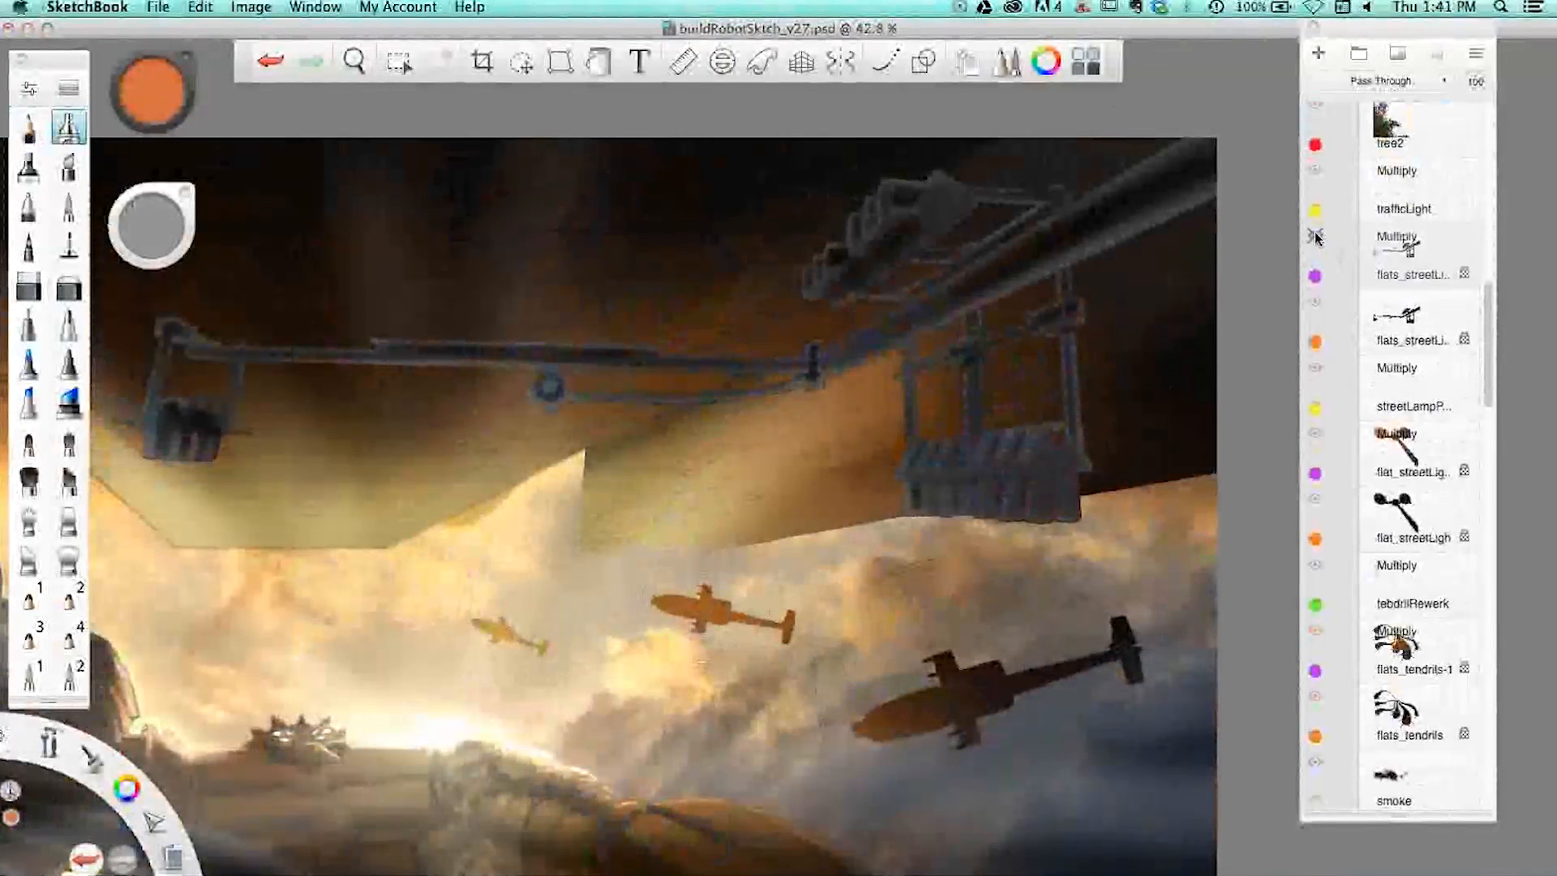
pyautogui.click(1408, 253)
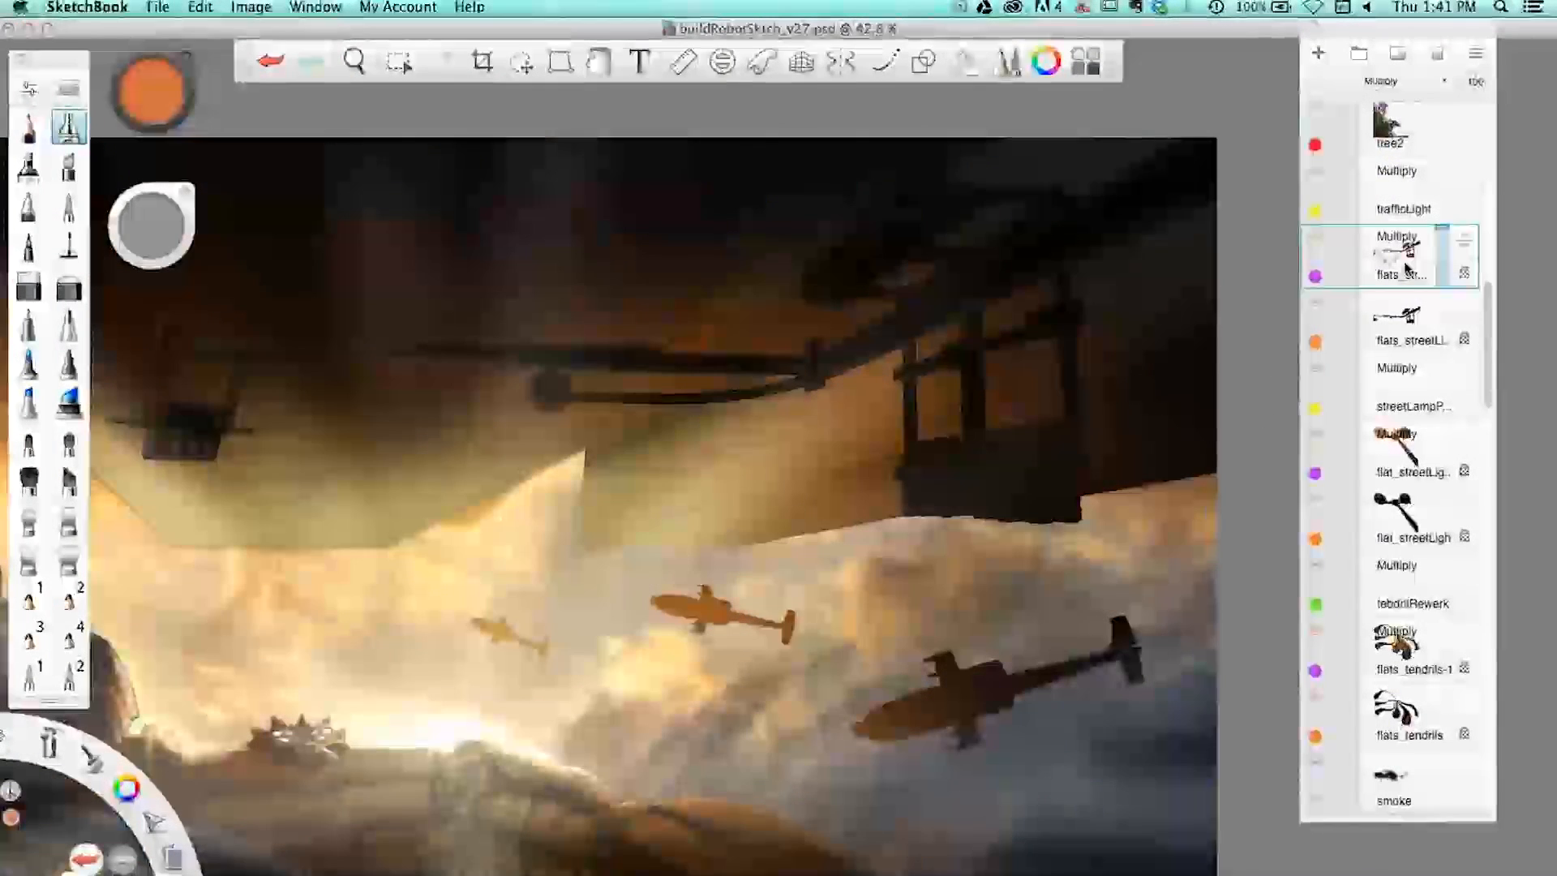
pyautogui.click(1384, 78)
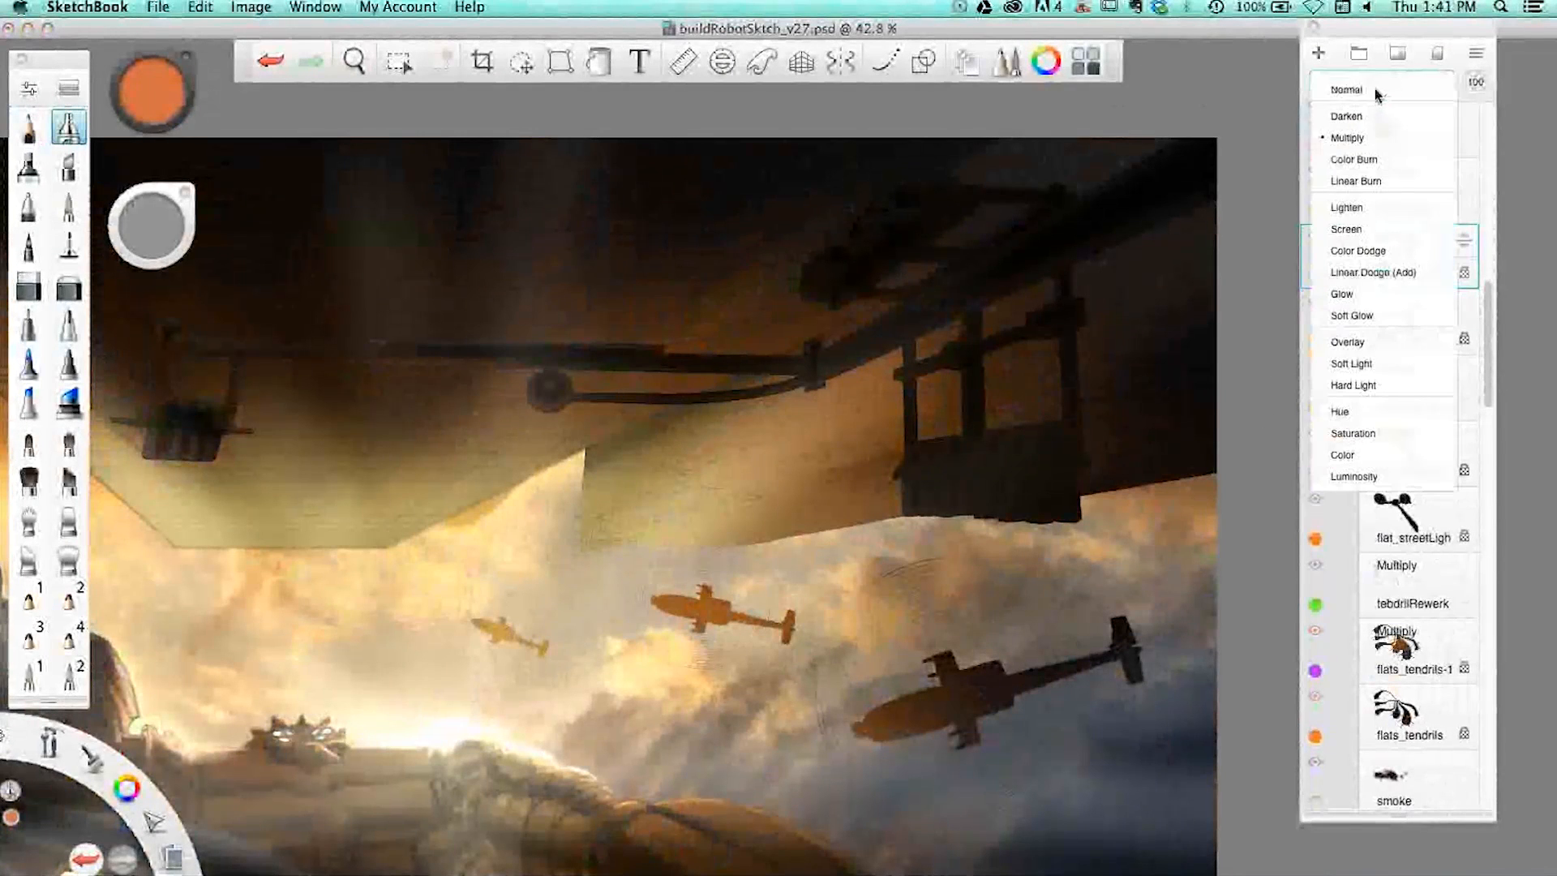
pyautogui.click(1361, 90)
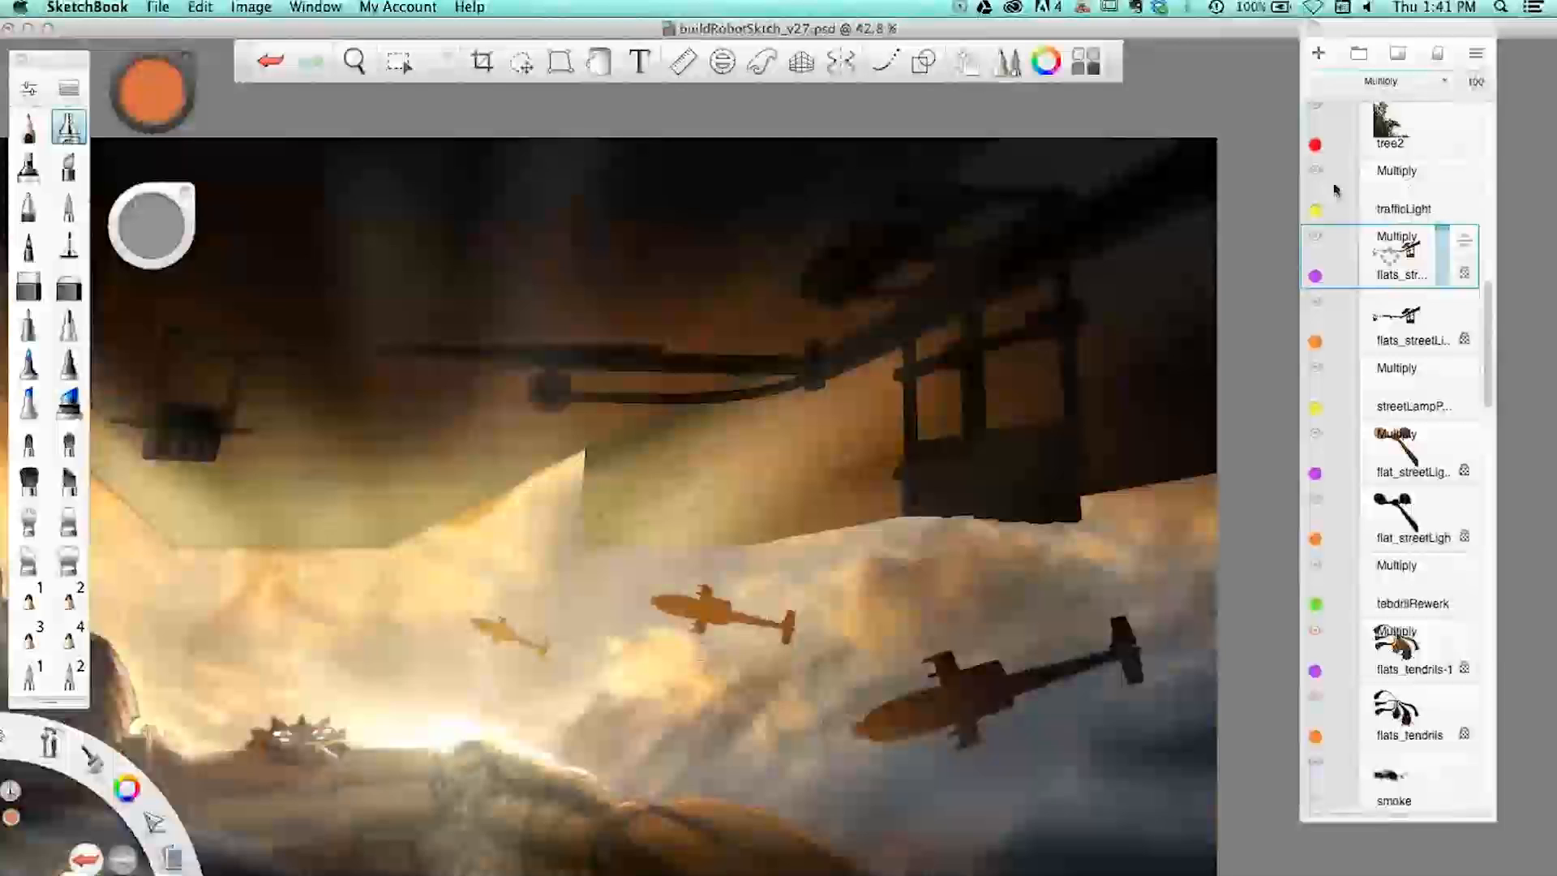
pyautogui.click(1398, 81)
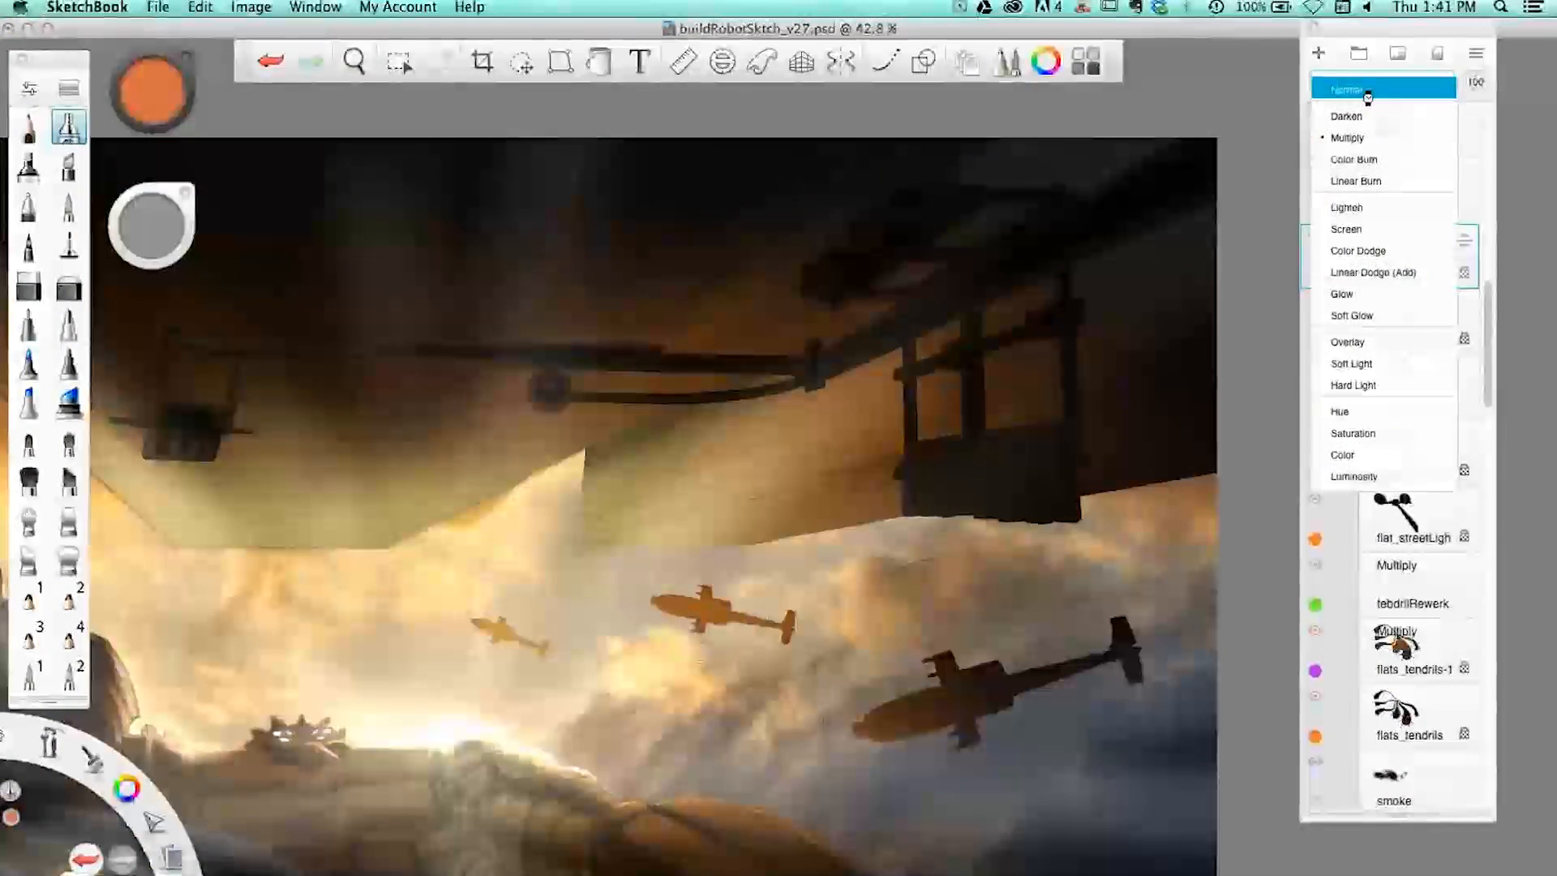
pyautogui.click(1367, 94)
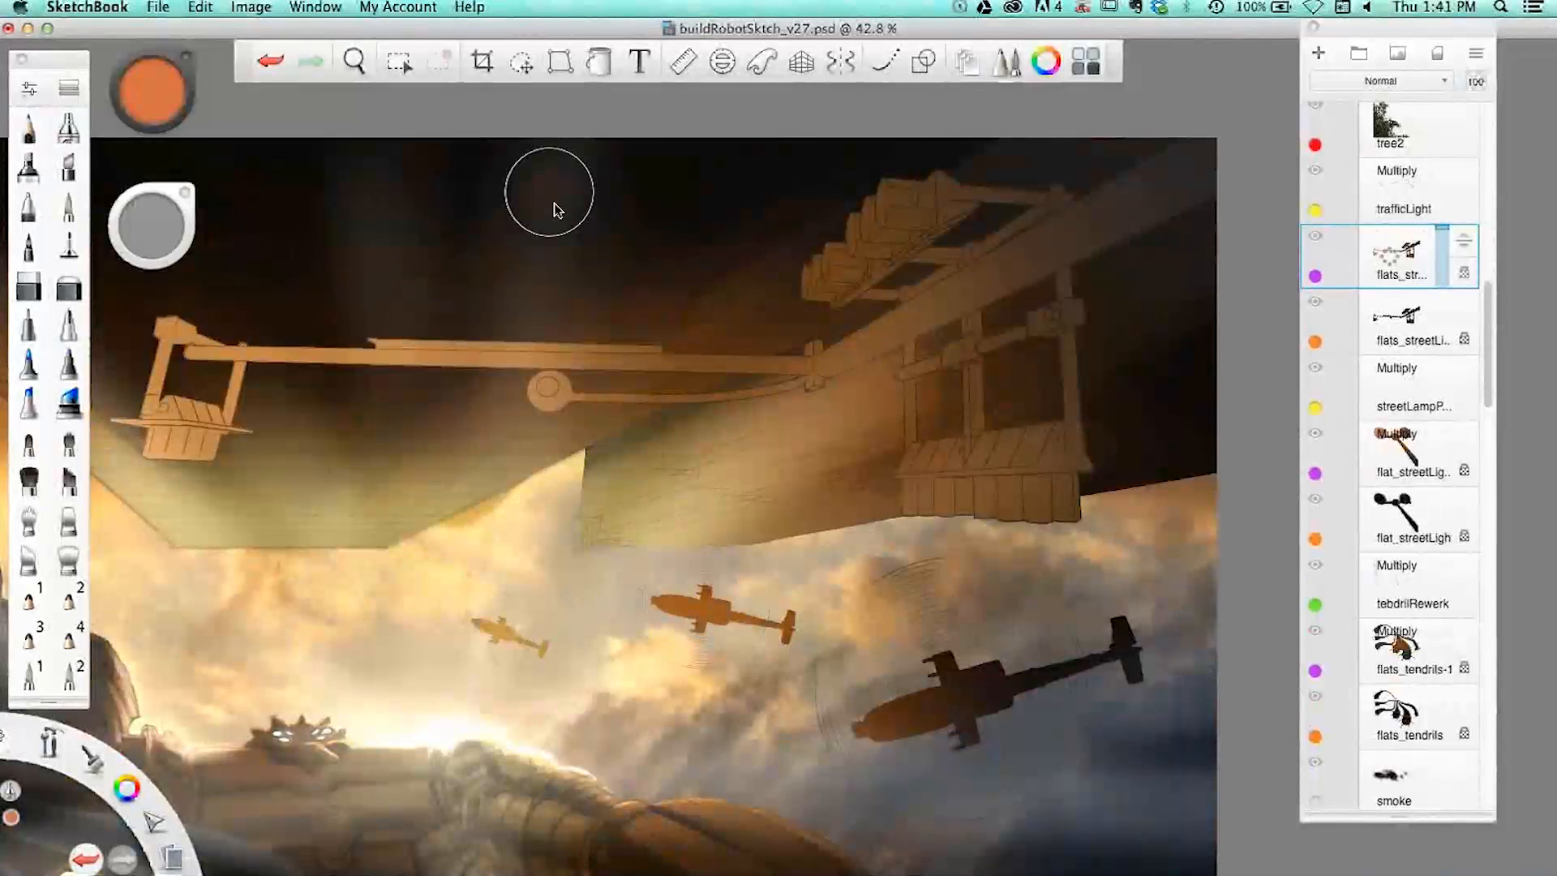
# - Select the empty areas around and within the traffic lights with the Magic Wand, then invert the selection
pyautogui.press('m')
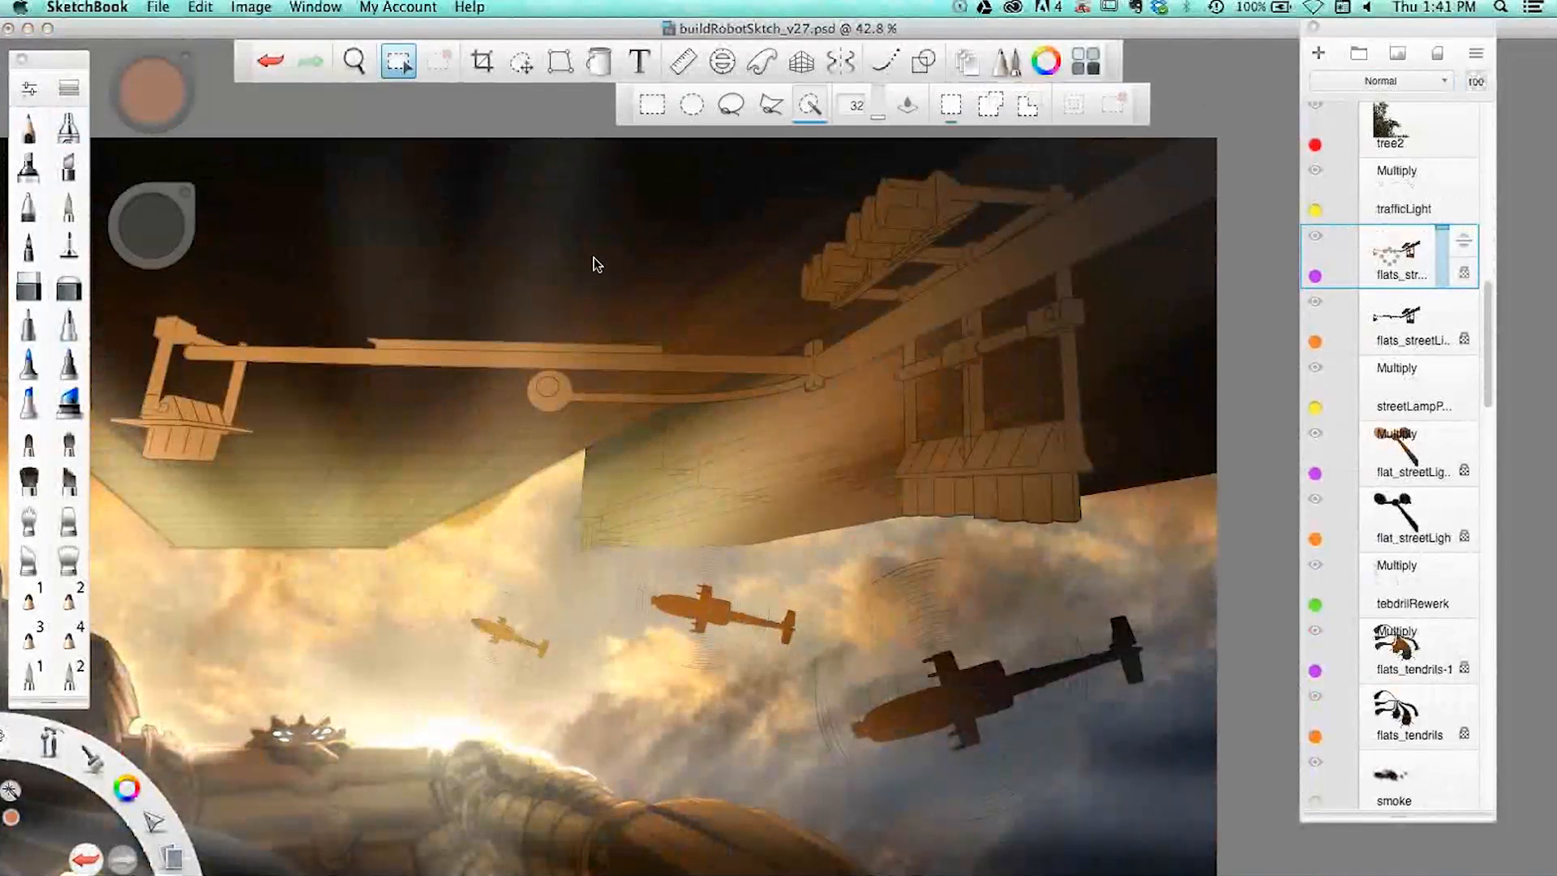
pyautogui.click(594, 264)
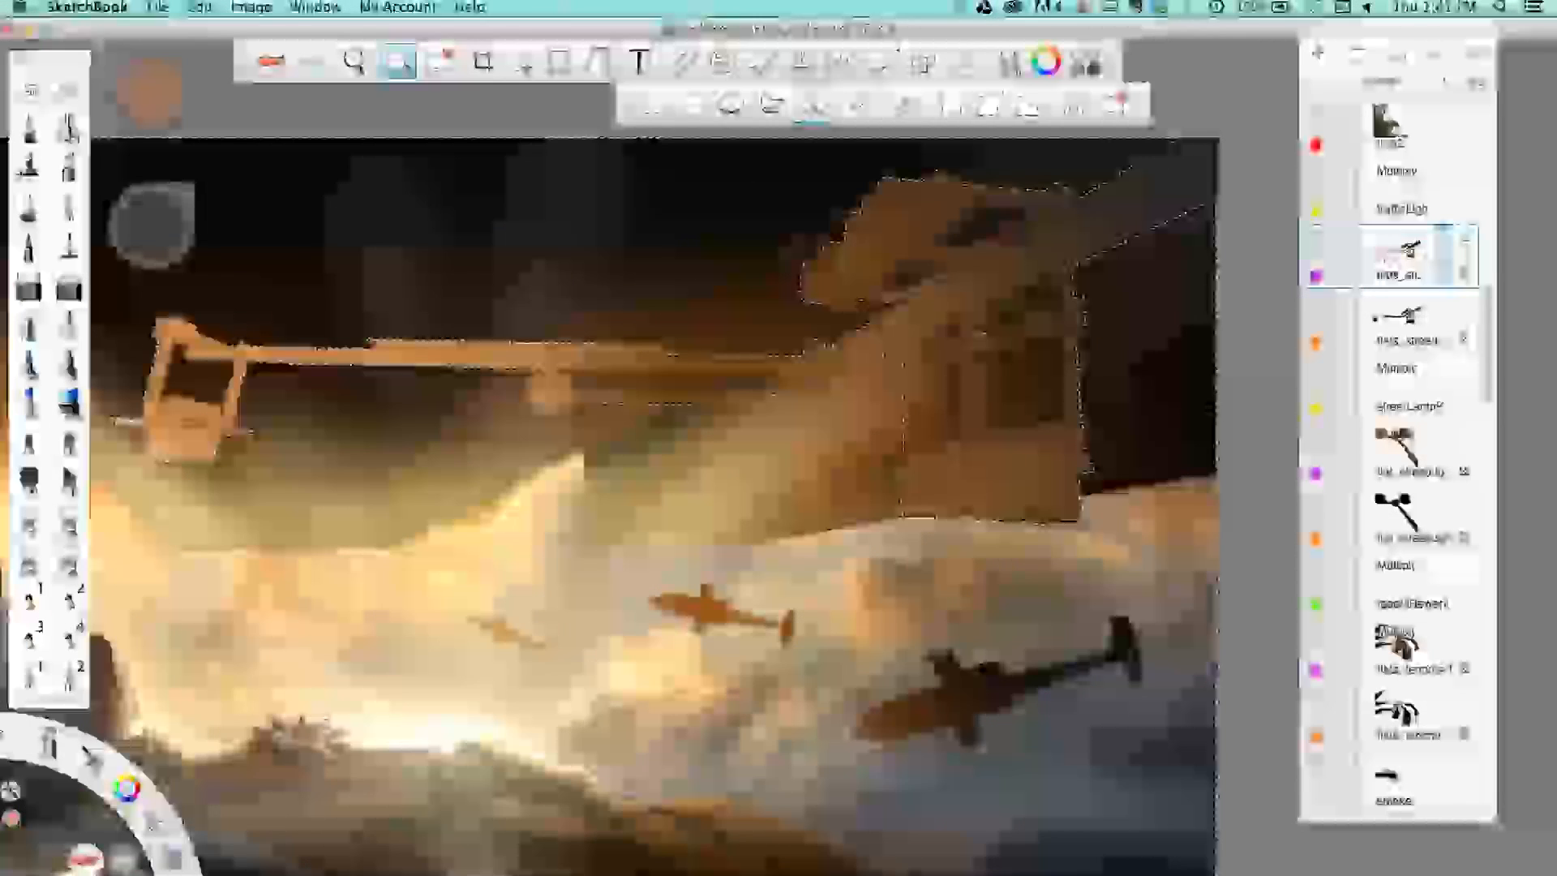
pyautogui.click(941, 404)
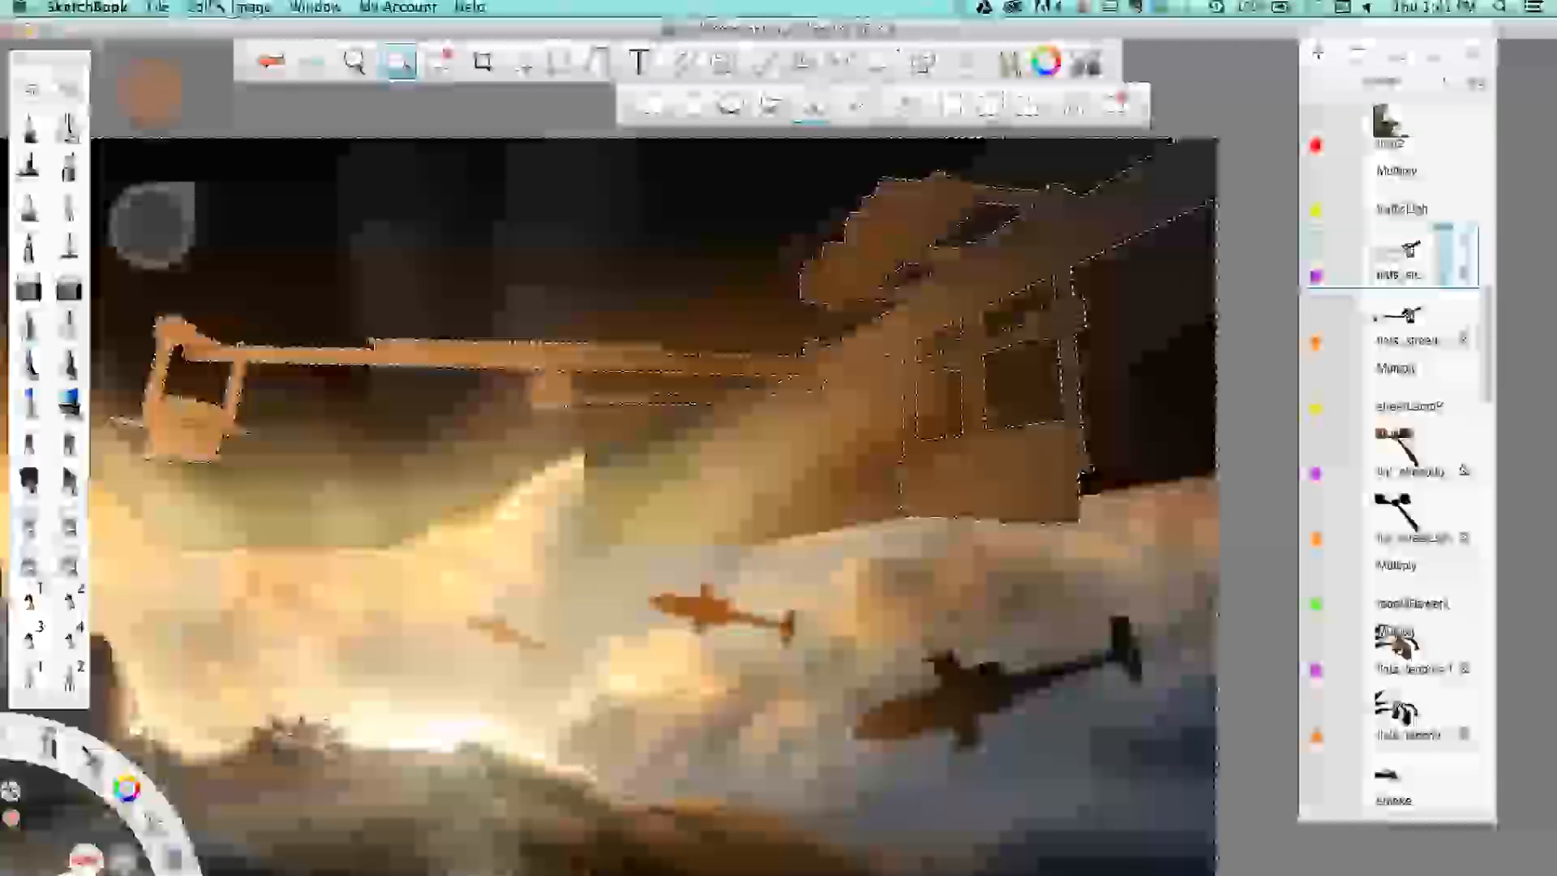
pyautogui.click(203, 7)
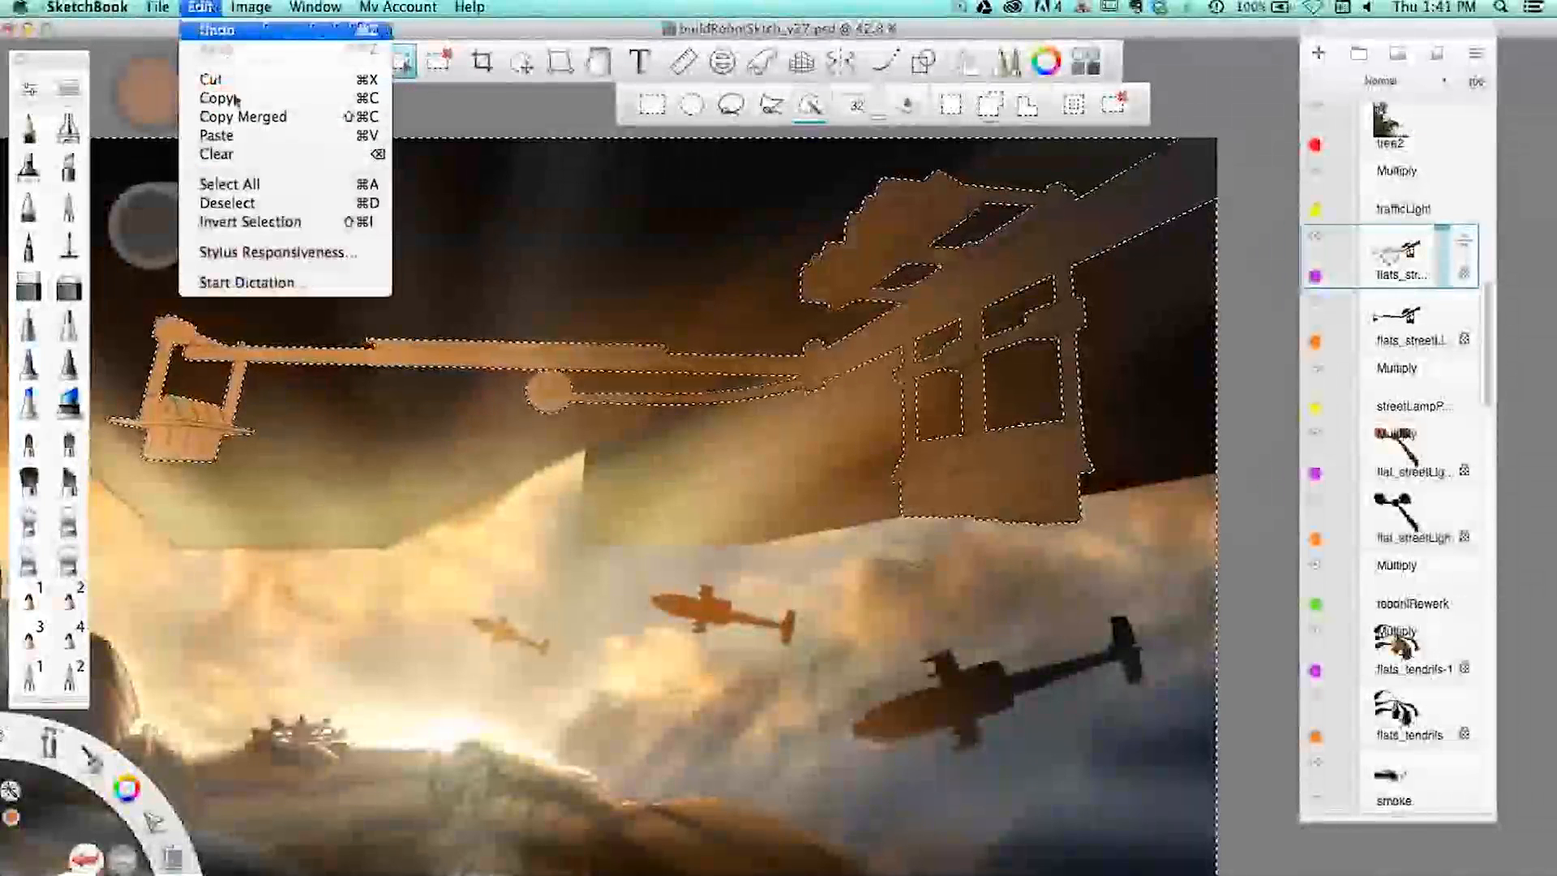
pyautogui.click(255, 223)
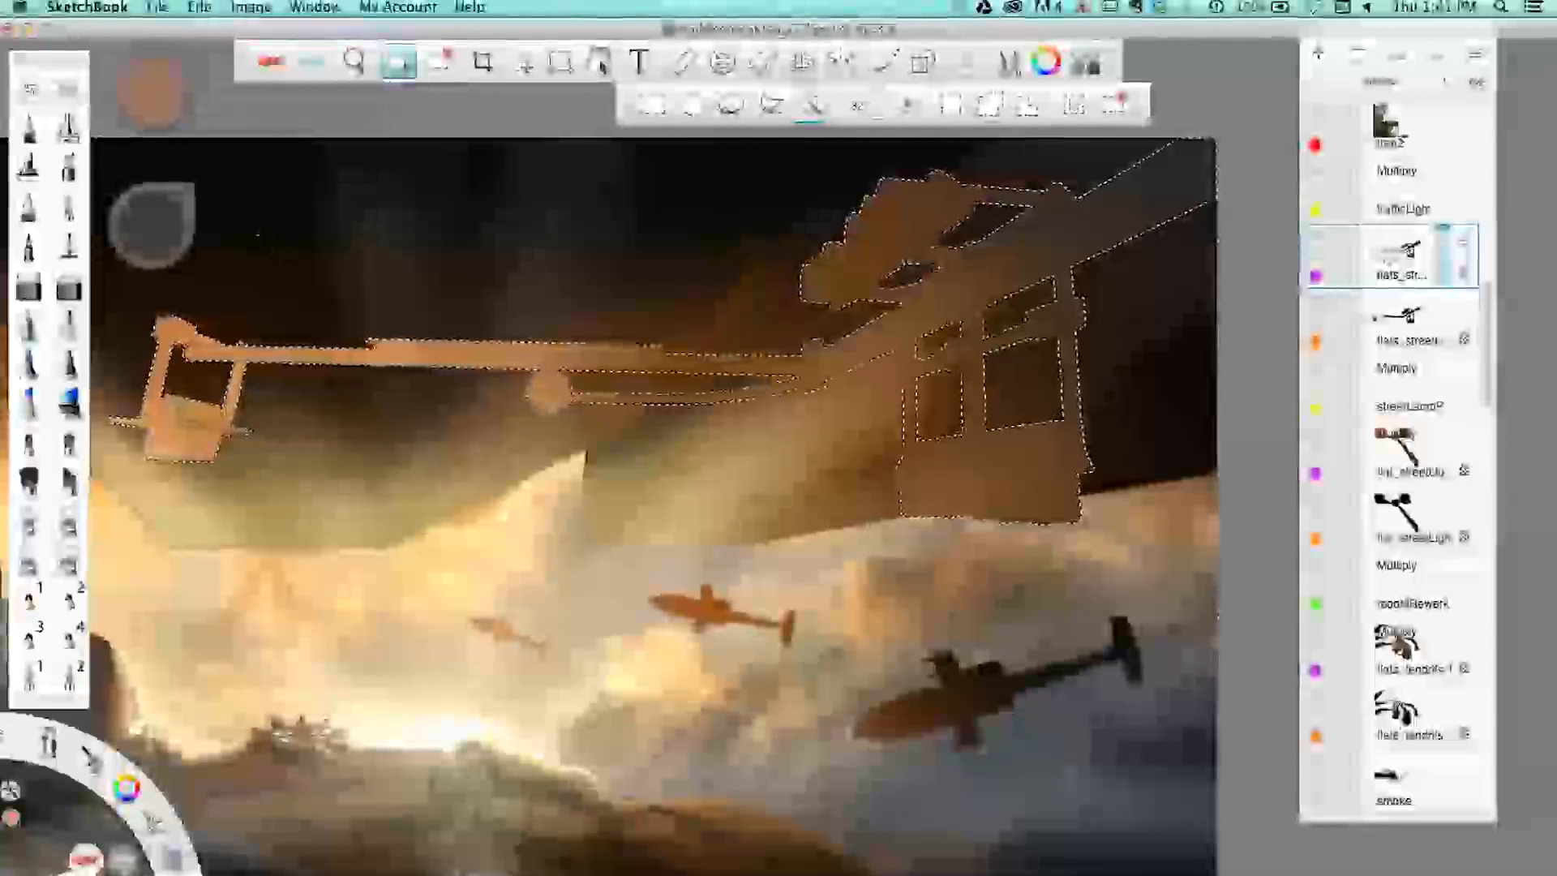
# - Lay a linear gradient fill across the selected traffic lights toward the upper-right beam, adding a pale yellow stop between its ends
pyautogui.click(597, 69)
pyautogui.moveTo(356, 357); pyautogui.dragTo(1183, 166)
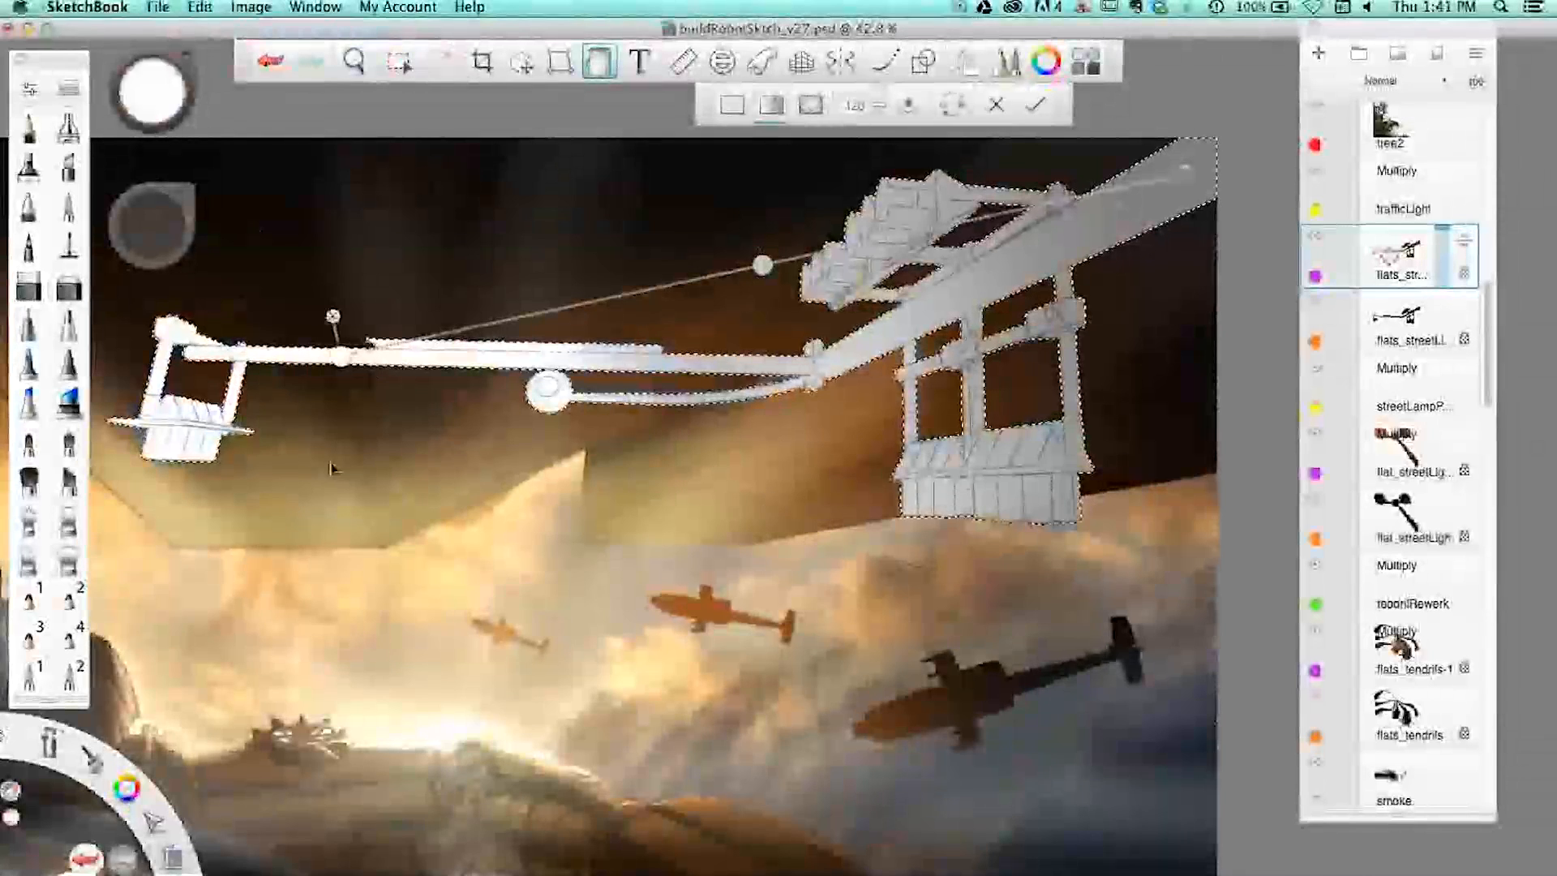
pyautogui.moveTo(335, 318); pyautogui.dragTo(336, 534)
pyautogui.moveTo(593, 456); pyautogui.dragTo(563, 439)
pyautogui.click(546, 444)
pyautogui.click(549, 514)
pyautogui.click(518, 549)
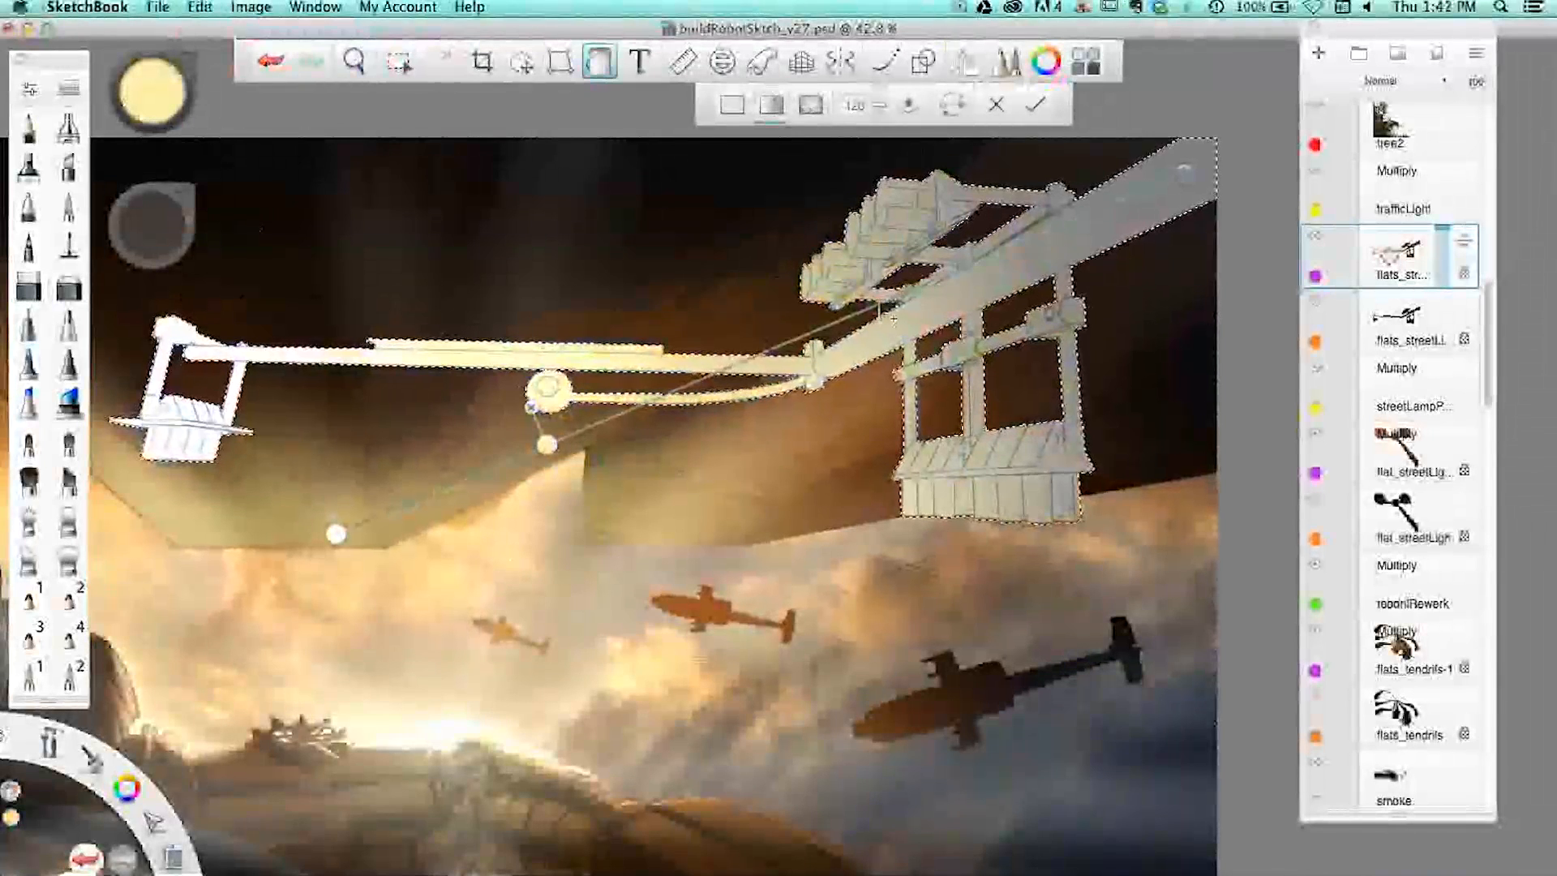
# - Reposition the gradient's end, start and middle stops so the start sits lower in the clouds, and apply the fill
pyautogui.click(936, 279)
pyautogui.moveTo(1187, 175)
pyautogui.mouseDown()
pyautogui.moveTo(1198, 157)
pyautogui.moveTo(1151, 169)
pyautogui.moveTo(1202, 297)
pyautogui.moveTo(1203, 164)
pyautogui.mouseUp()
pyautogui.moveTo(342, 540); pyautogui.dragTo(411, 648)
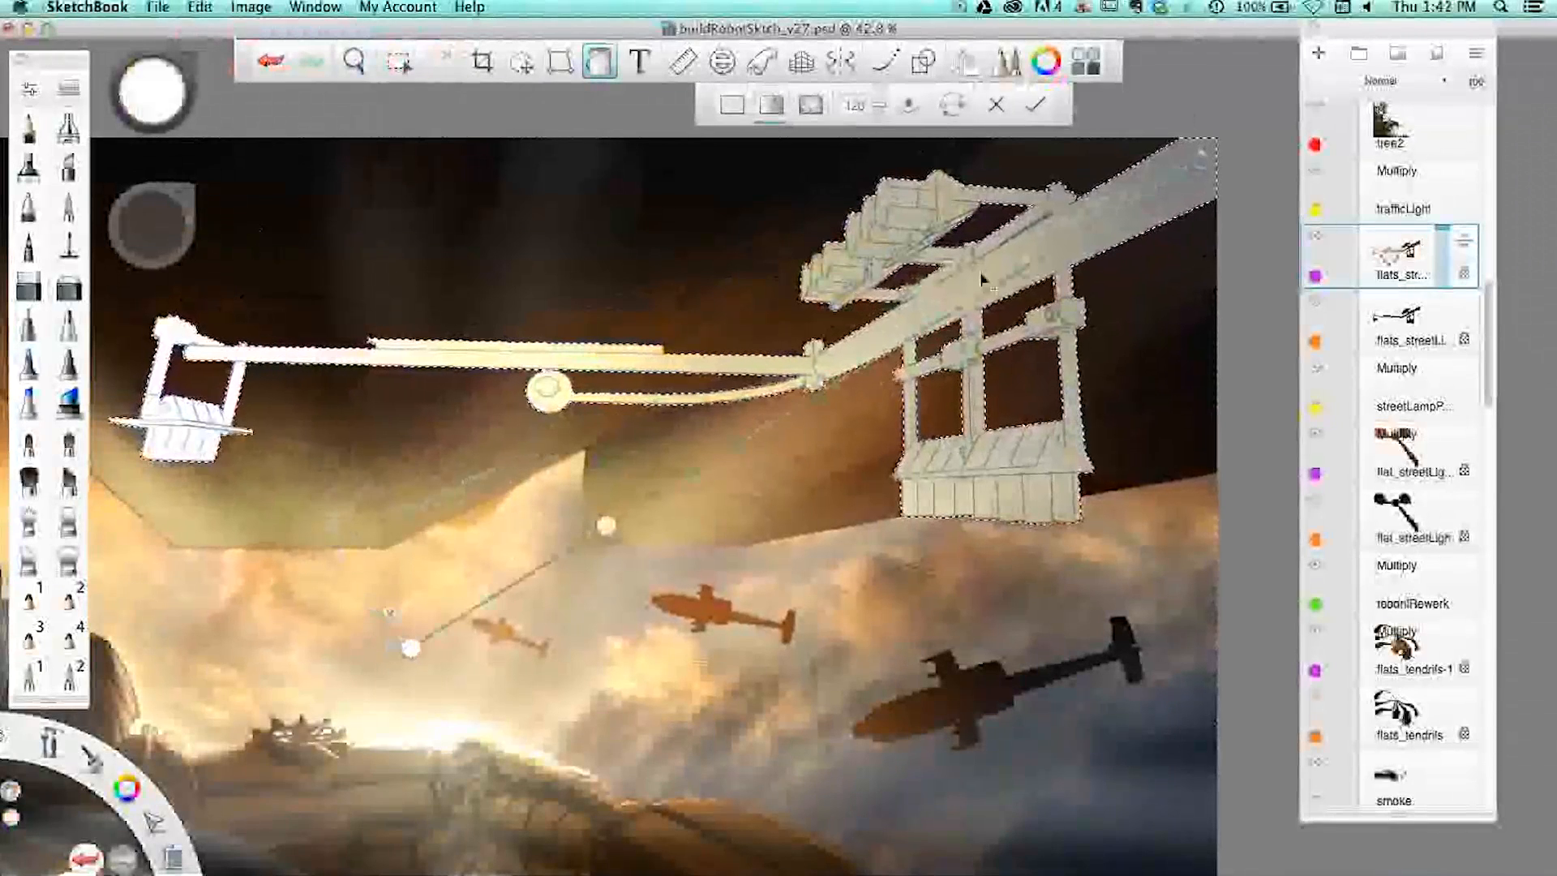
pyautogui.click(607, 525)
pyautogui.moveTo(658, 511); pyautogui.dragTo(653, 500)
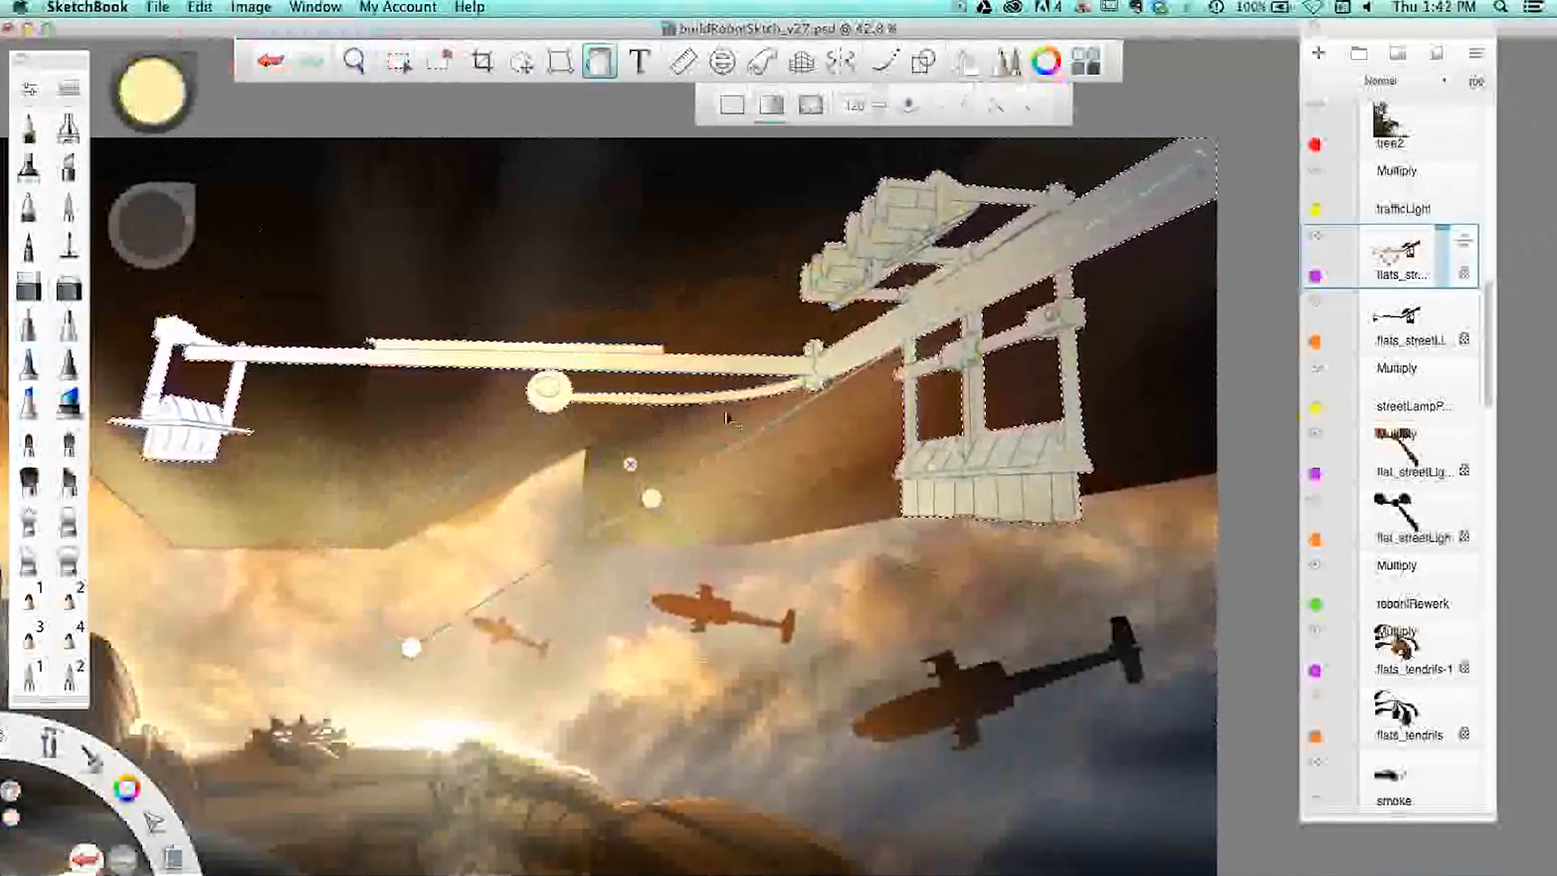
pyautogui.press('Return')
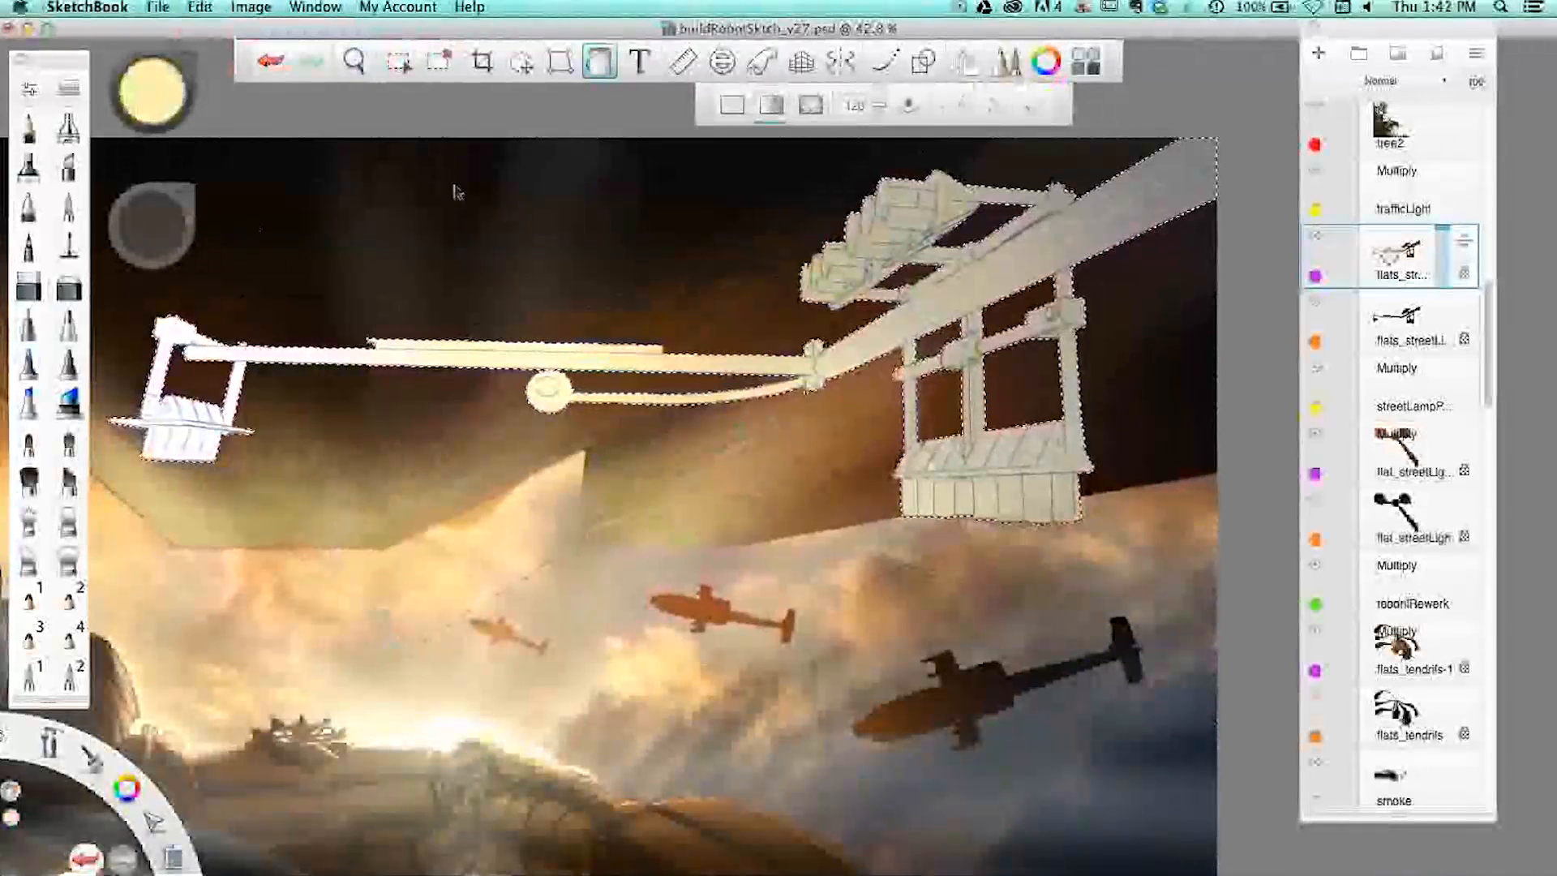
# - Lay a new linear gradient over the traffic lights from the clouds' upper edge to the upper-right beam, with a stop near the arm's joint
pyautogui.click(398, 61)
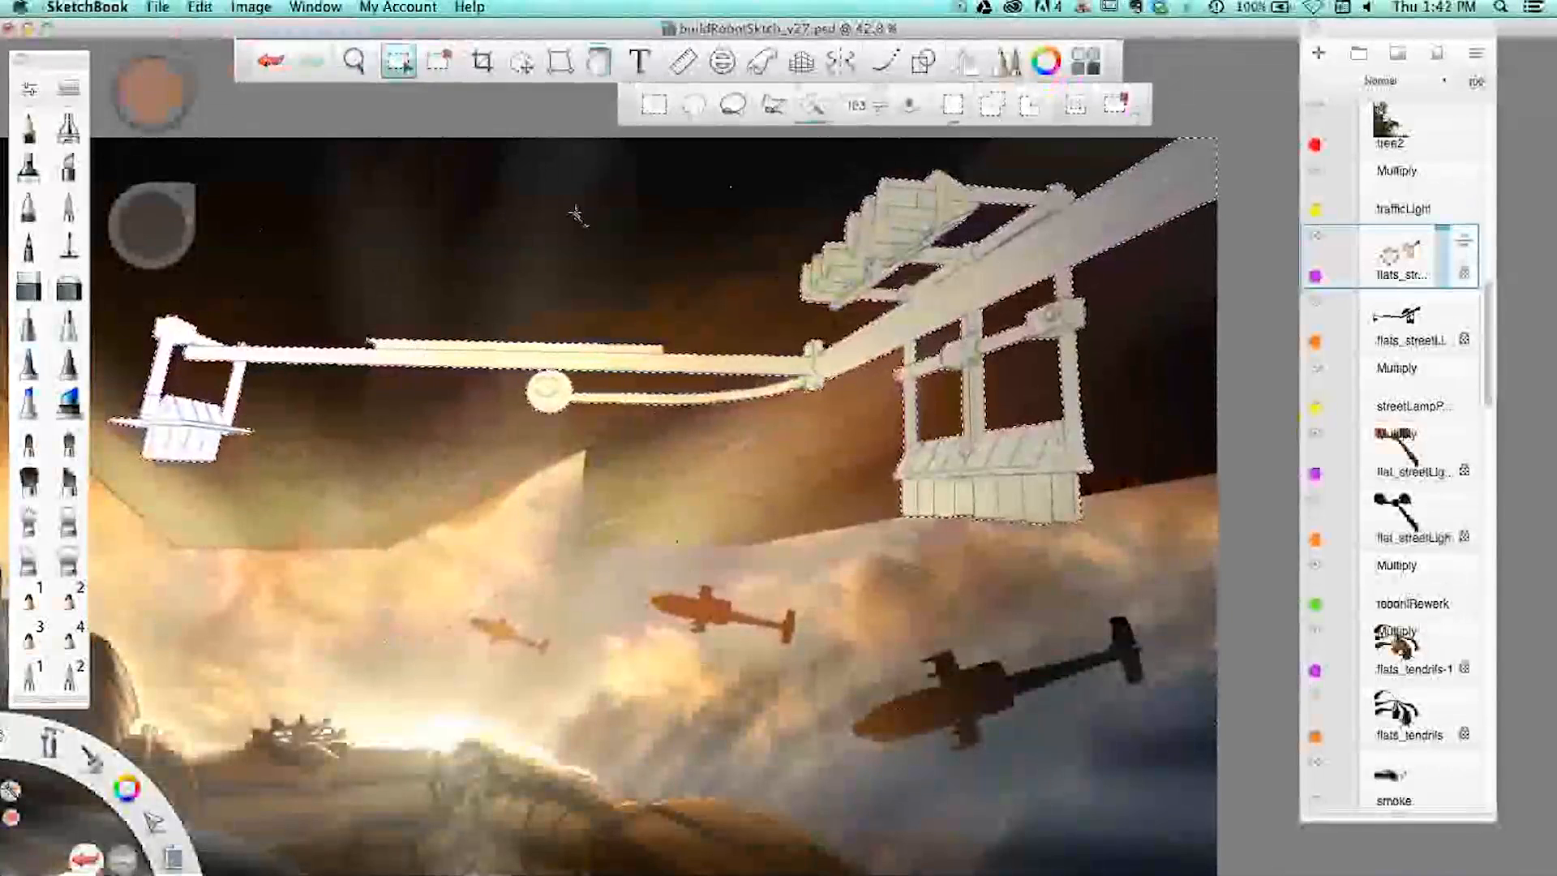
pyautogui.click(598, 61)
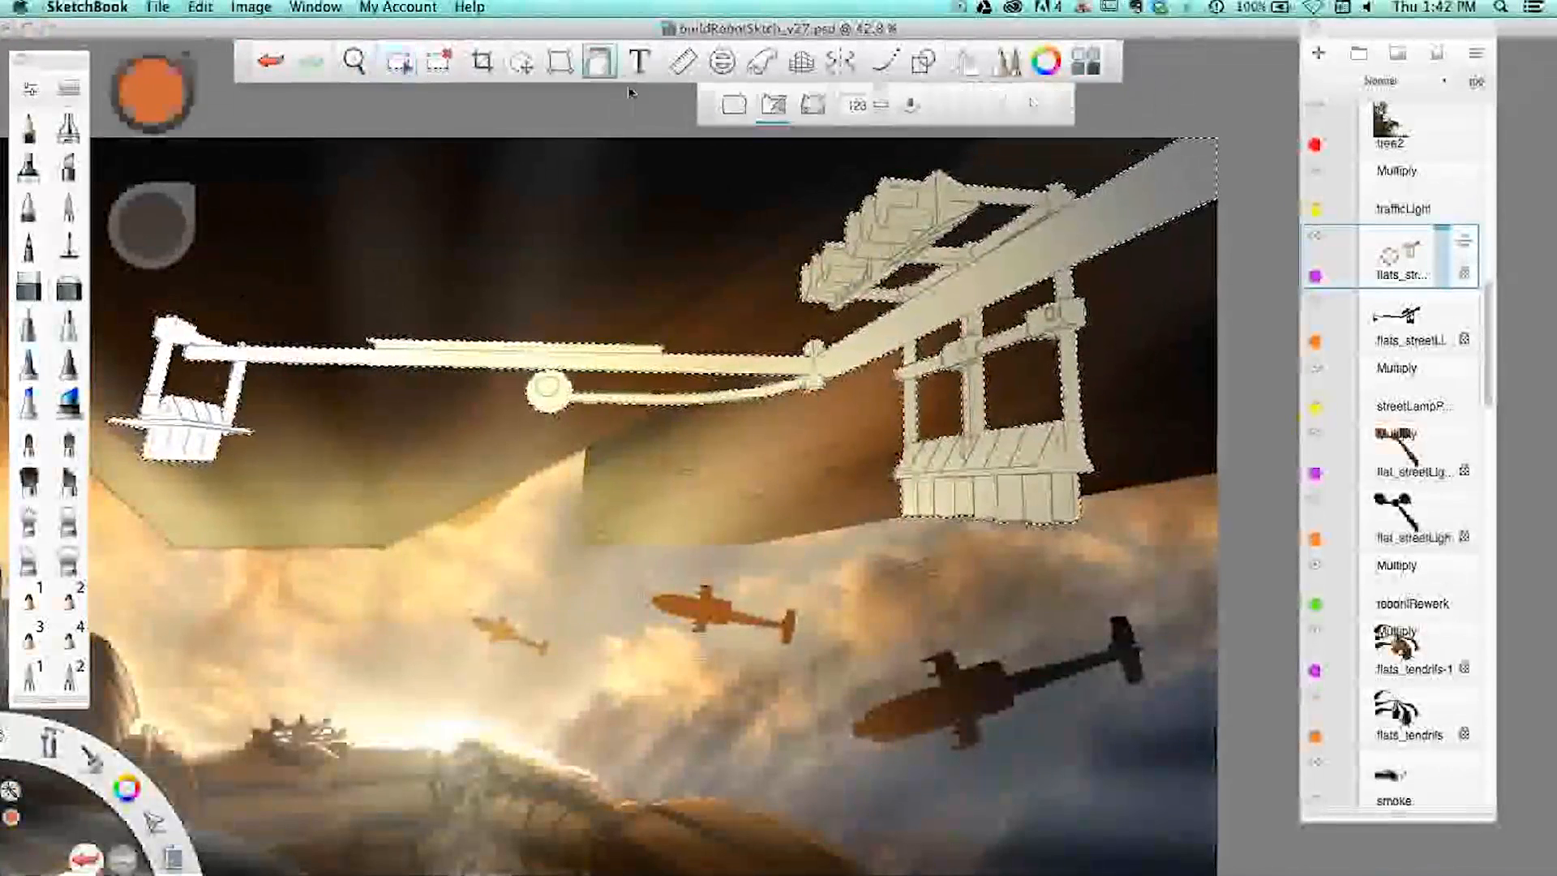
pyautogui.moveTo(425, 533); pyautogui.dragTo(1164, 177)
pyautogui.moveTo(619, 436); pyautogui.dragTo(773, 372)
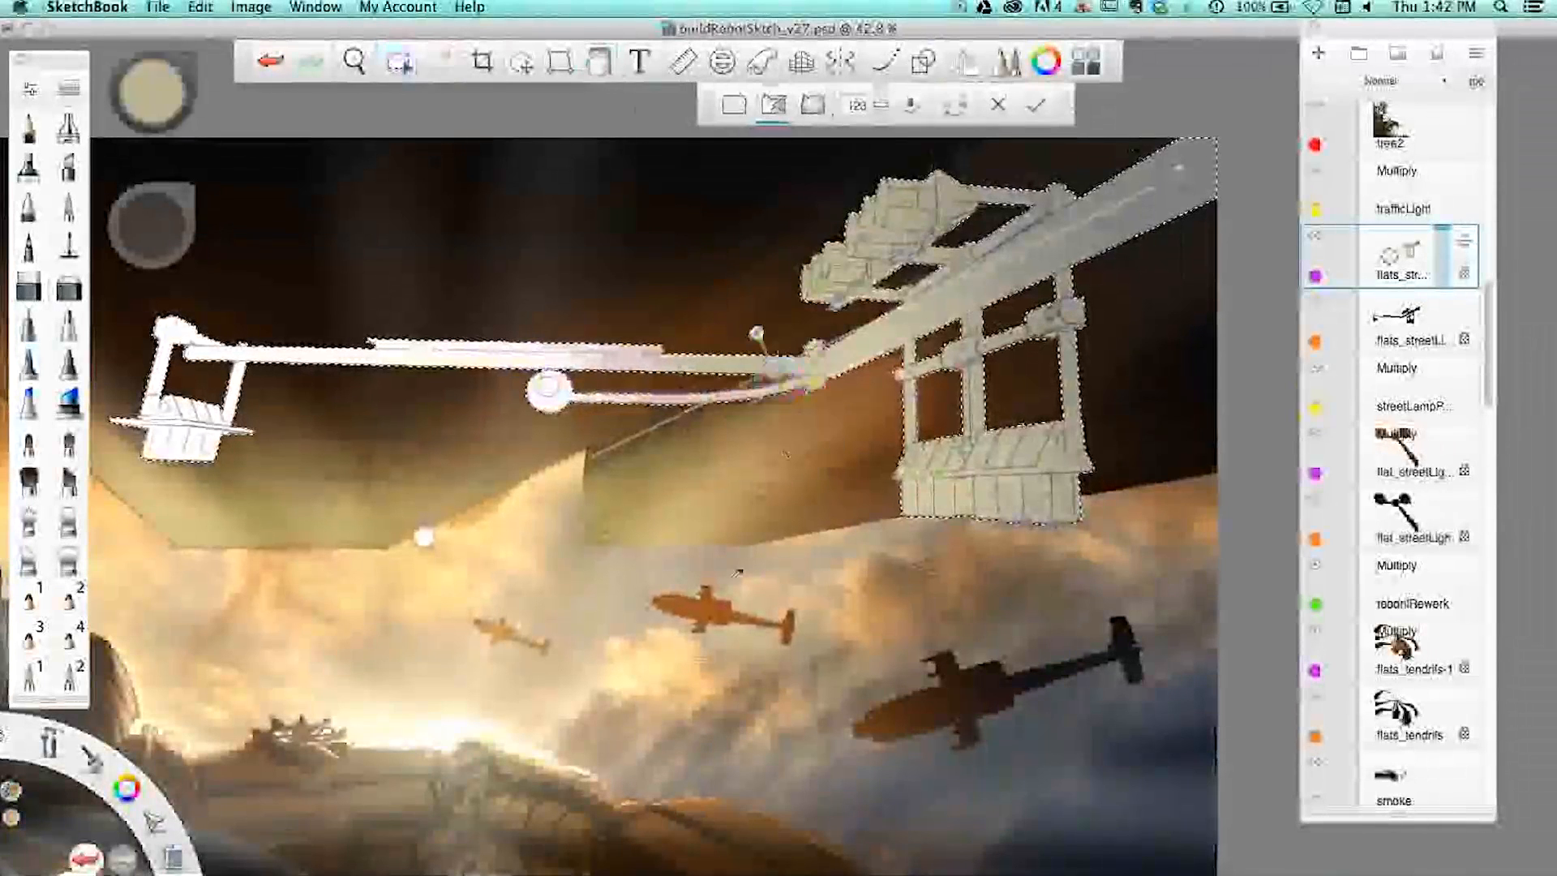
# - Color the new gradient's middle stop orange and its start stop light peach
pyautogui.click(707, 606)
pyautogui.click(423, 537)
pyautogui.click(427, 601)
pyautogui.moveTo(431, 600); pyautogui.dragTo(376, 558)
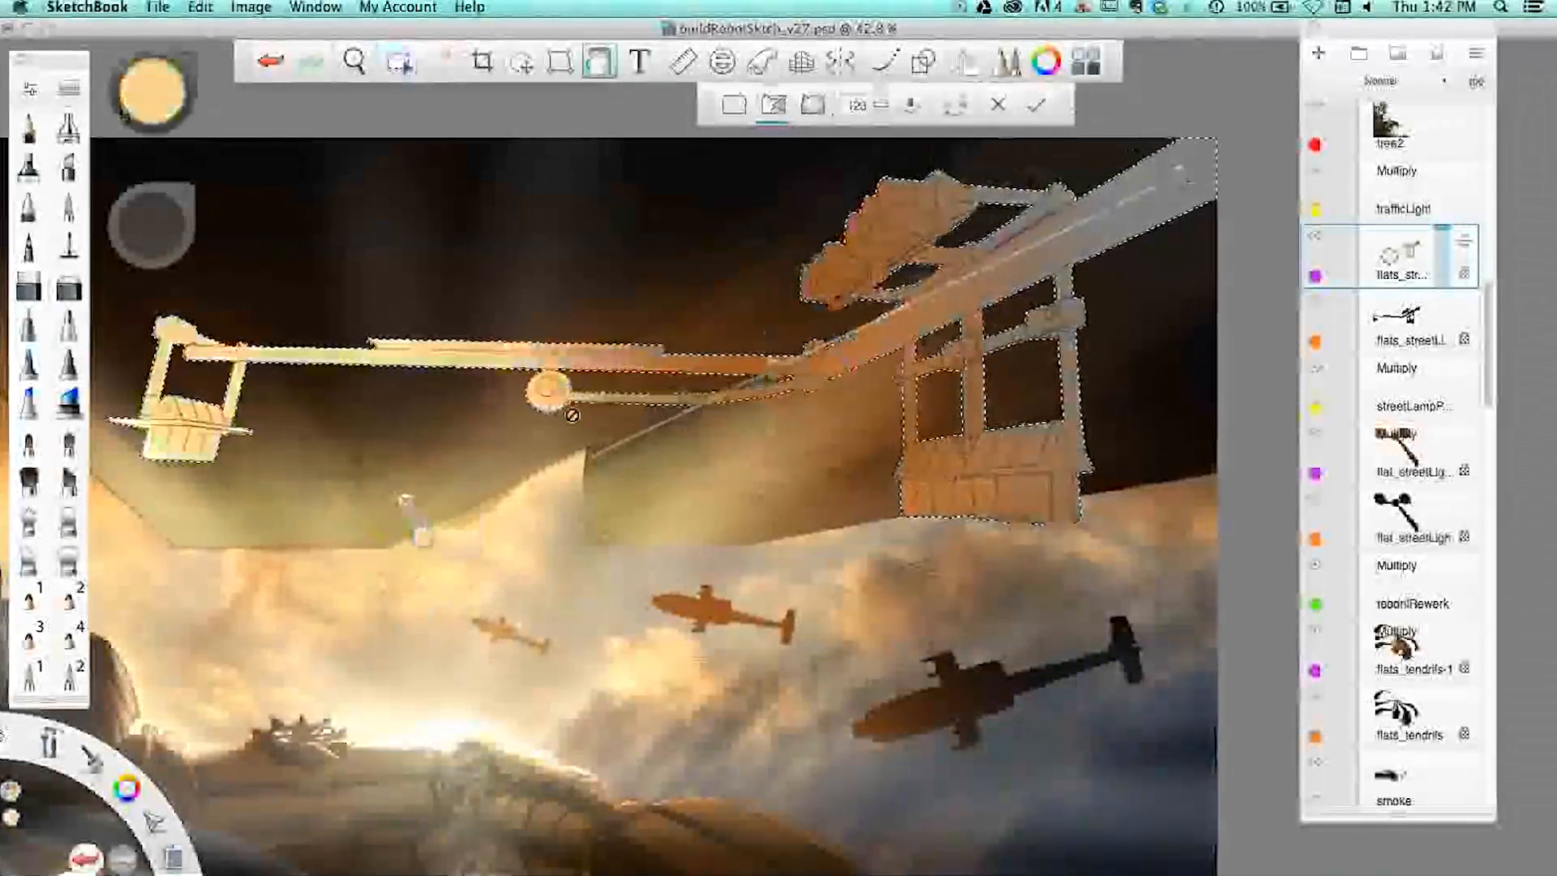
# - Color the gradient's end stop on the upper-right beam near-black brown and apply the fill
pyautogui.click(1180, 169)
pyautogui.moveTo(1184, 188); pyautogui.dragTo(1198, 185)
pyautogui.click(1187, 247)
pyautogui.moveTo(1187, 247); pyautogui.dragTo(1008, 334)
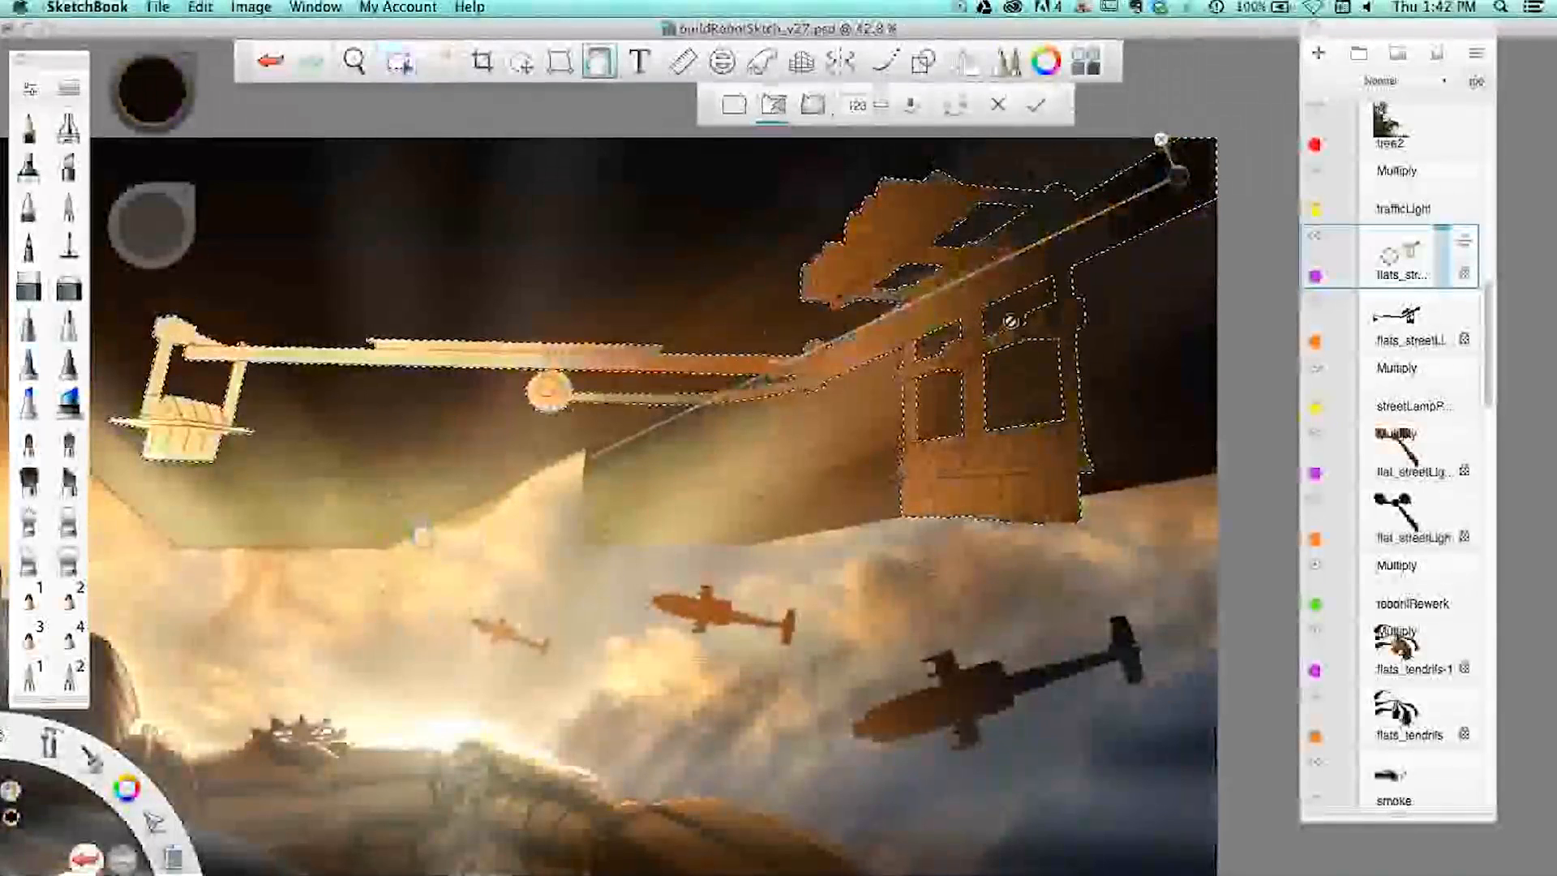
pyautogui.press('Return')
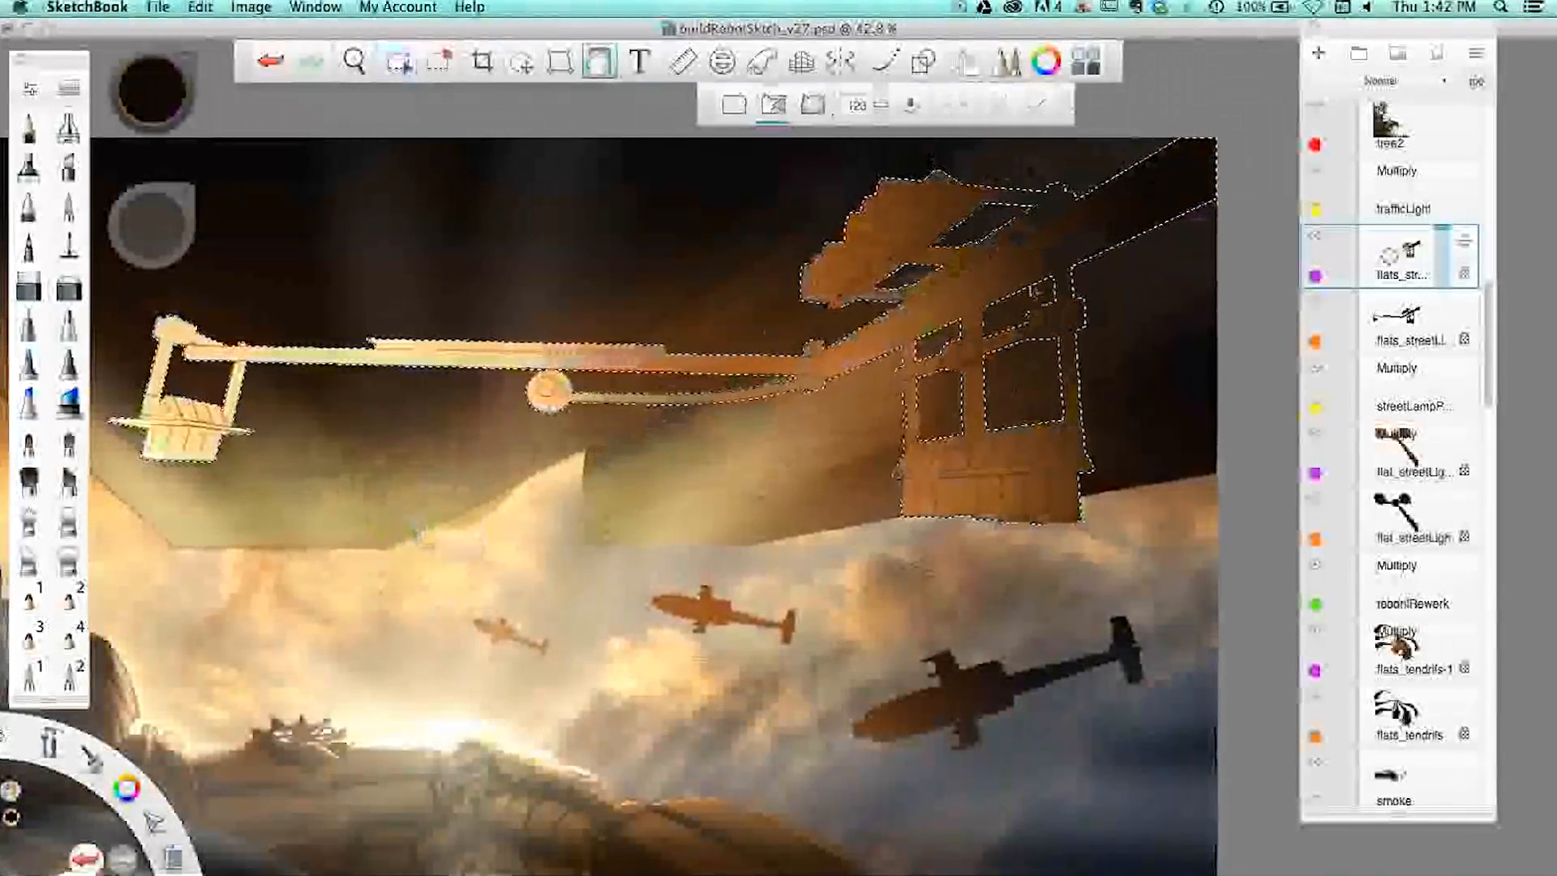
# - Deselect the traffic lights and set the purple-tagged flats layer's blending mode back to Multiply
pyautogui.press('super+d')
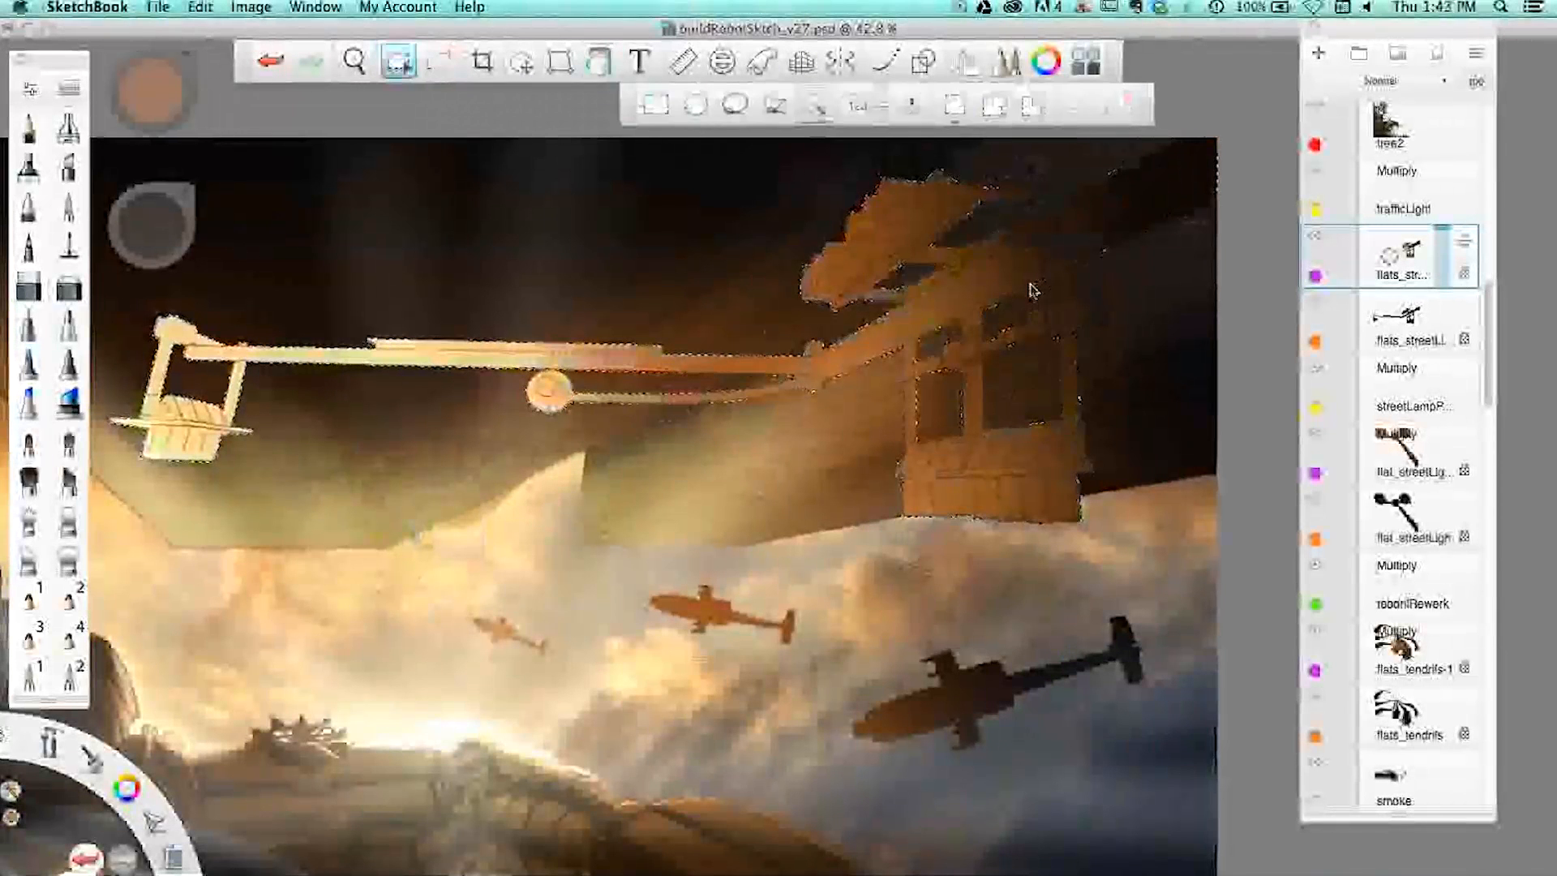
pyautogui.click(1385, 91)
pyautogui.click(1375, 139)
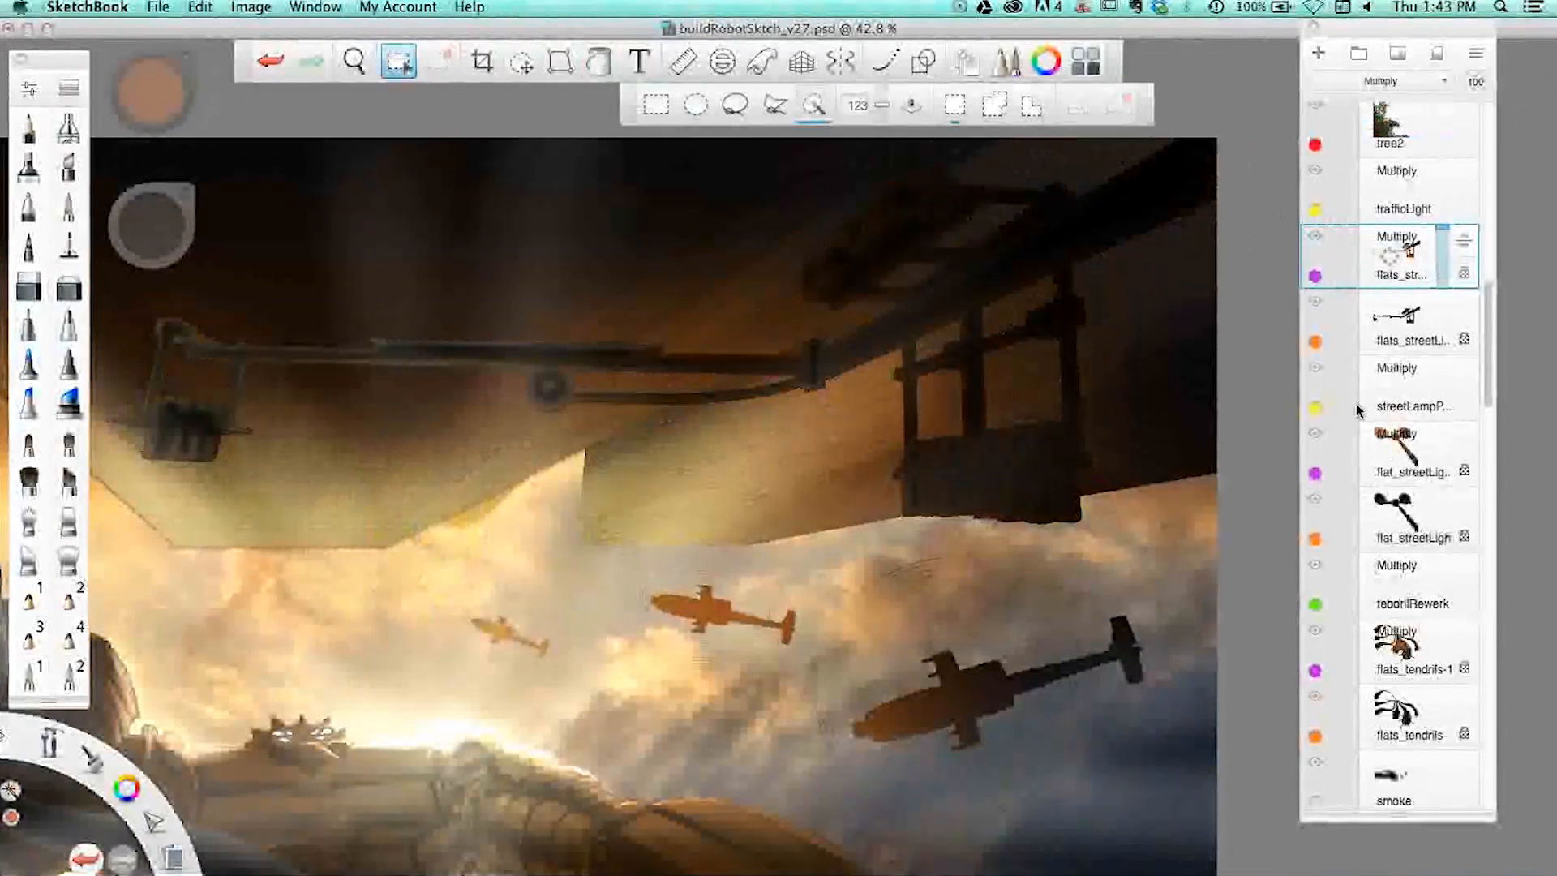
# - Examine the whole robot painting and the layers at the start of the Paint group
pyautogui.press('super+0')
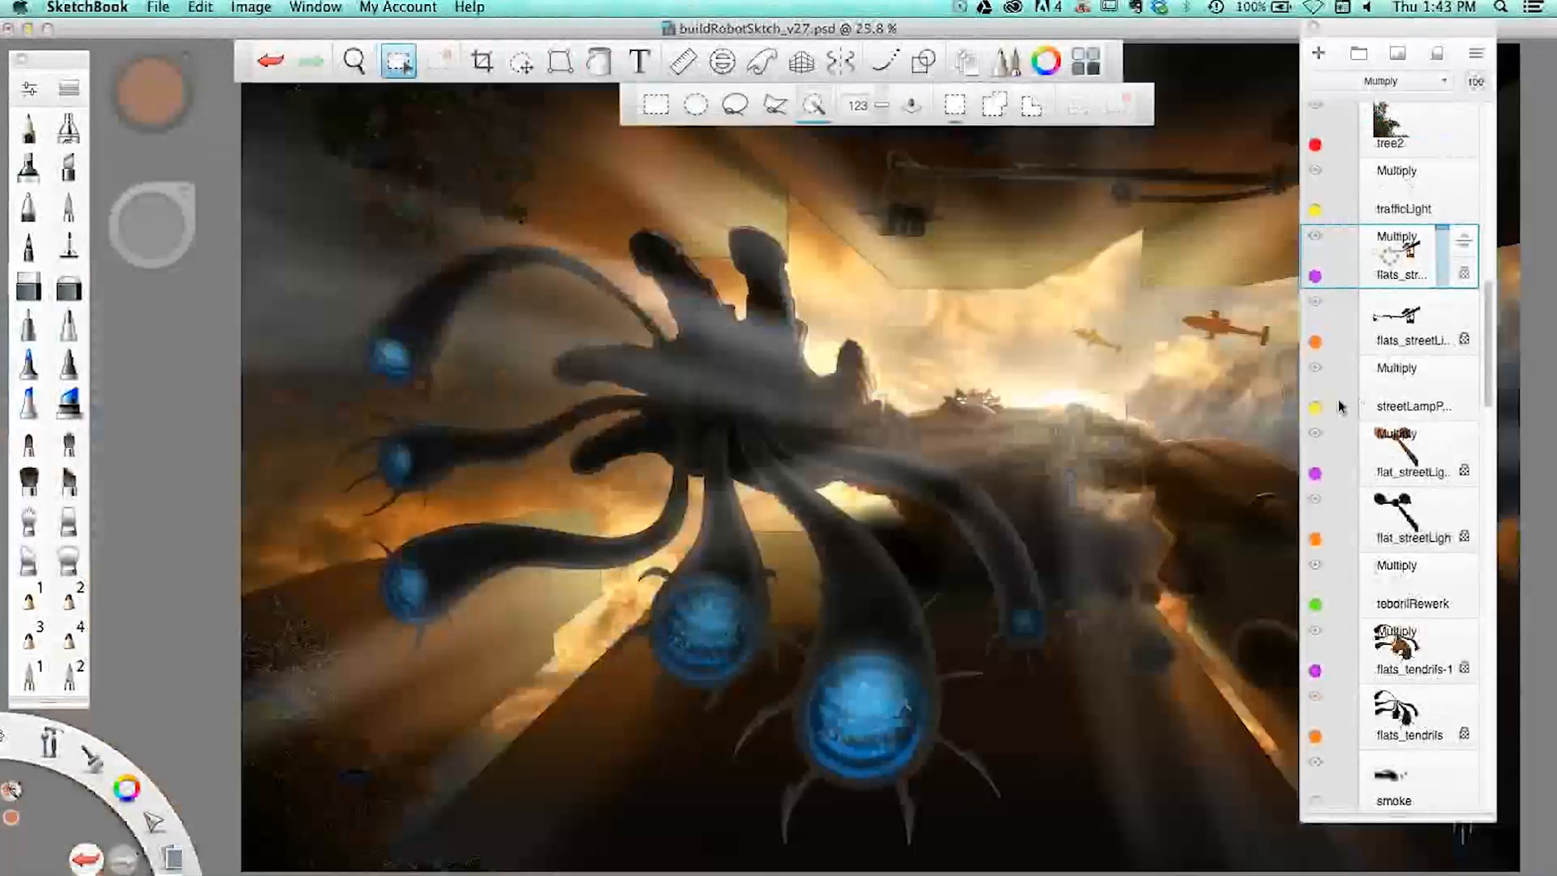
pyautogui.press('space')
pyautogui.moveTo(1115, 458); pyautogui.dragTo(866, 484)
pyautogui.scroll(10, 1320, 392)
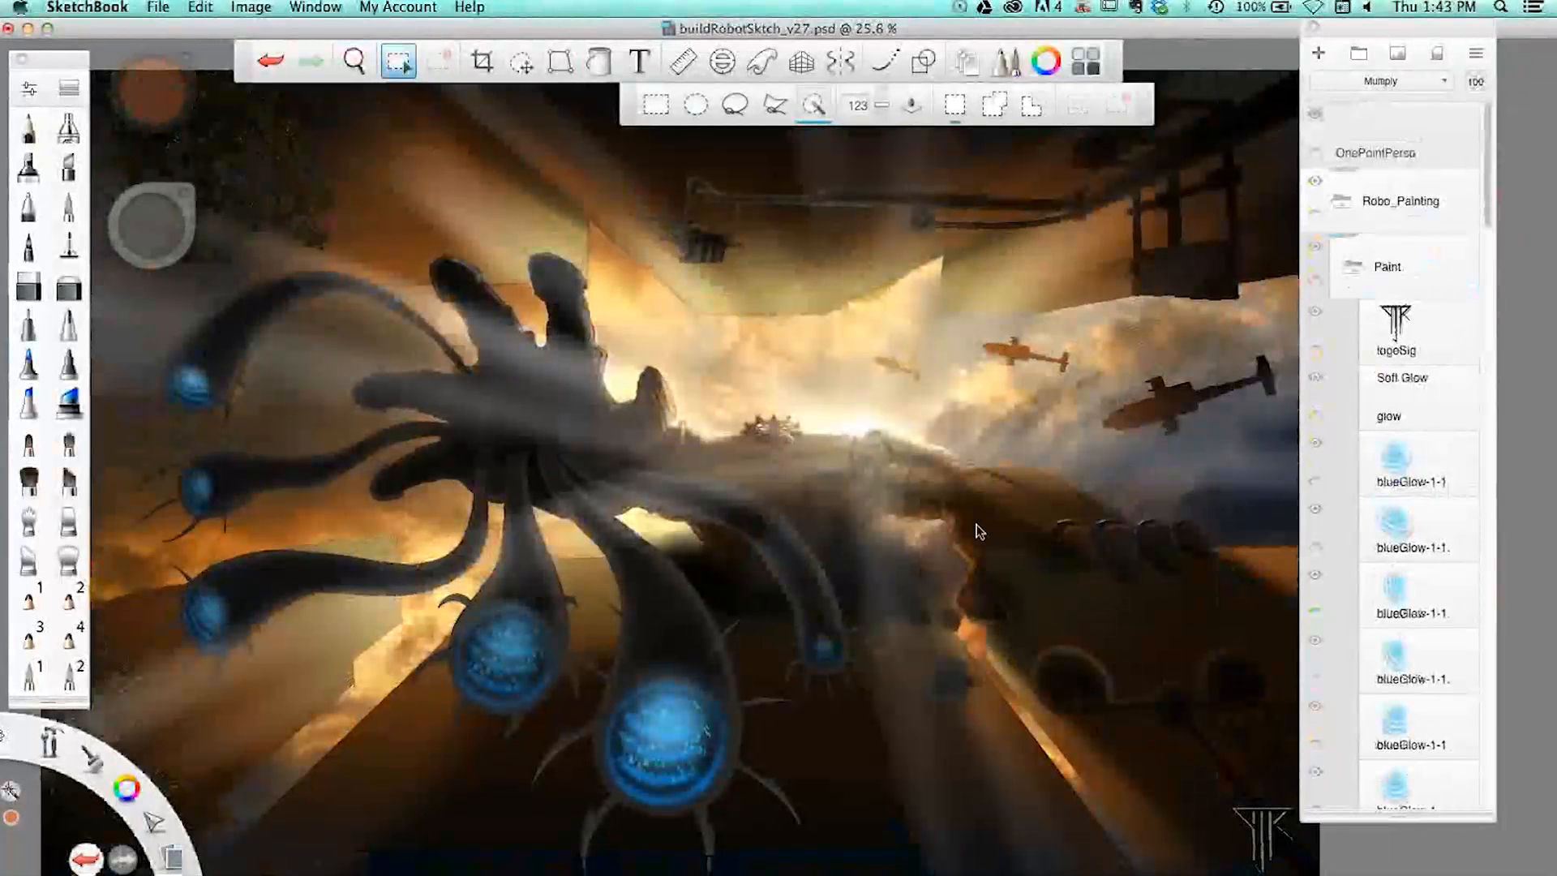
pyautogui.press('space')
pyautogui.moveTo(967, 558); pyautogui.dragTo(960, 428)
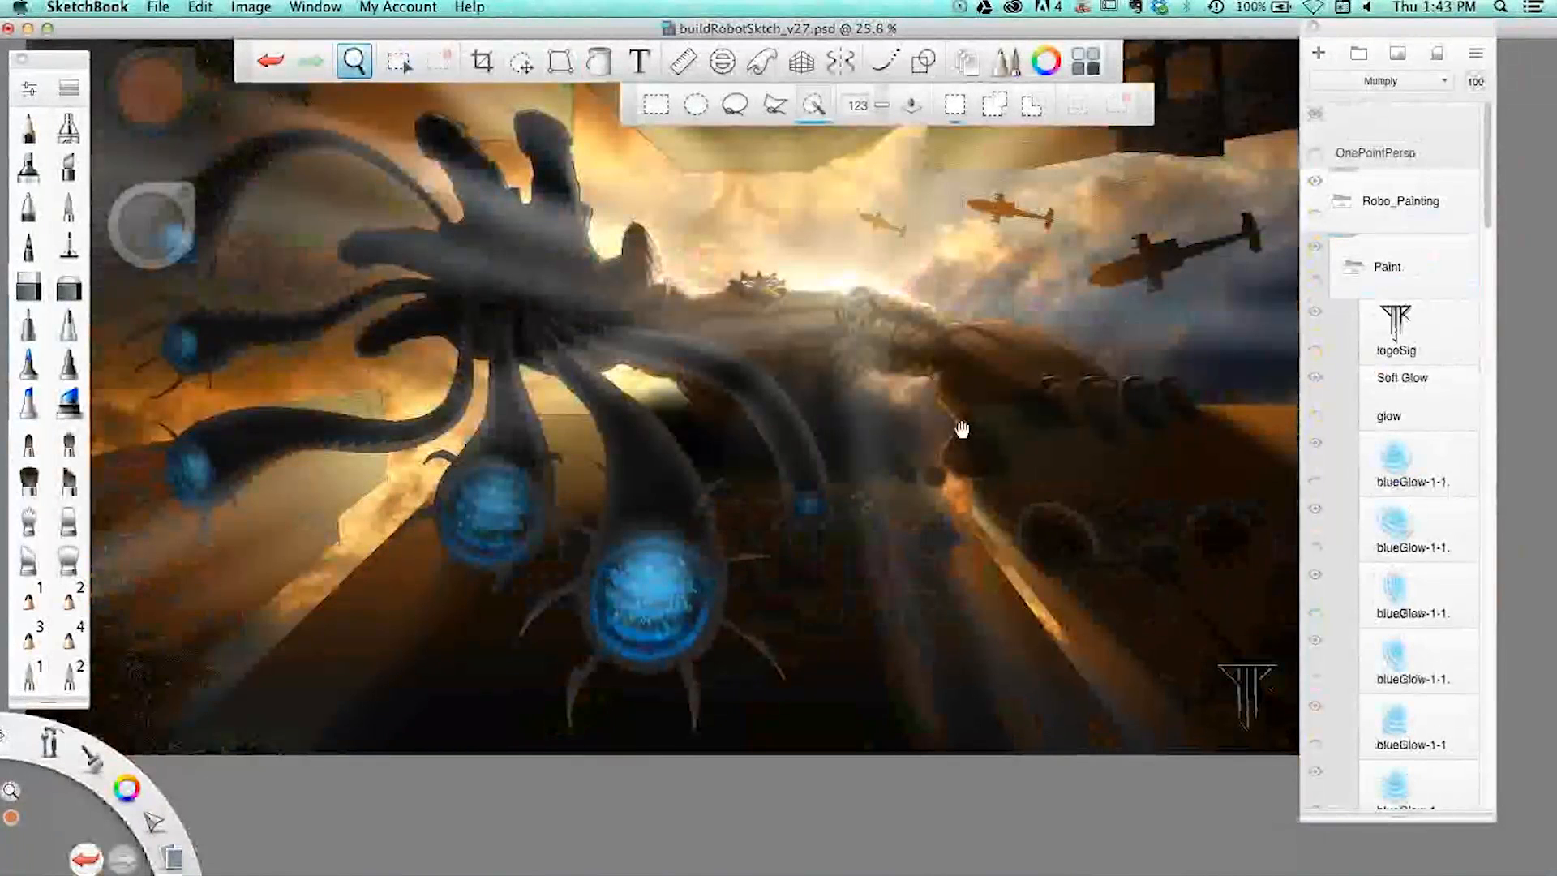
pyautogui.press('space')
pyautogui.moveTo(842, 618); pyautogui.dragTo(754, 644)
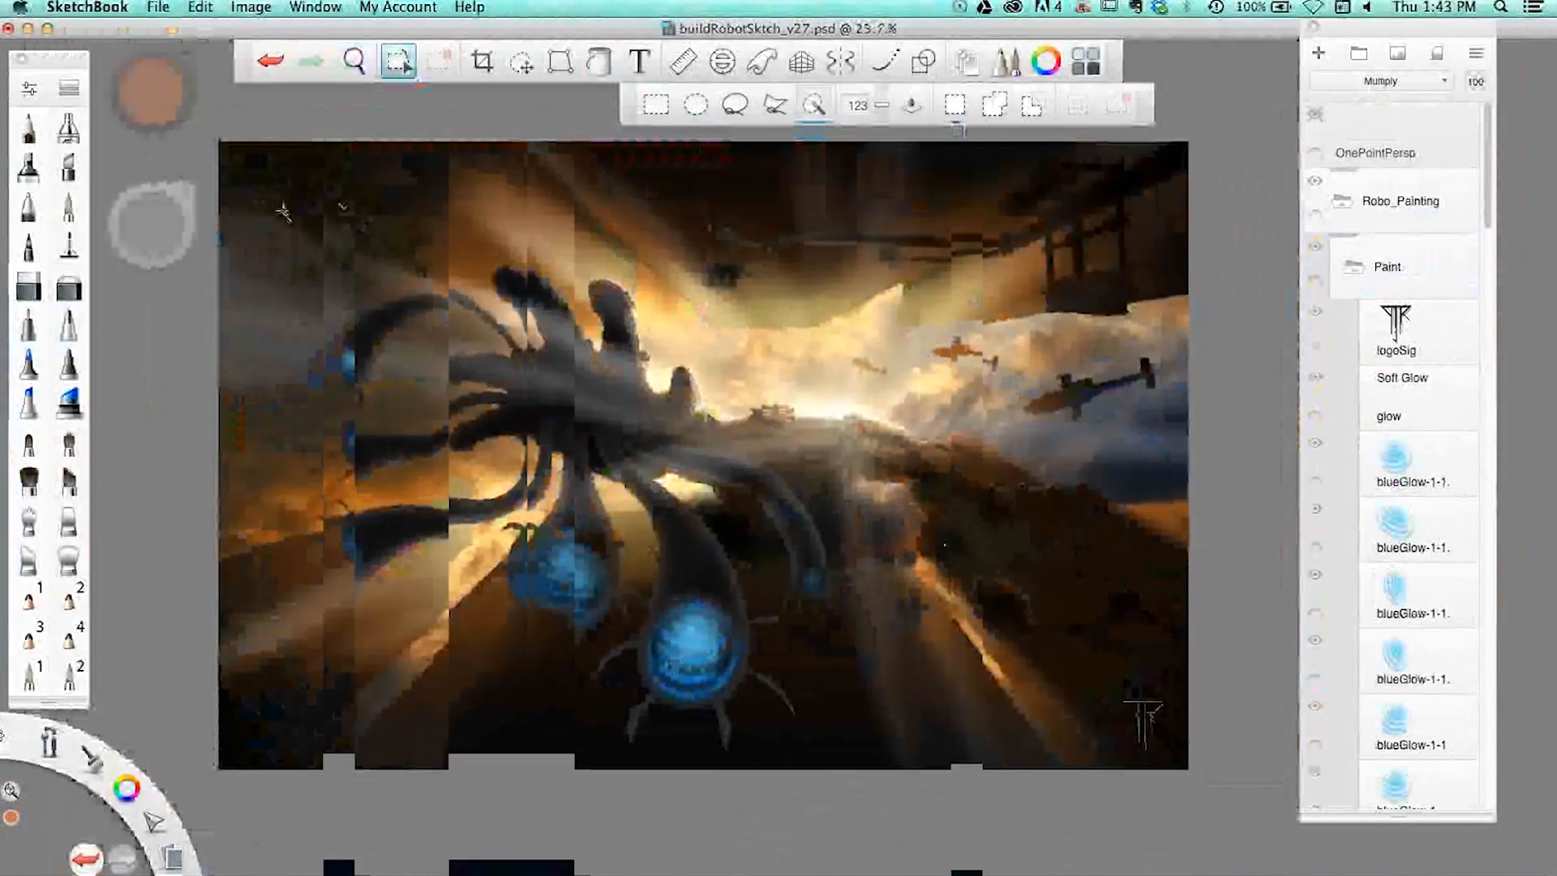